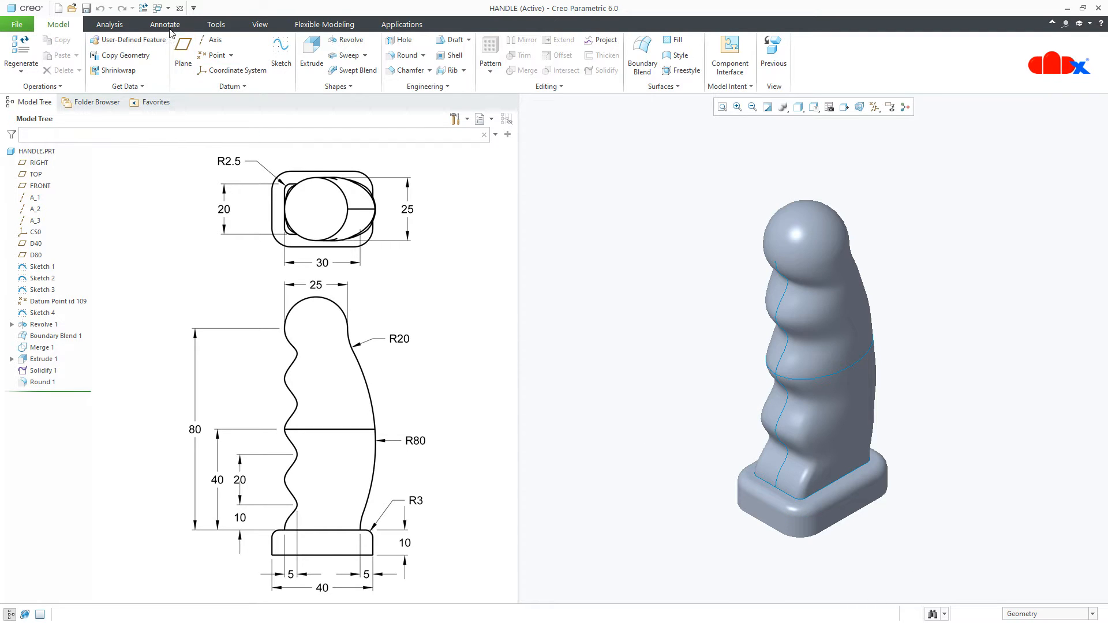
# - Look through the other open parts: BOUNDARY-BLEND1, BOUNDARY-BLEND2, BOUNDARY-BLEND3 and CRANE-HOOK
pyautogui.click(168, 9)
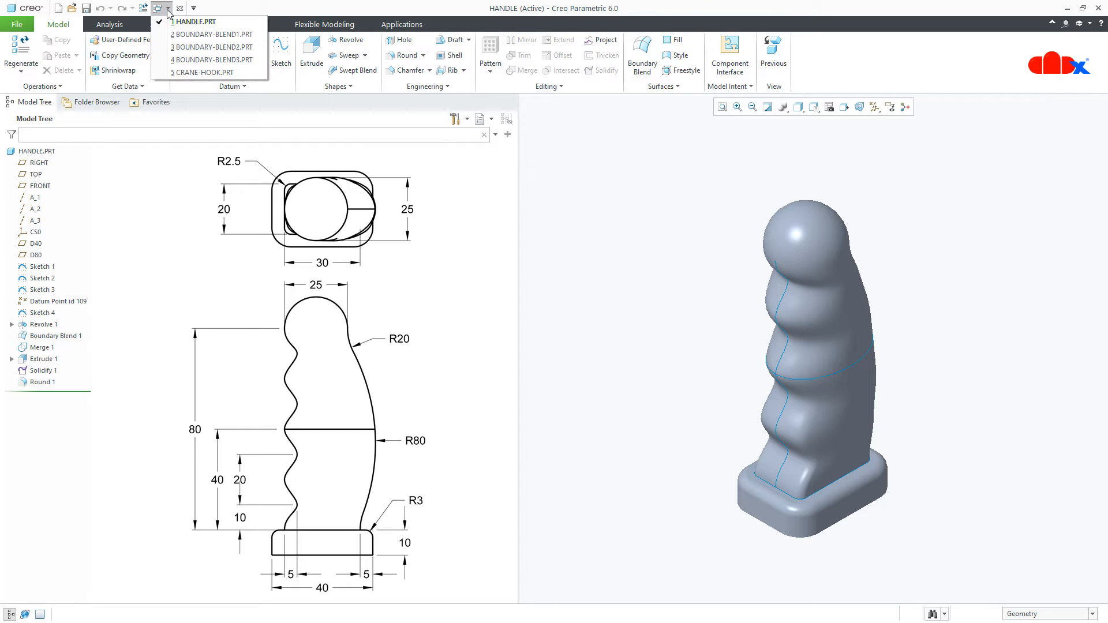
pyautogui.click(190, 34)
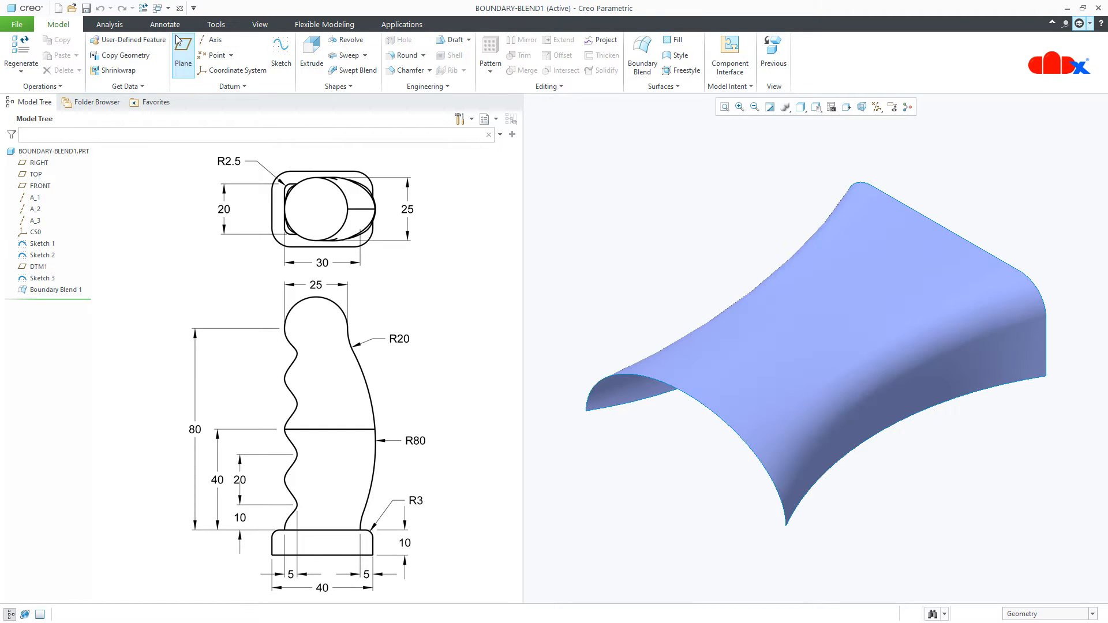
pyautogui.click(168, 9)
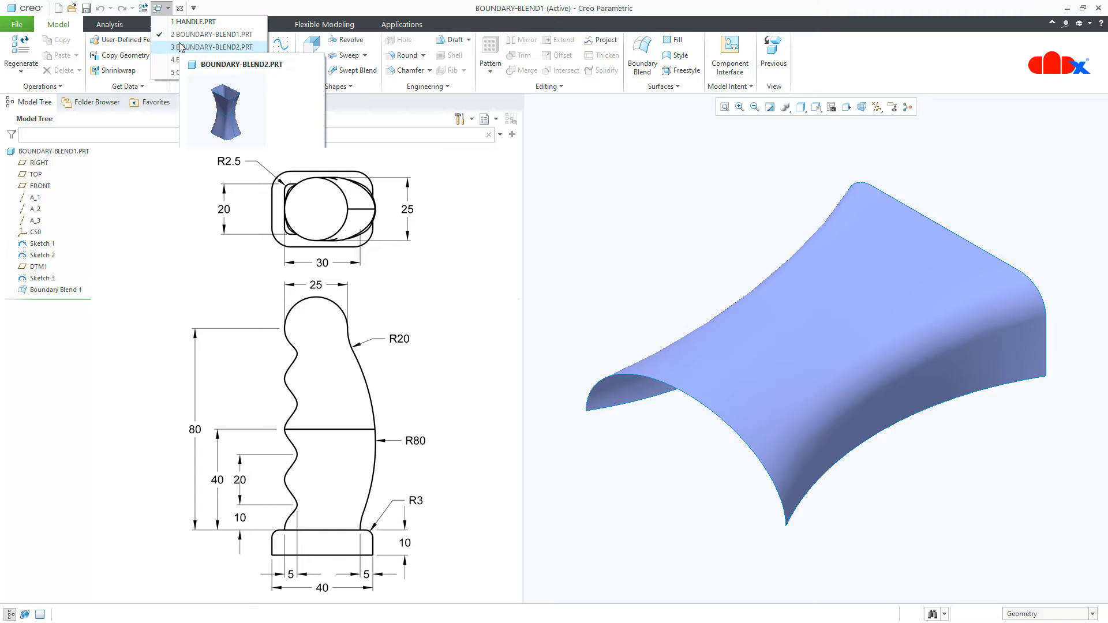
pyautogui.click(184, 46)
pyautogui.click(168, 9)
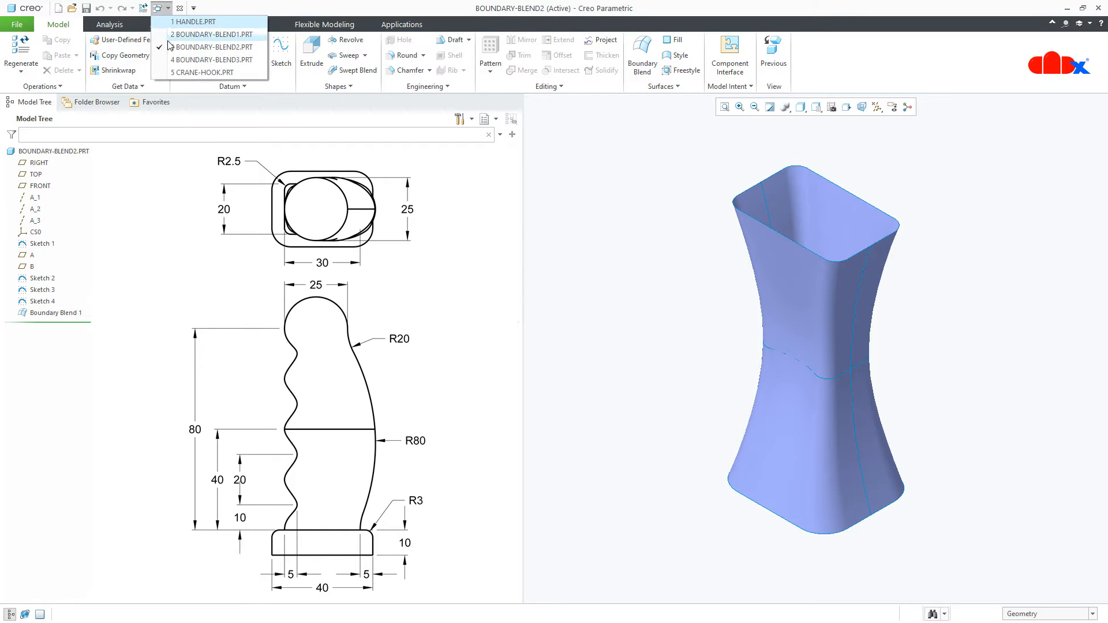
pyautogui.click(191, 60)
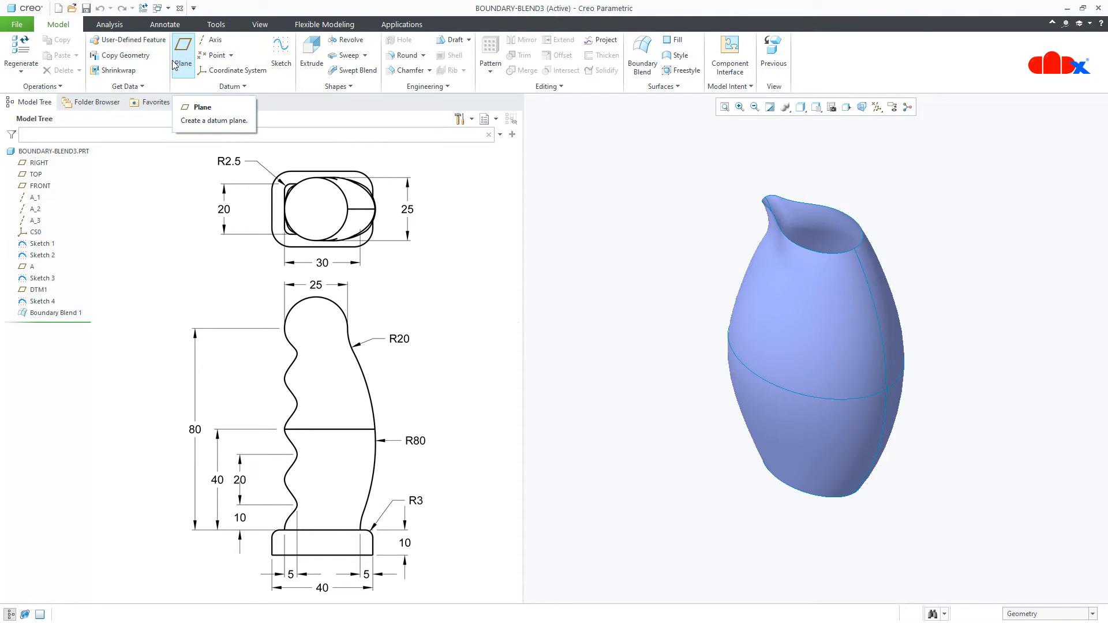
pyautogui.click(168, 9)
pyautogui.click(180, 73)
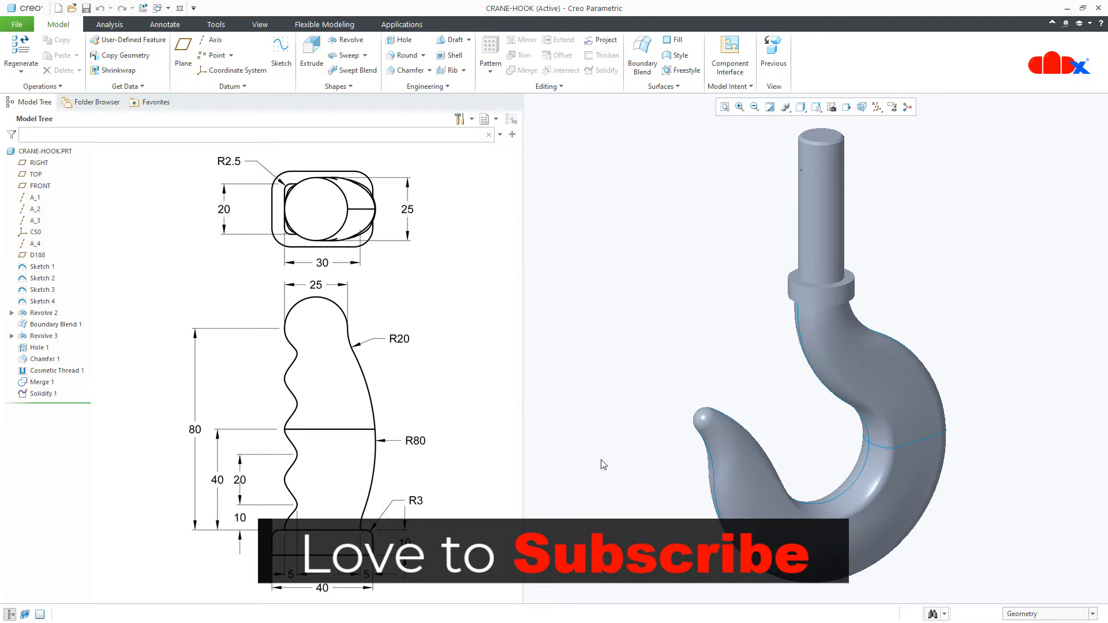
pyautogui.moveTo(720, 475); pyautogui.dragTo(843, 464, button='middle')
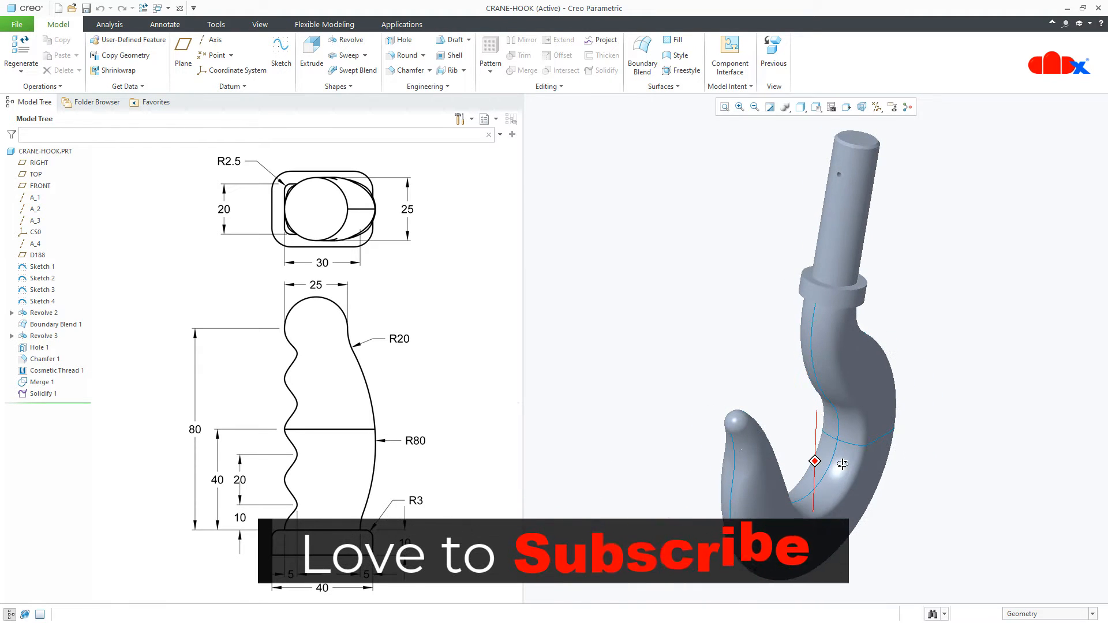
pyautogui.hotkey('ctrl', 'd')
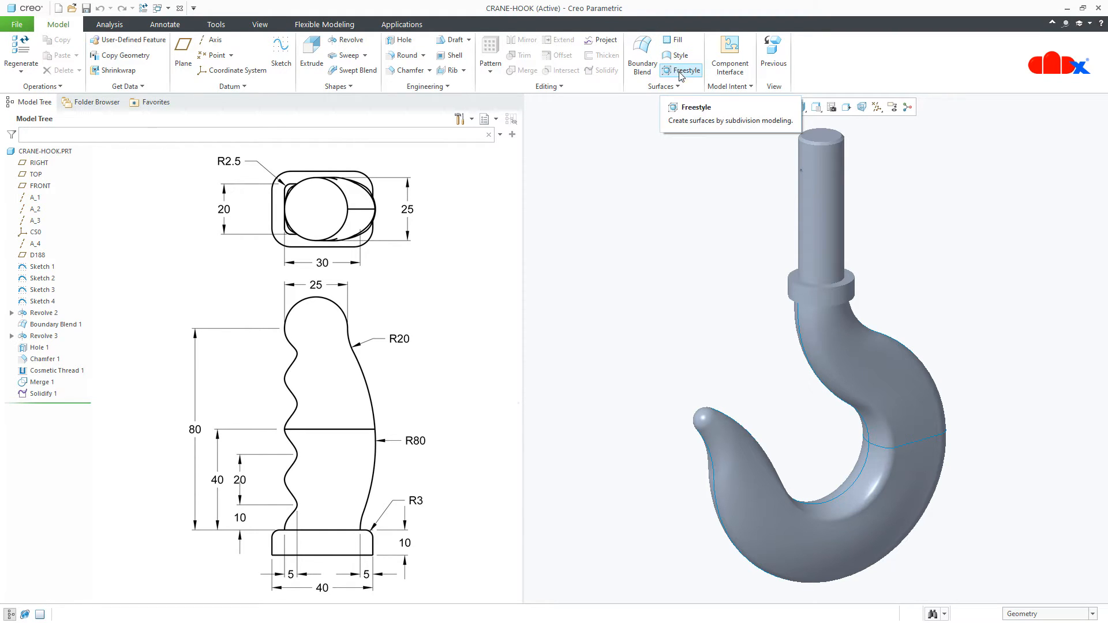
pyautogui.click(663, 86)
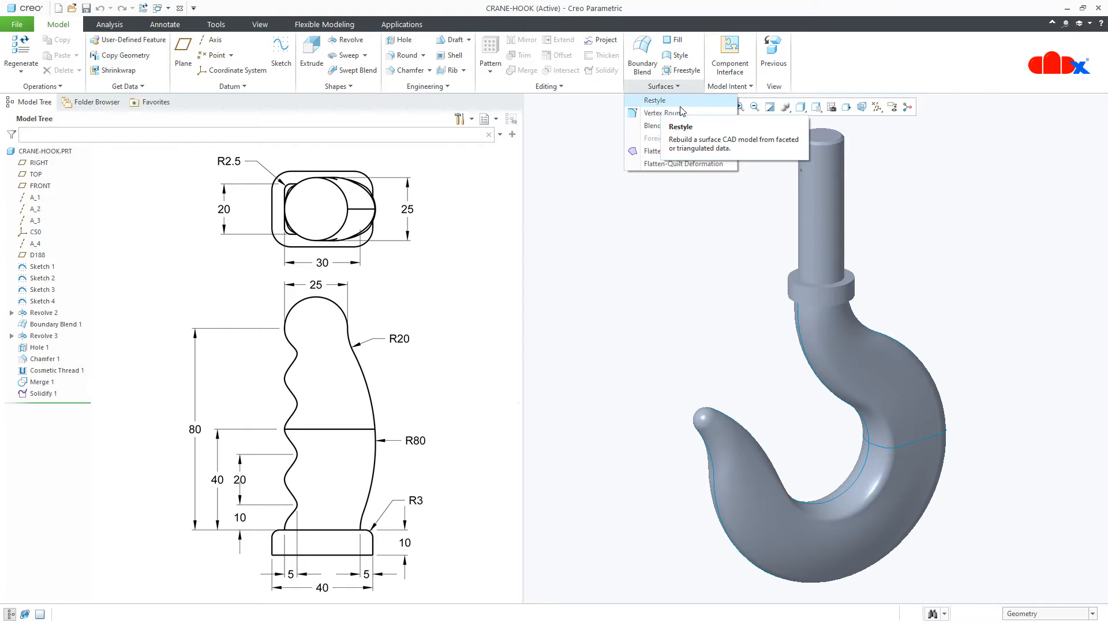
pyautogui.click(672, 181)
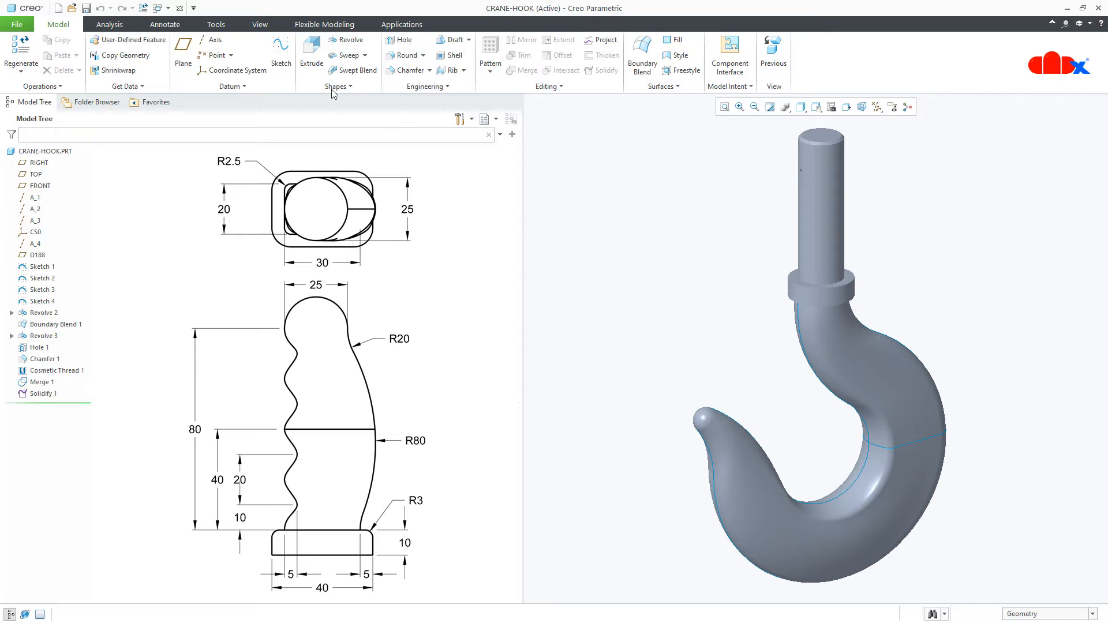
# - Return to HANDLE.PRT and examine the finished handle from different sides
pyautogui.click(168, 8)
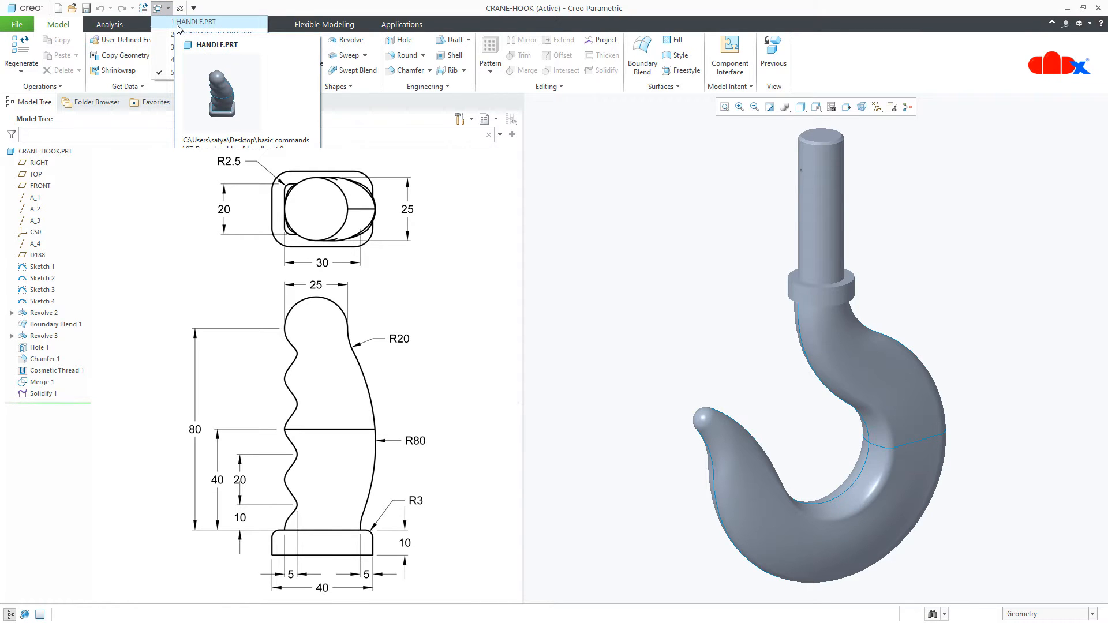
pyautogui.click(185, 22)
pyautogui.moveTo(702, 384); pyautogui.dragTo(808, 461, button='middle')
pyautogui.moveTo(782, 253)
pyautogui.keyDown('shift'); pyautogui.mouseDown(button='middle')
pyautogui.moveTo(851, 297)
pyautogui.moveTo(906, 378)
pyautogui.moveTo(905, 458)
pyautogui.moveTo(898, 426)
pyautogui.moveTo(842, 508)
pyautogui.moveTo(854, 508)
pyautogui.moveTo(890, 437)
pyautogui.moveTo(901, 486)
pyautogui.mouseUp(button='middle'); pyautogui.keyUp('shift')
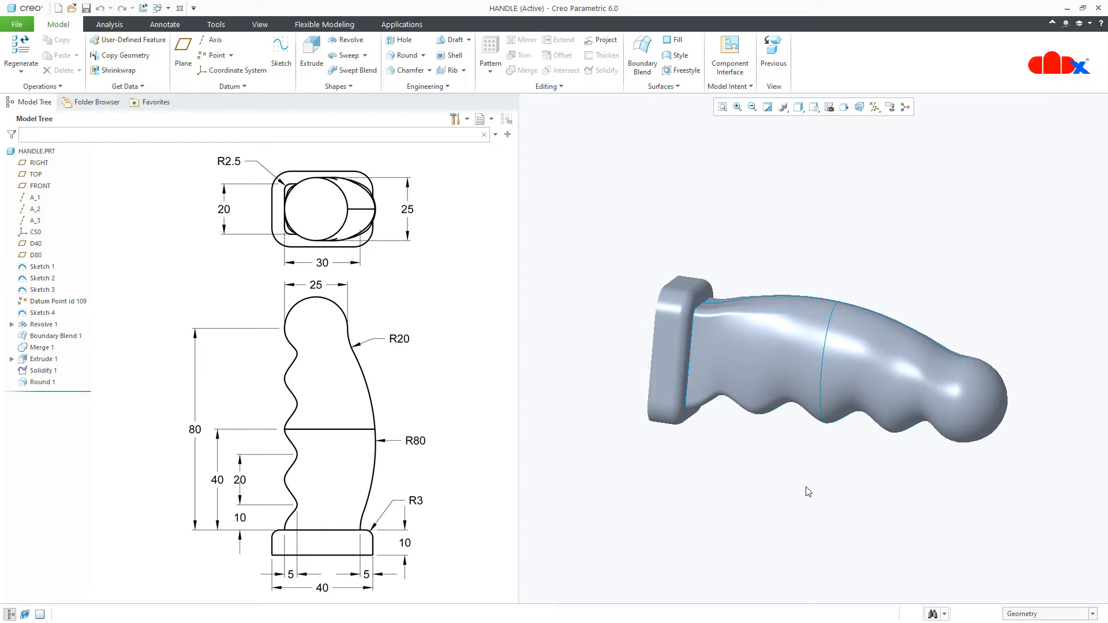
pyautogui.hotkey('ctrl', 'd')
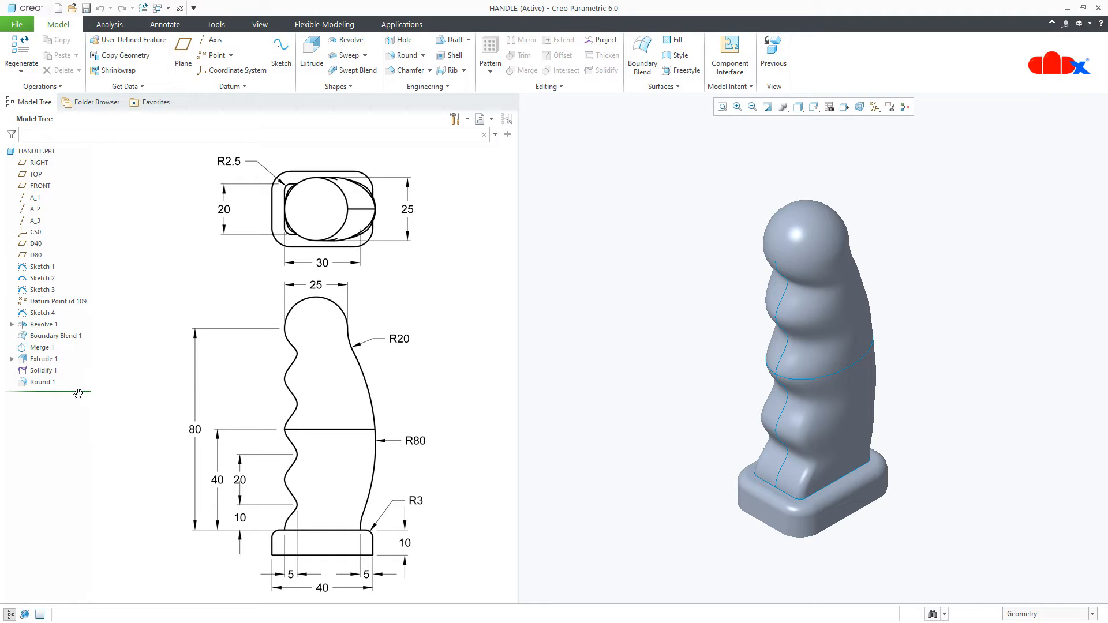
# - Roll the handle's feature history back to just after Revolve 1
pyautogui.moveTo(78, 394); pyautogui.dragTo(86, 330)
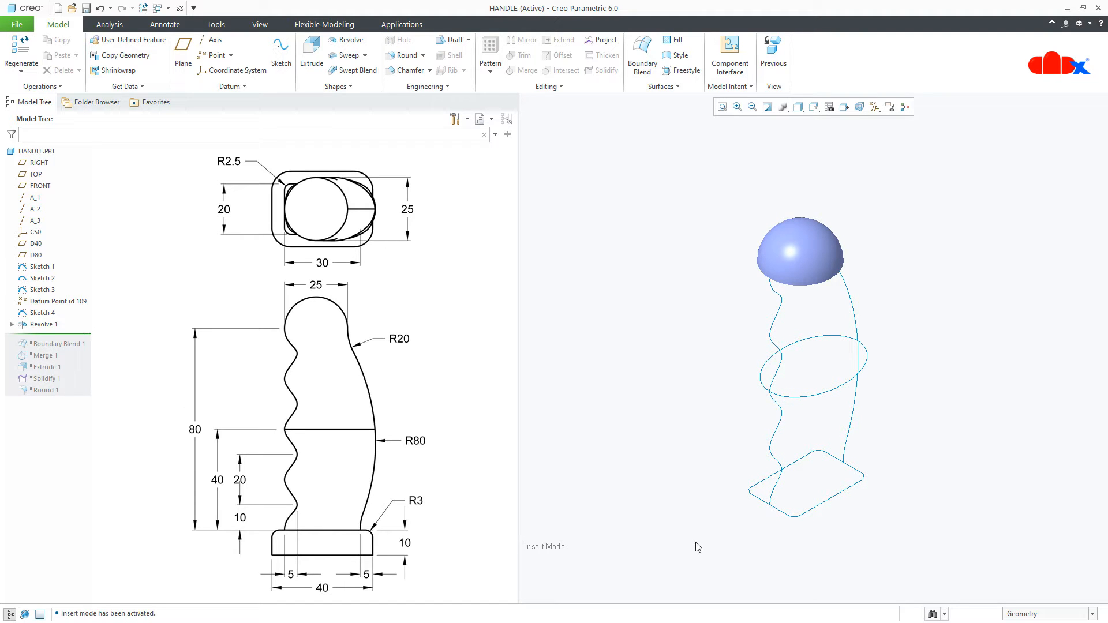
pyautogui.scroll(-1, 867, 517)
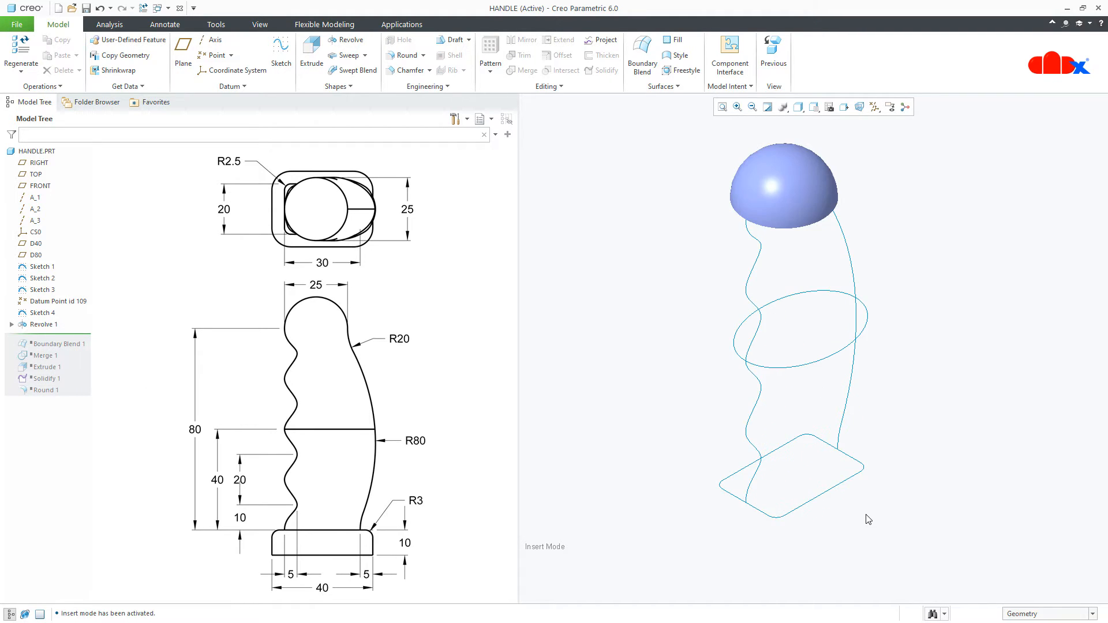
pyautogui.moveTo(864, 513); pyautogui.dragTo(831, 489, button='middle')
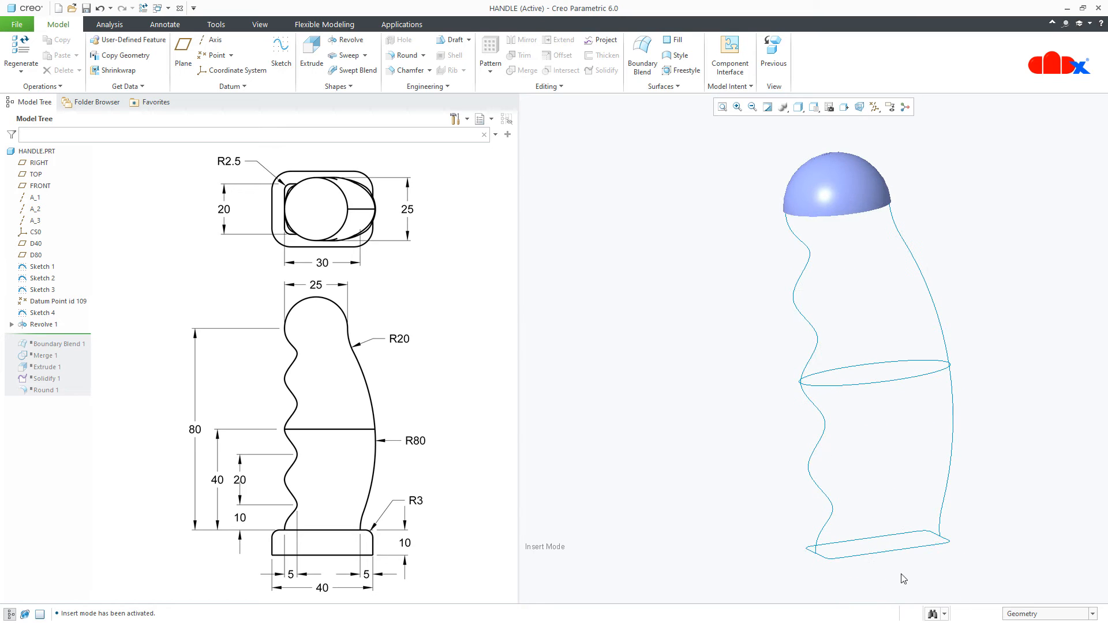
pyautogui.moveTo(929, 587); pyautogui.dragTo(930, 585, button='middle')
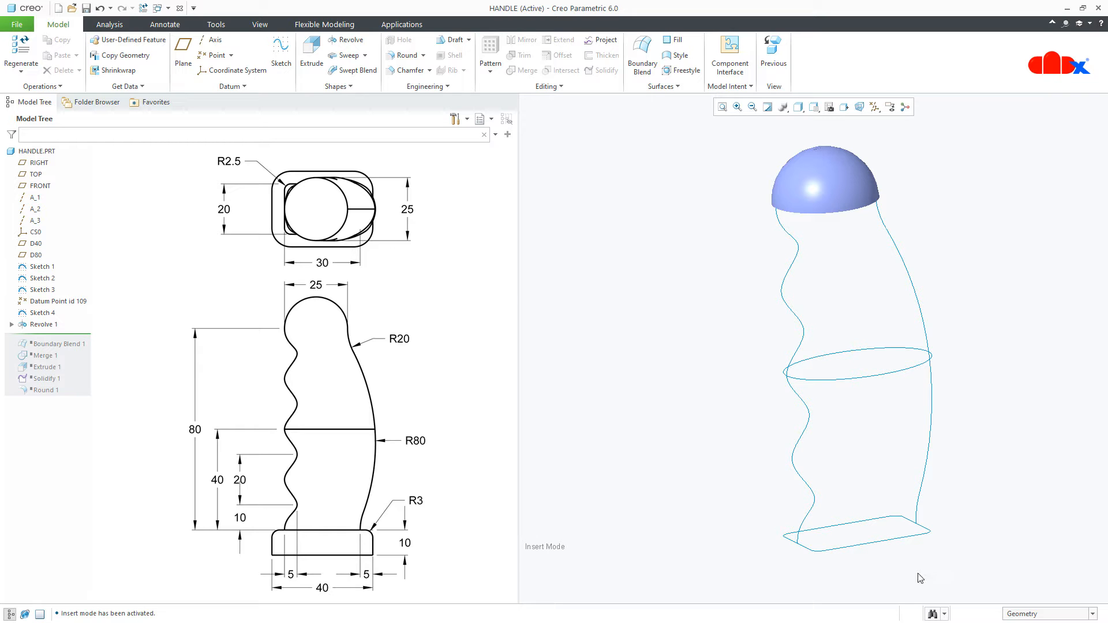
# - Examine the base rectangle sketch, the middle ellipse sketch and the dome's lower edge as cross-sections of the grip
pyautogui.click(901, 538)
pyautogui.click(966, 431)
pyautogui.moveTo(871, 321)
pyautogui.mouseDown(button='middle')
pyautogui.moveTo(940, 317)
pyautogui.moveTo(869, 274)
pyautogui.mouseUp(button='middle')
pyautogui.click(869, 274)
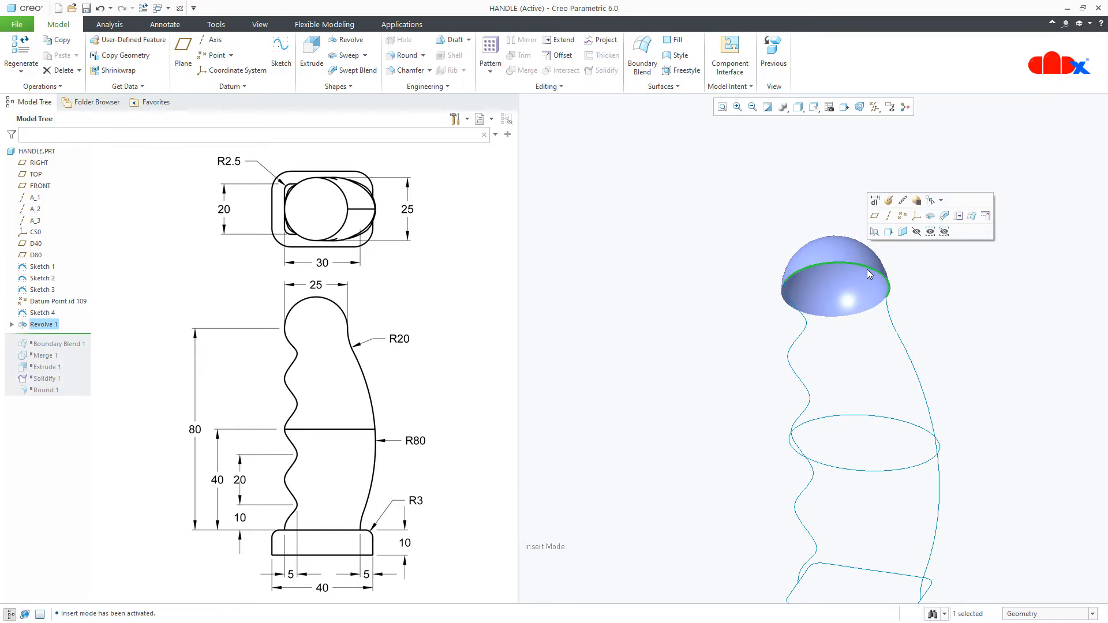
pyautogui.click(947, 319)
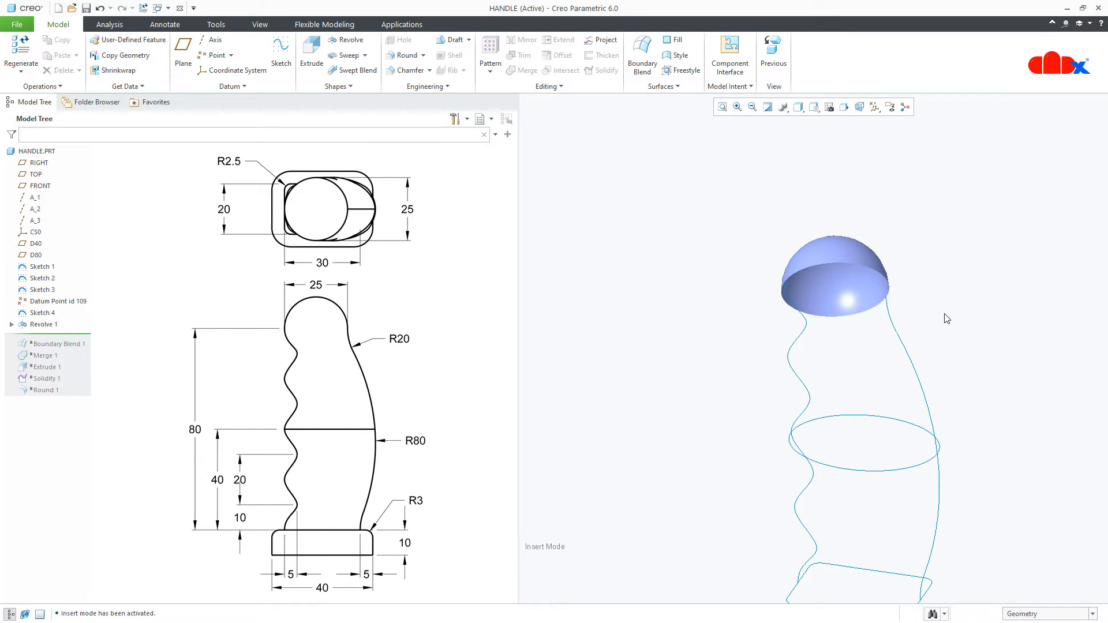
pyautogui.hotkey('ctrl', 'd')
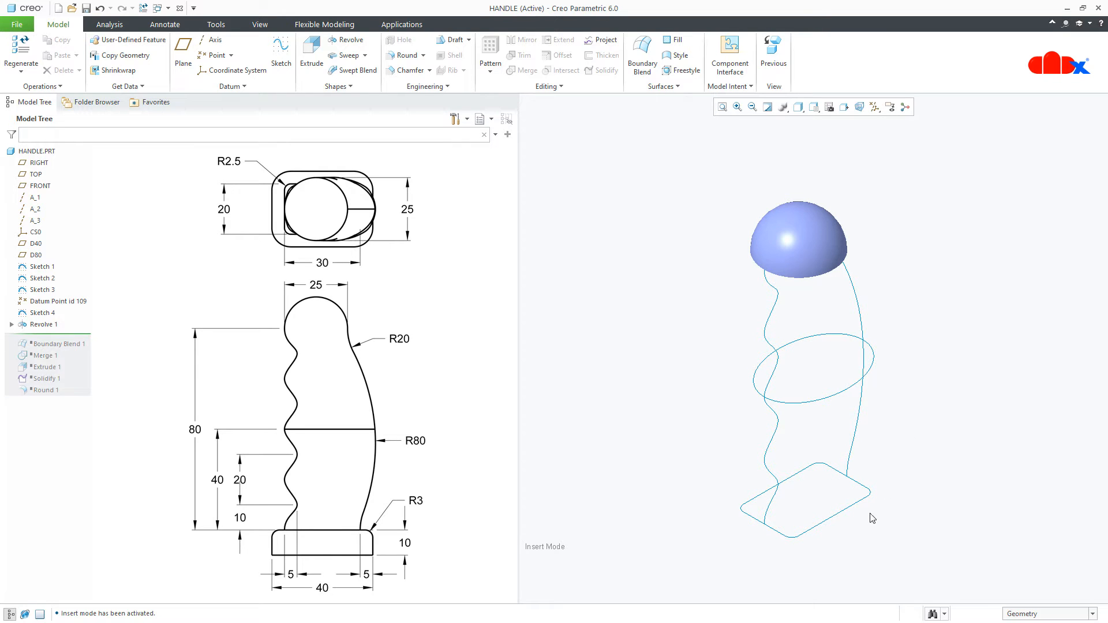
pyautogui.click(851, 509)
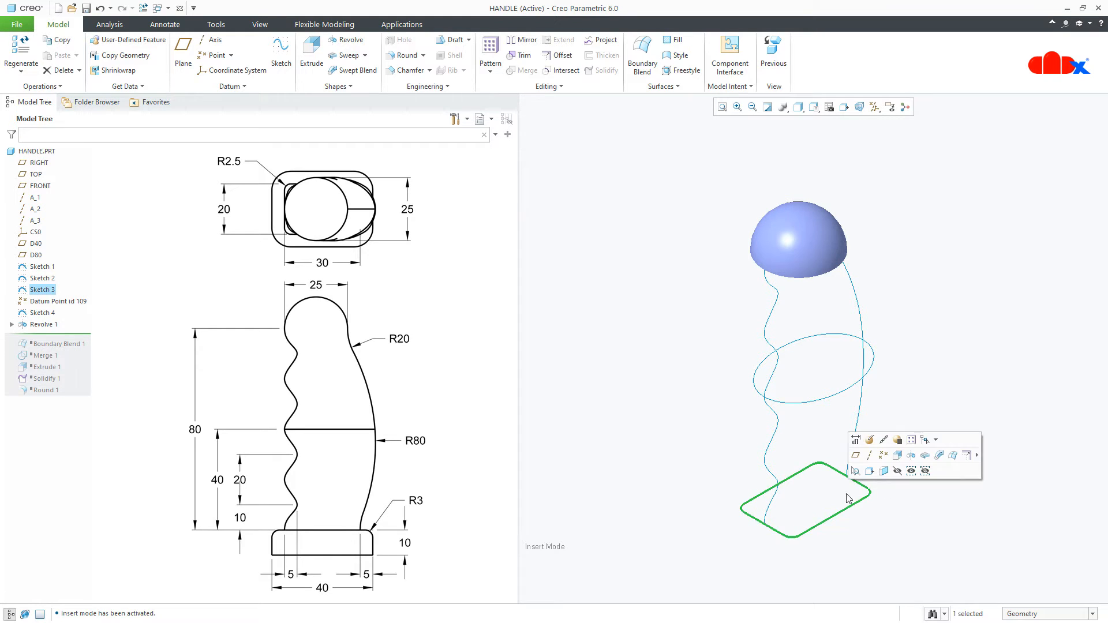
pyautogui.click(833, 400)
pyautogui.moveTo(819, 372); pyautogui.dragTo(819, 296, button='middle')
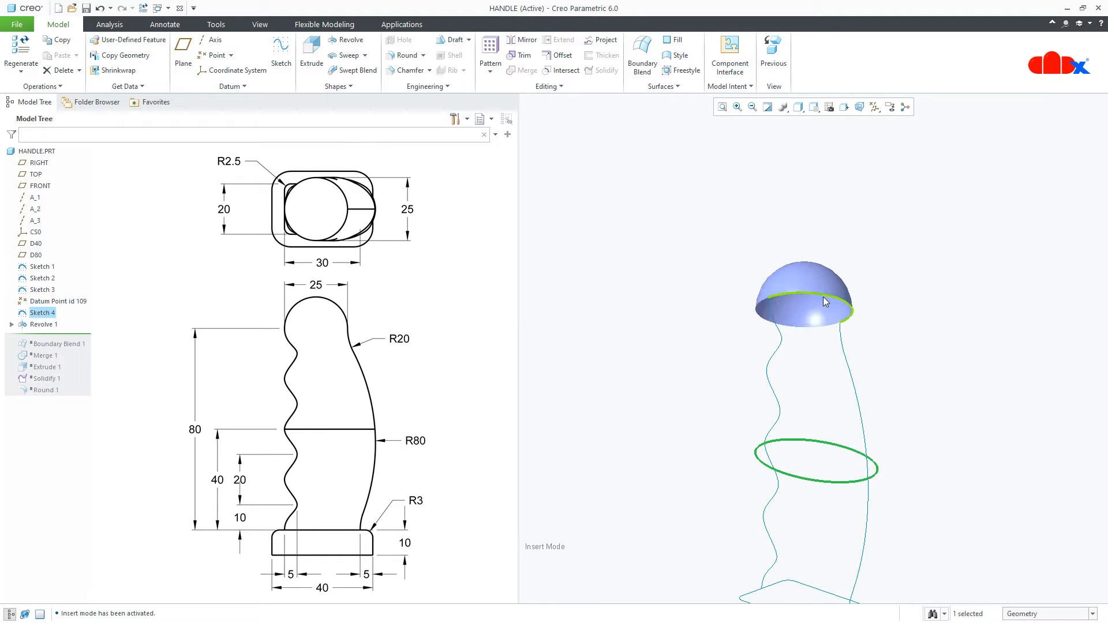
pyautogui.click(823, 297)
pyautogui.click(937, 382)
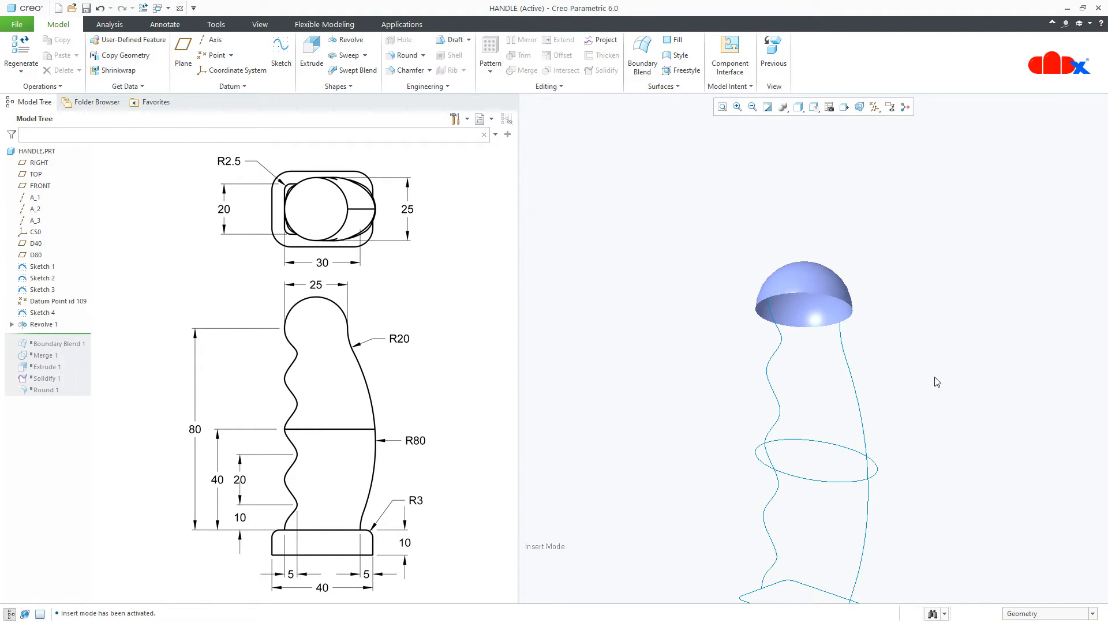
pyautogui.hotkey('ctrl', 'd')
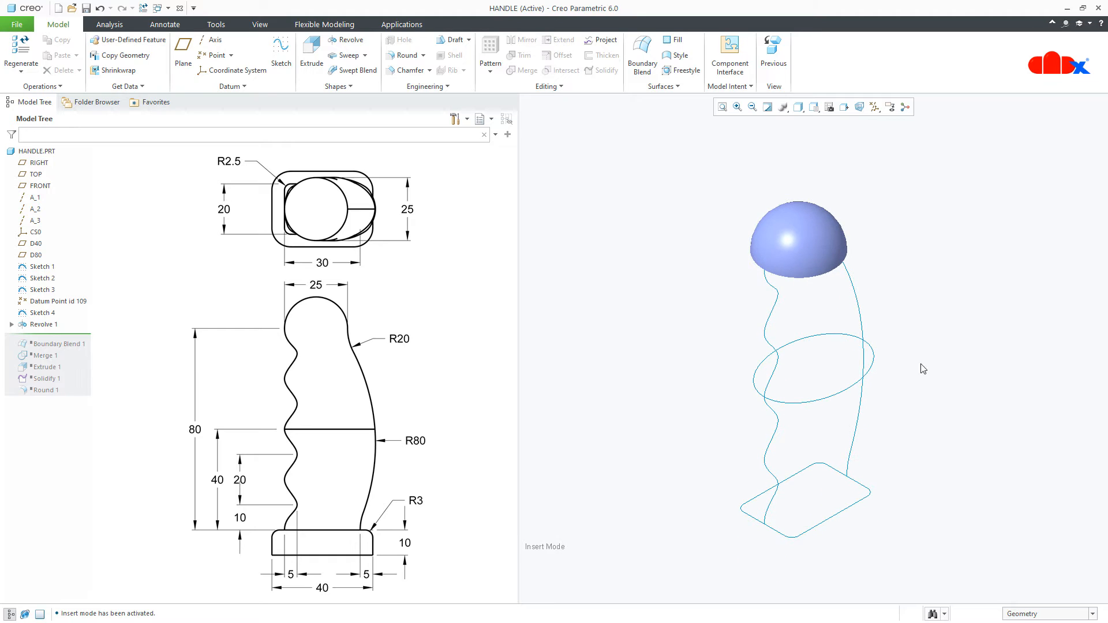
# - Try to create a boundary blend through the base rectangle, the middle ellipse and the dome's edge as first-direction chains
pyautogui.click(642, 58)
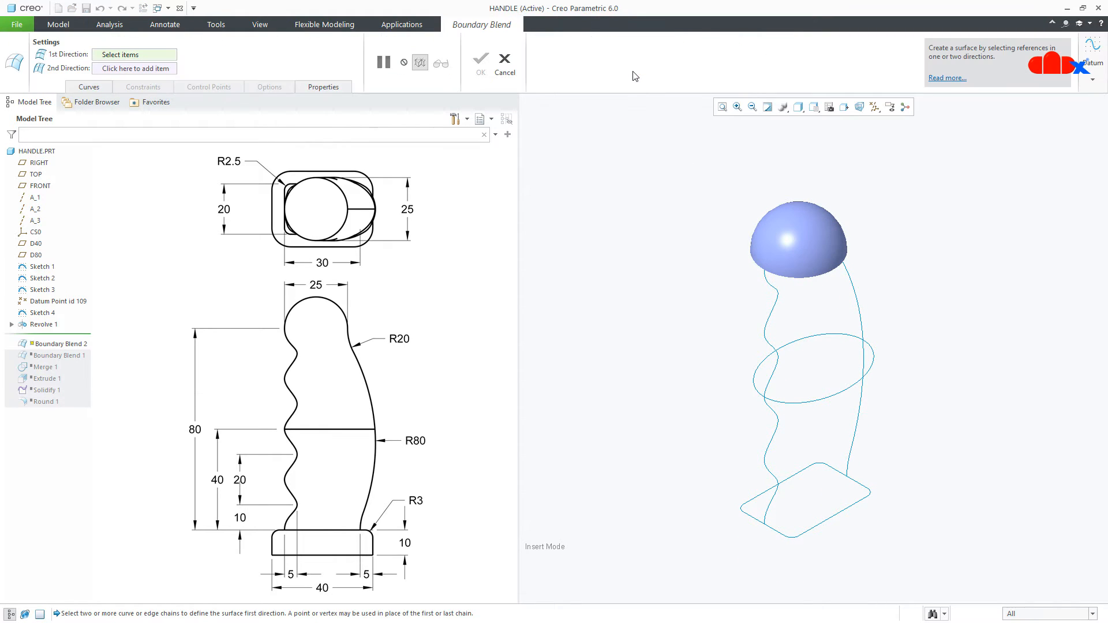
pyautogui.click(827, 522)
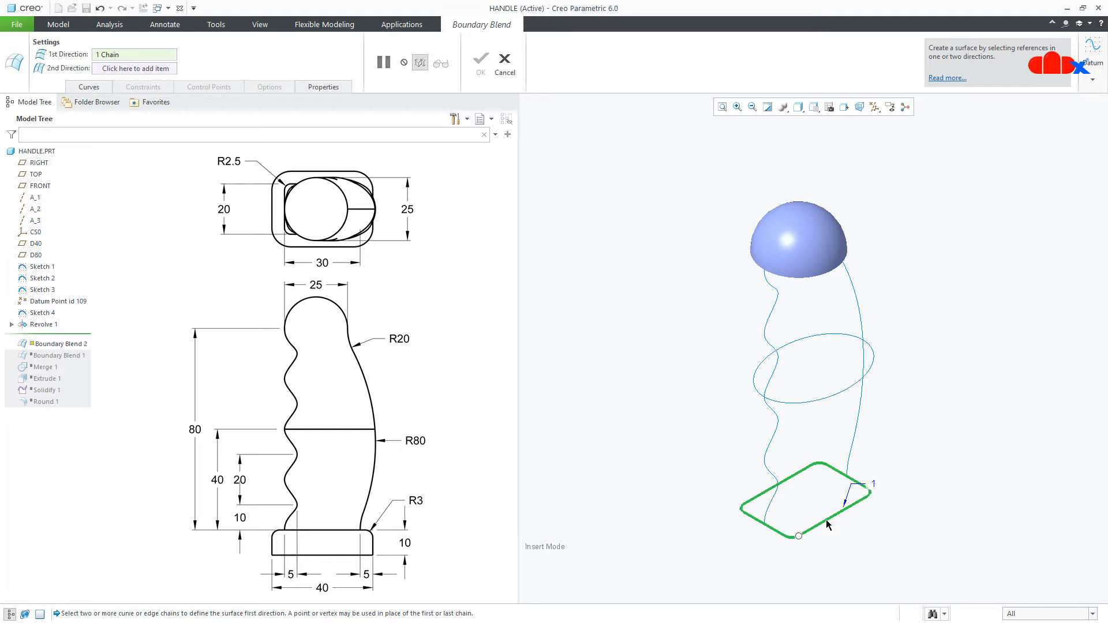
pyautogui.keyDown('ctrl'); pyautogui.click(835, 396); pyautogui.keyUp('ctrl')
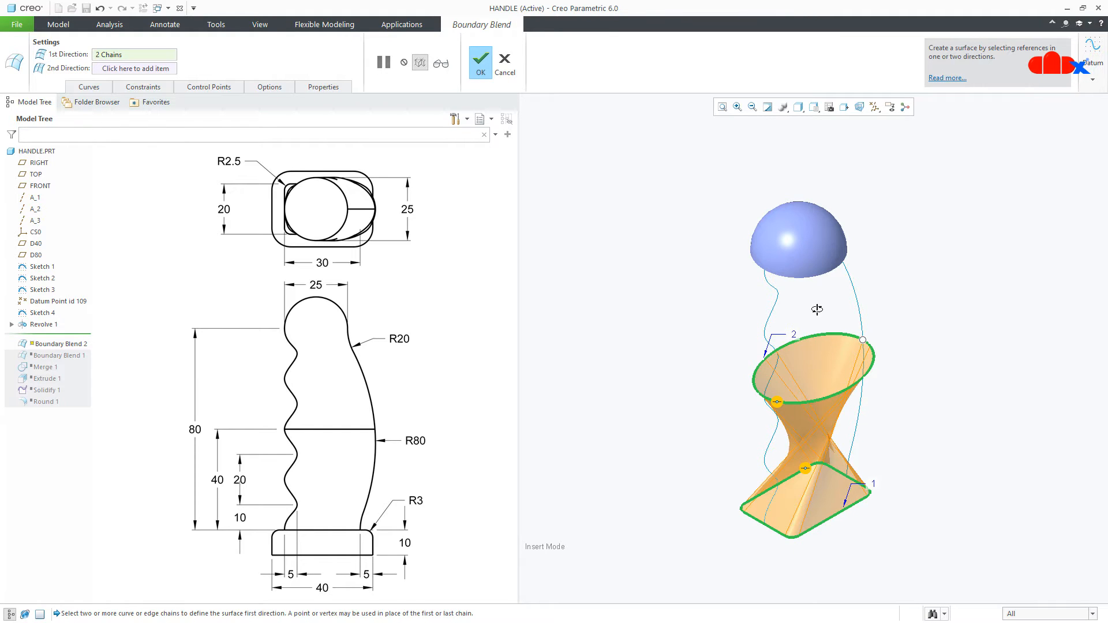
pyautogui.moveTo(854, 371); pyautogui.dragTo(812, 274, button='middle')
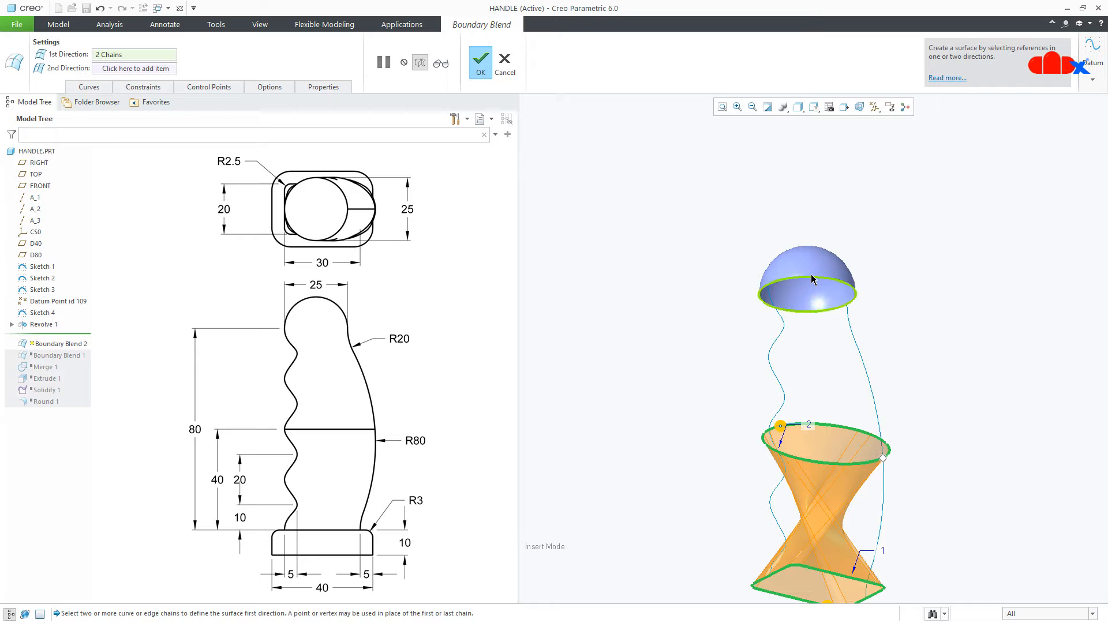
pyautogui.keyDown('ctrl'); pyautogui.click(819, 310); pyautogui.keyUp('ctrl')
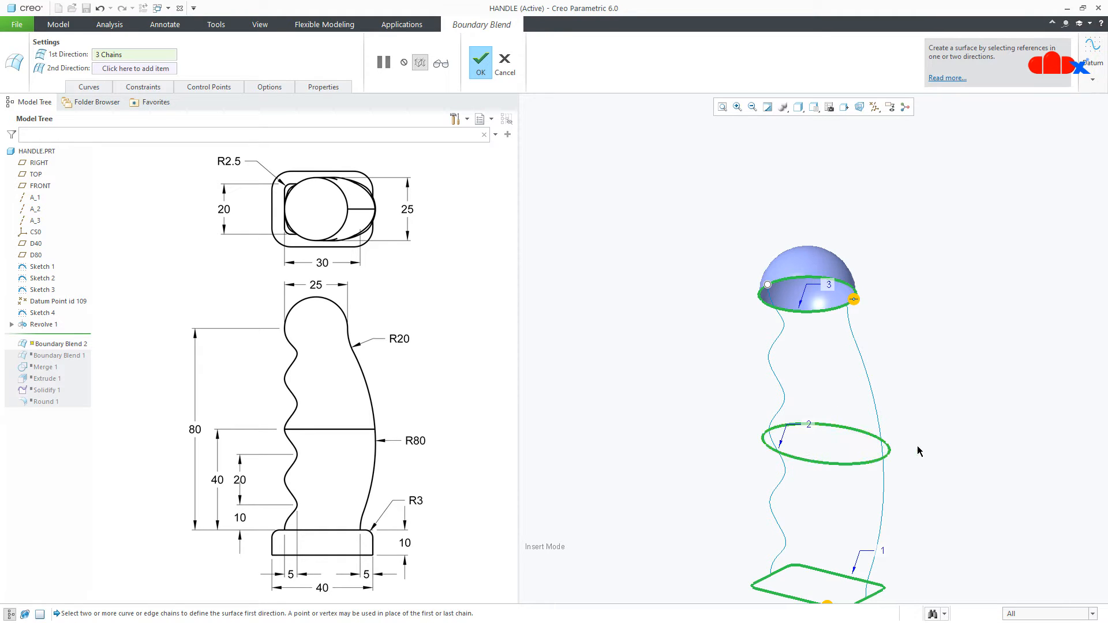
pyautogui.press('Escape')
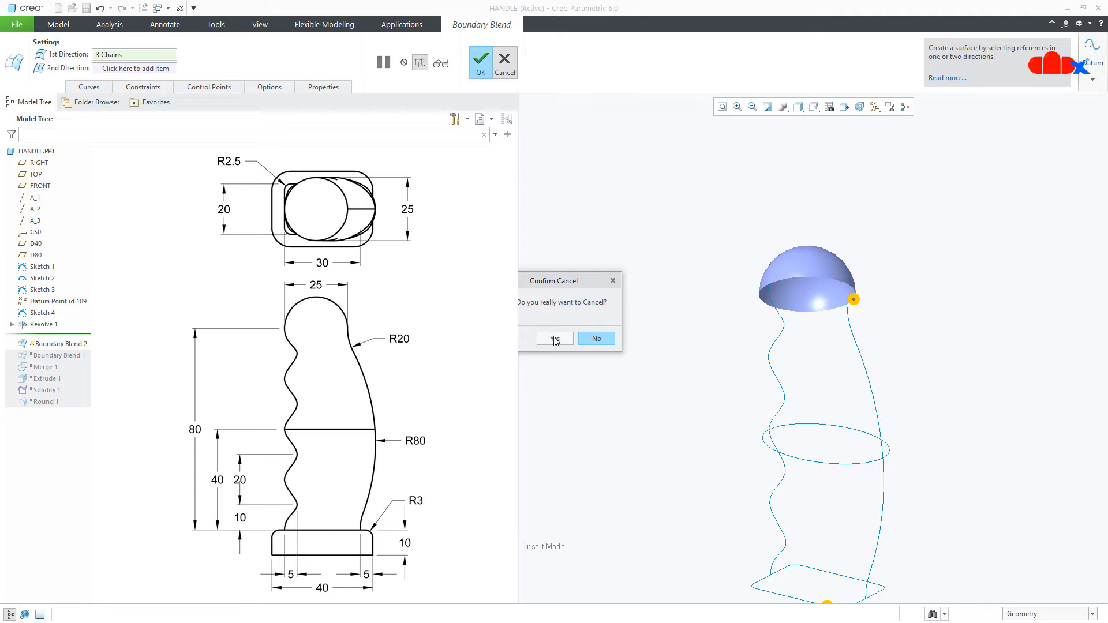
pyautogui.click(555, 339)
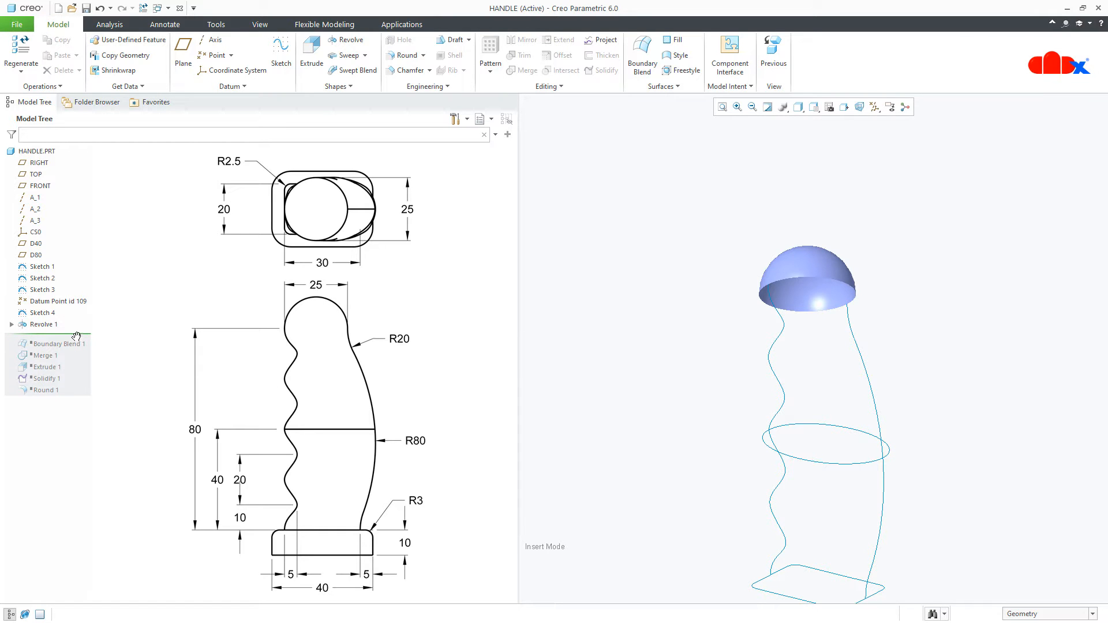
# - Roll the feature history forward to include Boundary Blend 1 and open that feature's definition for editing
pyautogui.moveTo(76, 336); pyautogui.dragTo(77, 346)
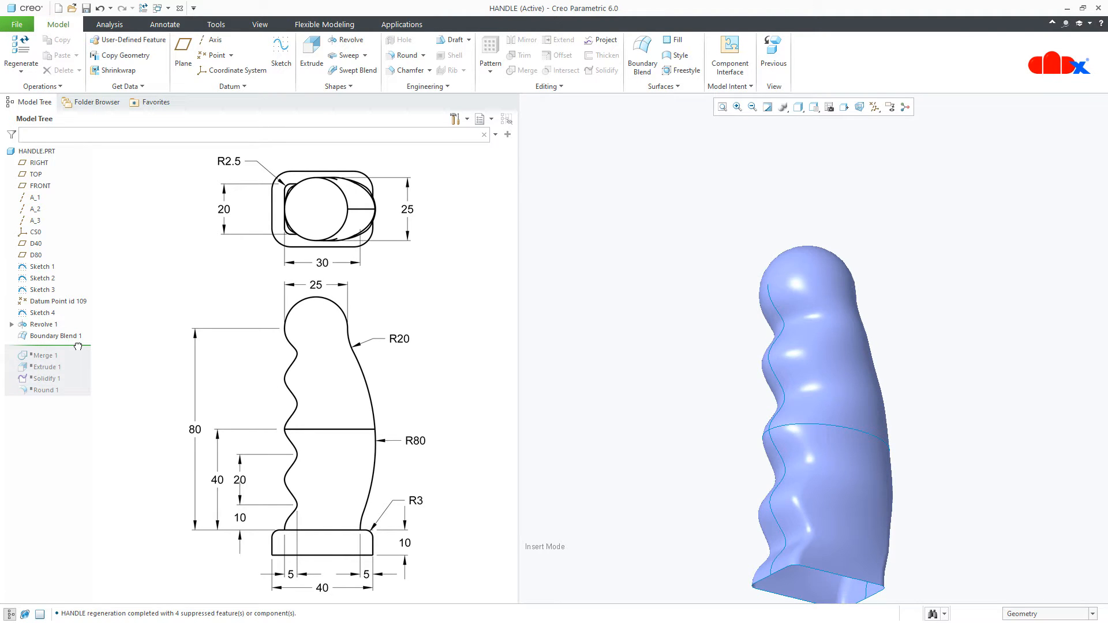
pyautogui.moveTo(705, 428); pyautogui.dragTo(681, 451, button='middle')
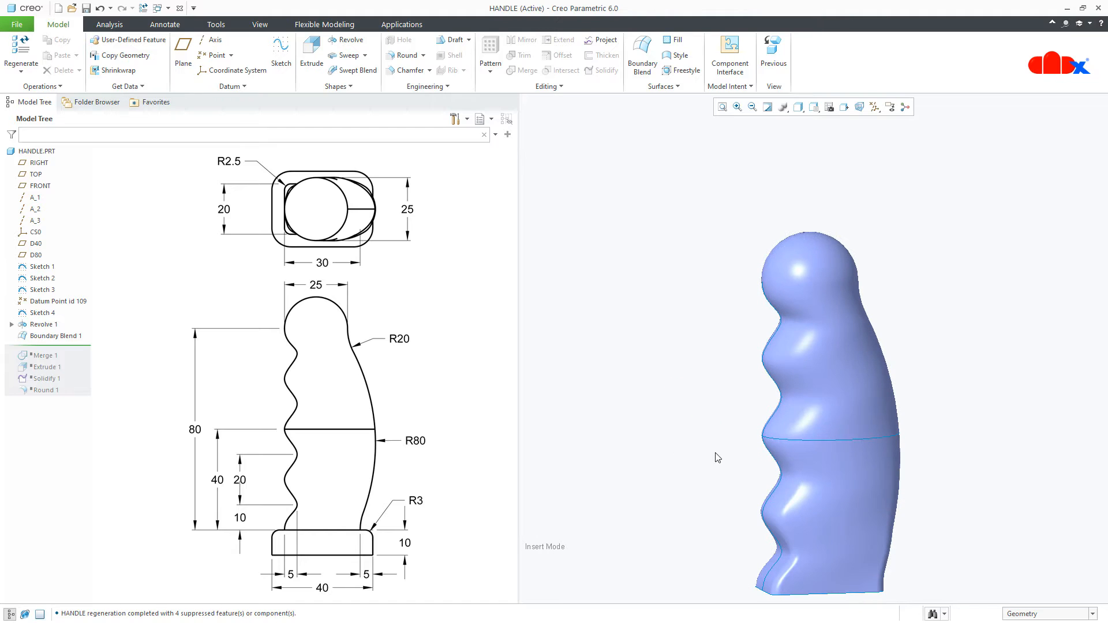
pyautogui.click(833, 449)
pyautogui.moveTo(833, 458); pyautogui.dragTo(796, 468, button='middle')
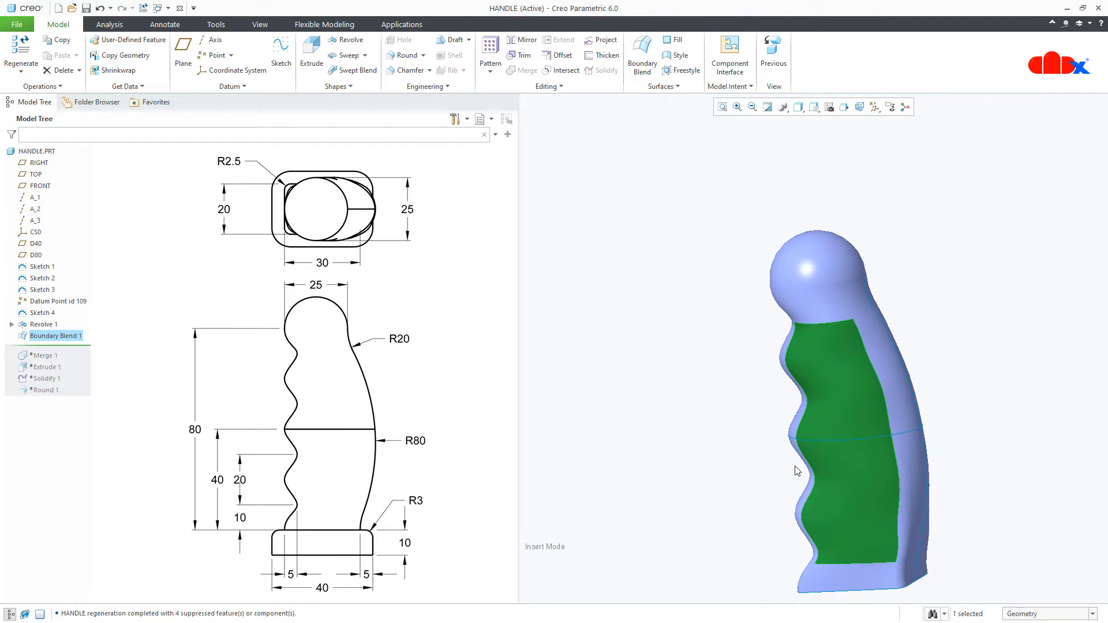
pyautogui.rightClick(58, 338)
pyautogui.click(67, 284)
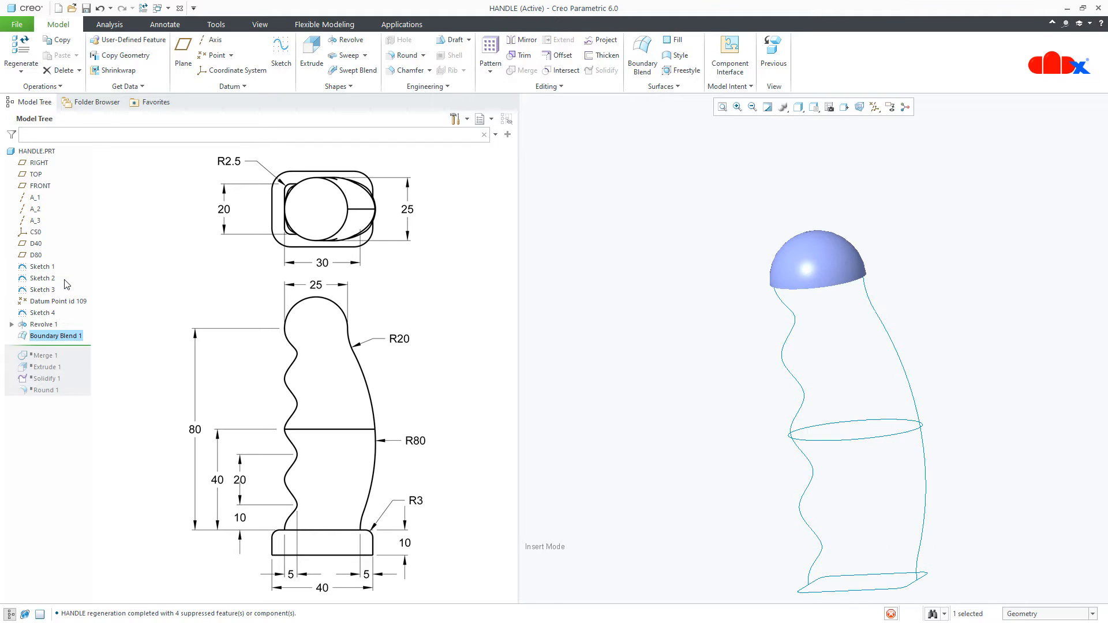
# - Examine the first- and second-direction chains in the handle's Boundary Blend 1 definition and close it without changes
pyautogui.moveTo(760, 438)
pyautogui.mouseDown(button='middle')
pyautogui.moveTo(877, 448)
pyautogui.moveTo(878, 458)
pyautogui.moveTo(791, 477)
pyautogui.moveTo(816, 472)
pyautogui.mouseUp(button='middle')
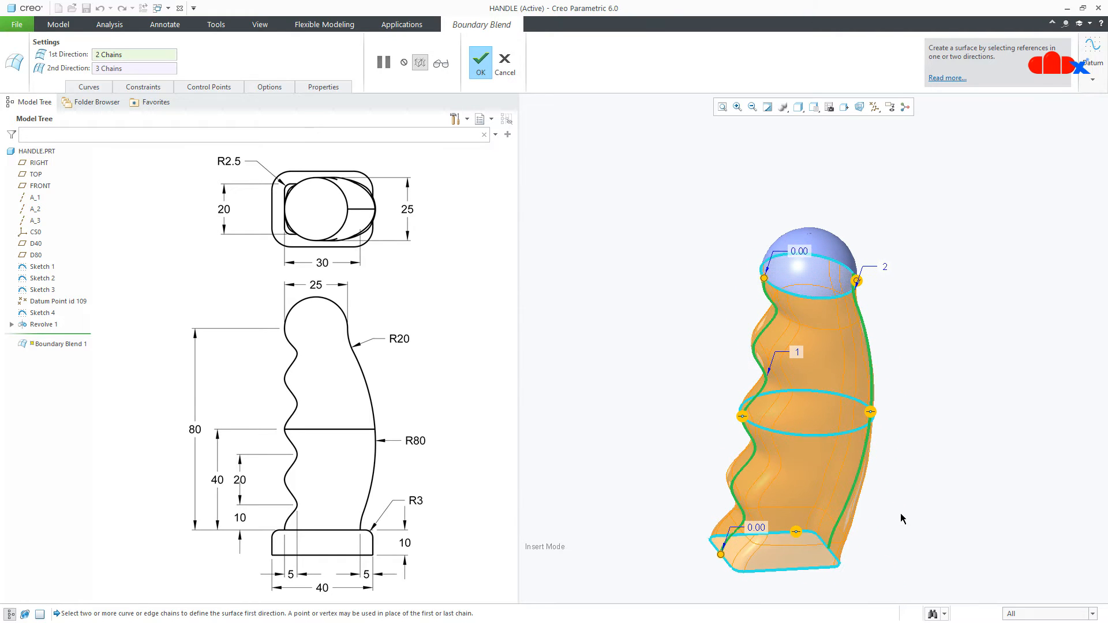
pyautogui.moveTo(904, 518); pyautogui.dragTo(874, 541, button='middle')
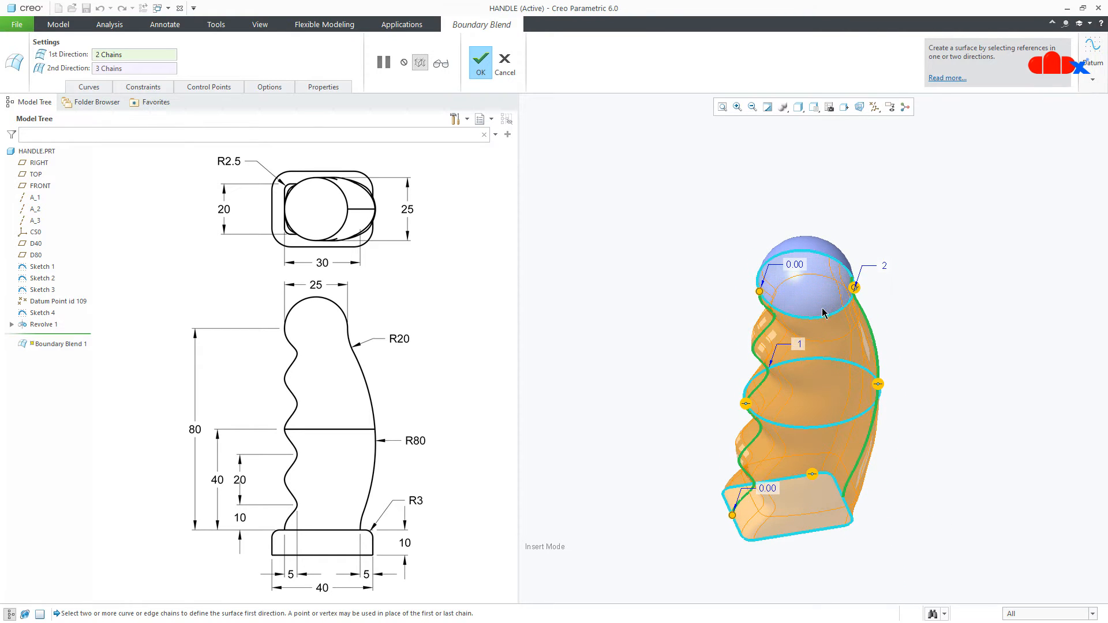
pyautogui.click(873, 341)
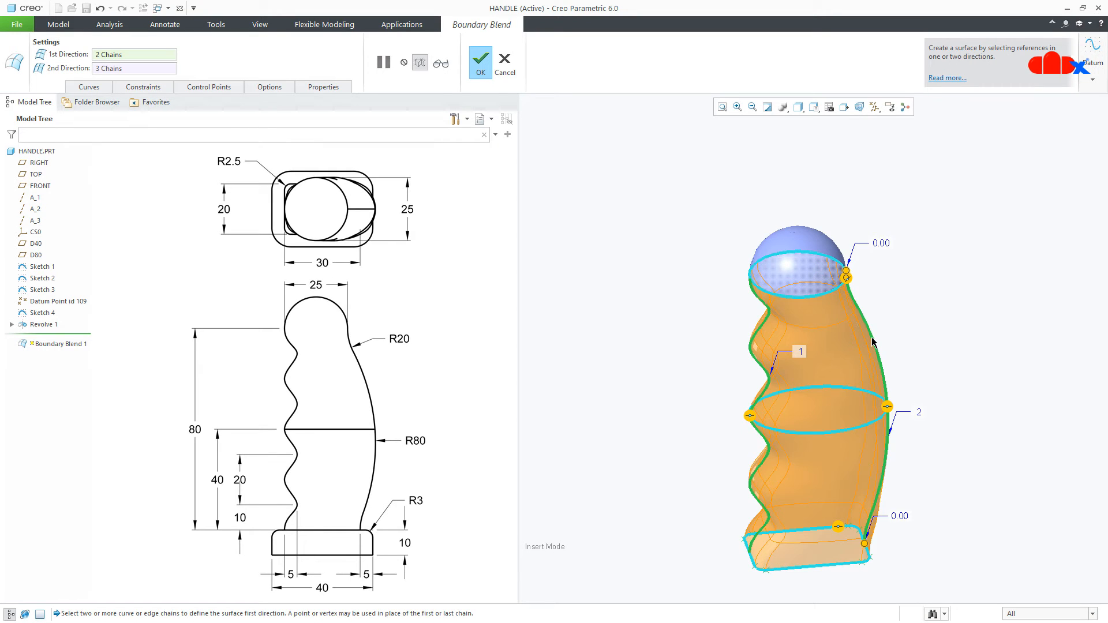
pyautogui.click(507, 68)
pyautogui.click(558, 339)
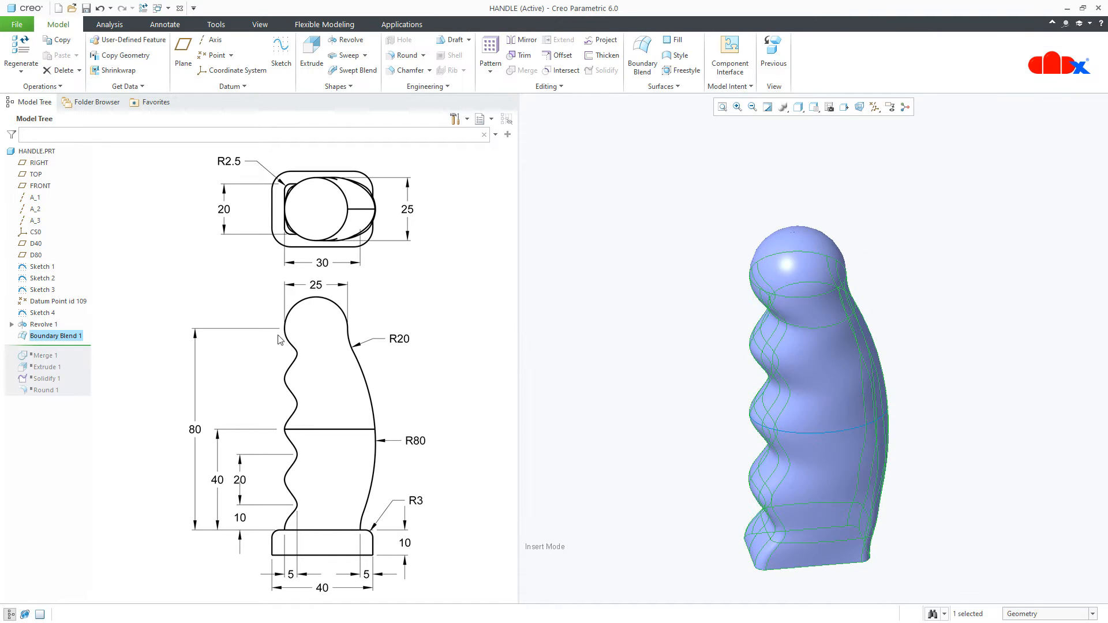
# - Roll the handle's feature history forward through Round 1, and switch to the BOUNDARY-BLEND1 part
pyautogui.moveTo(67, 346); pyautogui.dragTo(46, 393)
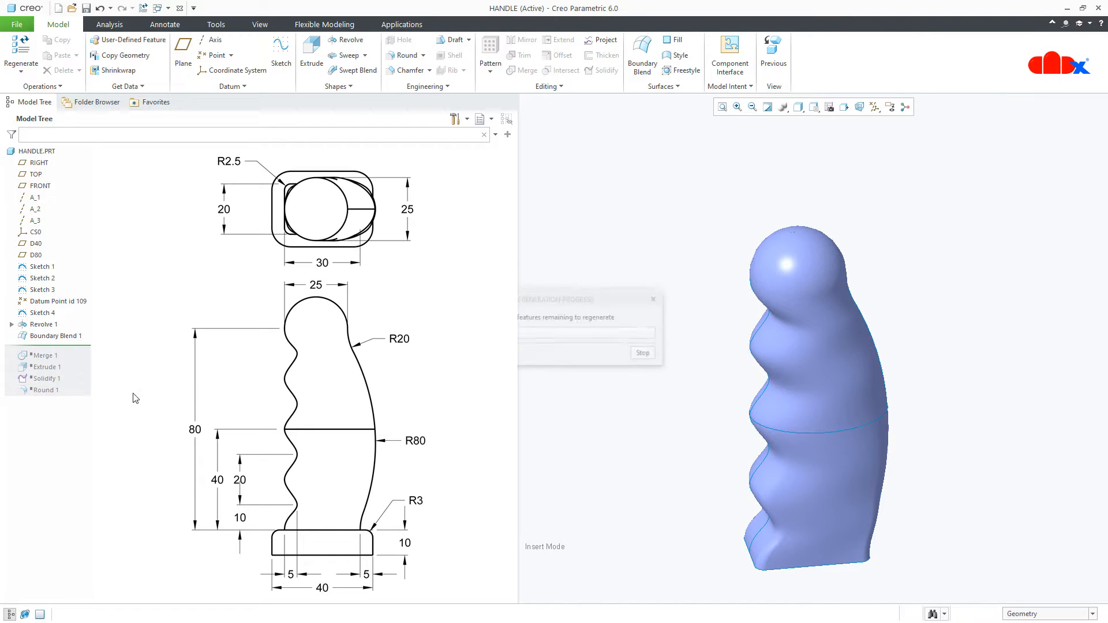
pyautogui.moveTo(951, 449); pyautogui.dragTo(889, 569, button='middle')
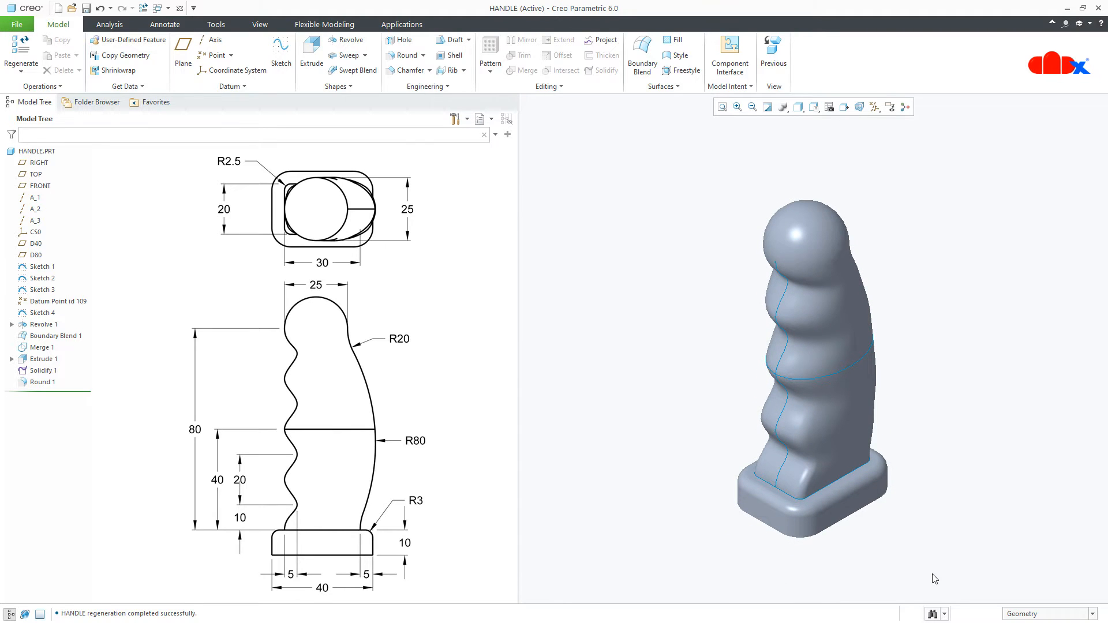
pyautogui.click(168, 9)
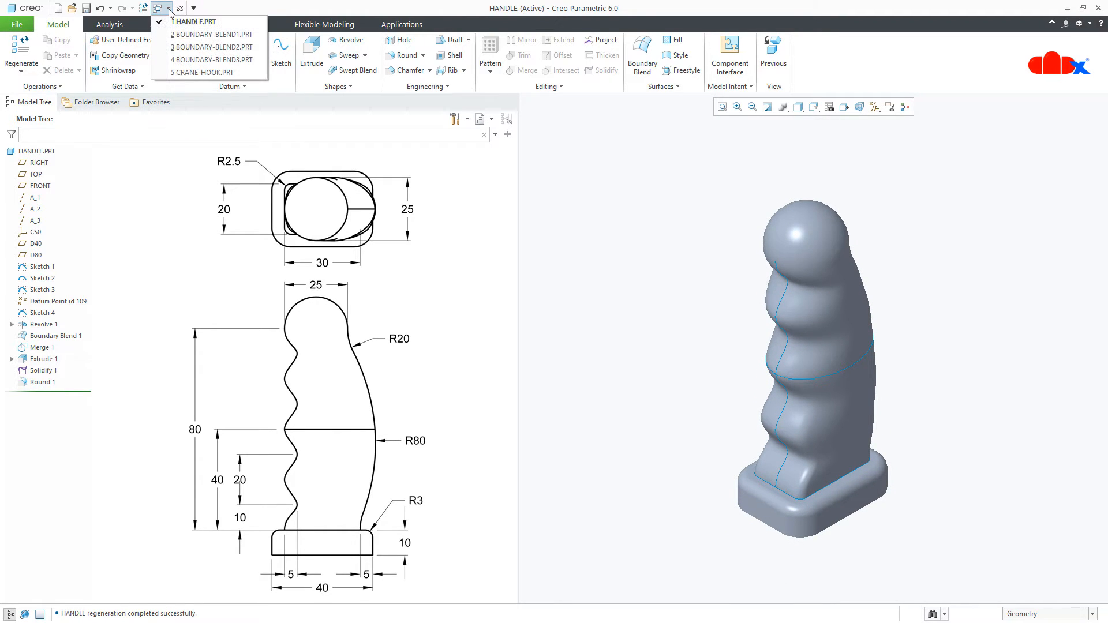
pyautogui.click(213, 34)
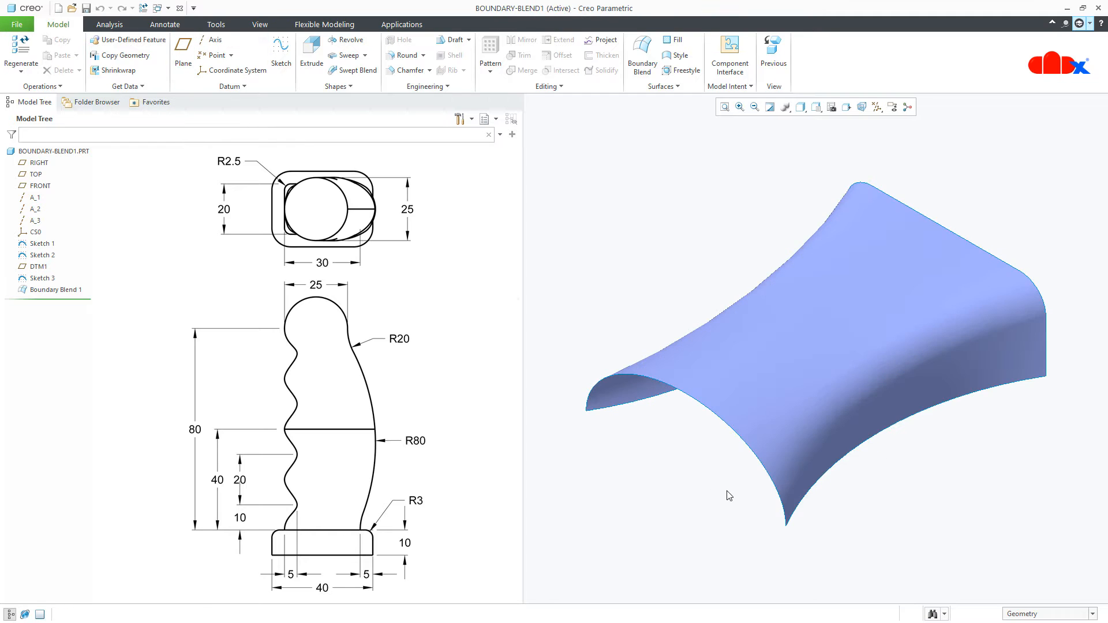
pyautogui.moveTo(730, 496); pyautogui.dragTo(744, 383, button='middle')
pyautogui.moveTo(738, 453)
pyautogui.mouseDown(button='middle')
pyautogui.moveTo(721, 471)
pyautogui.moveTo(718, 456)
pyautogui.moveTo(656, 448)
pyautogui.moveTo(690, 464)
pyautogui.mouseUp(button='middle')
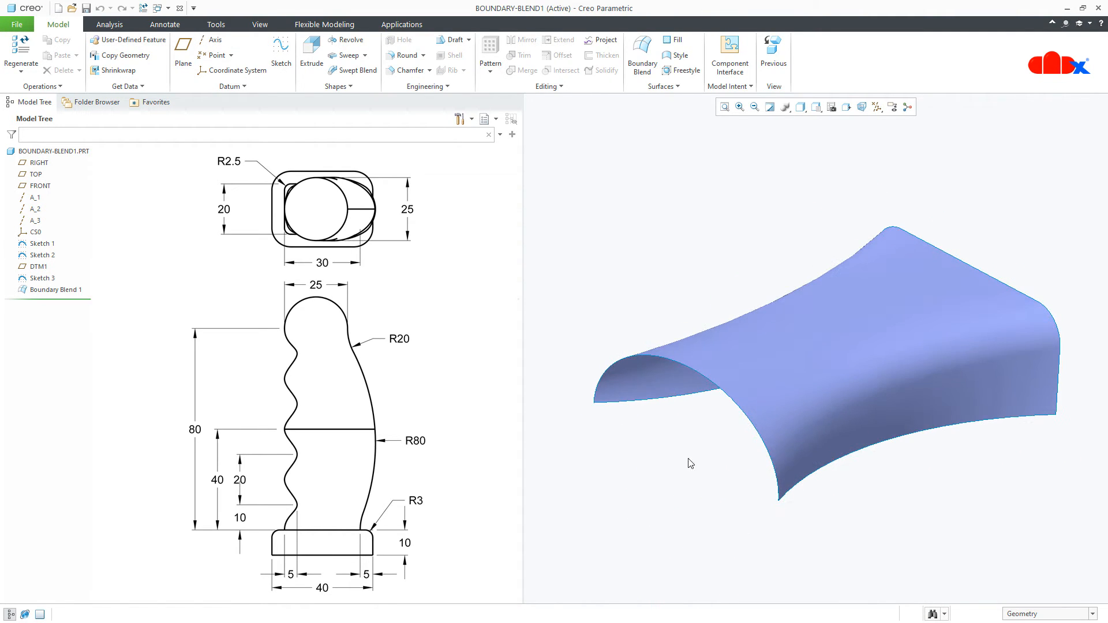
# - Roll the feature history back to before Boundary Blend 1 and examine the two side curves and two end profile sketches
pyautogui.moveTo(73, 299); pyautogui.dragTo(80, 283)
pyautogui.click(876, 447)
pyautogui.click(789, 372)
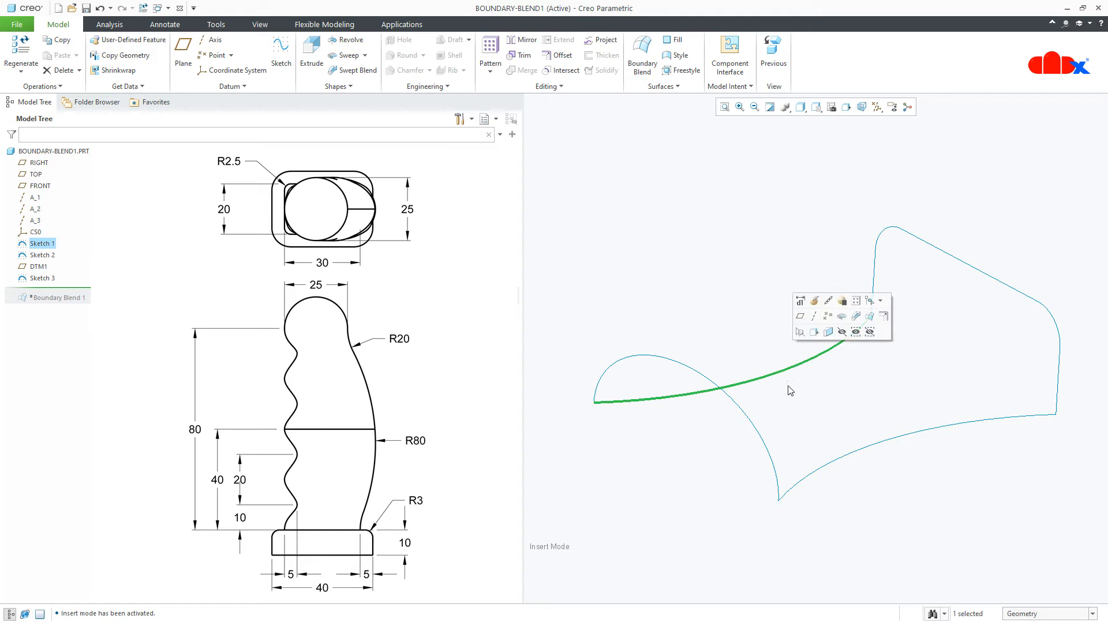
pyautogui.click(762, 438)
pyautogui.click(1027, 295)
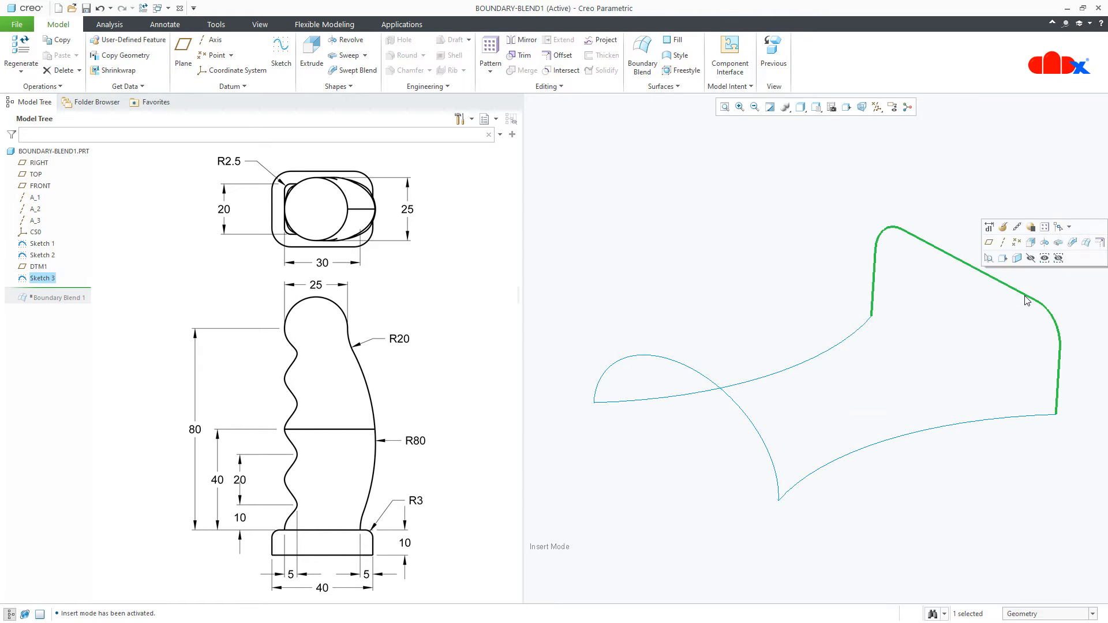
pyautogui.click(996, 346)
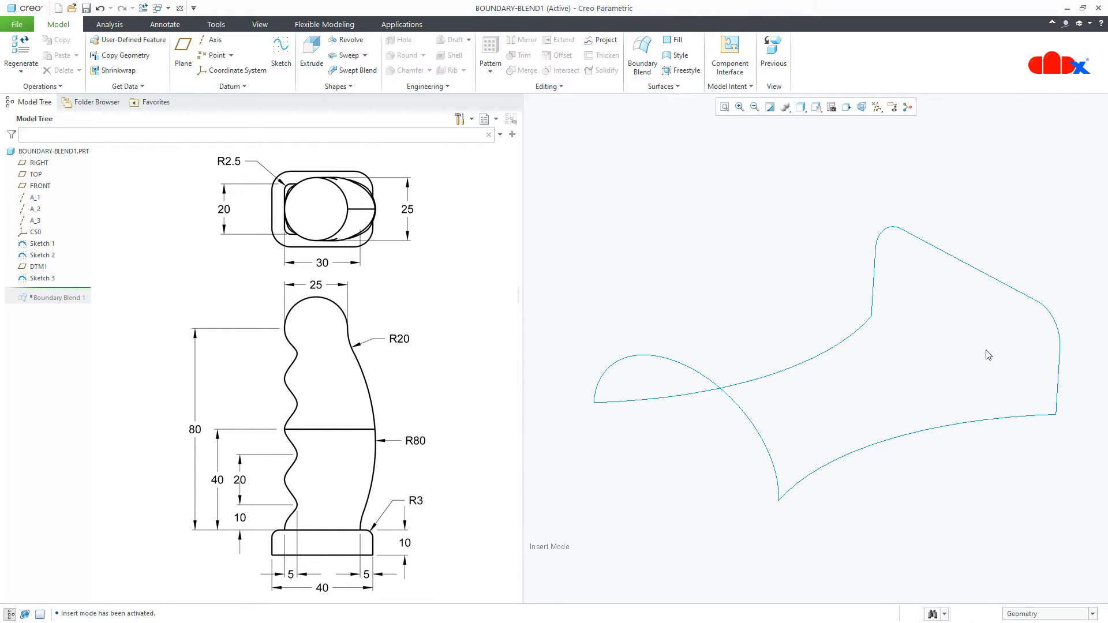
# - Try a boundary blend with the arched end and the rounded-corner end profile as first-direction chains, and preview the surface
pyautogui.click(642, 58)
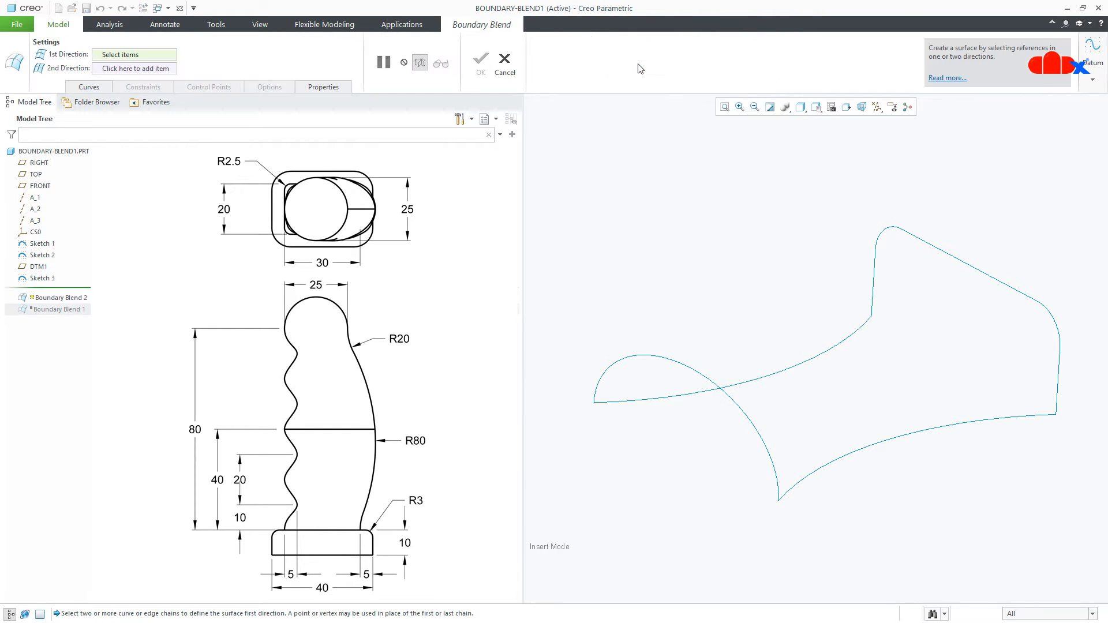
pyautogui.click(698, 375)
pyautogui.keyDown('ctrl'); pyautogui.click(958, 259); pyautogui.keyUp('ctrl')
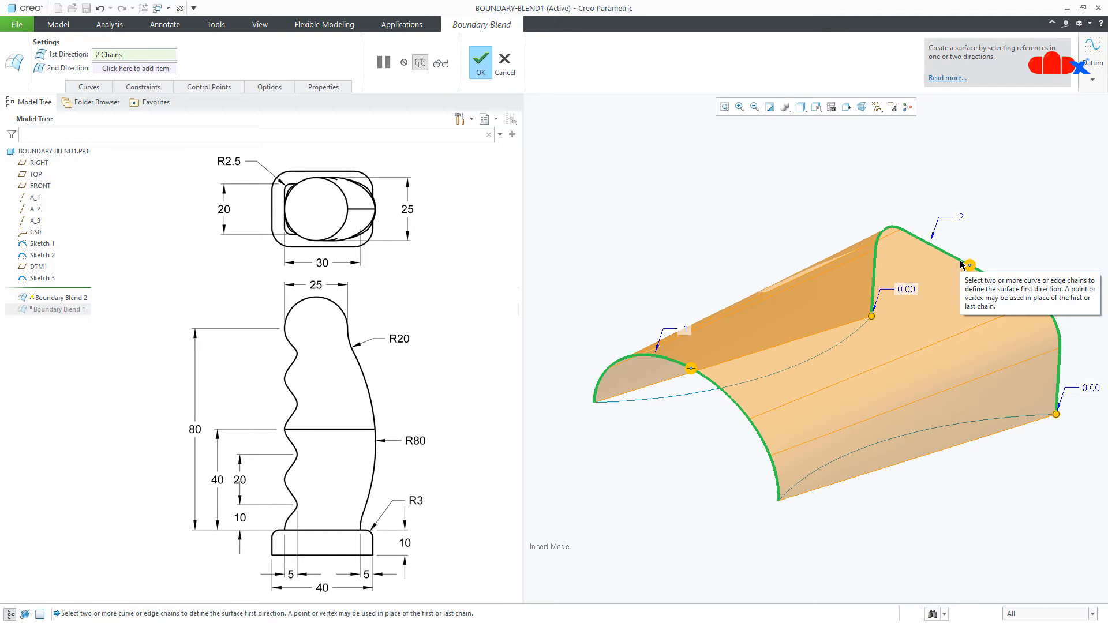
pyautogui.click(444, 74)
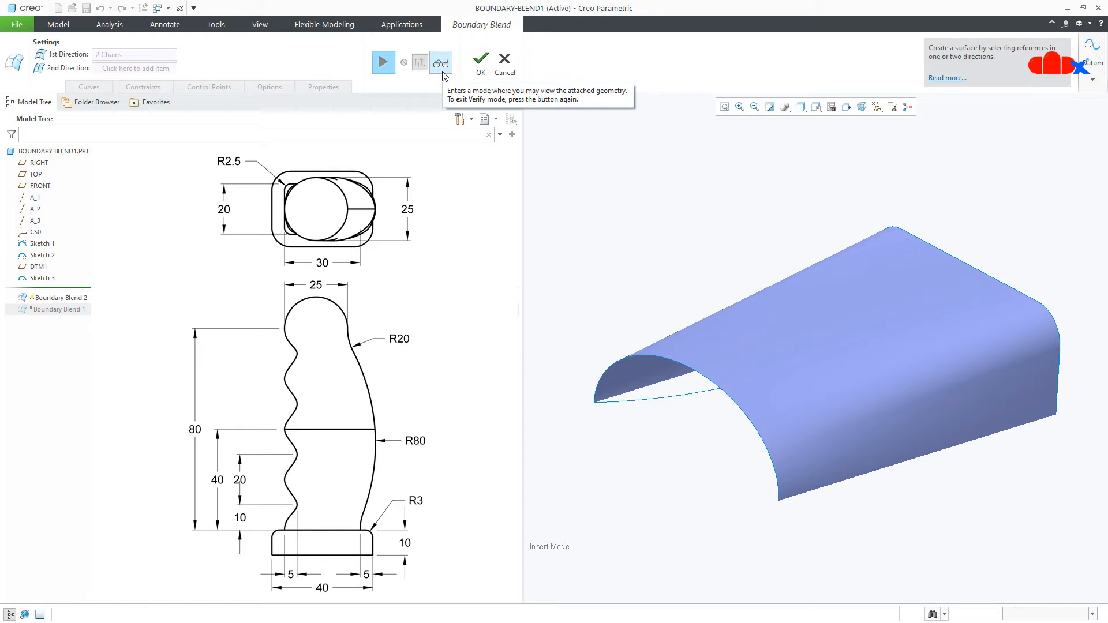
pyautogui.click(382, 61)
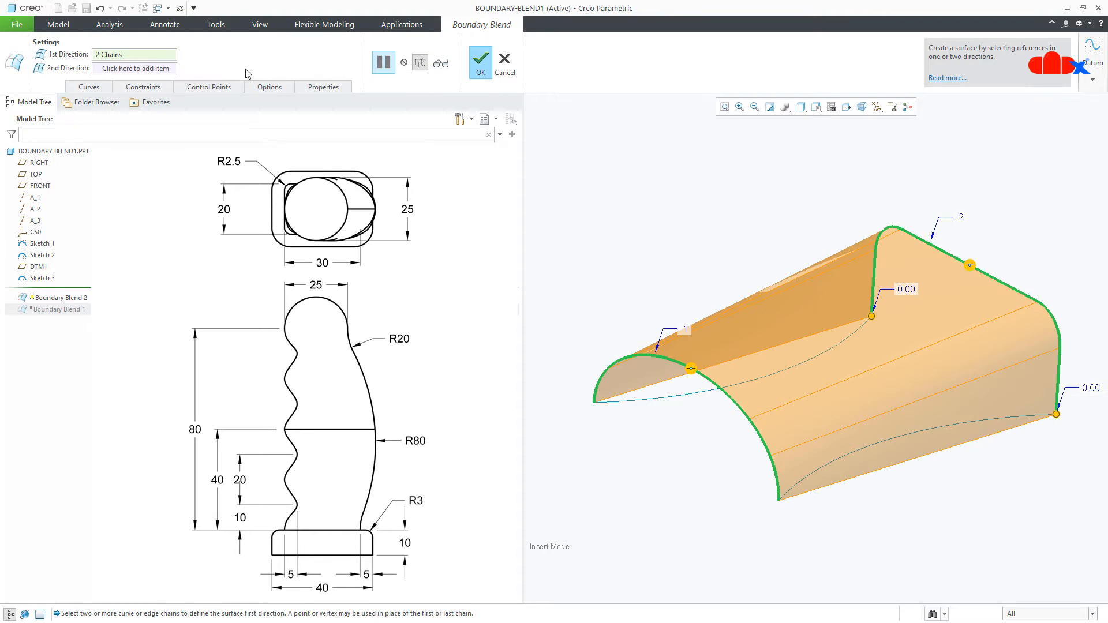
# - Try adding the two curved side curves as second-direction chains, preview the blended surface, and discard the feature
pyautogui.click(166, 68)
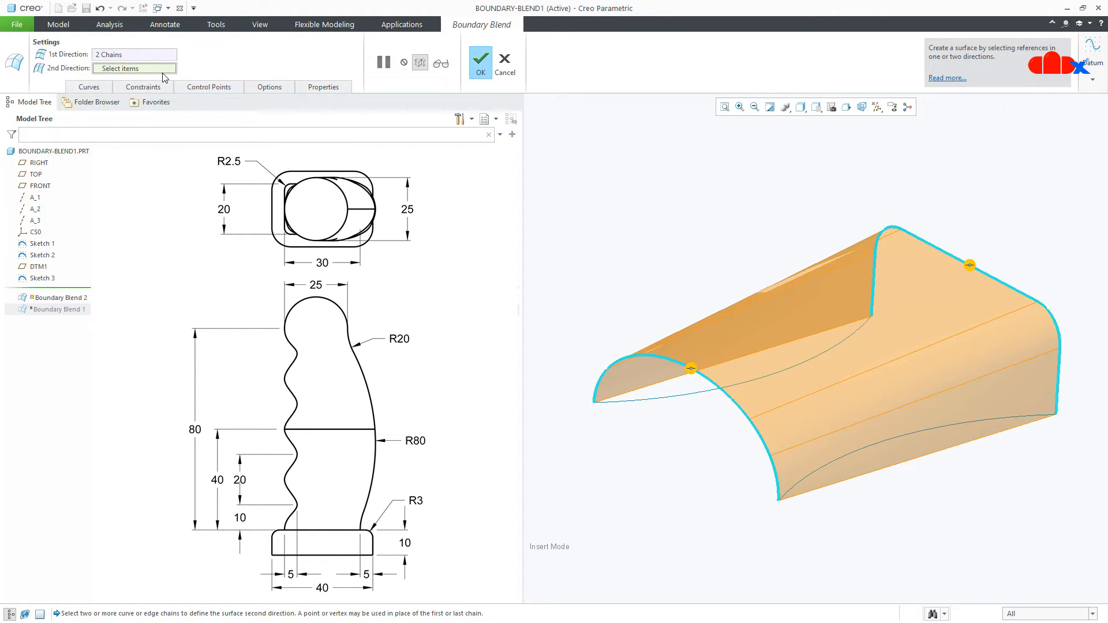
pyautogui.click(642, 400)
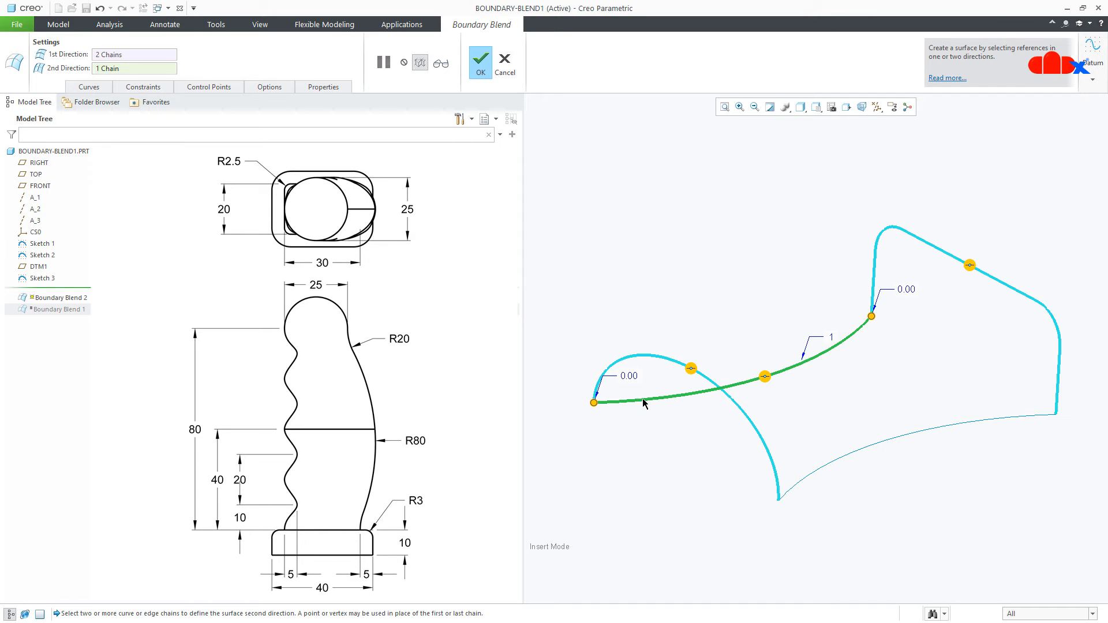
pyautogui.click(814, 477)
pyautogui.moveTo(818, 477)
pyautogui.mouseDown(button='middle')
pyautogui.moveTo(831, 485)
pyautogui.moveTo(797, 488)
pyautogui.moveTo(819, 462)
pyautogui.moveTo(805, 486)
pyautogui.mouseUp(button='middle')
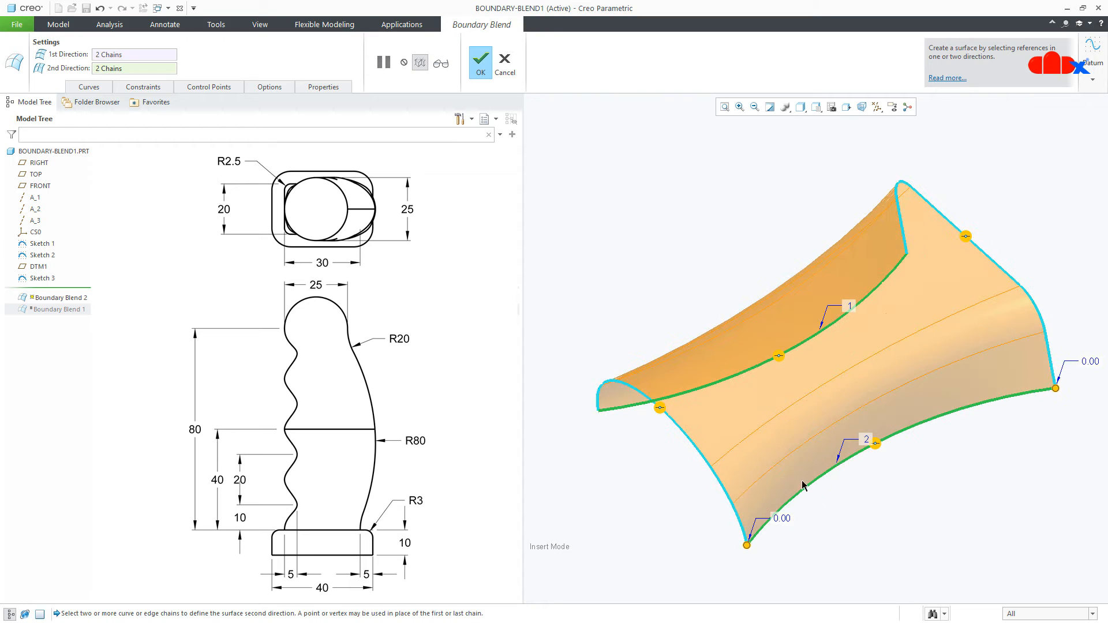
pyautogui.click(441, 64)
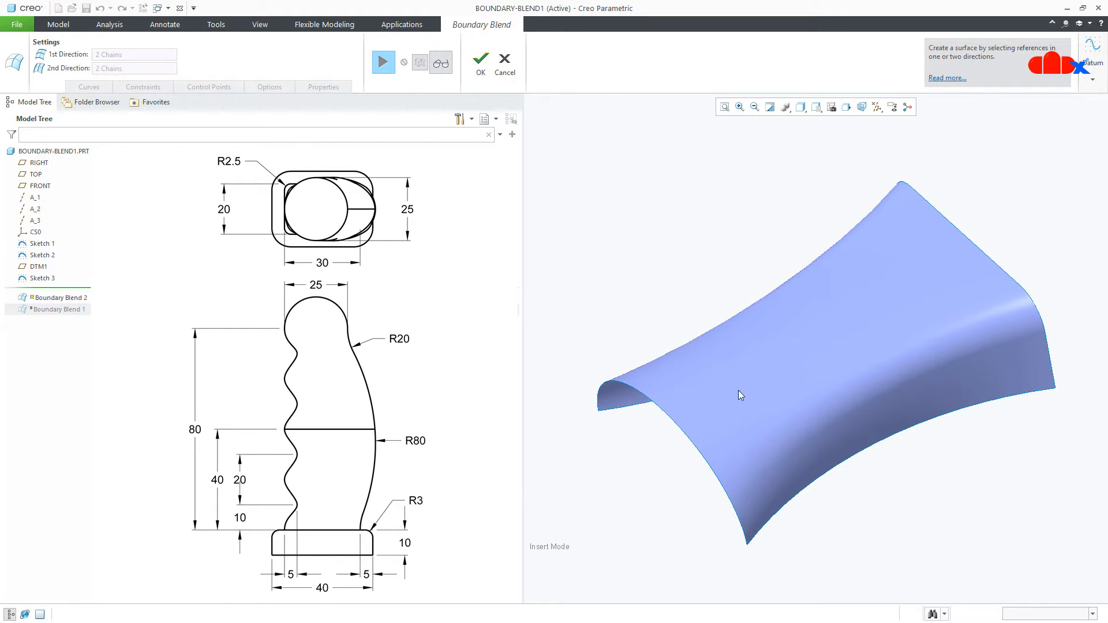
pyautogui.moveTo(739, 390); pyautogui.dragTo(881, 417, button='middle')
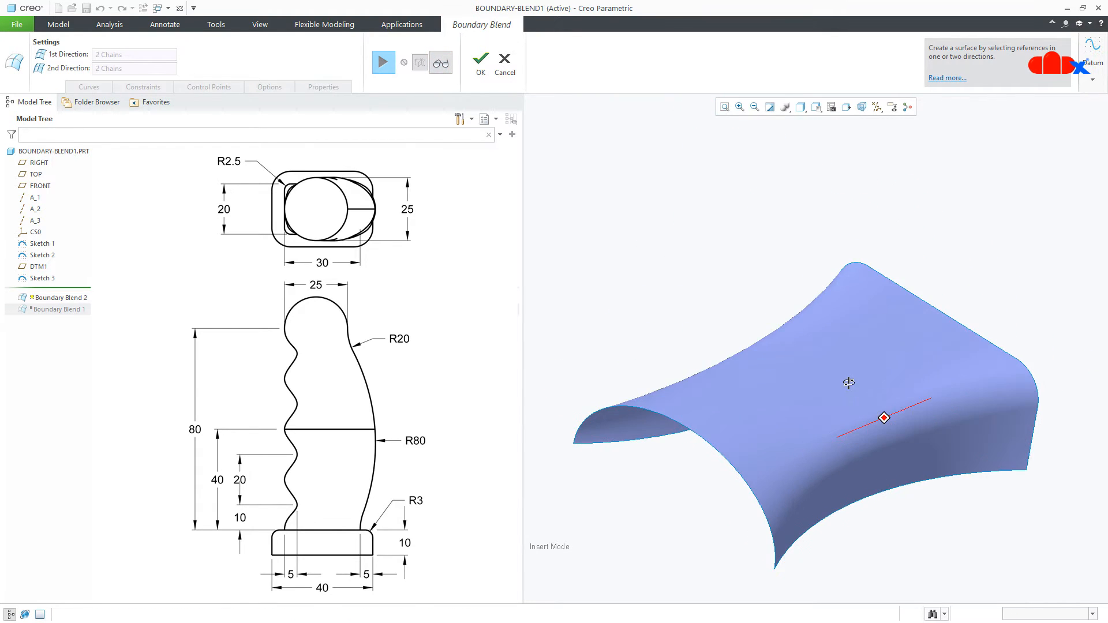
pyautogui.click(517, 68)
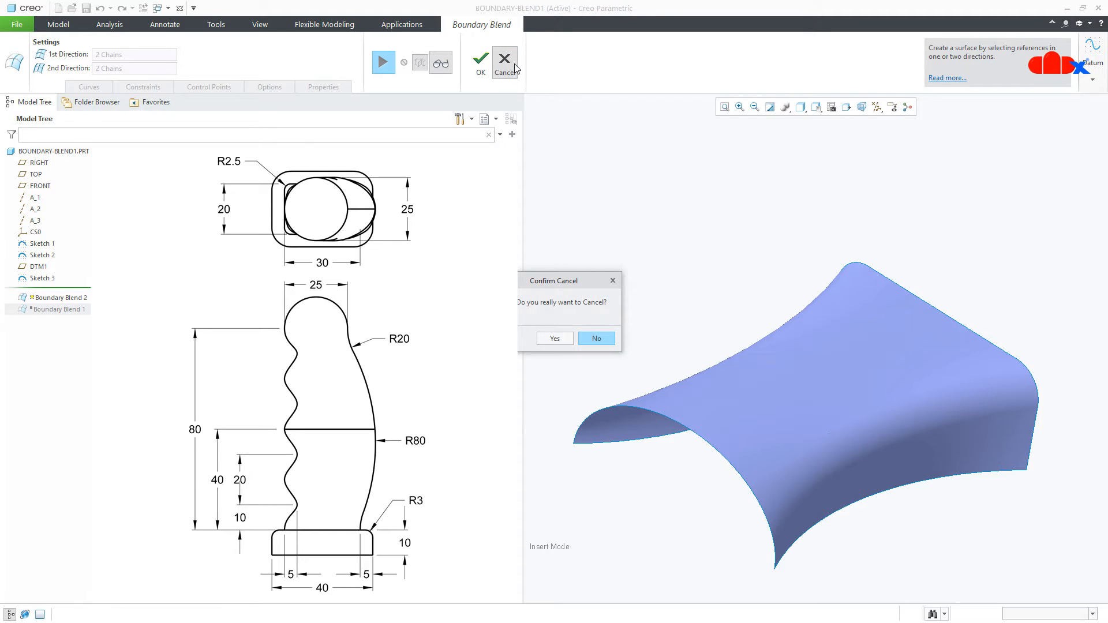
pyautogui.click(557, 336)
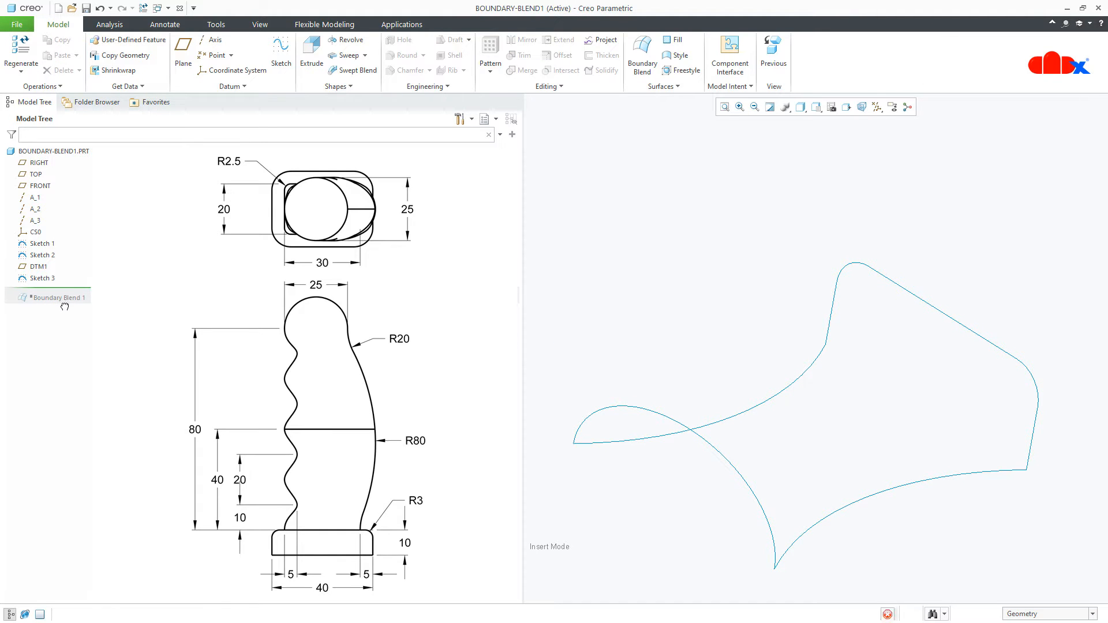
# - Roll the feature history forward to include Boundary Blend 1, and switch to the BOUNDARY-BLEND2 part
pyautogui.moveTo(64, 288); pyautogui.dragTo(64, 310)
pyautogui.click(157, 8)
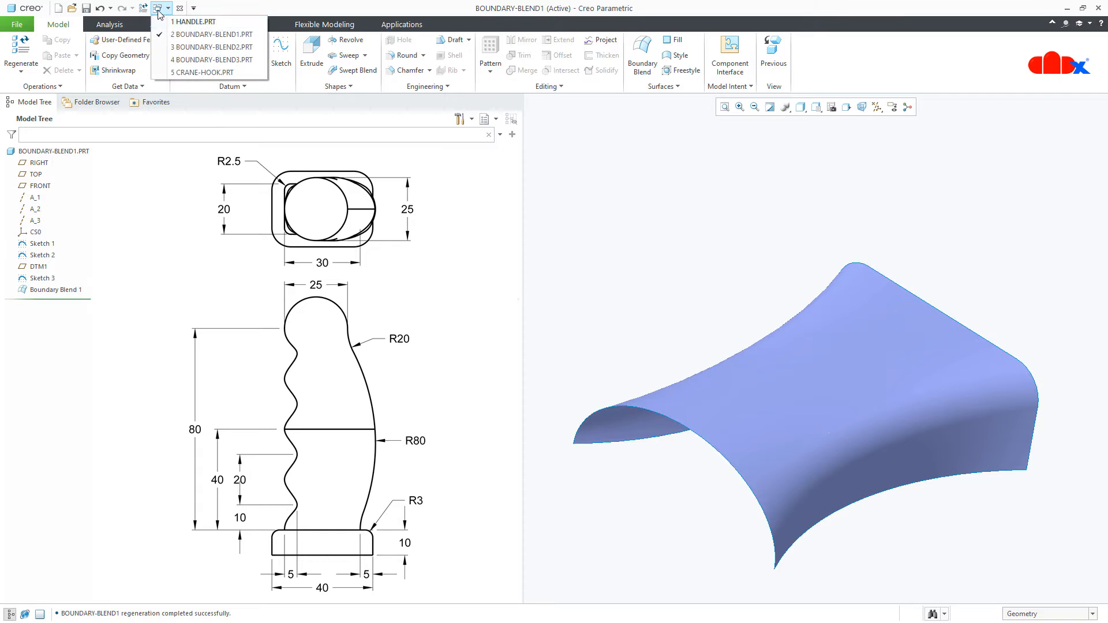
pyautogui.click(176, 48)
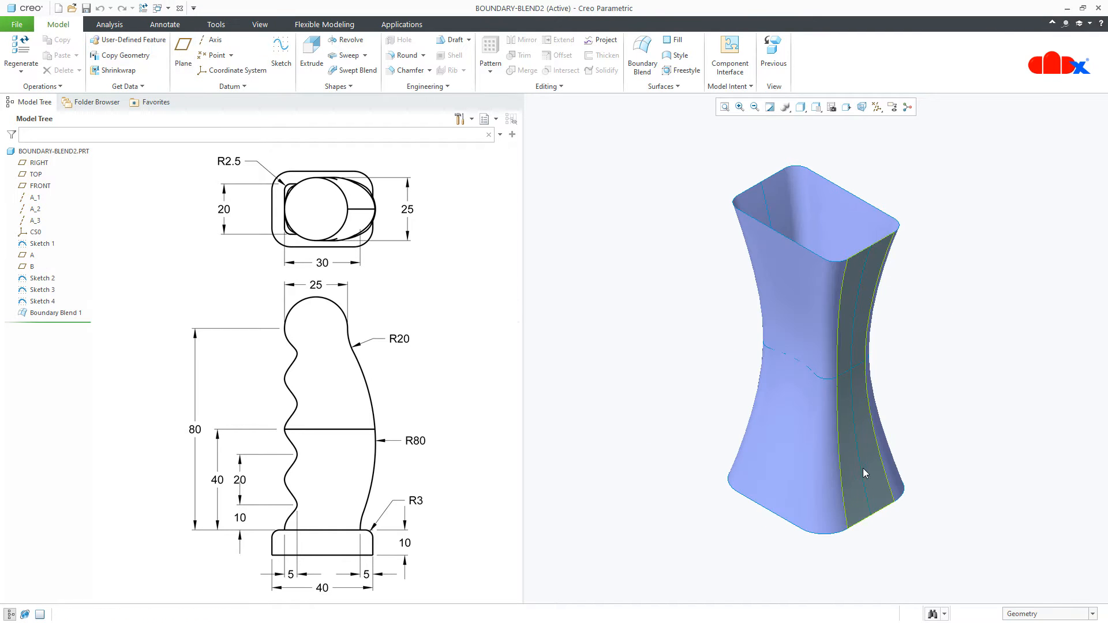
pyautogui.moveTo(864, 469)
pyautogui.mouseDown(button='middle')
pyautogui.moveTo(915, 475)
pyautogui.moveTo(831, 447)
pyautogui.moveTo(854, 462)
pyautogui.mouseUp(button='middle')
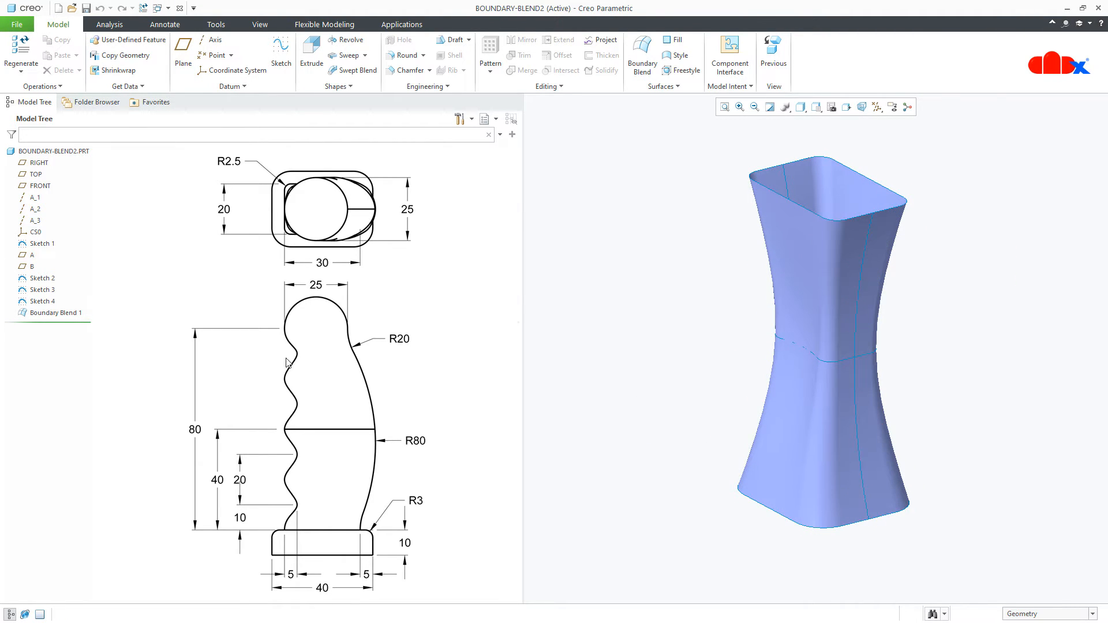
# - Roll the feature history back to just after Sketch 4 and examine the closed cross-sections and the two vertical side curves
pyautogui.moveTo(58, 324); pyautogui.dragTo(58, 308)
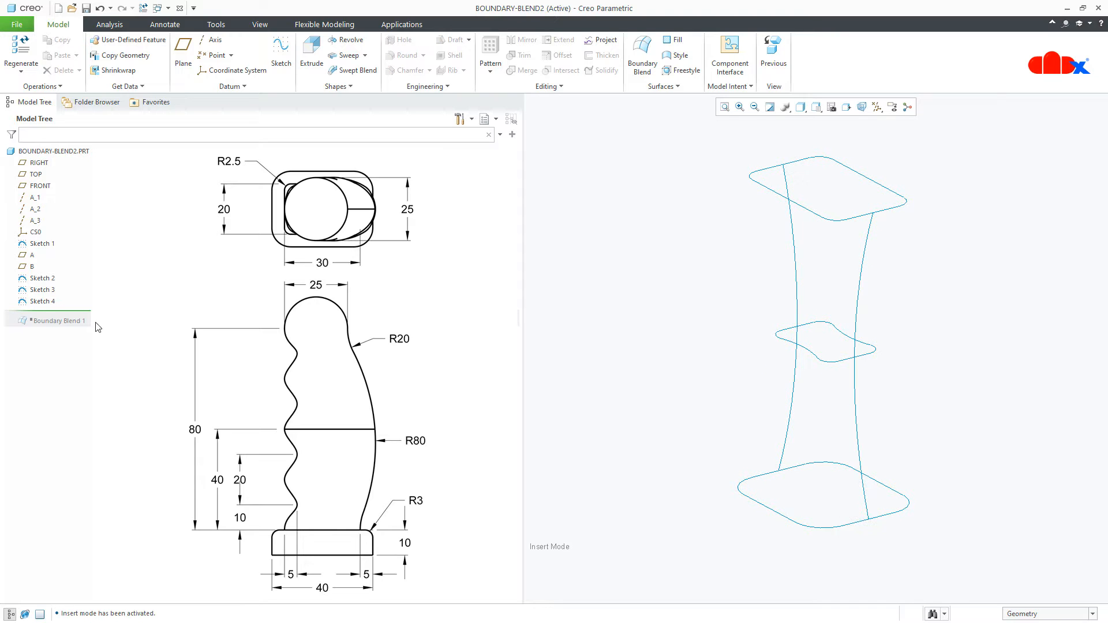
pyautogui.click(781, 514)
pyautogui.click(817, 318)
pyautogui.click(791, 240)
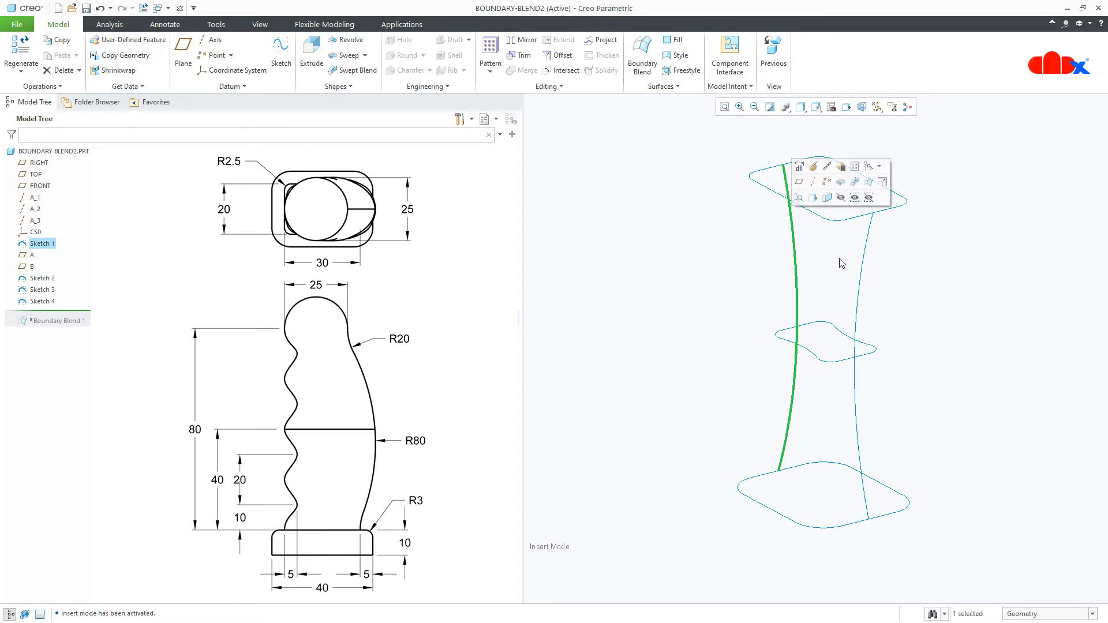
pyautogui.click(863, 265)
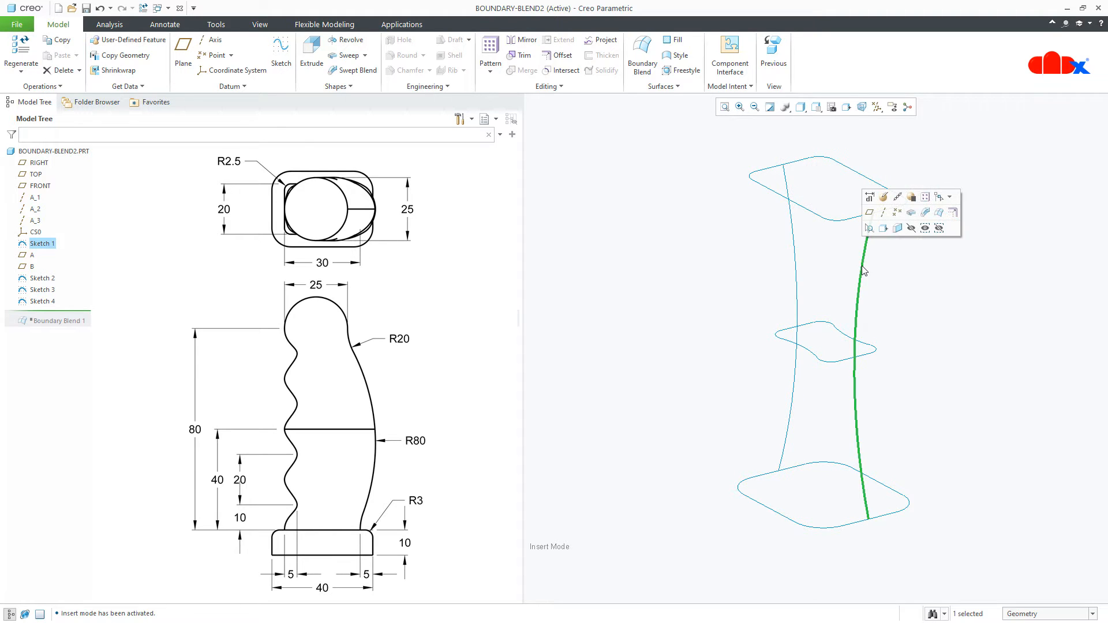
pyautogui.click(904, 302)
# - Start a boundary blend through the lower, middle and upper closed sections as first-direction chains, and preview the surface
pyautogui.click(644, 61)
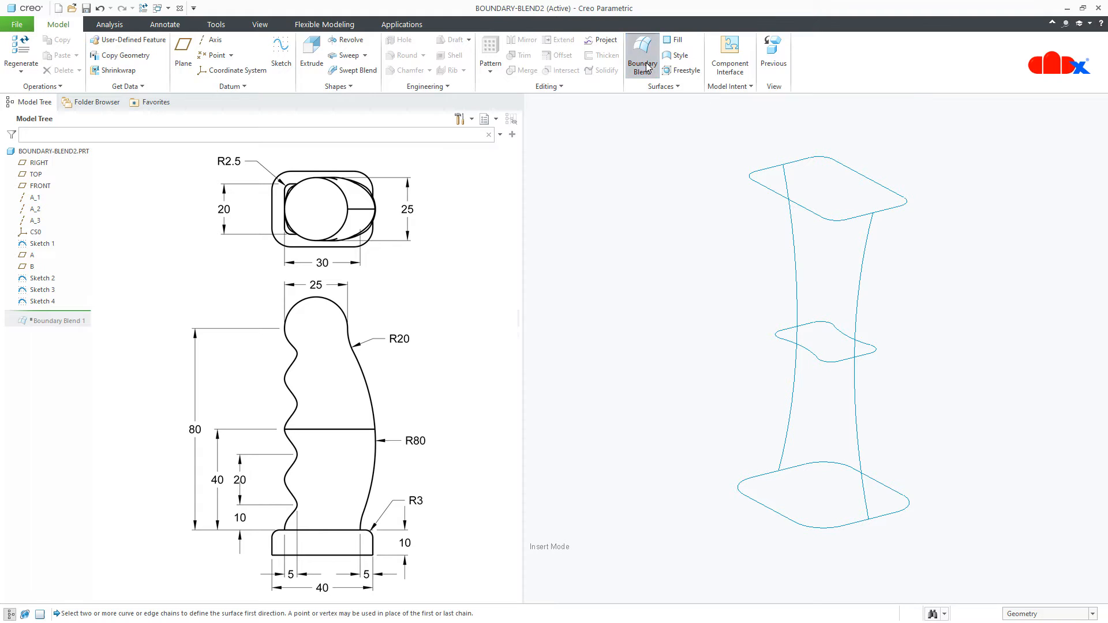
pyautogui.click(822, 528)
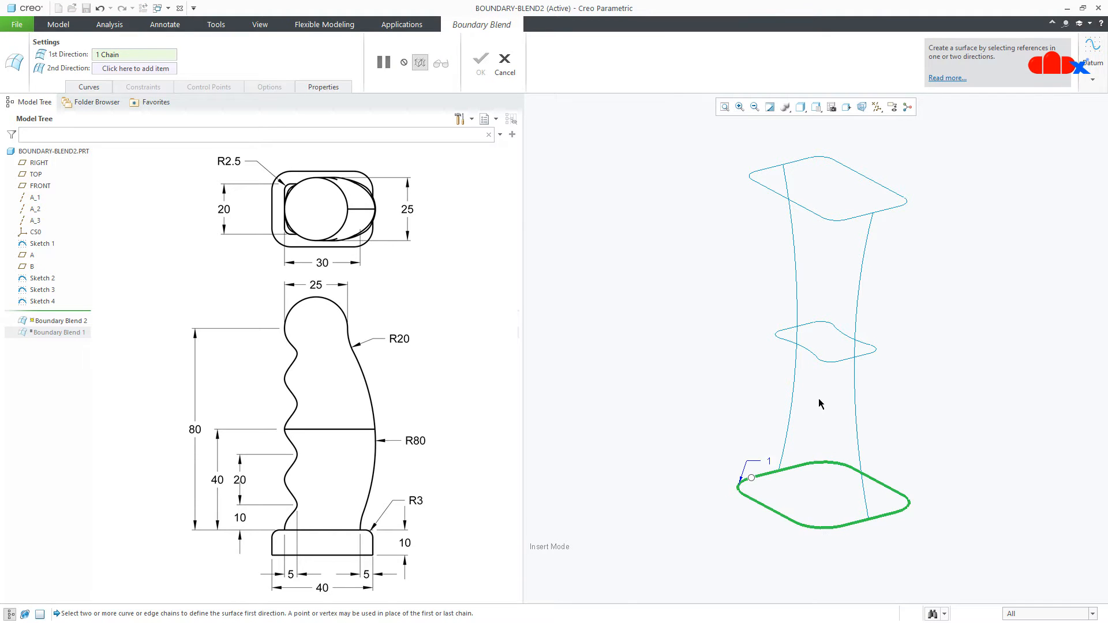
pyautogui.keyDown('ctrl'); pyautogui.click(820, 362); pyautogui.keyUp('ctrl')
pyautogui.keyDown('ctrl'); pyautogui.click(835, 219); pyautogui.keyUp('ctrl')
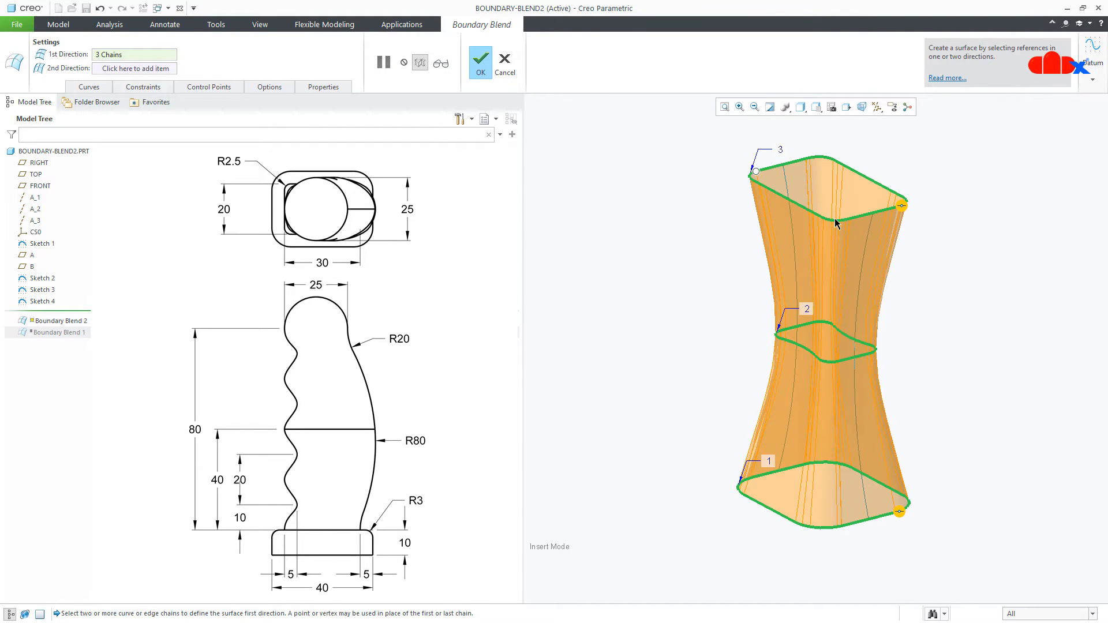
pyautogui.moveTo(935, 442); pyautogui.dragTo(976, 419, button='middle')
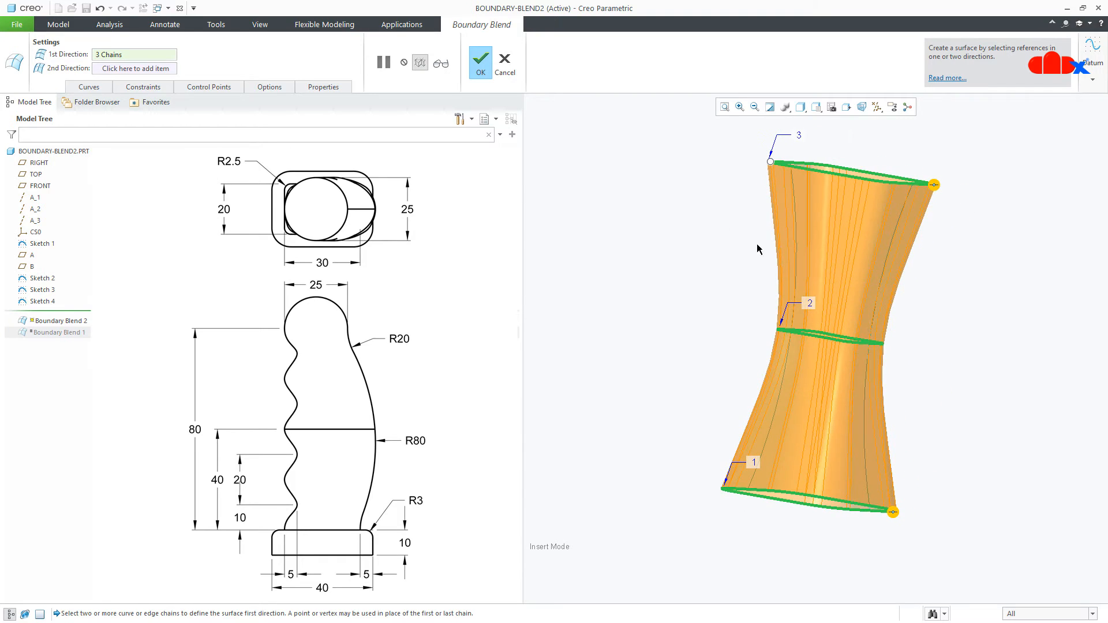
pyautogui.click(441, 63)
pyautogui.moveTo(735, 373); pyautogui.dragTo(698, 366, button='middle')
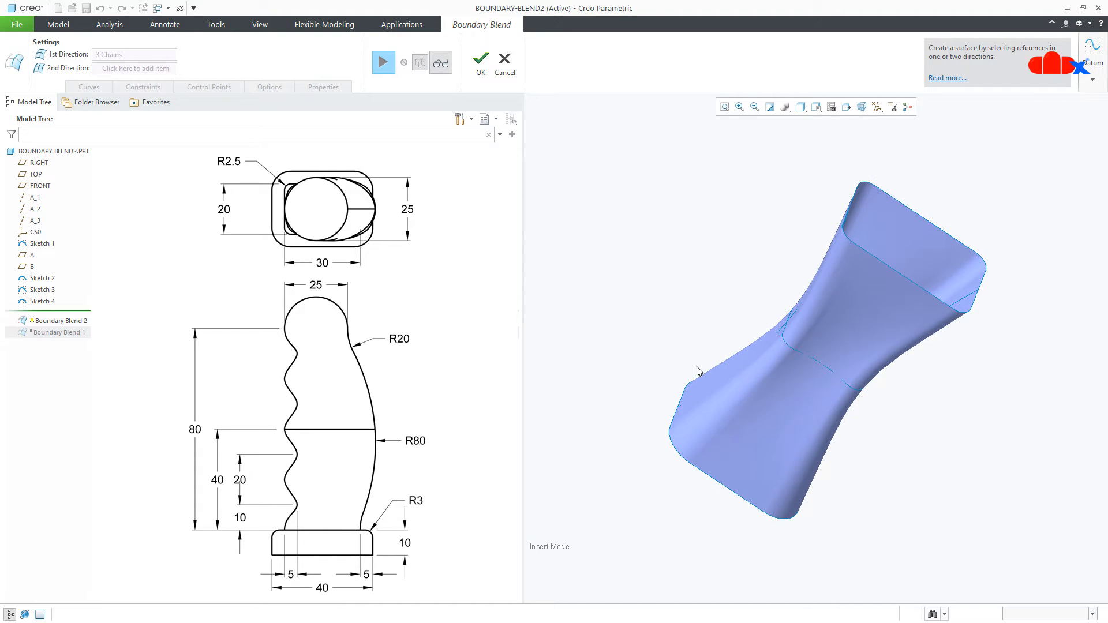
pyautogui.click(385, 62)
# - Try adding the two curved side curves as second-direction chains, and inspect the blended surface in the front view
pyautogui.click(139, 69)
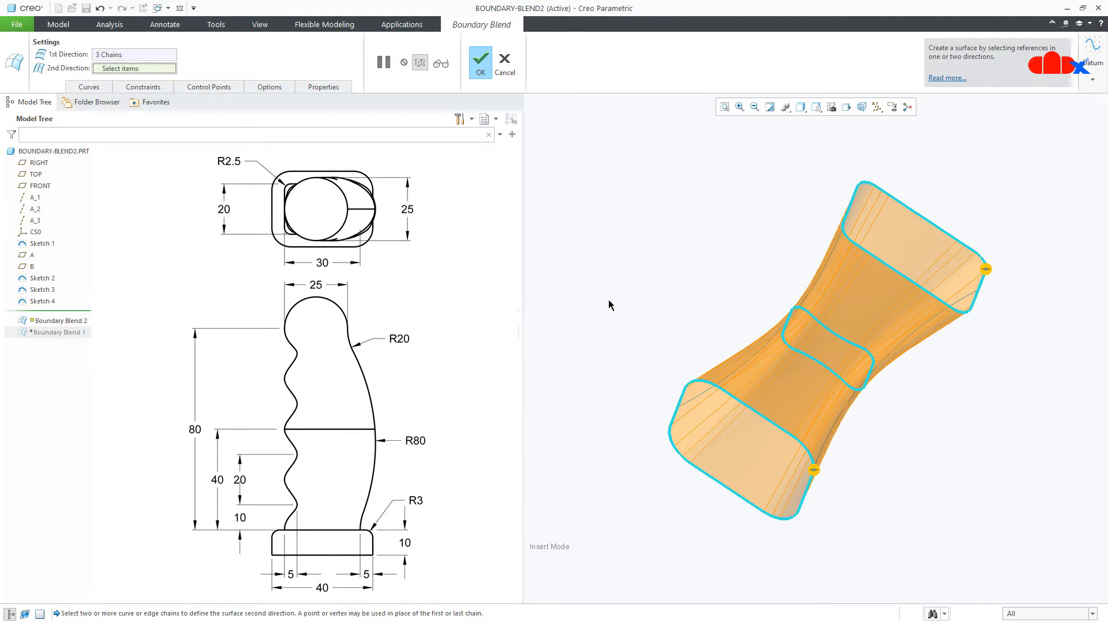
pyautogui.click(725, 375)
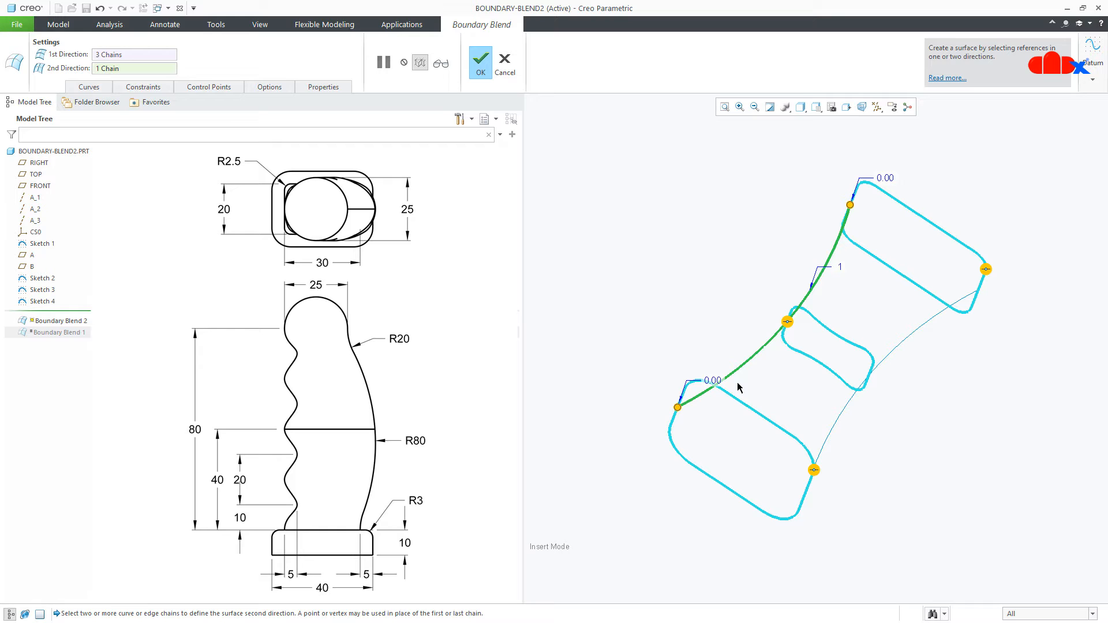
pyautogui.click(837, 421)
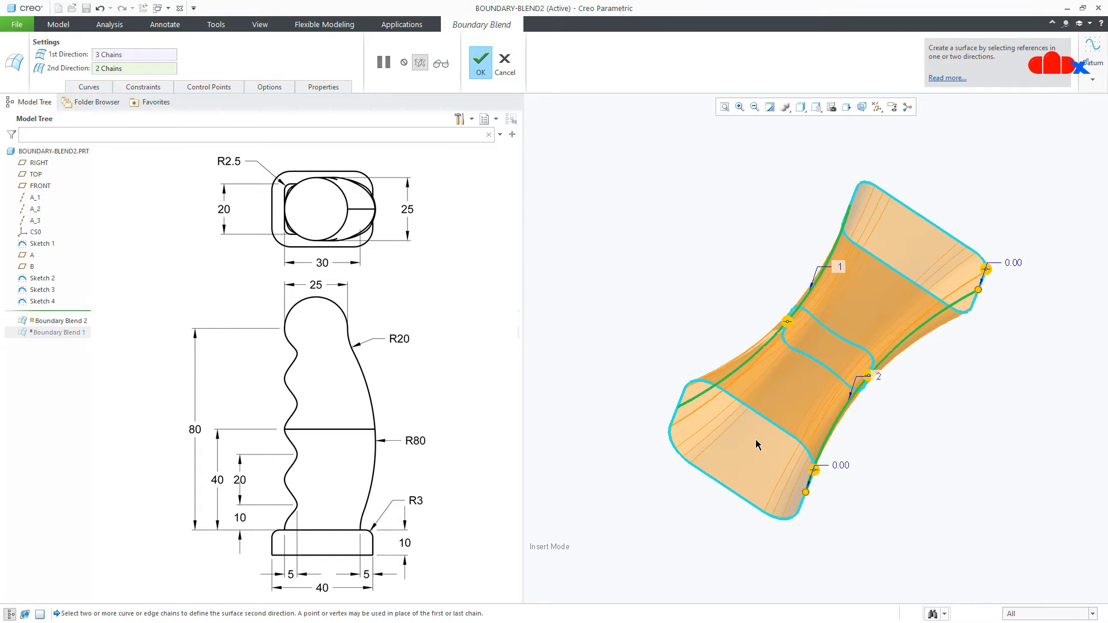
pyautogui.moveTo(756, 442); pyautogui.dragTo(799, 188, button='middle')
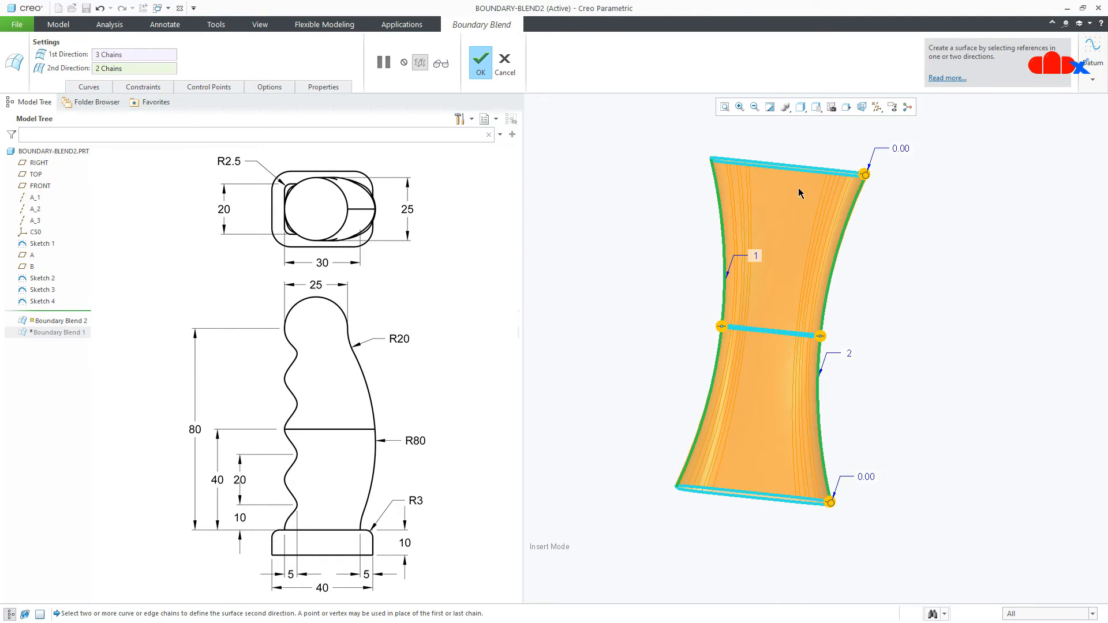
pyautogui.click(816, 108)
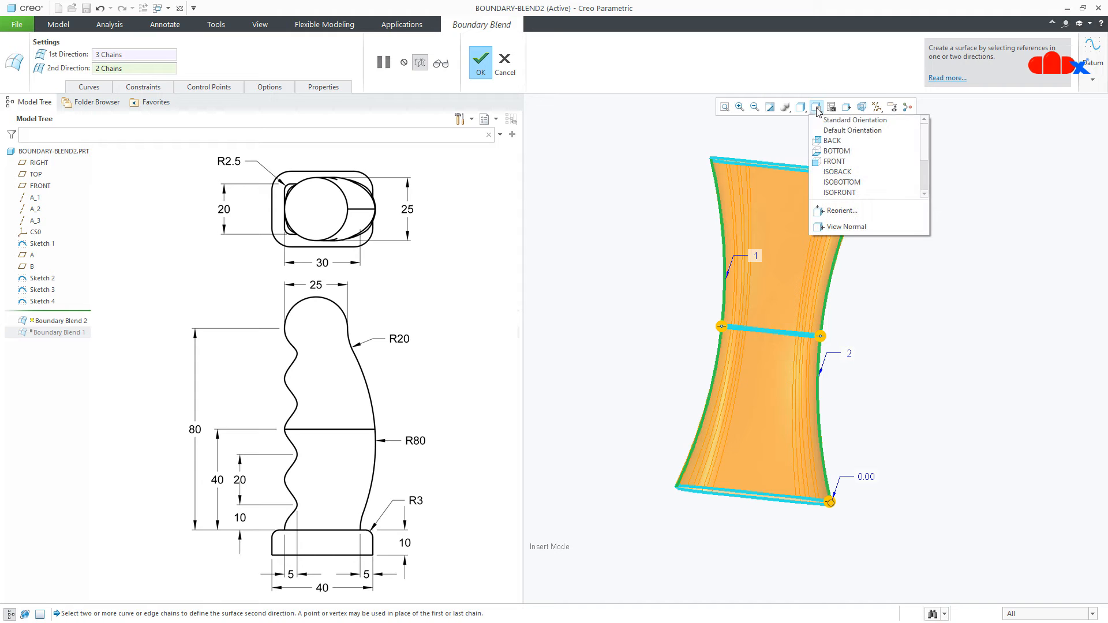
pyautogui.click(831, 168)
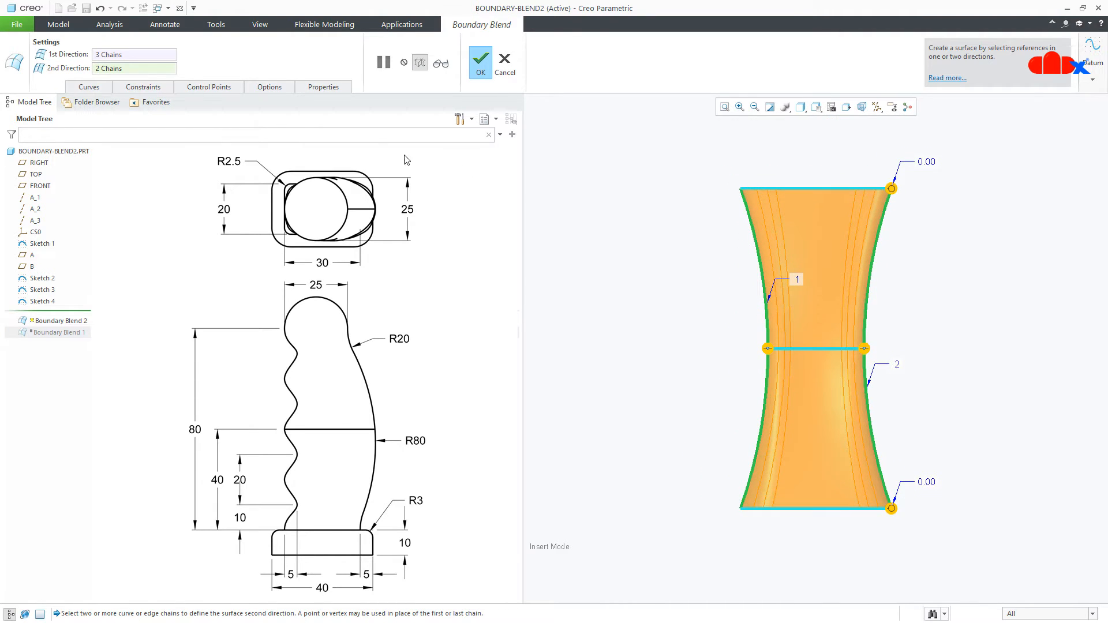
# - Compare the surface with and without its second-direction chains, and discard the boundary blend
pyautogui.rightClick(161, 71)
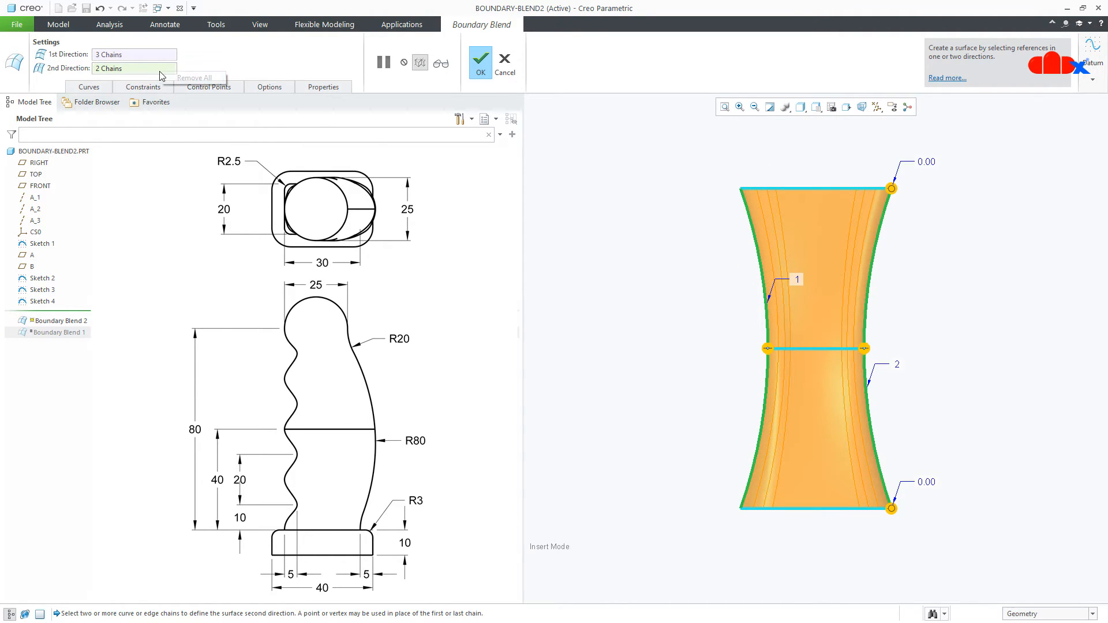
pyautogui.click(193, 78)
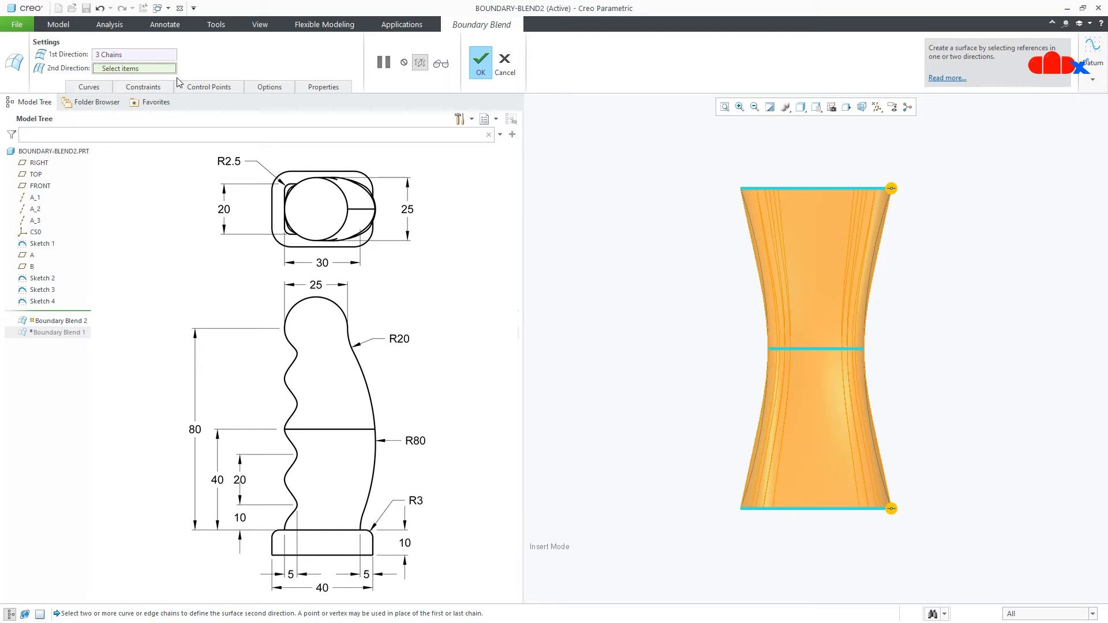
pyautogui.hotkey('ctrl', 'z')
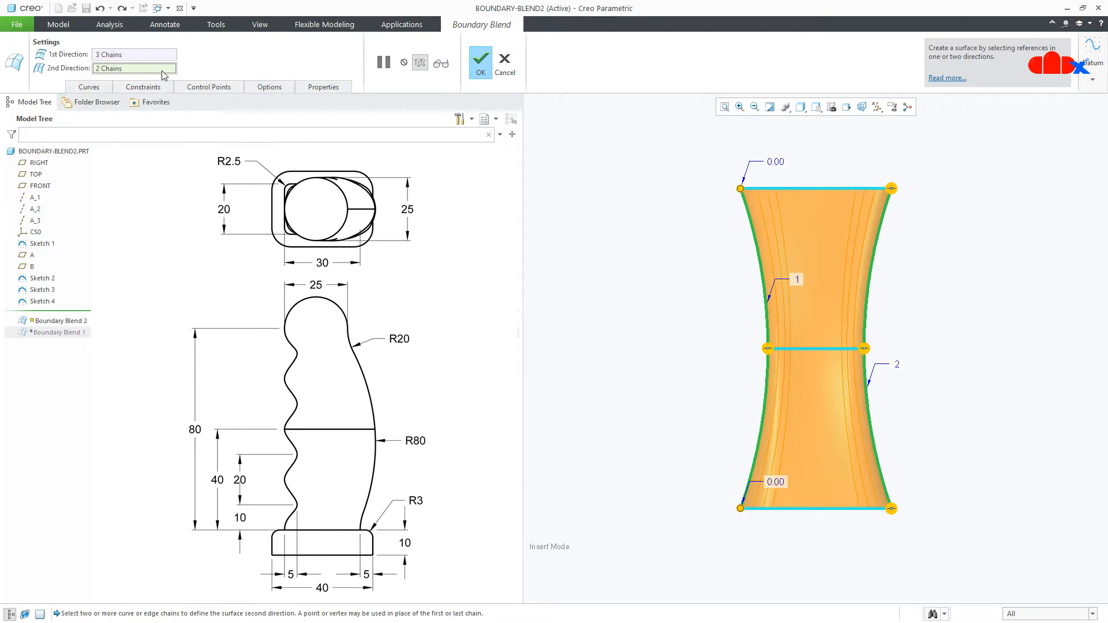
pyautogui.click(504, 63)
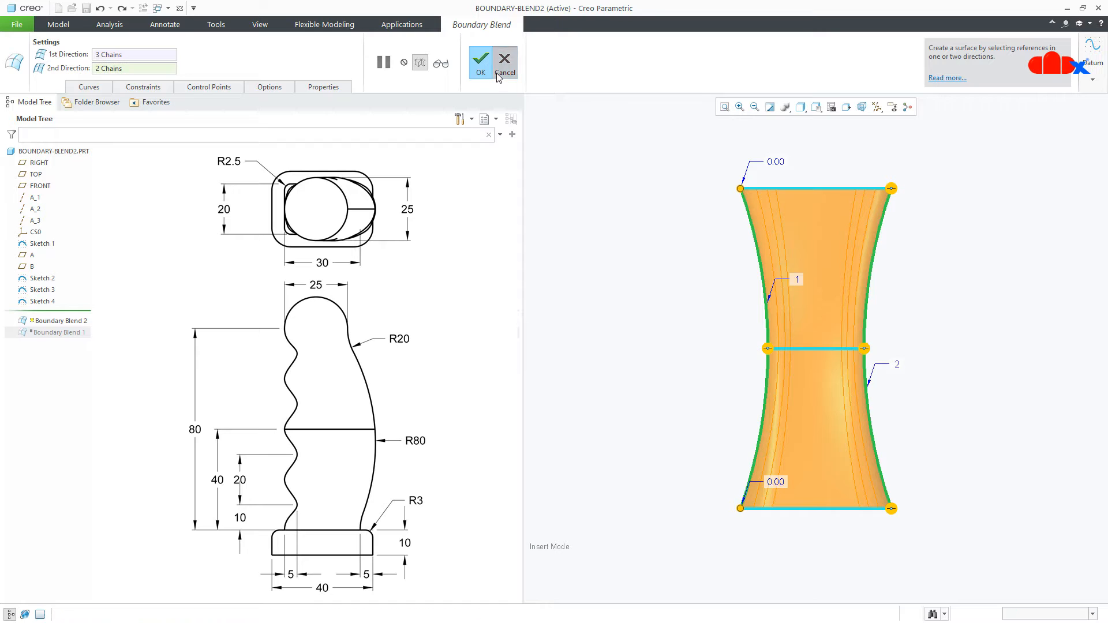
pyautogui.click(554, 339)
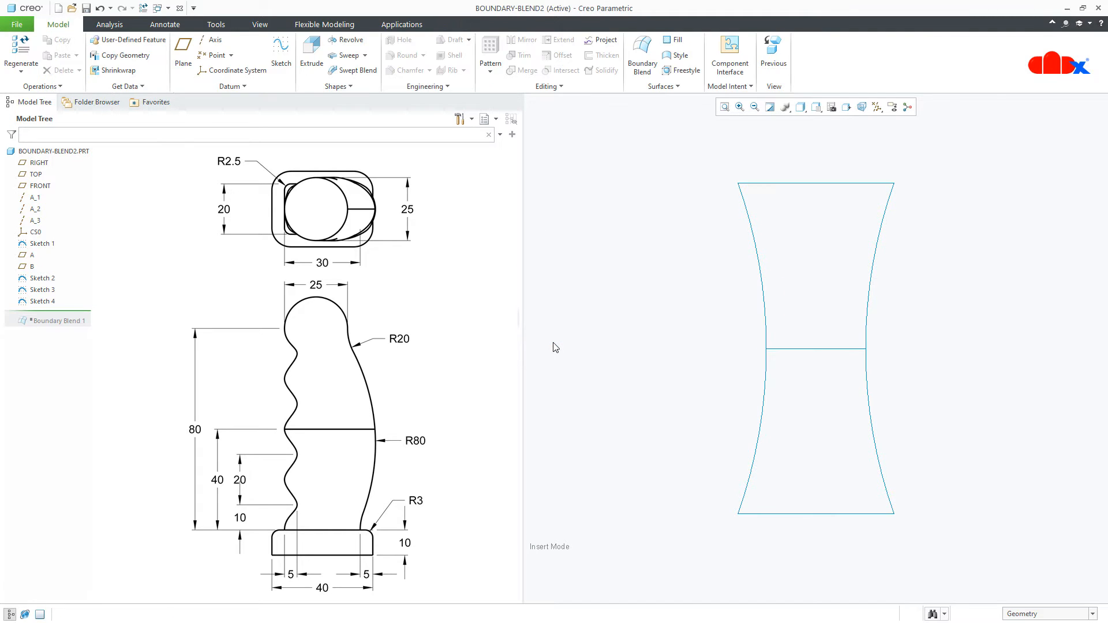
# - Roll the feature history forward to include Boundary Blend 1, and switch to the BOUNDARY-BLEND3 part
pyautogui.moveTo(67, 310); pyautogui.dragTo(68, 323)
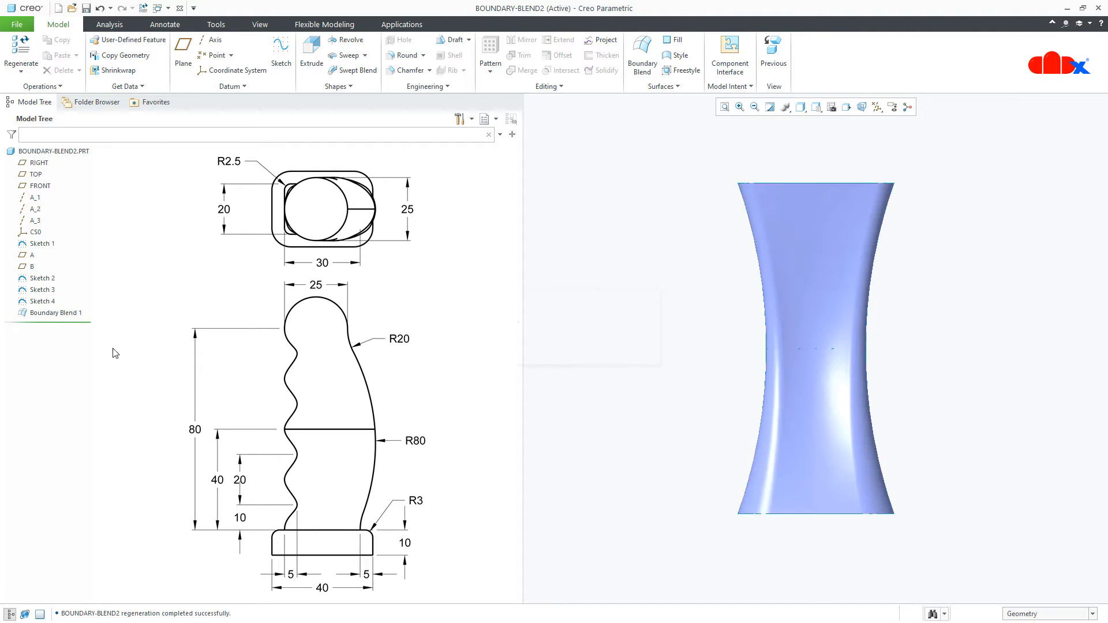
pyautogui.hotkey('ctrl', 'd')
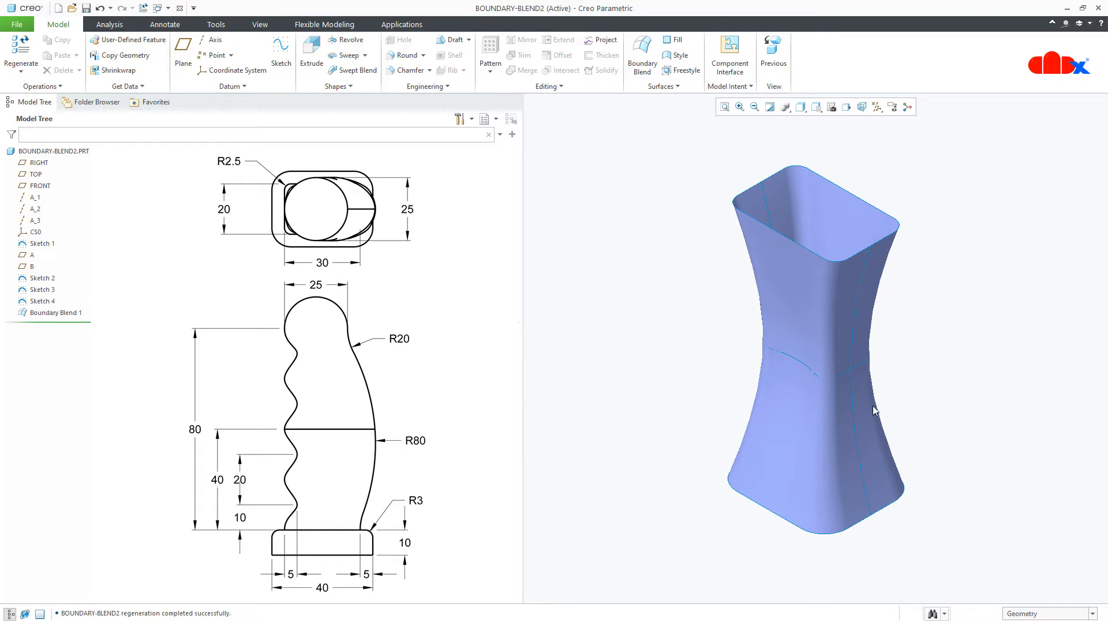
pyautogui.click(157, 8)
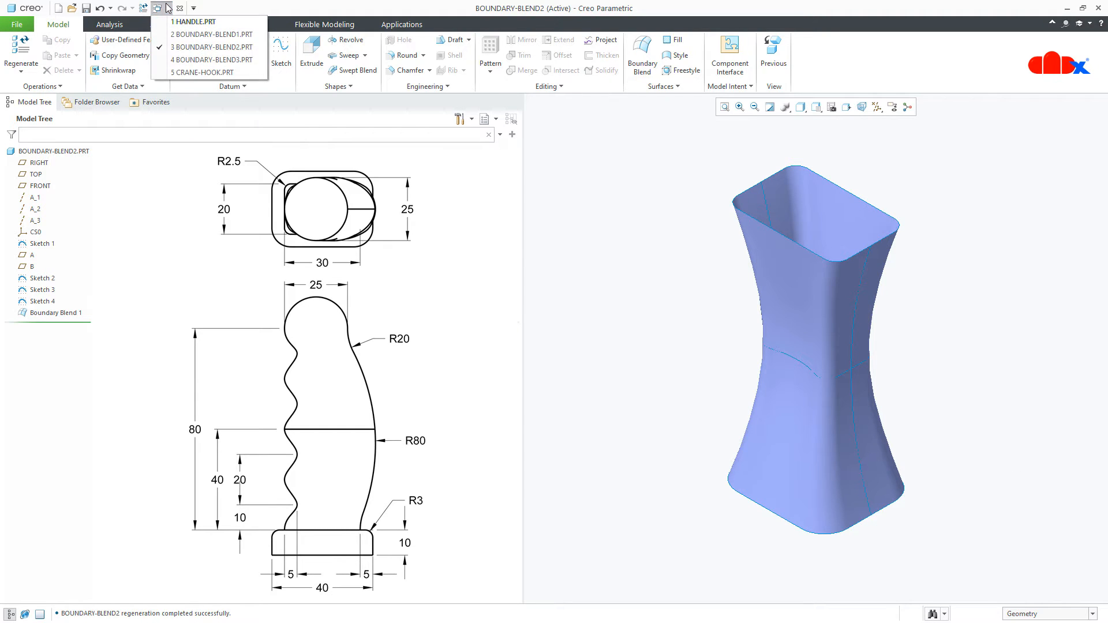
pyautogui.click(191, 60)
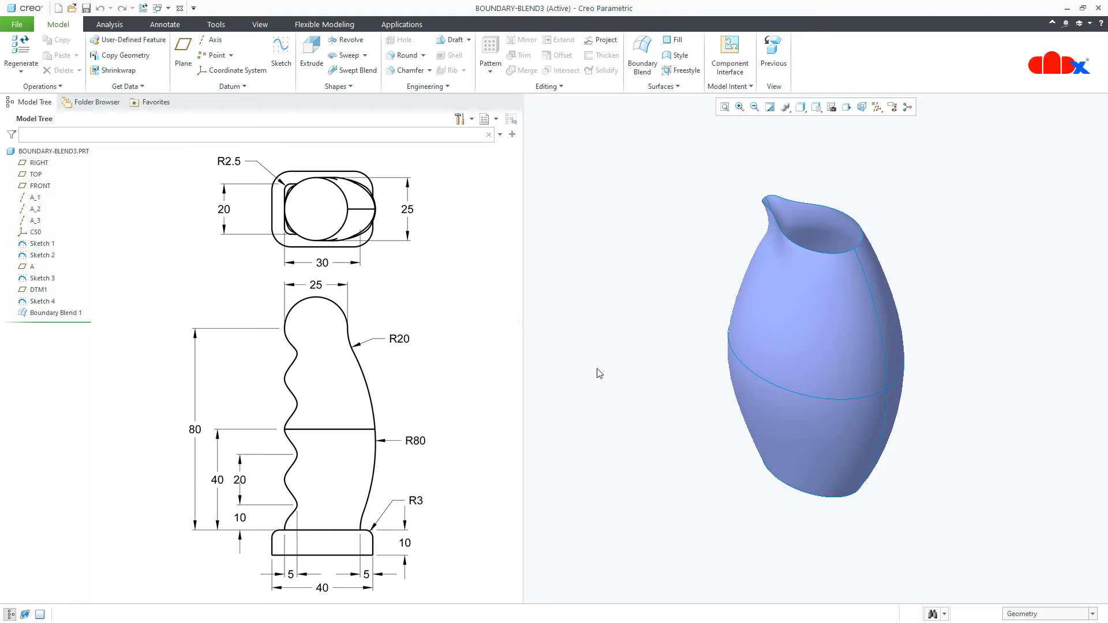
# - Roll the jug's feature history back to just after Sketch 4 and examine its closed sections and side curves
pyautogui.moveTo(641, 411)
pyautogui.mouseDown(button='middle')
pyautogui.moveTo(631, 413)
pyautogui.moveTo(637, 398)
pyautogui.mouseUp(button='middle')
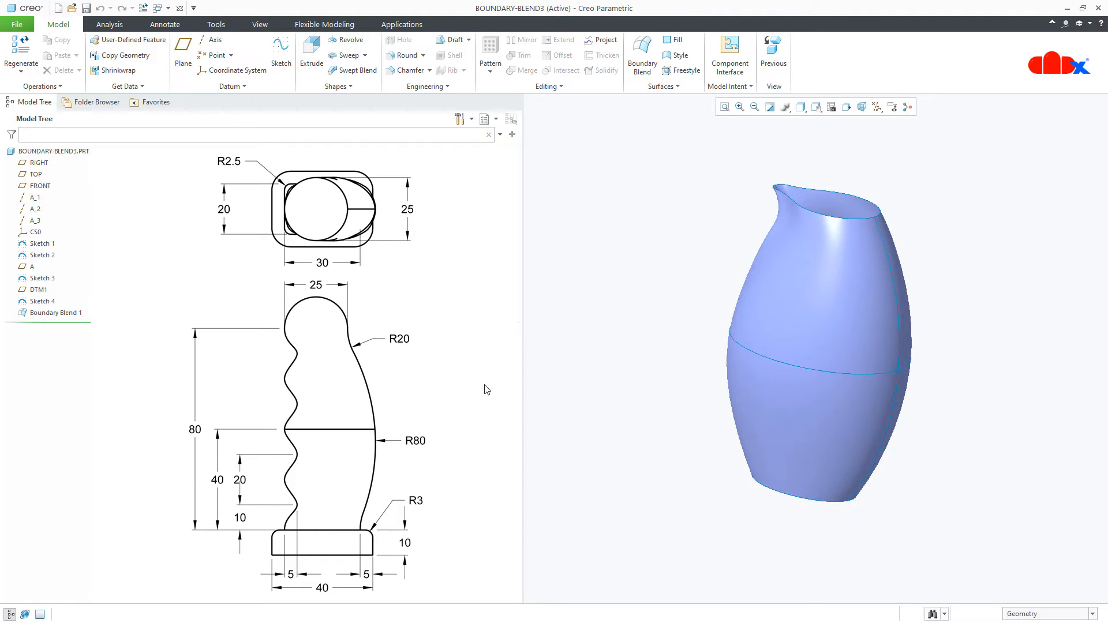
pyautogui.moveTo(57, 325); pyautogui.dragTo(57, 307)
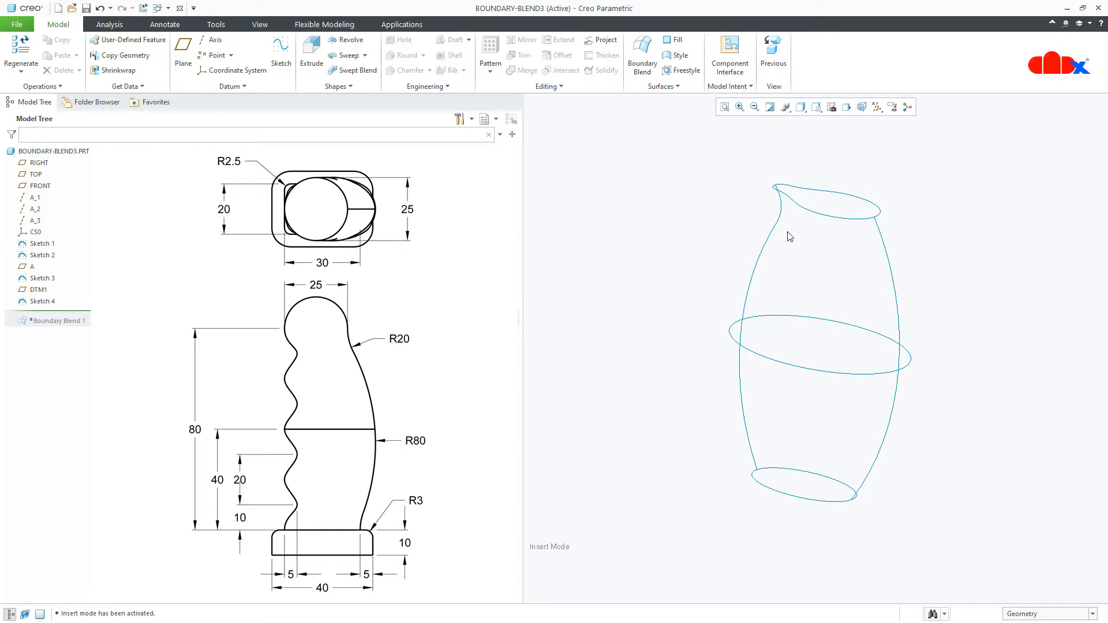
pyautogui.moveTo(868, 280)
pyautogui.mouseDown(button='middle')
pyautogui.moveTo(920, 271)
pyautogui.moveTo(878, 273)
pyautogui.mouseUp(button='middle')
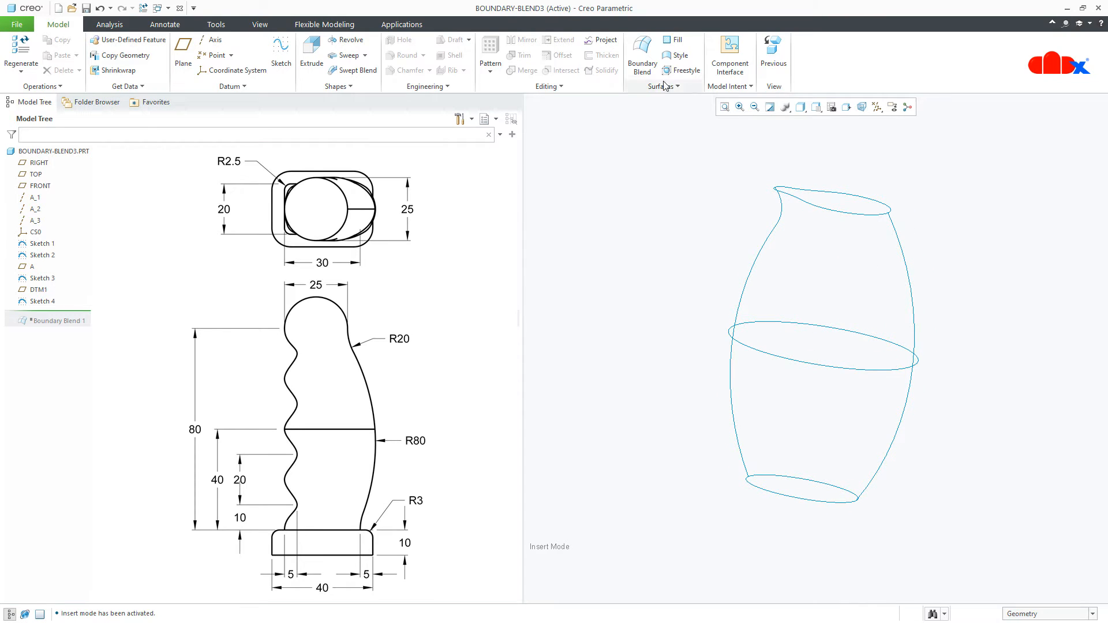
# - Start a boundary blend using the jug's lower, middle and upper closed sections as first-direction chains
pyautogui.click(641, 65)
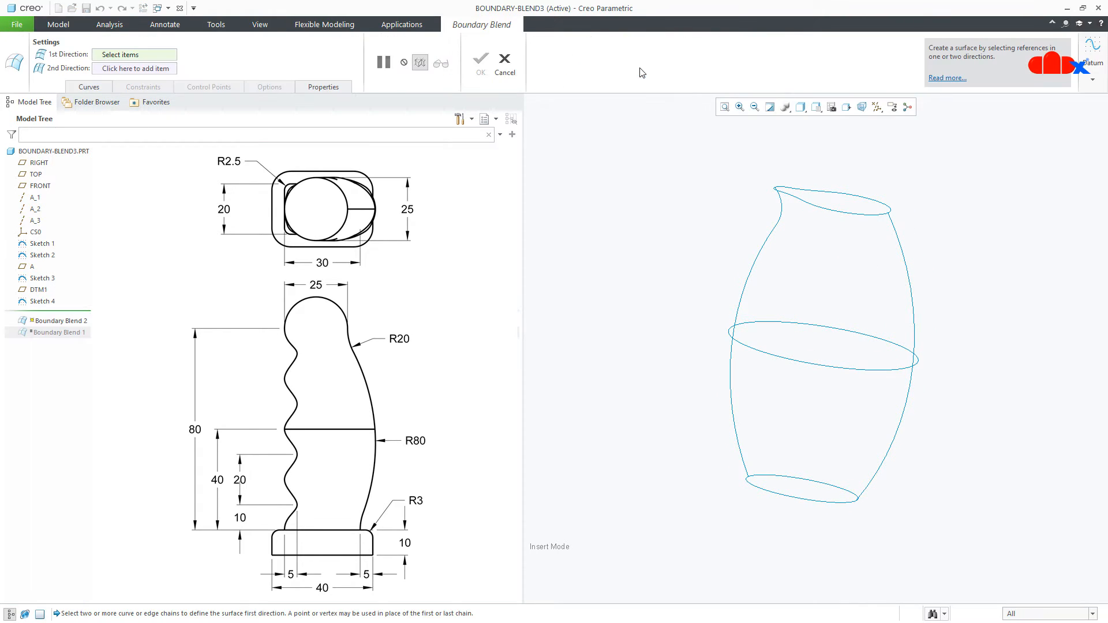
pyautogui.click(791, 498)
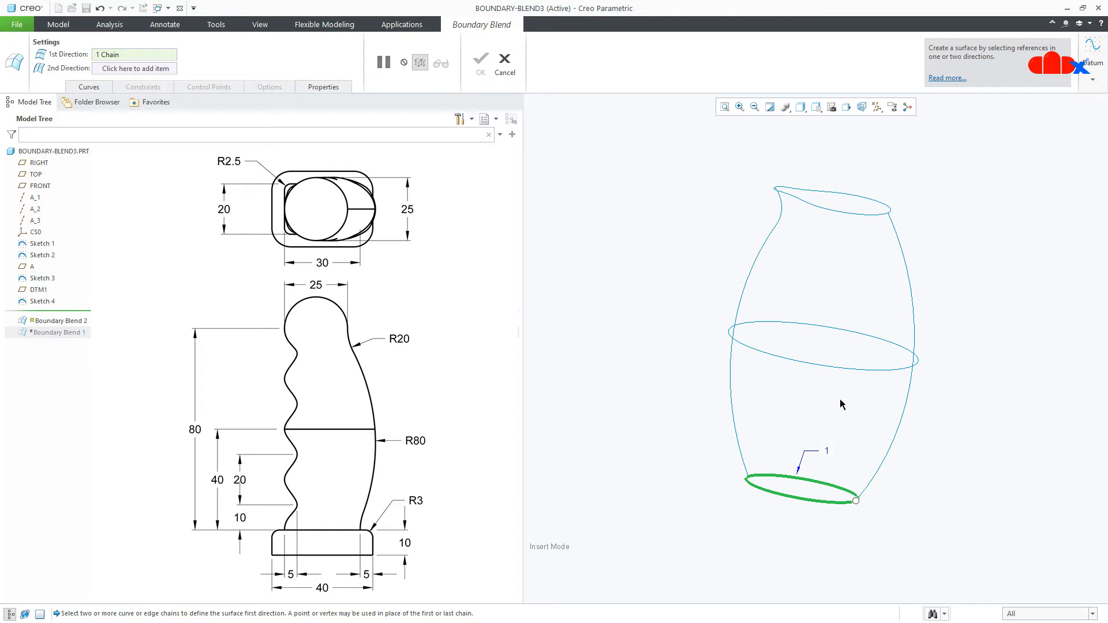
pyautogui.keyDown('ctrl'); pyautogui.click(852, 369); pyautogui.keyUp('ctrl')
pyautogui.keyDown('ctrl'); pyautogui.click(847, 213); pyautogui.keyUp('ctrl')
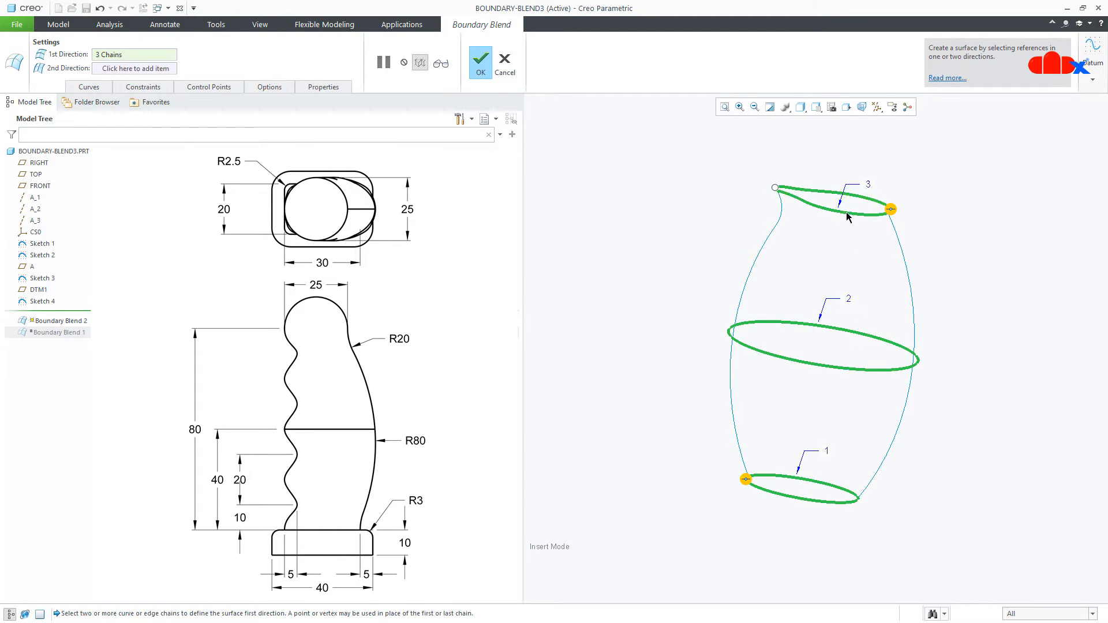
# - Add the jug's two side curves as second-direction chains, and preview the blended surface
pyautogui.click(158, 68)
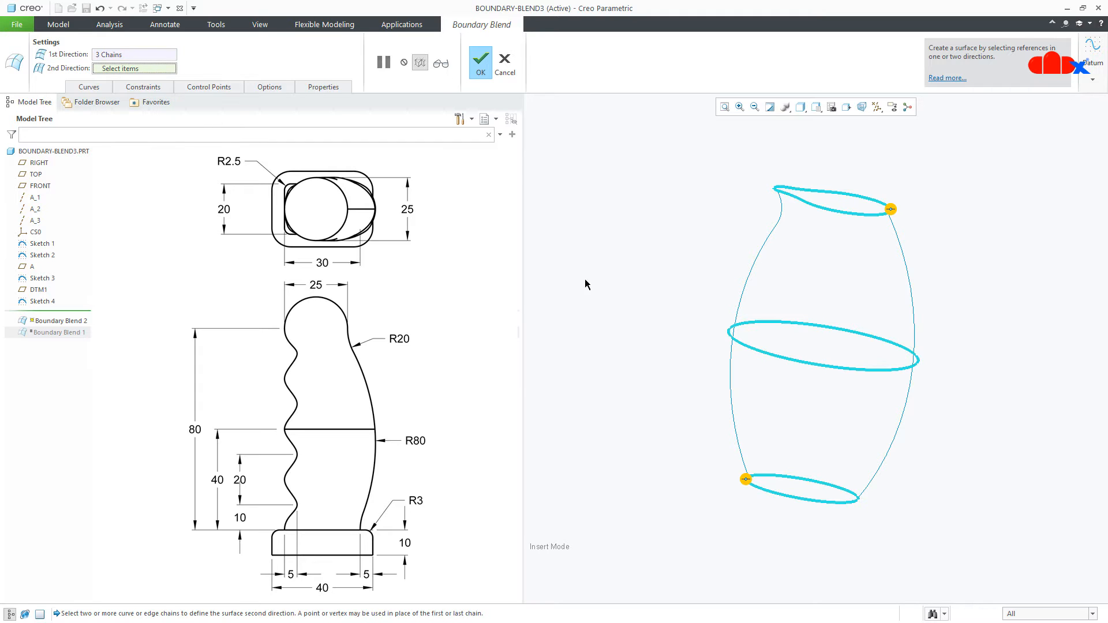
pyautogui.click(743, 300)
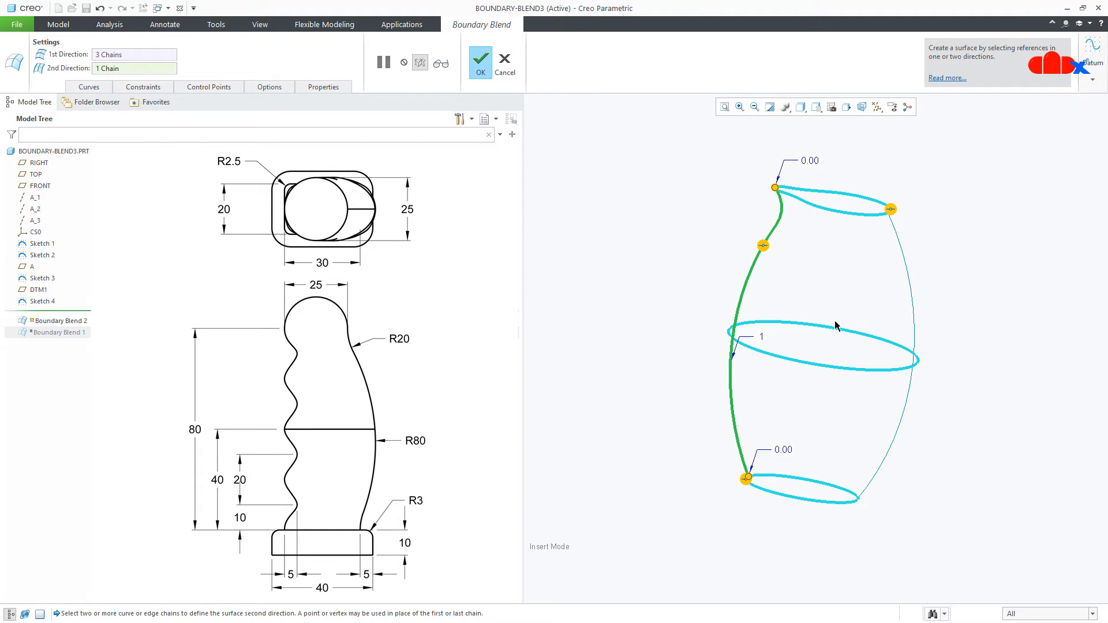
pyautogui.keyDown('ctrl'); pyautogui.click(920, 316); pyautogui.keyUp('ctrl')
pyautogui.moveTo(941, 324); pyautogui.dragTo(915, 333, button='middle')
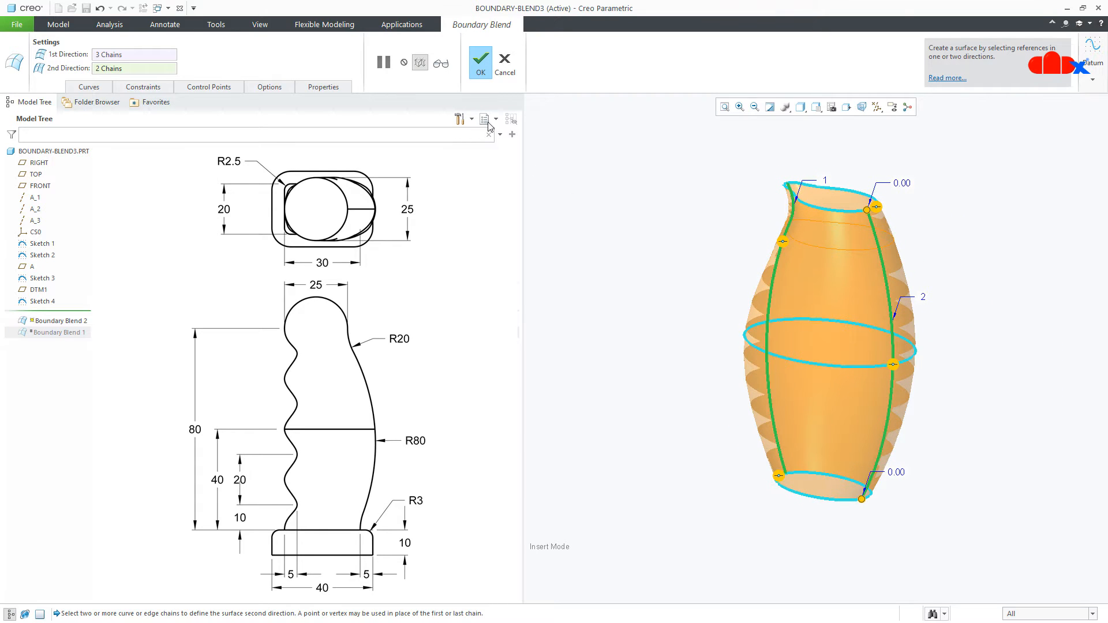
pyautogui.click(443, 65)
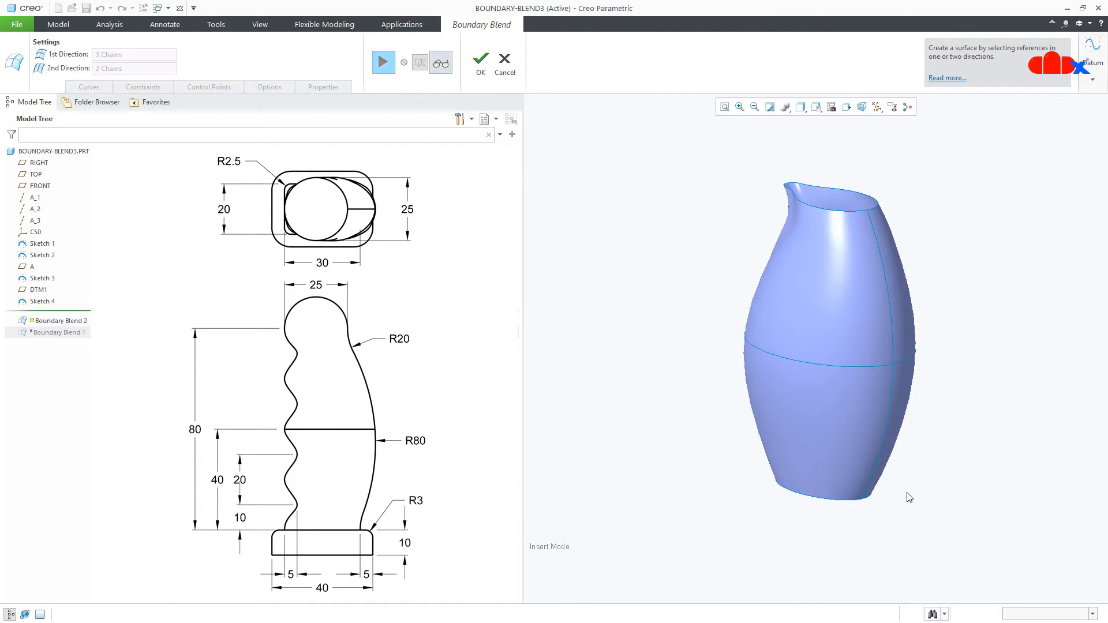
pyautogui.moveTo(910, 498)
pyautogui.mouseDown(button='middle')
pyautogui.moveTo(905, 540)
pyautogui.moveTo(813, 520)
pyautogui.moveTo(935, 502)
pyautogui.moveTo(924, 496)
pyautogui.moveTo(932, 514)
pyautogui.mouseUp(button='middle')
# - Discard the trial boundary blend and roll the jug's feature history forward to include Boundary Blend 1
pyautogui.click(505, 64)
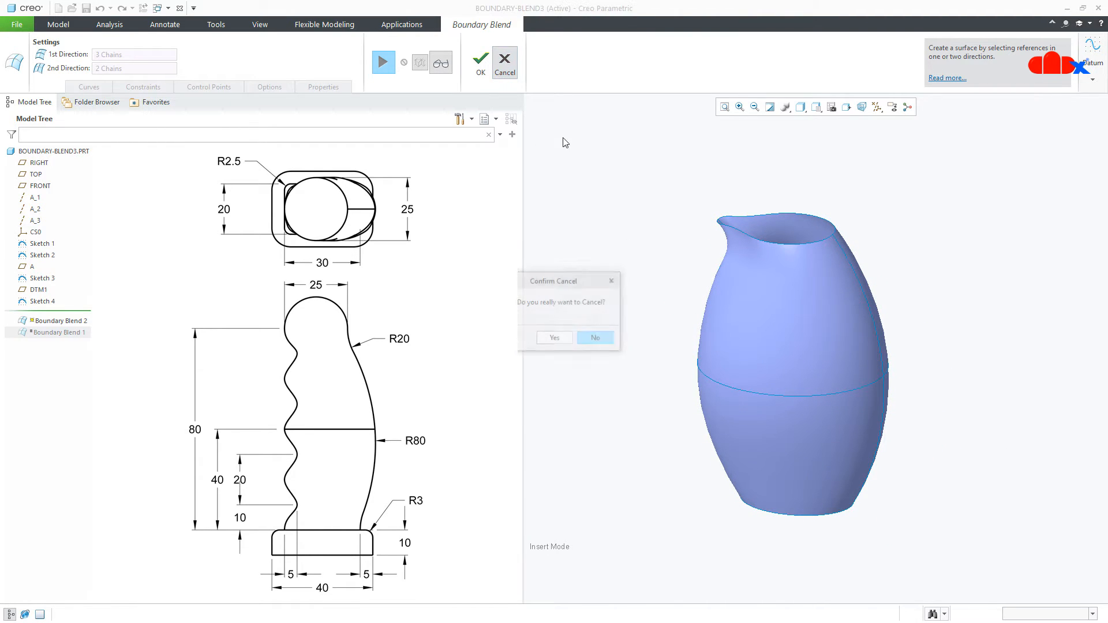
pyautogui.click(554, 340)
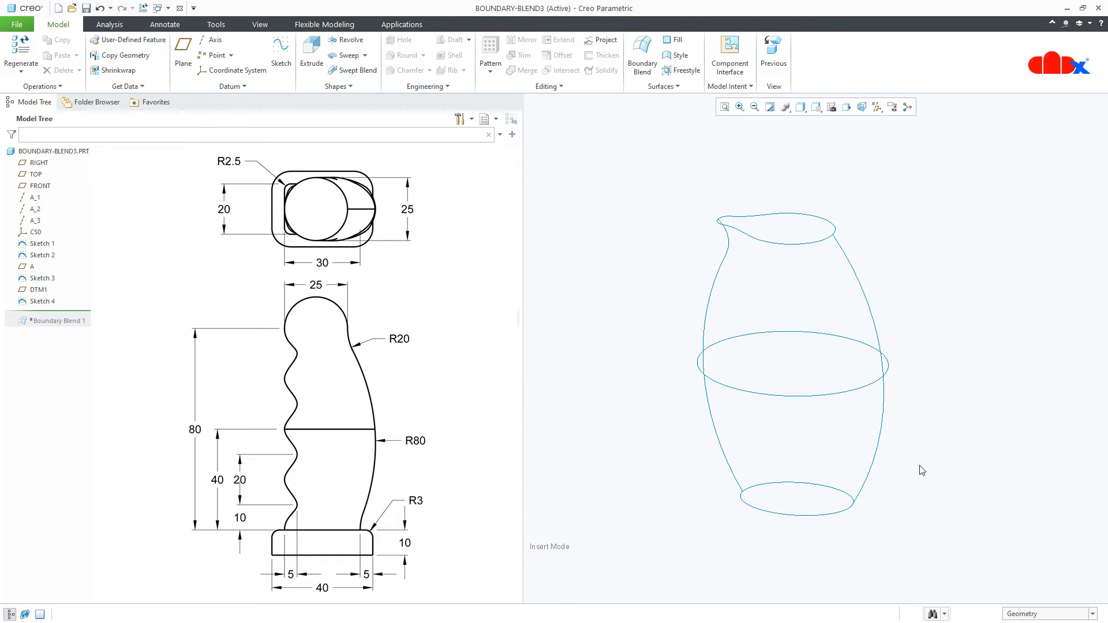
pyautogui.hotkey('ctrl', 'd')
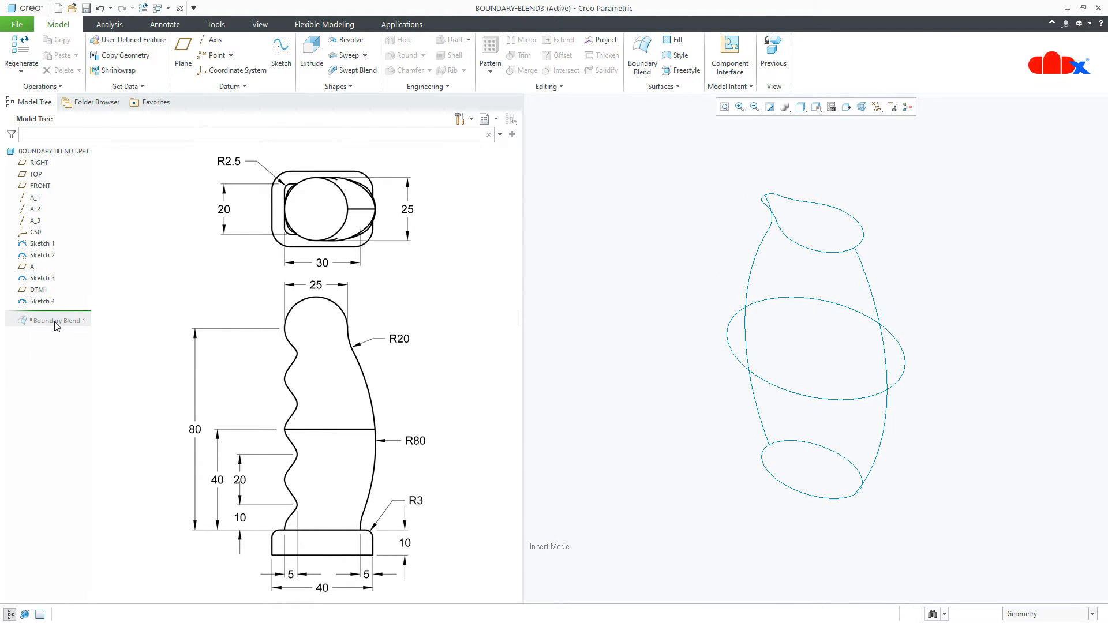
pyautogui.moveTo(56, 311); pyautogui.dragTo(56, 335)
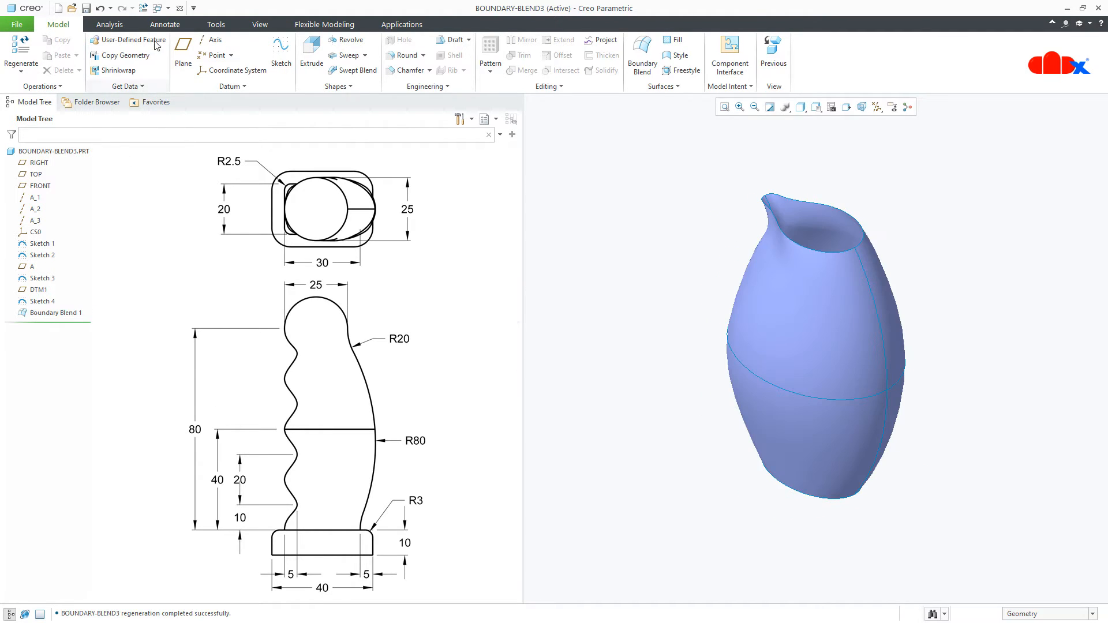
# - Switch to the CRANE-HOOK part and examine the first- and second-direction chains in Boundary Blend 1's definition
pyautogui.click(167, 8)
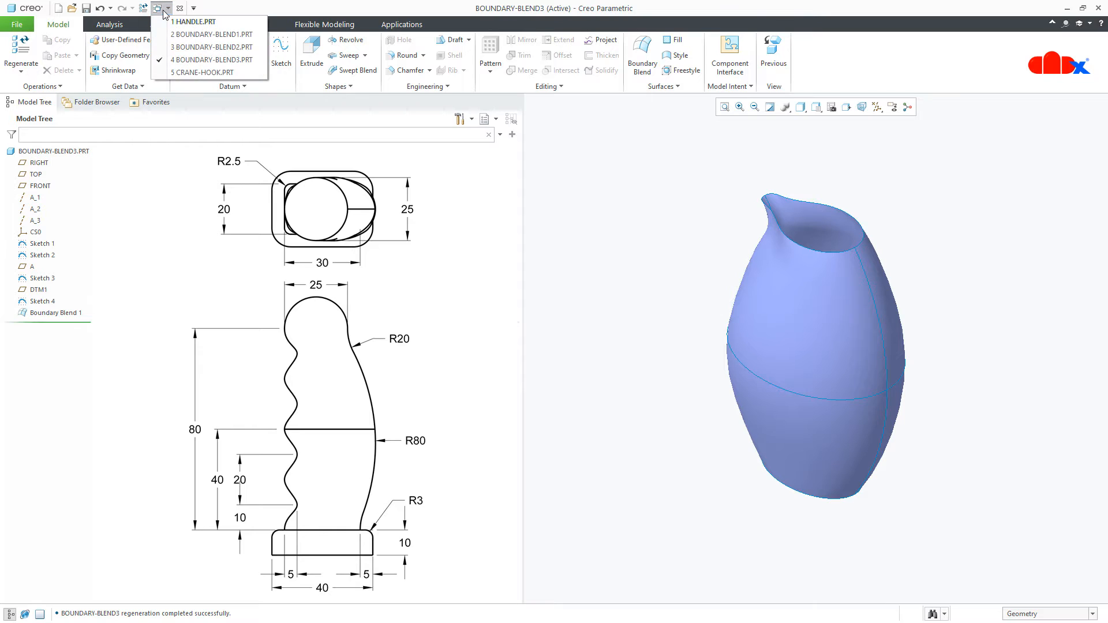
pyautogui.click(184, 72)
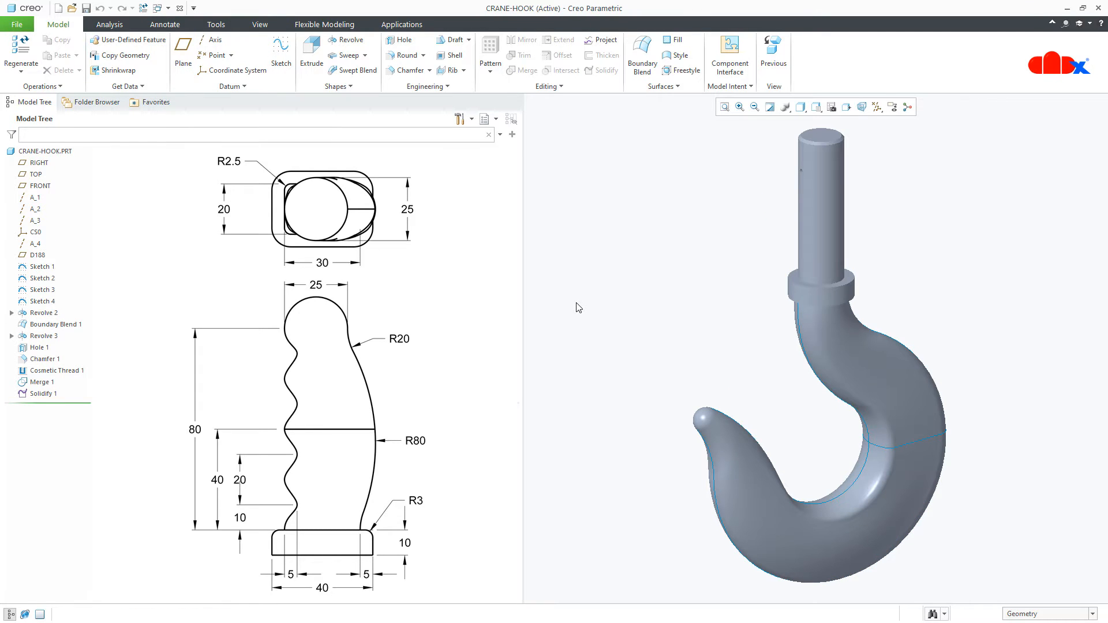
pyautogui.click(58, 325)
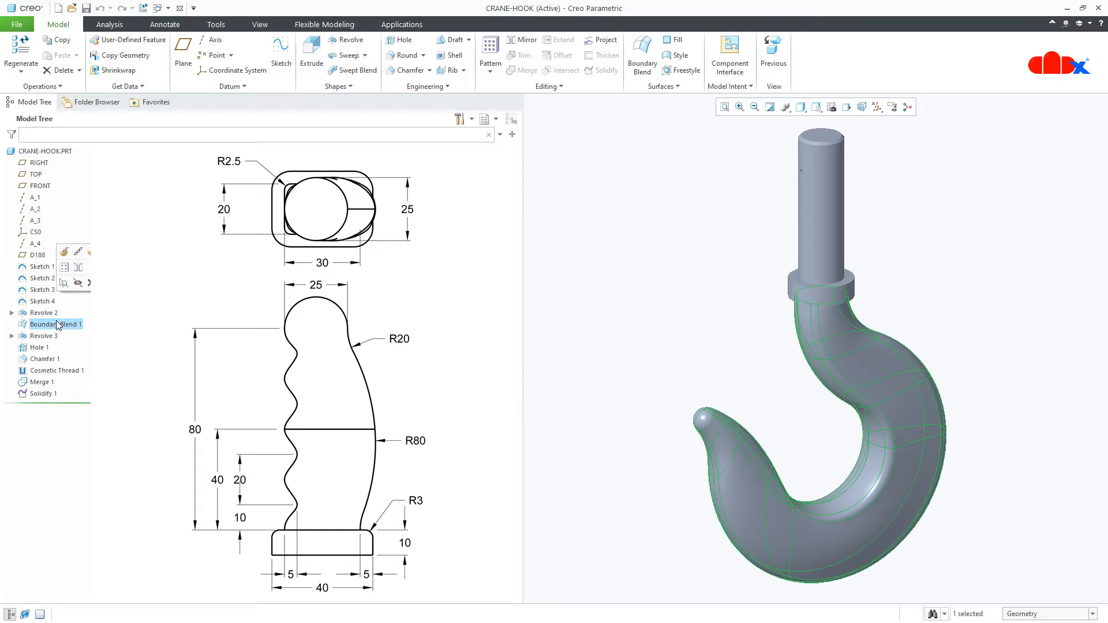
pyautogui.click(70, 259)
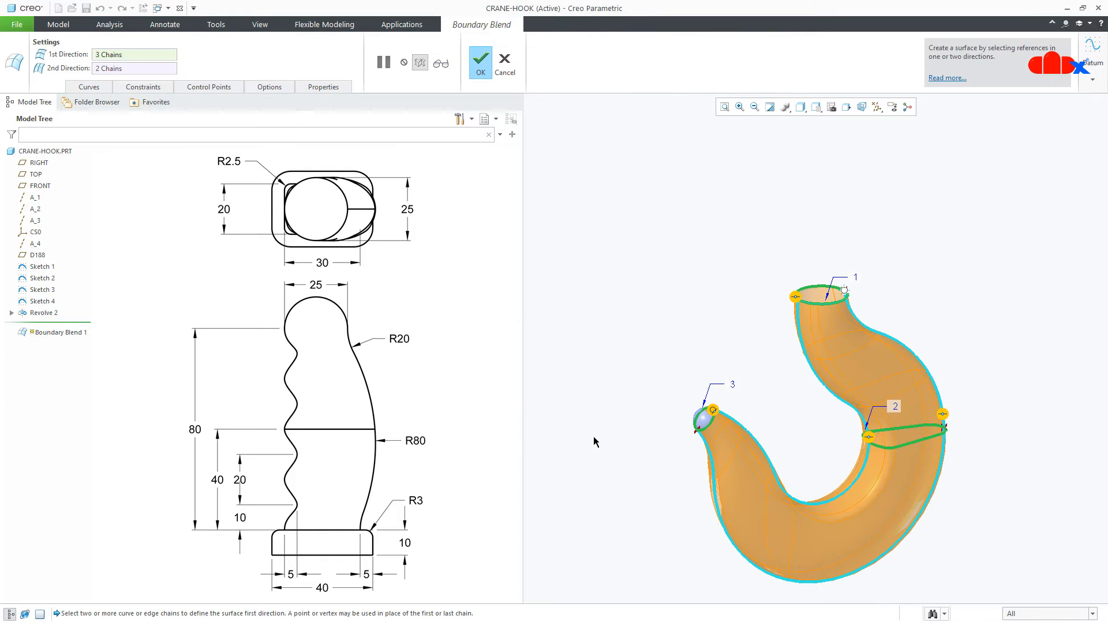
pyautogui.moveTo(714, 546)
pyautogui.mouseDown(button='middle')
pyautogui.moveTo(684, 601)
pyautogui.moveTo(660, 520)
pyautogui.moveTo(686, 606)
pyautogui.moveTo(705, 540)
pyautogui.moveTo(726, 534)
pyautogui.mouseUp(button='middle')
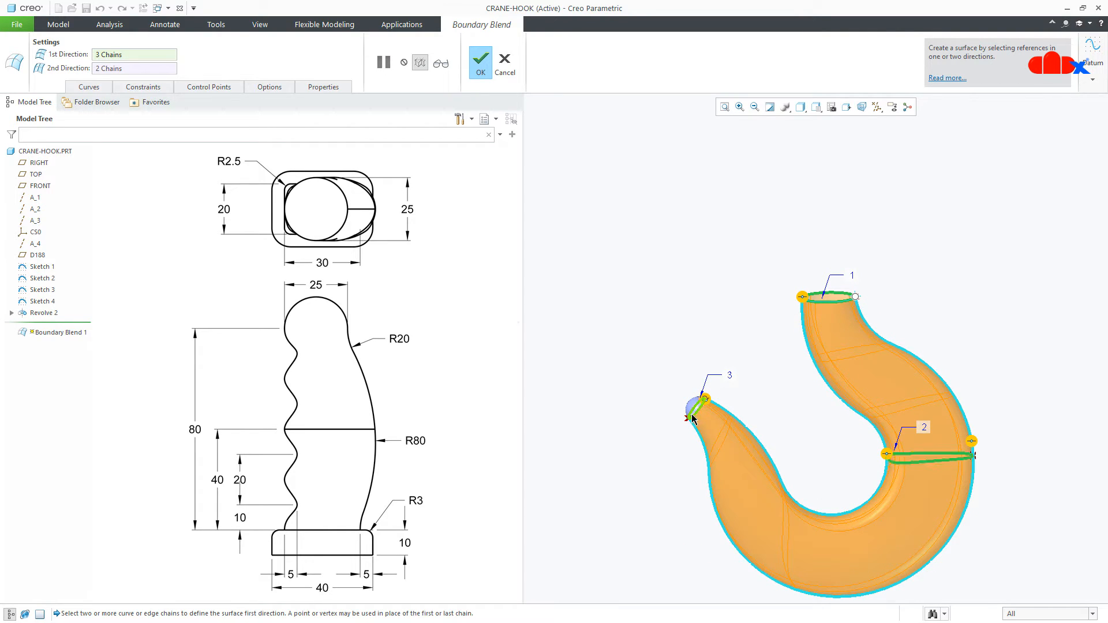
pyautogui.click(481, 61)
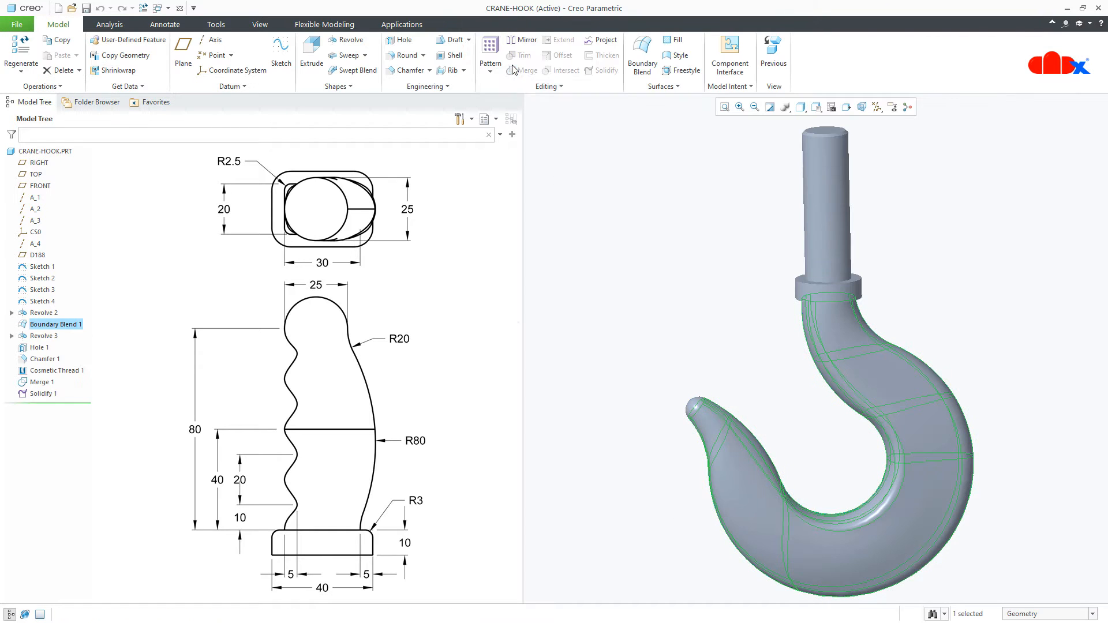
# - Clear the selection, view the crane hook from another angle, and switch to the HANDLE part
pyautogui.click(606, 454)
pyautogui.moveTo(751, 498); pyautogui.dragTo(829, 483, button='middle')
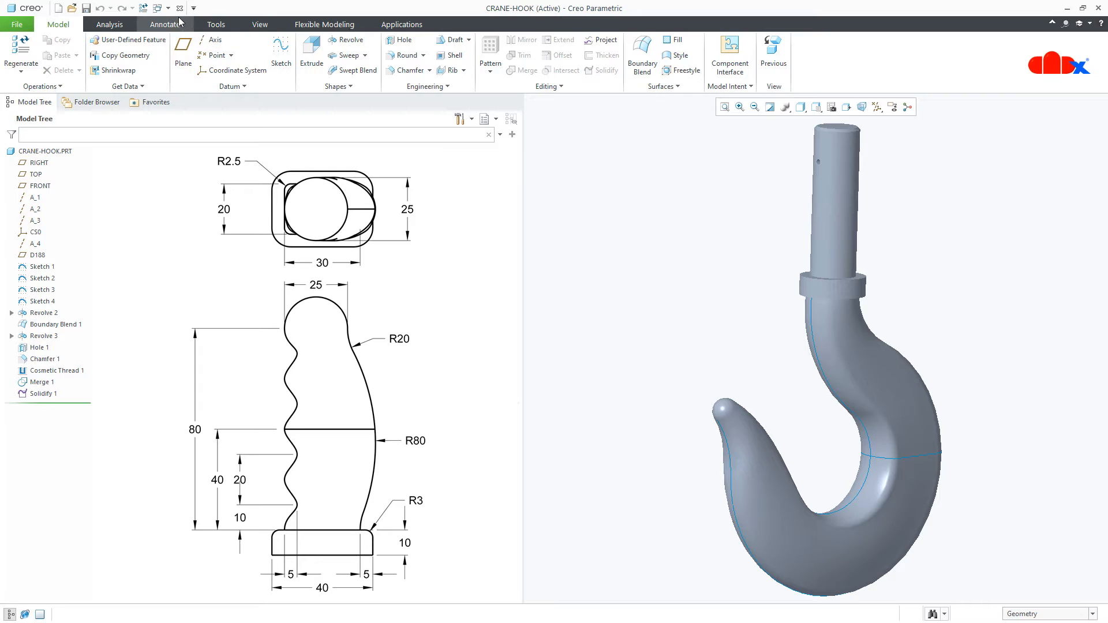
pyautogui.click(158, 9)
pyautogui.click(175, 25)
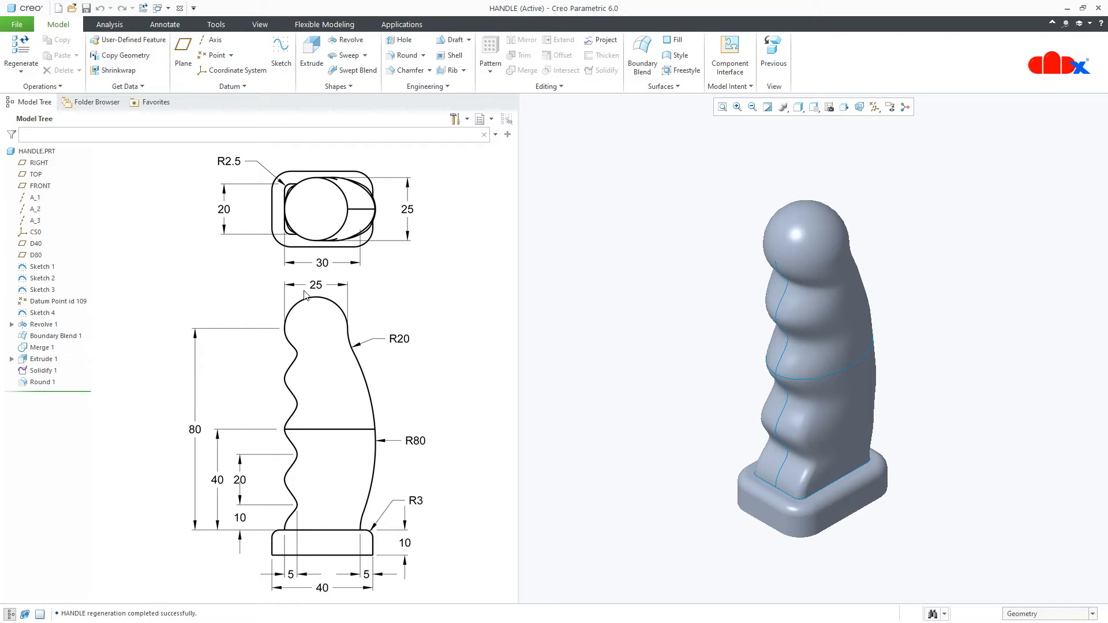
# - Create a new solid part from the default template and turn on the display of all datum features
pyautogui.click(58, 9)
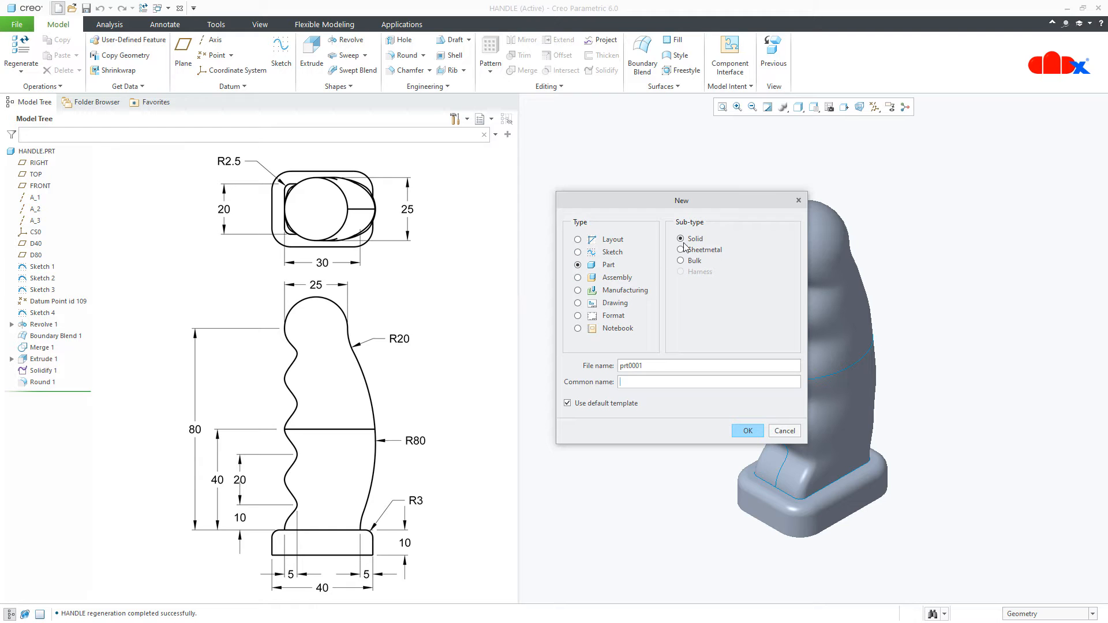
pyautogui.click(749, 432)
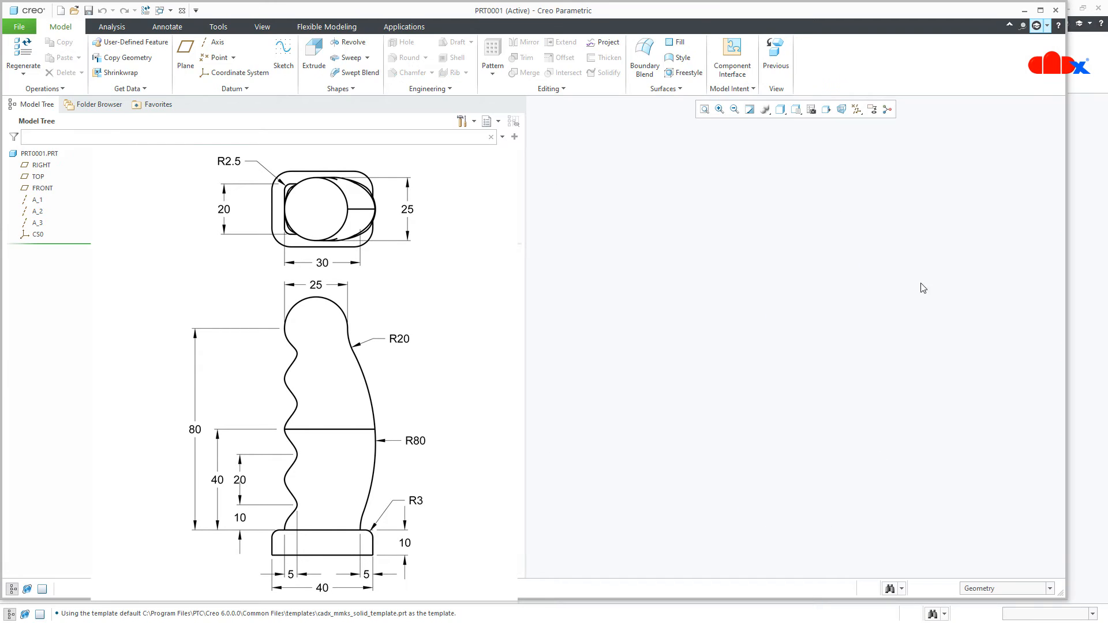
pyautogui.click(1041, 10)
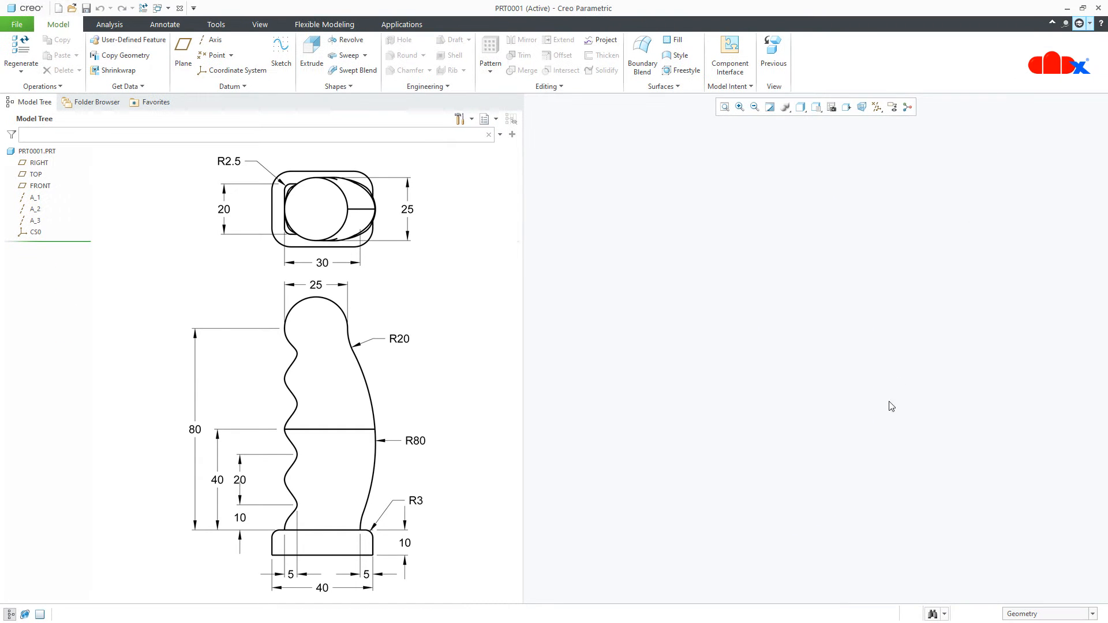
pyautogui.click(885, 109)
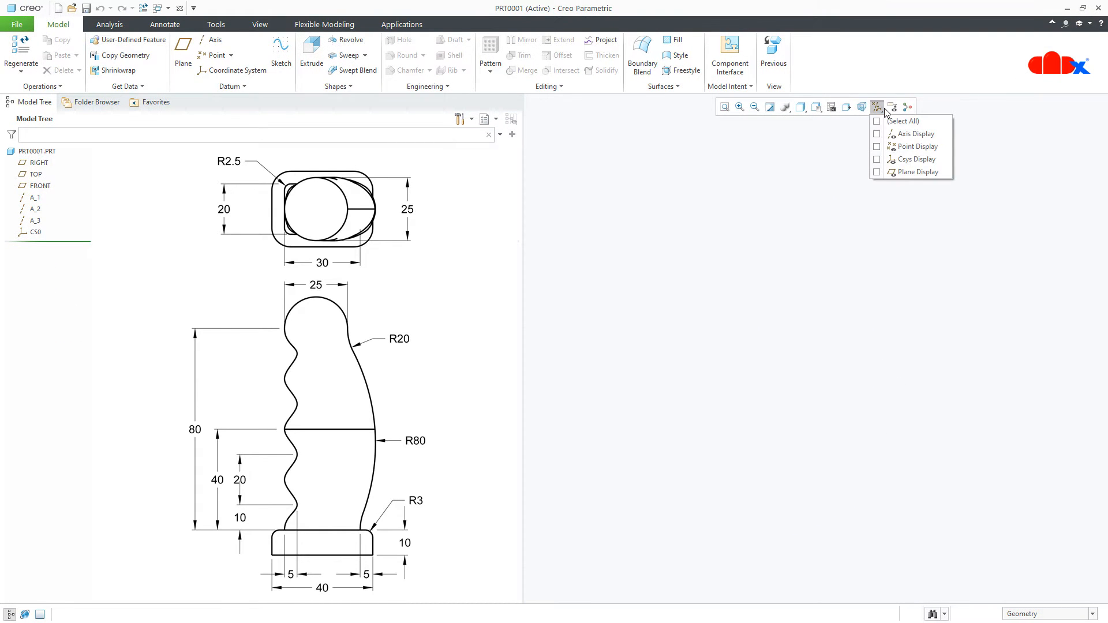
pyautogui.click(877, 121)
pyautogui.click(991, 467)
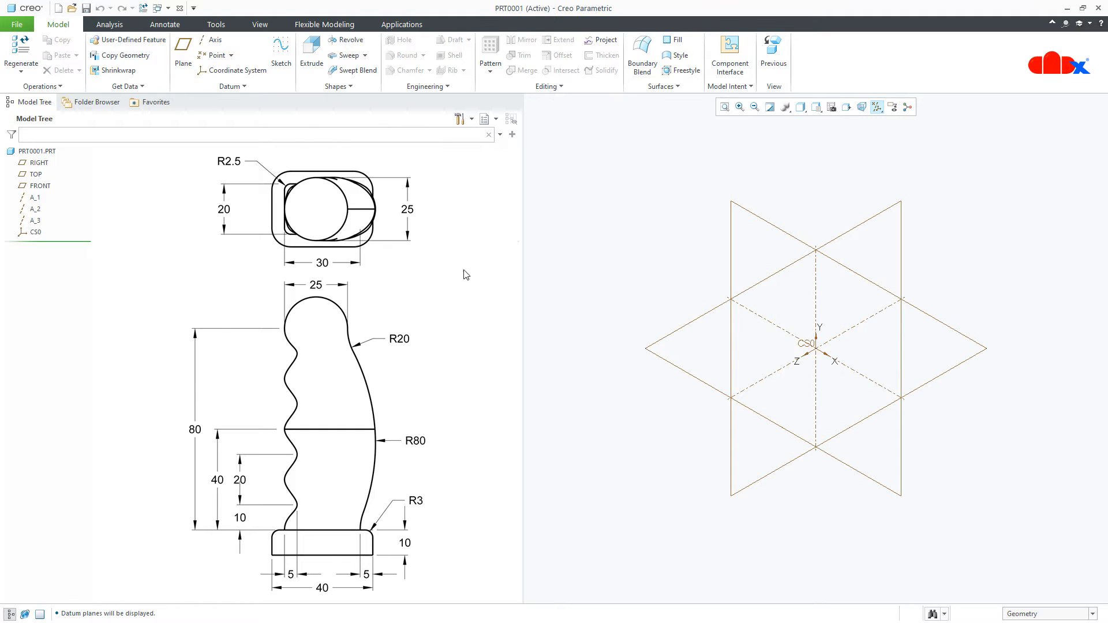
# - Start a sketch on the FRONT plane with RIGHT as the right-facing reference, face the sketch plane, and hide all datums
pyautogui.click(281, 57)
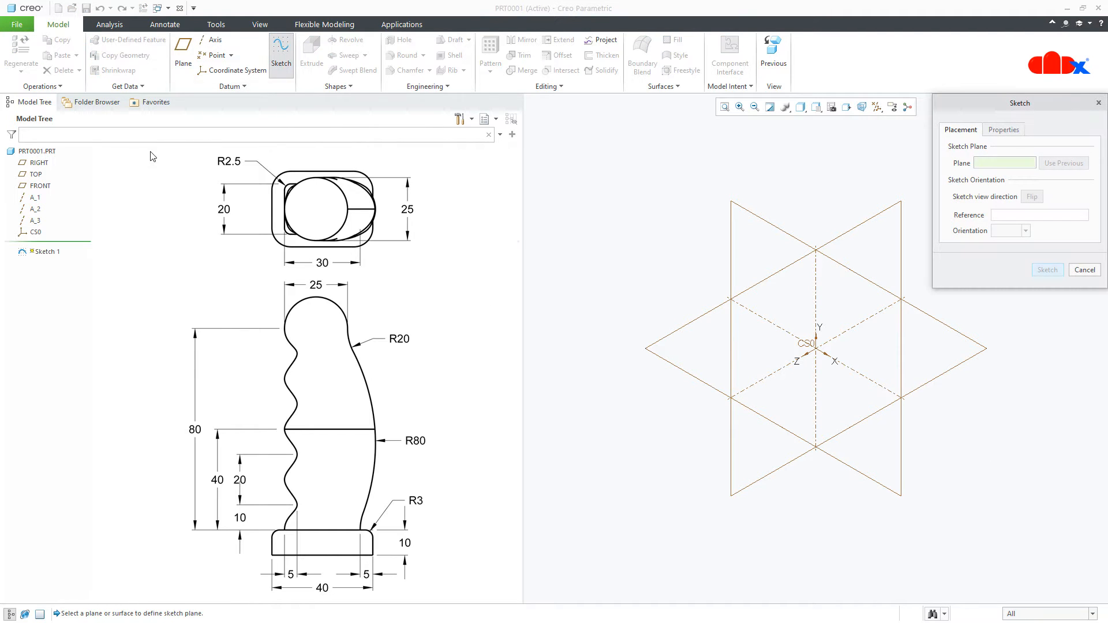
pyautogui.click(41, 186)
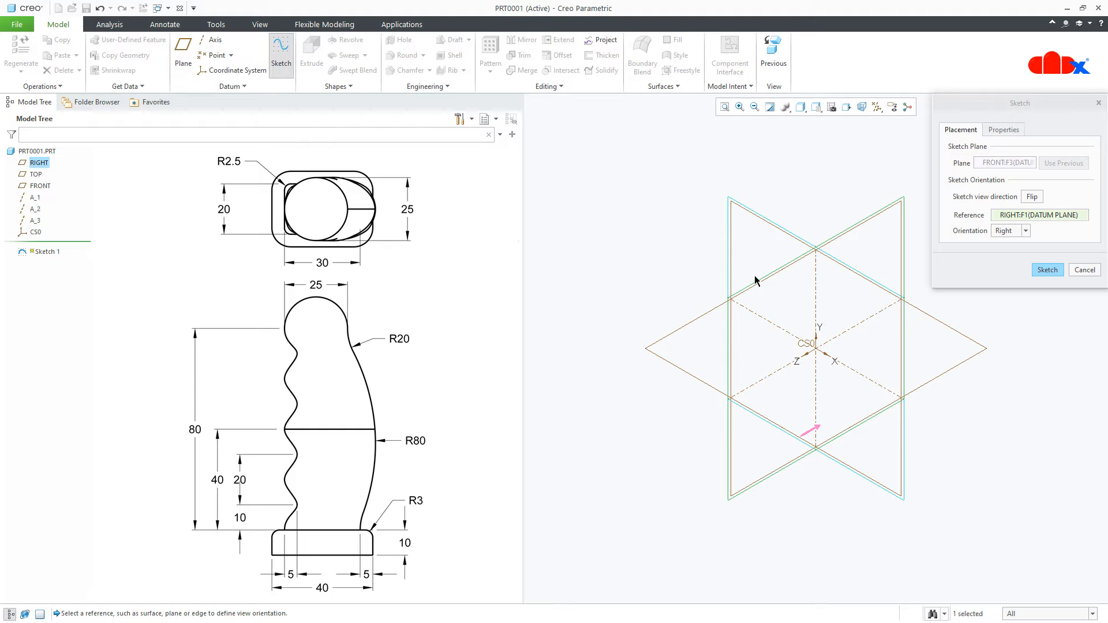
pyautogui.click(1046, 270)
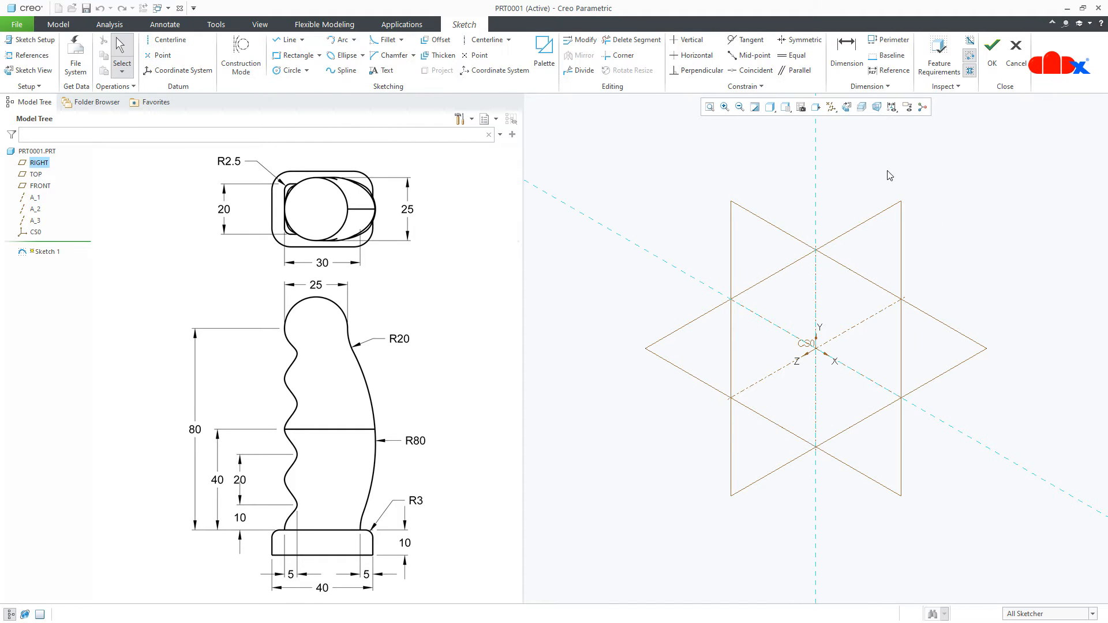
pyautogui.click(847, 107)
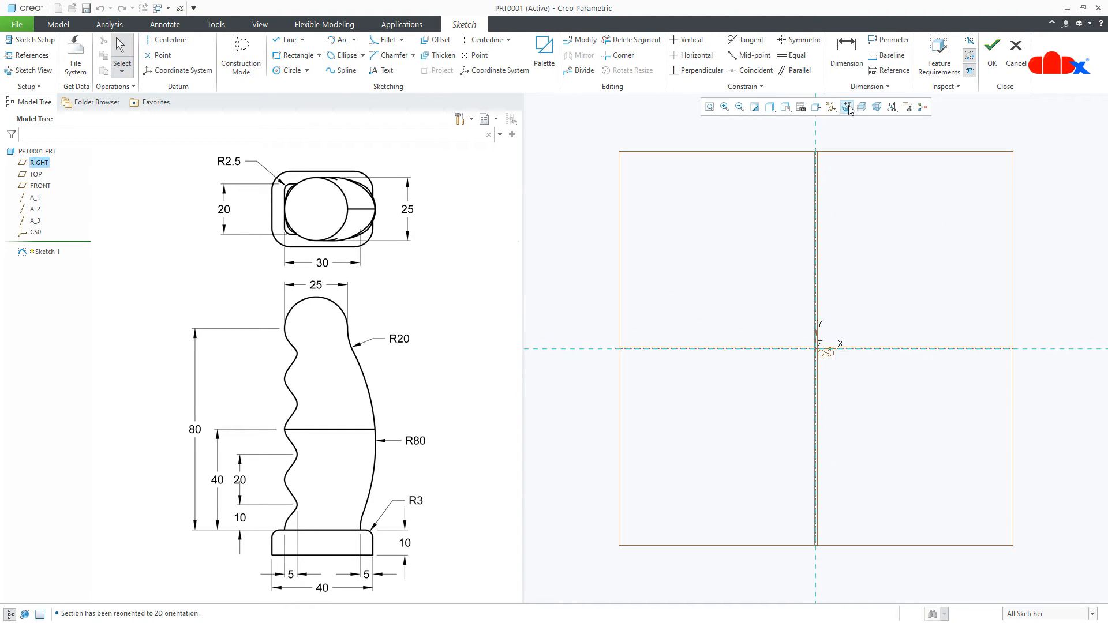
pyautogui.click(831, 107)
pyautogui.click(832, 121)
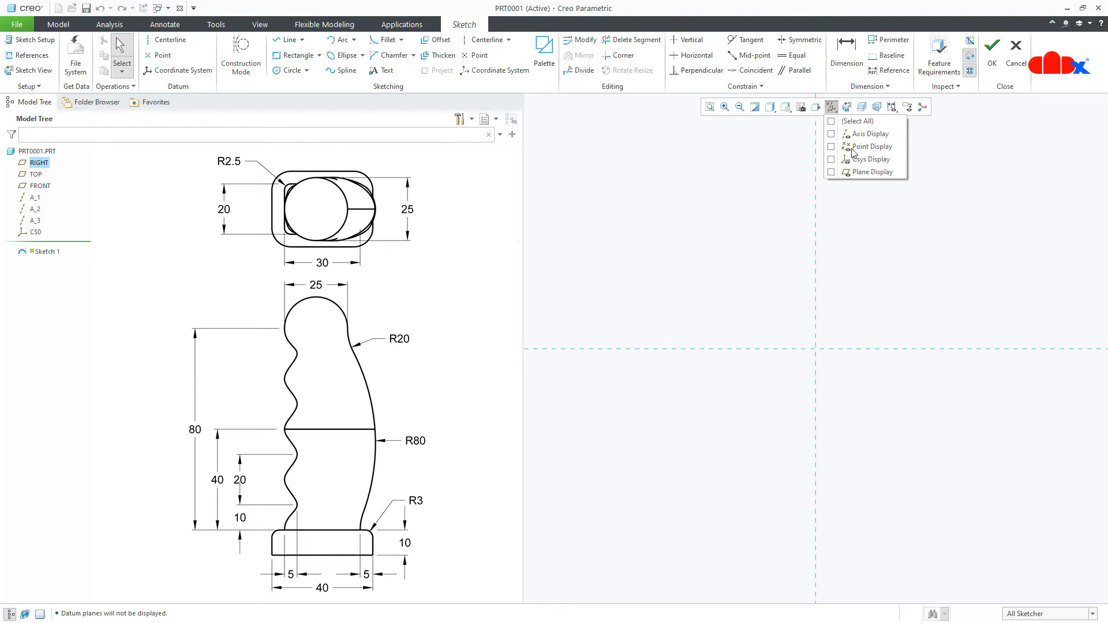
# - Sketch a vertical centerline to the right of the vertical reference and set its offset to 5 mm
pyautogui.rightClick(945, 434)
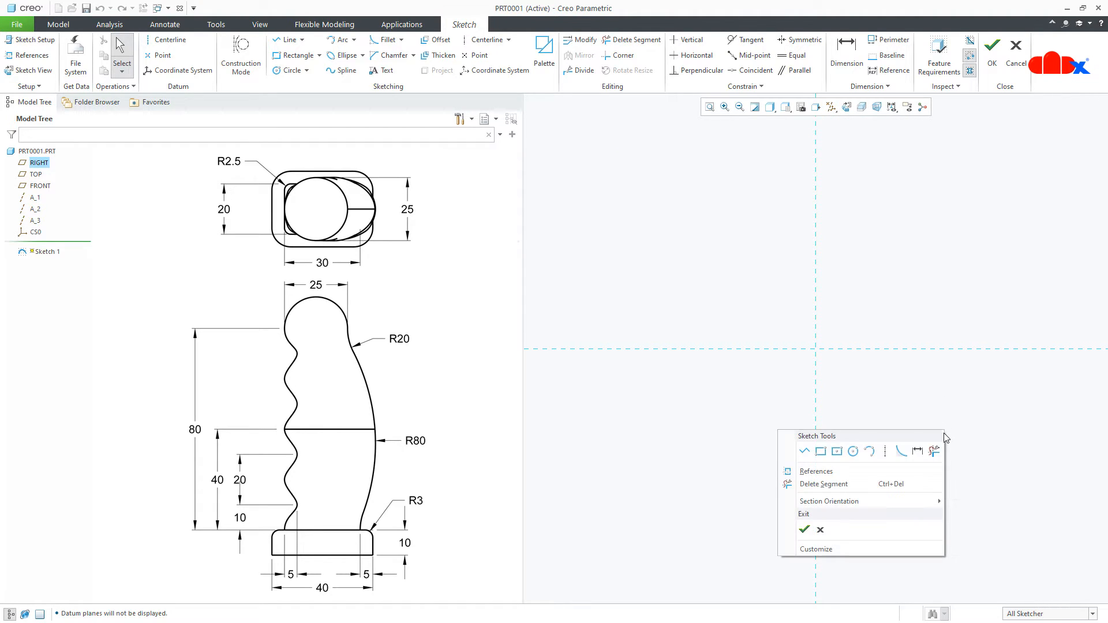
pyautogui.click(885, 452)
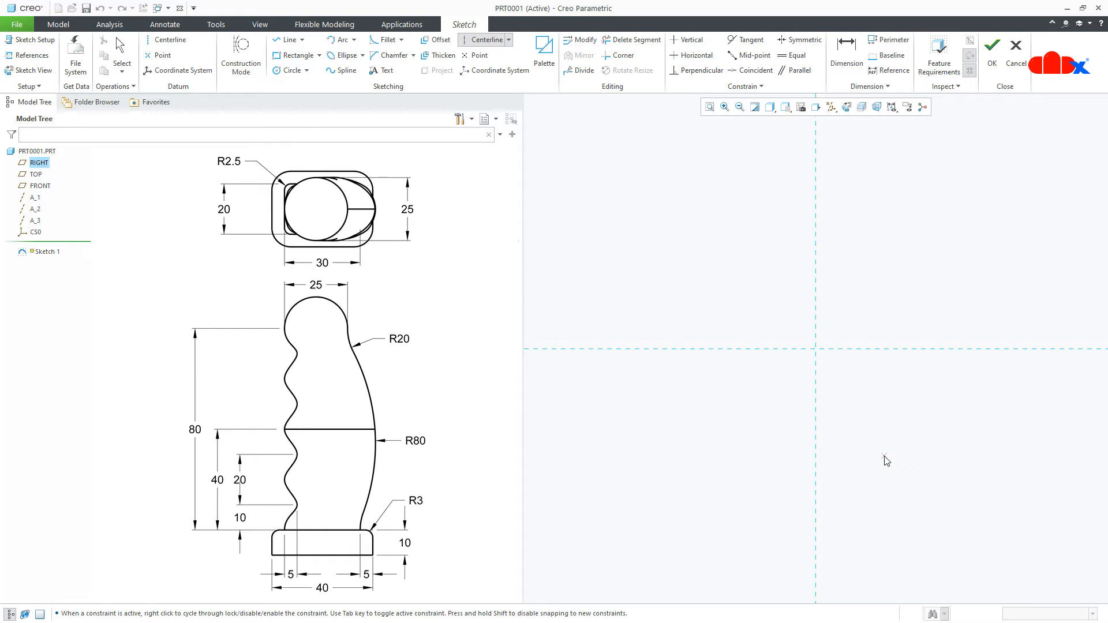
pyautogui.click(837, 297)
pyautogui.click(836, 396)
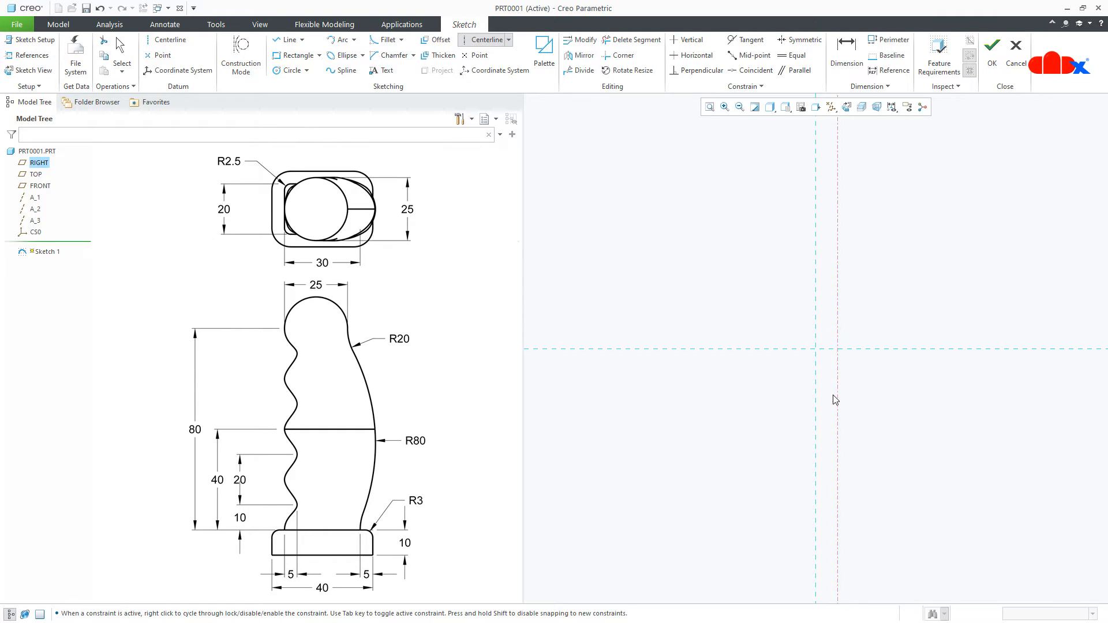
pyautogui.middleClick(884, 426)
pyautogui.scroll(4, 836, 248)
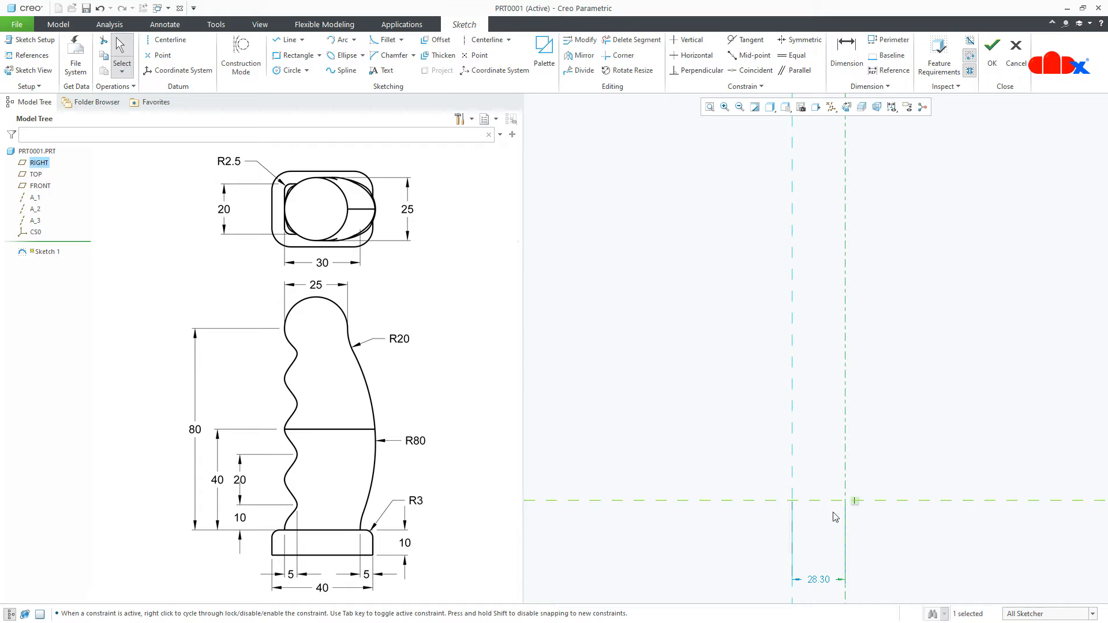
pyautogui.doubleClick(824, 580)
pyautogui.write('5')
pyautogui.press('Return')
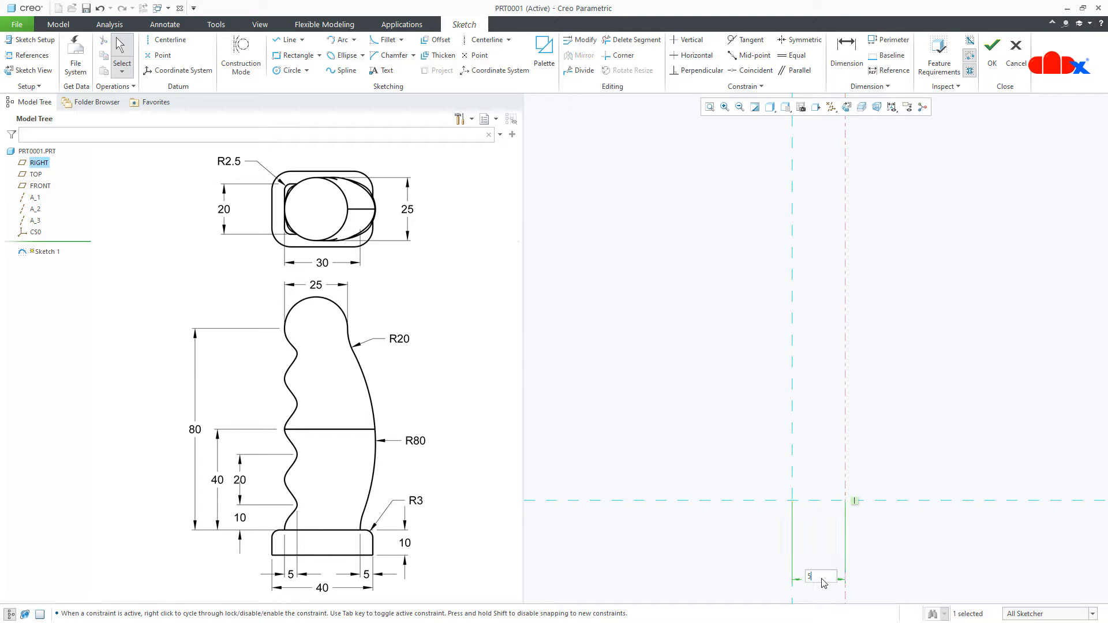
pyautogui.click(850, 557)
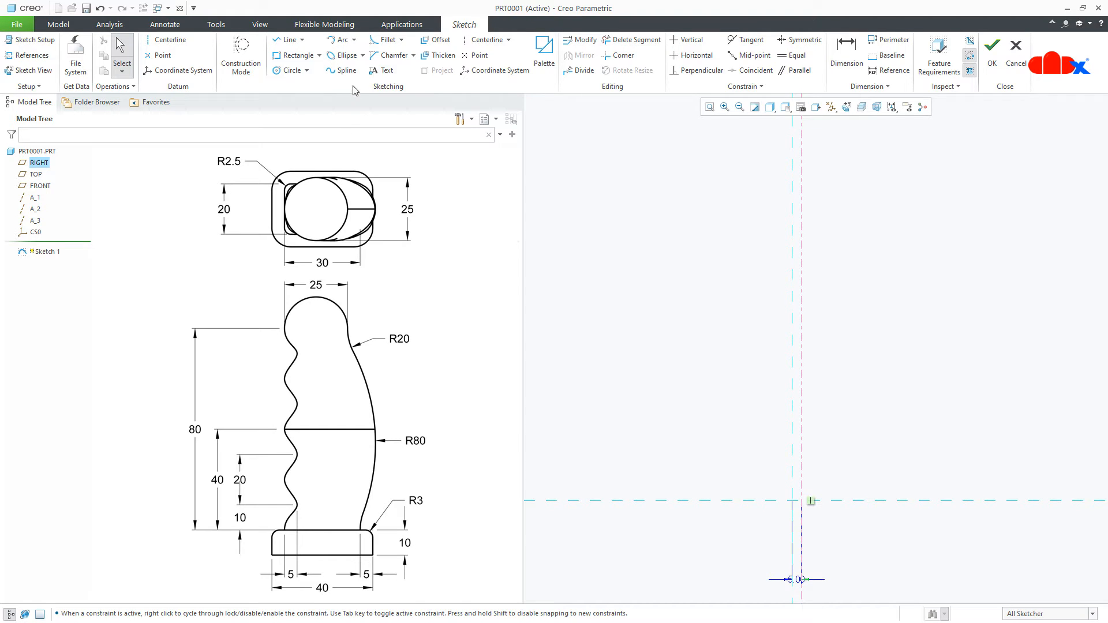
# - Sketch a wavy nine-point spline upward from the origin, alternating its points between the vertical reference and the centerline
pyautogui.click(345, 70)
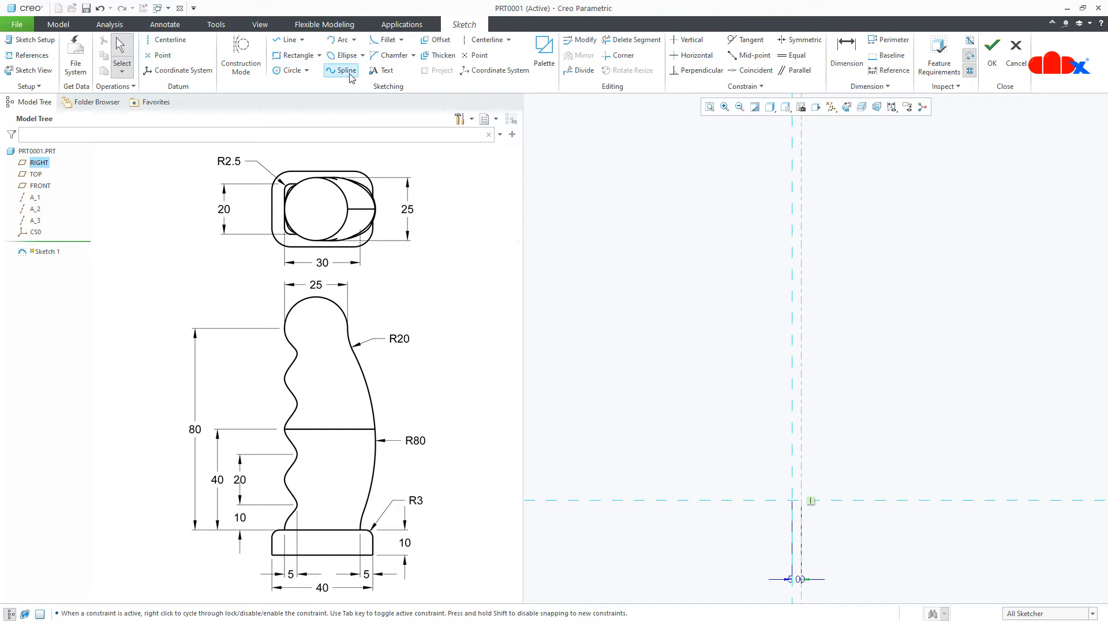
pyautogui.click(784, 503)
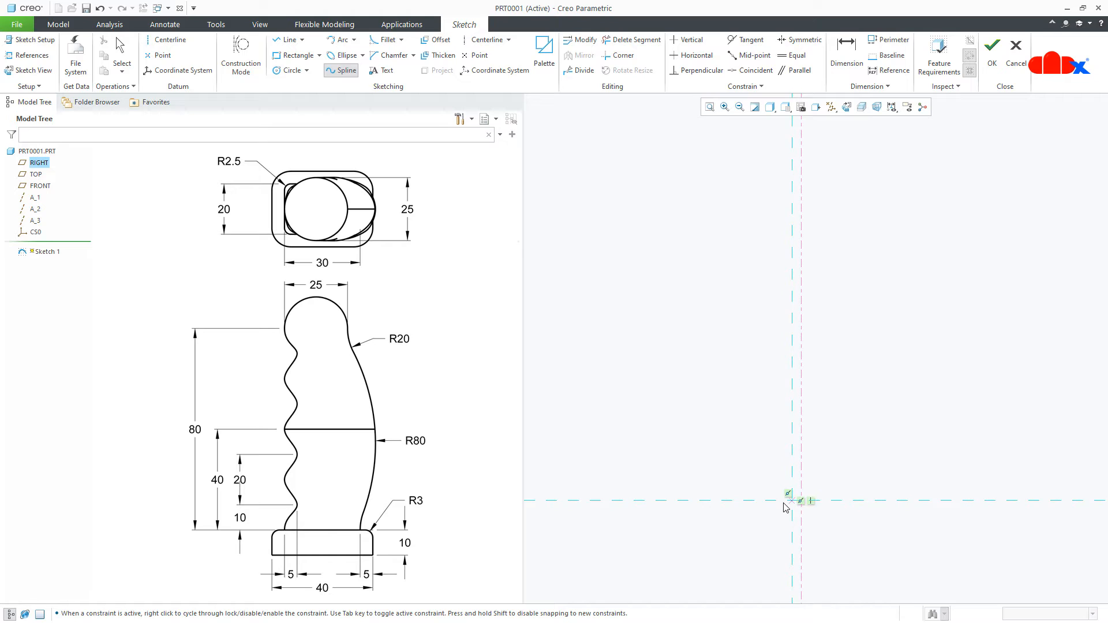
pyautogui.click(802, 447)
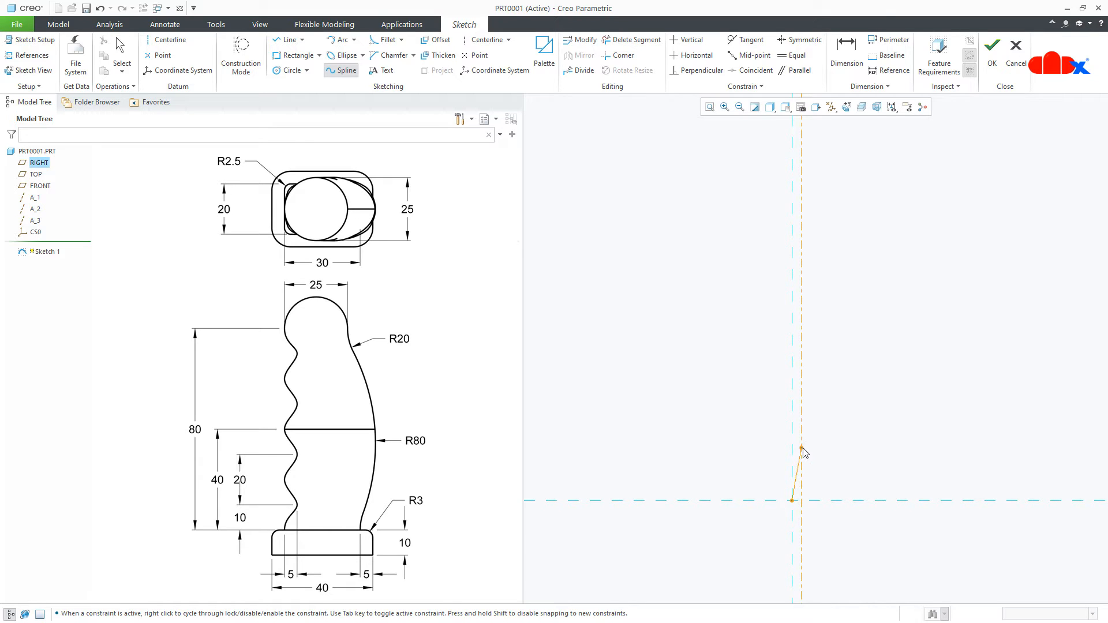
pyautogui.click(792, 391)
pyautogui.click(802, 347)
pyautogui.click(792, 292)
pyautogui.click(801, 252)
pyautogui.click(792, 212)
pyautogui.click(802, 167)
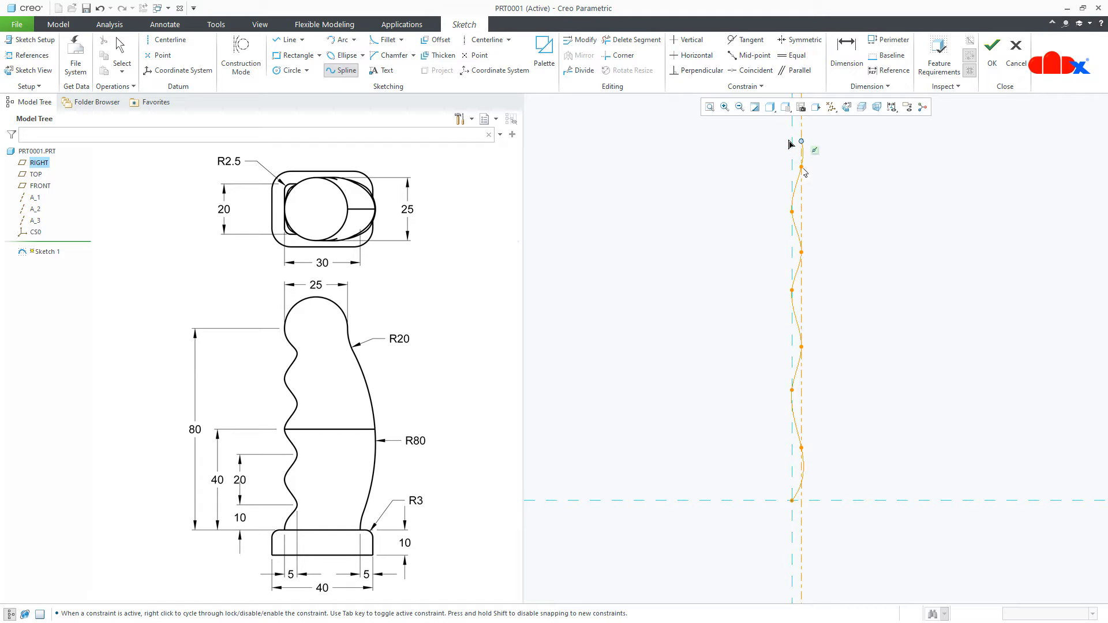
pyautogui.click(792, 129)
pyautogui.middleClick(849, 217)
# - Dimension the vertical spacings between the spline's first and second points and its second and third points as 10 mm each
pyautogui.rightClick(848, 217)
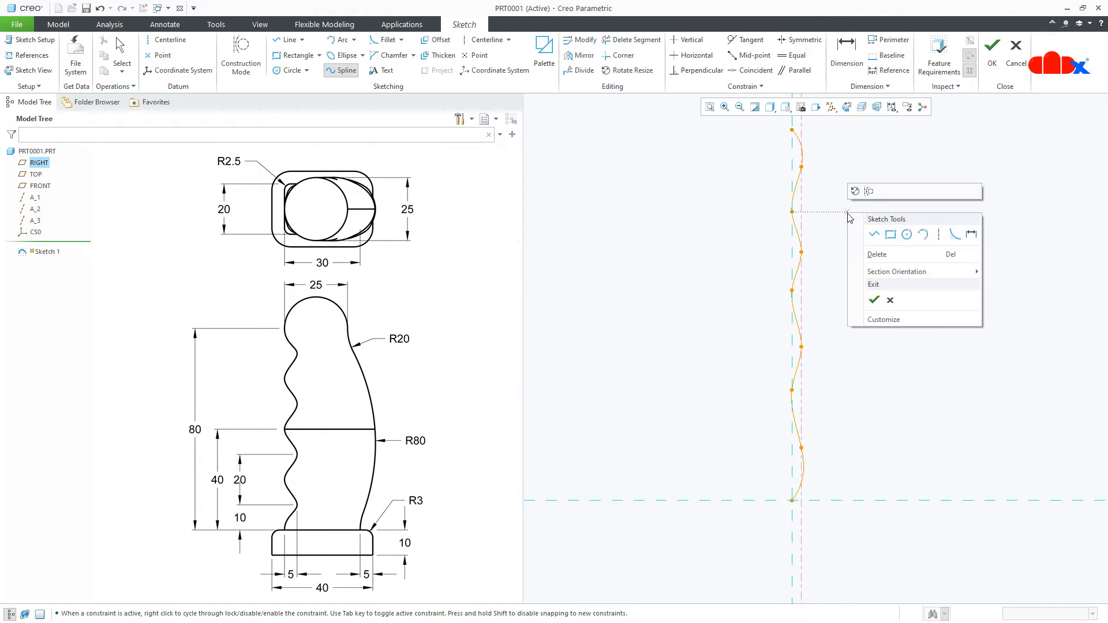
pyautogui.click(978, 236)
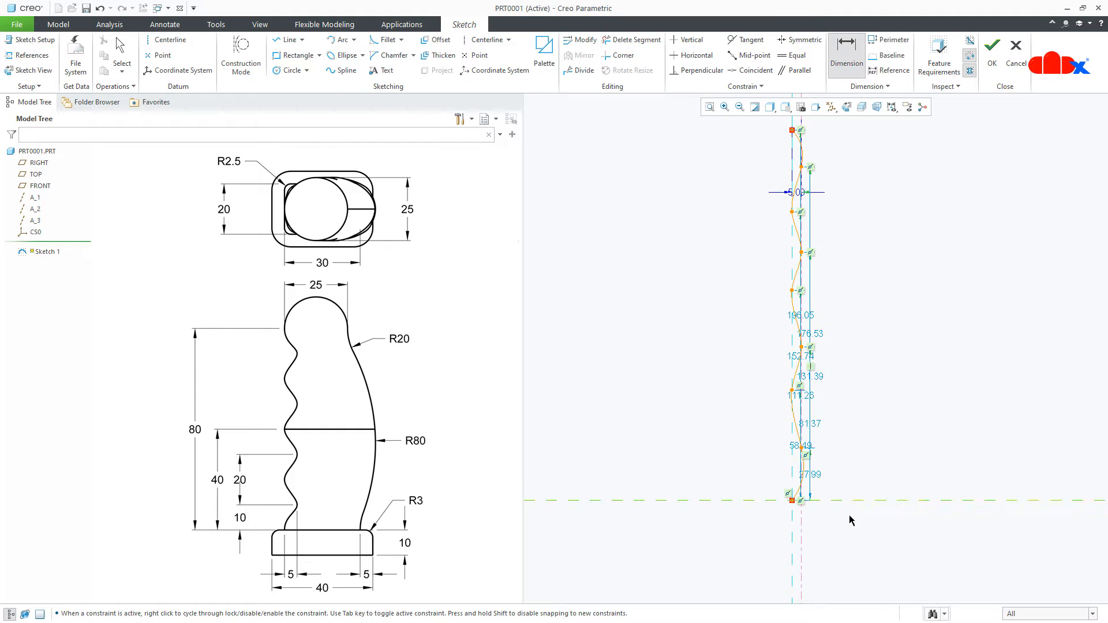
pyautogui.click(792, 501)
pyautogui.middleClick(749, 468)
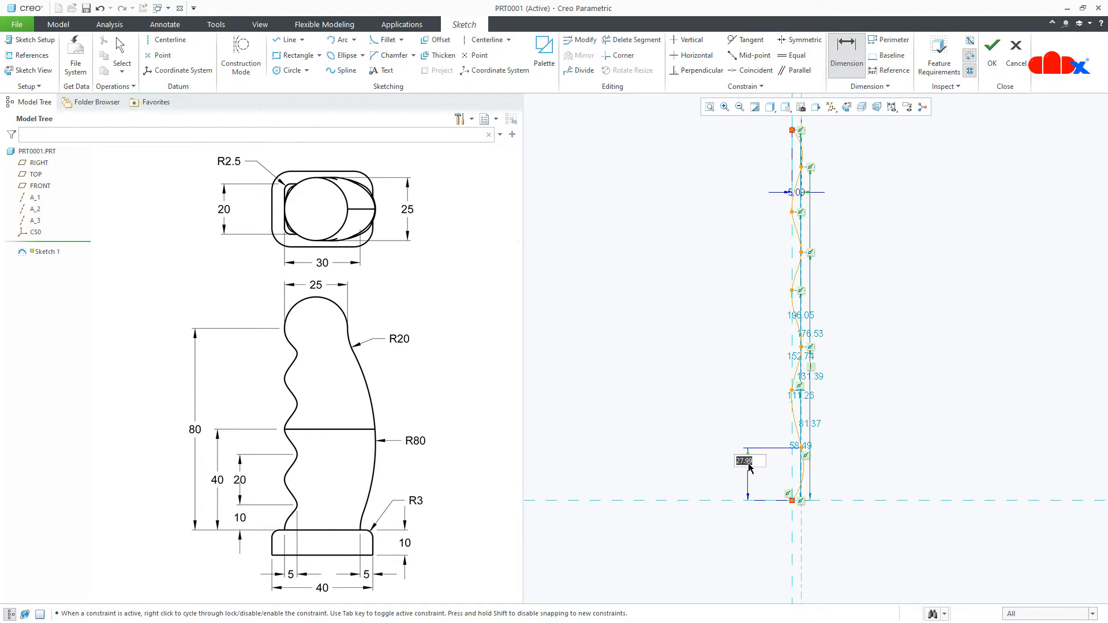
pyautogui.write('10')
pyautogui.press('Return')
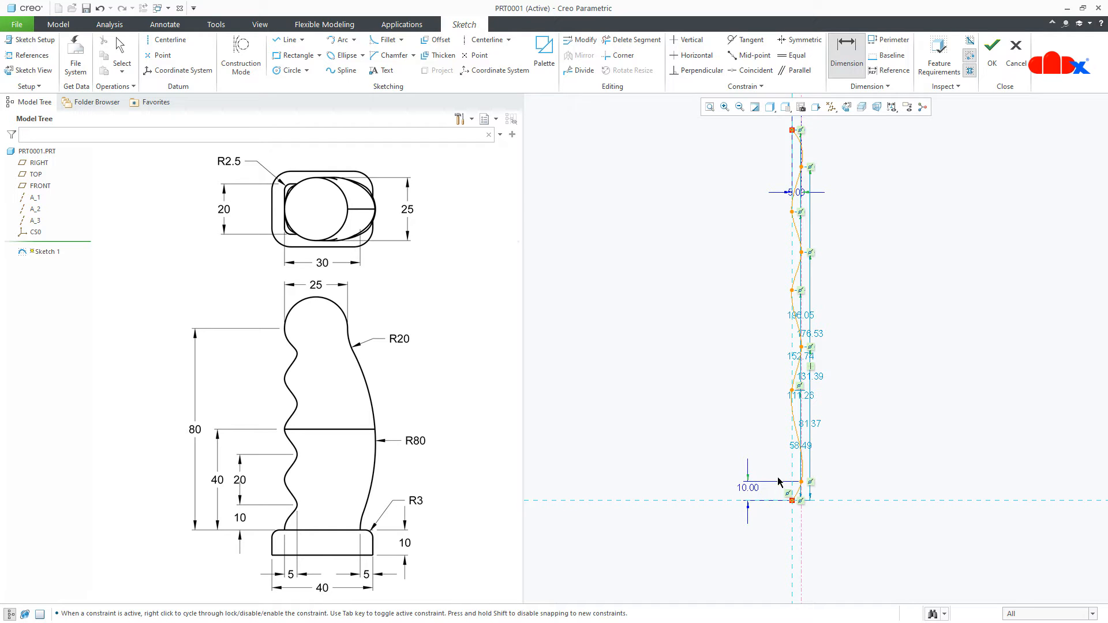
pyautogui.click(792, 395)
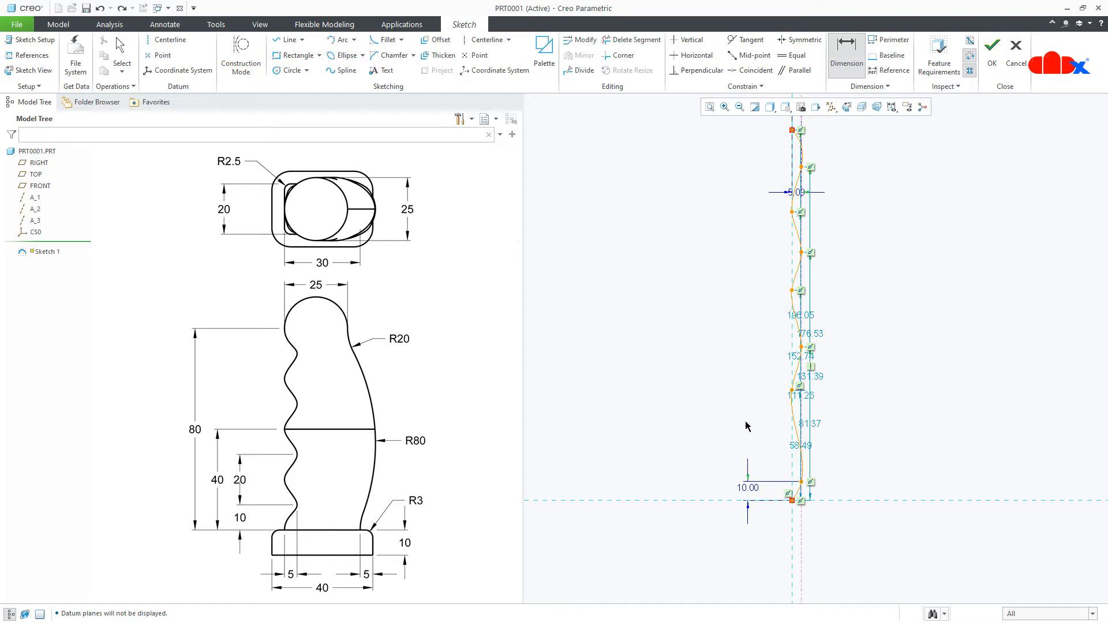
pyautogui.middleClick(745, 425)
pyautogui.write('10')
pyautogui.press('Return')
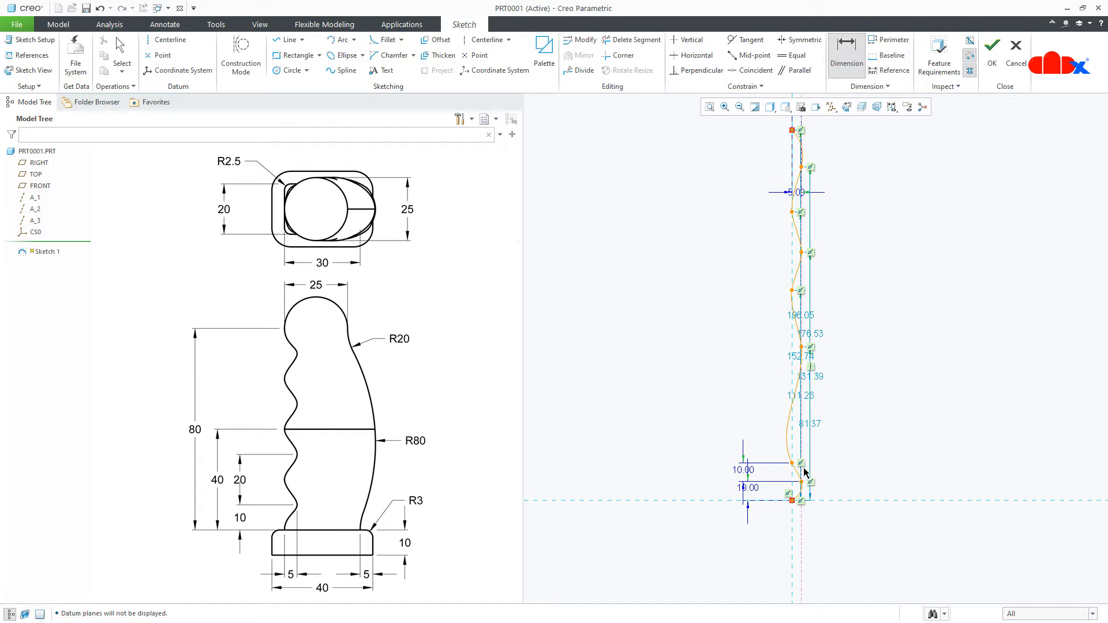
# - Dimension the vertical distance between the spline's second and fourth points as 20 mm
pyautogui.middleClick(739, 413)
pyautogui.write('20')
pyautogui.press('Return')
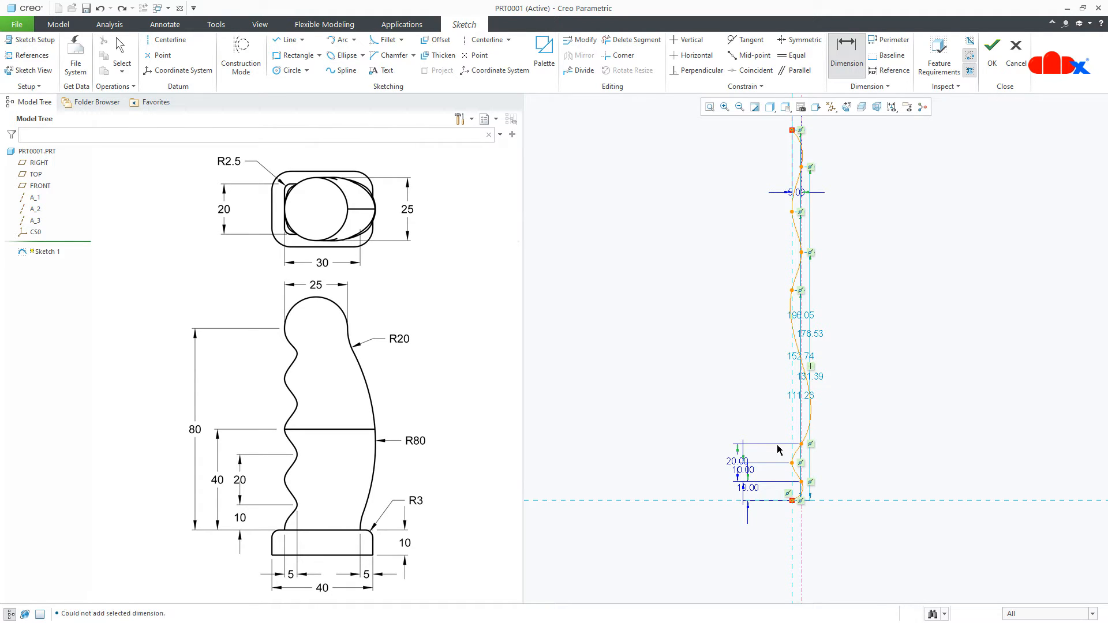
# - Dimension the vertical spacings between the spline's fourth and fifth points and its fifth and sixth points as 10 mm each
pyautogui.click(802, 444)
pyautogui.click(792, 290)
pyautogui.middleClick(736, 397)
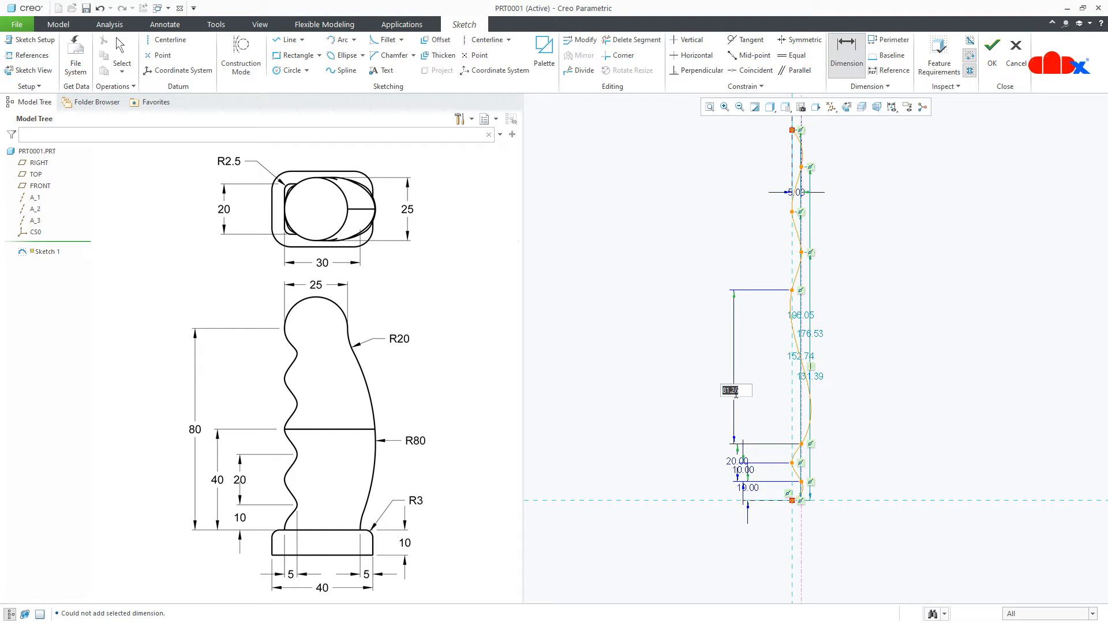
pyautogui.write('10')
pyautogui.press('Return')
pyautogui.click(792, 426)
pyautogui.click(801, 252)
pyautogui.middleClick(724, 339)
pyautogui.write('10')
pyautogui.press('Return')
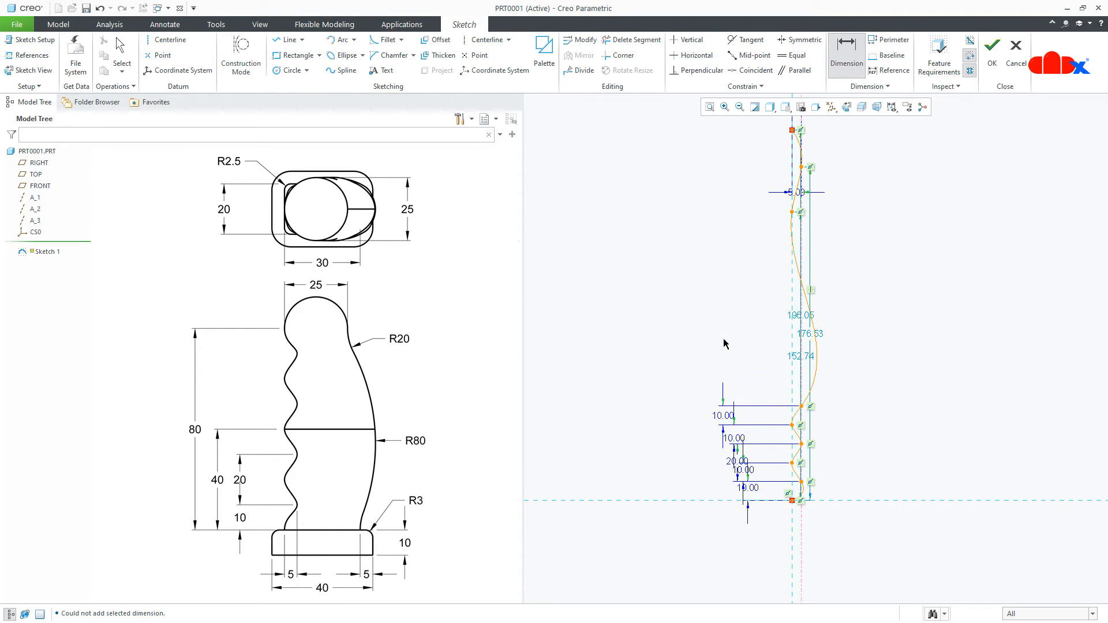
# - Dimension the vertical spacings between the spline's sixth and seventh points and its seventh and eighth points as 10 mm each
pyautogui.click(802, 406)
pyautogui.click(792, 212)
pyautogui.middleClick(724, 349)
pyautogui.write('102.74')
pyautogui.press('Return')
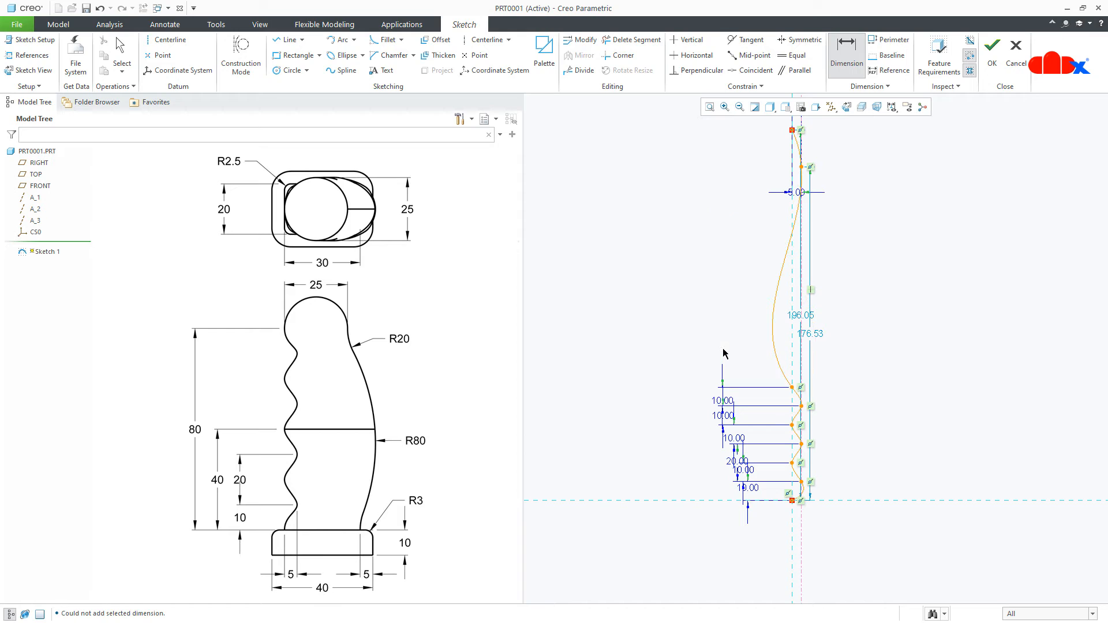
pyautogui.click(792, 388)
pyautogui.click(802, 167)
pyautogui.middleClick(724, 258)
pyautogui.write('10')
pyautogui.press('Return')
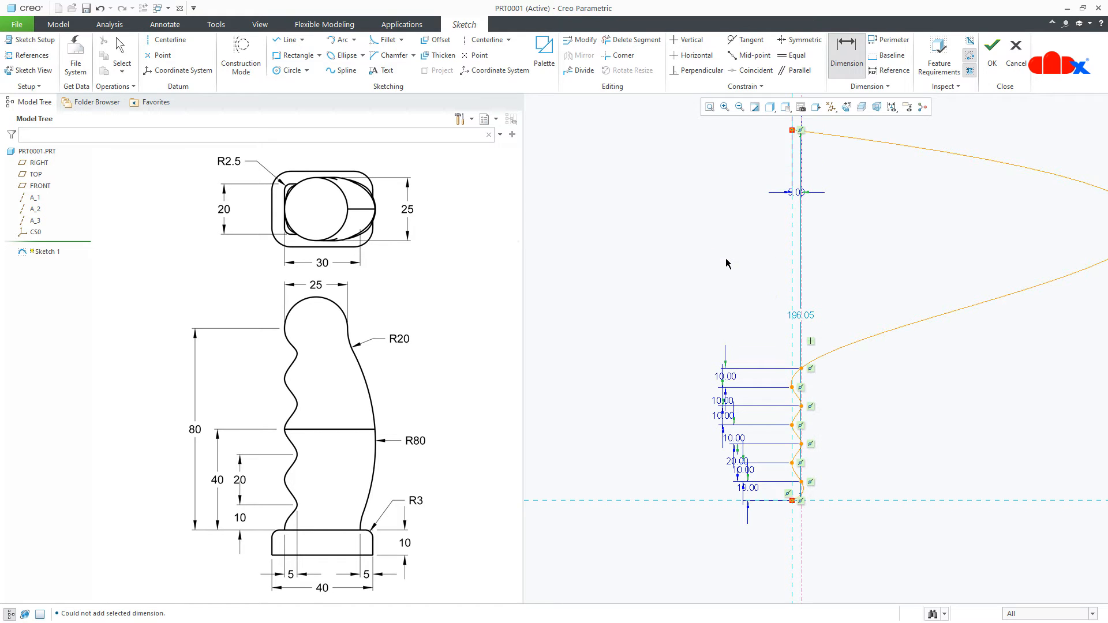
# - Dimension the vertical spacing between the spline's eighth point and its upper endpoint as 10 mm
pyautogui.click(802, 368)
pyautogui.click(792, 130)
pyautogui.middleClick(718, 234)
pyautogui.write('10')
pyautogui.press('Return')
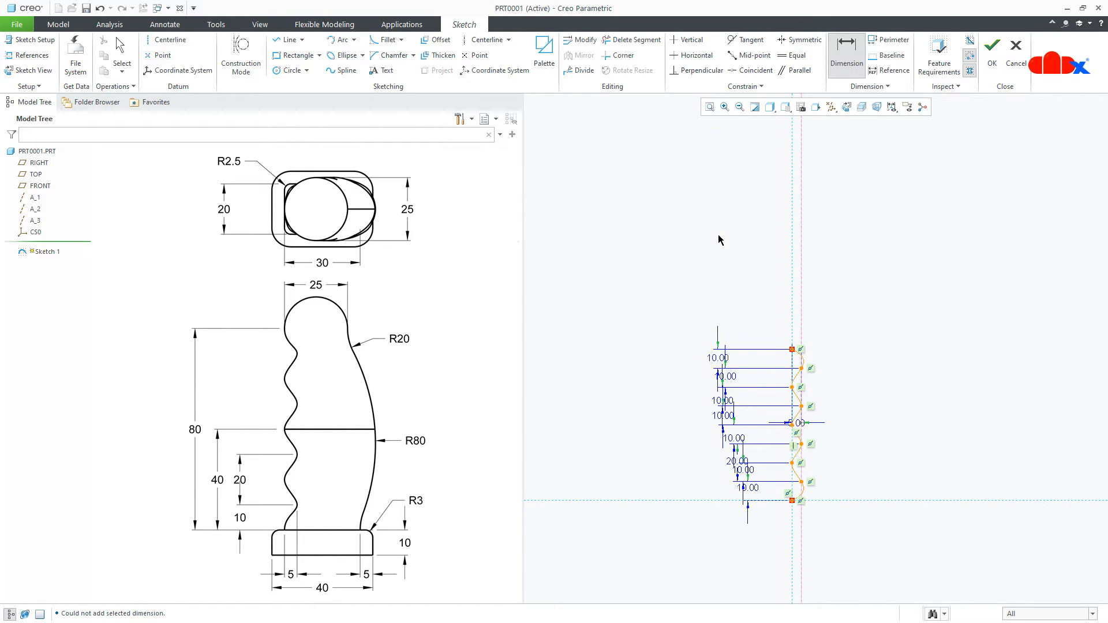
# - Delete the 20 mm dimension between the spline's second and fourth points
pyautogui.scroll(-1, 853, 480)
pyautogui.middleClick(853, 484)
pyautogui.moveTo(683, 453); pyautogui.dragTo(903, 448)
pyautogui.press('Delete')
# - Dimension the vertical spacing between the spline's third and fourth points as 10 mm
pyautogui.rightClick(902, 447)
pyautogui.click(1044, 471)
pyautogui.click(816, 453)
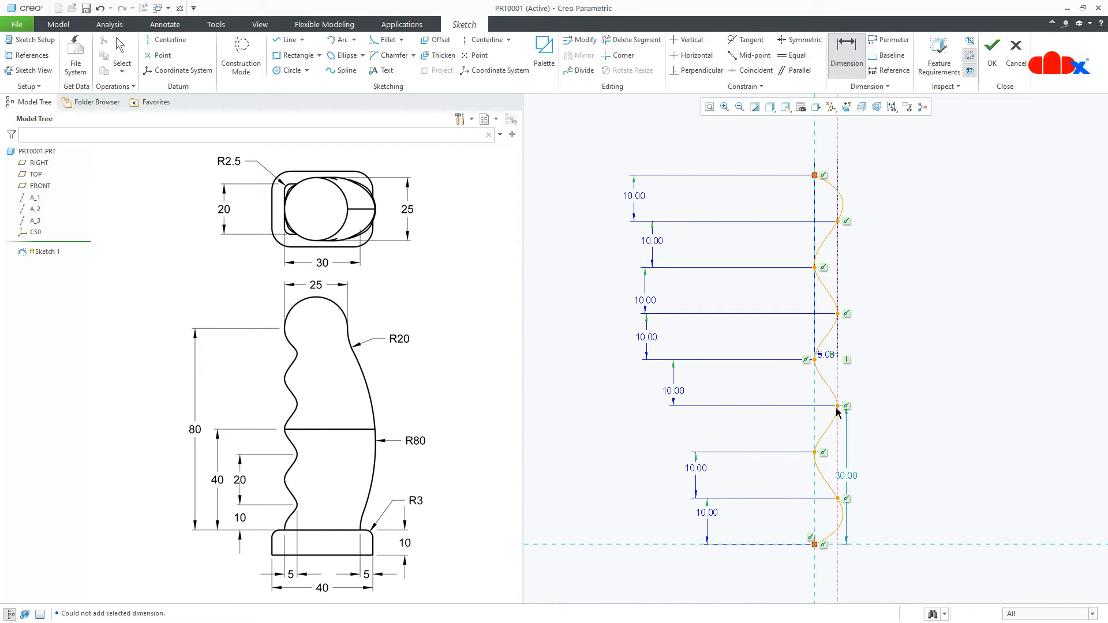
pyautogui.click(837, 407)
pyautogui.middleClick(768, 436)
pyautogui.press('Return')
# - Constrain all eight vertical spacing dimensions between the spline points to be equal
pyautogui.click(795, 55)
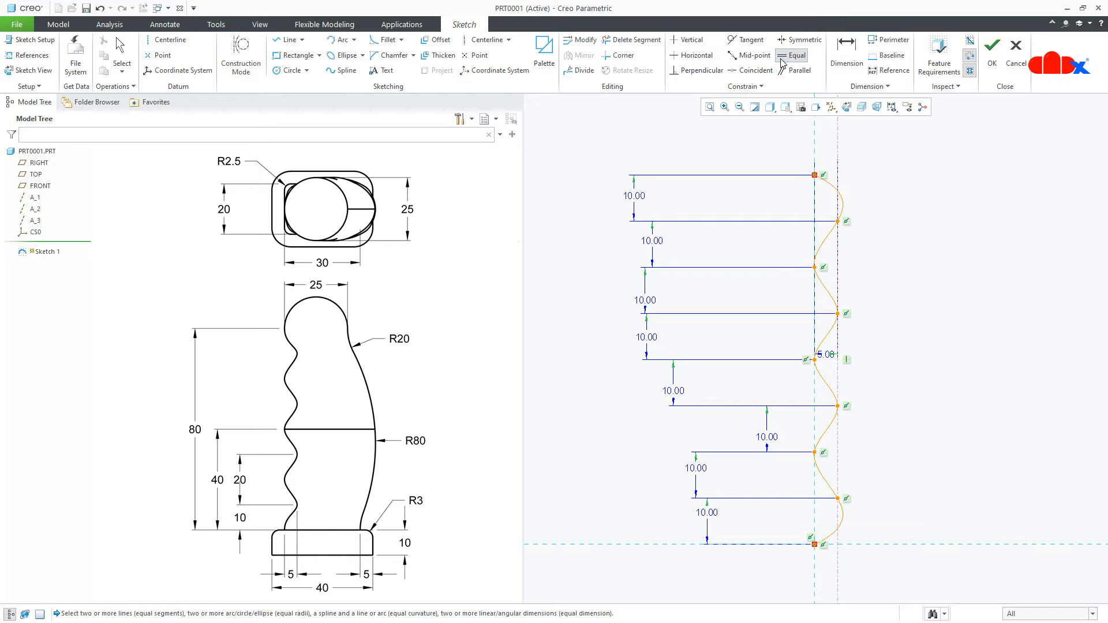
pyautogui.click(710, 515)
pyautogui.click(696, 473)
pyautogui.click(769, 440)
pyautogui.click(673, 392)
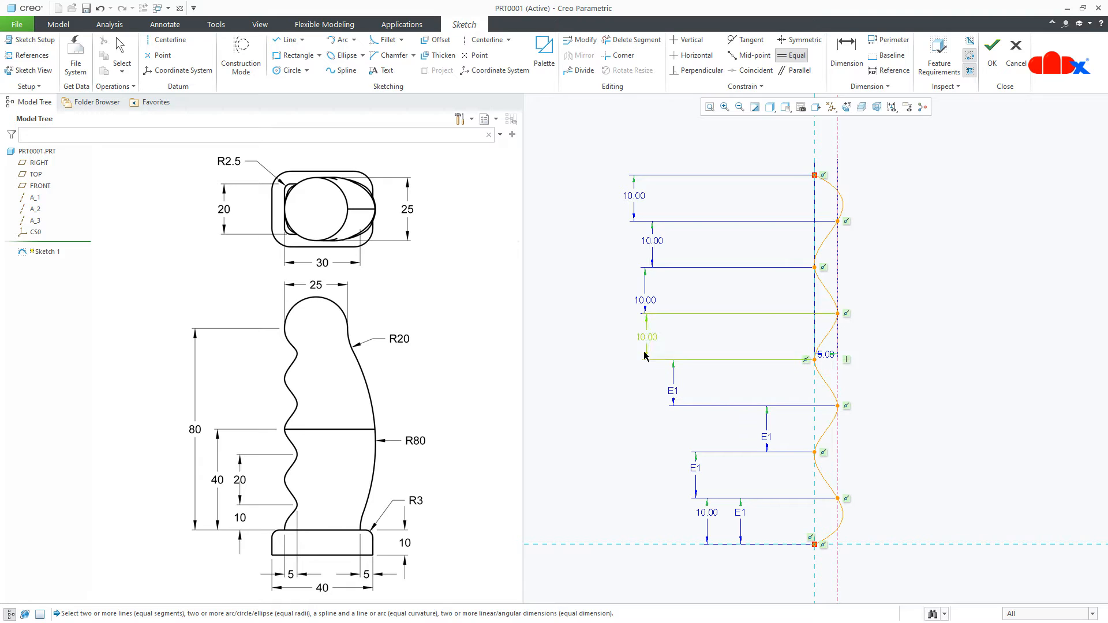
pyautogui.click(646, 341)
pyautogui.click(651, 306)
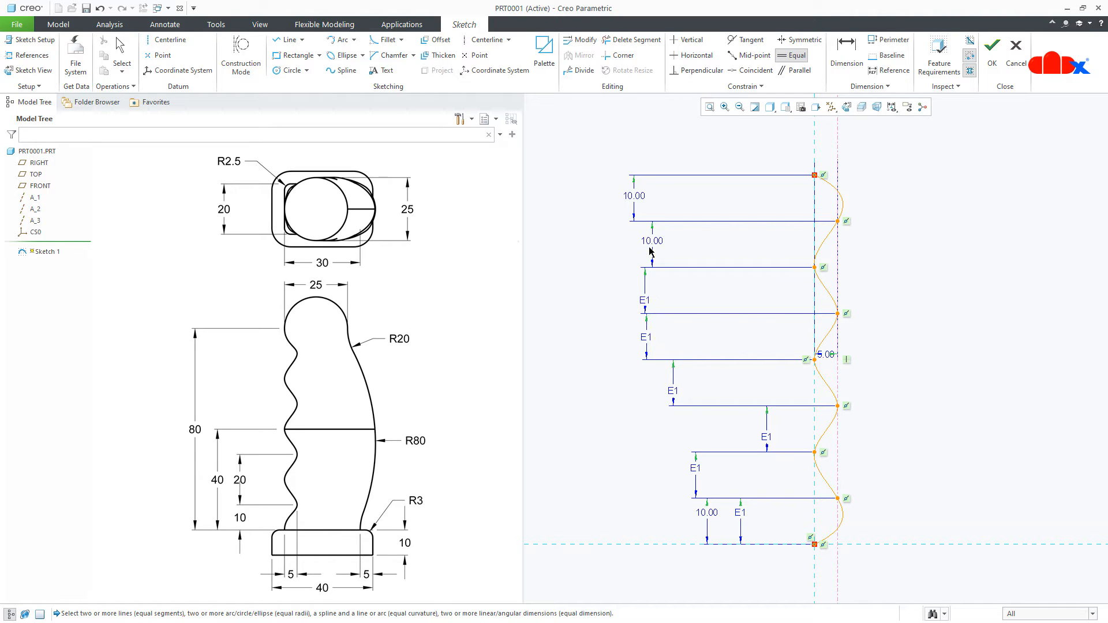
pyautogui.click(651, 247)
pyautogui.click(638, 203)
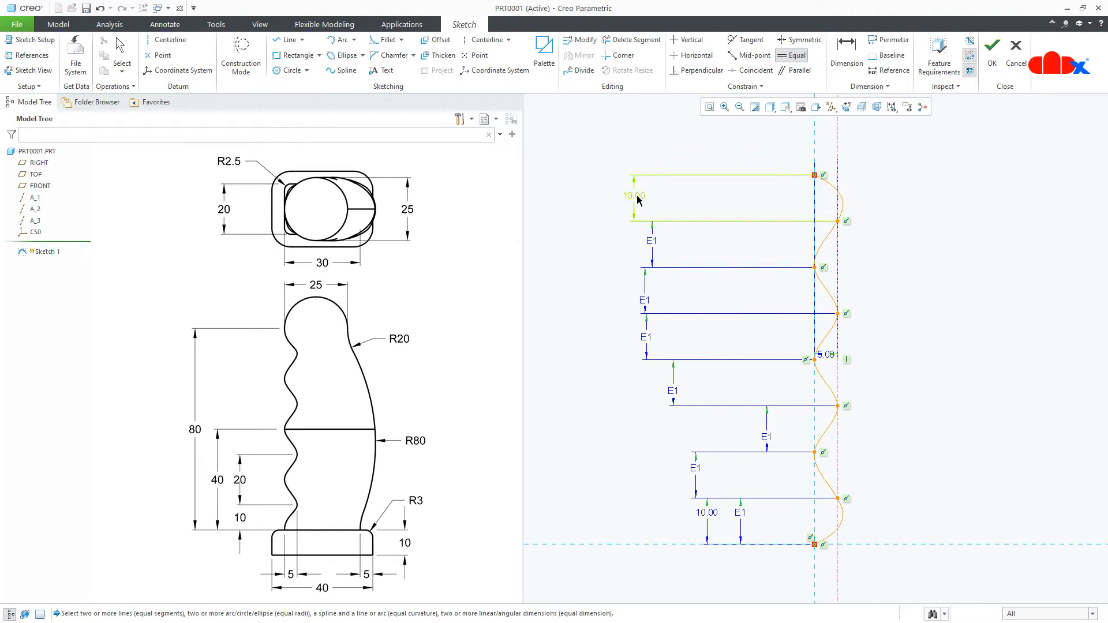
pyautogui.middleClick(696, 259)
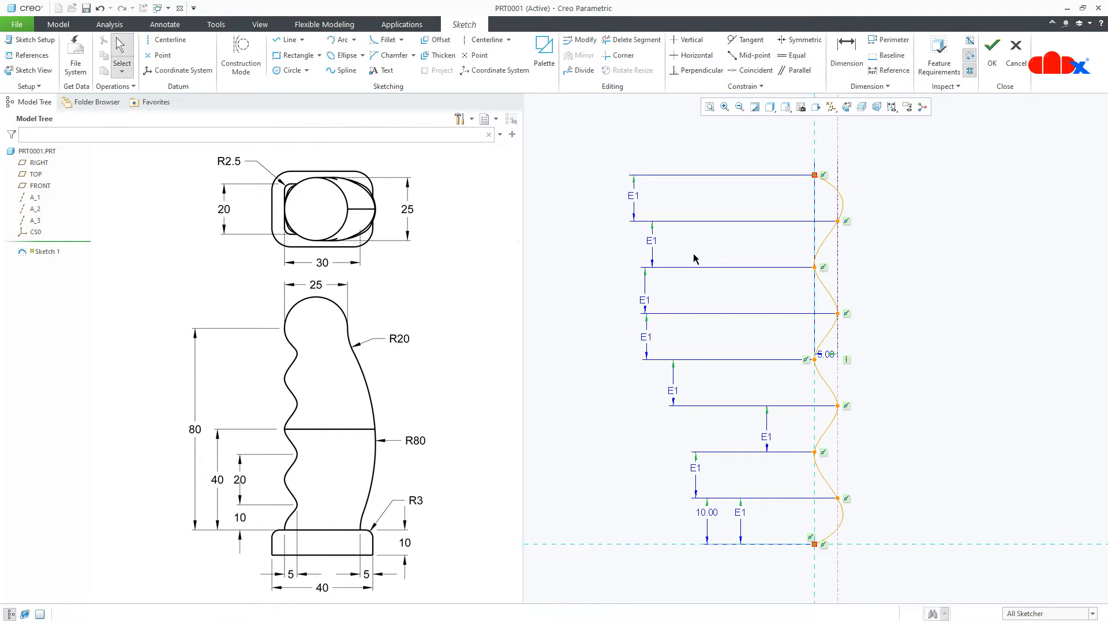
# - Test the linked spline point spacing by setting it to 15 mm and restoring it to 10 mm
pyautogui.doubleClick(710, 516)
pyautogui.write('15')
pyautogui.press('Return')
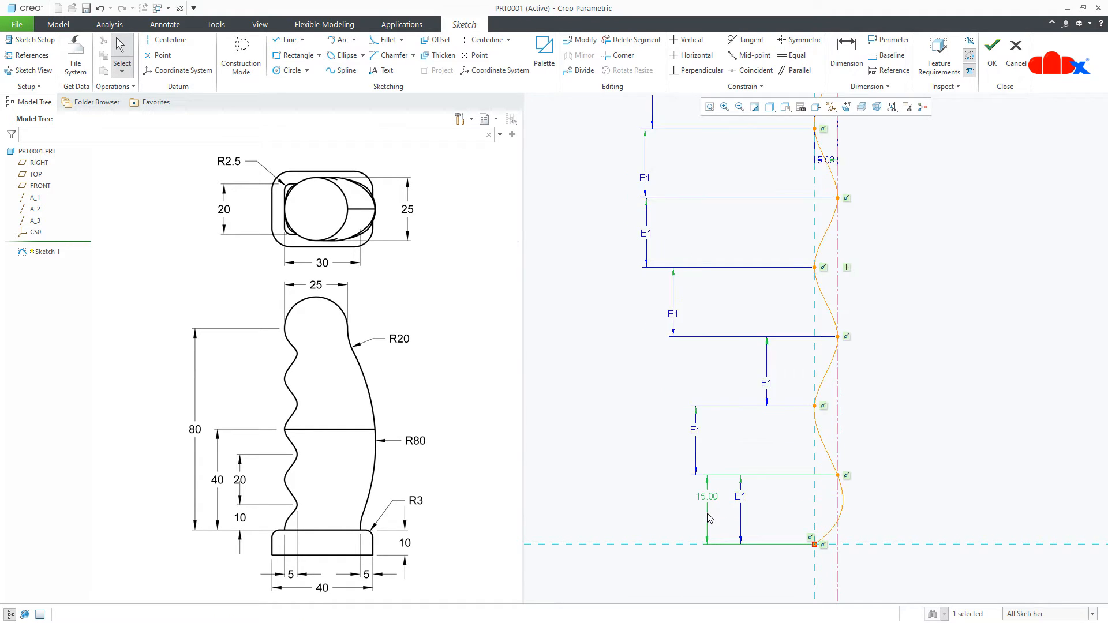
pyautogui.doubleClick(714, 498)
pyautogui.write('10')
pyautogui.press('Return')
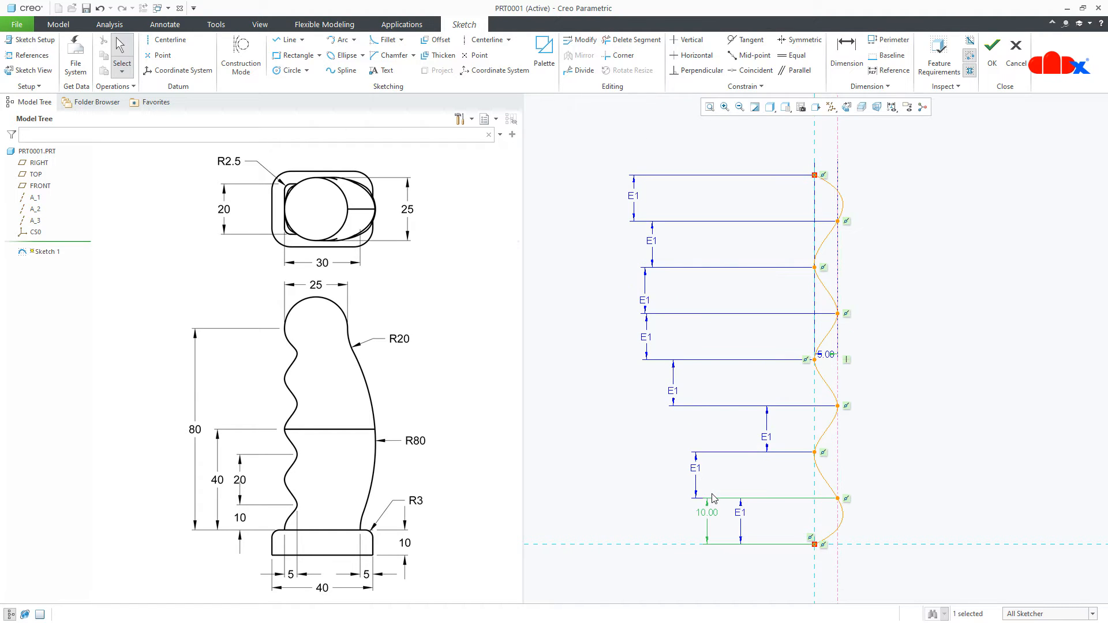
pyautogui.click(905, 475)
# - Draw a horizontal centerline through the spline's upper endpoint
pyautogui.rightClick(910, 373)
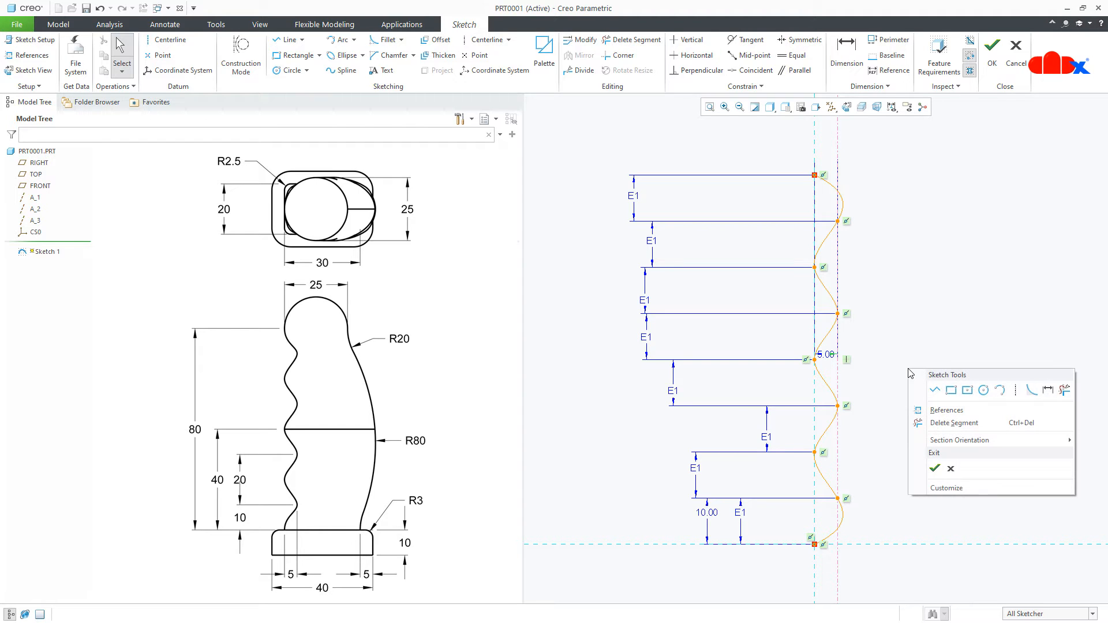
pyautogui.click(1016, 390)
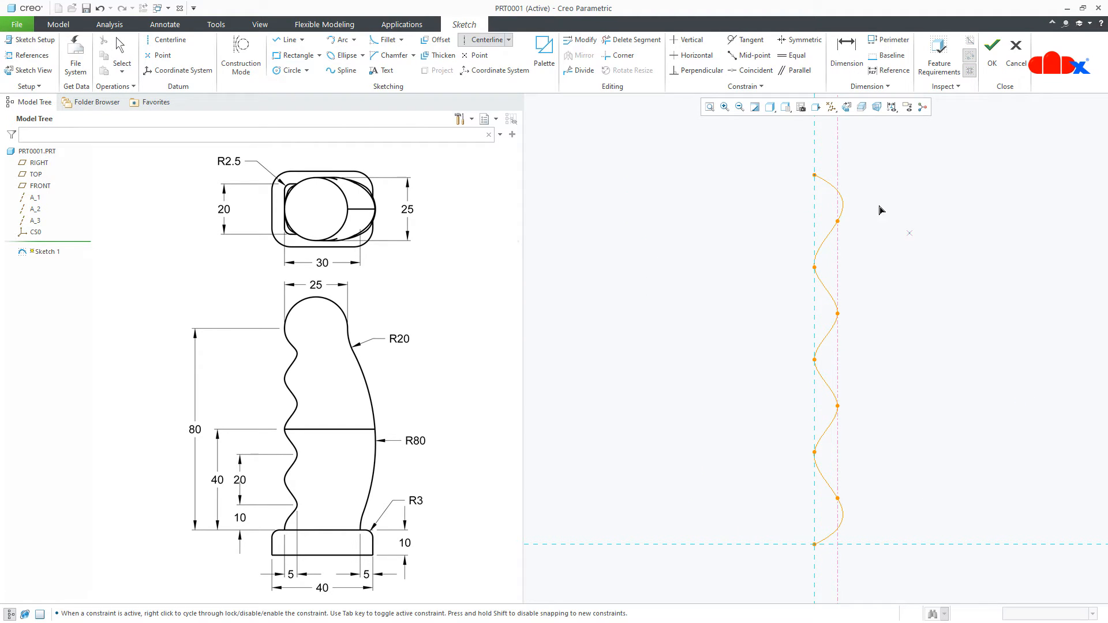
pyautogui.click(816, 175)
pyautogui.click(904, 176)
pyautogui.middleClick(914, 216)
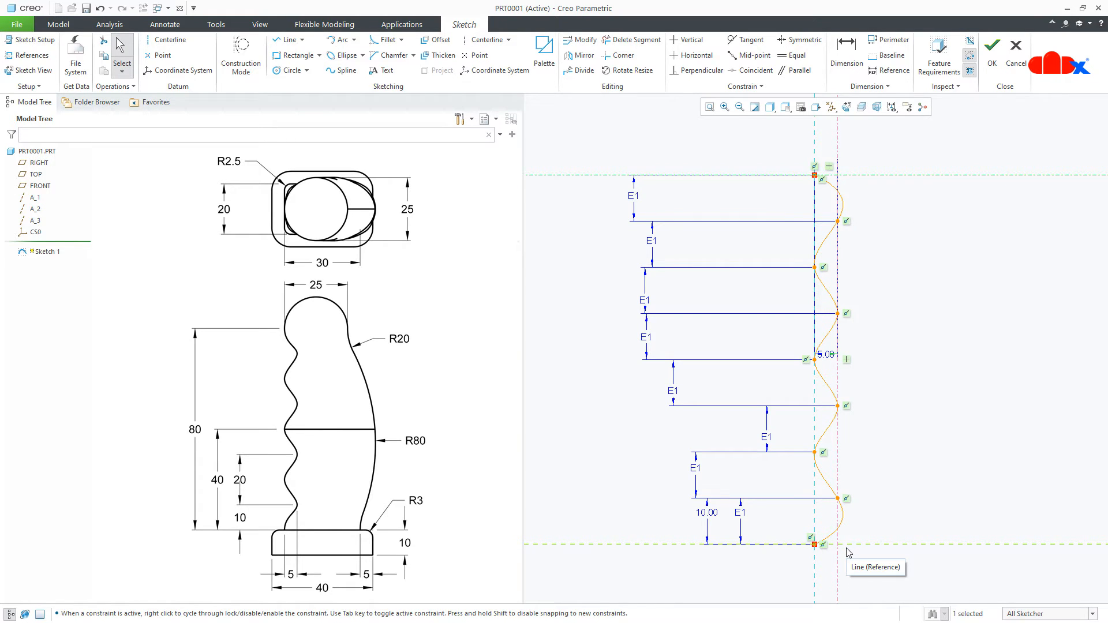
# - Dimension the spline's tangency angle at its lower endpoint as 90° to the horizontal reference
pyautogui.click(847, 64)
pyautogui.scroll(-4, 849, 568)
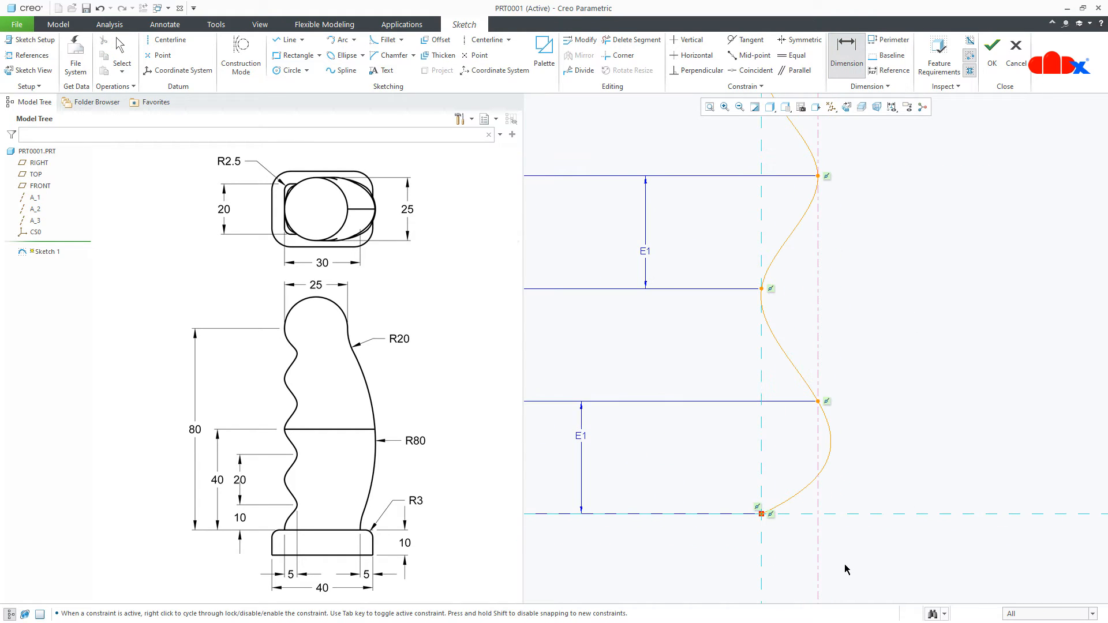
pyautogui.click(762, 514)
pyautogui.middleClick(839, 504)
pyautogui.write('90')
pyautogui.press('Return')
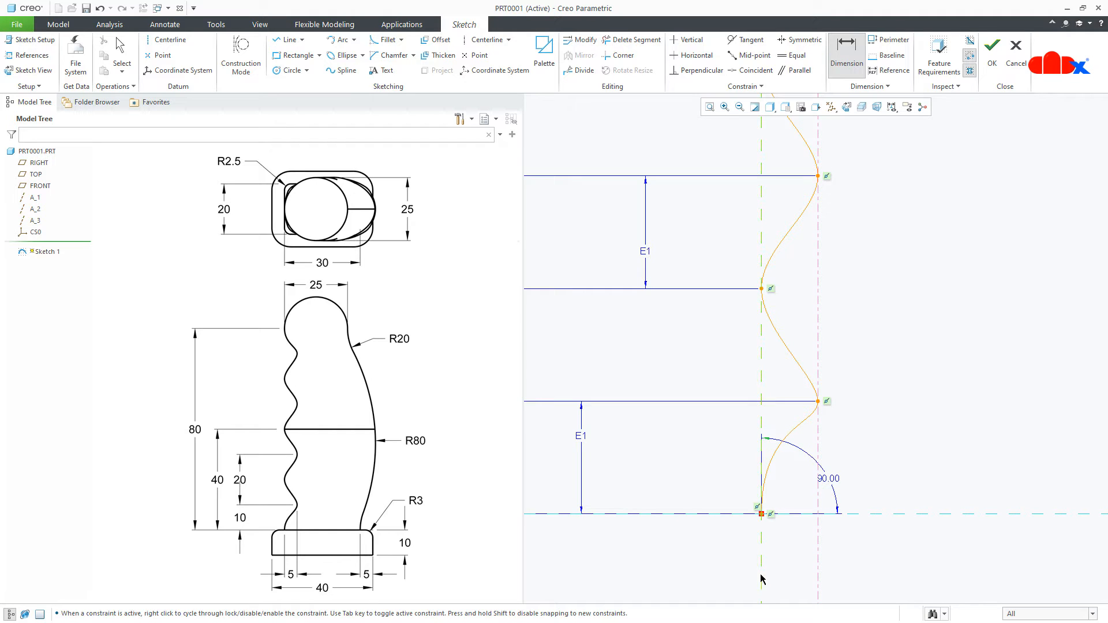
# - Dimension the spline's tangency angle at its upper endpoint as 90° to the horizontal centerline
pyautogui.scroll(4, 686, 527)
pyautogui.scroll(-8, 747, 295)
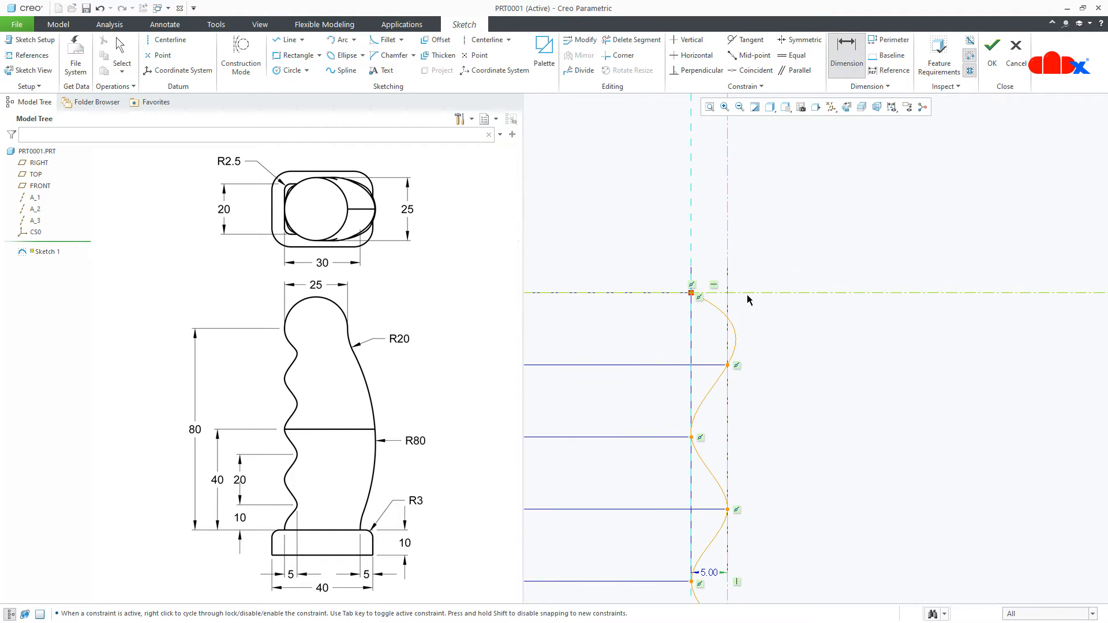
pyautogui.moveTo(892, 348); pyautogui.dragTo(1038, 389, button='middle')
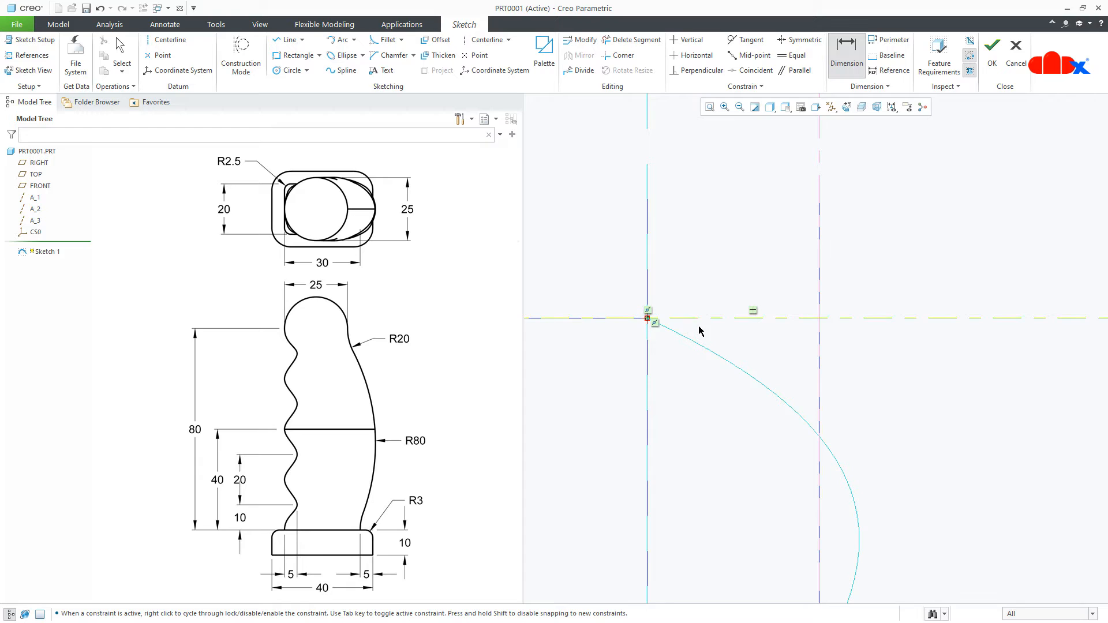
pyautogui.click(717, 318)
pyautogui.middleClick(749, 345)
pyautogui.write('90')
pyautogui.press('Return')
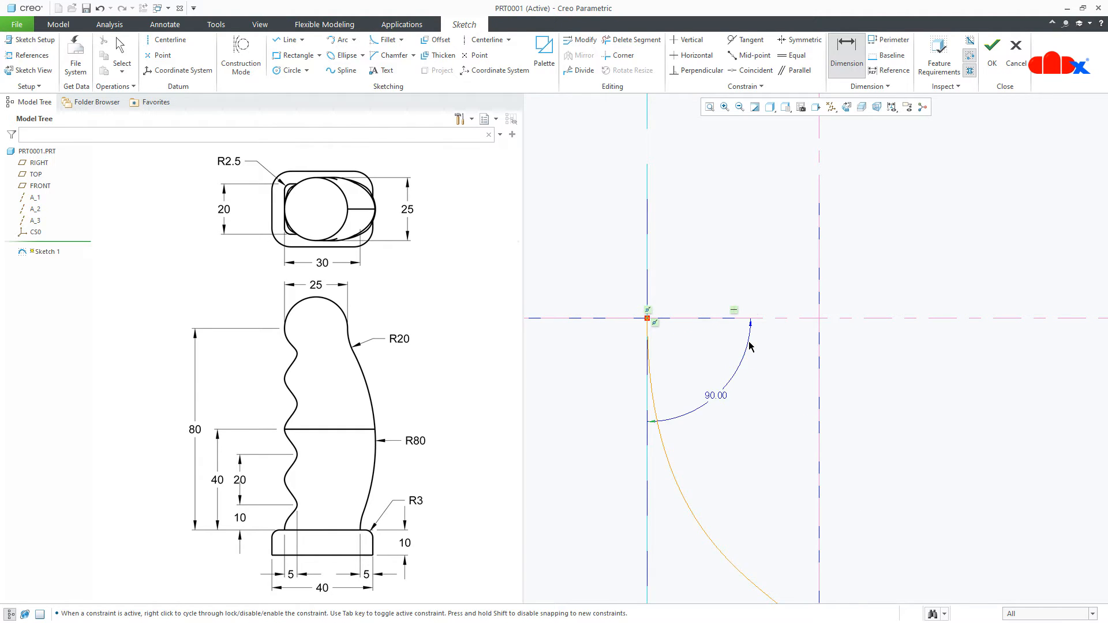
pyautogui.middleClick(946, 337)
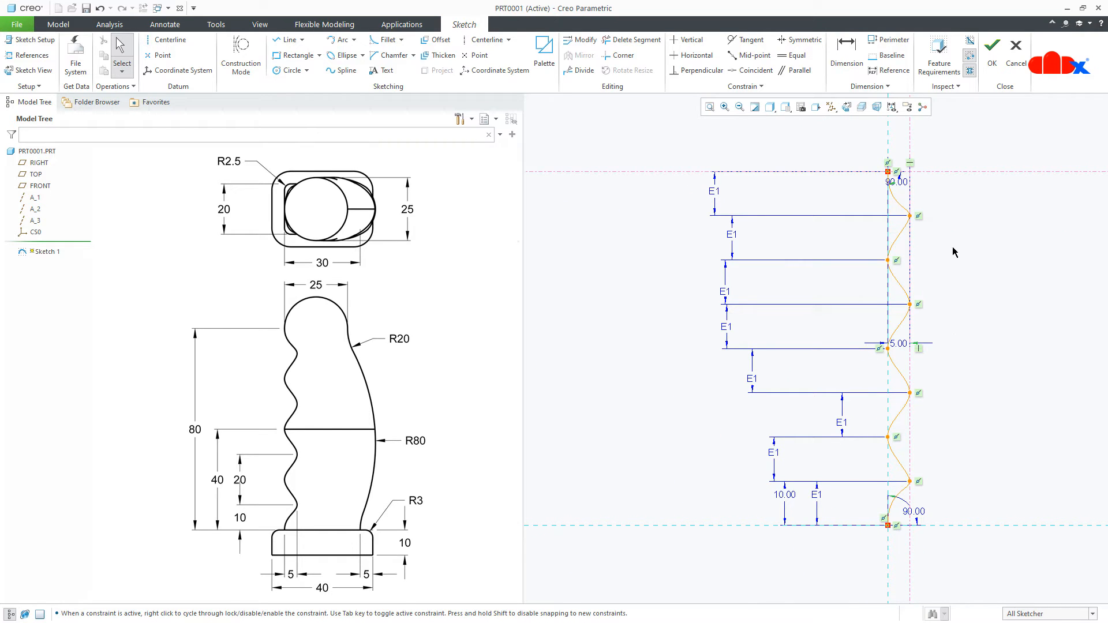
# - Accept the wavy profile sketch and reopen Sketch 1 for editing
pyautogui.click(992, 62)
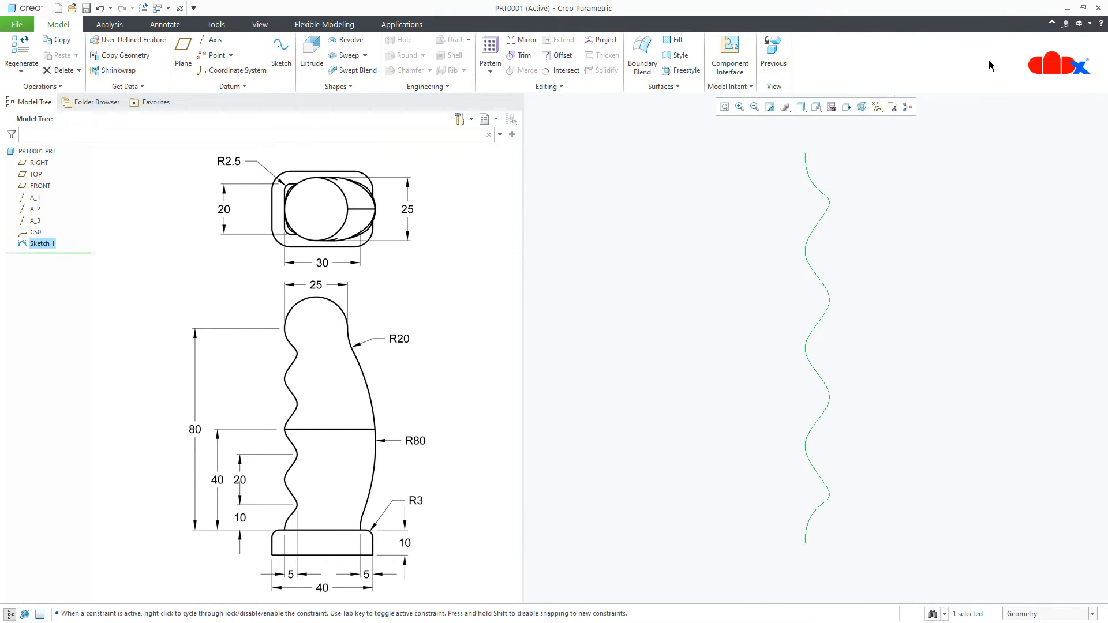
pyautogui.click(938, 347)
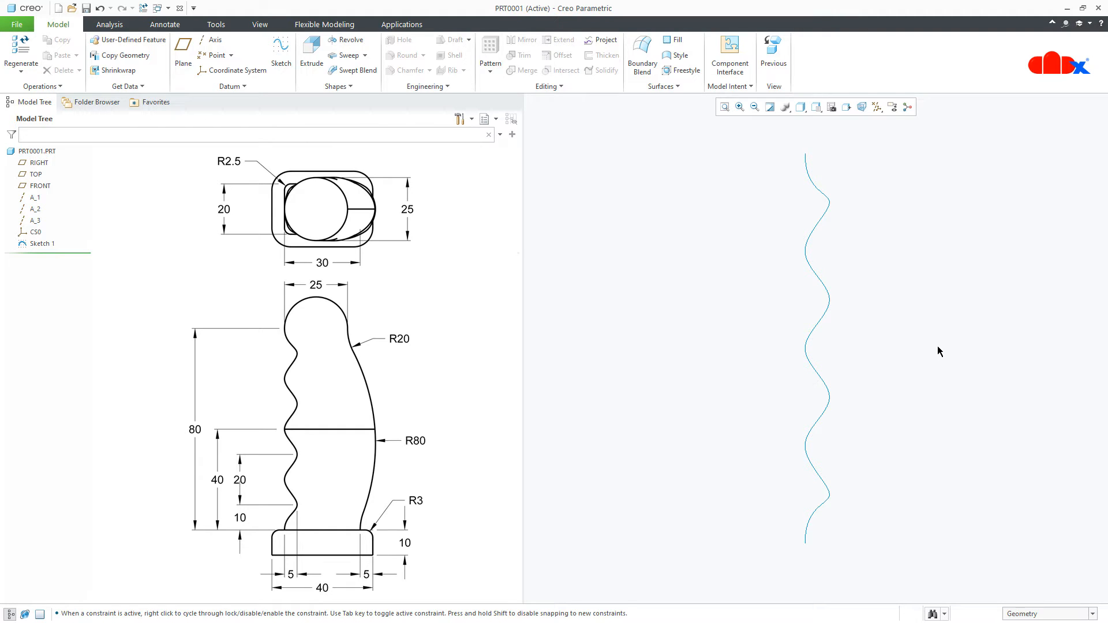
pyautogui.click(49, 245)
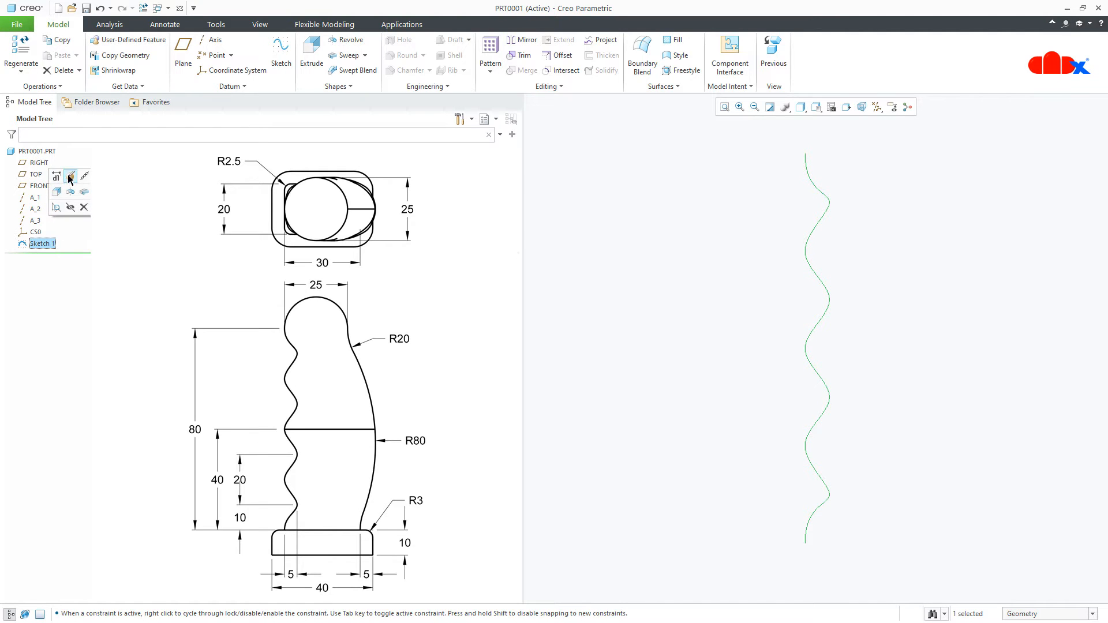
pyautogui.click(58, 189)
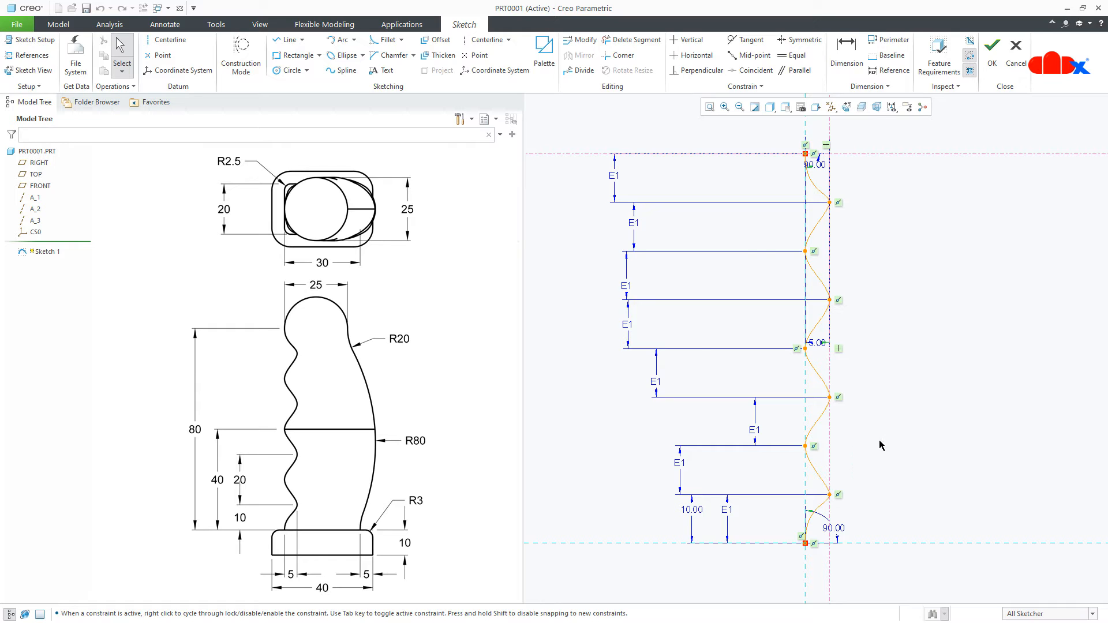
# - Draw two equal circles centred on the upper centerline and lower horizontal reference, about 34 mm and 43 mm from the vertical centerline
pyautogui.keyDown('shift'); pyautogui.moveTo(880, 442); pyautogui.dragTo(773, 441, button='middle'); pyautogui.keyUp('shift')
pyautogui.middleClick(746, 438)
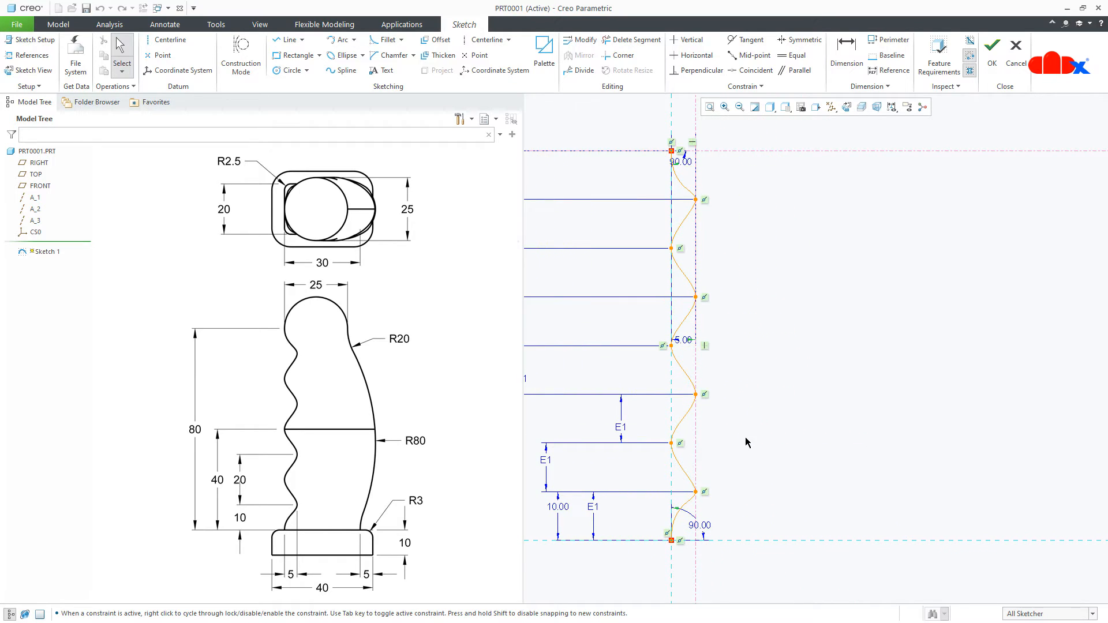
pyautogui.rightClick(745, 438)
pyautogui.click(820, 459)
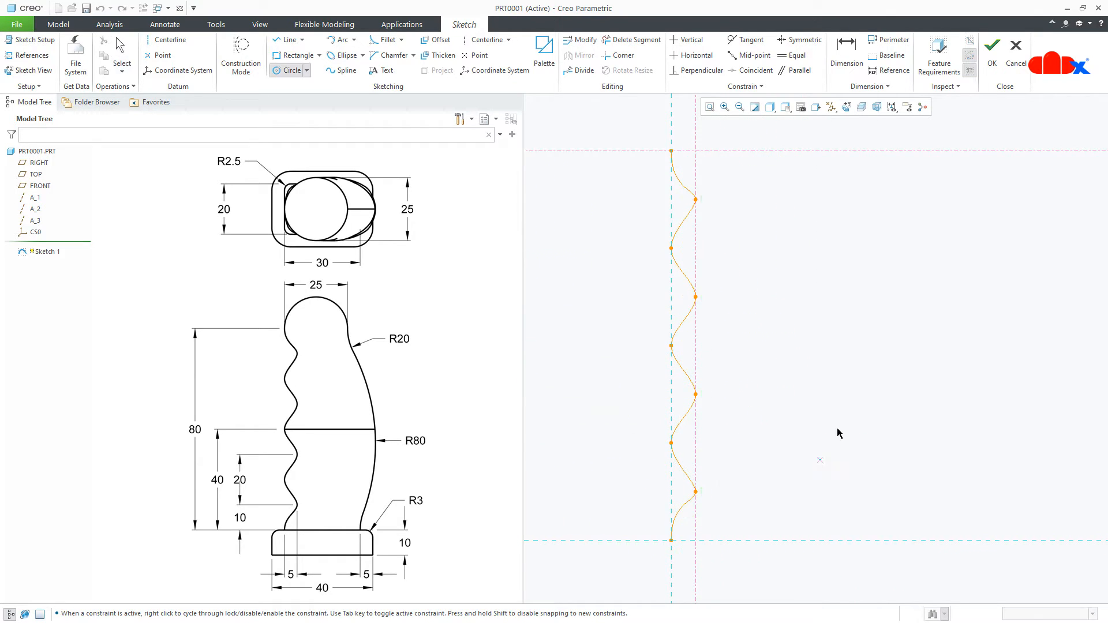
pyautogui.click(864, 164)
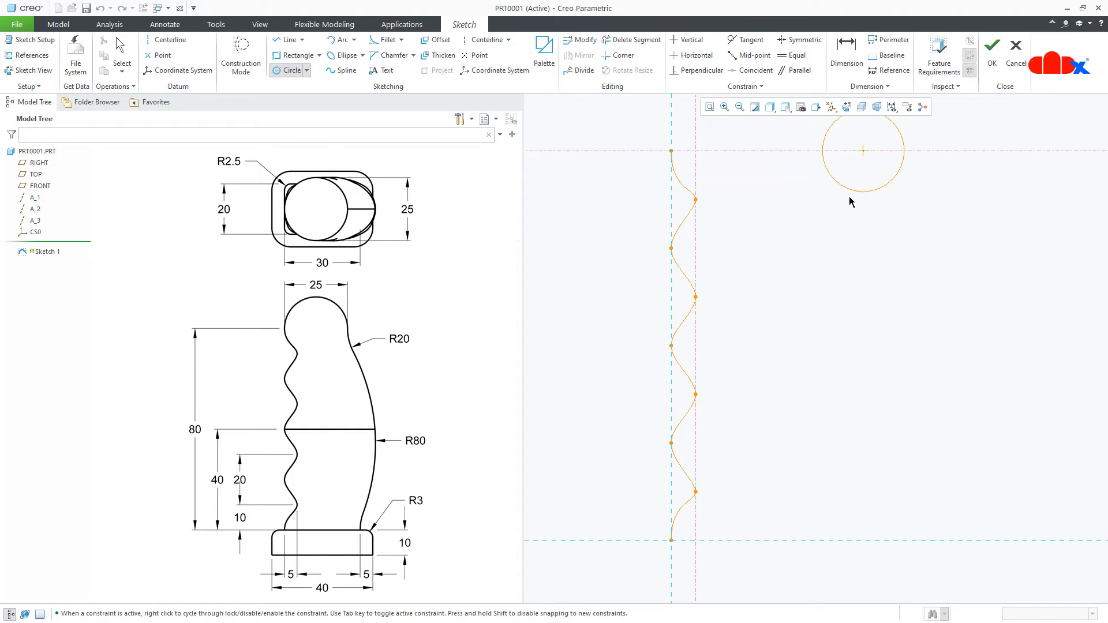
pyautogui.click(835, 231)
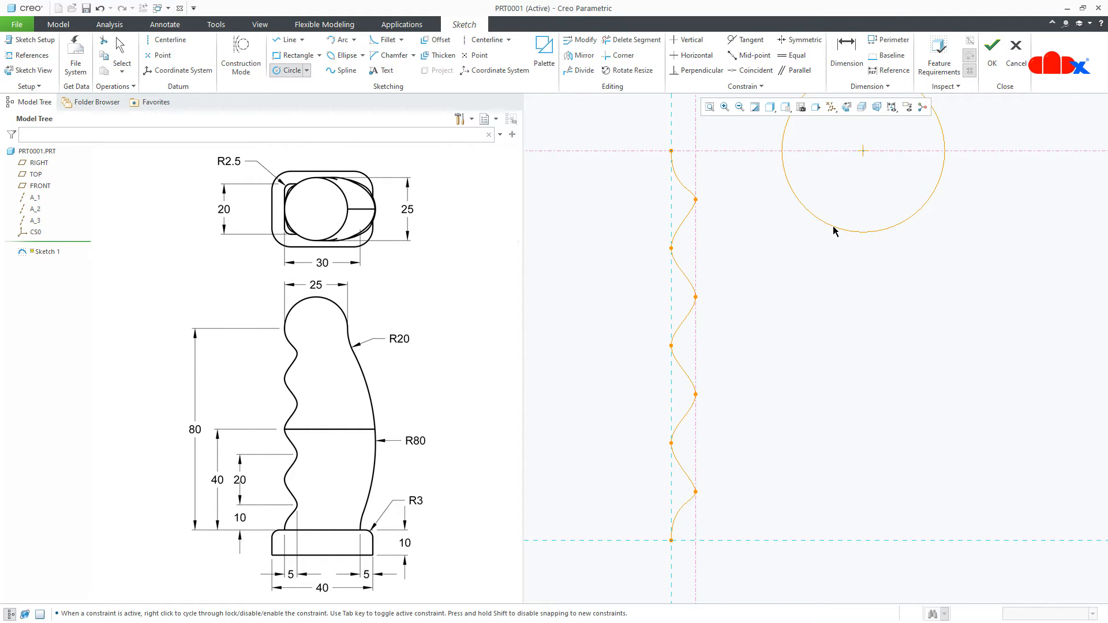
pyautogui.click(904, 541)
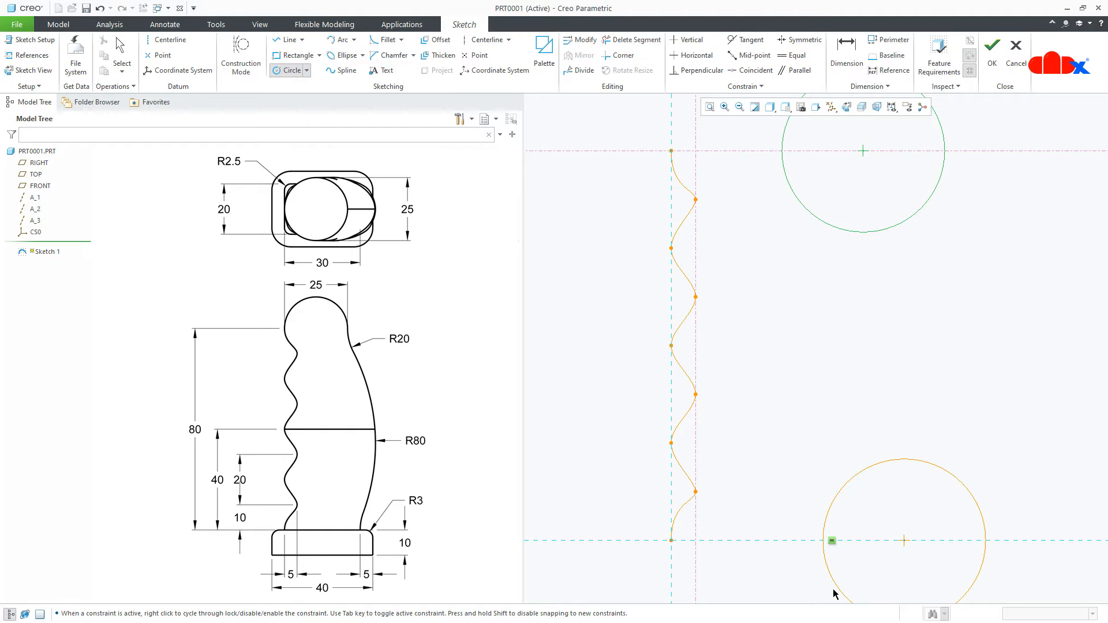
pyautogui.click(829, 548)
pyautogui.middleClick(816, 443)
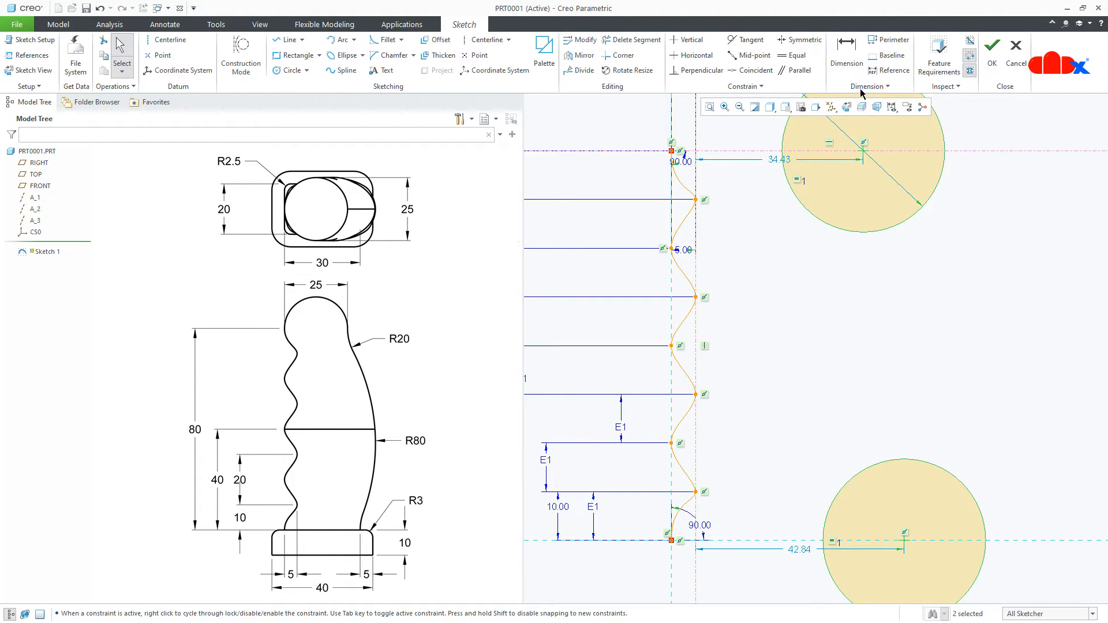
# - Dimension the upper circle's radius as 20 mm
pyautogui.click(847, 51)
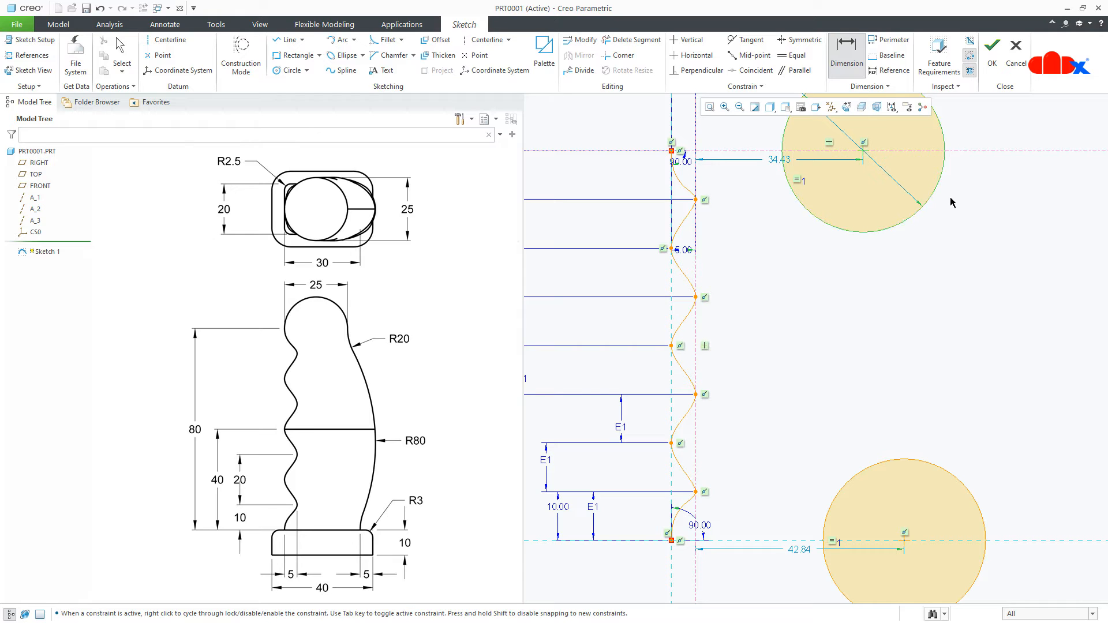
pyautogui.middleClick(956, 202)
pyautogui.write('20')
pyautogui.press('Return')
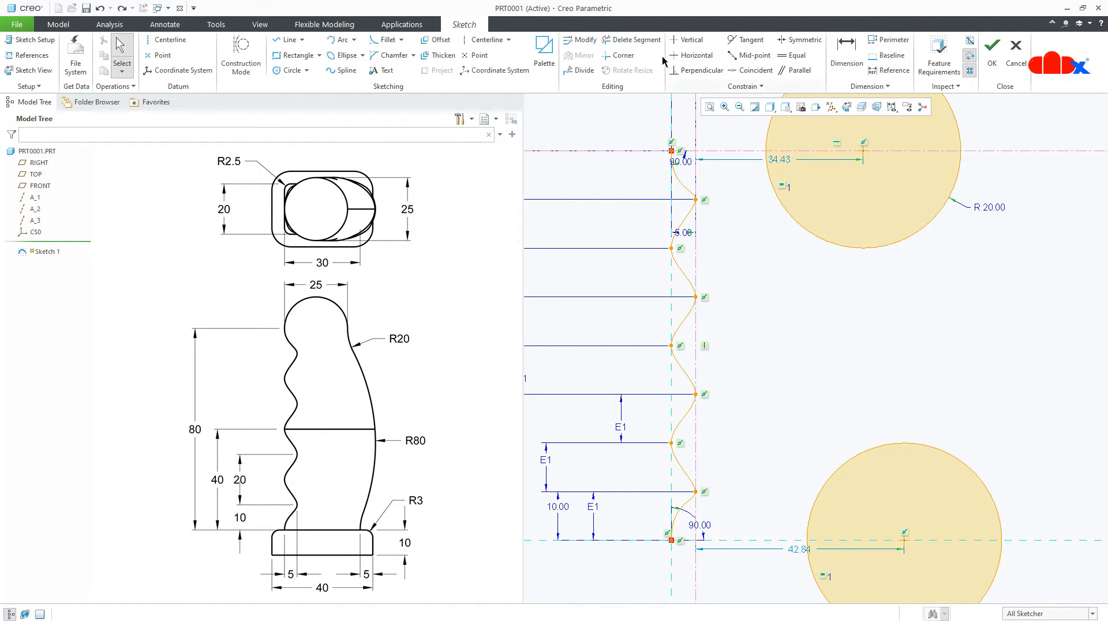
# - Trim away the lower half of the lower circle and the upper half of the upper circle
pyautogui.click(632, 40)
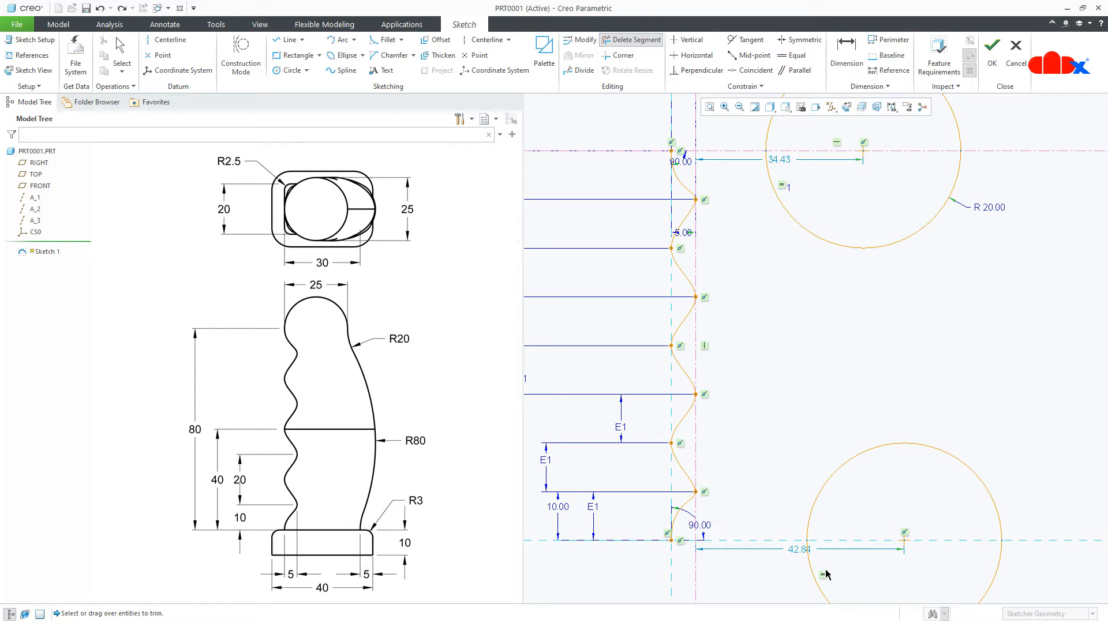
pyautogui.click(814, 586)
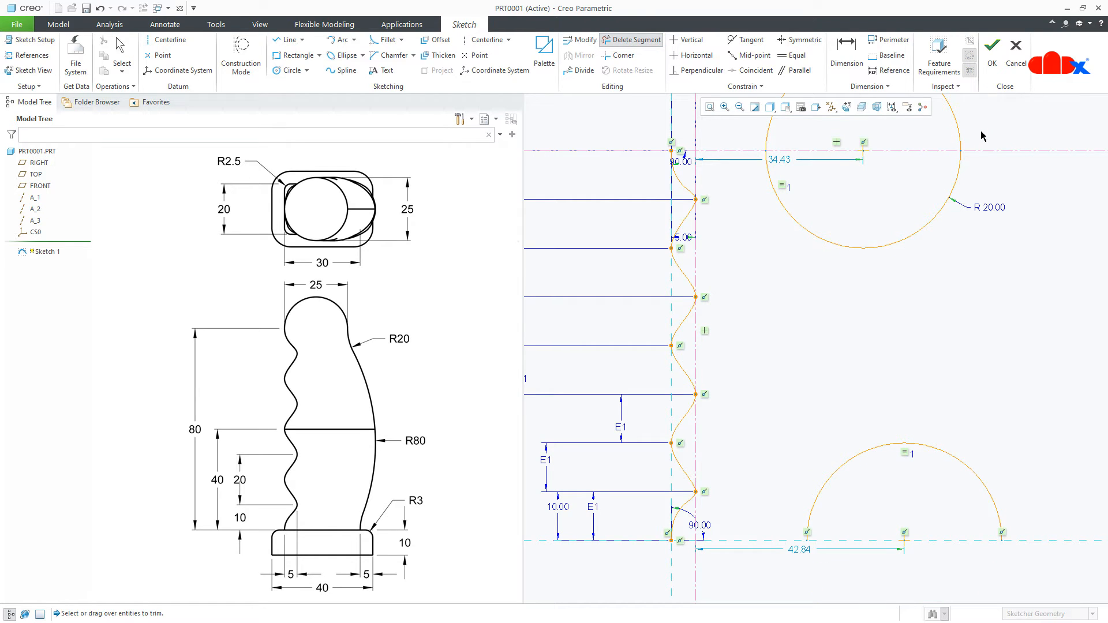
pyautogui.click(959, 134)
pyautogui.middleClick(987, 279)
# - Dimension the upper arc's near endpoint 25 mm horizontally from the wavy spline's top endpoint
pyautogui.rightClick(987, 279)
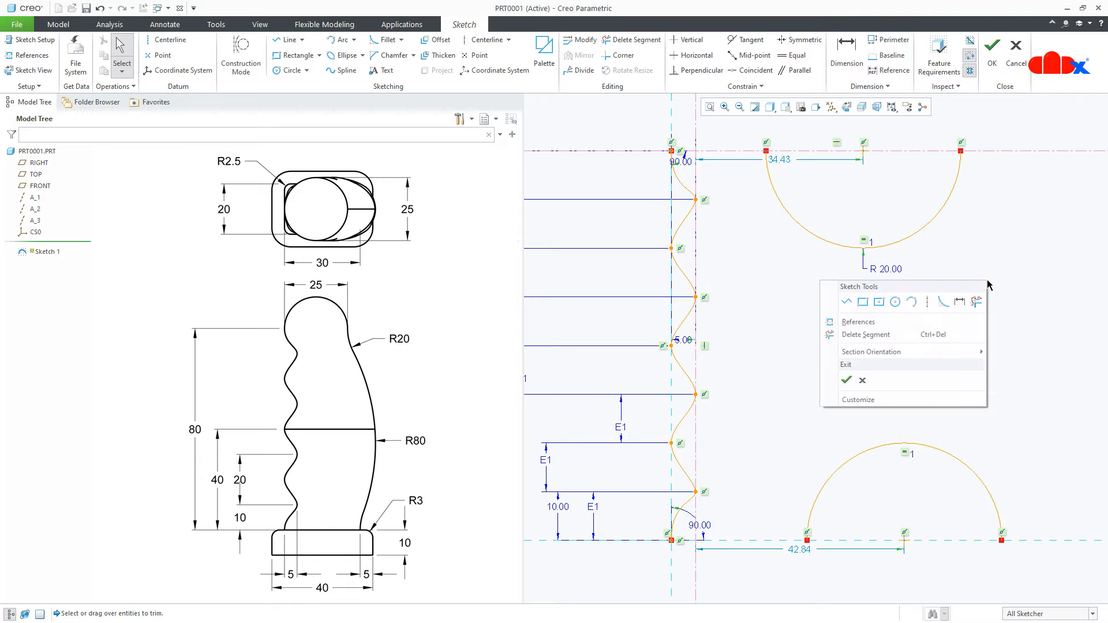
pyautogui.click(960, 302)
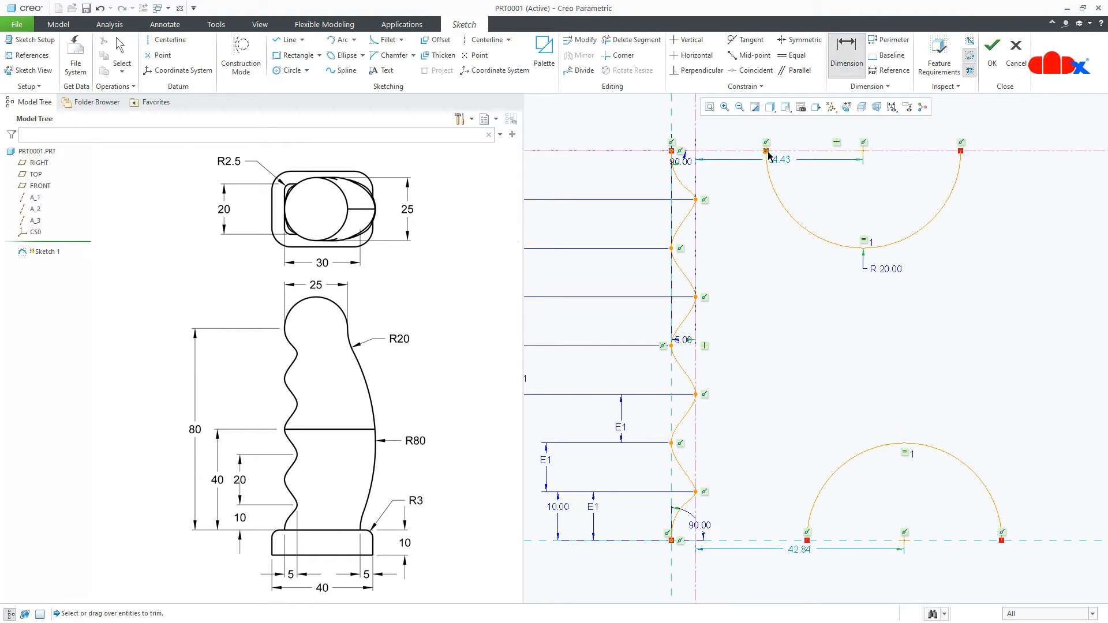
pyautogui.click(767, 151)
pyautogui.click(671, 151)
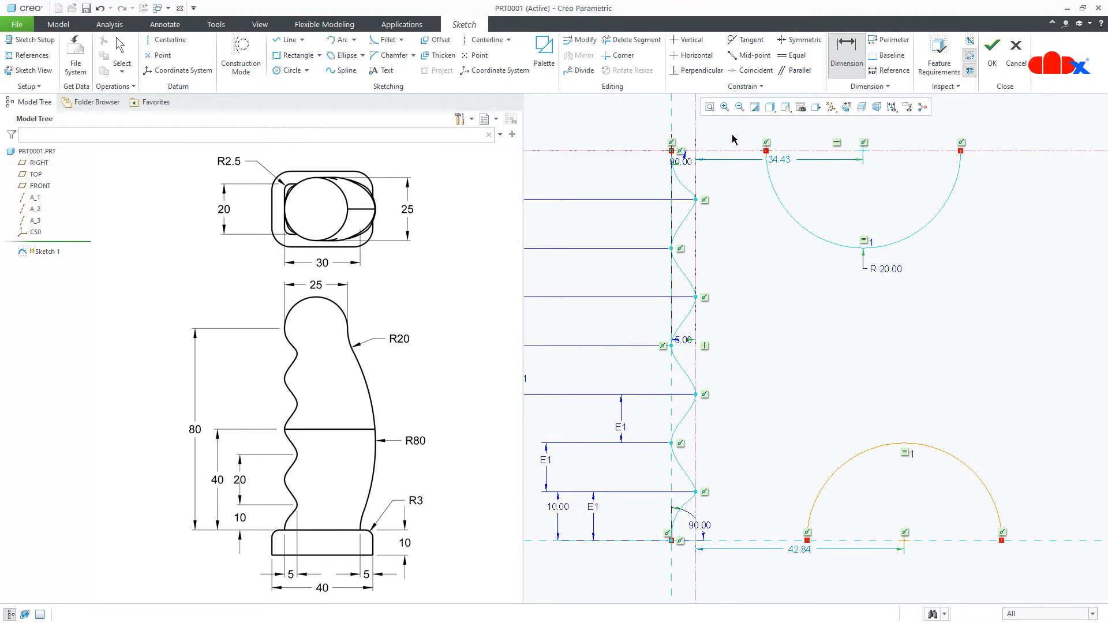
pyautogui.middleClick(735, 134)
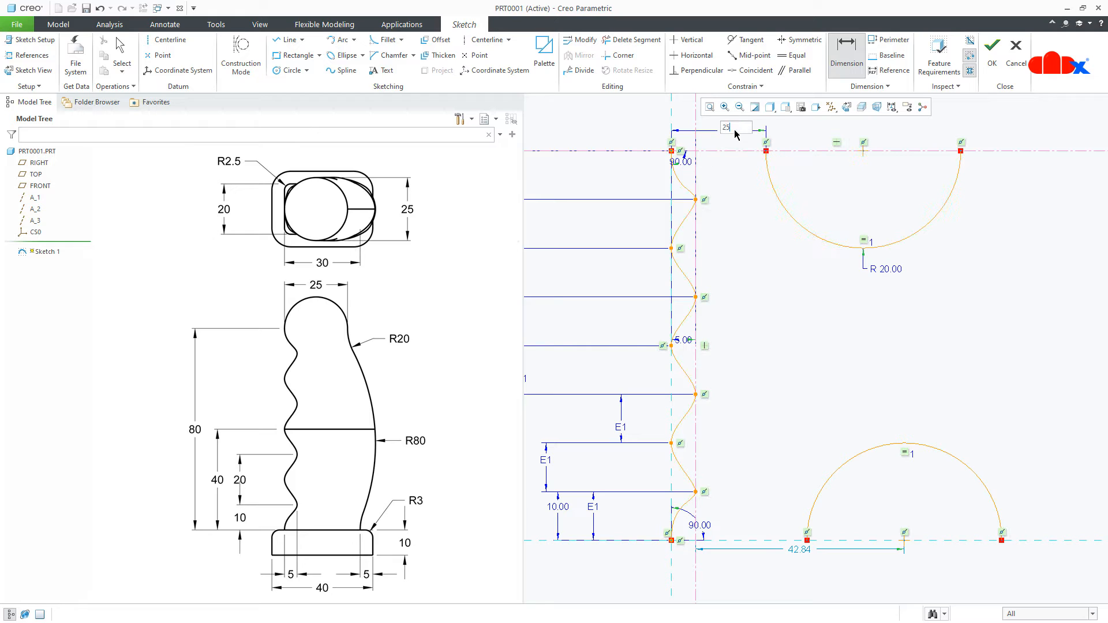
pyautogui.write('25')
pyautogui.press('Return')
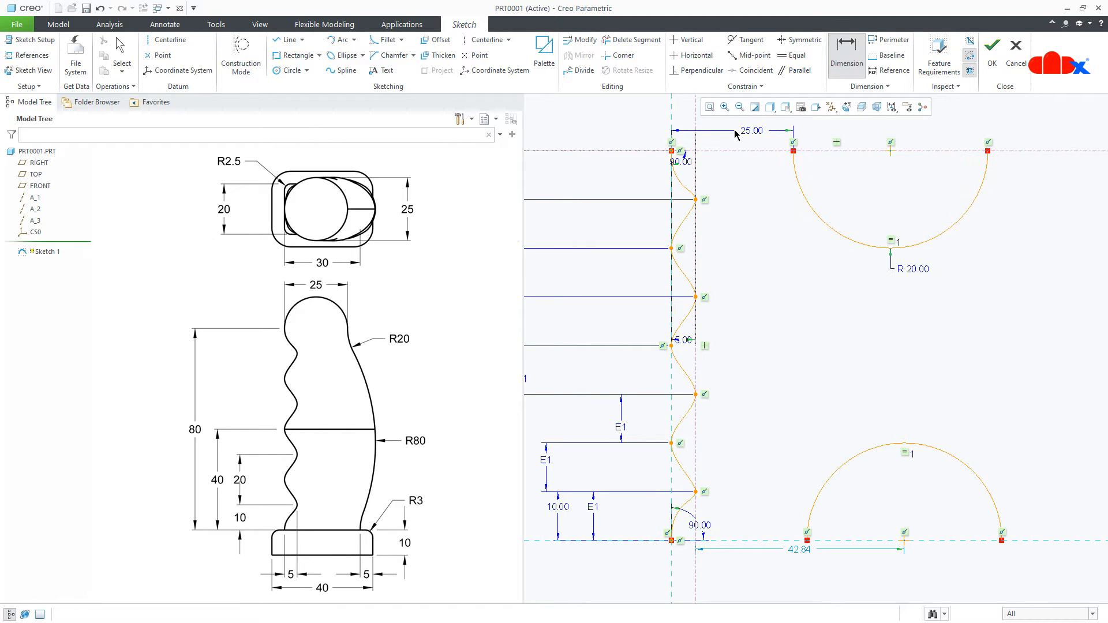
# - Dimension the lower arc's near endpoint 30 mm horizontally from the wavy spline's bottom endpoint
pyautogui.click(807, 543)
pyautogui.click(675, 548)
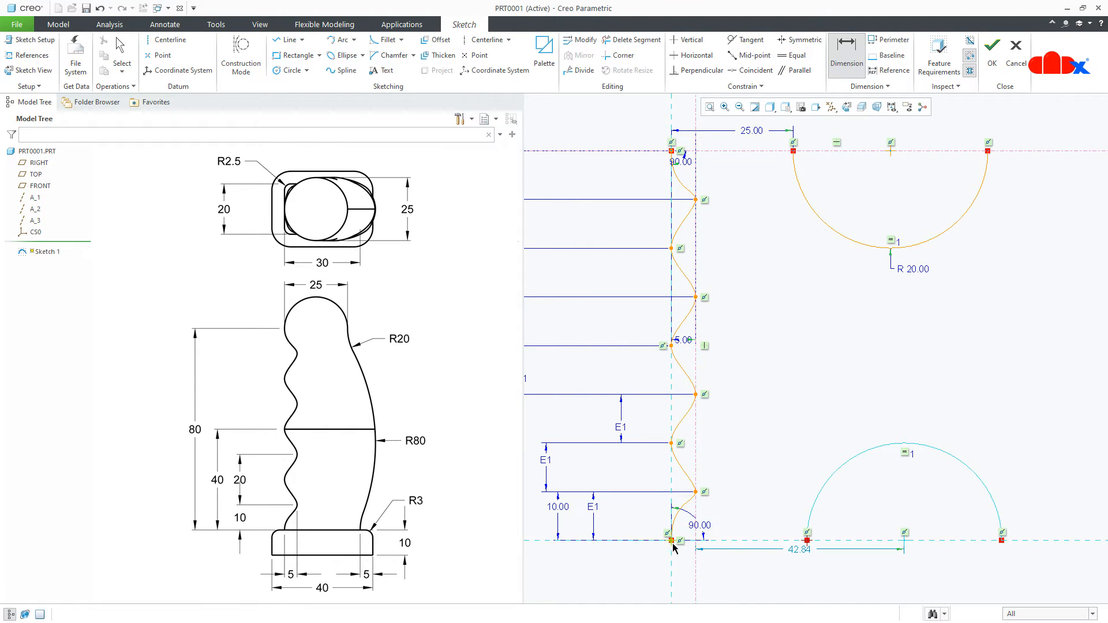
pyautogui.middleClick(740, 569)
pyautogui.write('30')
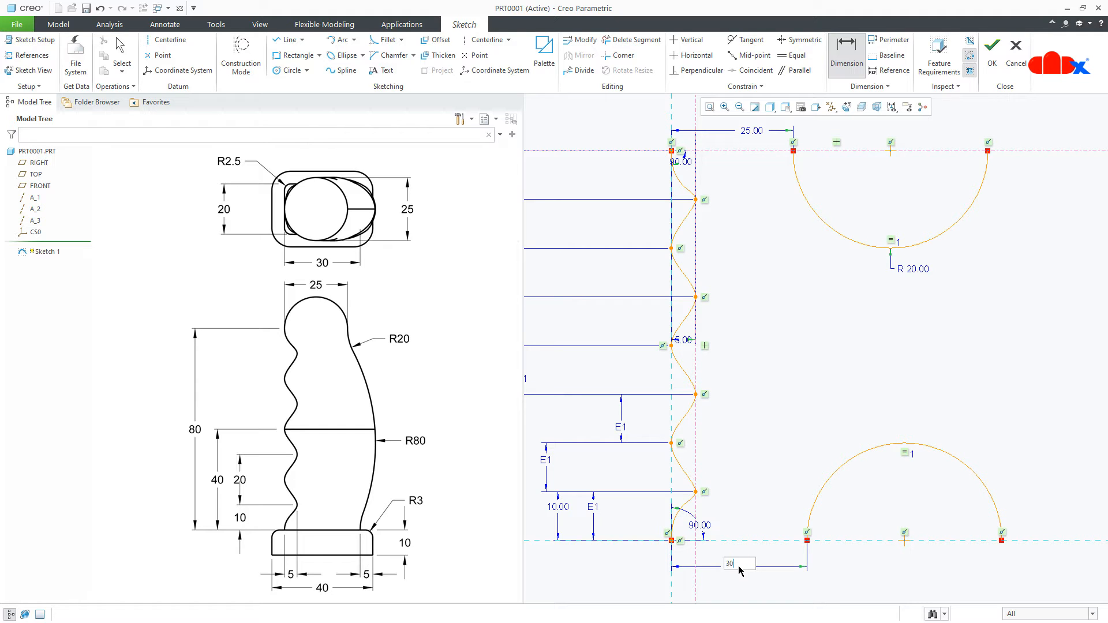
pyautogui.press('Return')
# - Draw a three-point arc of about 55 mm radius between the upper and lower arcs, bulging away from the wavy spline
pyautogui.rightClick(777, 324)
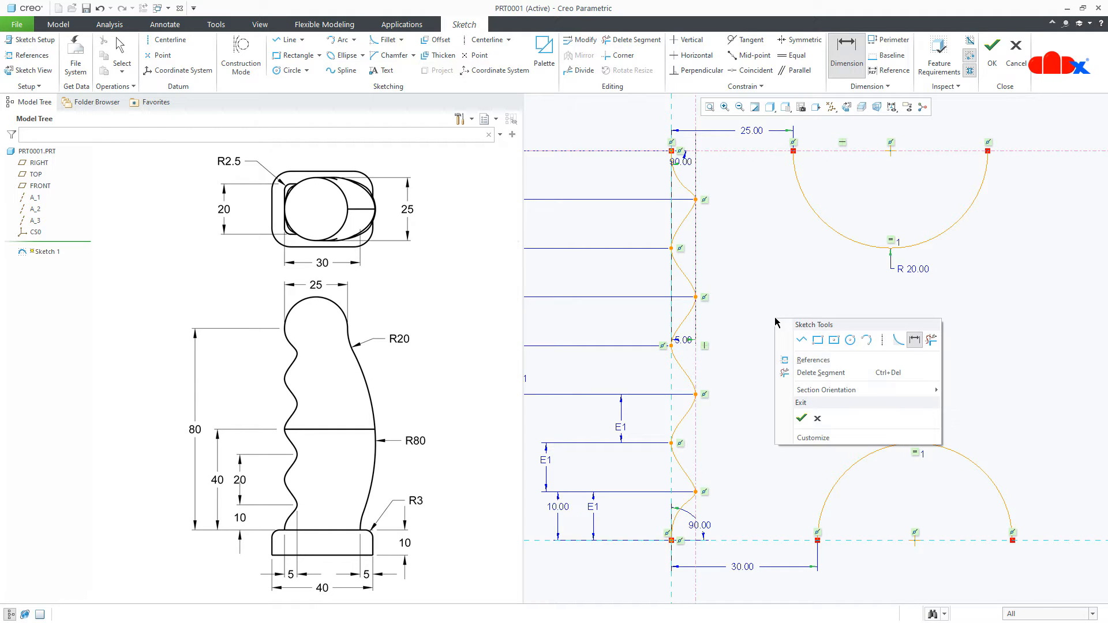
pyautogui.click(869, 344)
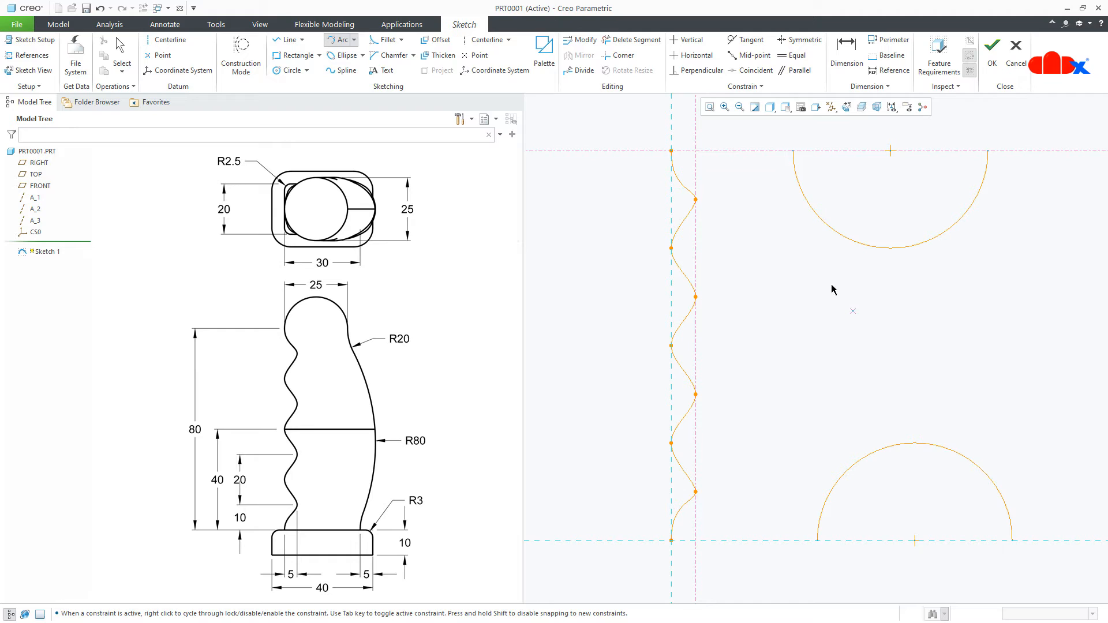
pyautogui.click(777, 191)
pyautogui.click(801, 523)
pyautogui.click(847, 408)
pyautogui.middleClick(920, 379)
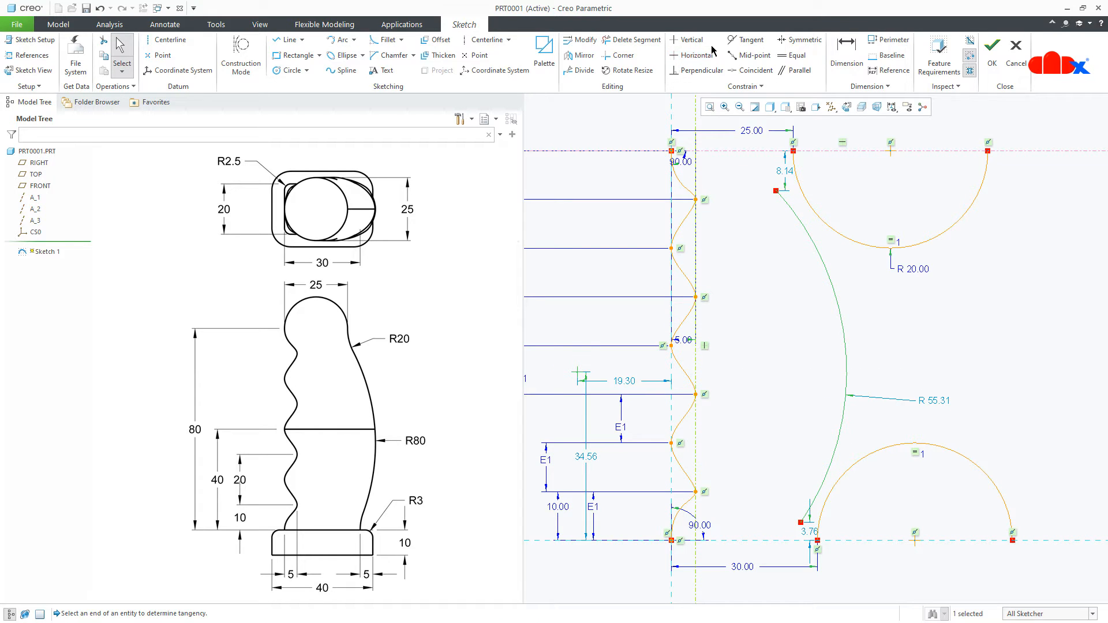
# - Make the large connecting arc tangent to both the upper and lower arcs
pyautogui.click(746, 39)
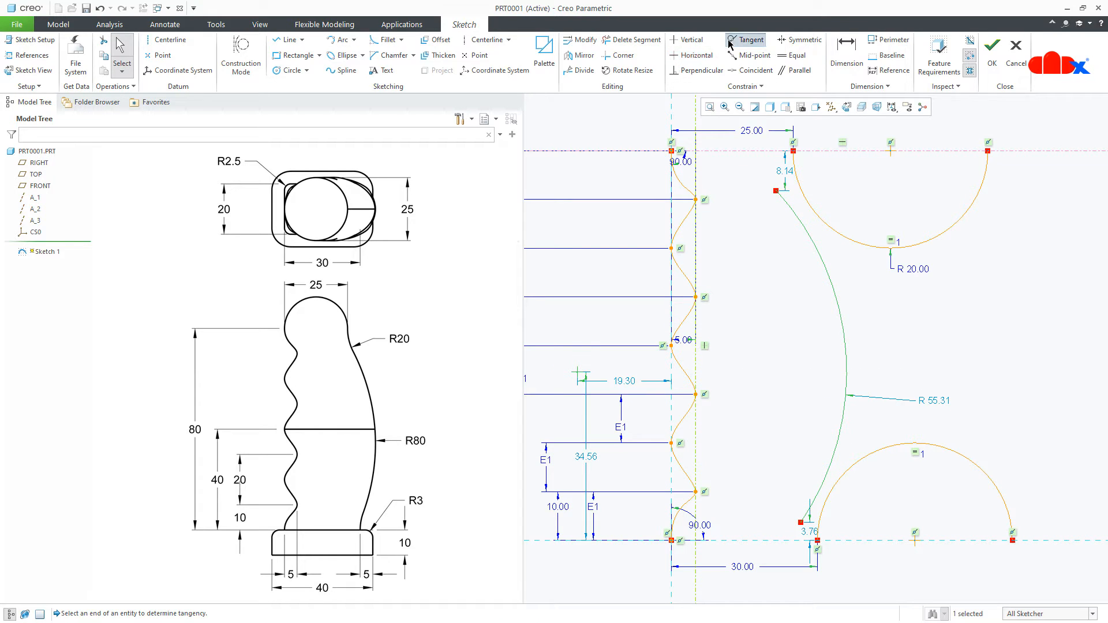
pyautogui.click(812, 211)
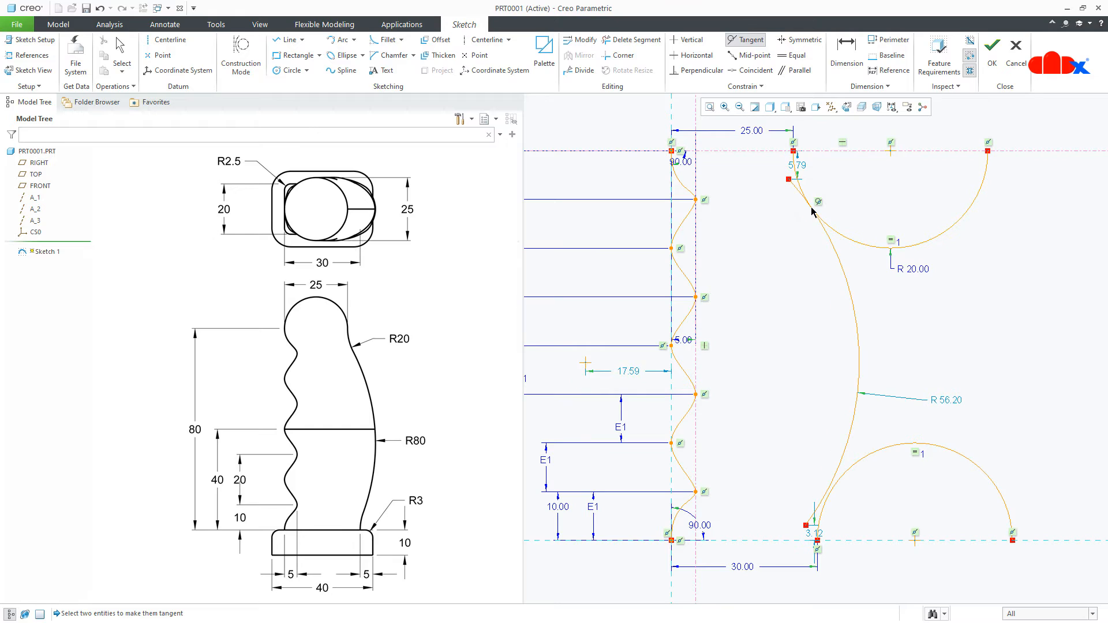
pyautogui.click(843, 487)
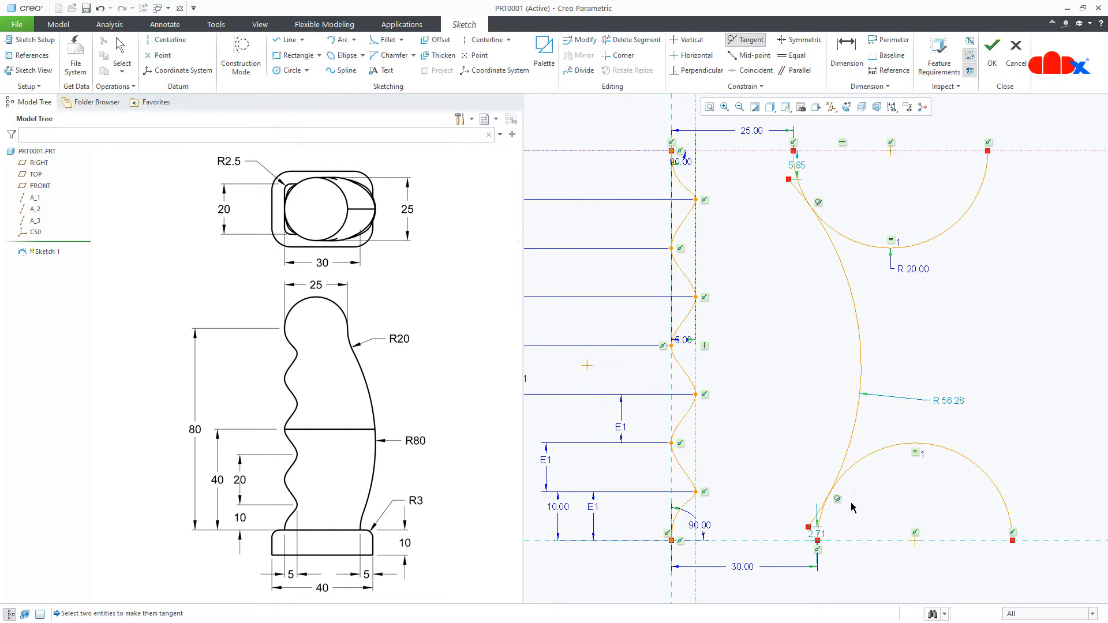
pyautogui.middleClick(855, 508)
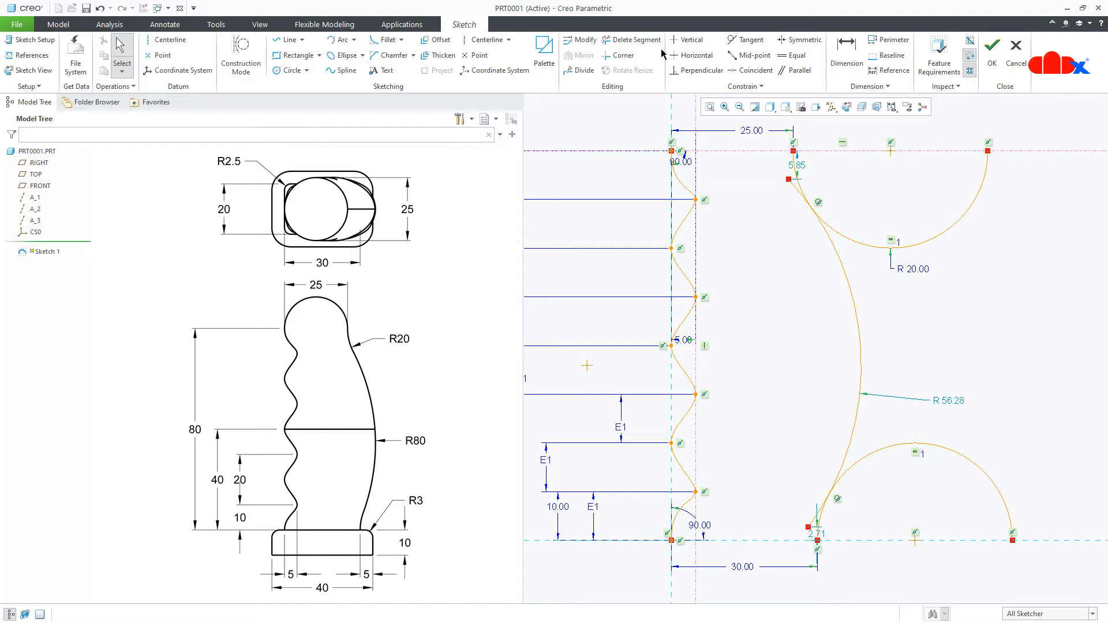
# - Trim the excess of both R20 arcs and the large arc's overhanging ends beyond the tangent points
pyautogui.click(637, 40)
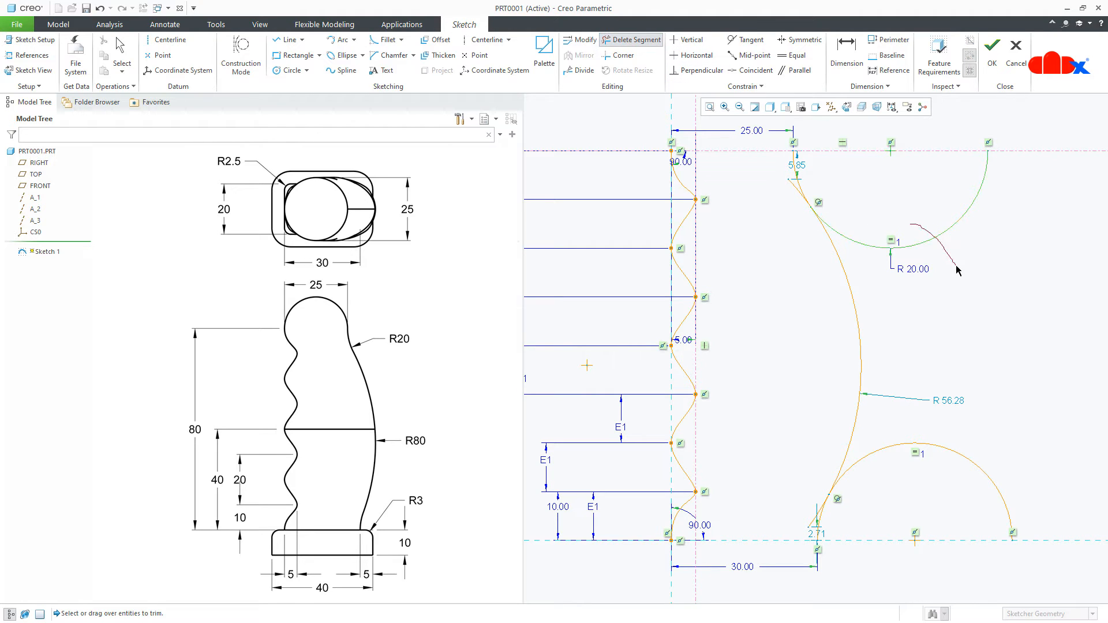
pyautogui.click(952, 226)
pyautogui.moveTo(980, 357); pyautogui.dragTo(977, 499)
pyautogui.scroll(-3, 814, 523)
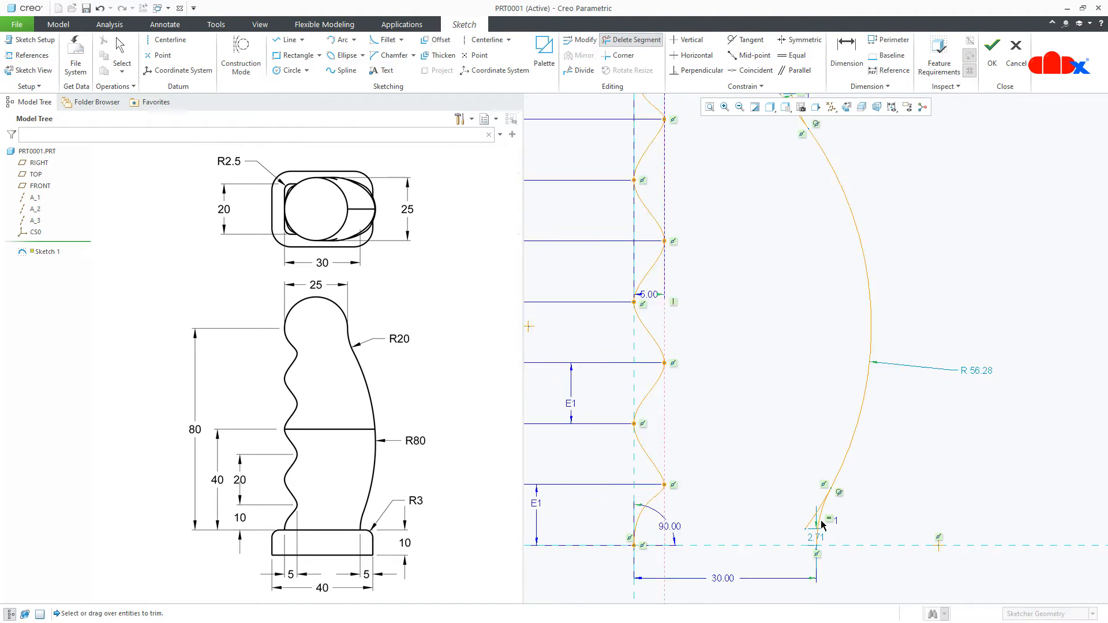
pyautogui.scroll(2, 814, 522)
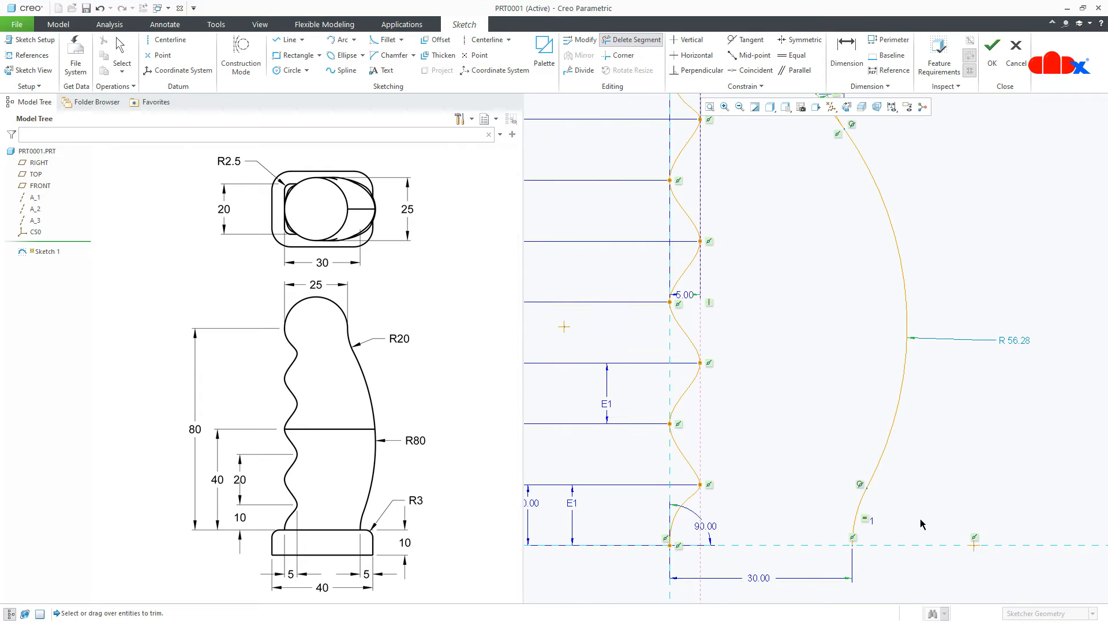
pyautogui.scroll(-3, 866, 235)
pyautogui.scroll(-2, 855, 309)
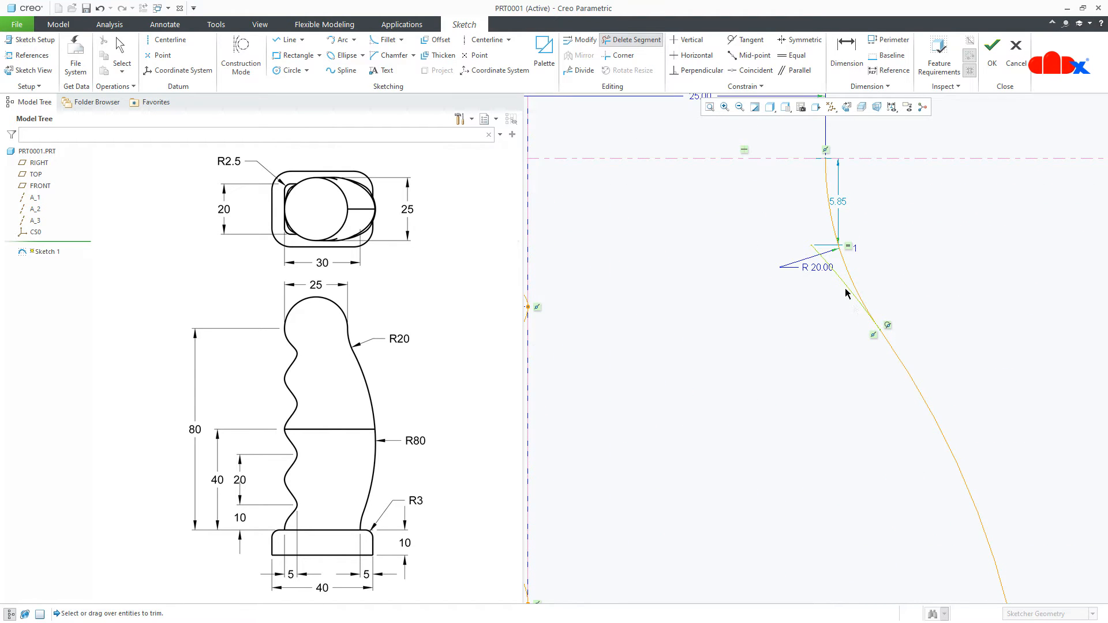
pyautogui.click(845, 293)
pyautogui.middleClick(942, 360)
# - Set the large arc's radius to 80 mm and accept the sketch
pyautogui.scroll(3, 767, 359)
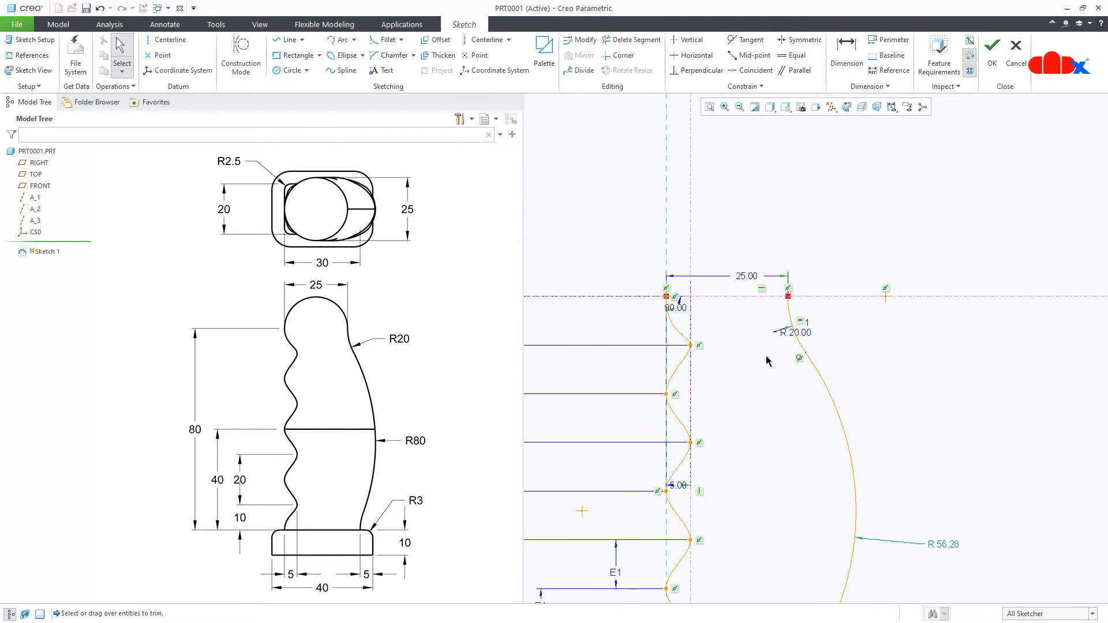
pyautogui.scroll(3, 773, 376)
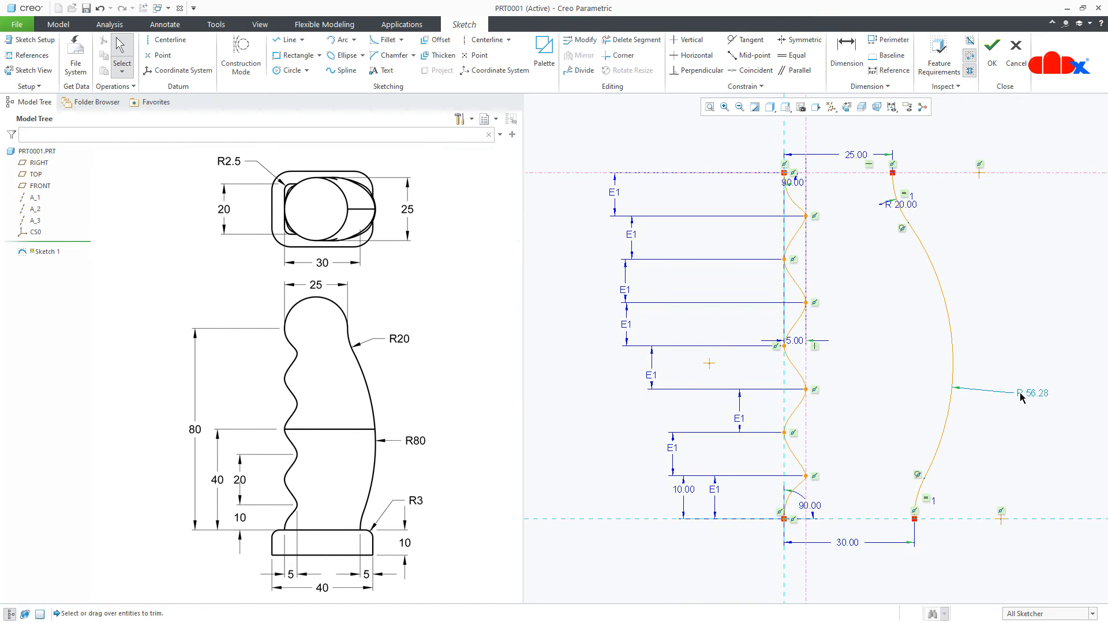
pyautogui.doubleClick(1028, 395)
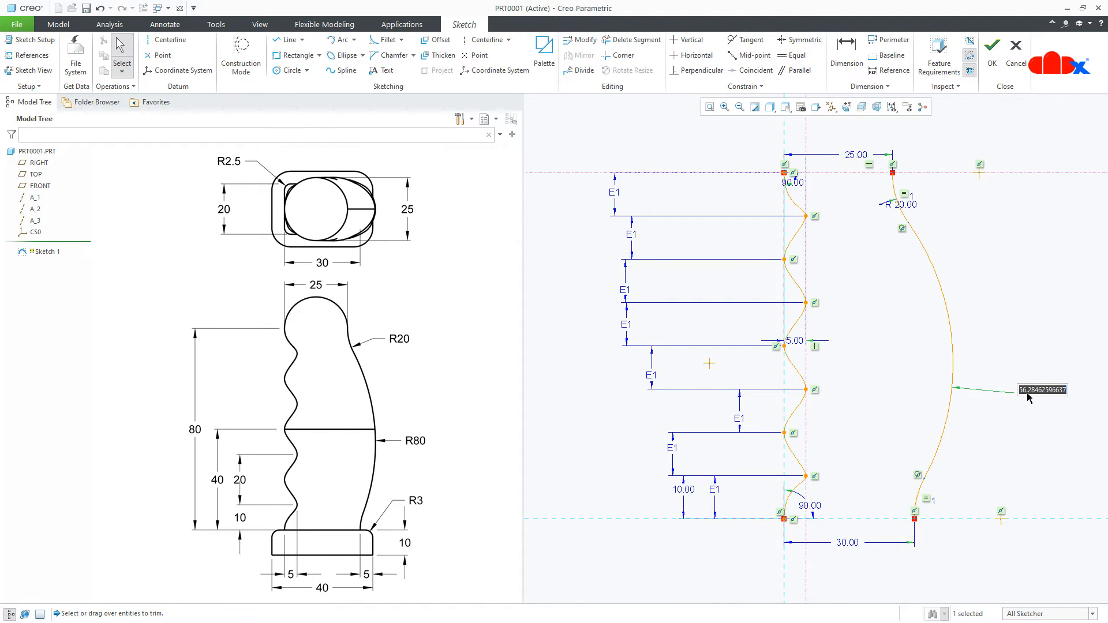
pyautogui.write('80')
pyautogui.press('Return')
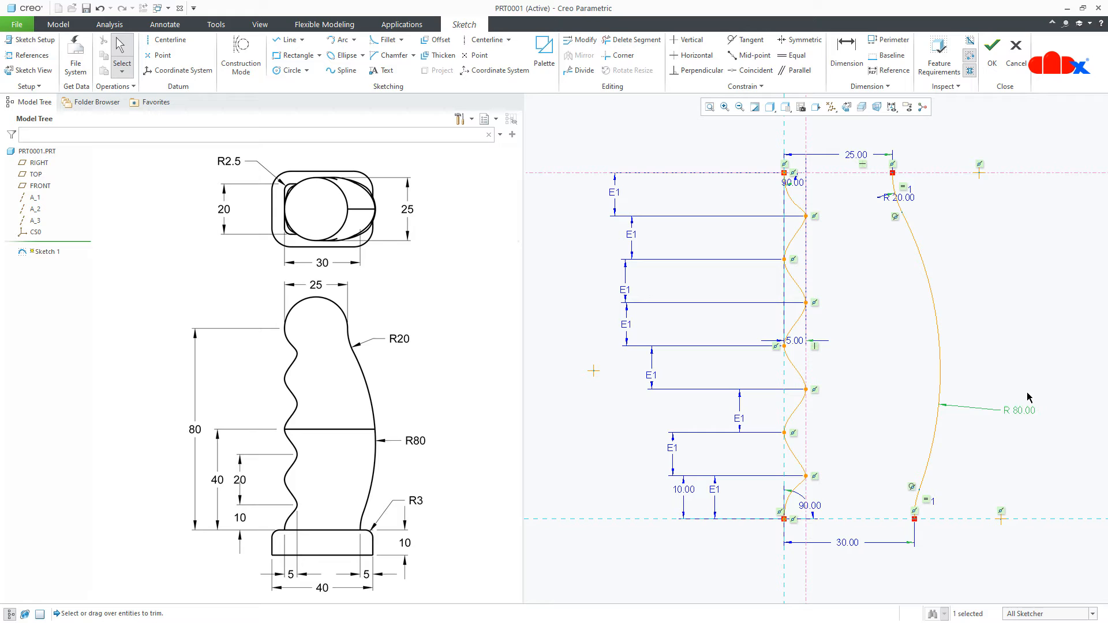
pyautogui.click(983, 493)
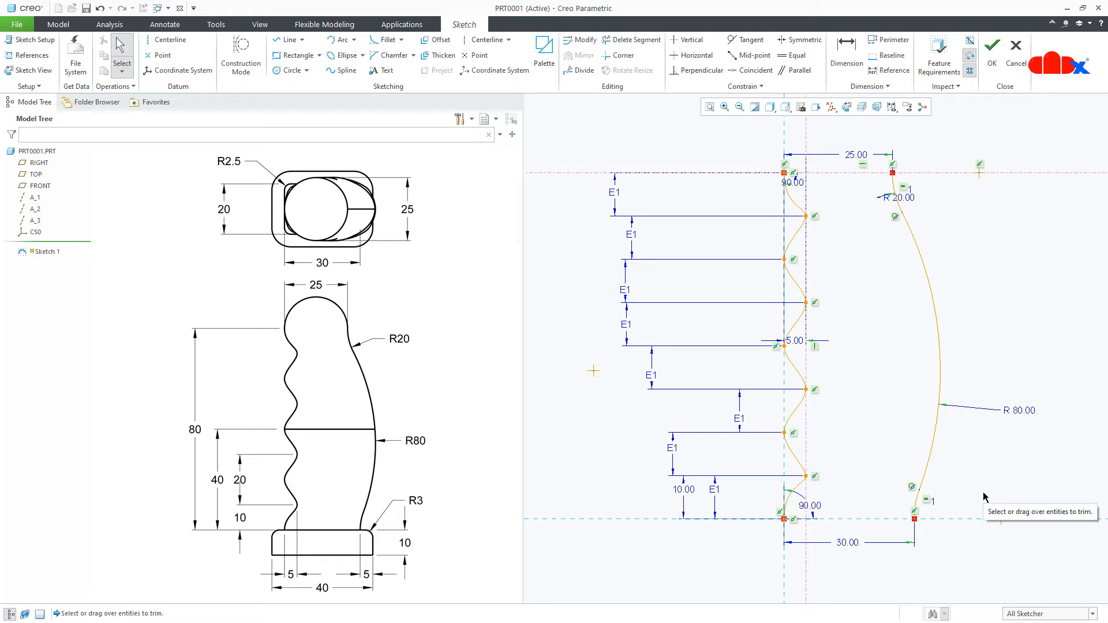
pyautogui.click(992, 52)
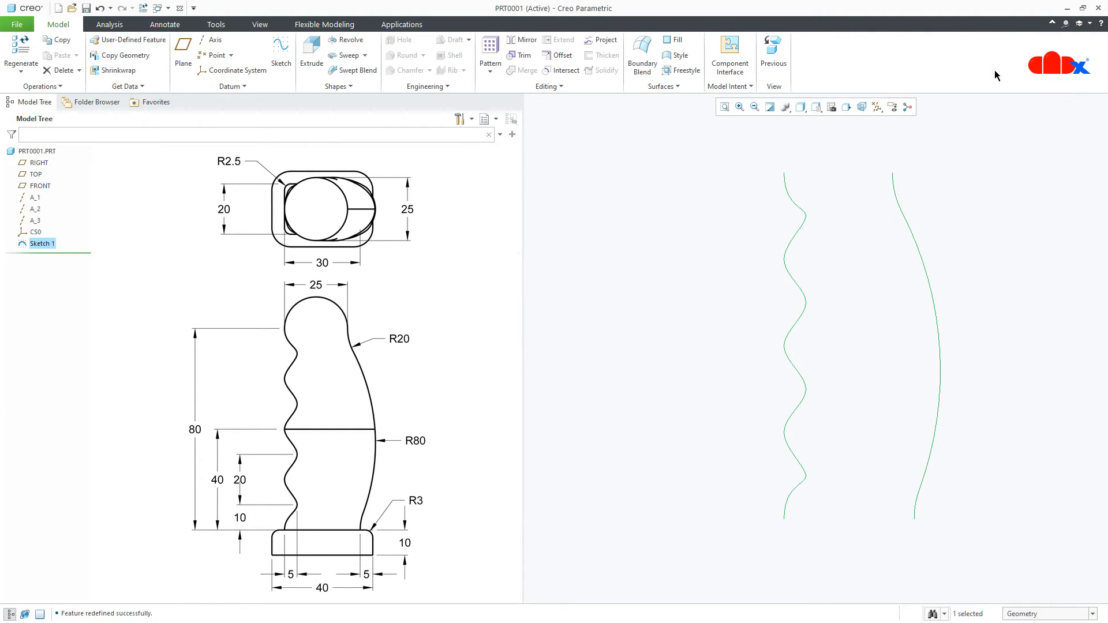
pyautogui.click(1038, 390)
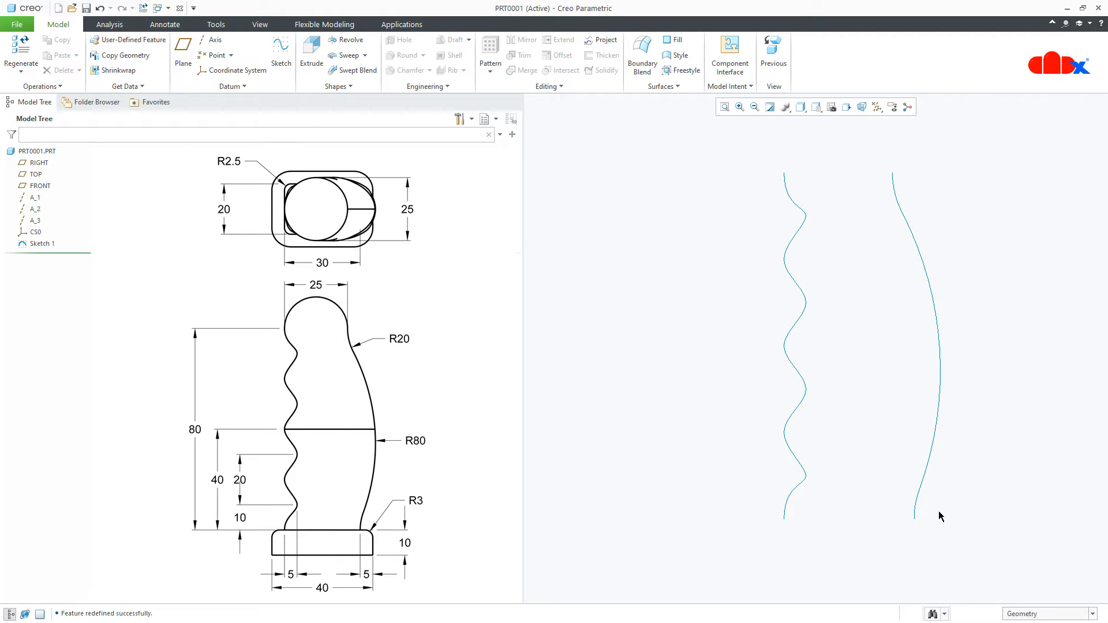
# - Show the datum planes and start a new sketch on the TOP plane
pyautogui.moveTo(940, 516); pyautogui.dragTo(944, 518, button='middle')
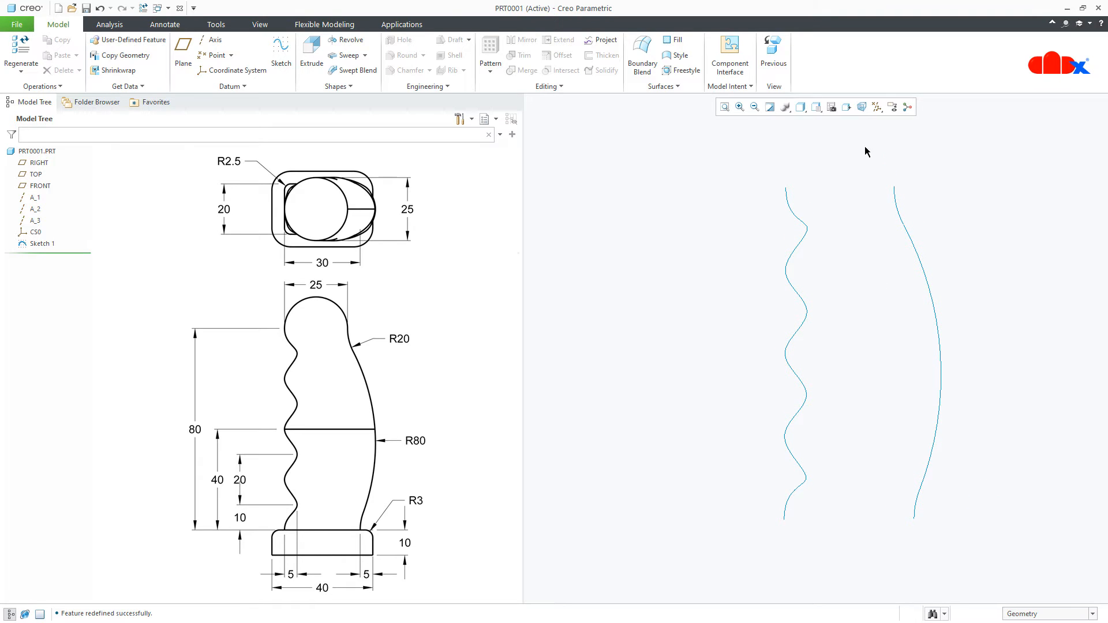
pyautogui.click(878, 107)
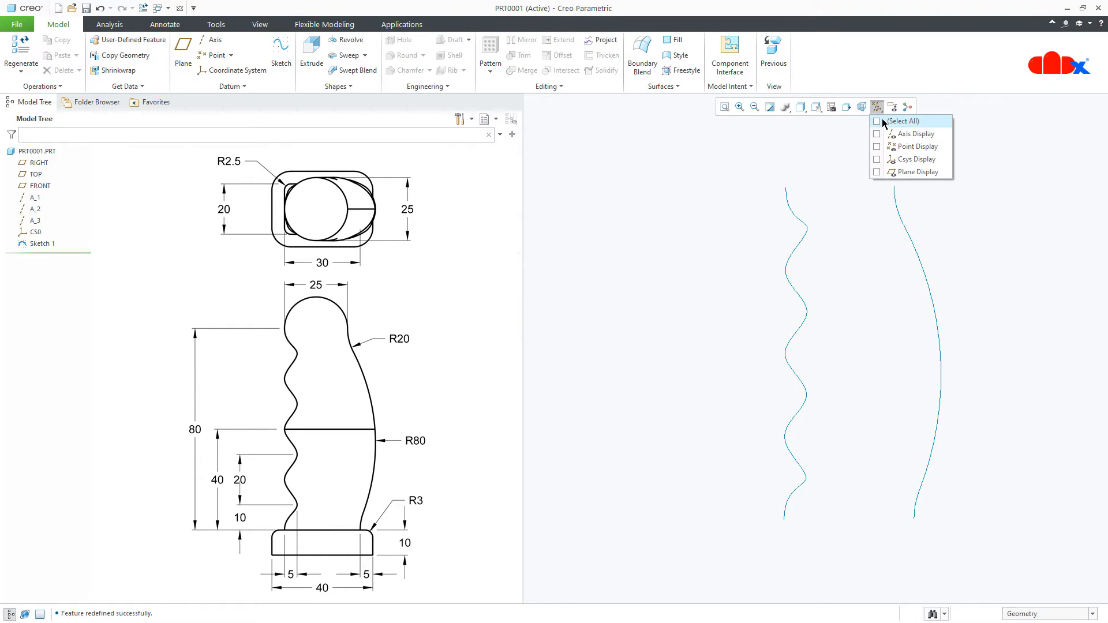
pyautogui.click(878, 172)
pyautogui.click(946, 554)
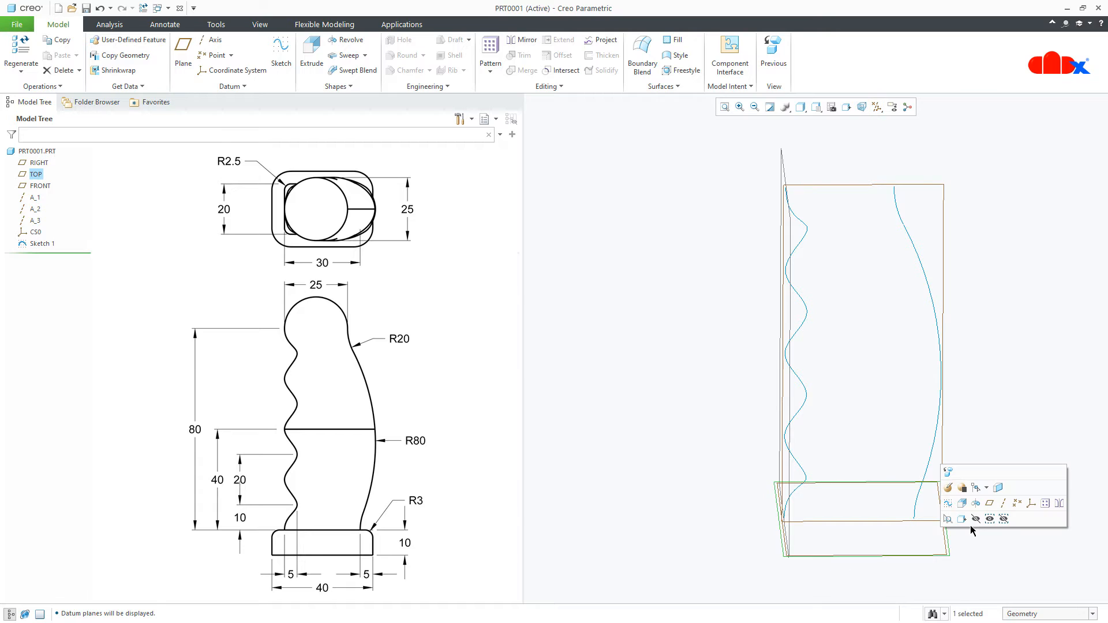
pyautogui.click(948, 506)
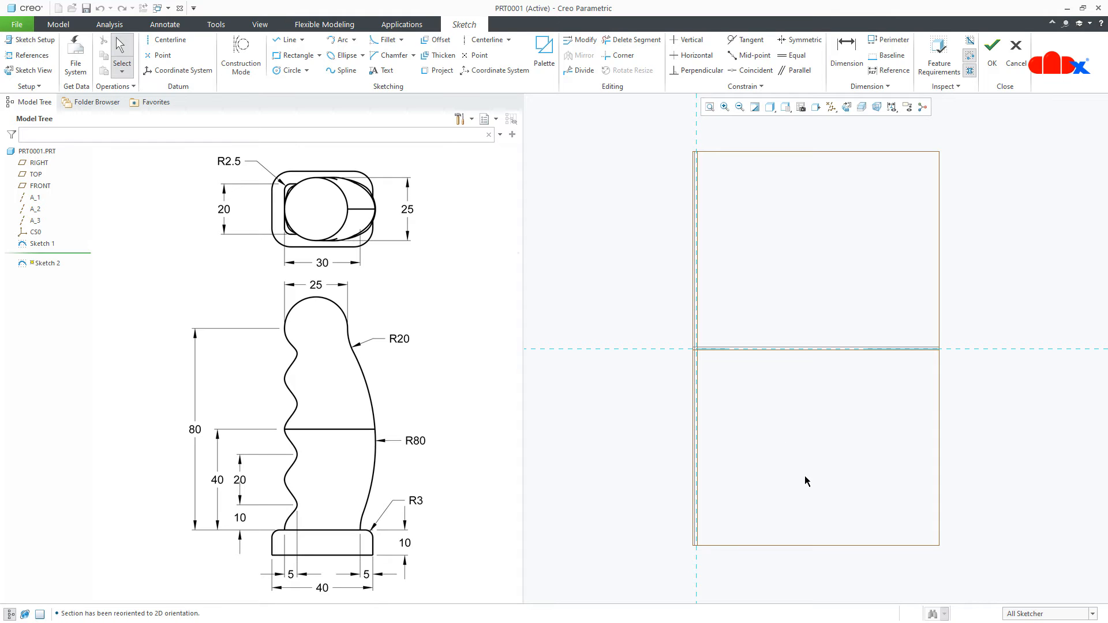
# - Tilt the sketch into a 3D view and hide the datum planes
pyautogui.moveTo(805, 477)
pyautogui.mouseDown(button='middle')
pyautogui.moveTo(829, 472)
pyautogui.moveTo(834, 434)
pyautogui.mouseUp(button='middle')
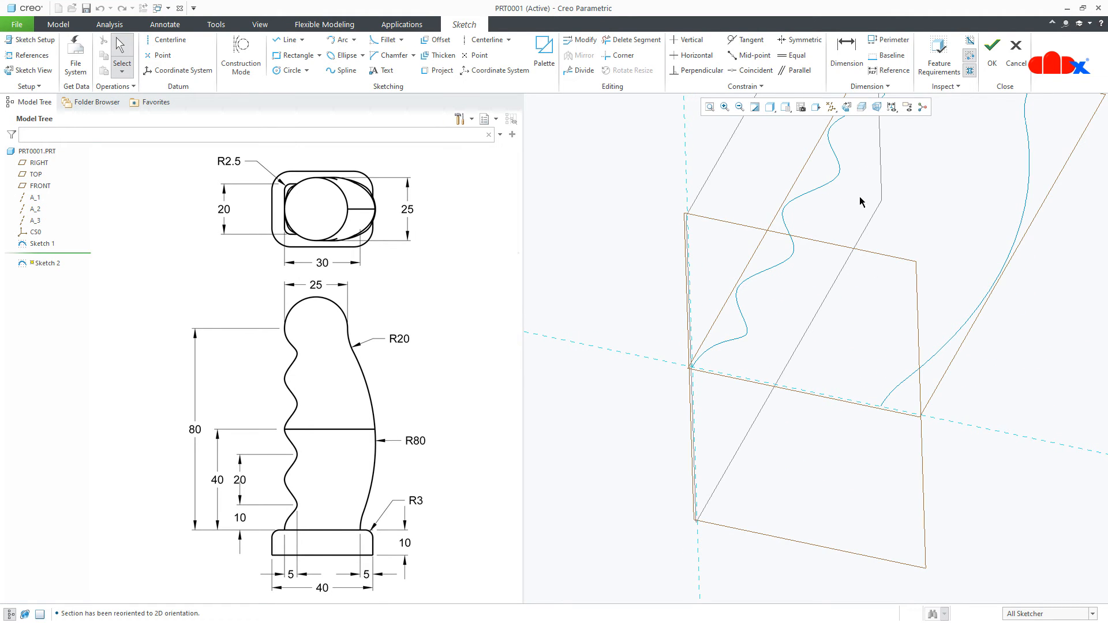
pyautogui.click(832, 106)
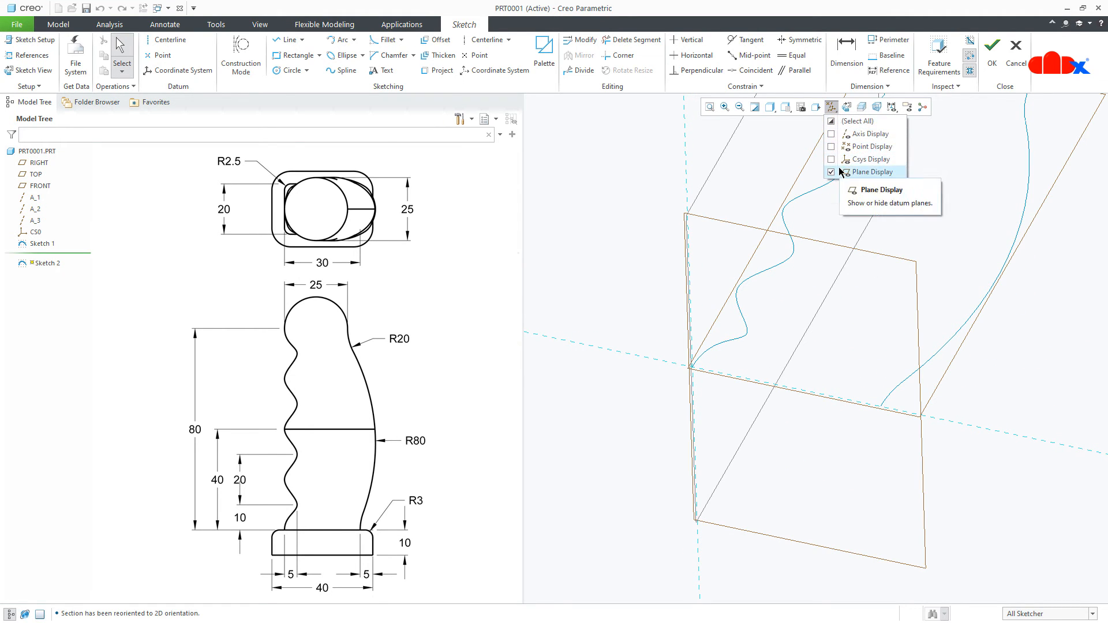
pyautogui.click(841, 172)
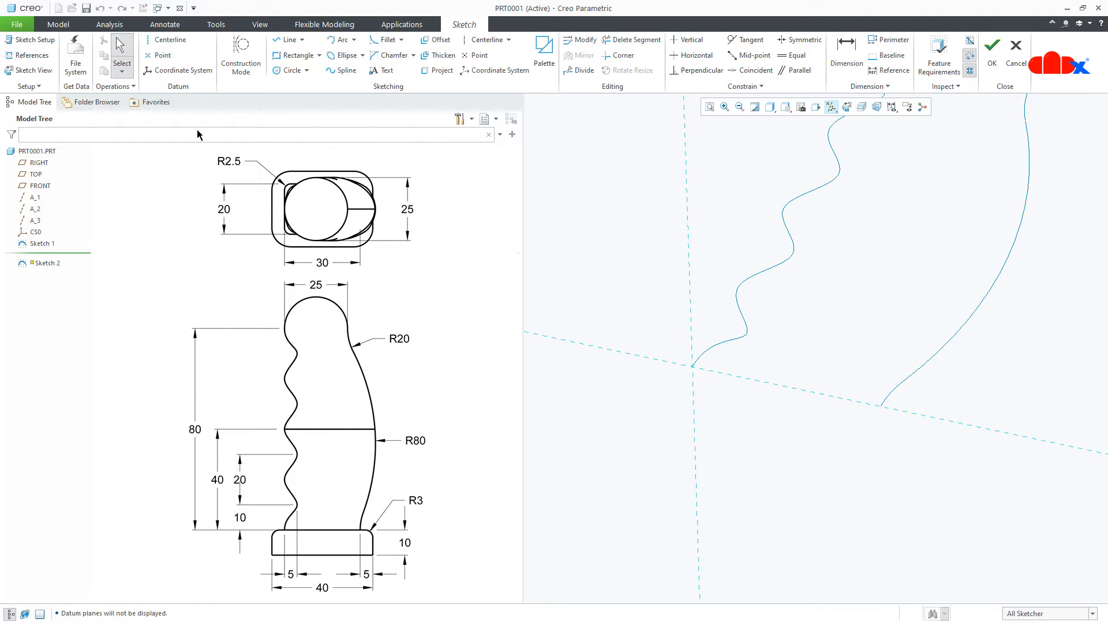
# - Add the lower endpoints of the curved profile and the wavy spline as sketch references
pyautogui.click(29, 55)
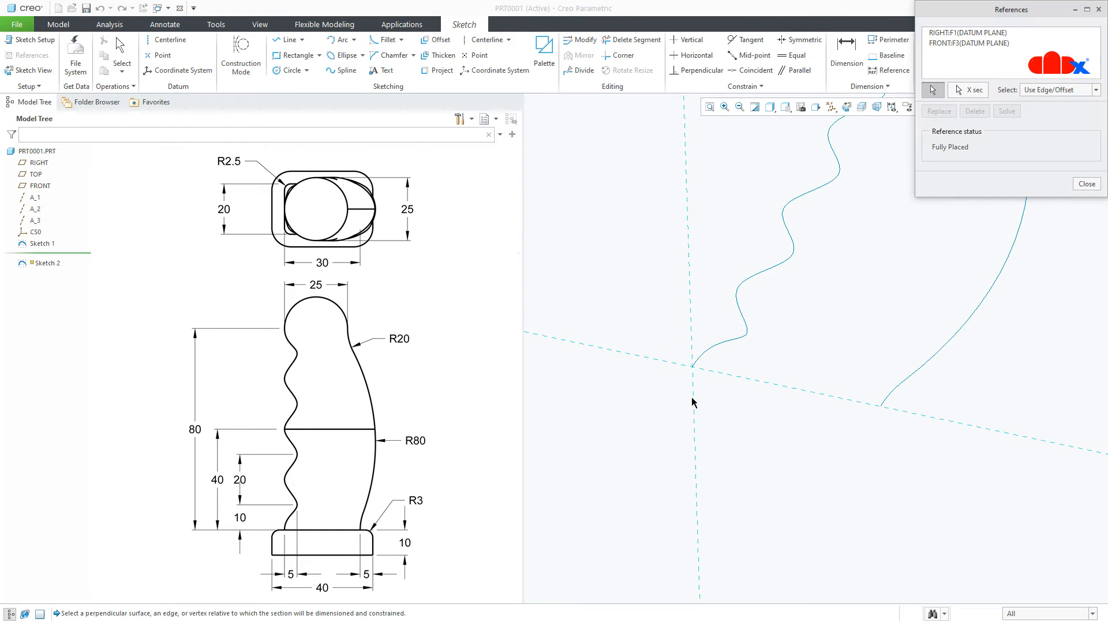
pyautogui.click(881, 407)
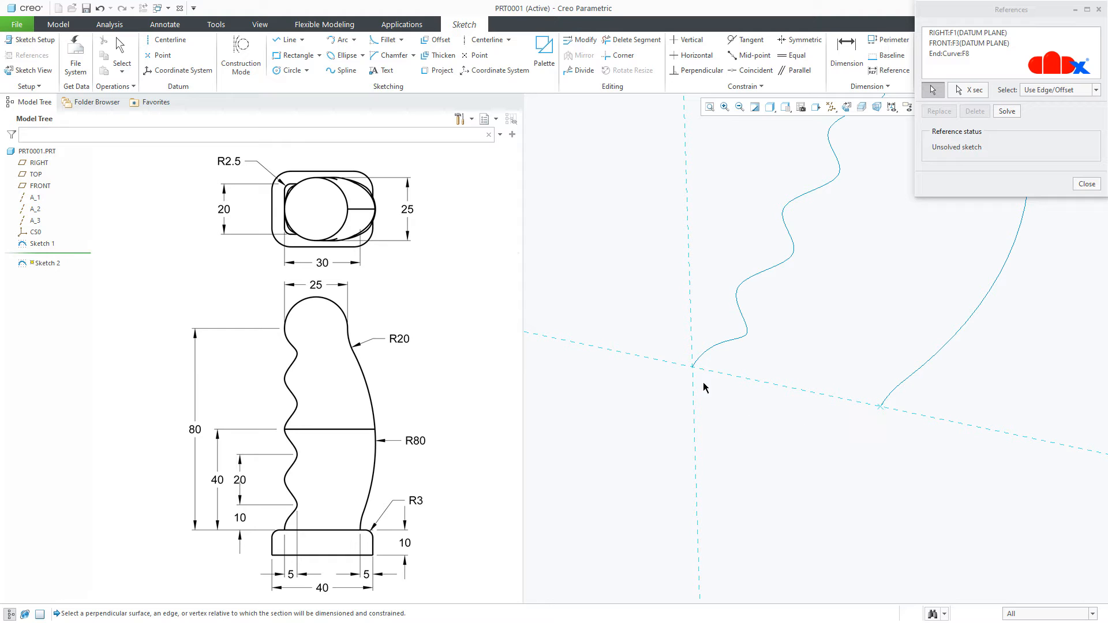
pyautogui.click(693, 367)
pyautogui.middleClick(791, 454)
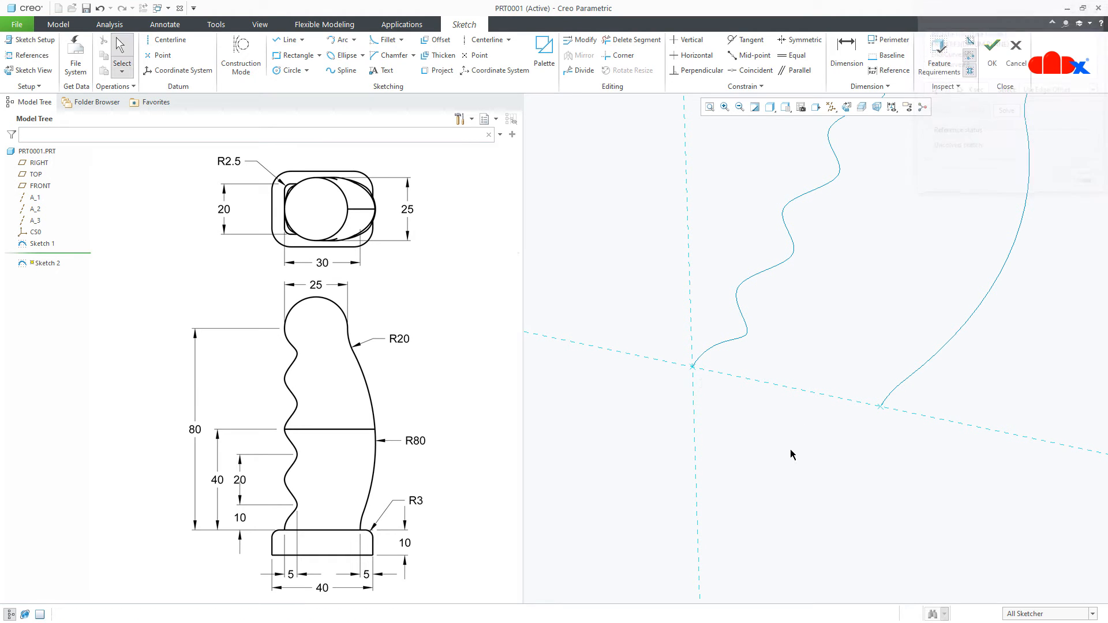
# - Insert a rounded rectangle from the sketcher palette's shapes below the horizontal reference of the TOP sketch
pyautogui.click(857, 110)
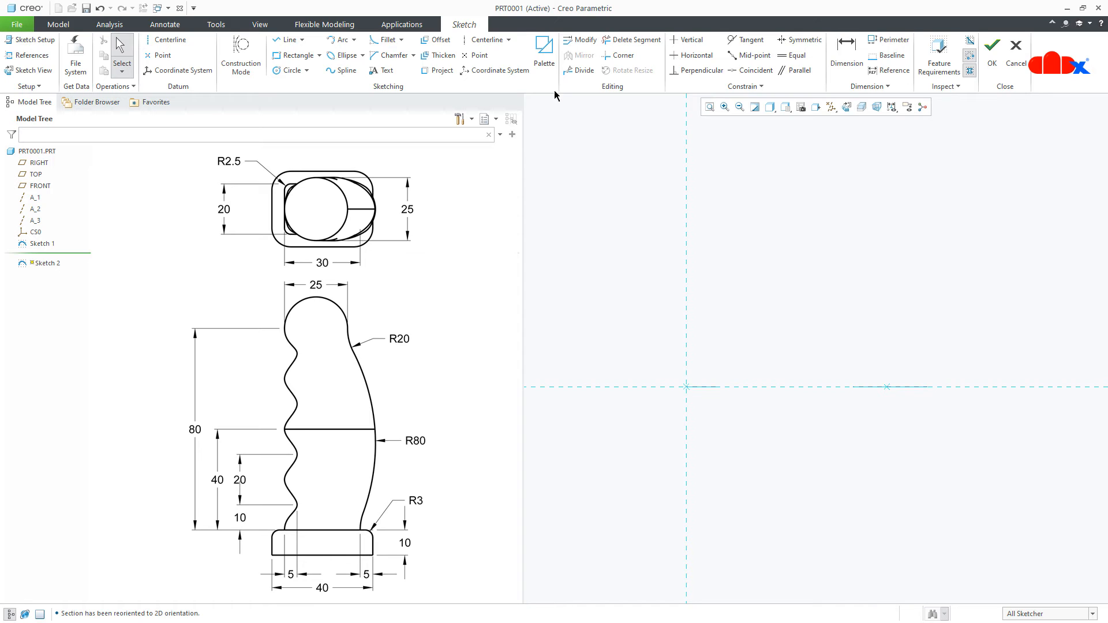
pyautogui.click(545, 51)
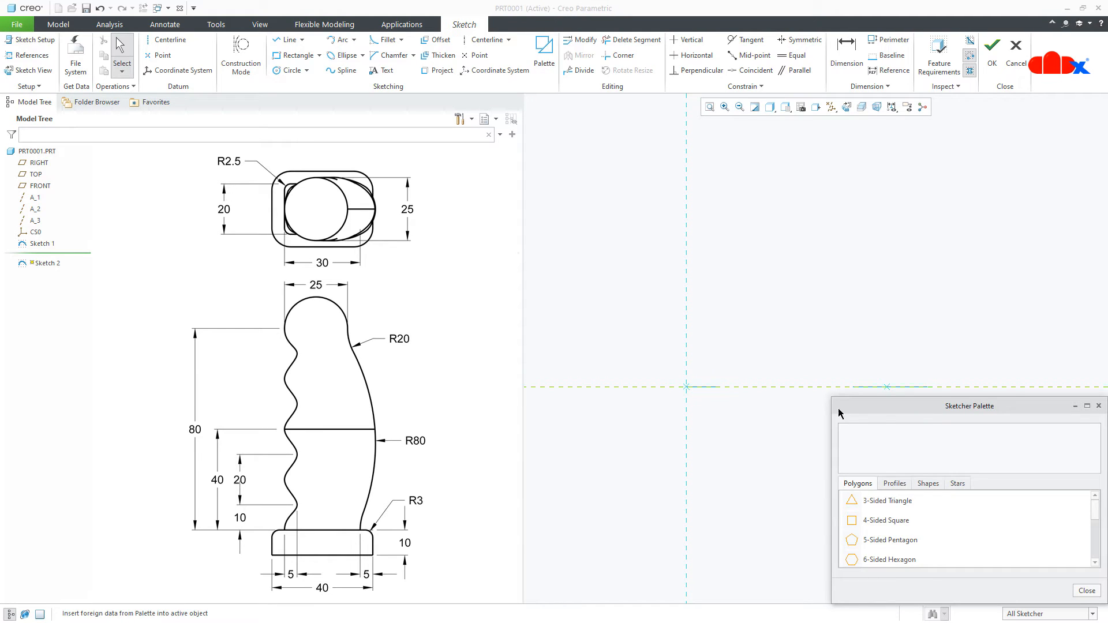
pyautogui.click(895, 483)
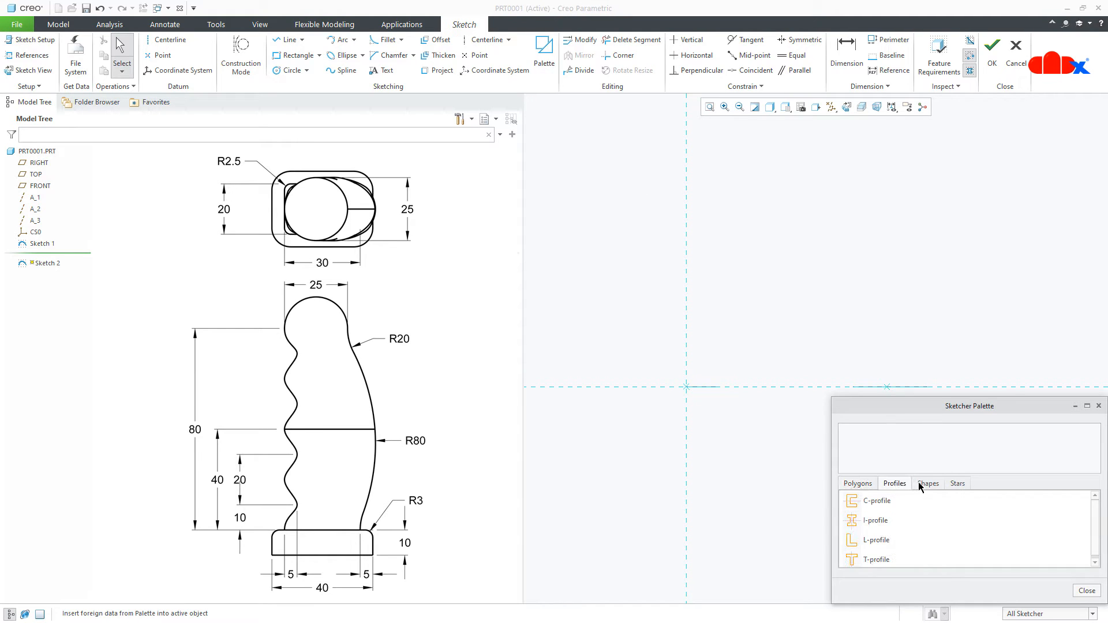
pyautogui.click(922, 485)
pyautogui.scroll(-1, 936, 521)
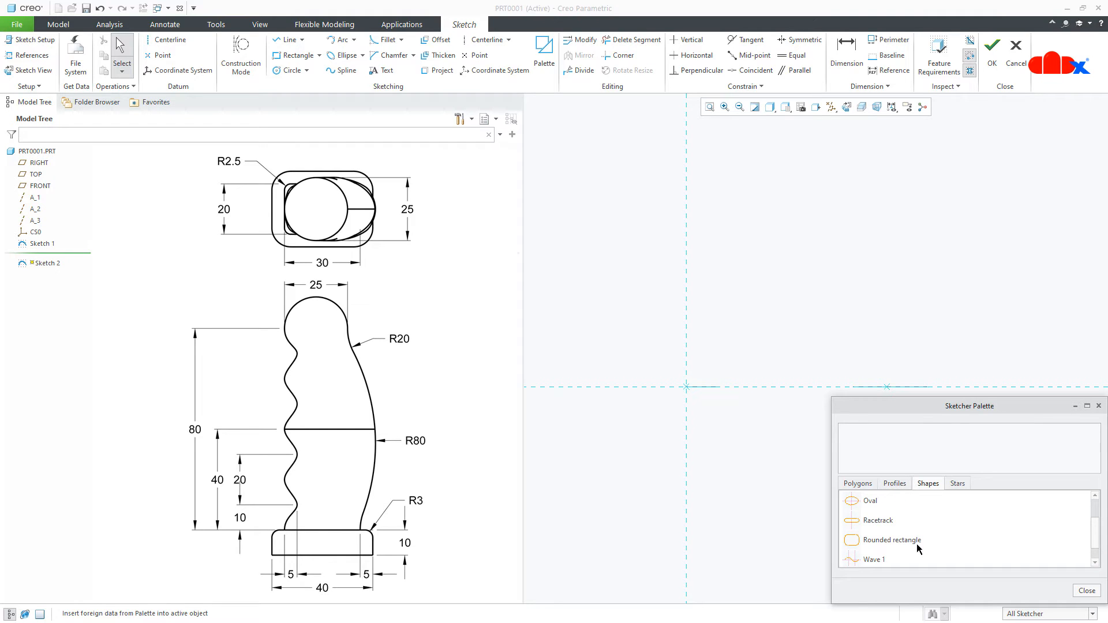
pyautogui.doubleClick(885, 541)
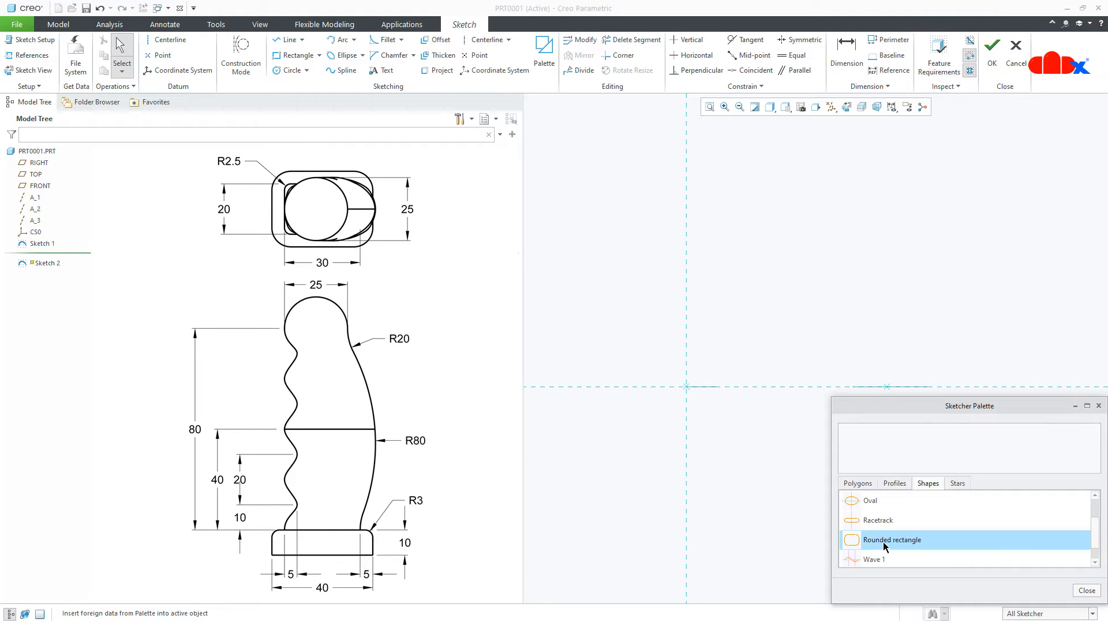
pyautogui.click(748, 473)
pyautogui.click(1087, 591)
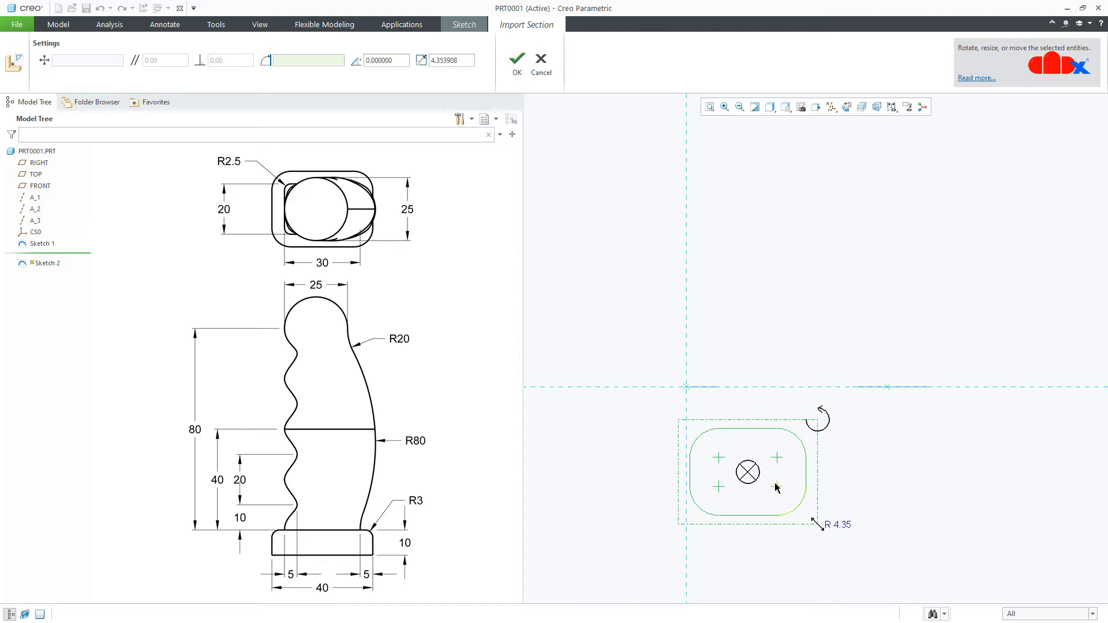
# - Centre the imported rounded rectangle on the horizontal reference between the two endpoints, set its scaling factor to 5 and accept the import
pyautogui.moveTo(748, 472); pyautogui.dragTo(772, 388)
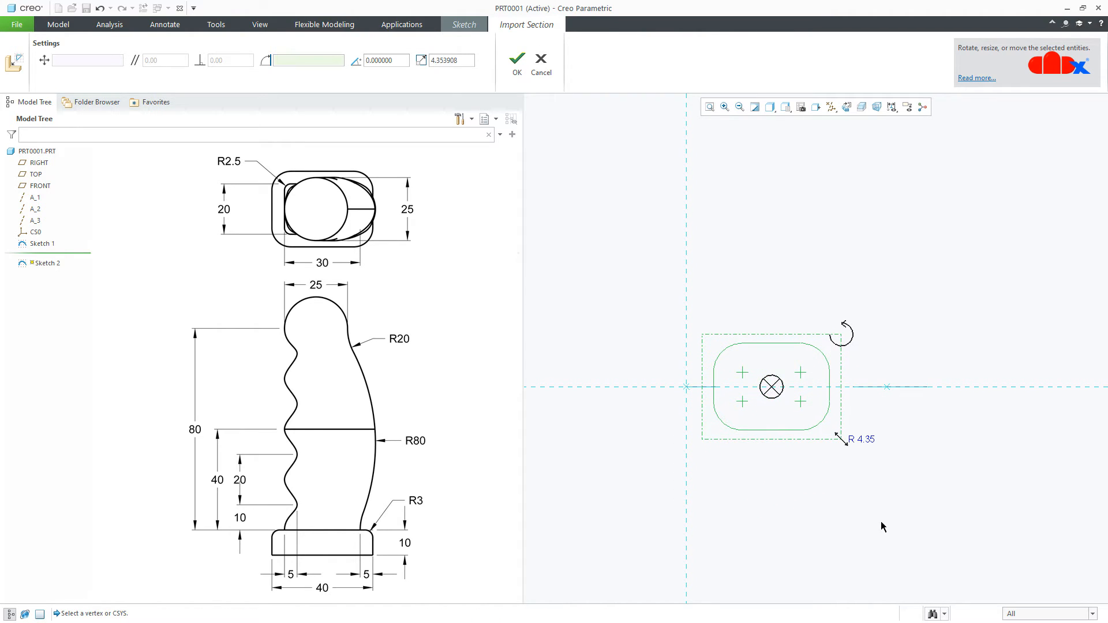
pyautogui.click(469, 62)
pyautogui.write('5')
pyautogui.press('Return')
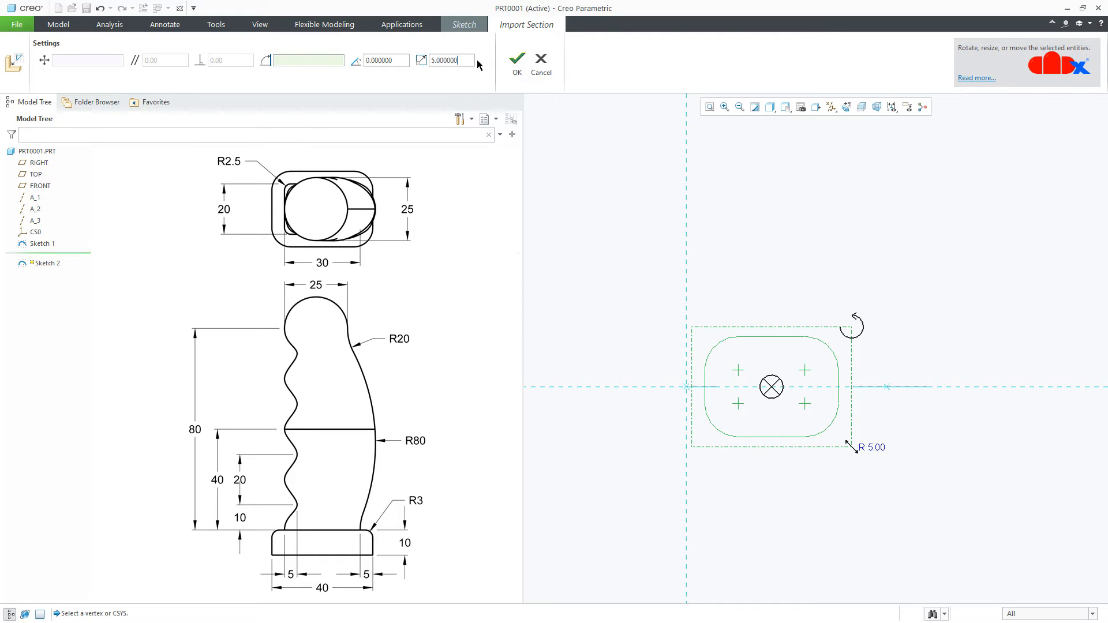
pyautogui.click(517, 62)
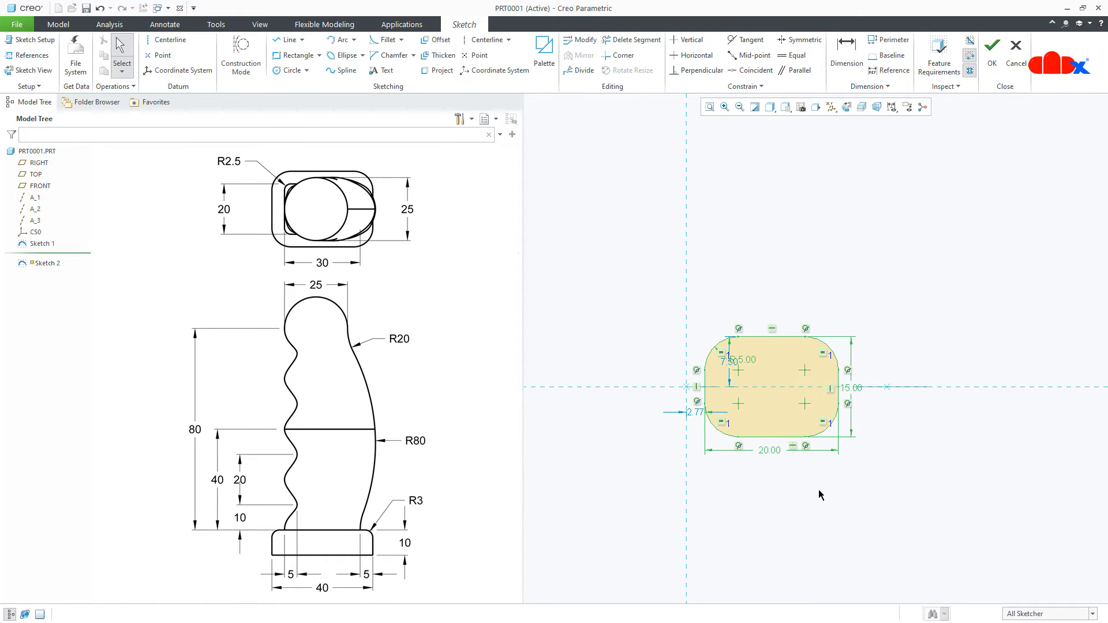
# - Make the rounded rectangle's left side coincident with the vertical reference
pyautogui.scroll(-2, 820, 495)
pyautogui.click(756, 109)
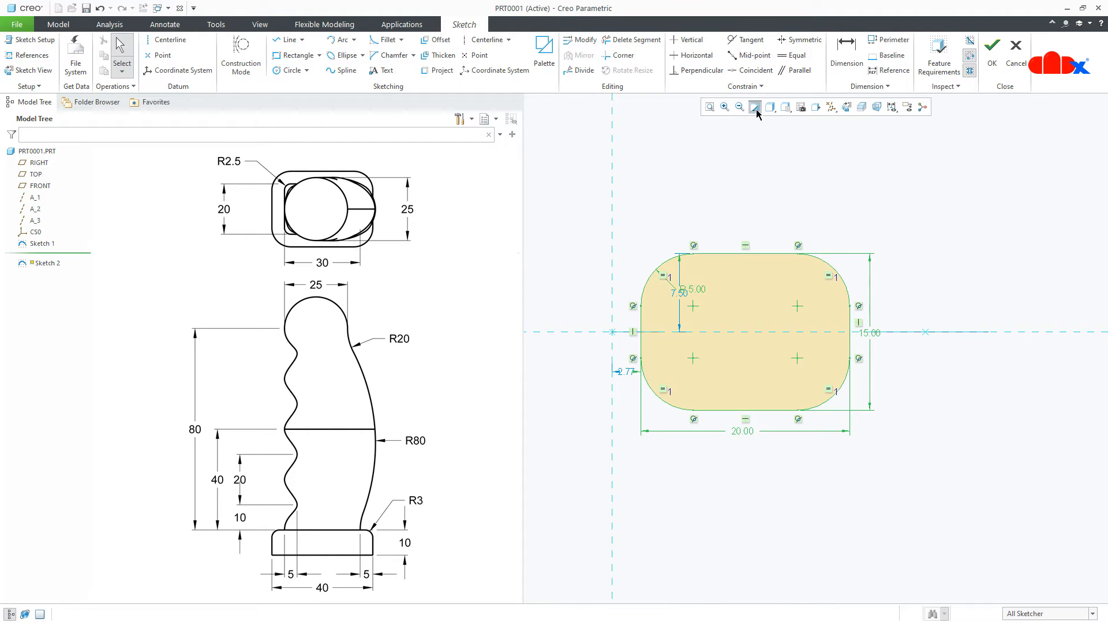
pyautogui.click(752, 70)
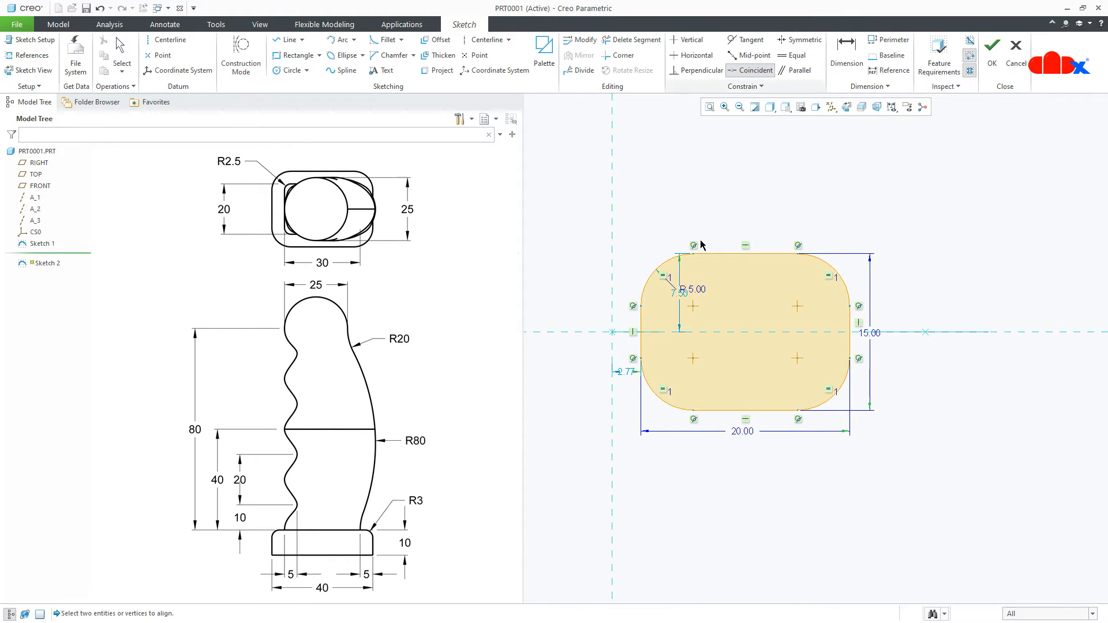
pyautogui.click(640, 346)
pyautogui.click(613, 312)
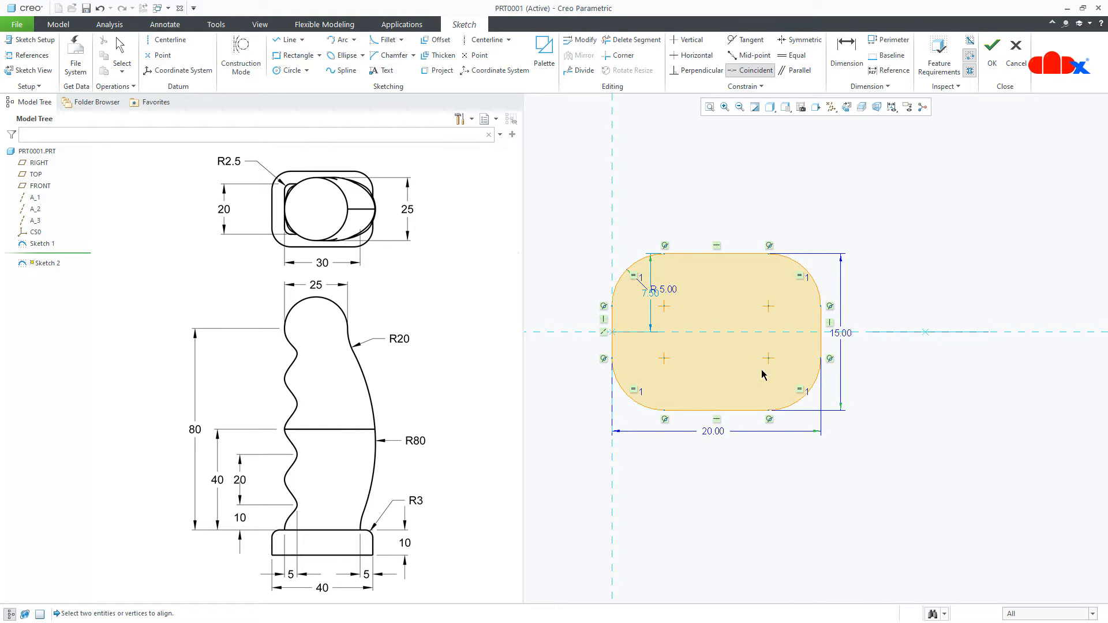
# - Make the rounded rectangle's right side coincident with the curved profile's endpoint, deleting the conflicting width and height dimensions
pyautogui.click(821, 346)
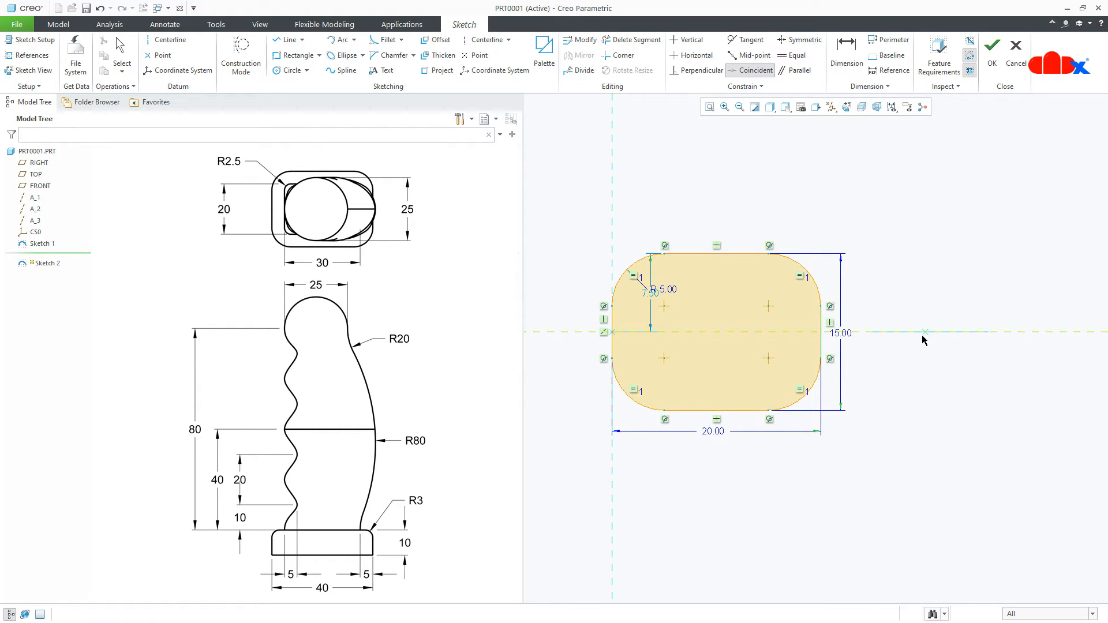
pyautogui.click(928, 333)
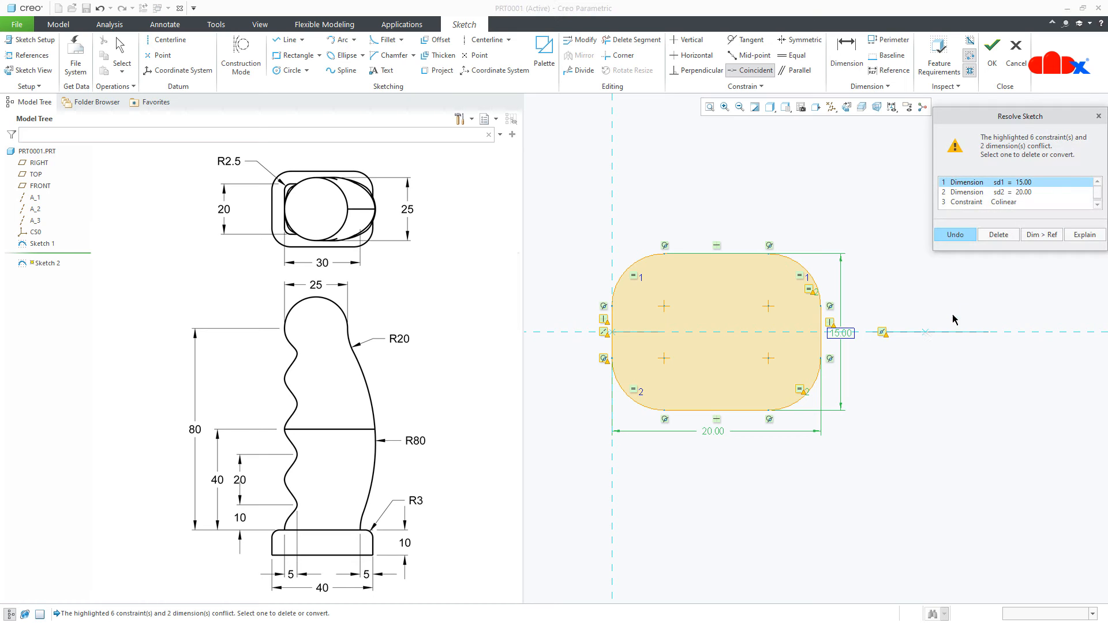
pyautogui.click(1007, 237)
pyautogui.click(1007, 237)
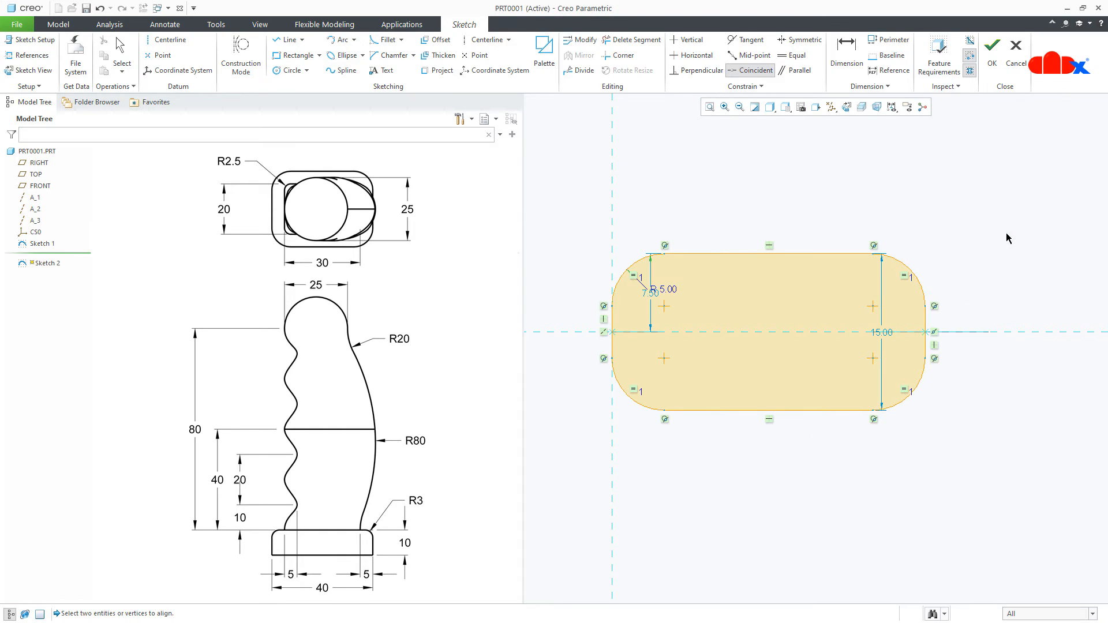
pyautogui.middleClick(969, 443)
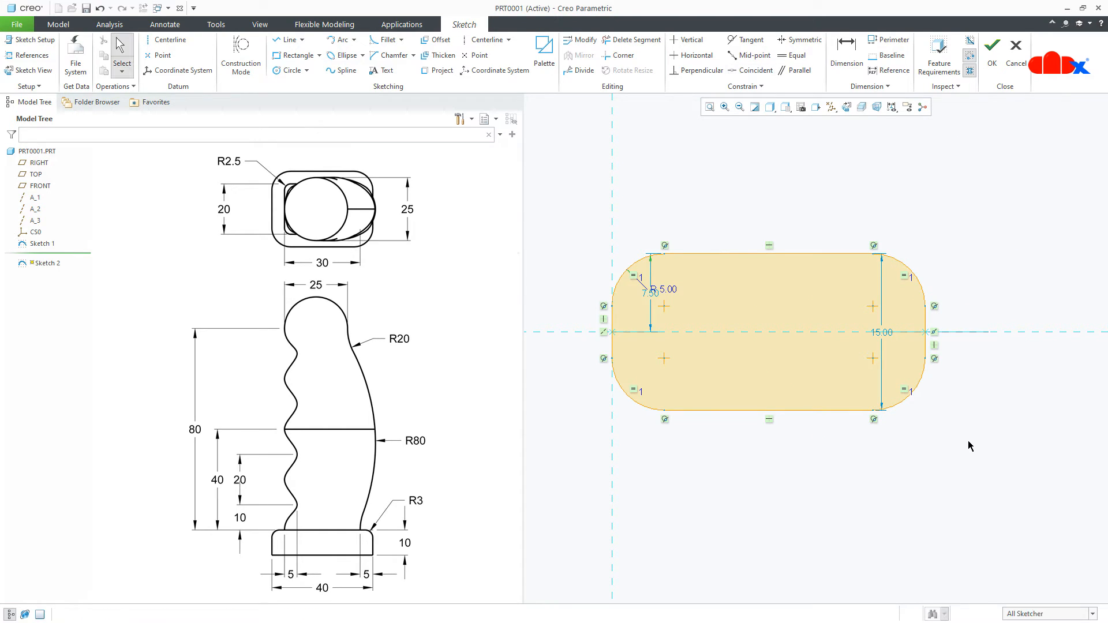
# - Set the rounded rectangle's height to 25 mm
pyautogui.doubleClick(877, 336)
pyautogui.write('25')
pyautogui.press('Return')
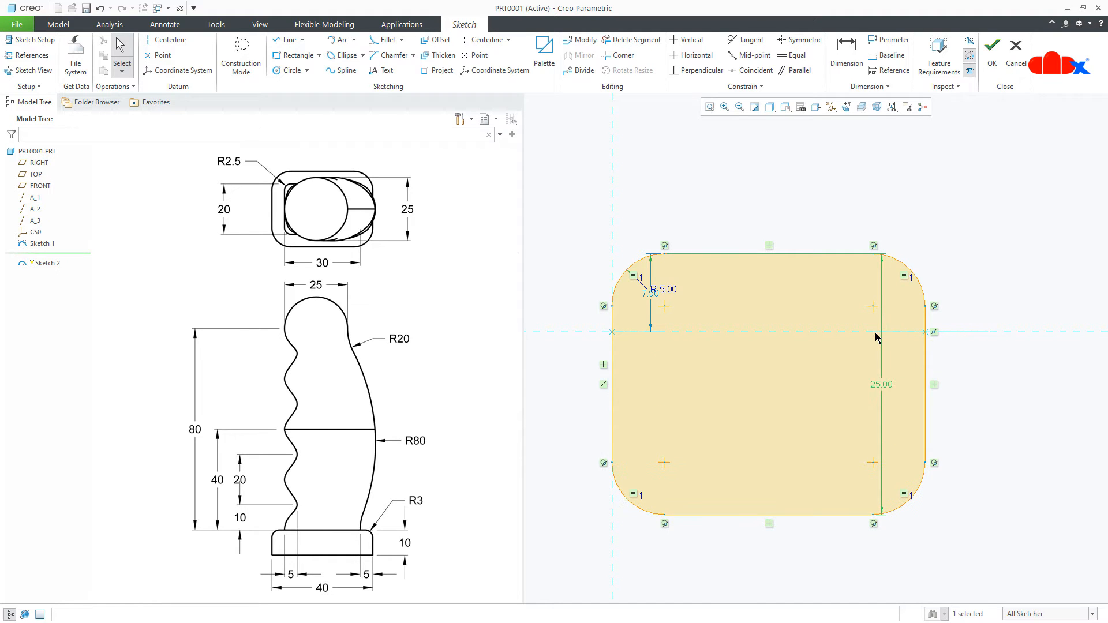
# - Draw a horizontal centerline along the horizontal reference through the rounded rectangle
pyautogui.rightClick(1001, 408)
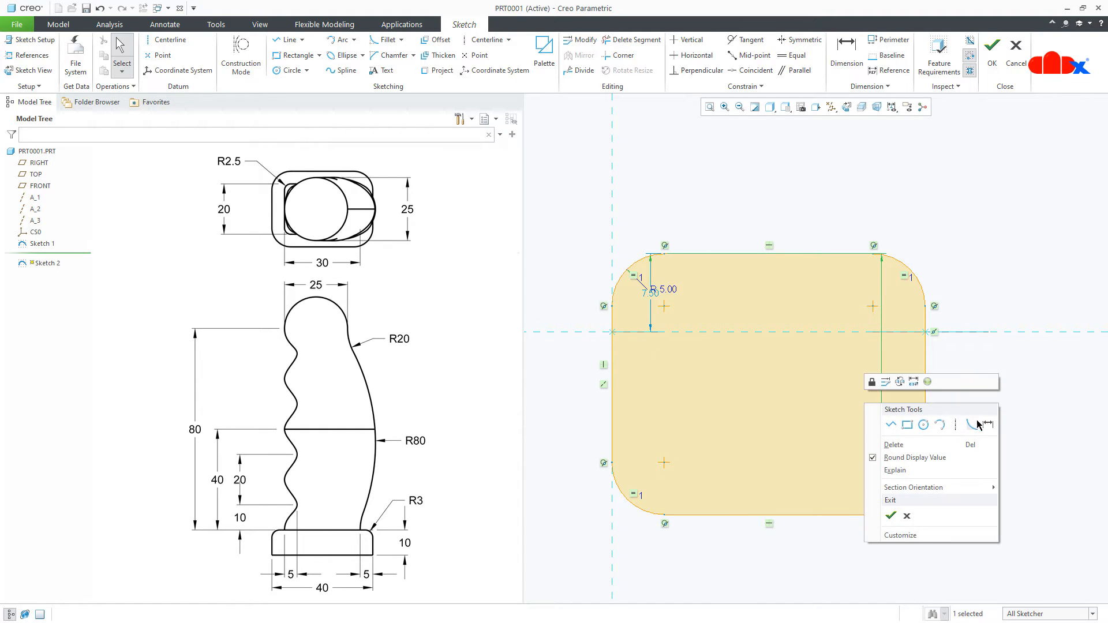
pyautogui.click(959, 426)
pyautogui.click(1037, 333)
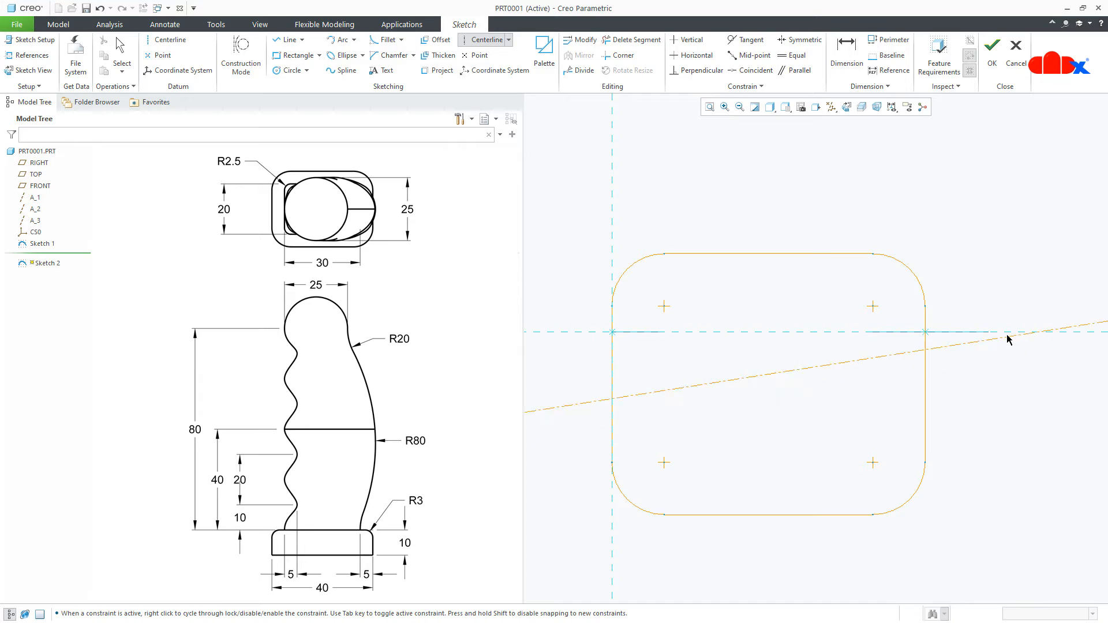
pyautogui.click(1002, 331)
pyautogui.middleClick(1005, 385)
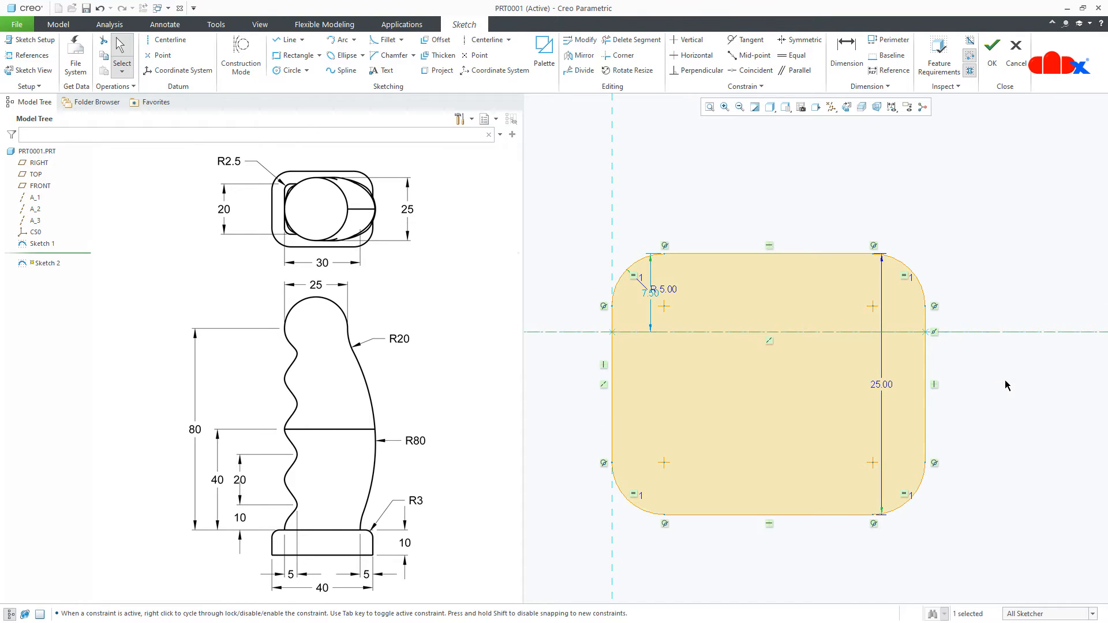
# - Make the upper and lower right corner vertices of the rounded rectangle symmetric about the horizontal centerline
pyautogui.click(801, 40)
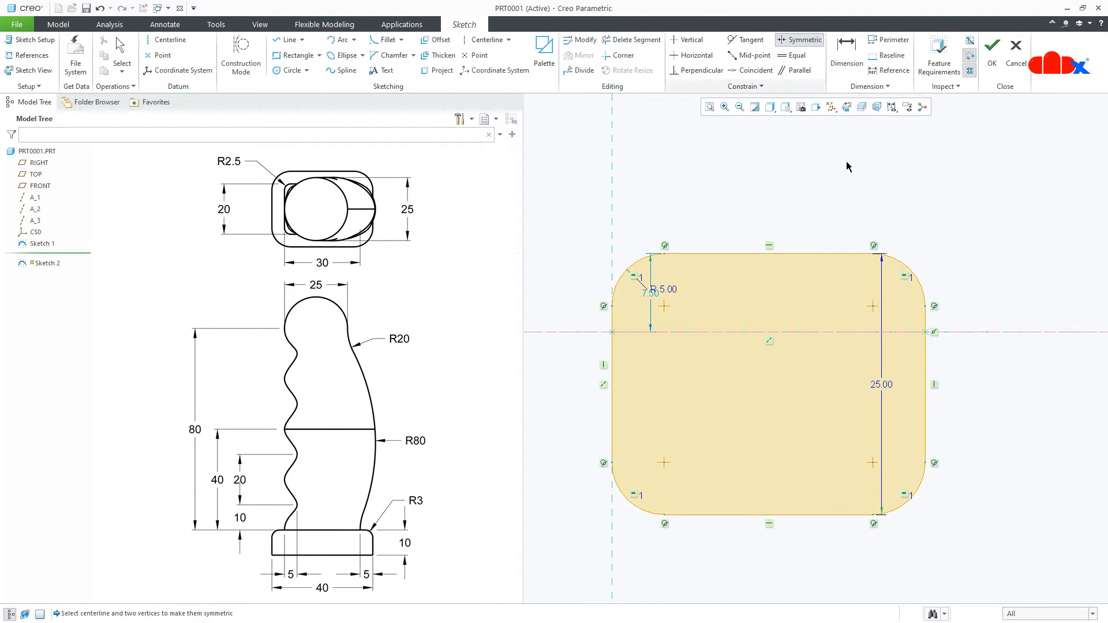
pyautogui.click(872, 258)
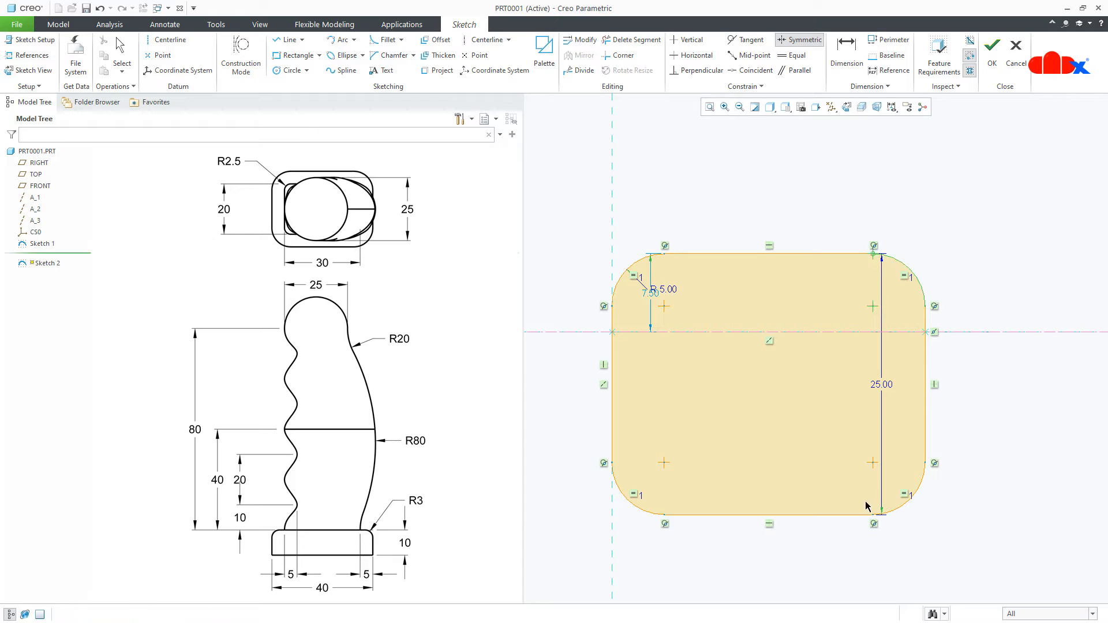
pyautogui.click(869, 520)
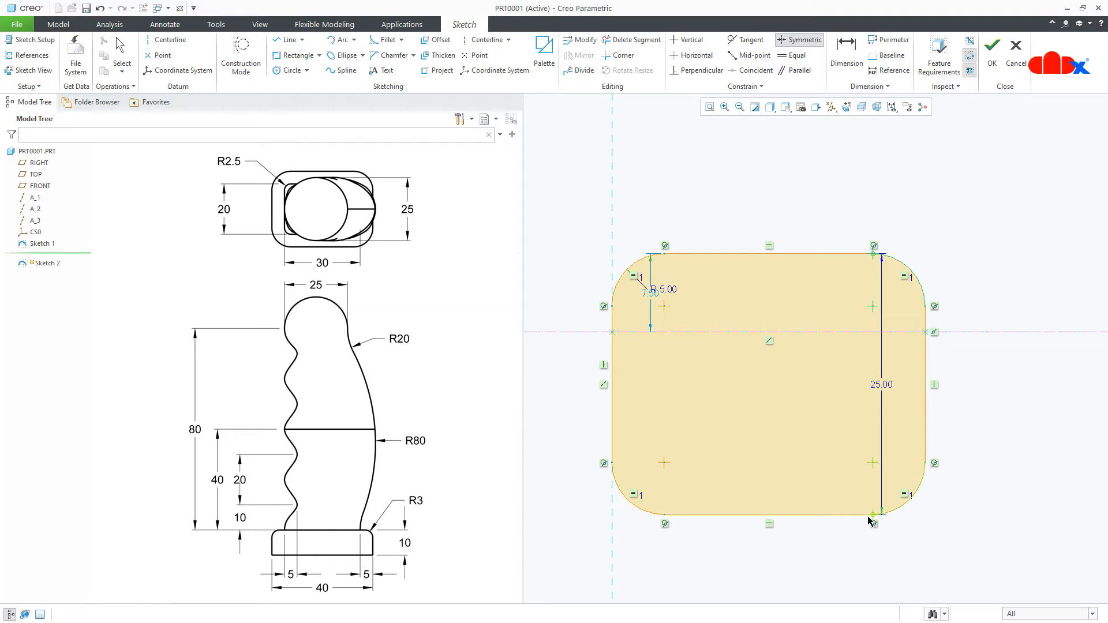
pyautogui.click(1007, 334)
pyautogui.middleClick(1007, 426)
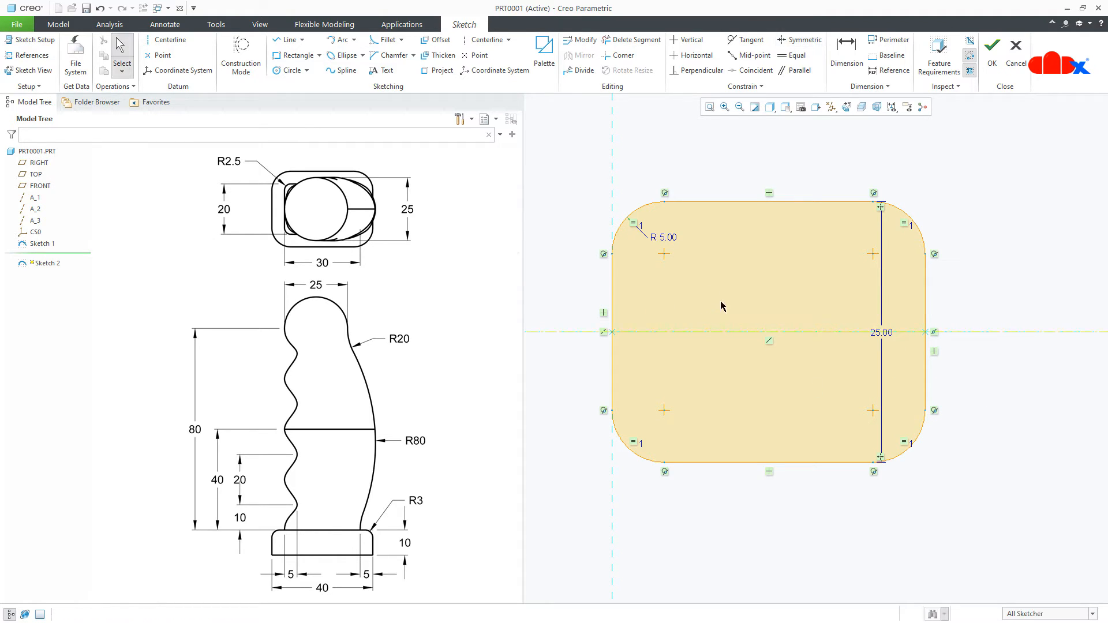
# - Set the rounded rectangle's corner radius to 2.5 mm and accept the sketch
pyautogui.doubleClick(674, 237)
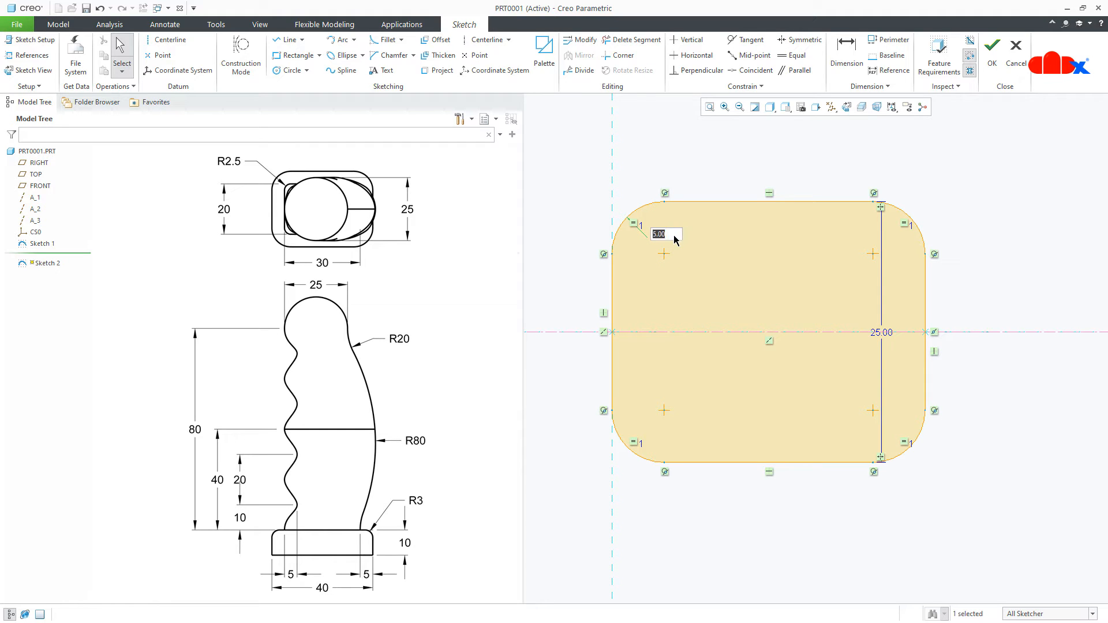
pyautogui.write('2.5')
pyautogui.press('Return')
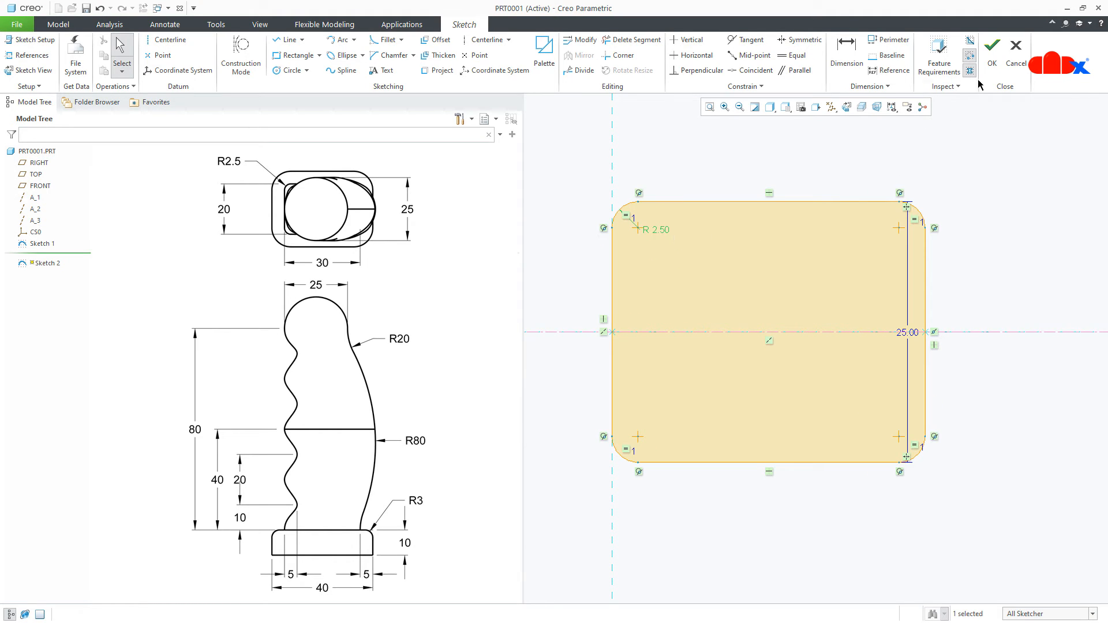
pyautogui.click(993, 52)
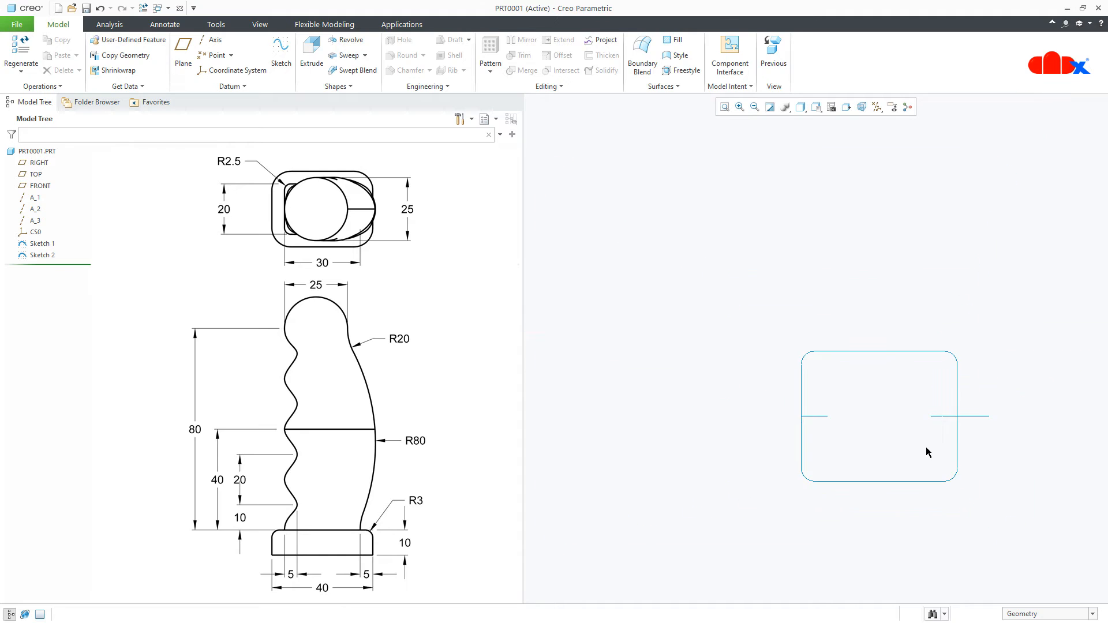
# - Reopen Sketch 1 with the side profiles for editing and orient it to the 2D sketch view
pyautogui.moveTo(929, 452)
pyautogui.mouseDown(button='middle')
pyautogui.moveTo(908, 415)
pyautogui.moveTo(916, 389)
pyautogui.moveTo(916, 398)
pyautogui.mouseUp(button='middle')
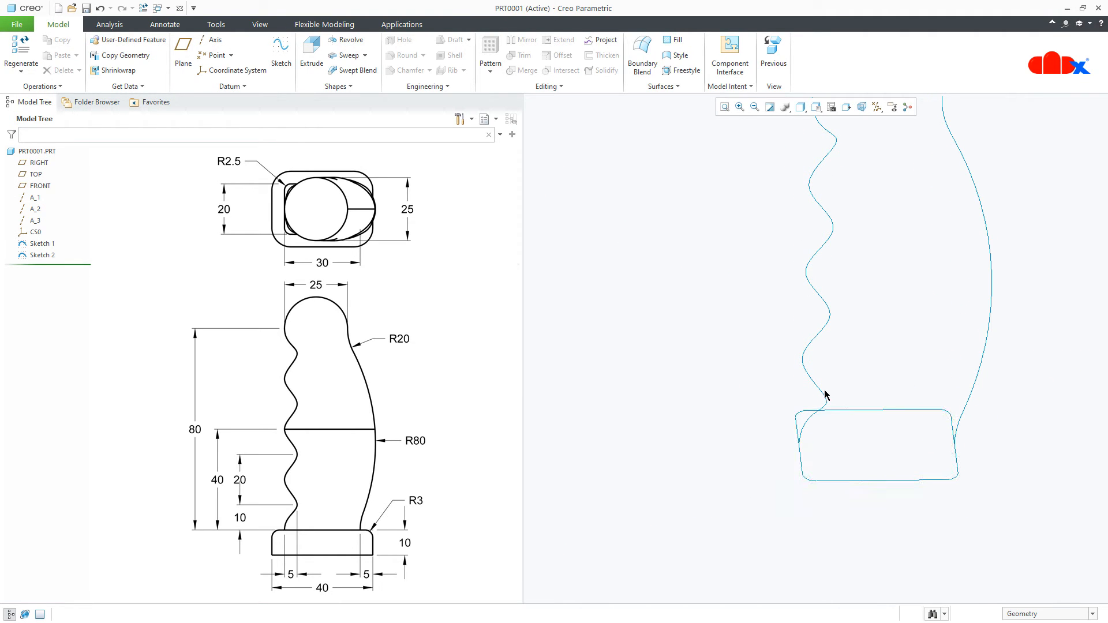
pyautogui.scroll(-3, 860, 536)
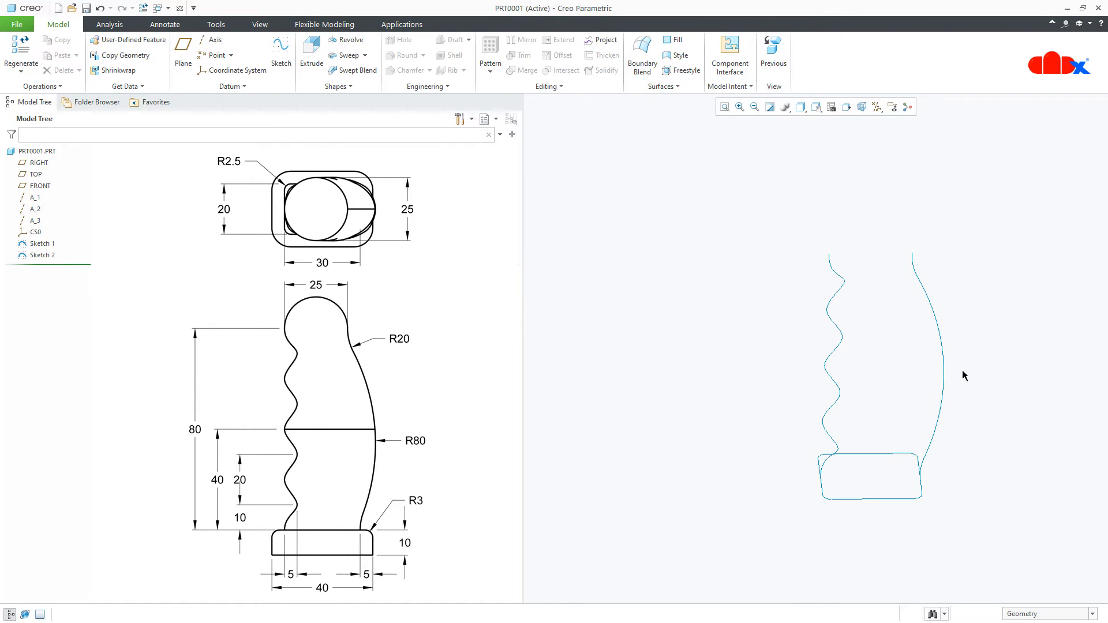
pyautogui.click(39, 244)
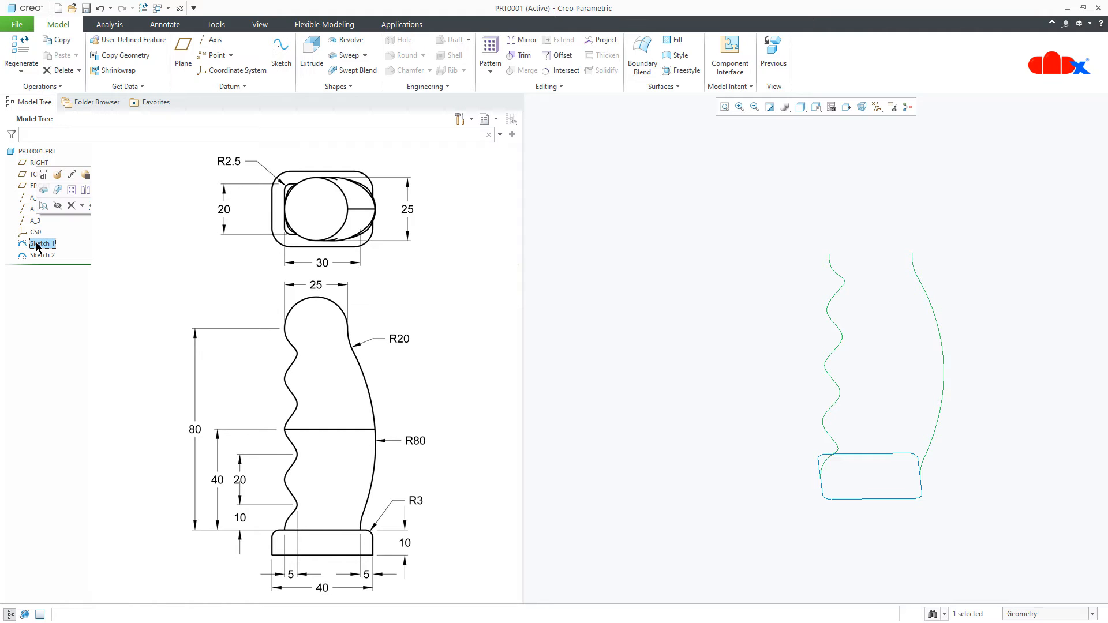
pyautogui.click(57, 175)
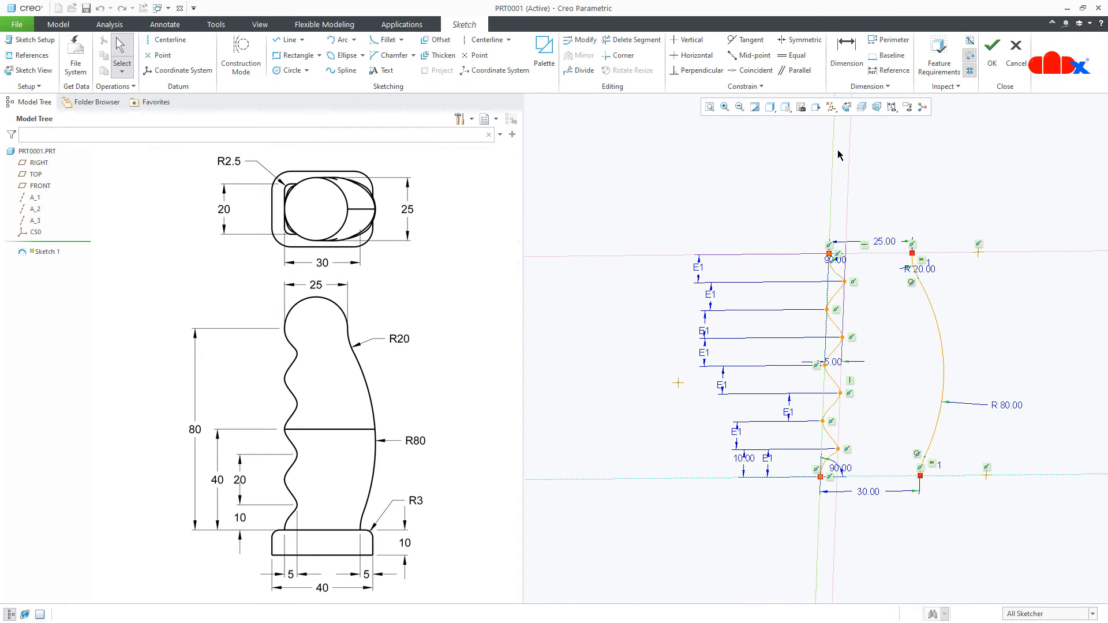
pyautogui.click(847, 107)
pyautogui.scroll(-5, 886, 393)
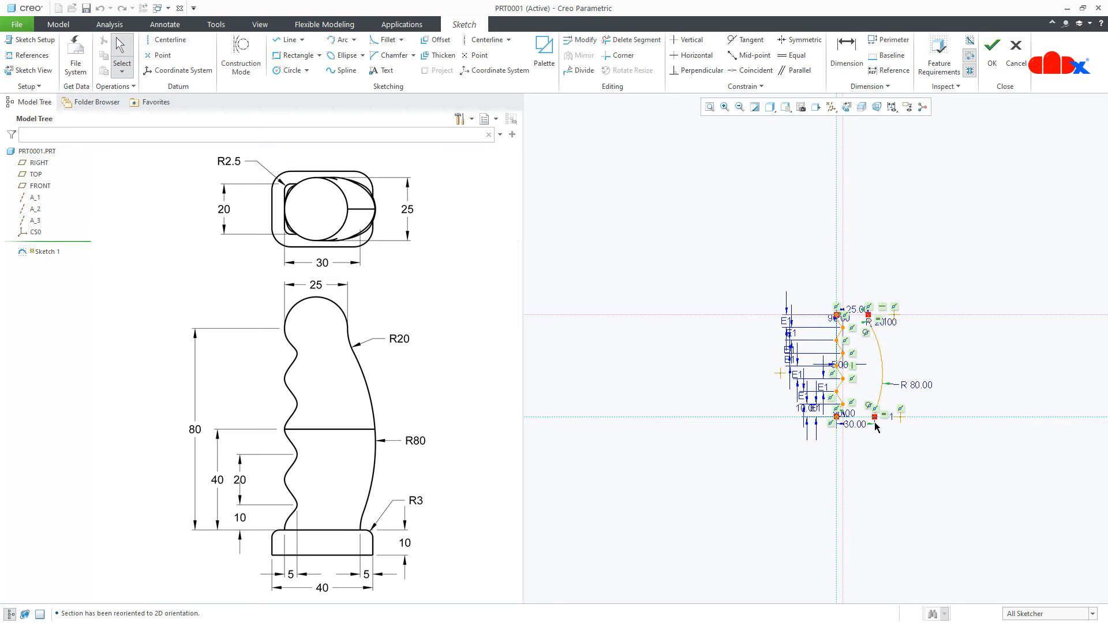
# - Draw a horizontal centerline across both side profiles near mid-height, about 2 mm above the large arc's centre
pyautogui.rightClick(858, 341)
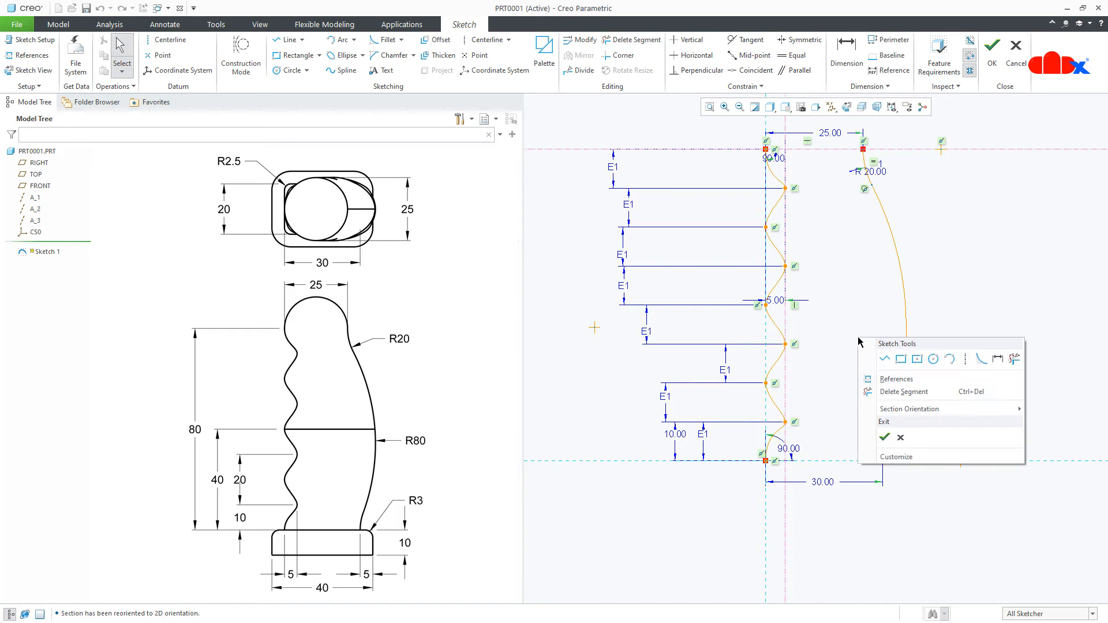
pyautogui.click(965, 358)
pyautogui.click(1034, 319)
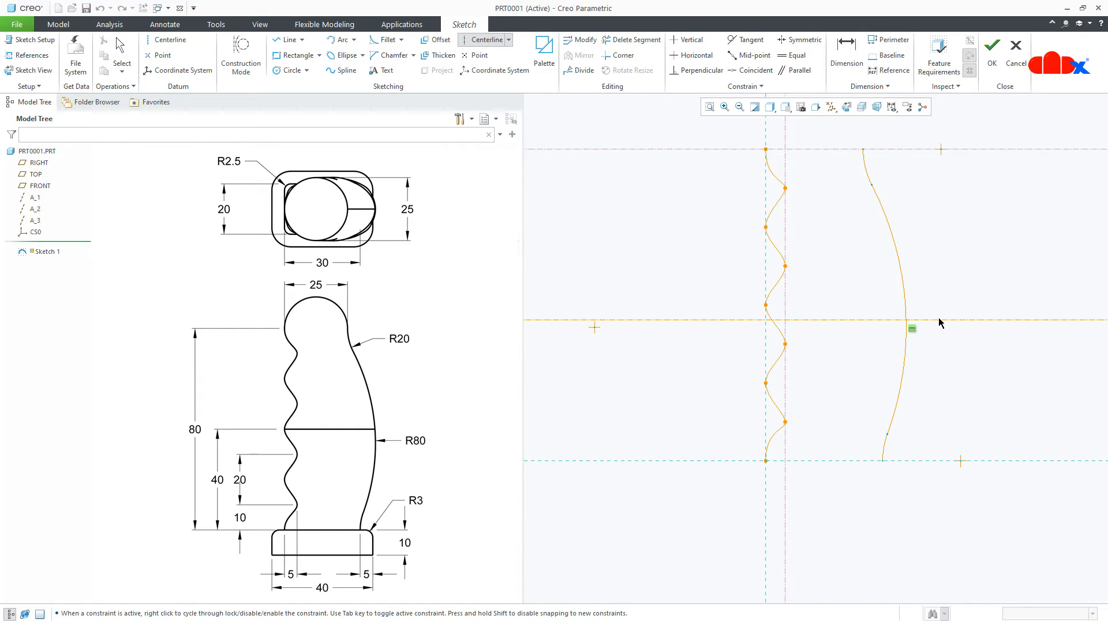
pyautogui.click(939, 319)
pyautogui.middleClick(945, 344)
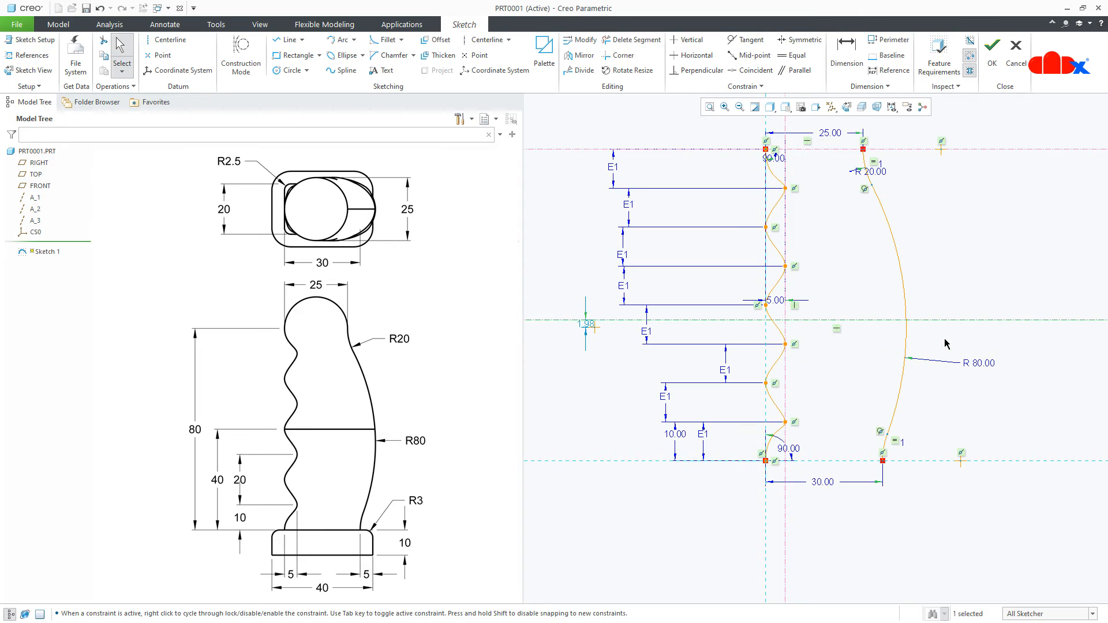
# - Dimension the horizontal centerline's height above the base reference line and set it to 40 mm
pyautogui.rightClick(976, 349)
pyautogui.click(969, 362)
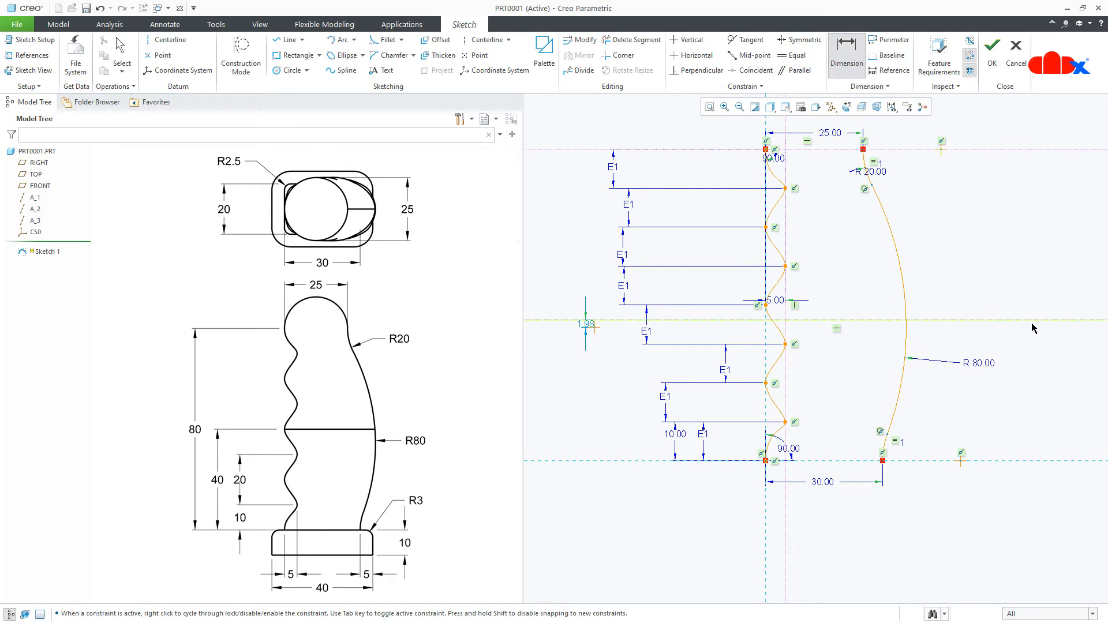
pyautogui.click(1031, 462)
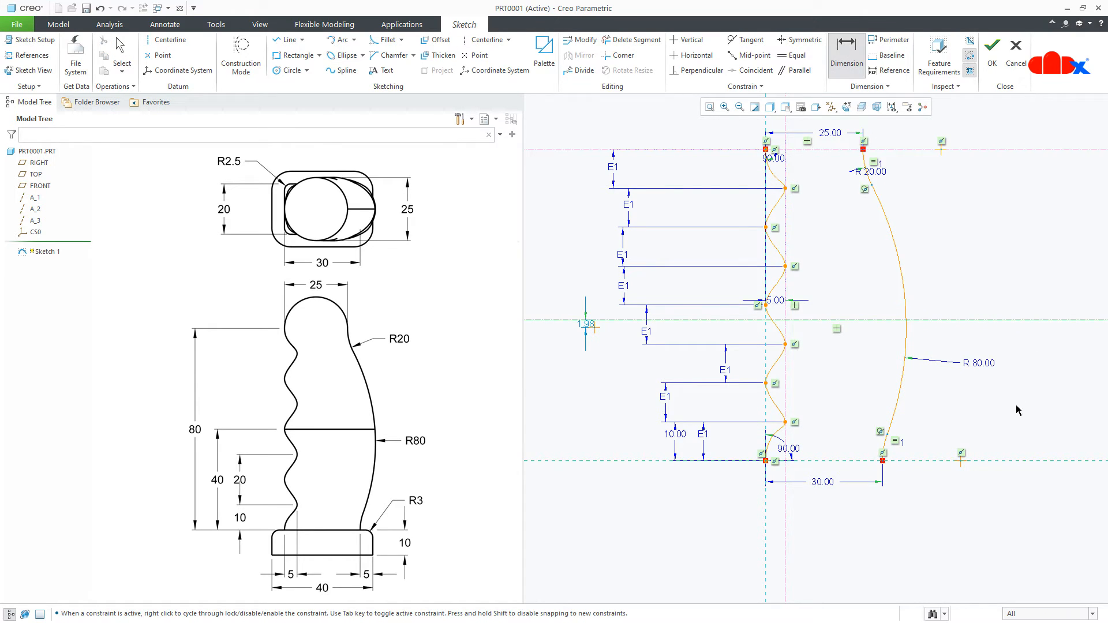
pyautogui.middleClick(1017, 406)
pyautogui.write('40')
pyautogui.press('Return')
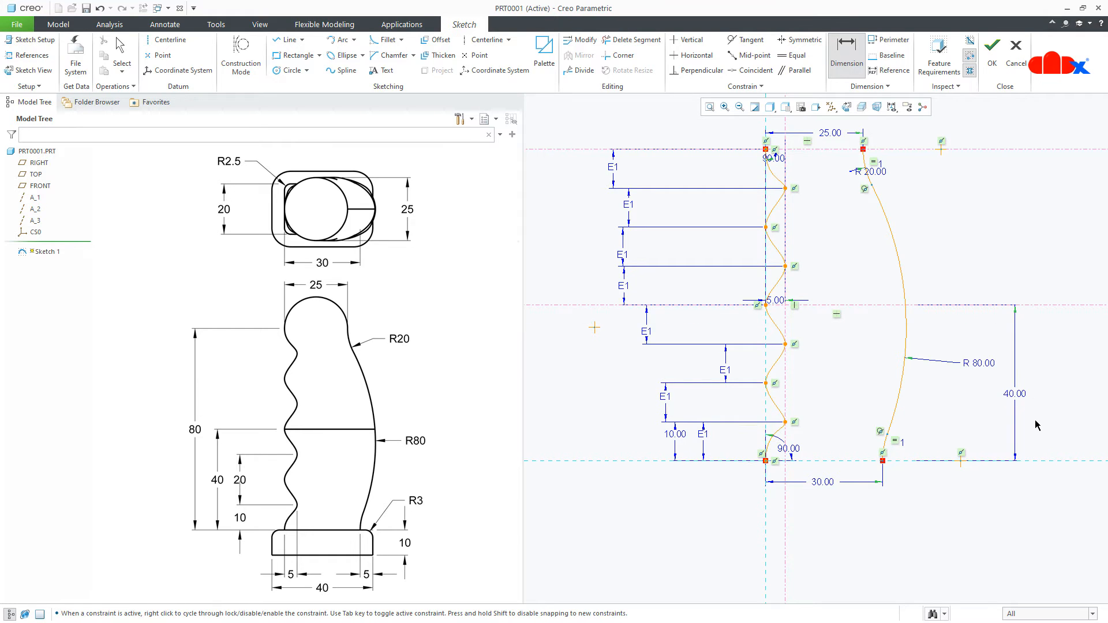
# - Place datum points where the mid-height centerline meets the large arc and the wavy profile, and accept the sketch
pyautogui.click(157, 55)
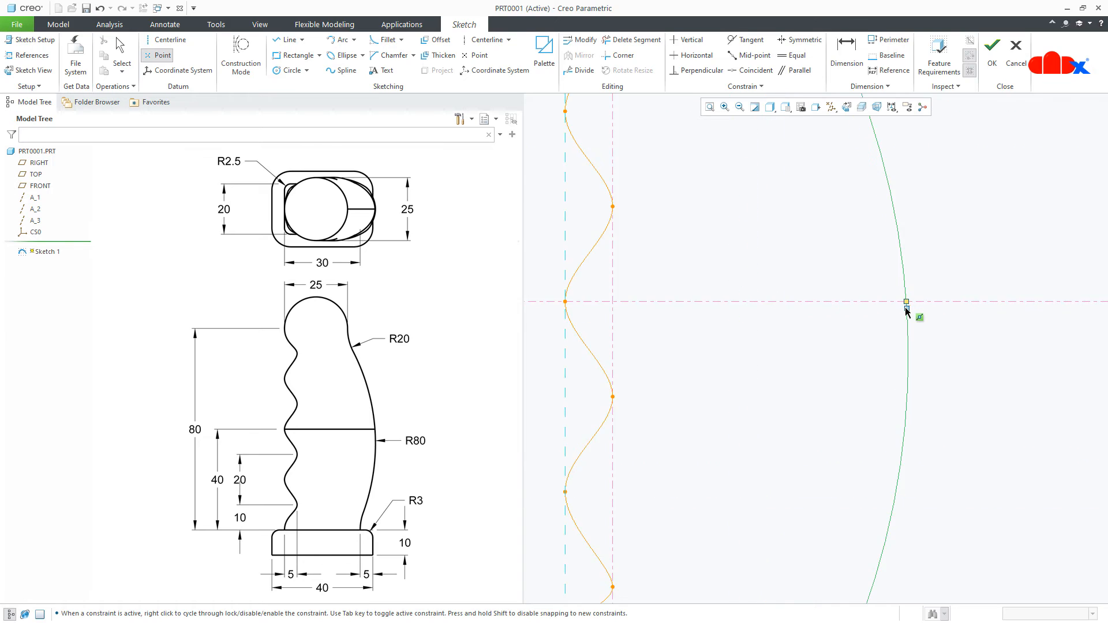
pyautogui.scroll(-5, 906, 309)
pyautogui.scroll(5, 947, 364)
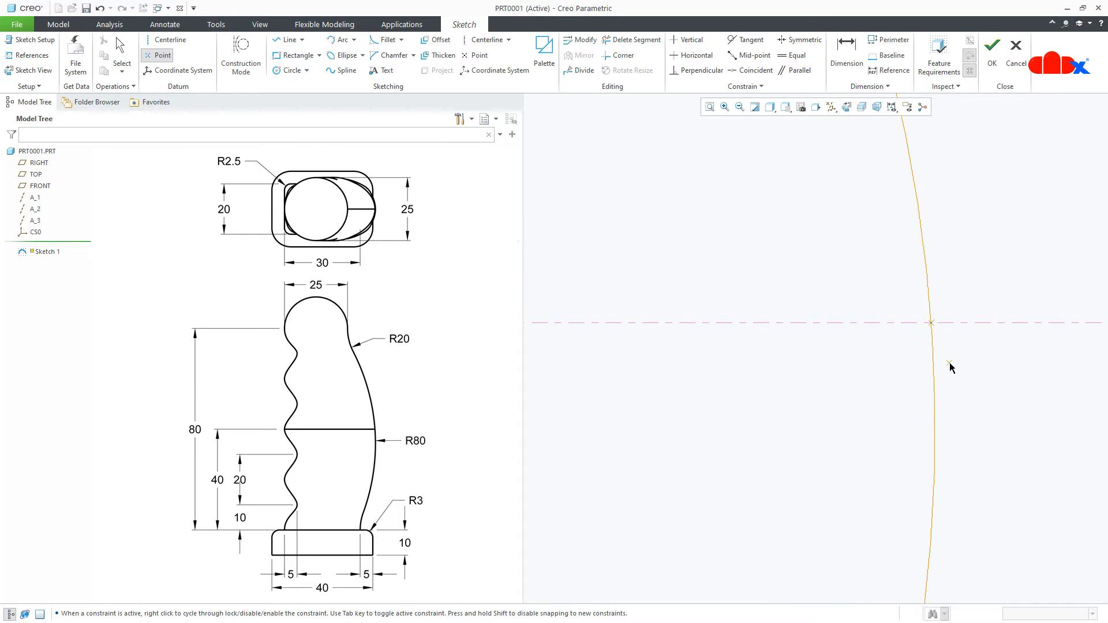
pyautogui.scroll(-3, 684, 367)
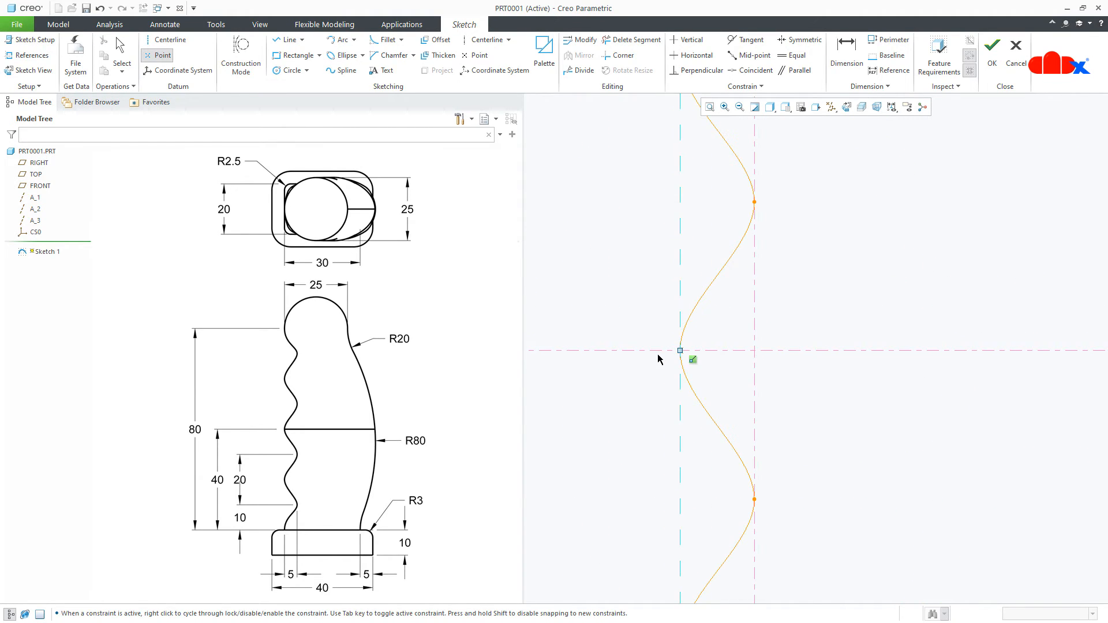
pyautogui.click(681, 351)
pyautogui.middleClick(791, 388)
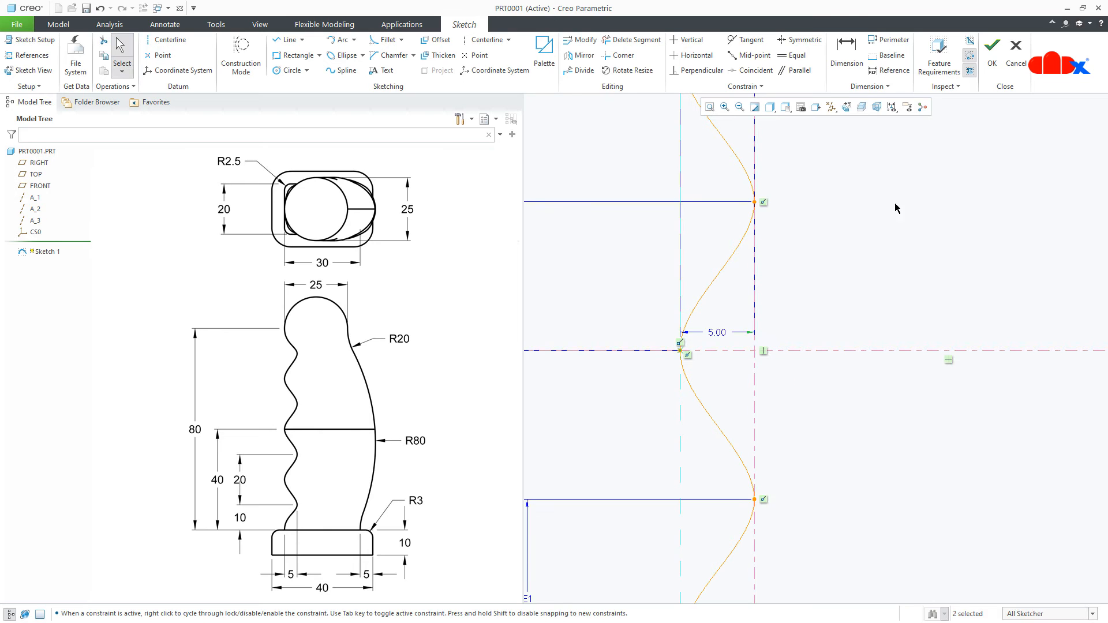
pyautogui.click(993, 55)
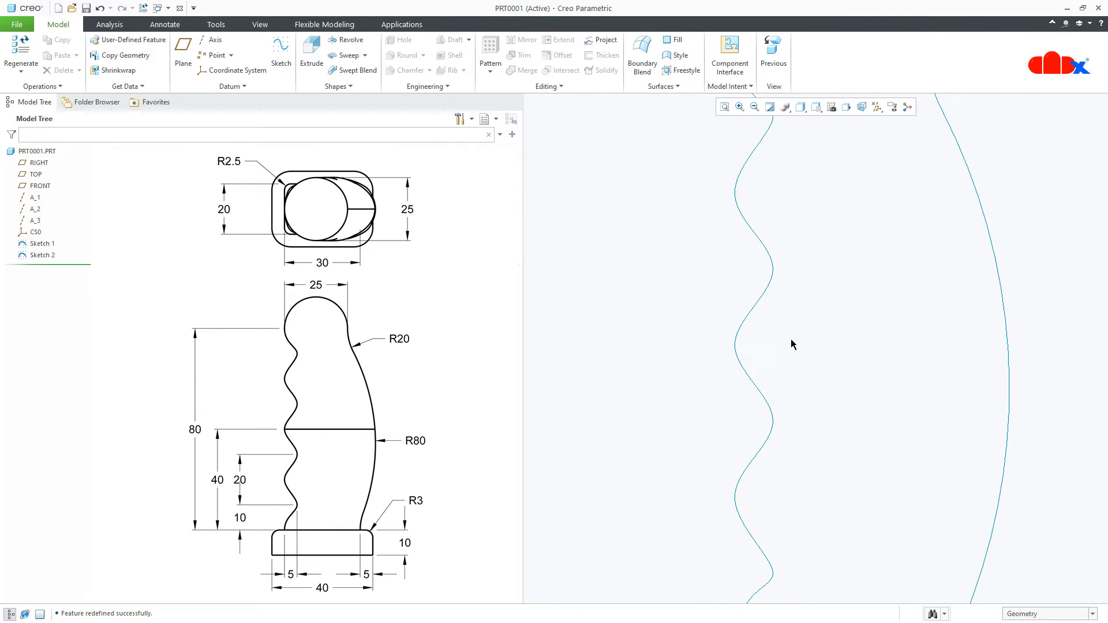
# - Show the datum points and datum planes in the model
pyautogui.scroll(1, 747, 411)
pyautogui.click(877, 107)
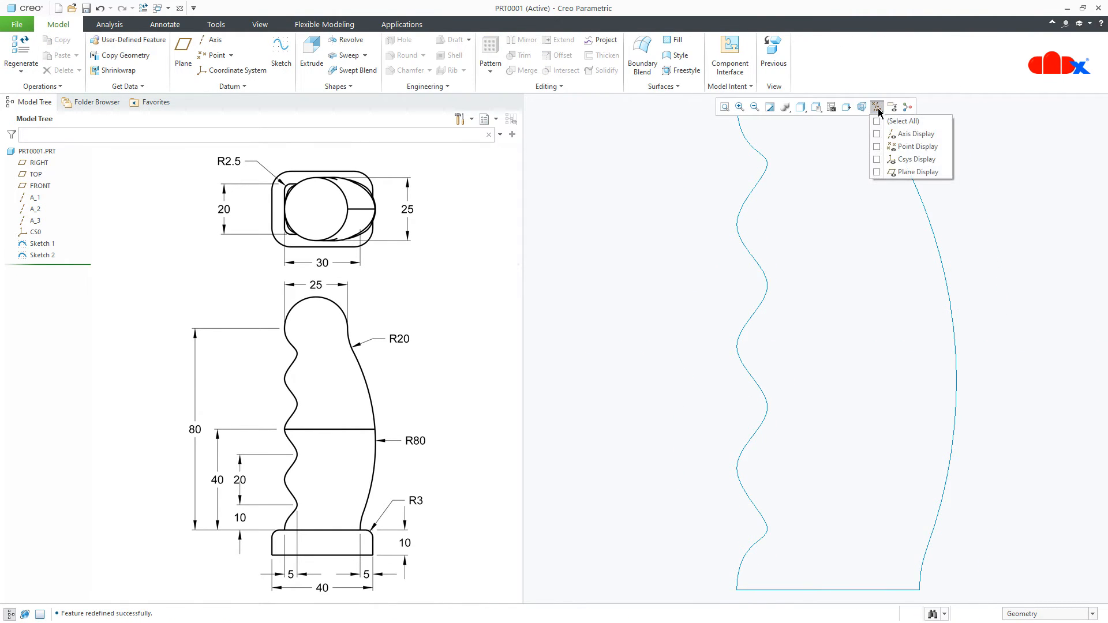
pyautogui.click(877, 147)
pyautogui.scroll(4, 787, 366)
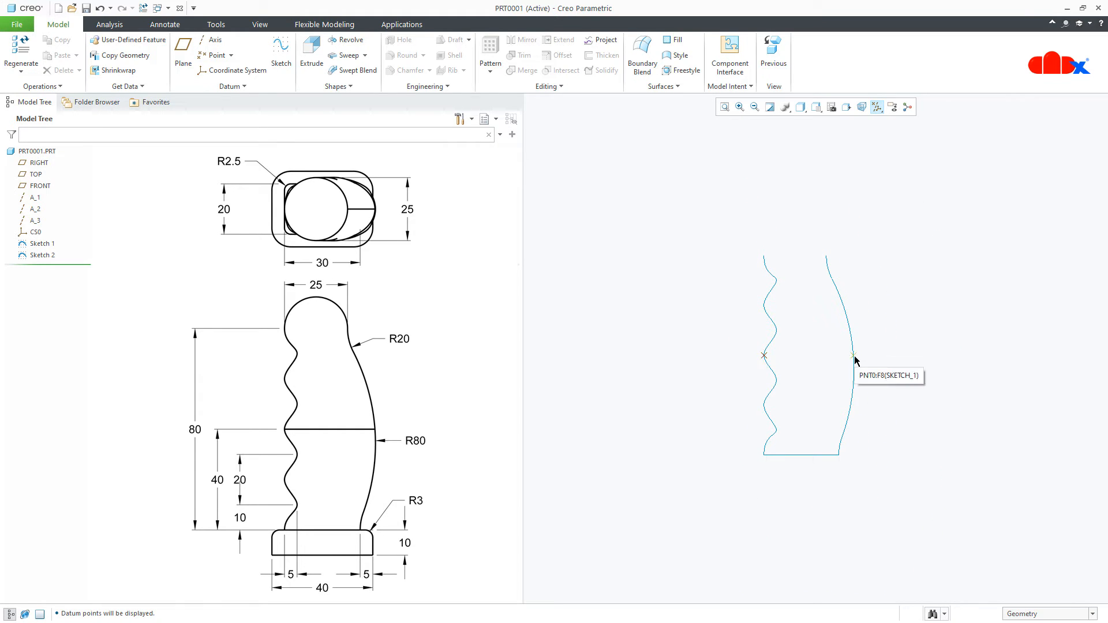
pyautogui.moveTo(890, 383); pyautogui.dragTo(890, 376, button='middle')
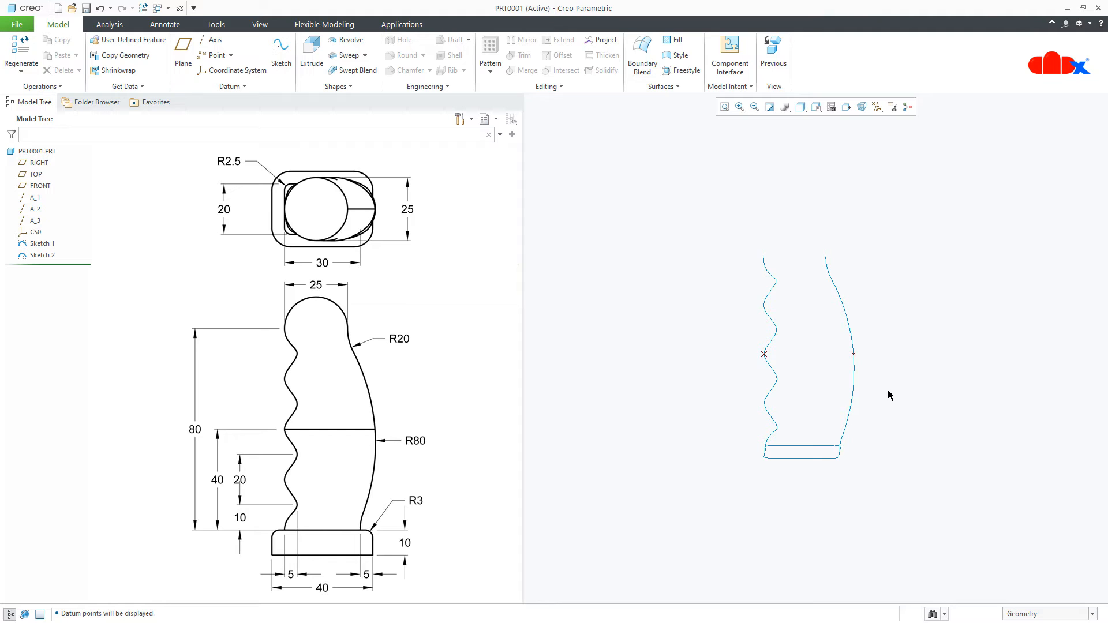
pyautogui.click(877, 107)
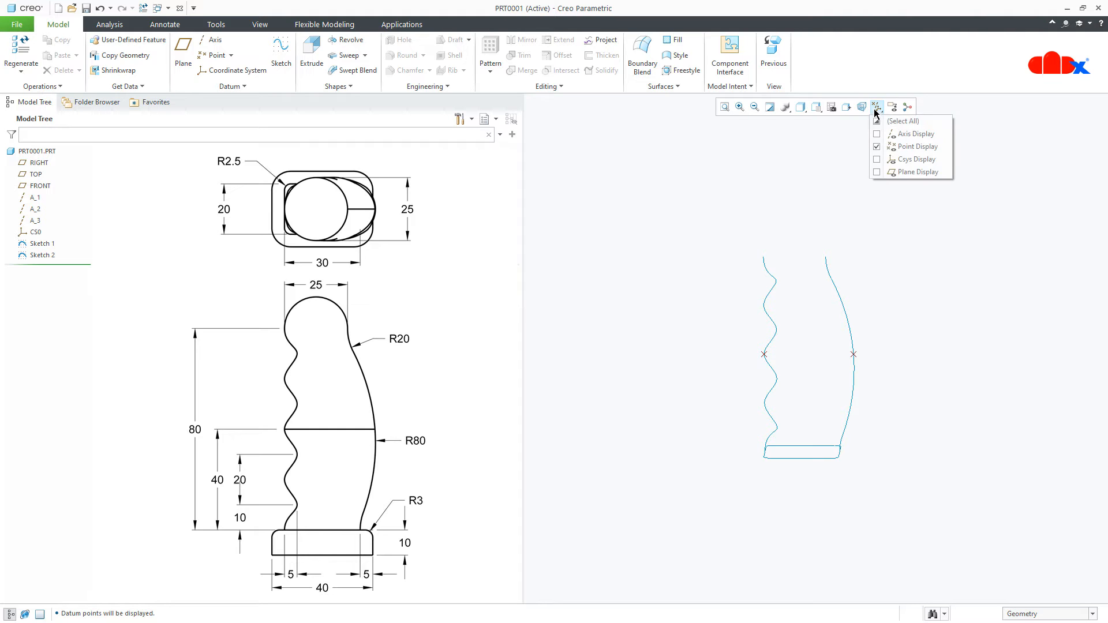
pyautogui.click(903, 172)
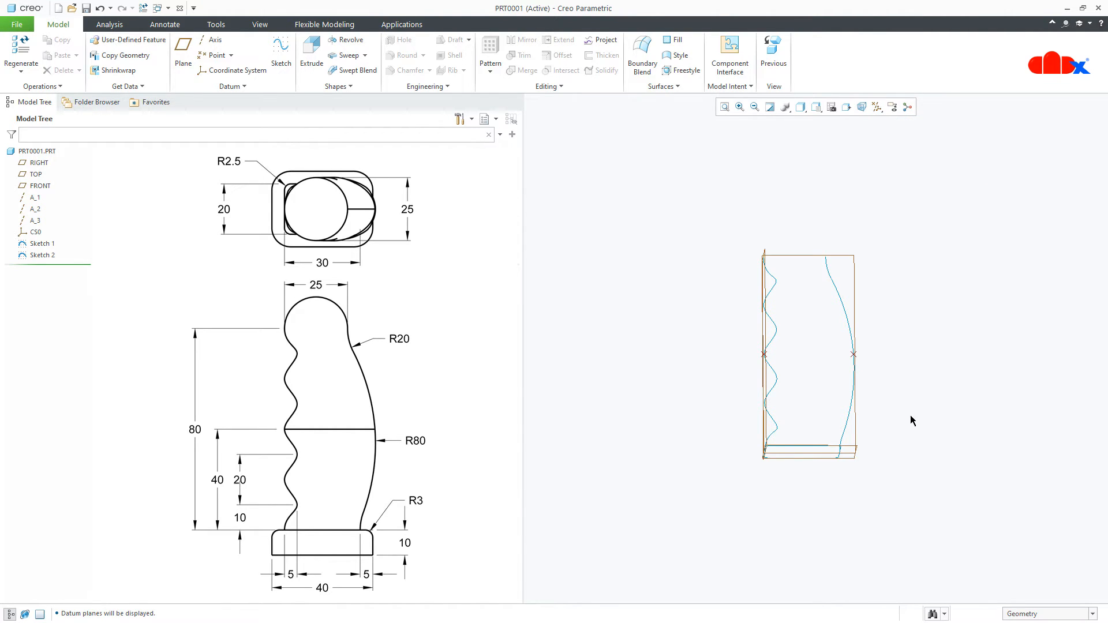
pyautogui.moveTo(912, 421); pyautogui.dragTo(905, 431, button='middle')
# - Start a new sketch on a new datum plane parallel to TOP and through the datum point on the large arc
pyautogui.click(281, 50)
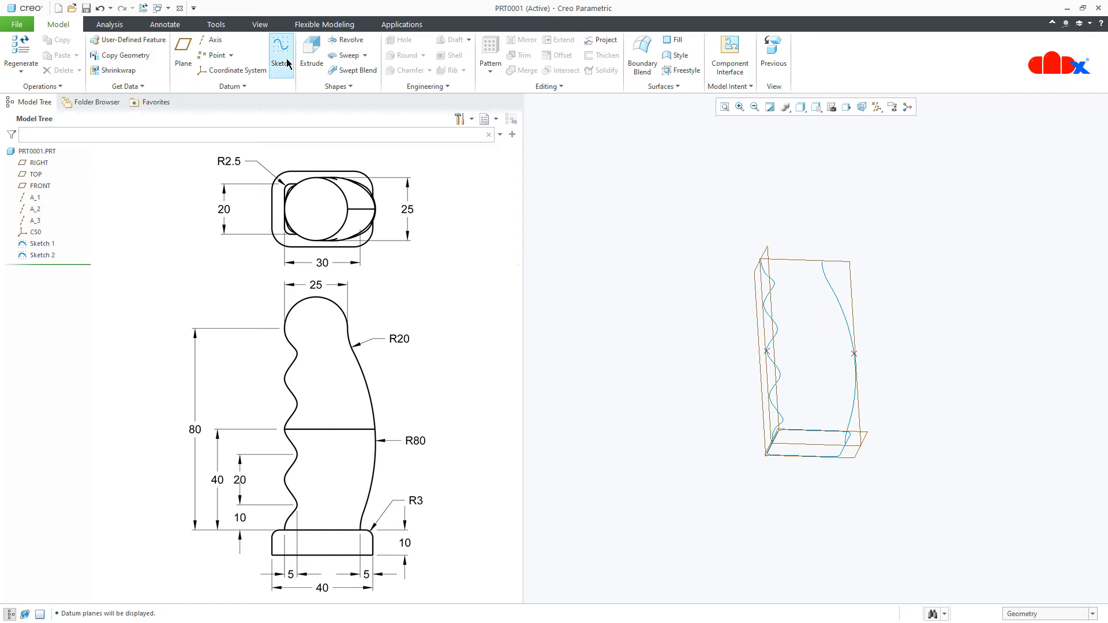
pyautogui.scroll(3, 892, 426)
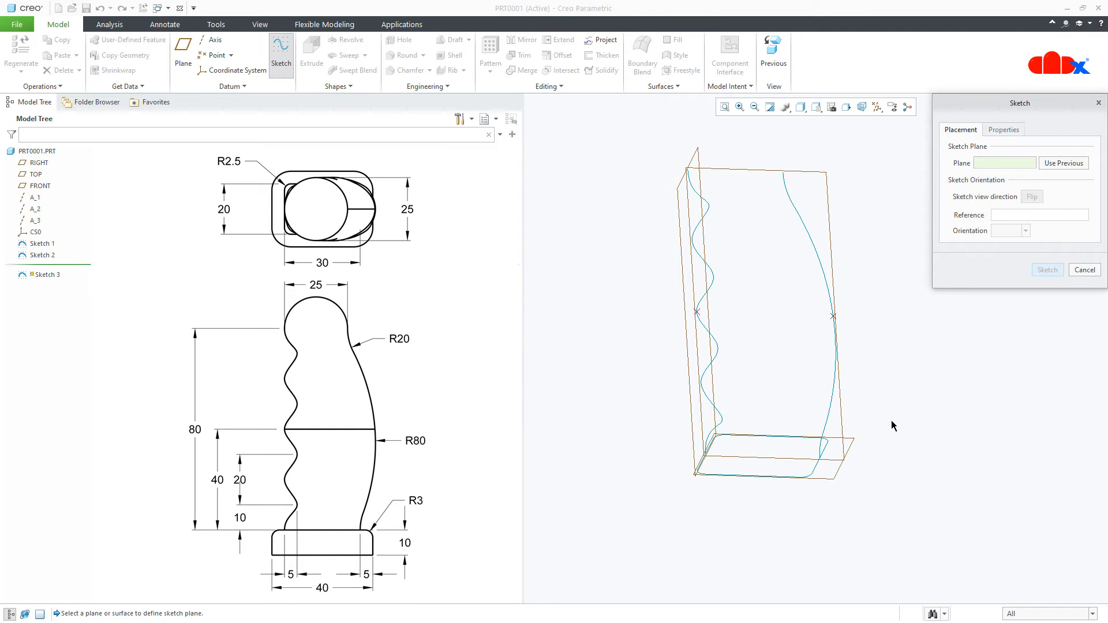
pyautogui.click(183, 61)
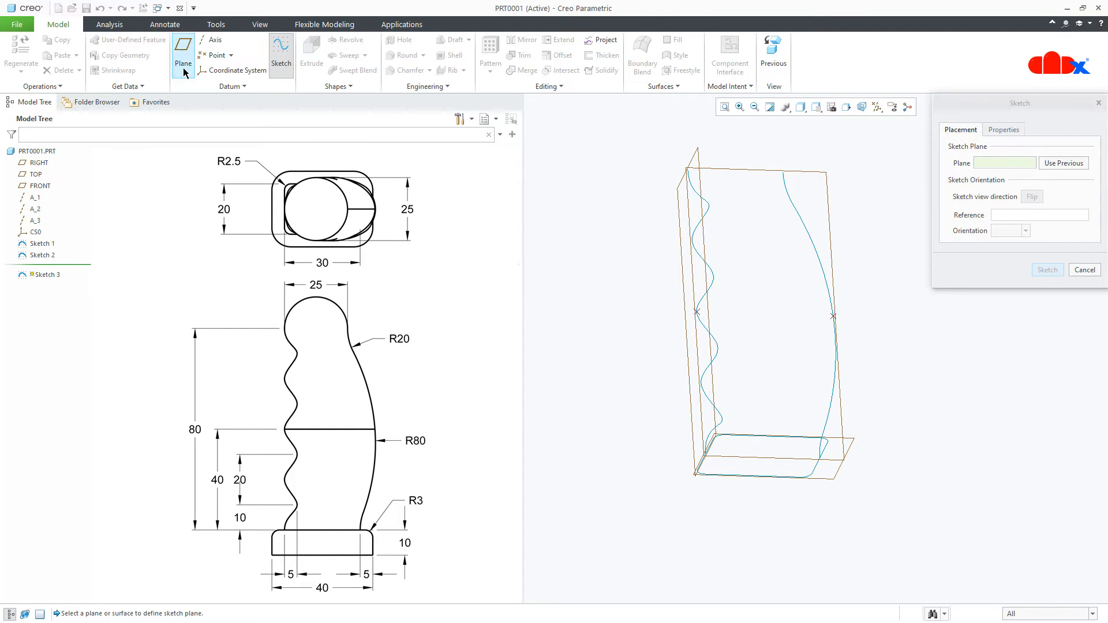
pyautogui.click(801, 491)
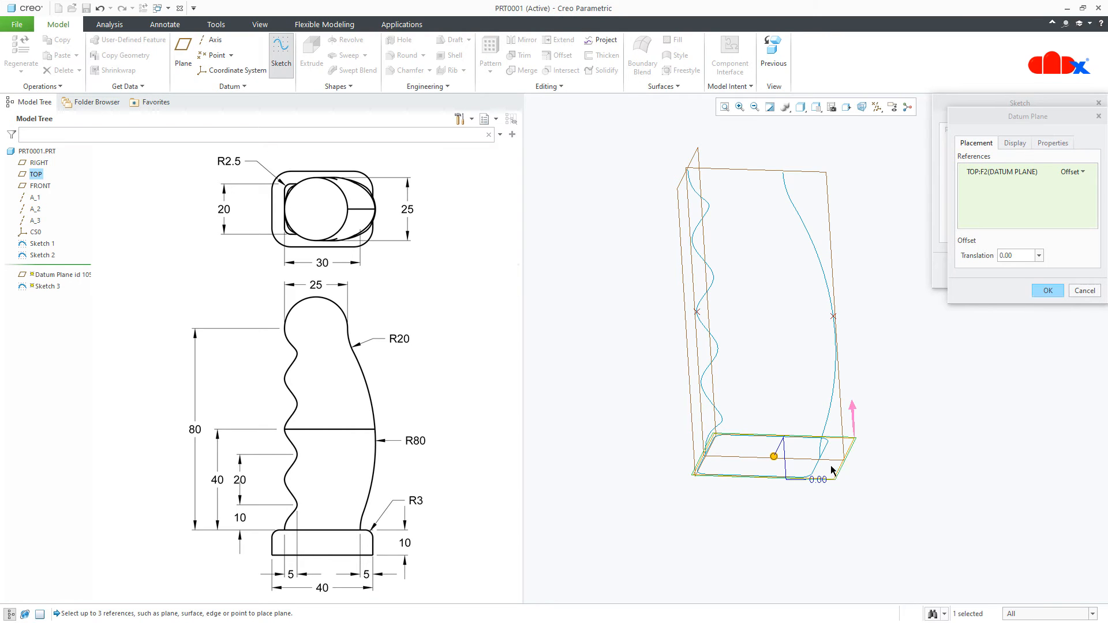
pyautogui.keyDown('ctrl'); pyautogui.click(834, 317); pyautogui.keyUp('ctrl')
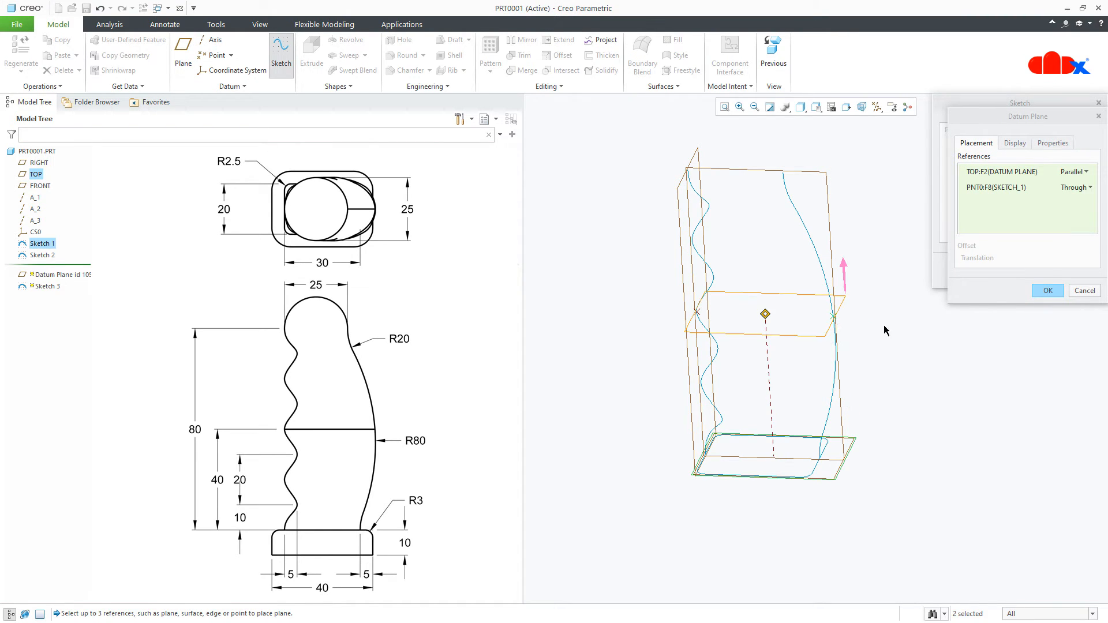
pyautogui.click(1047, 292)
pyautogui.click(1047, 267)
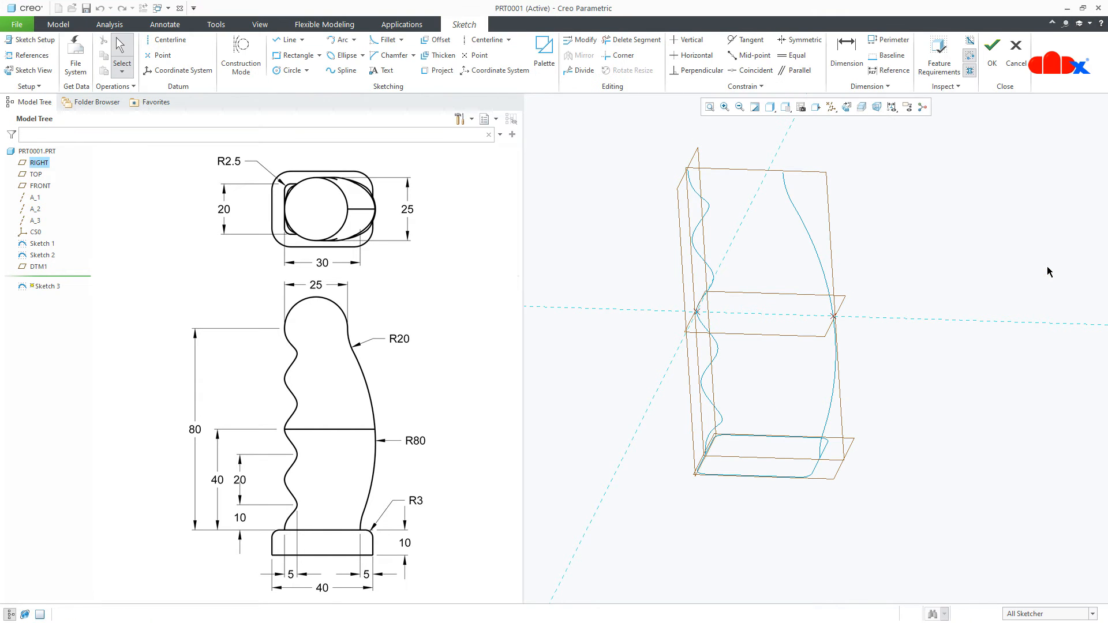
# - Add the mid-height datum points on the wavy profile and the large arc as sketch references
pyautogui.click(27, 55)
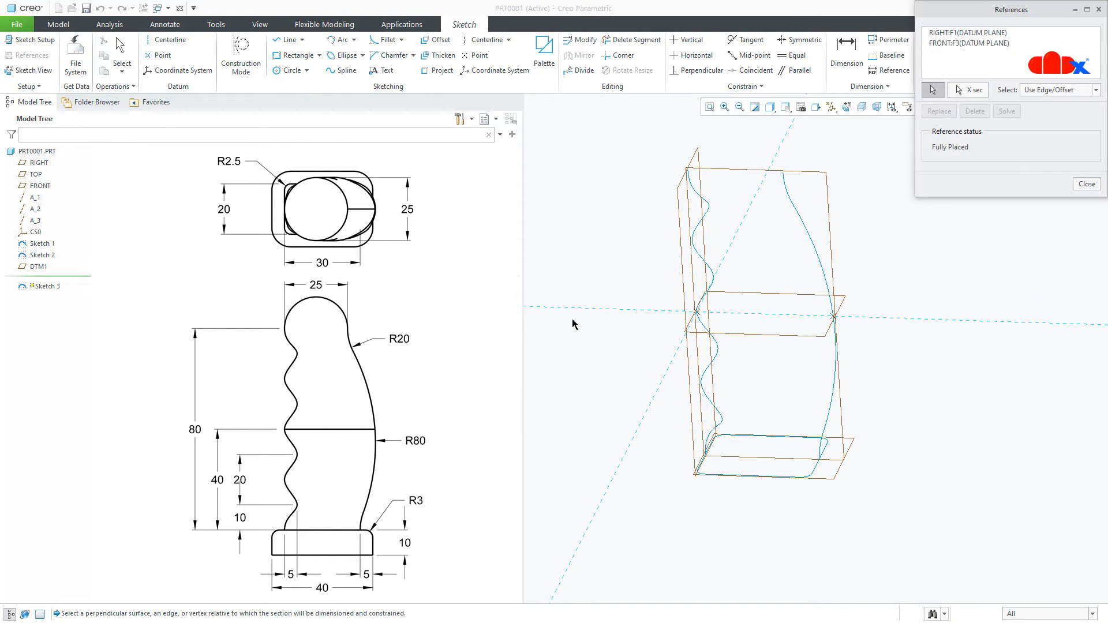
pyautogui.scroll(5, 707, 319)
pyautogui.click(705, 316)
pyautogui.scroll(-4, 683, 376)
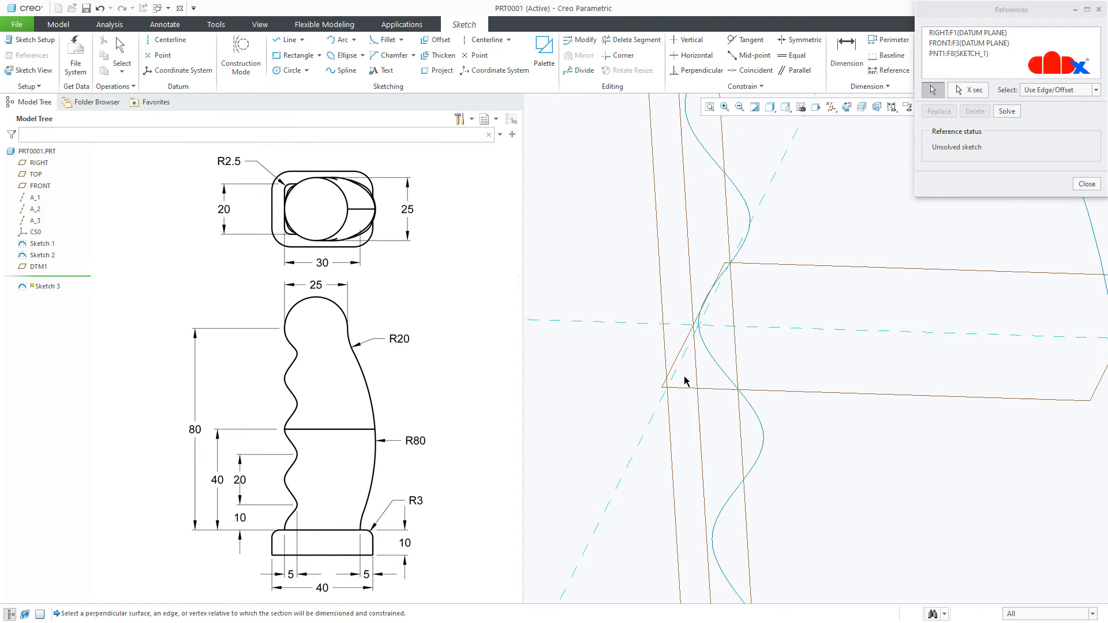
pyautogui.scroll(5, 904, 358)
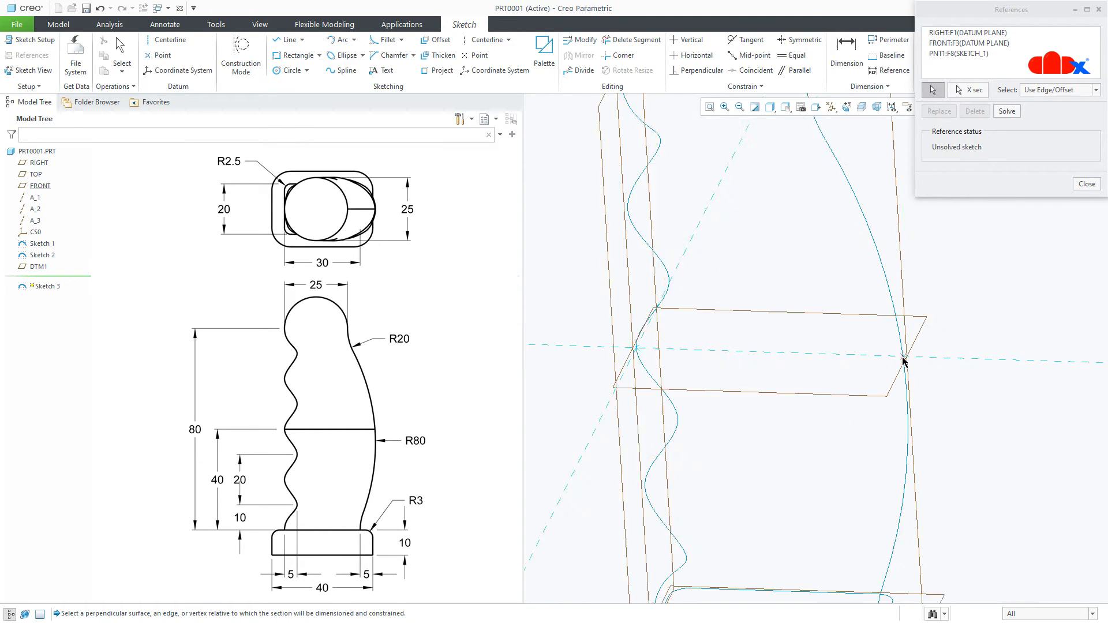
pyautogui.click(907, 356)
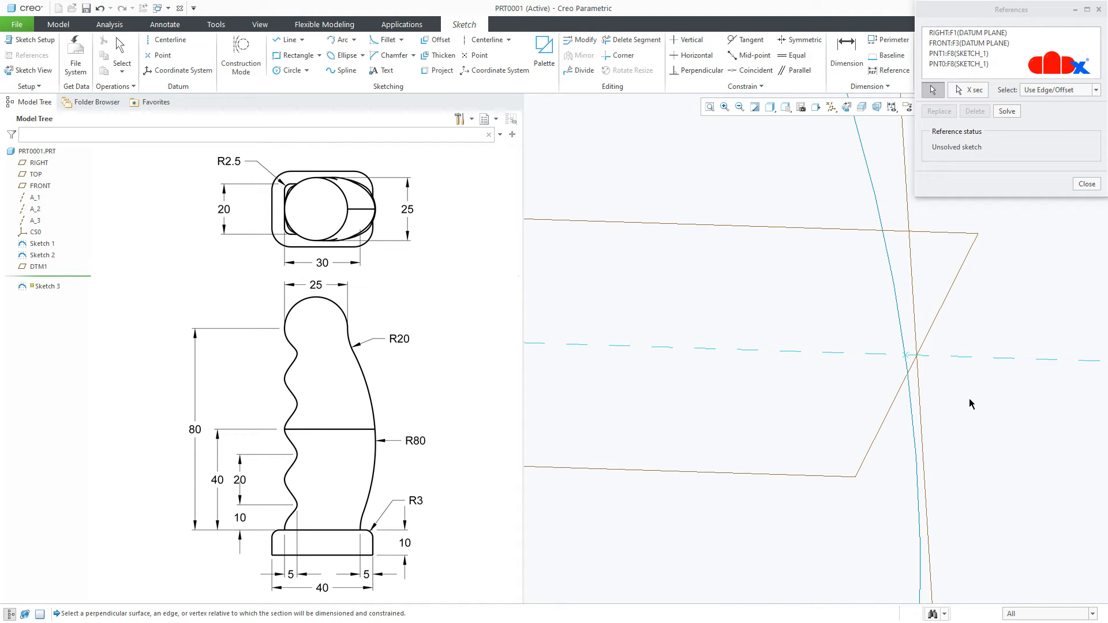
pyautogui.middleClick(970, 404)
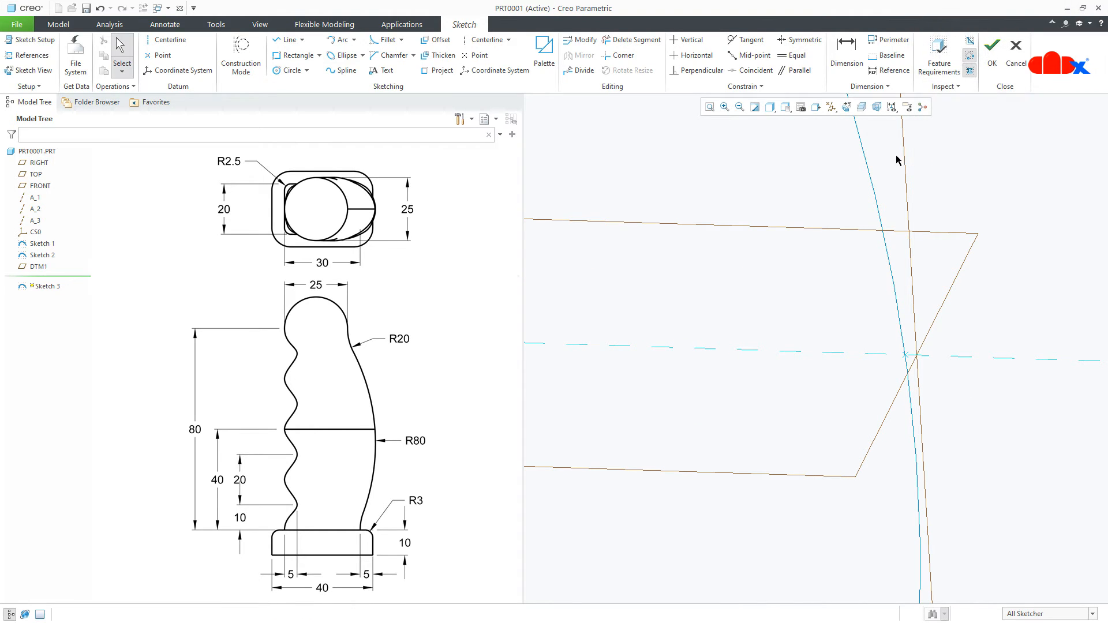
# - Hide the datum points and datum planes, and orient the new sketch to the 2D sketch view
pyautogui.click(831, 106)
pyautogui.click(832, 147)
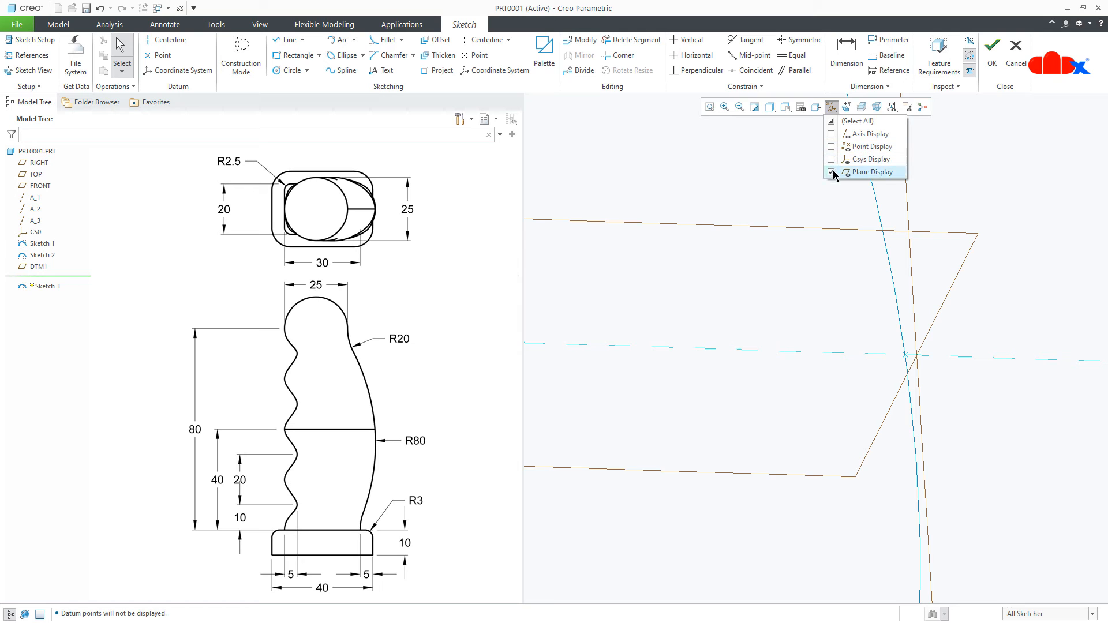
pyautogui.click(832, 172)
pyautogui.scroll(-3, 951, 405)
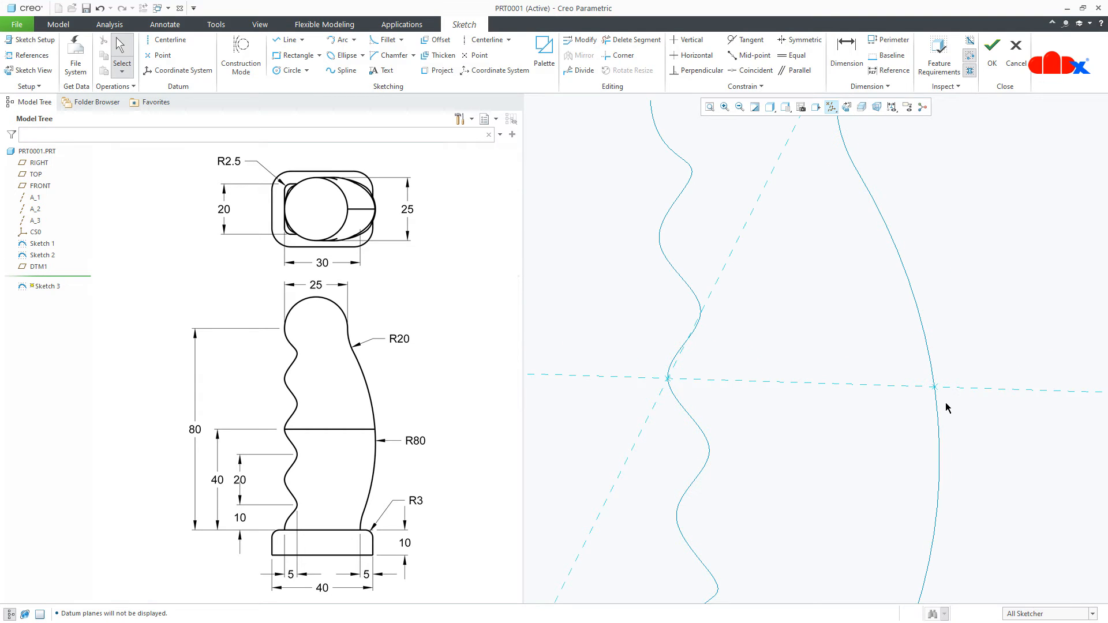
pyautogui.click(846, 107)
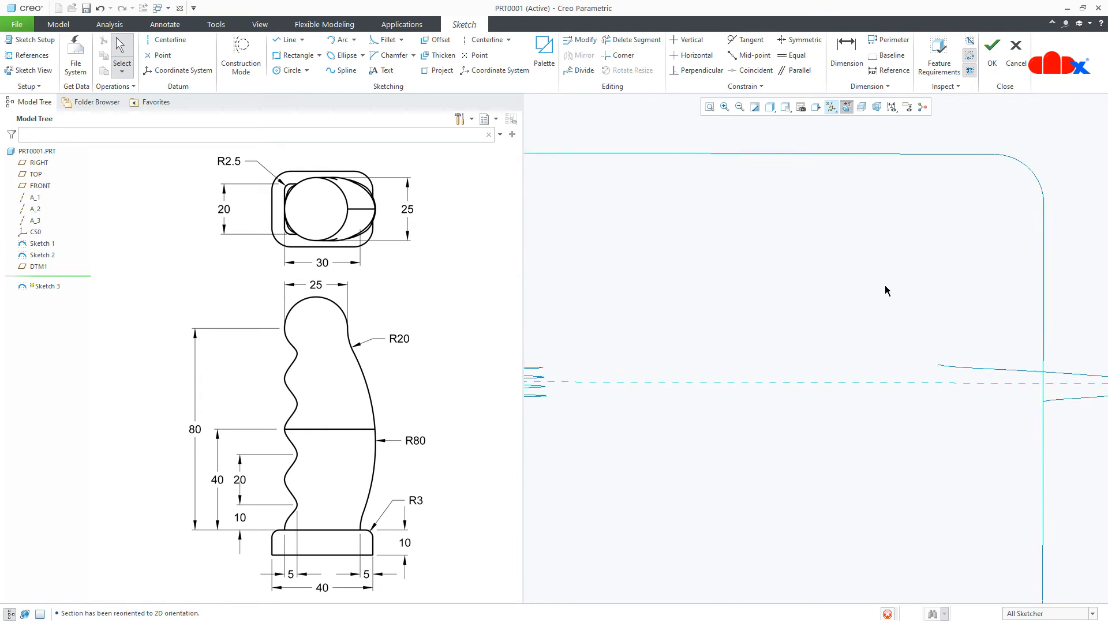
# - Draw a vertical centerline through the reference point where the smooth R80 profile curve meets the sketch plane
pyautogui.rightClick(983, 430)
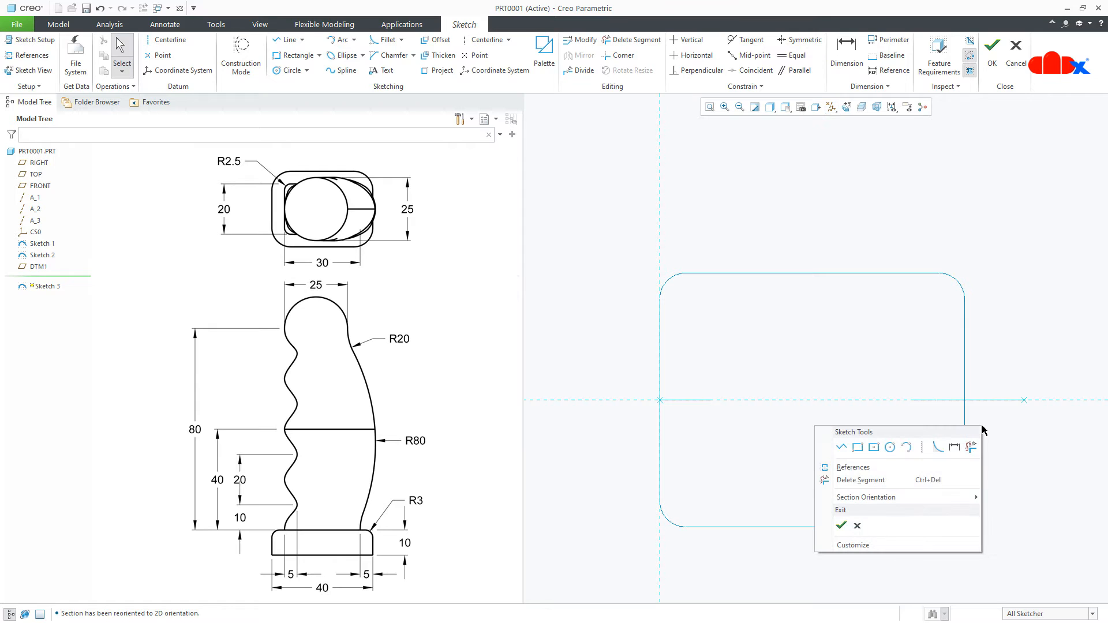
pyautogui.click(923, 448)
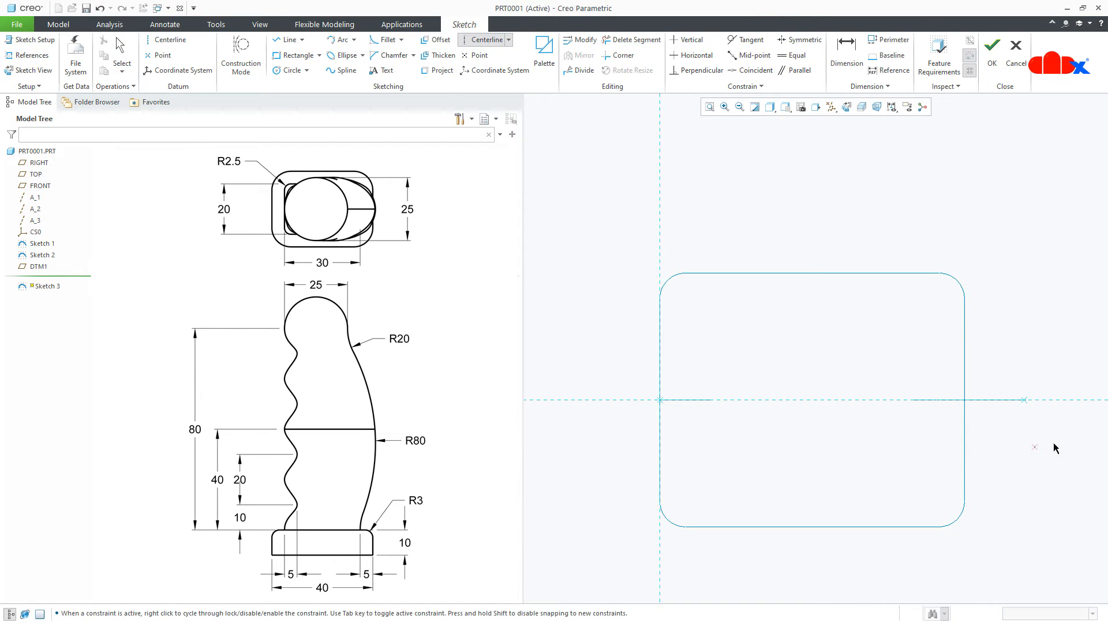
pyautogui.click(1028, 460)
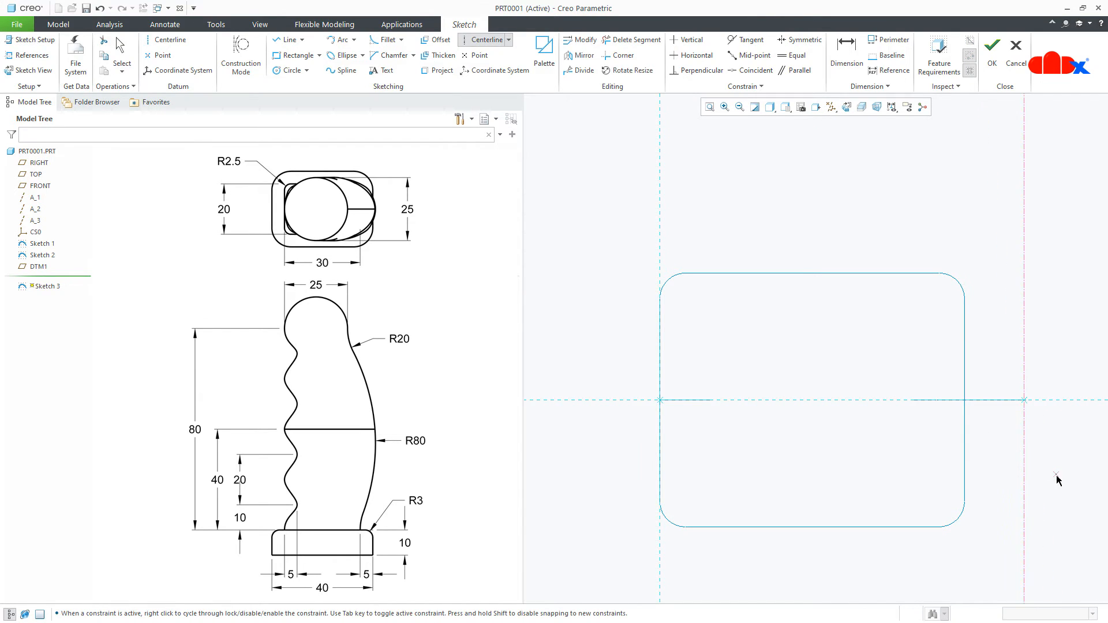
pyautogui.middleClick(1058, 484)
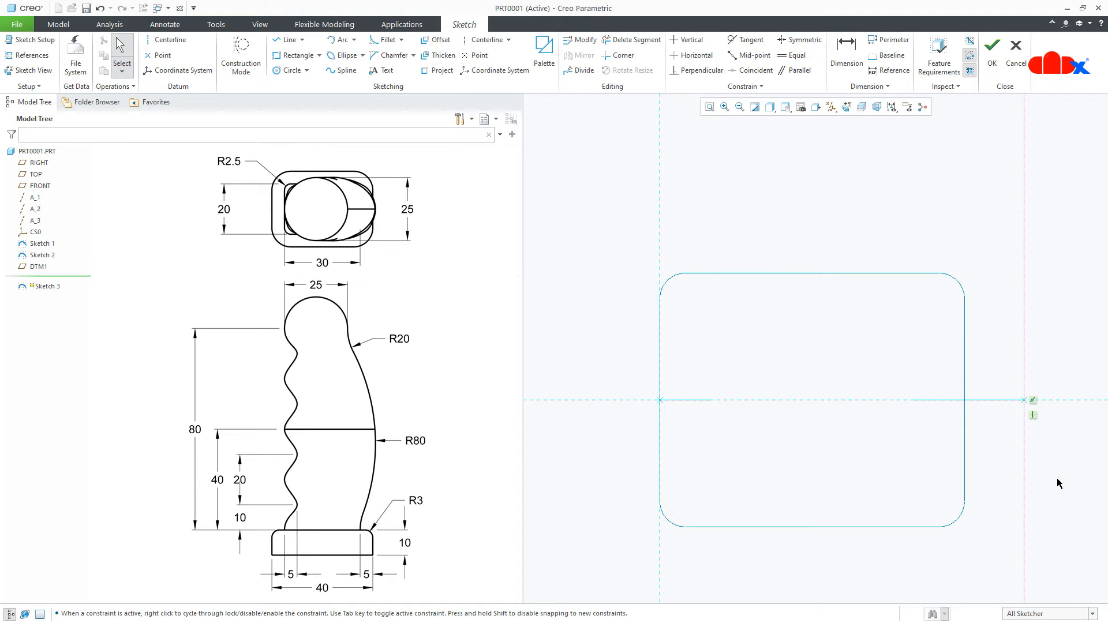
# - Sketch an ellipse about 18 mm high with its horizontal axis spanning the two profile-curve reference points
pyautogui.click(345, 55)
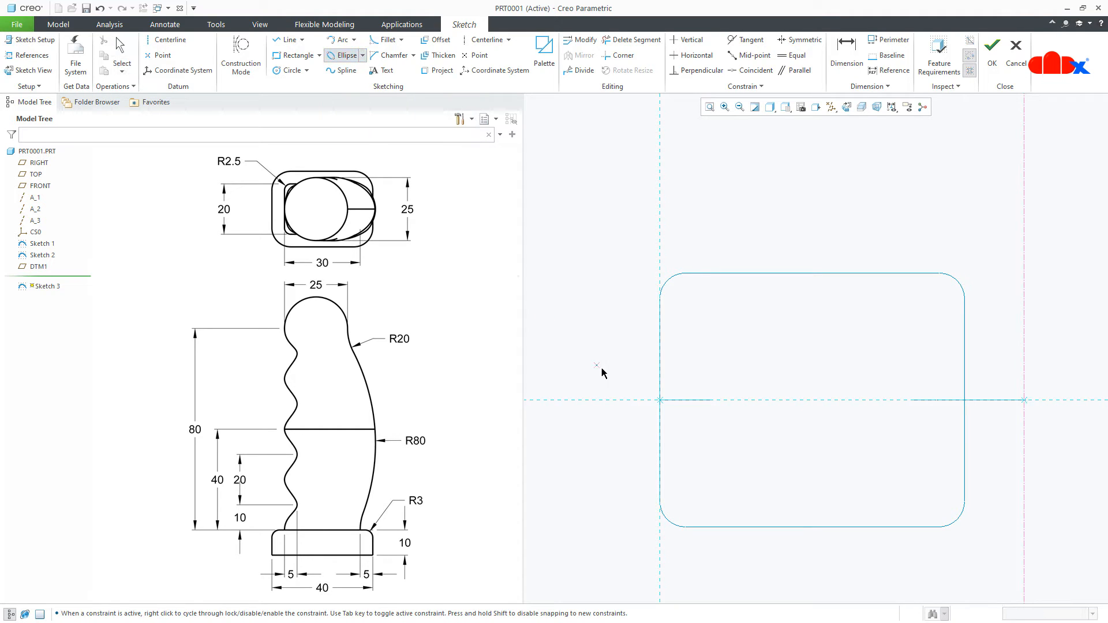
pyautogui.click(660, 400)
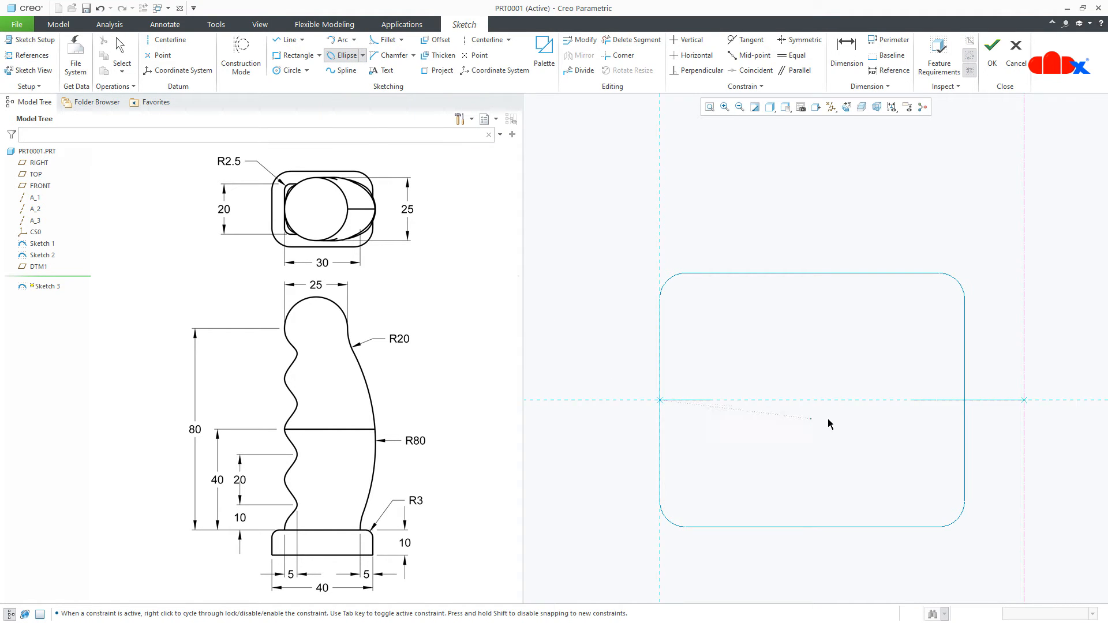
pyautogui.click(1011, 411)
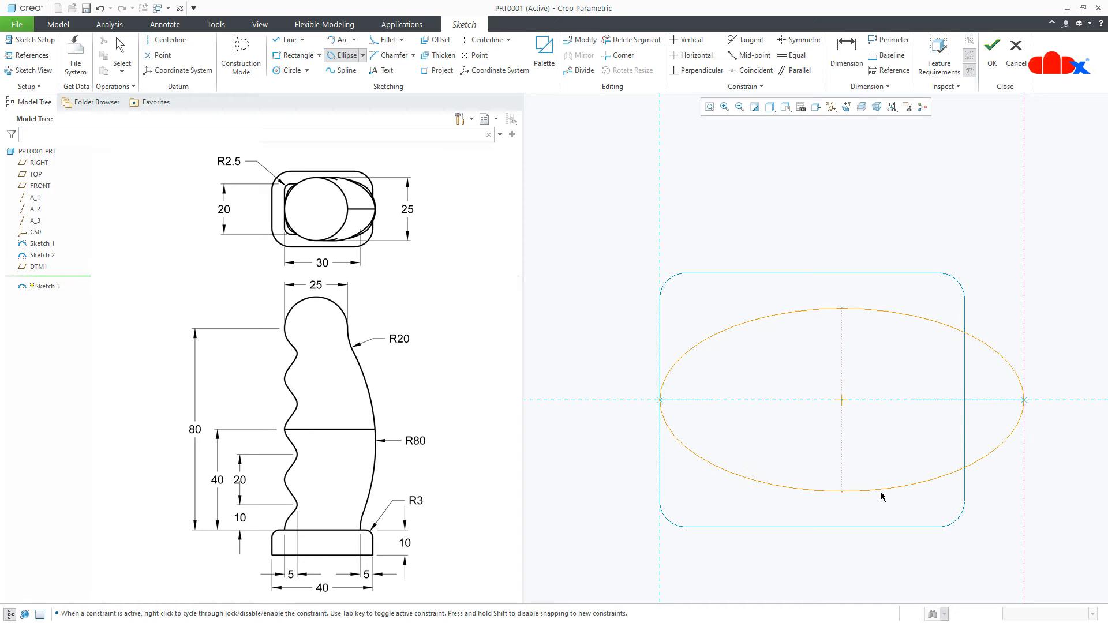
pyautogui.click(881, 491)
pyautogui.middleClick(901, 514)
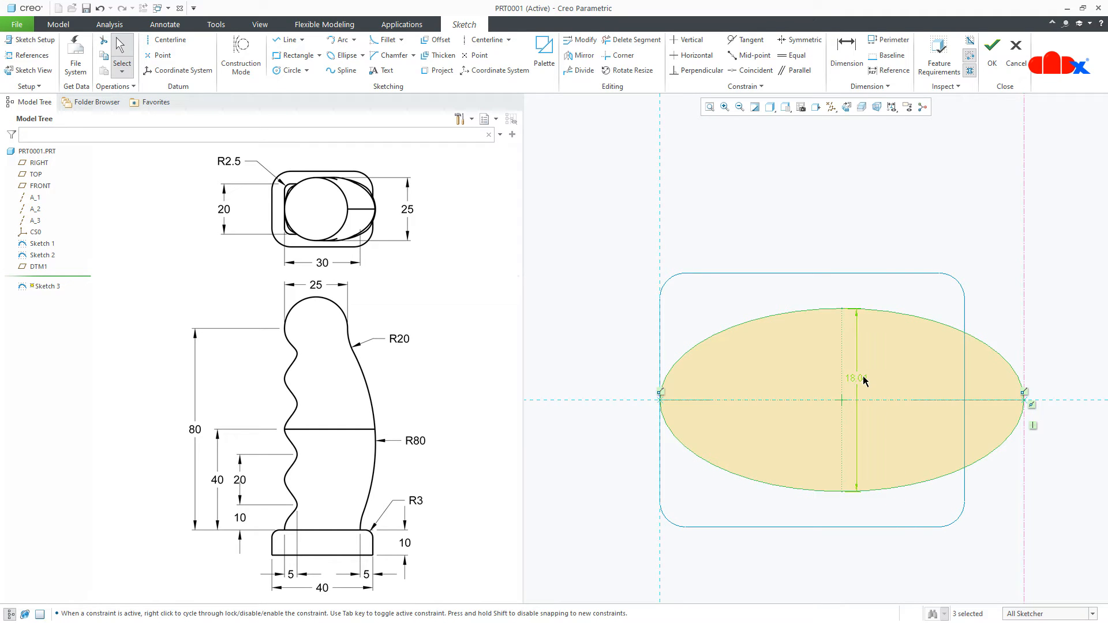
# - Set the ellipse's height to 25 mm and finish the sketch
pyautogui.doubleClick(857, 378)
pyautogui.write('25')
pyautogui.press('Return')
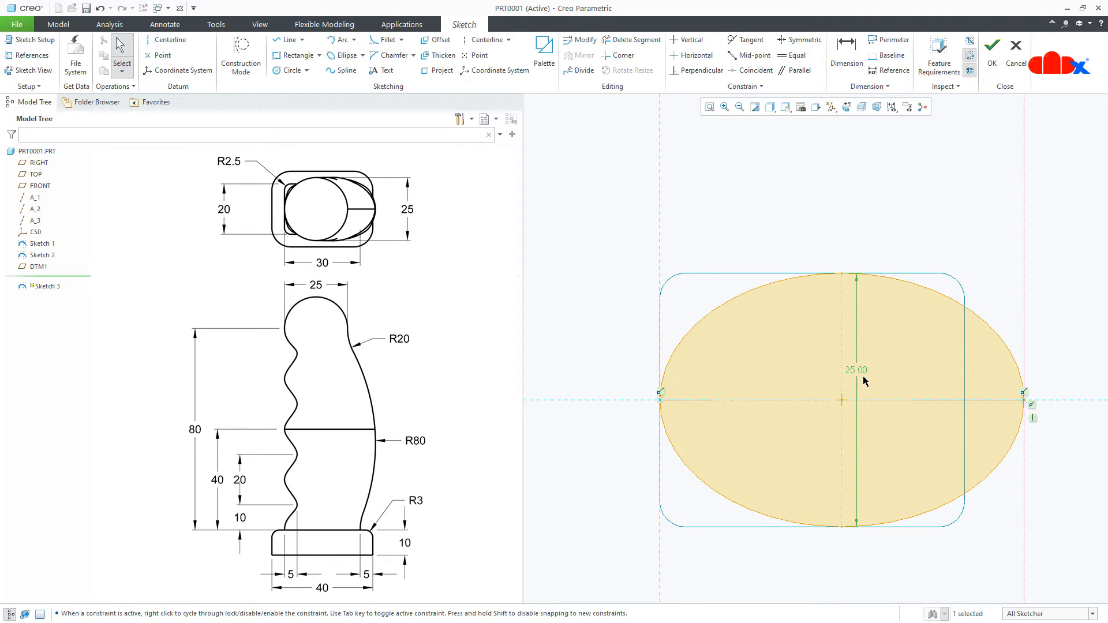
pyautogui.rightClick(863, 378)
pyautogui.click(891, 489)
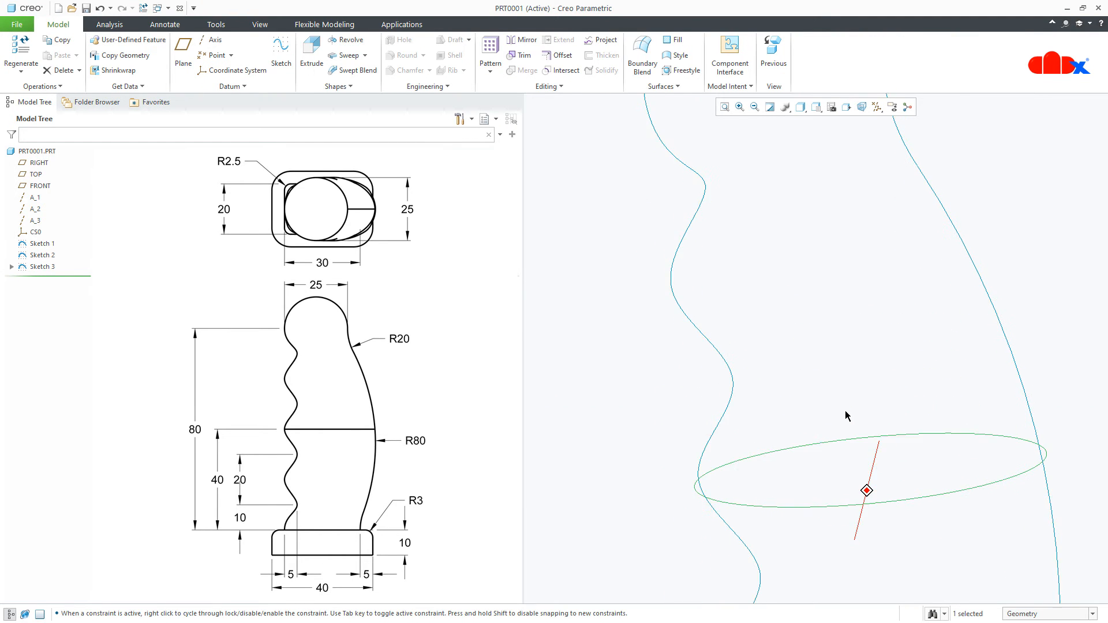
pyautogui.click(962, 412)
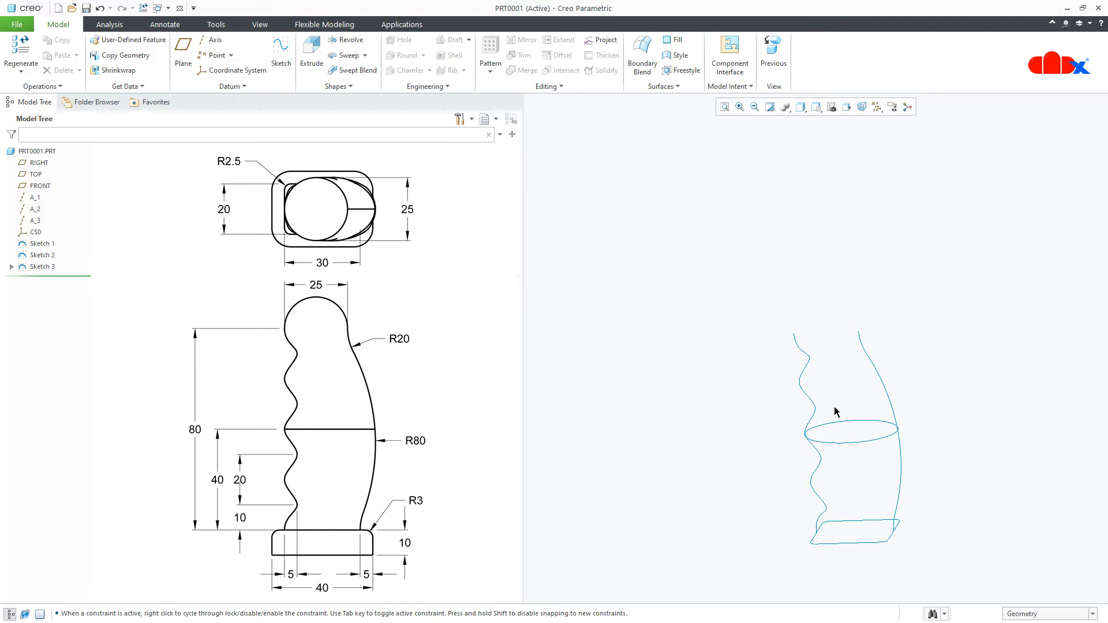
# - Turn on the display of all datum axes, points, coordinate systems and planes
pyautogui.moveTo(836, 411); pyautogui.dragTo(847, 408, button='middle')
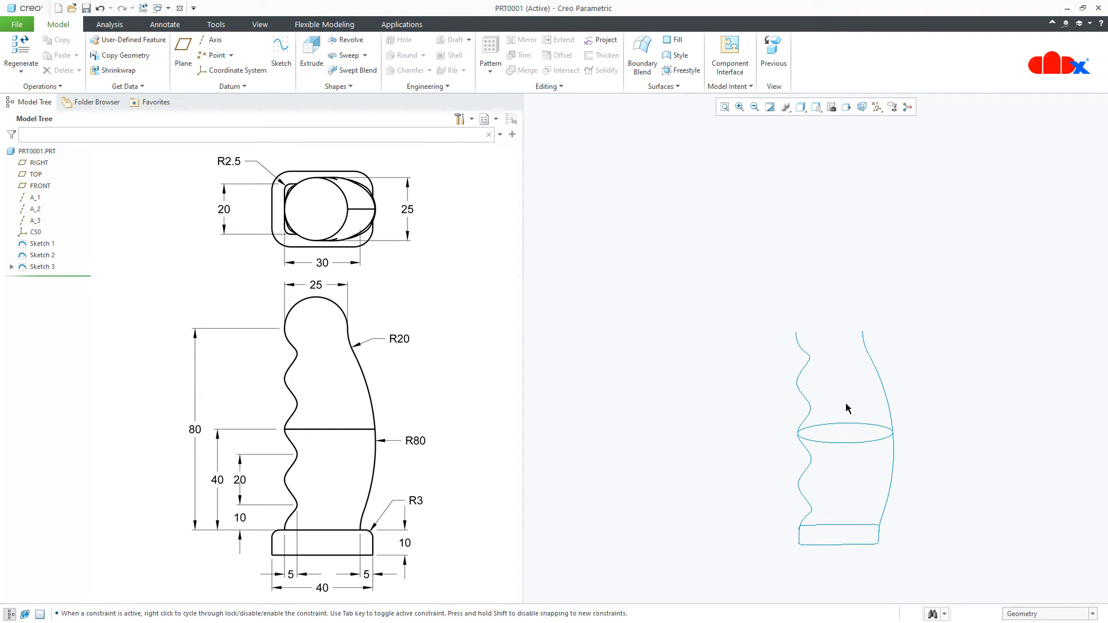
pyautogui.click(876, 107)
pyautogui.click(878, 120)
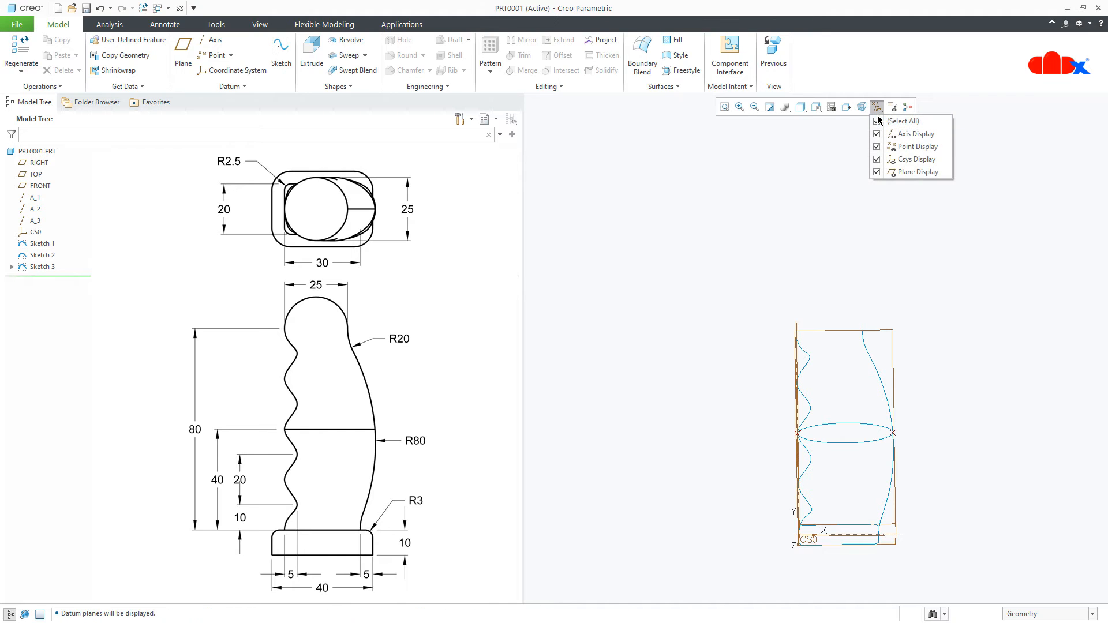
pyautogui.click(960, 280)
pyautogui.moveTo(935, 440); pyautogui.dragTo(935, 442, button='middle')
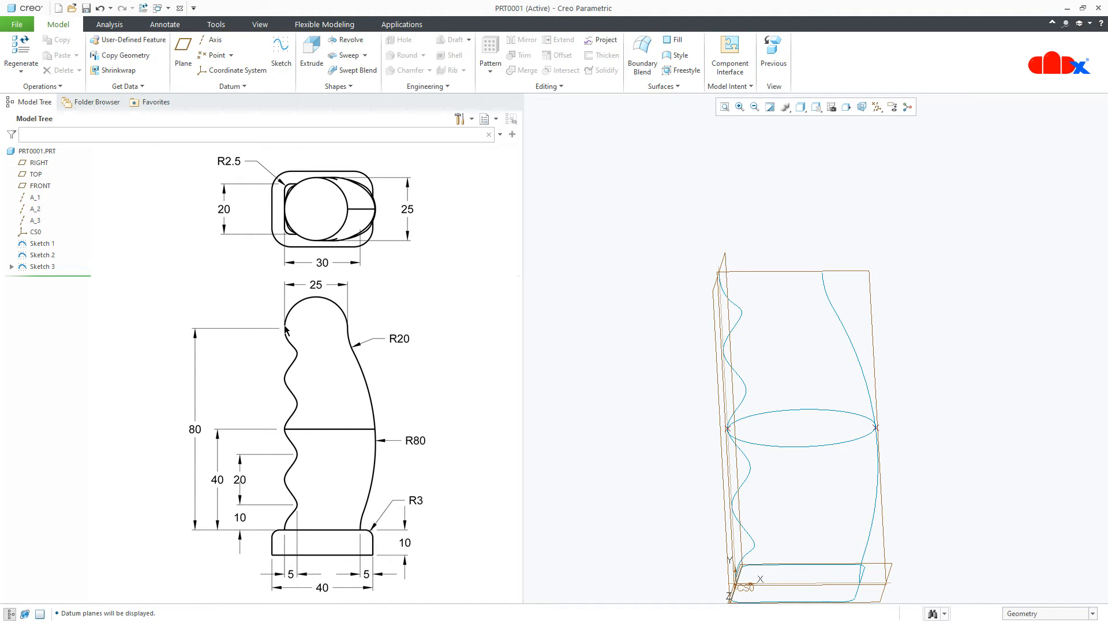
pyautogui.moveTo(1021, 251)
pyautogui.mouseDown(button='middle')
pyautogui.moveTo(959, 333)
pyautogui.moveTo(947, 327)
pyautogui.mouseUp(button='middle')
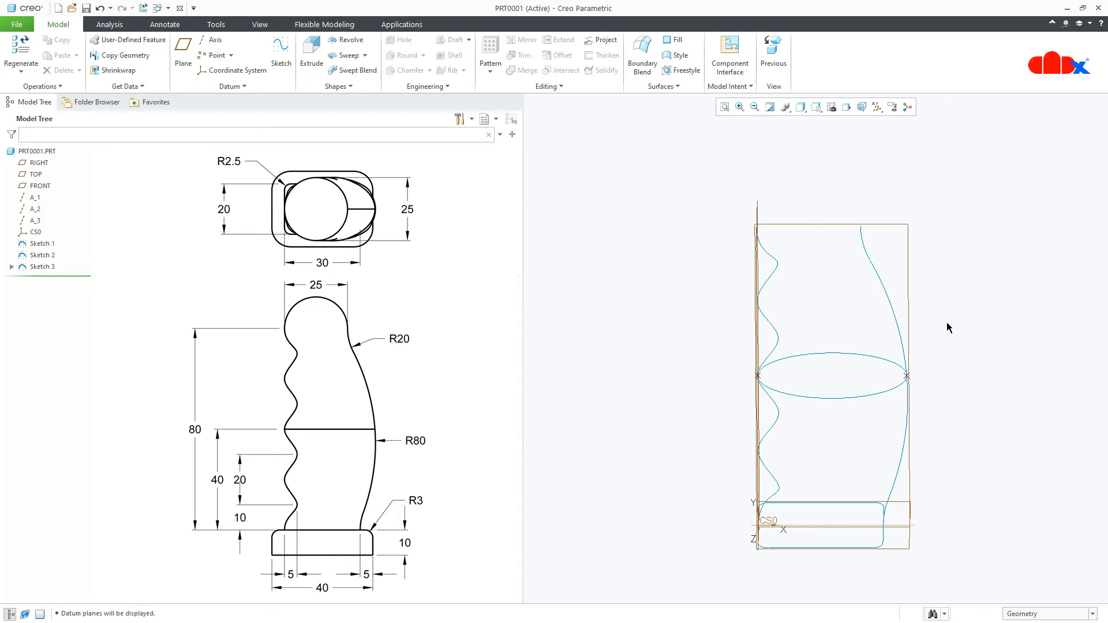
# - Start a sketch on a new datum plane parallel to TOP and through the upper end of the smooth profile curve
pyautogui.click(283, 53)
pyautogui.click(185, 53)
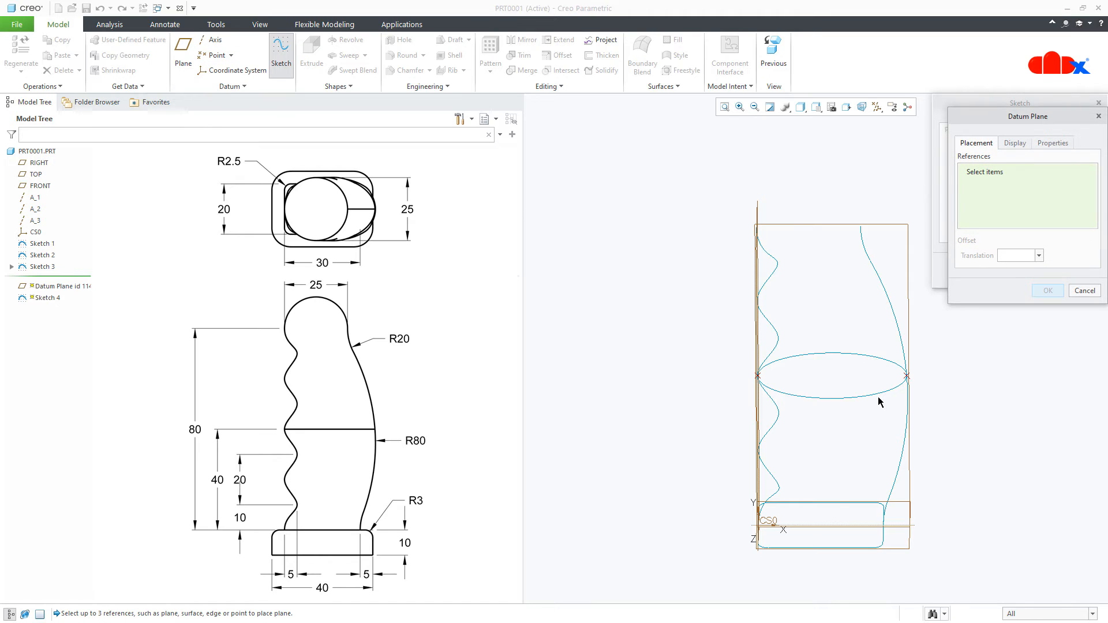
pyautogui.click(913, 549)
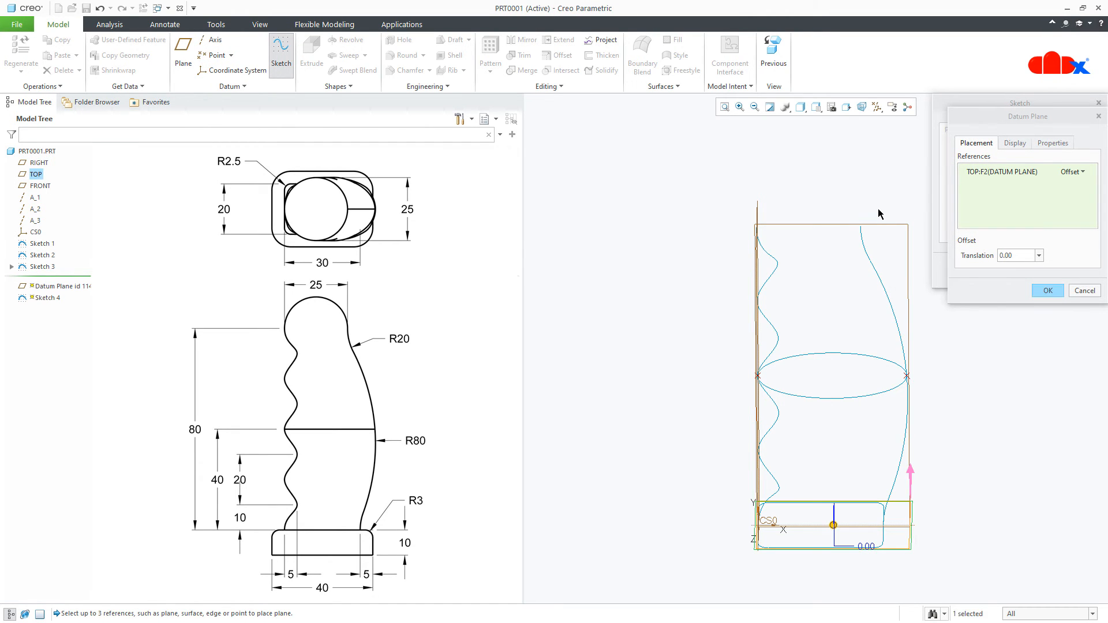
pyautogui.keyDown('ctrl'); pyautogui.click(860, 228); pyautogui.keyUp('ctrl')
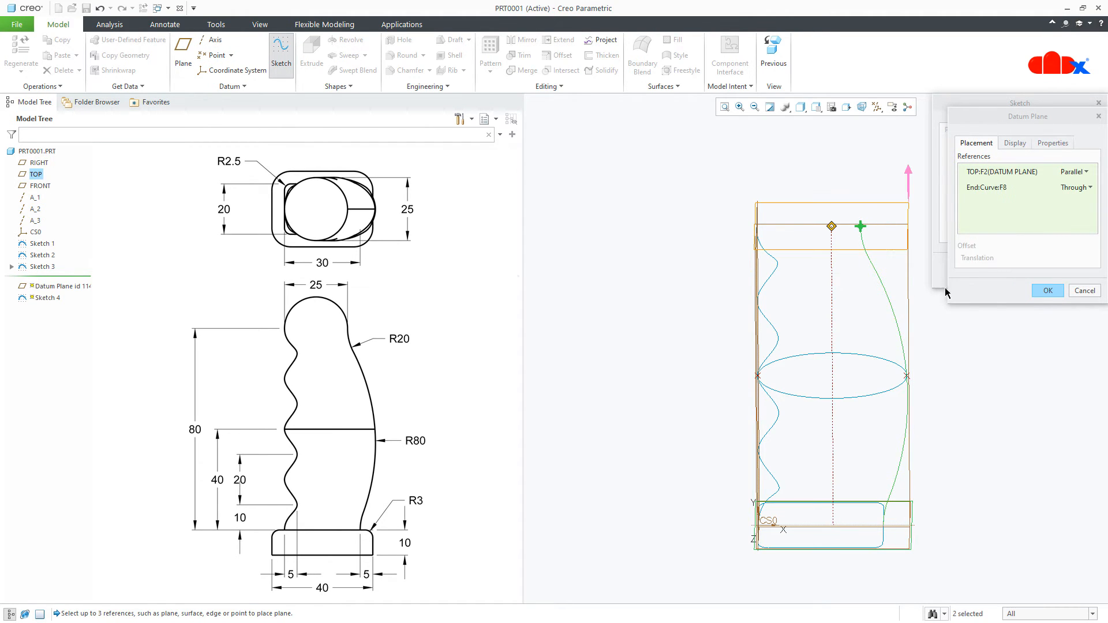
pyautogui.click(1042, 291)
pyautogui.click(1046, 270)
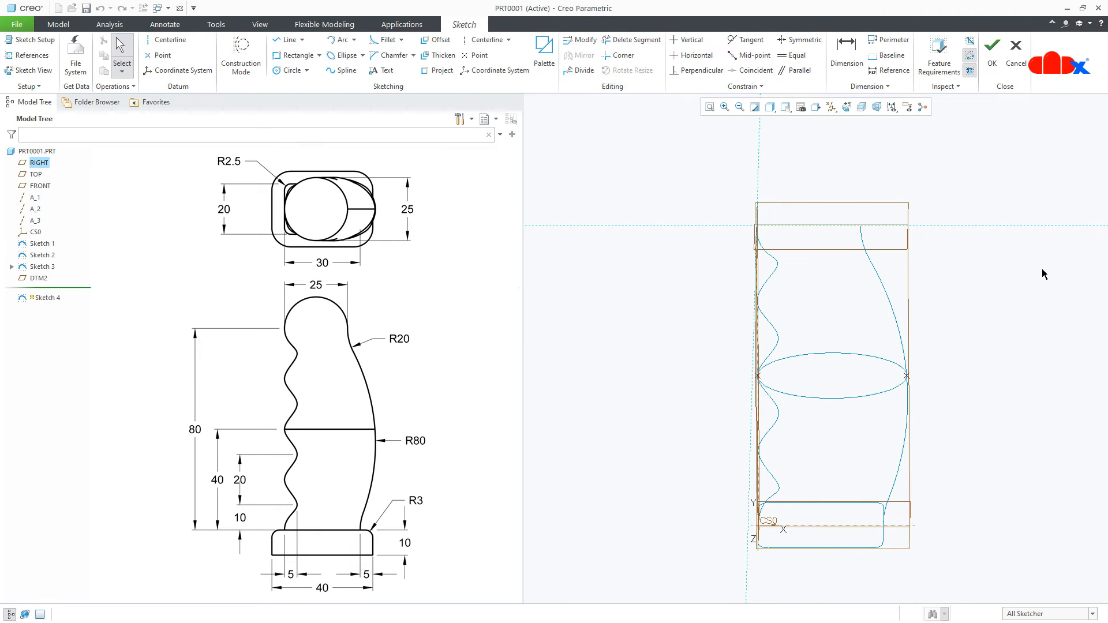
# - Add the upper endpoints of the smooth and the wavy profile curves as sketch references
pyautogui.moveTo(979, 281); pyautogui.dragTo(975, 300, button='middle')
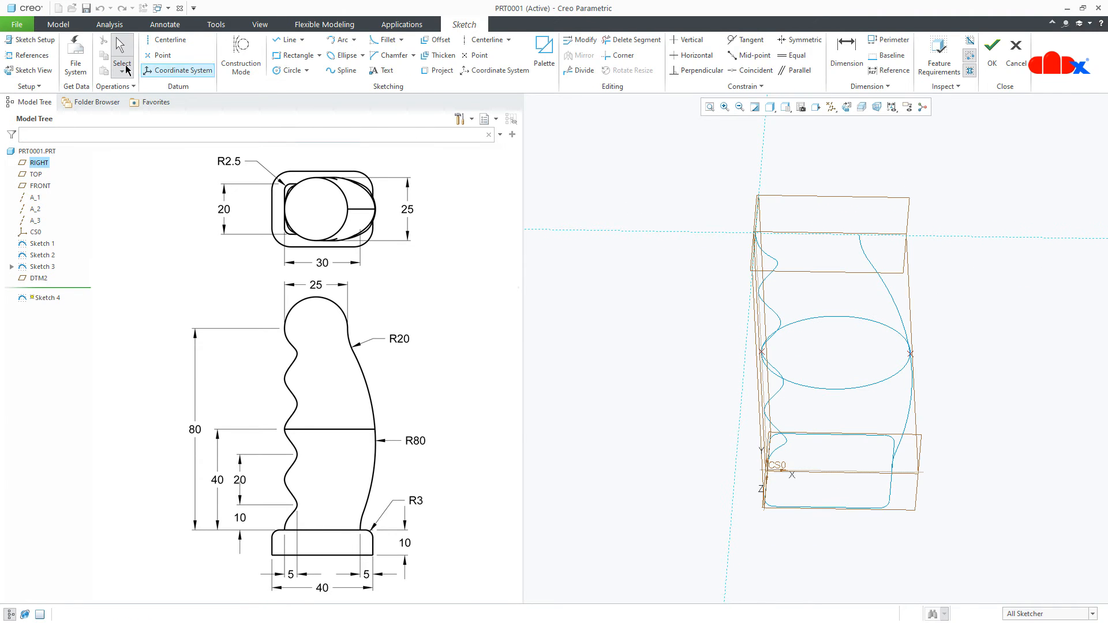
pyautogui.click(29, 55)
pyautogui.scroll(3, 837, 219)
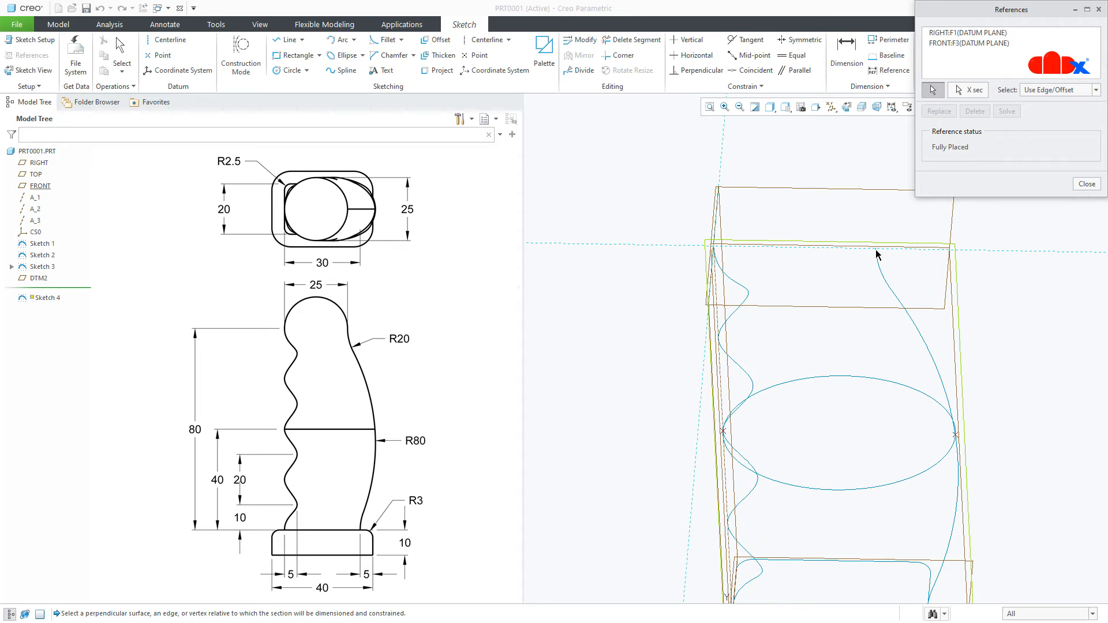
pyautogui.scroll(6, 878, 248)
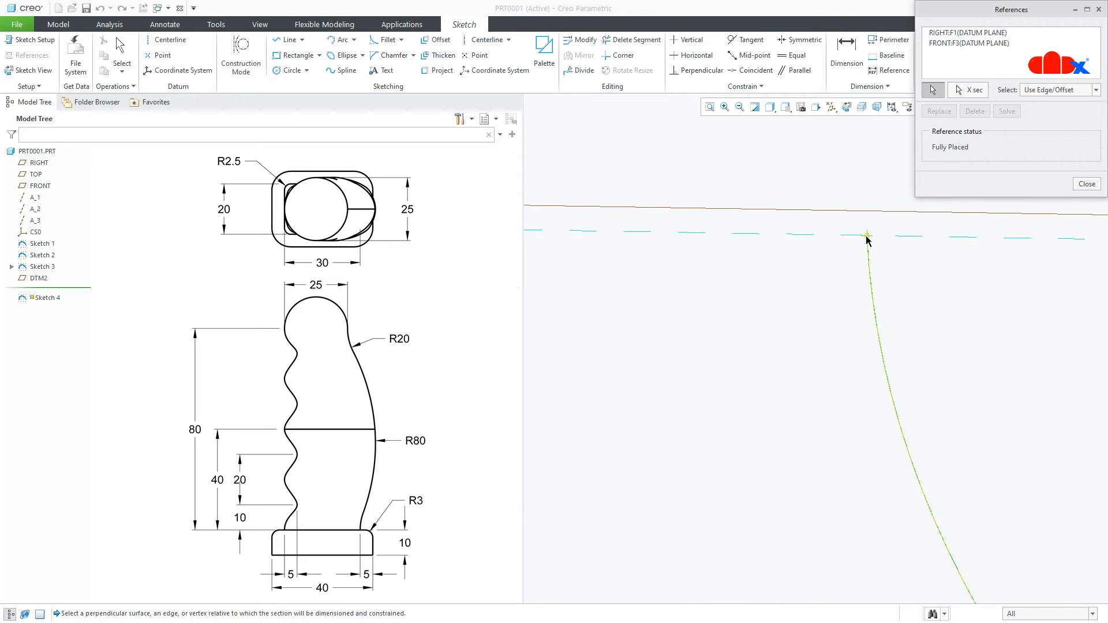
pyautogui.click(867, 235)
pyautogui.scroll(-6, 949, 306)
pyautogui.scroll(3, 568, 291)
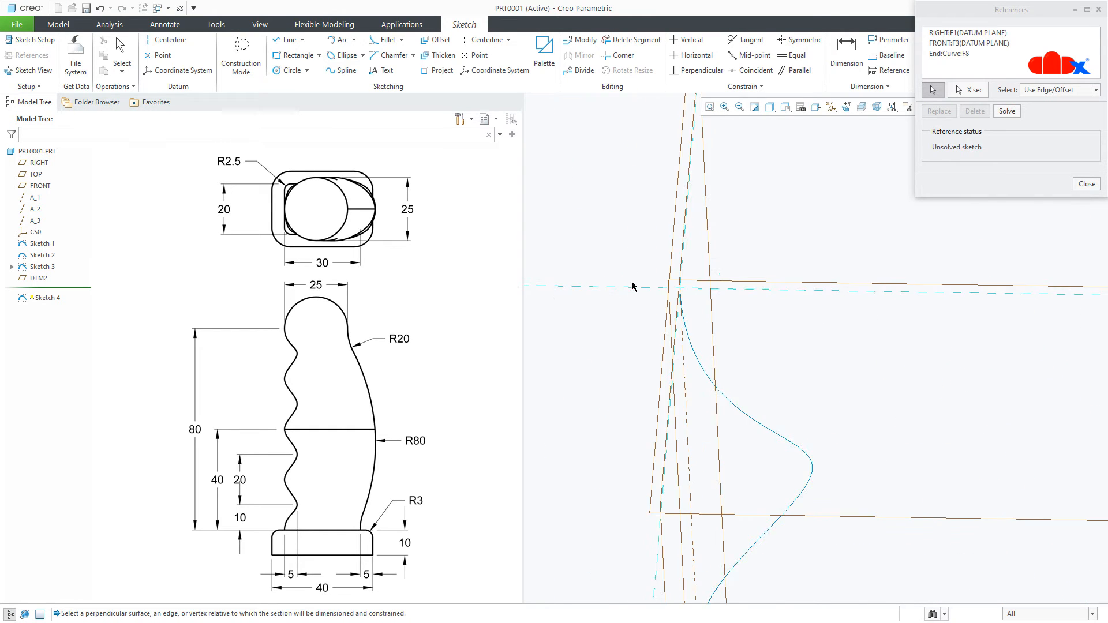
pyautogui.scroll(3, 658, 322)
pyautogui.scroll(2, 658, 321)
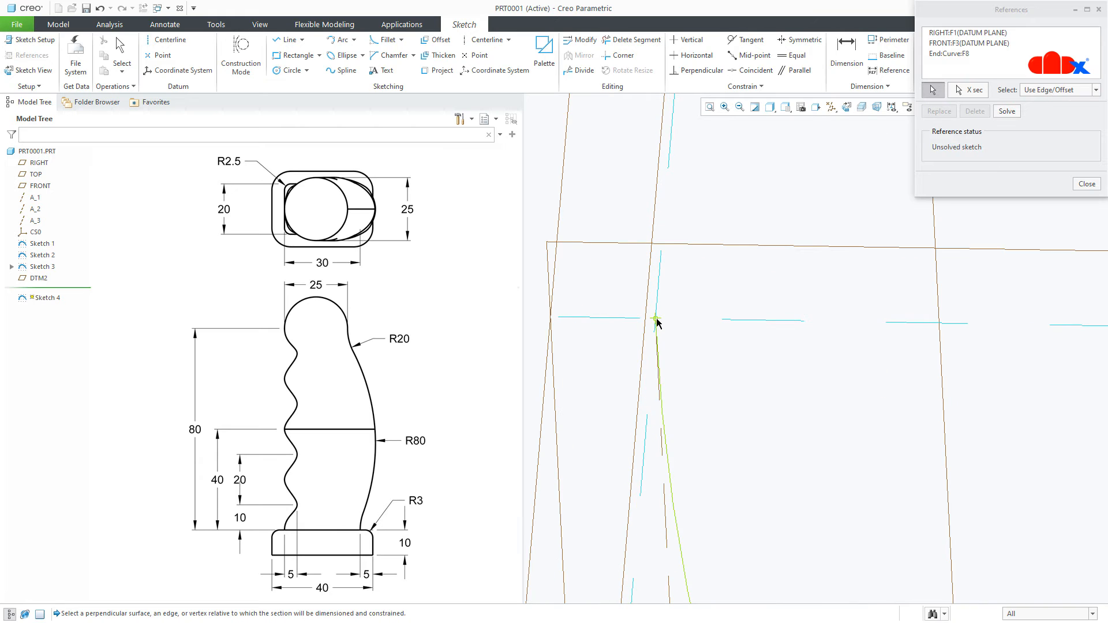
pyautogui.click(657, 319)
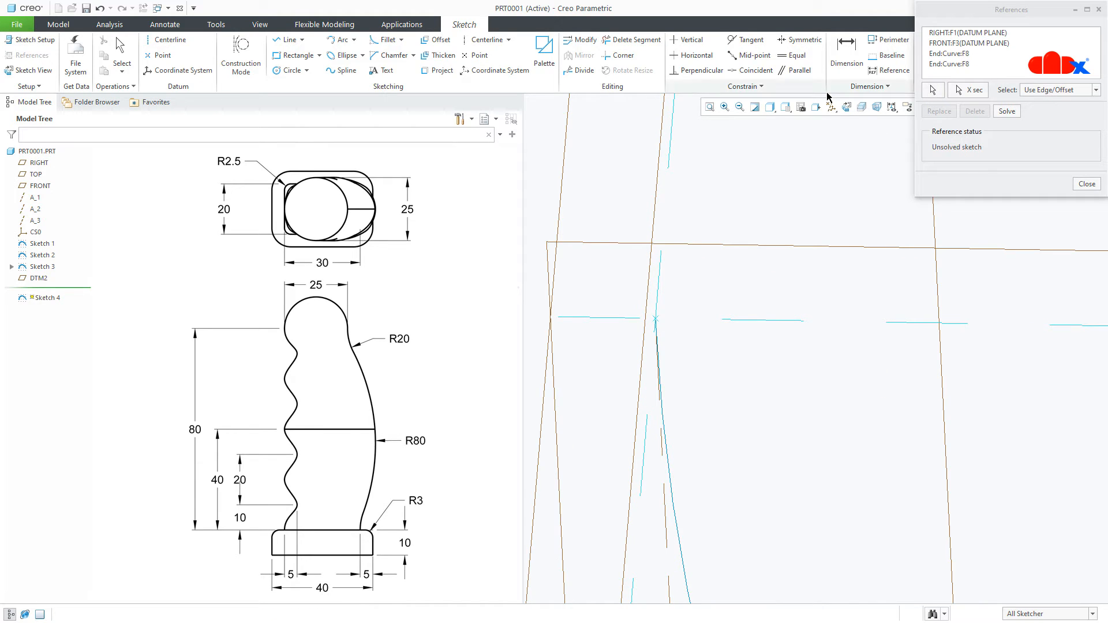
# - Hide all datum features and close the sketch references
pyautogui.click(831, 107)
pyautogui.click(848, 122)
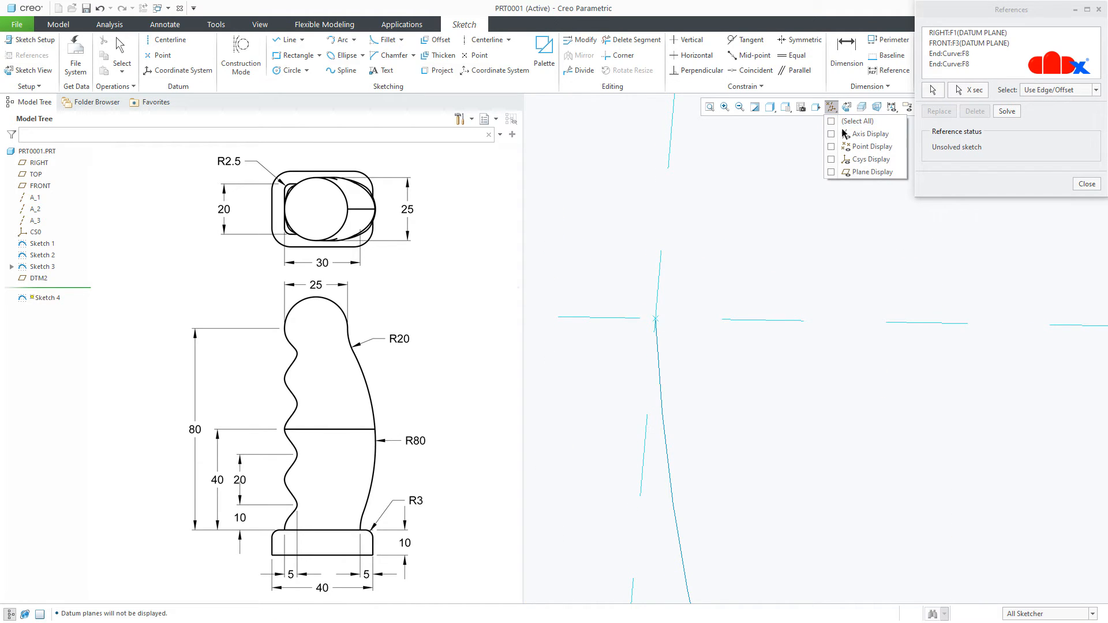
pyautogui.middleClick(726, 280)
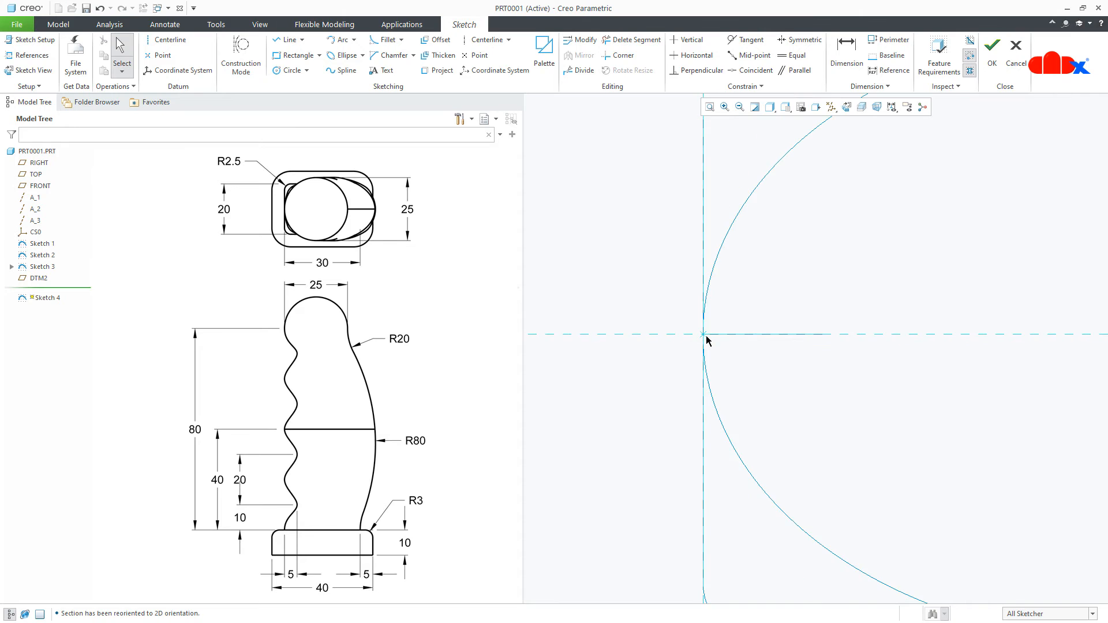
# - Sketch a circle about 32.4 mm in diameter, centered on the horizontal reference and passing through the ellipse's right end
pyautogui.rightClick(774, 359)
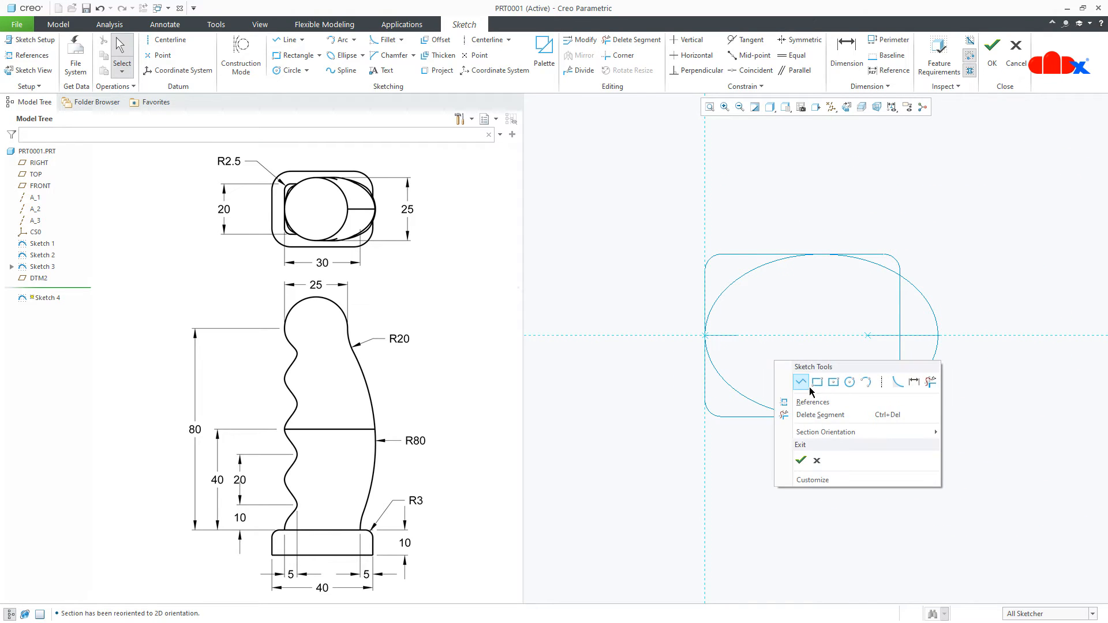
pyautogui.click(849, 383)
pyautogui.click(833, 335)
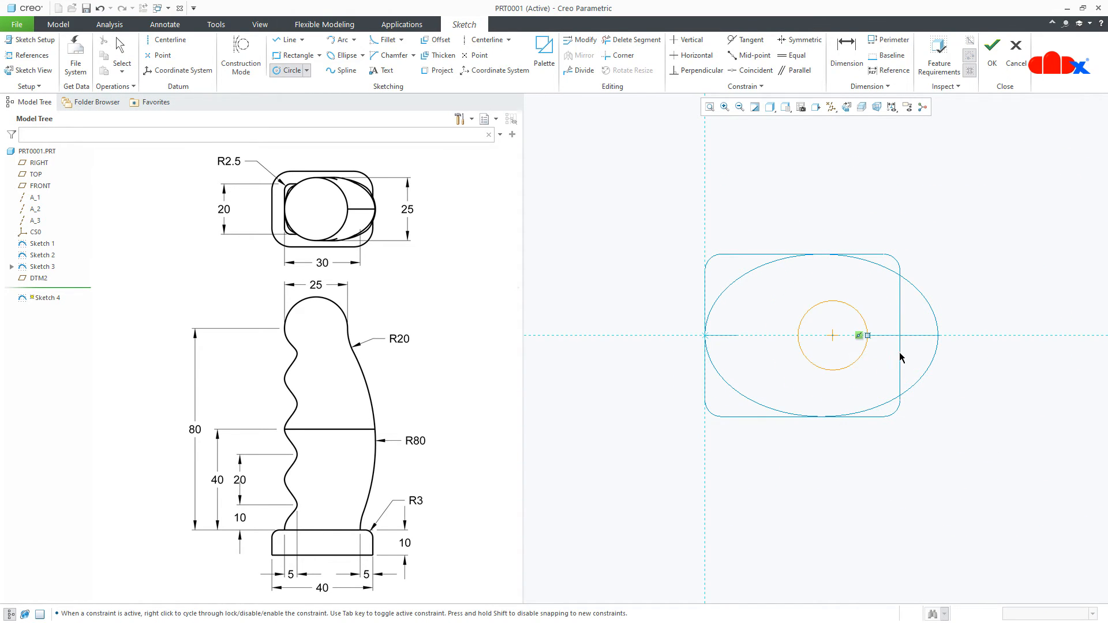
pyautogui.click(938, 336)
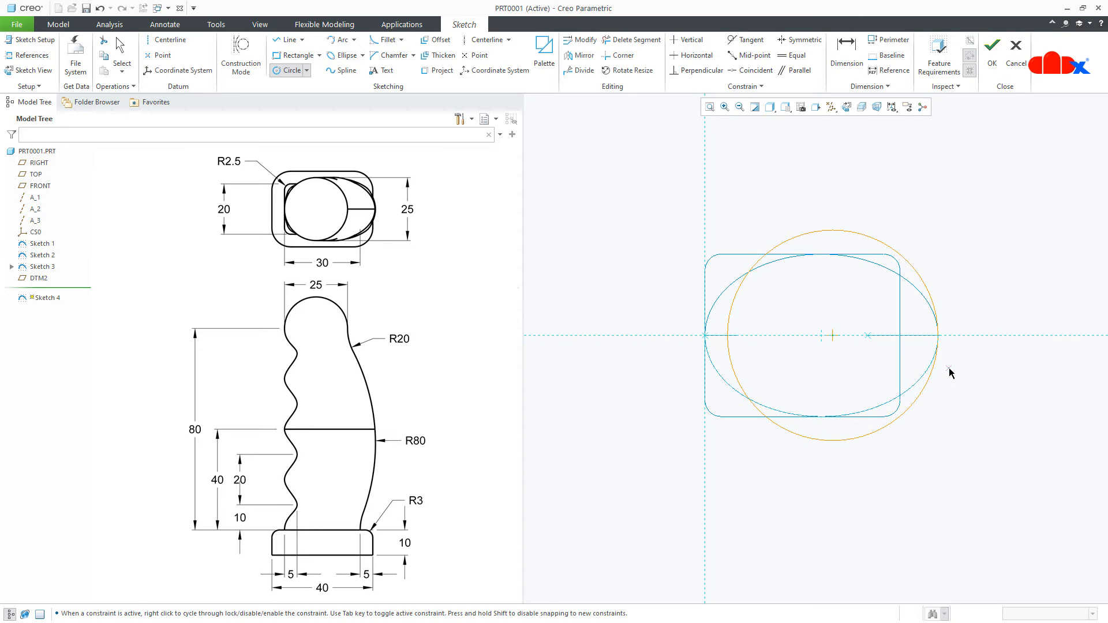
pyautogui.middleClick(950, 372)
# - Make the circle coincident with the upper endpoint of the wavy profile curve
pyautogui.scroll(-8, 923, 329)
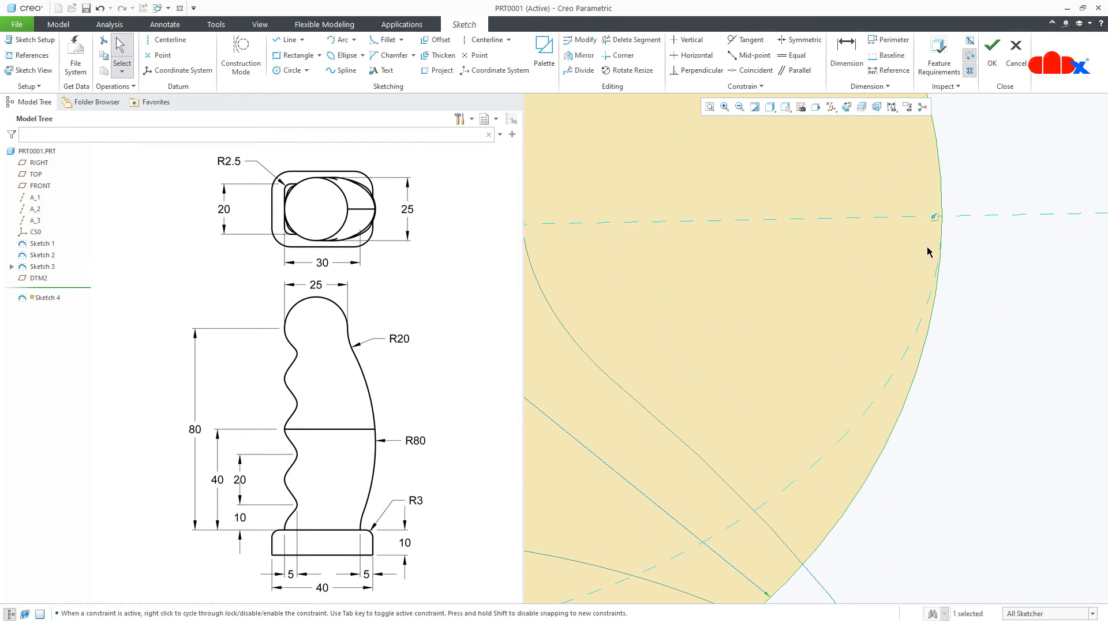
pyautogui.scroll(7, 928, 252)
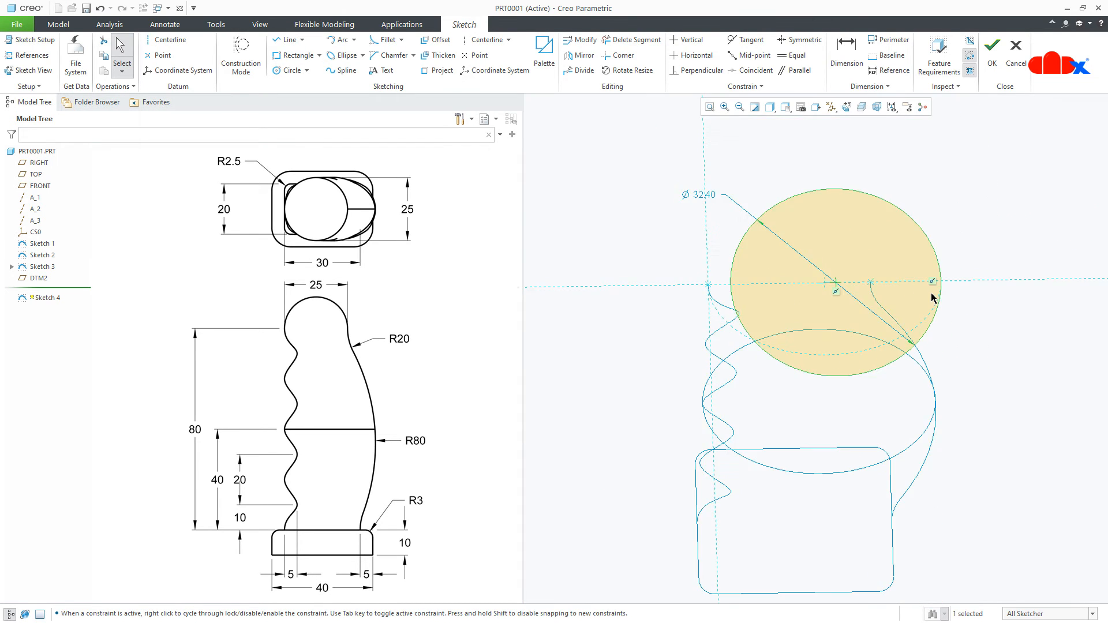
pyautogui.click(750, 69)
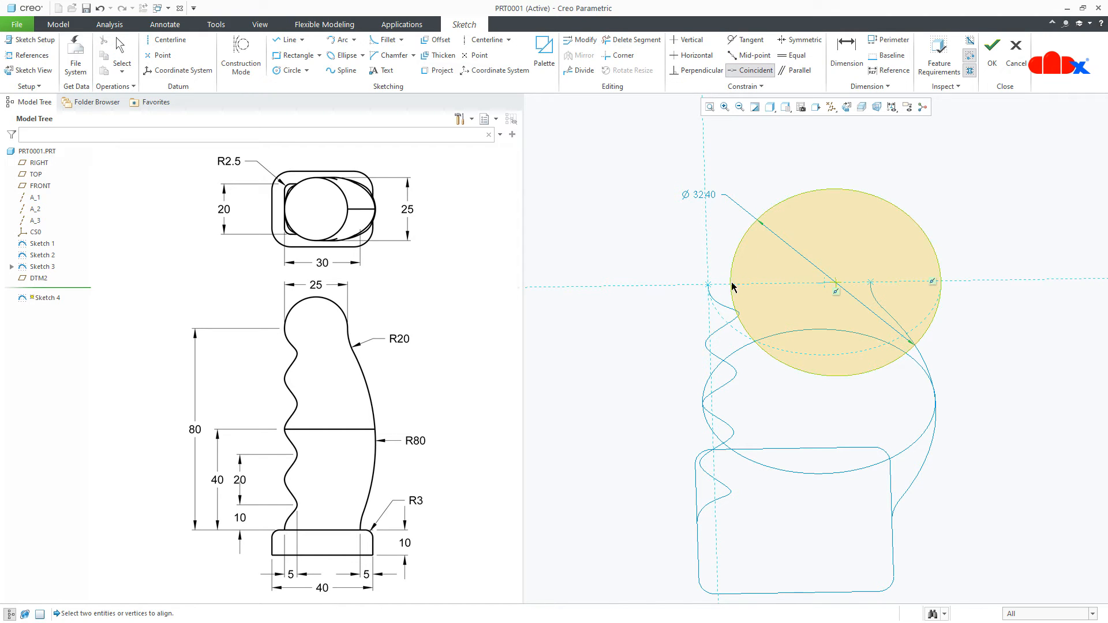
pyautogui.click(714, 286)
pyautogui.click(710, 287)
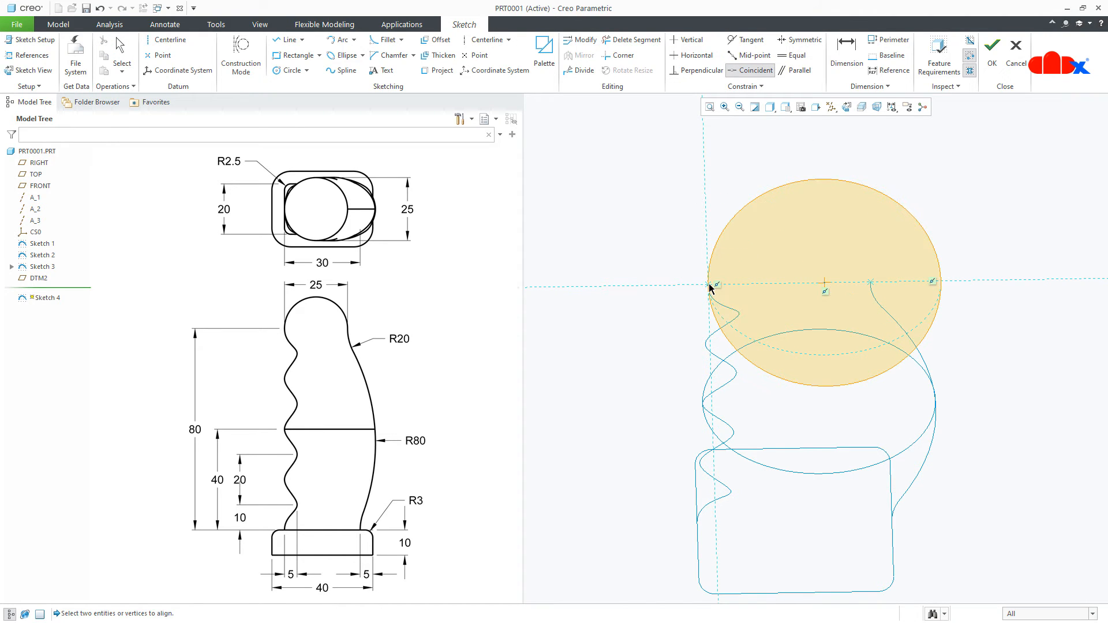
pyautogui.middleClick(983, 370)
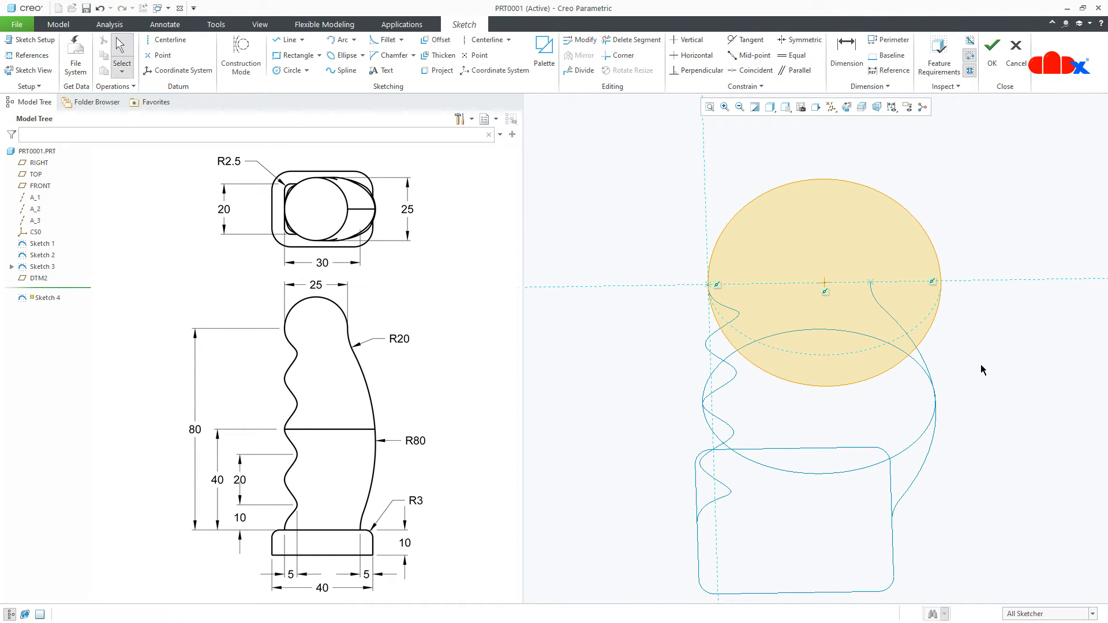
# - Finish the circle sketch and return the model to its default orientation
pyautogui.click(992, 49)
pyautogui.click(1006, 340)
pyautogui.hotkey('ctrl', 'd')
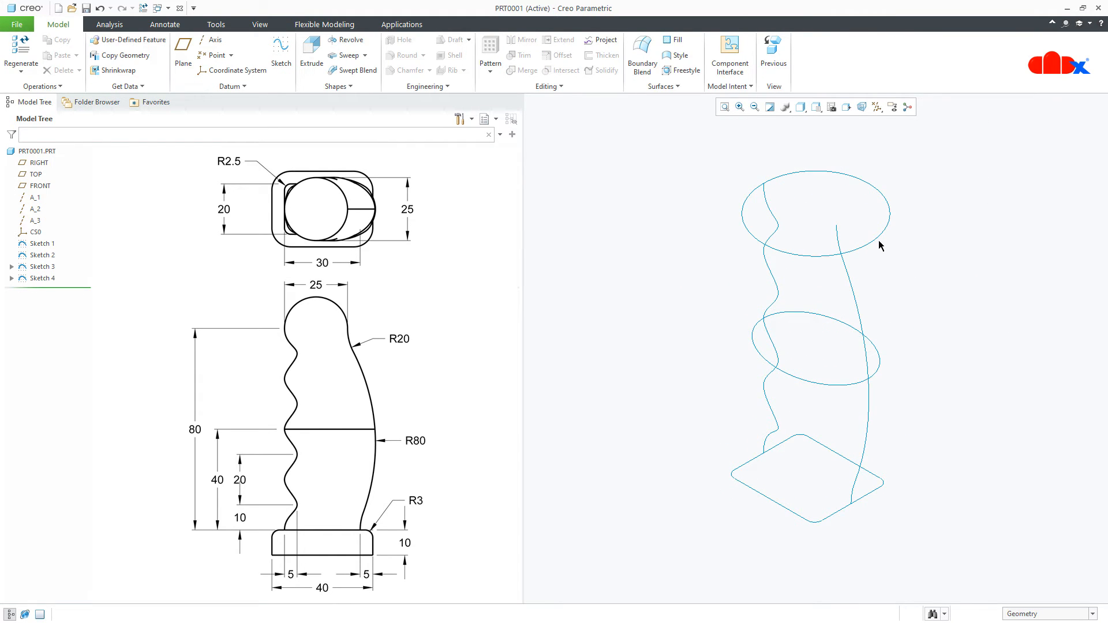
# - Edit the top circle sketch and delete the coincident constraint on the side facing the smooth profile curve
pyautogui.click(875, 244)
pyautogui.click(883, 173)
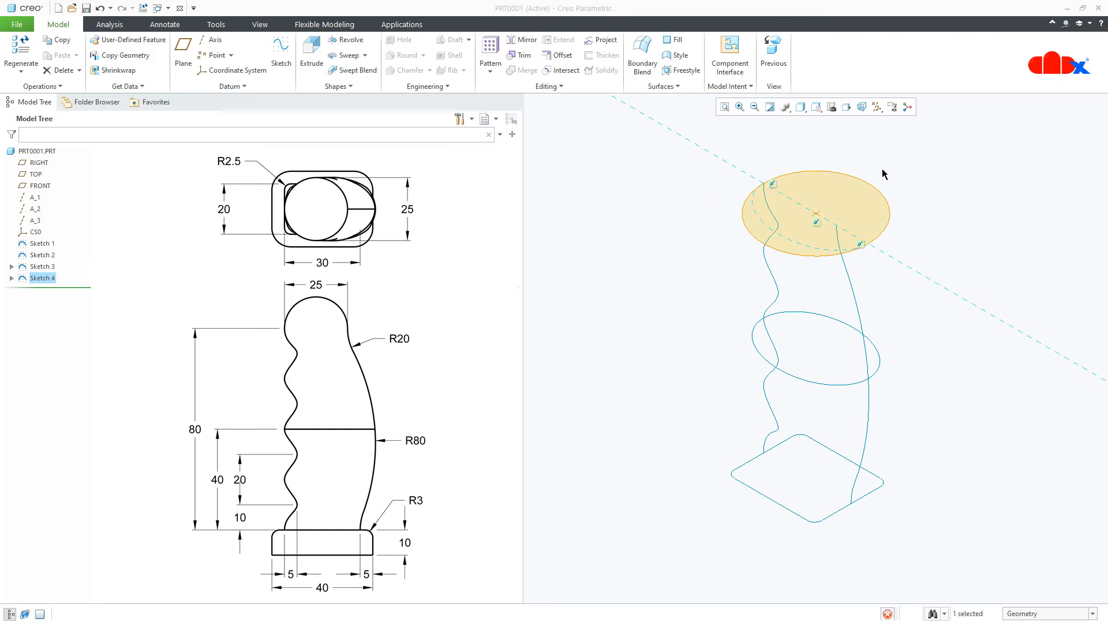
pyautogui.click(861, 245)
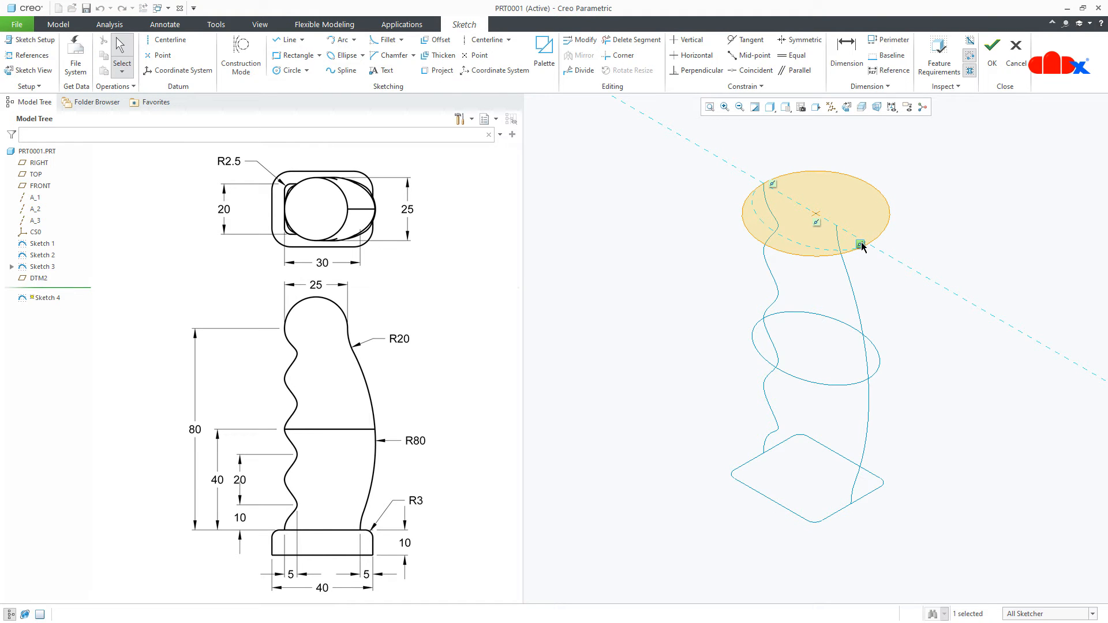
pyautogui.press('Delete')
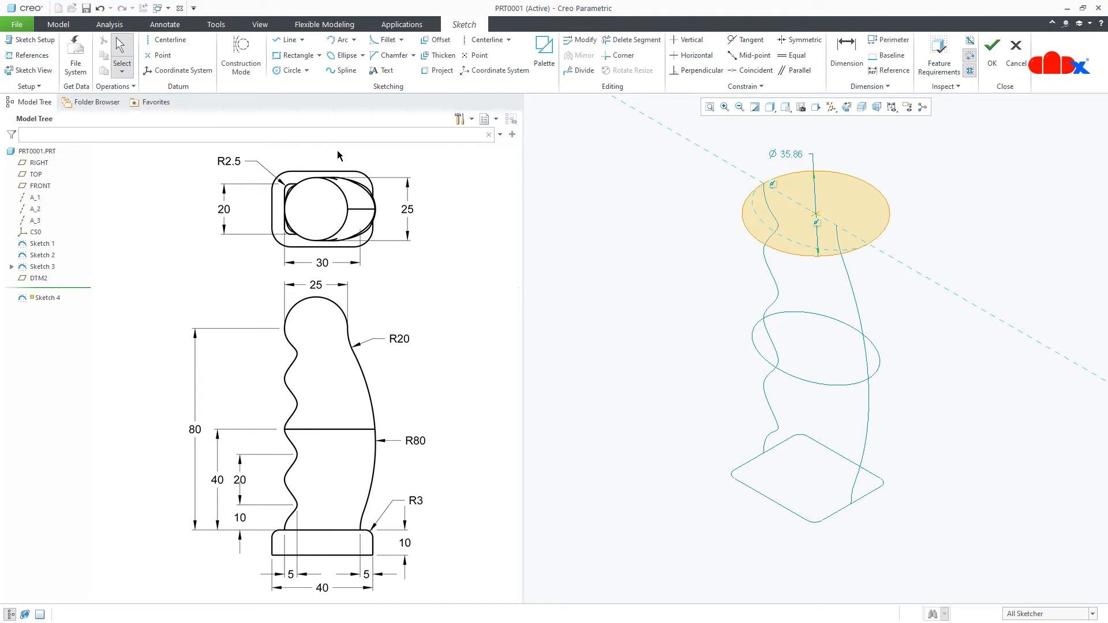
# - Add the upper endpoint of the smooth profile curve as a sketch reference
pyautogui.click(28, 55)
pyautogui.click(838, 230)
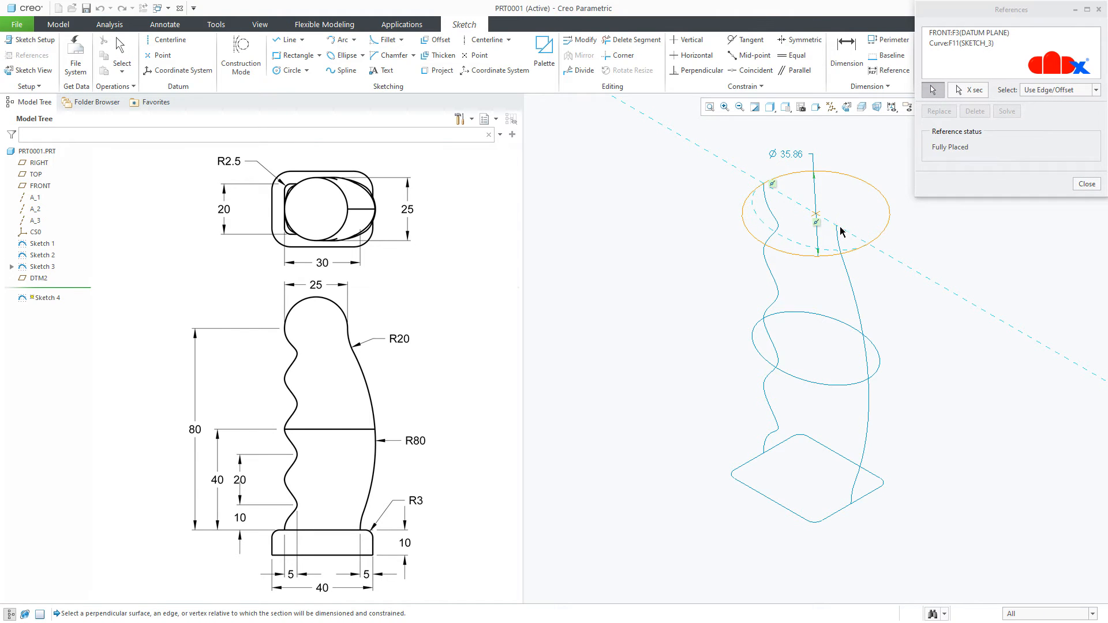
pyautogui.click(1087, 184)
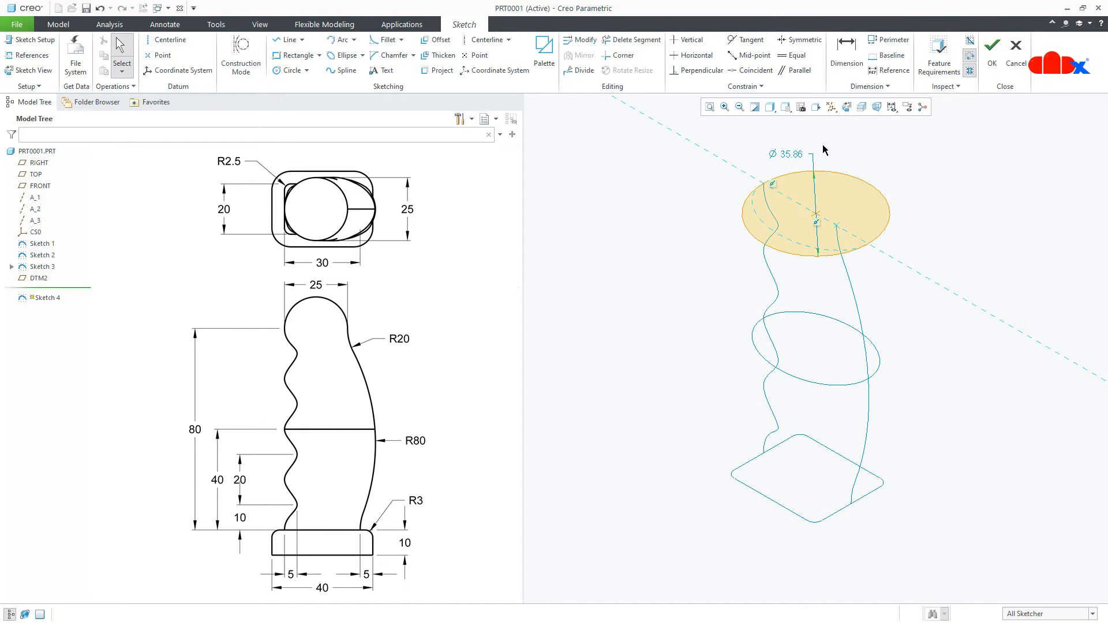
# - Make the circle coincident with the upper endpoint of the smooth profile curve and finish the sketch
pyautogui.click(751, 70)
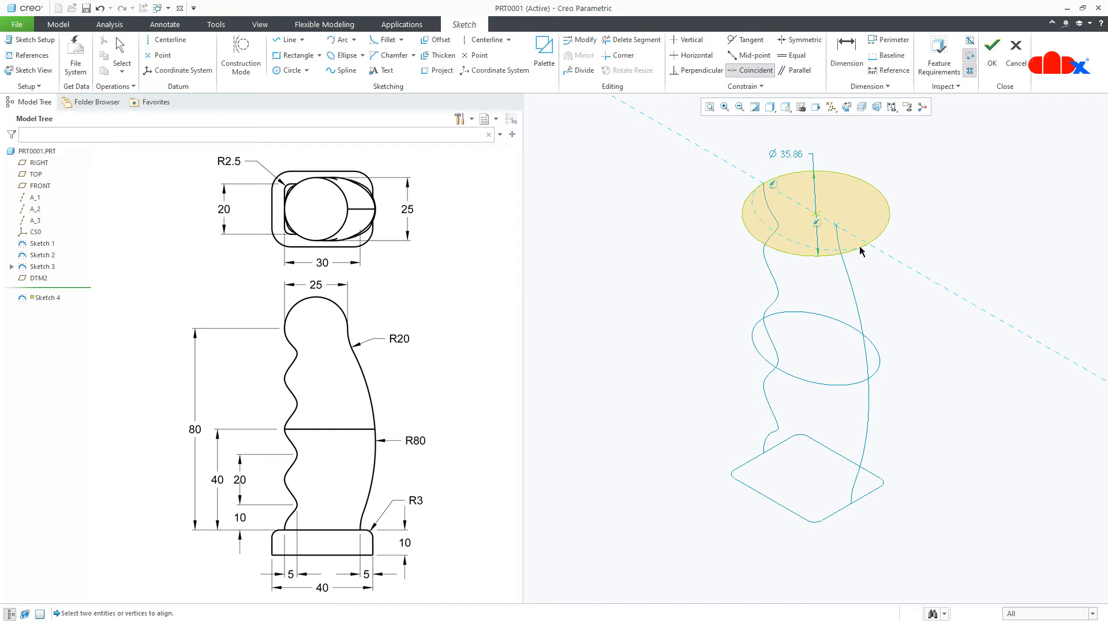
pyautogui.click(838, 229)
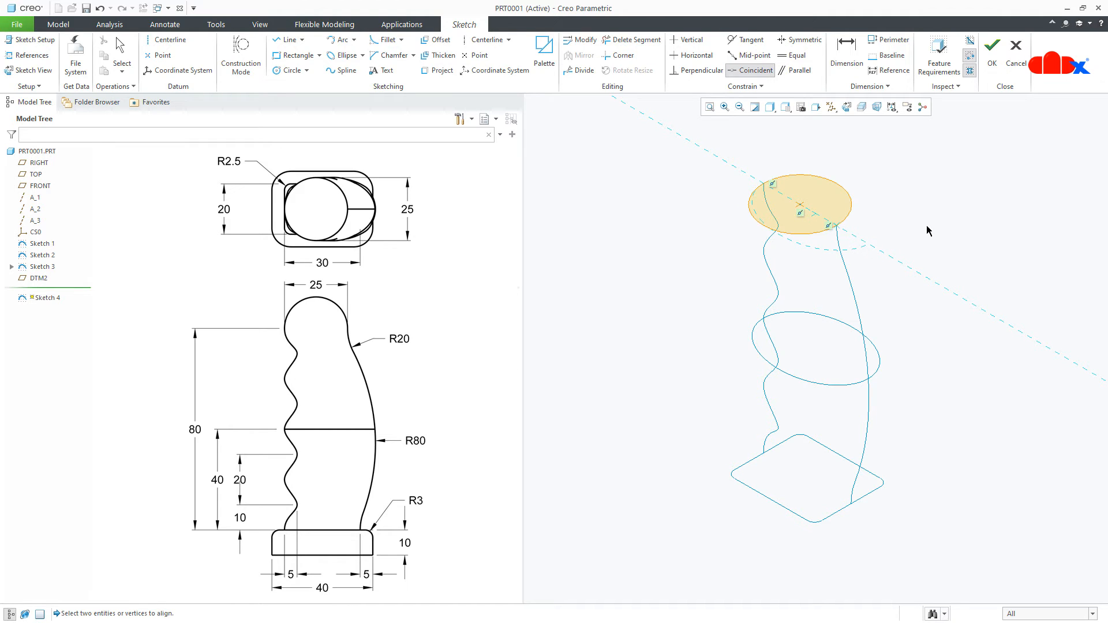
pyautogui.click(990, 63)
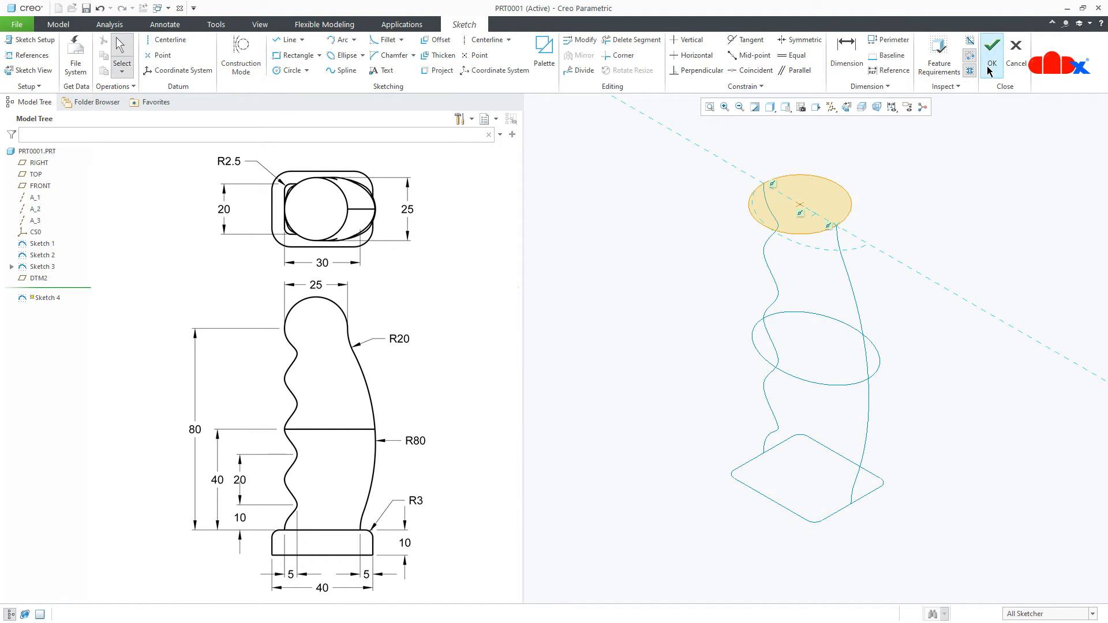
pyautogui.click(976, 240)
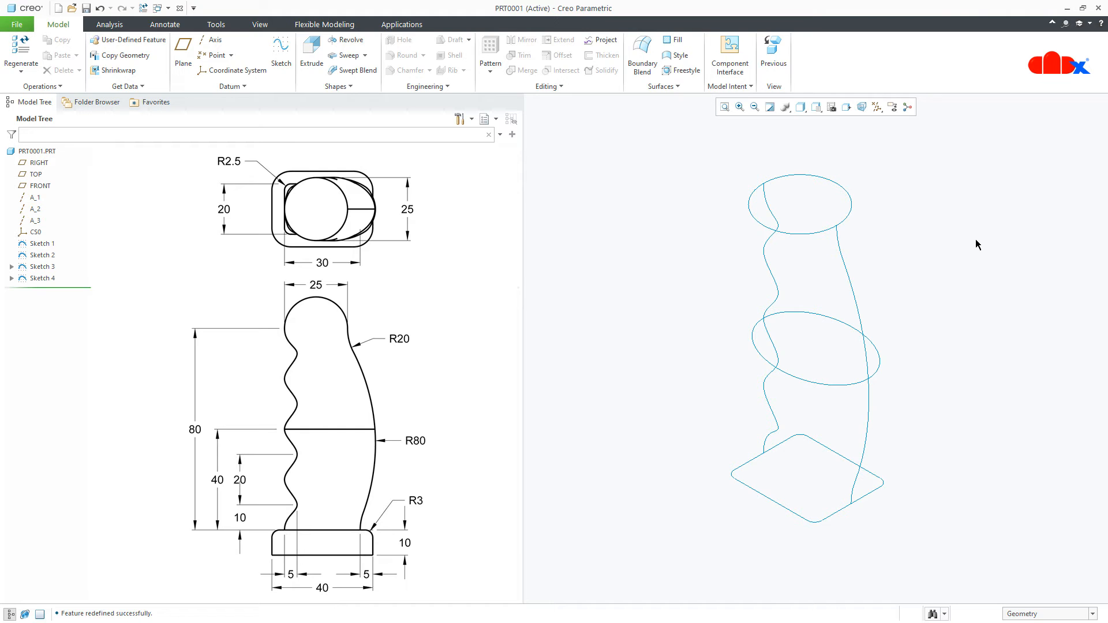
pyautogui.click(637, 65)
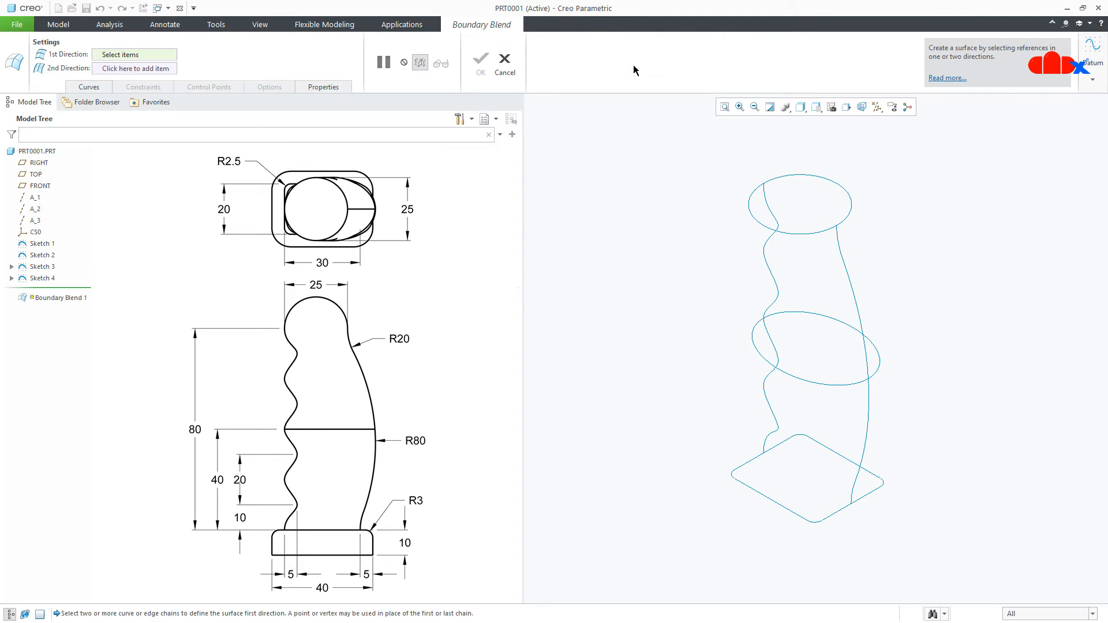
pyautogui.click(786, 513)
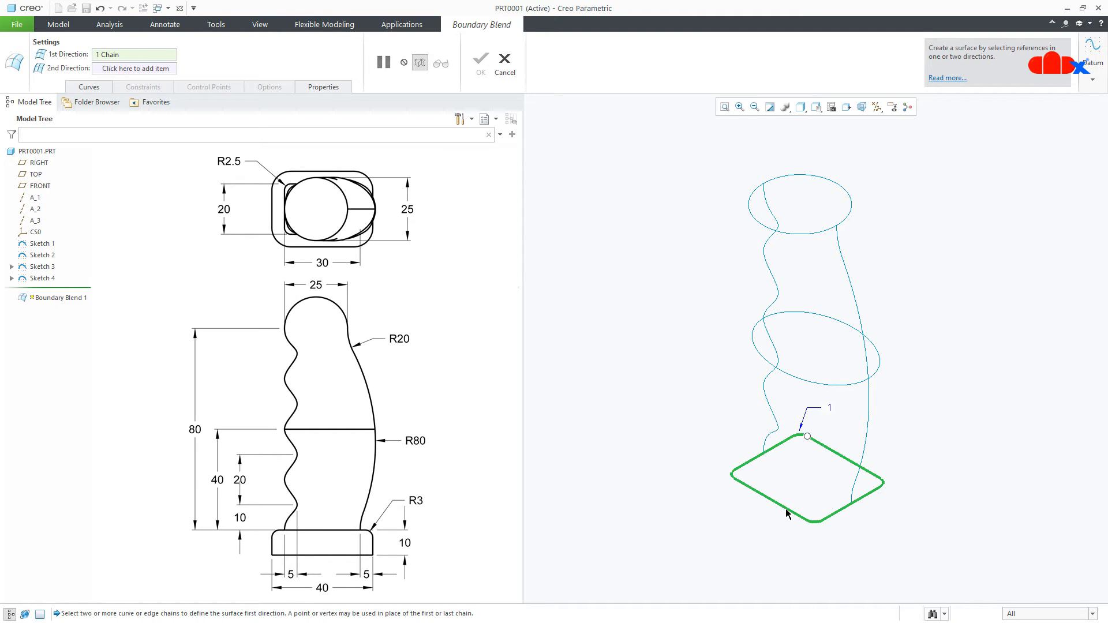
pyautogui.keyDown('ctrl'); pyautogui.click(851, 388); pyautogui.keyUp('ctrl')
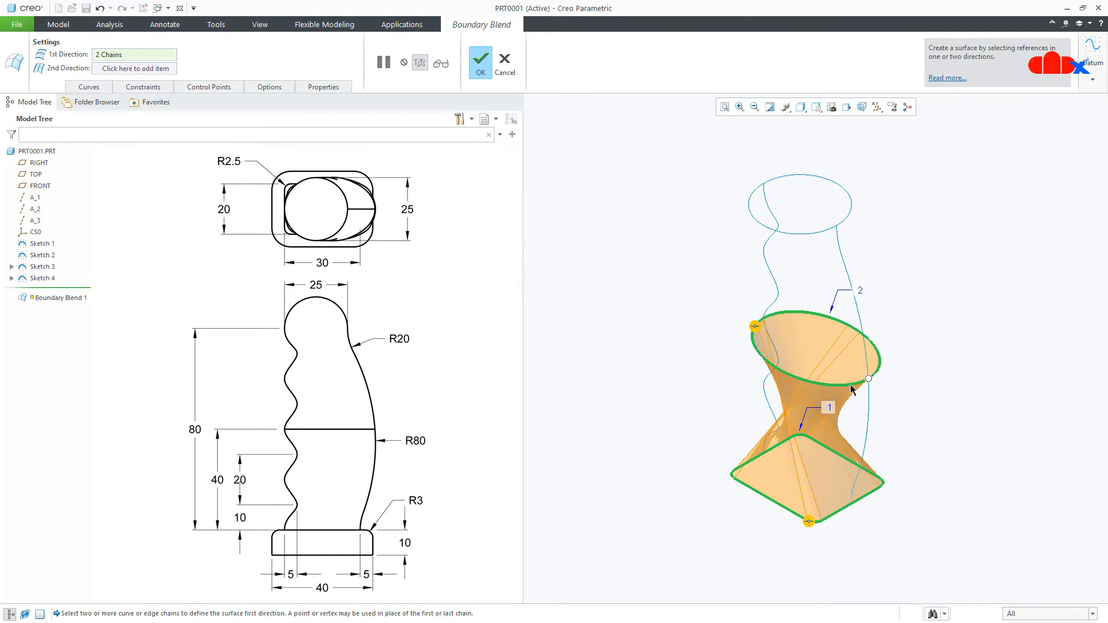
pyautogui.keyDown('ctrl'); pyautogui.click(822, 230); pyautogui.keyUp('ctrl')
pyautogui.moveTo(904, 442); pyautogui.dragTo(937, 452, button='middle')
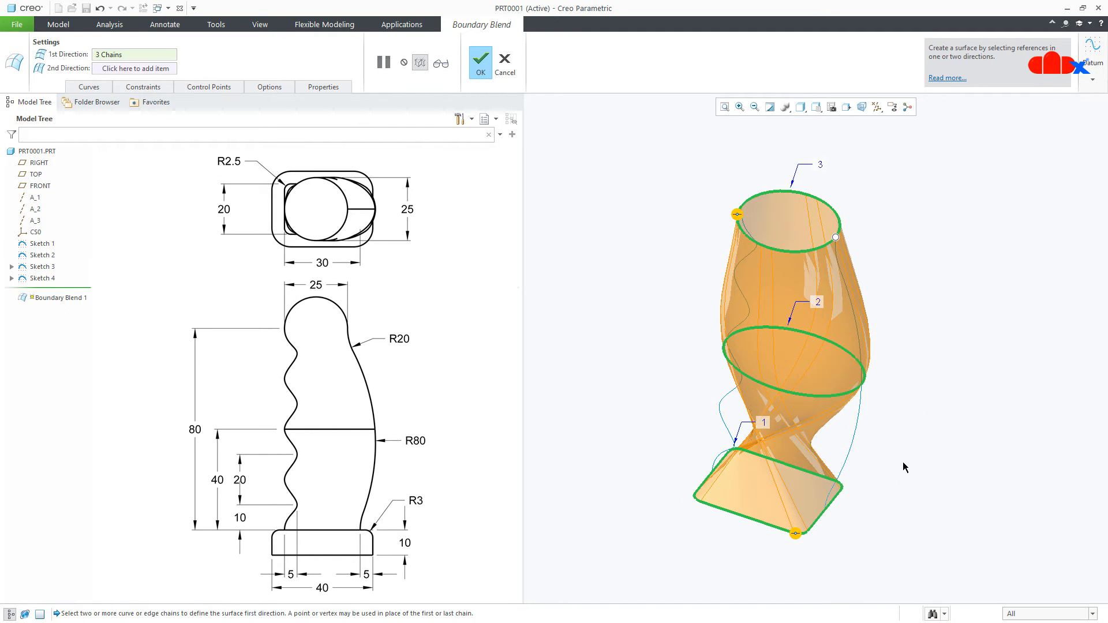
pyautogui.click(442, 64)
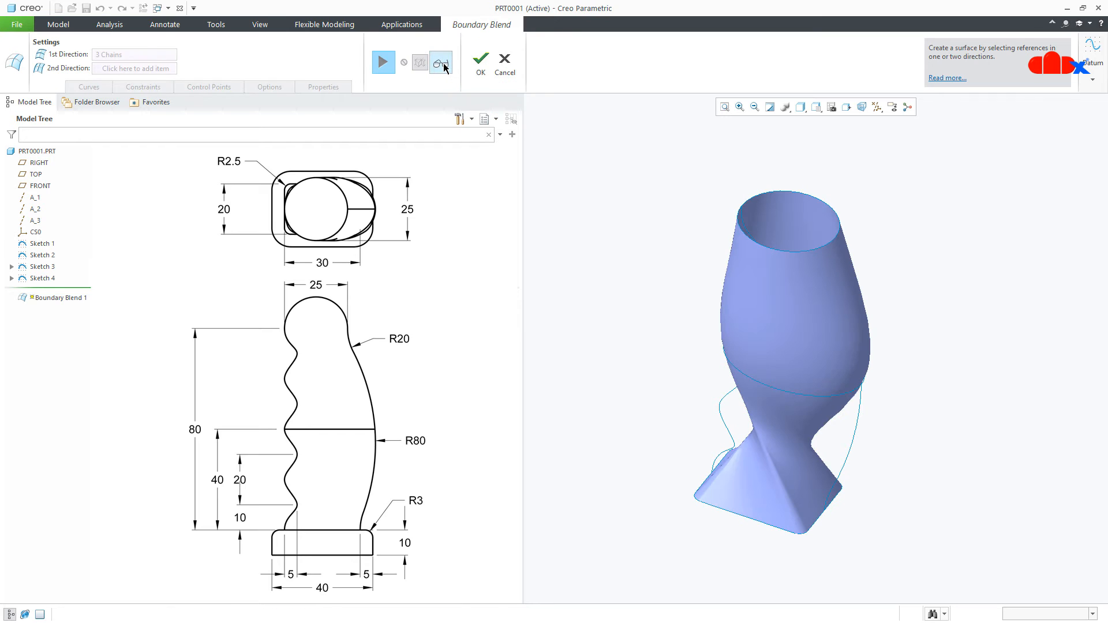
pyautogui.click(383, 62)
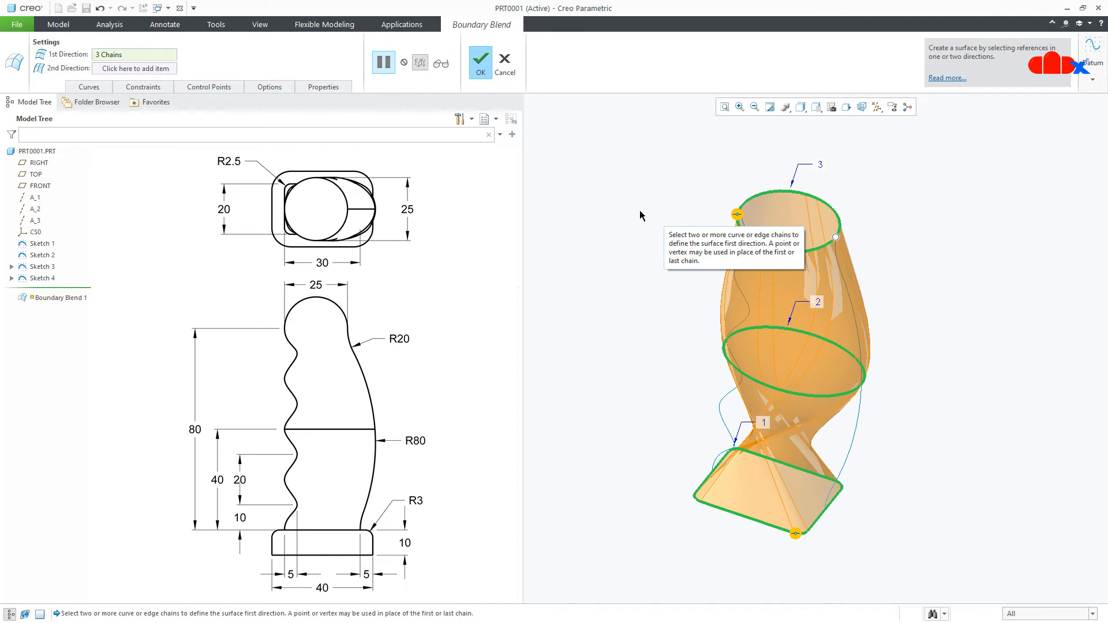
pyautogui.click(229, 88)
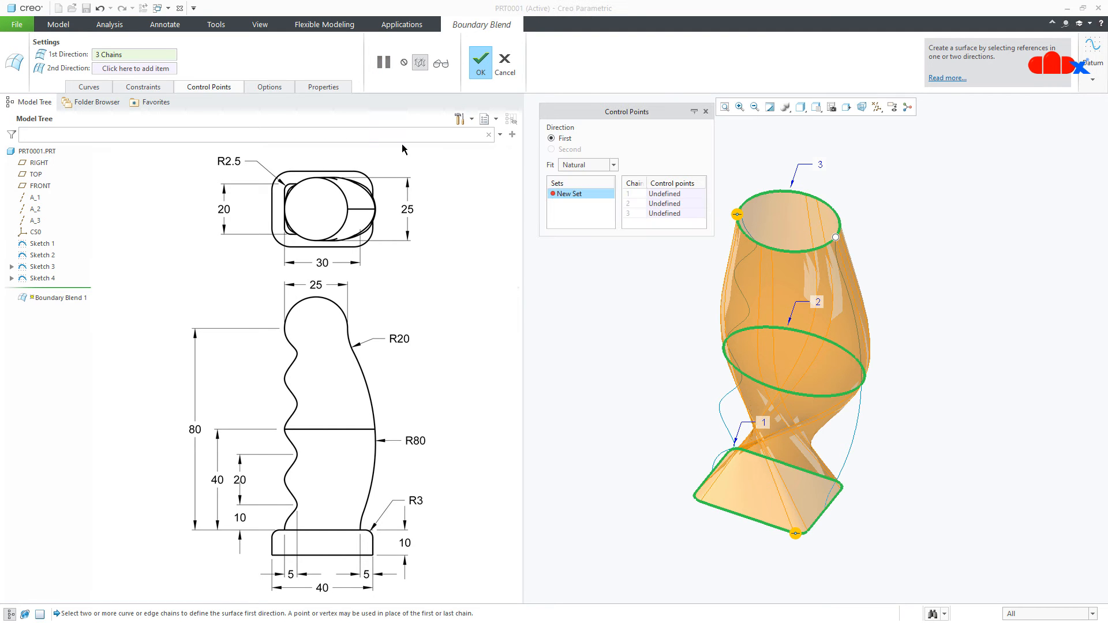
pyautogui.click(660, 195)
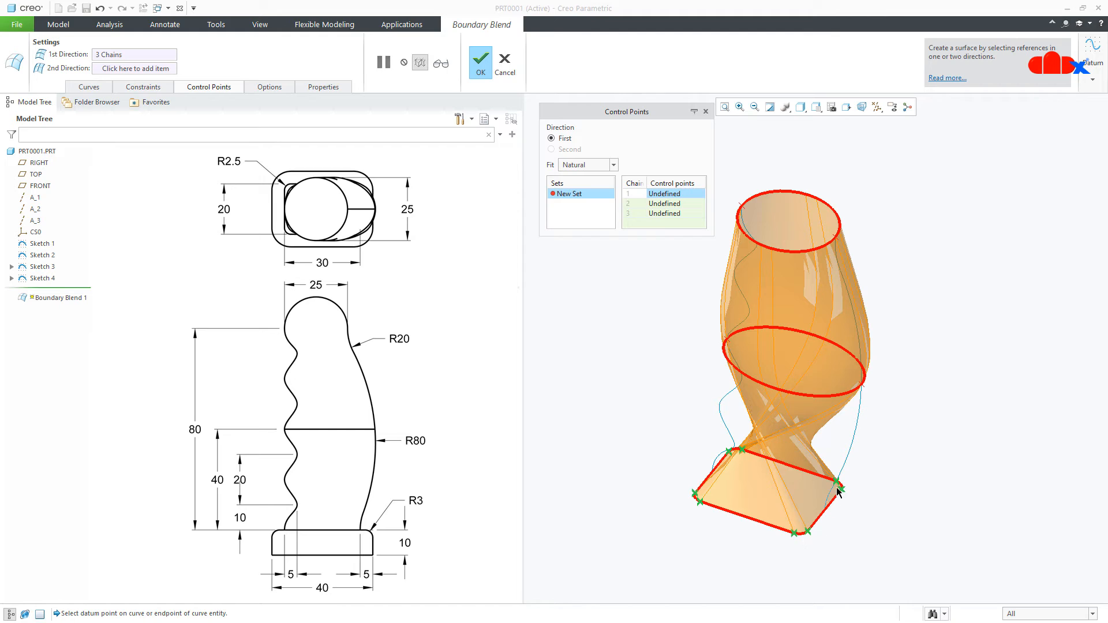
pyautogui.click(680, 202)
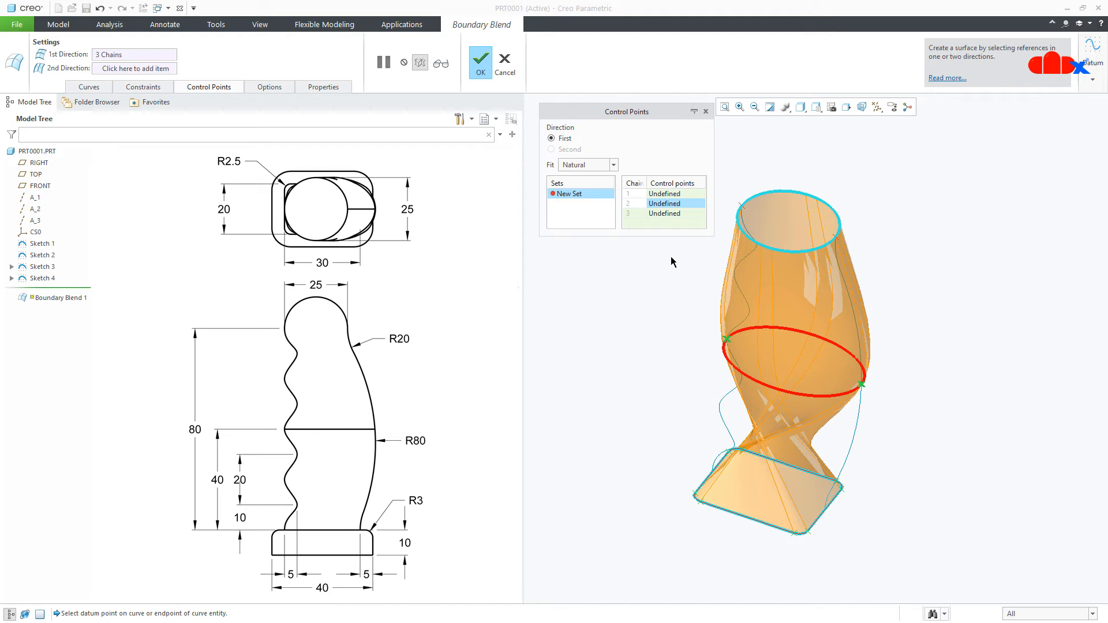
pyautogui.click(673, 214)
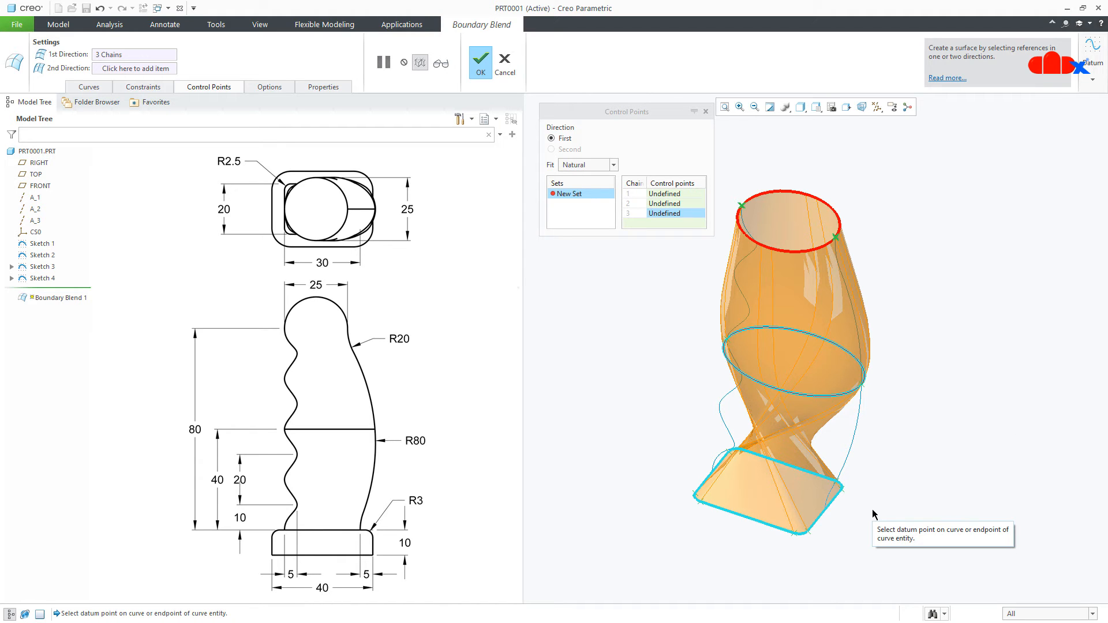
pyautogui.click(505, 63)
pyautogui.click(554, 338)
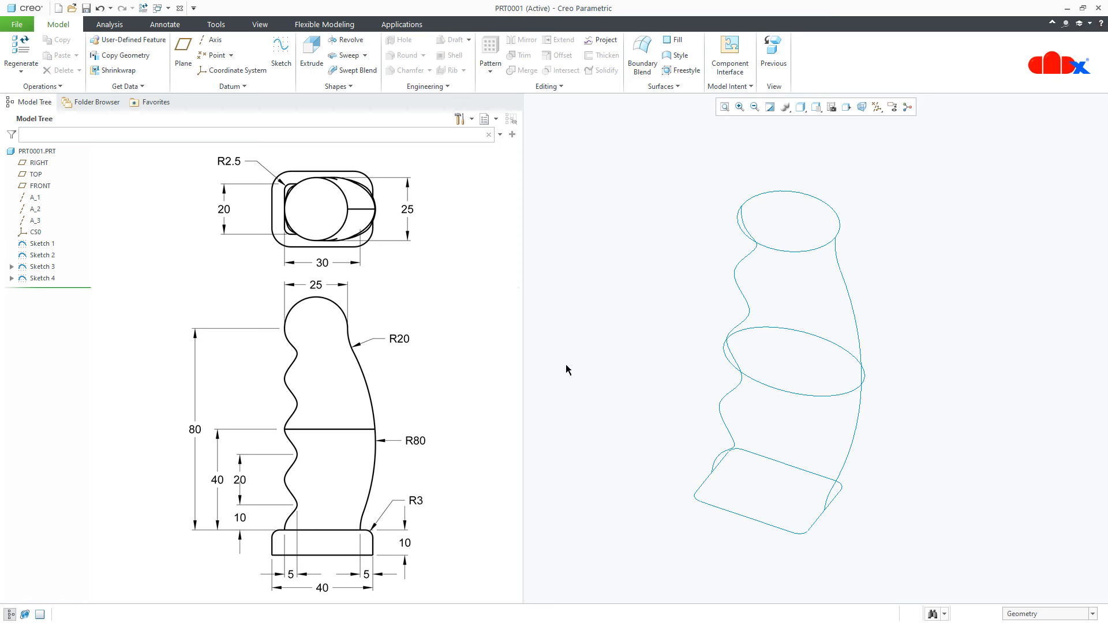
# - Edit the rounded-rectangle base sketch and divide its two vertical sides at the lower endpoints of the smooth and wavy profile curves
pyautogui.click(728, 514)
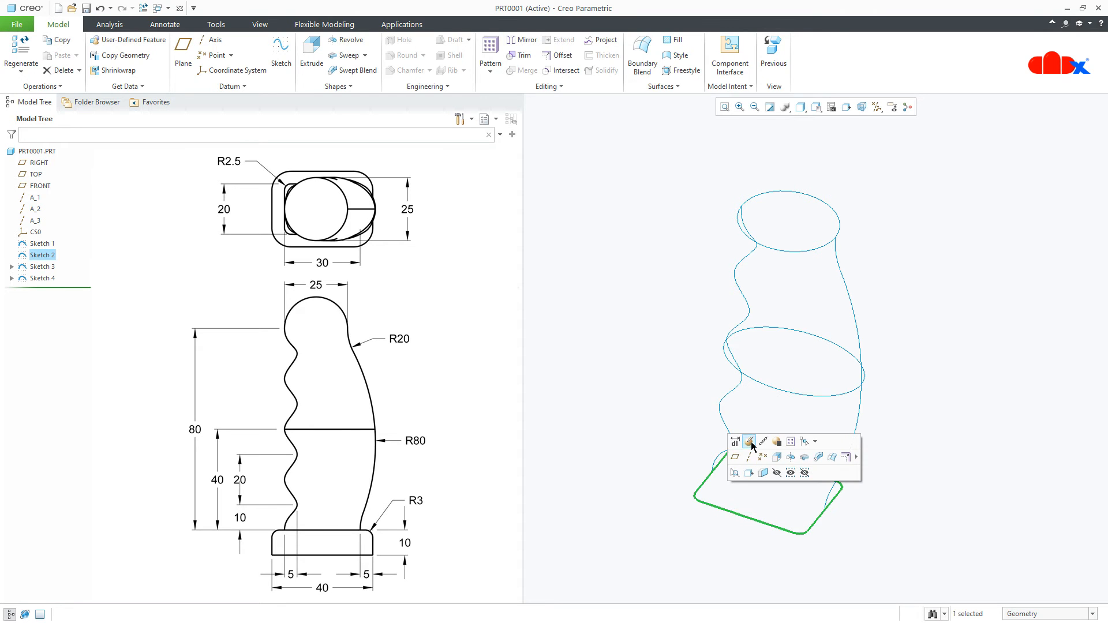
pyautogui.click(742, 448)
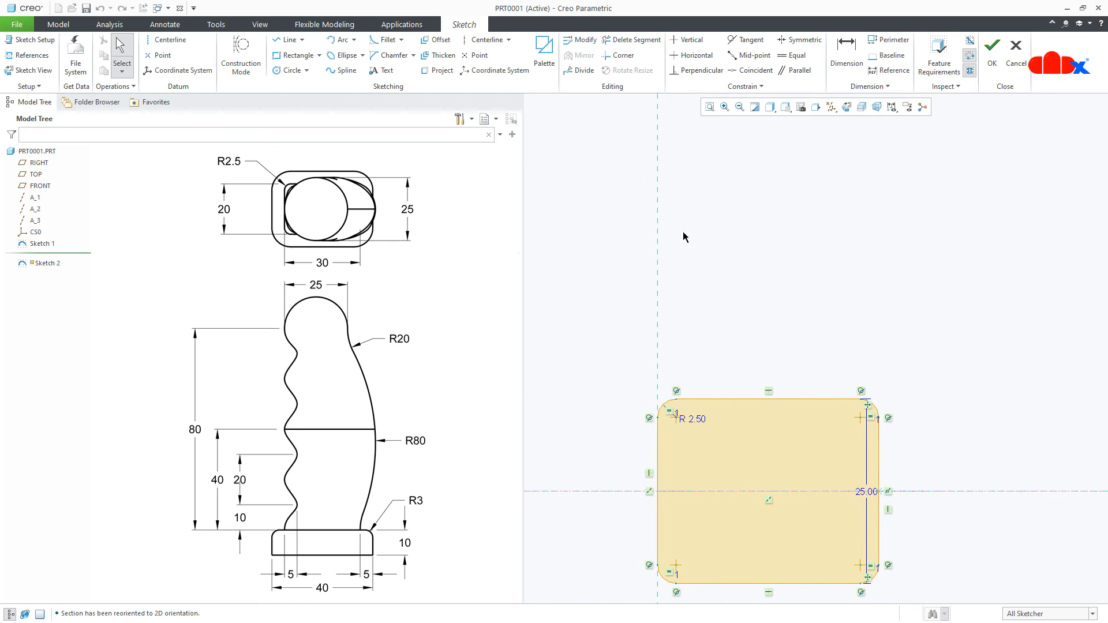
pyautogui.click(580, 70)
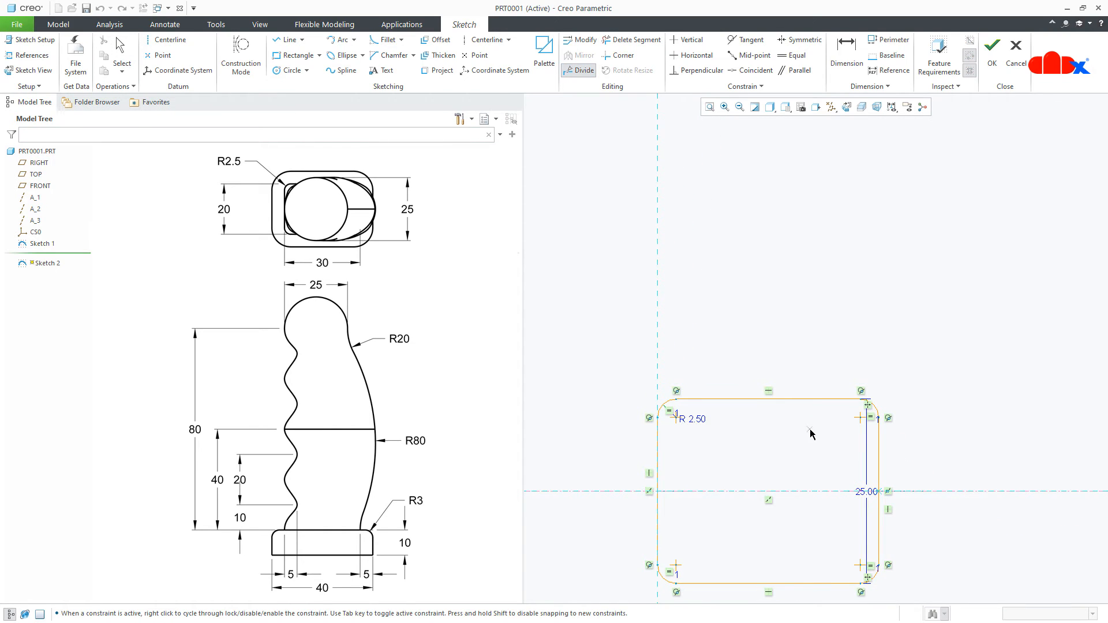
pyautogui.moveTo(811, 430); pyautogui.dragTo(775, 426, button='middle')
pyautogui.scroll(-3, 892, 543)
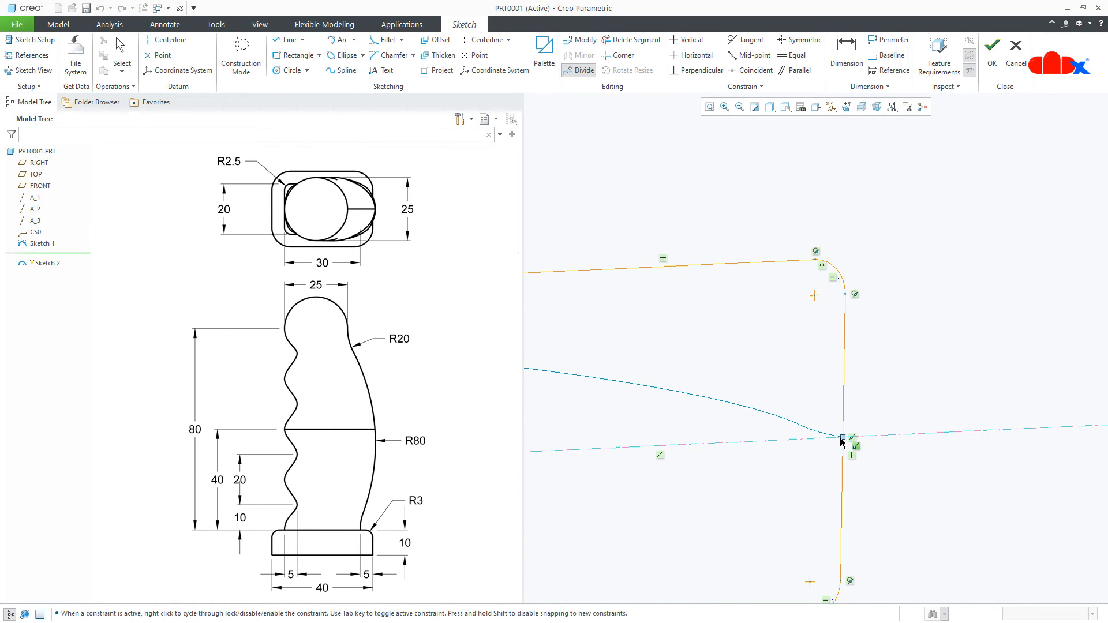
pyautogui.scroll(3, 853, 437)
pyautogui.scroll(-3, 697, 484)
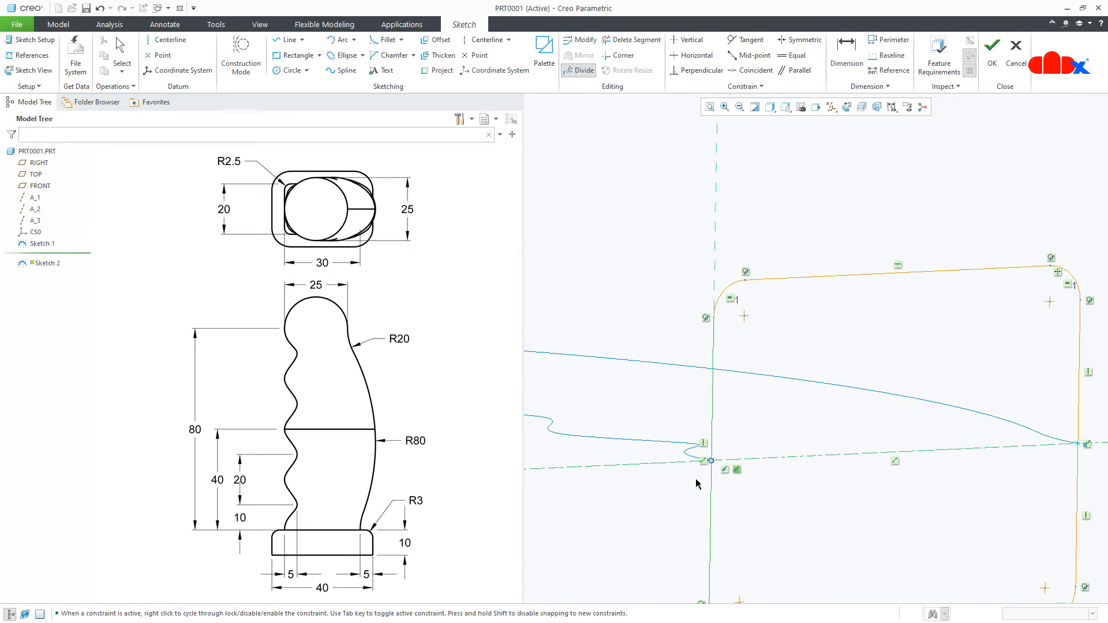
pyautogui.click(712, 461)
pyautogui.middleClick(754, 498)
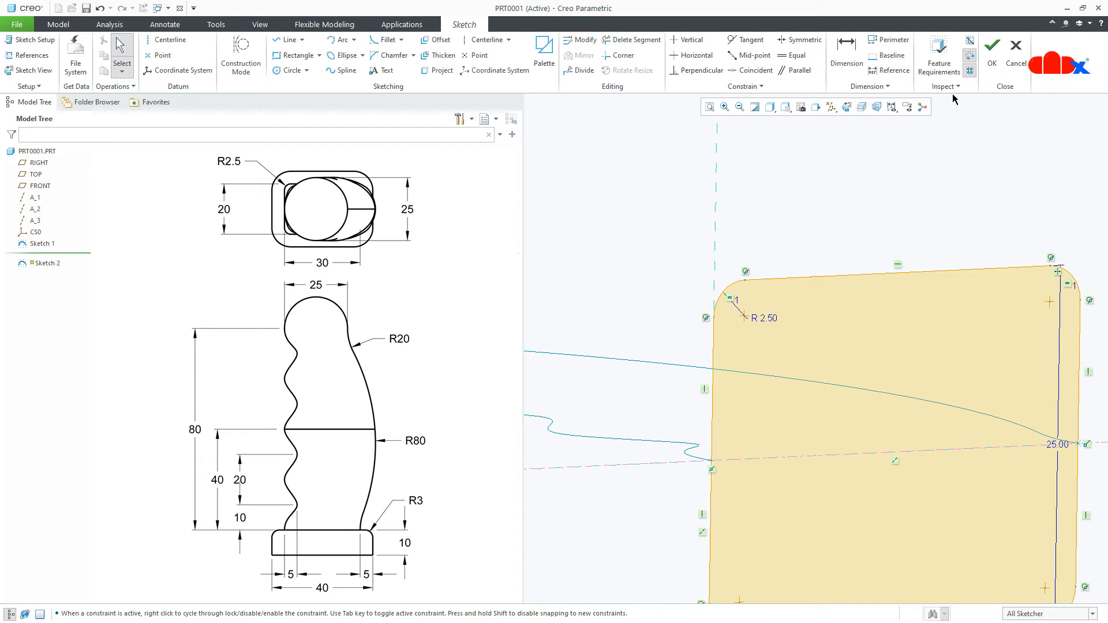
pyautogui.click(992, 50)
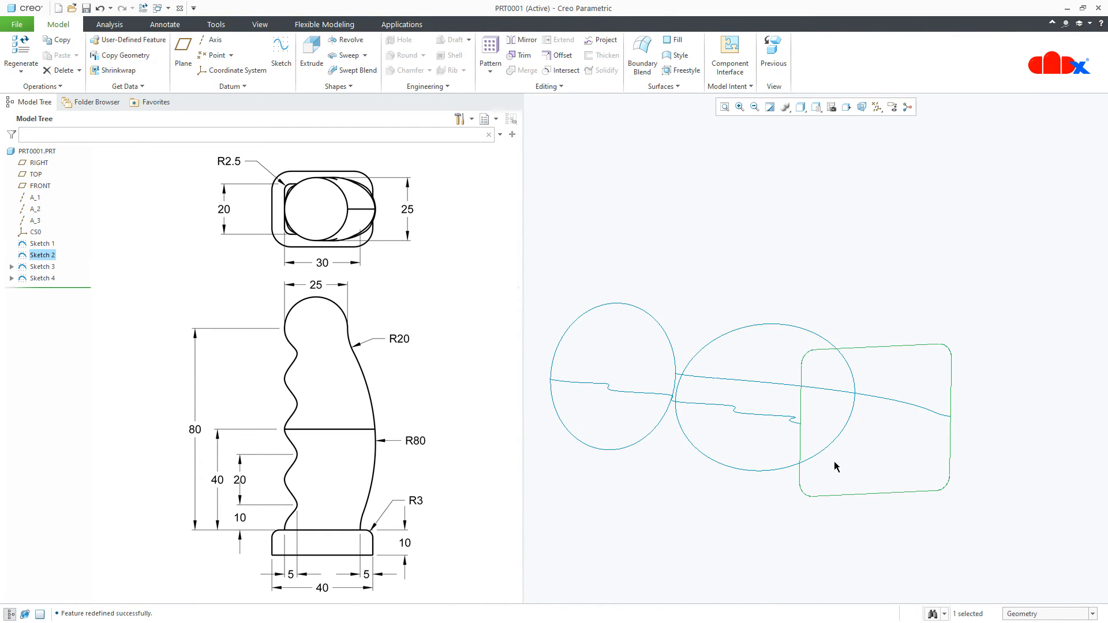
# - Start a Boundary Blend with the rounded rectangle, the ellipse and the top circle as first-direction chains, in that order
pyautogui.moveTo(844, 452)
pyautogui.mouseDown(button='middle')
pyautogui.moveTo(880, 414)
pyautogui.moveTo(859, 396)
pyautogui.mouseUp(button='middle')
pyautogui.click(644, 58)
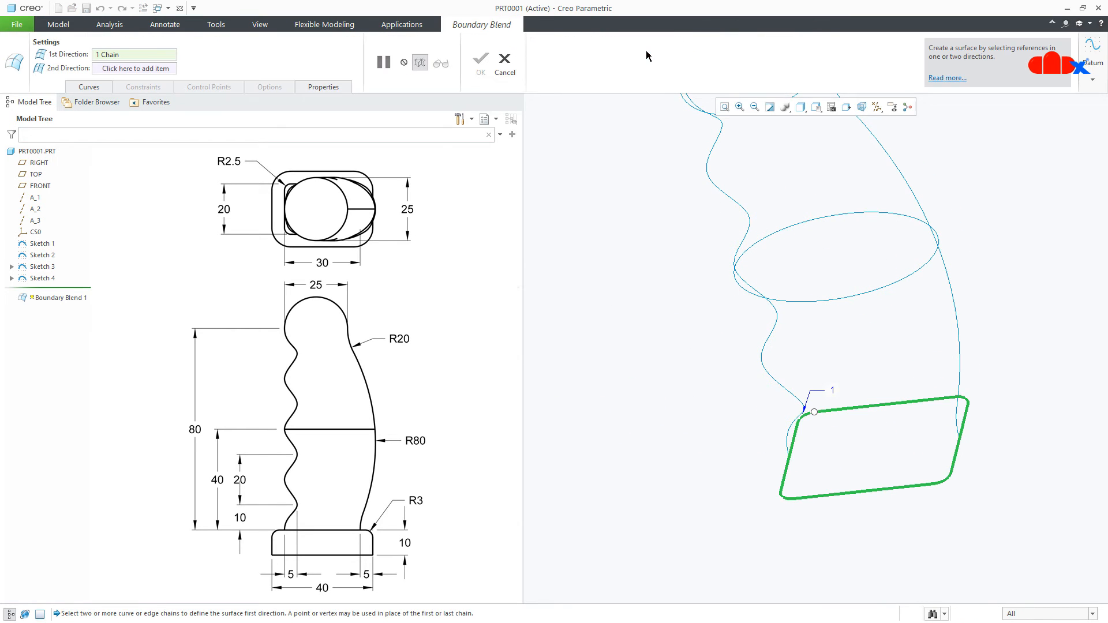
pyautogui.moveTo(825, 338); pyautogui.dragTo(860, 463, button='middle')
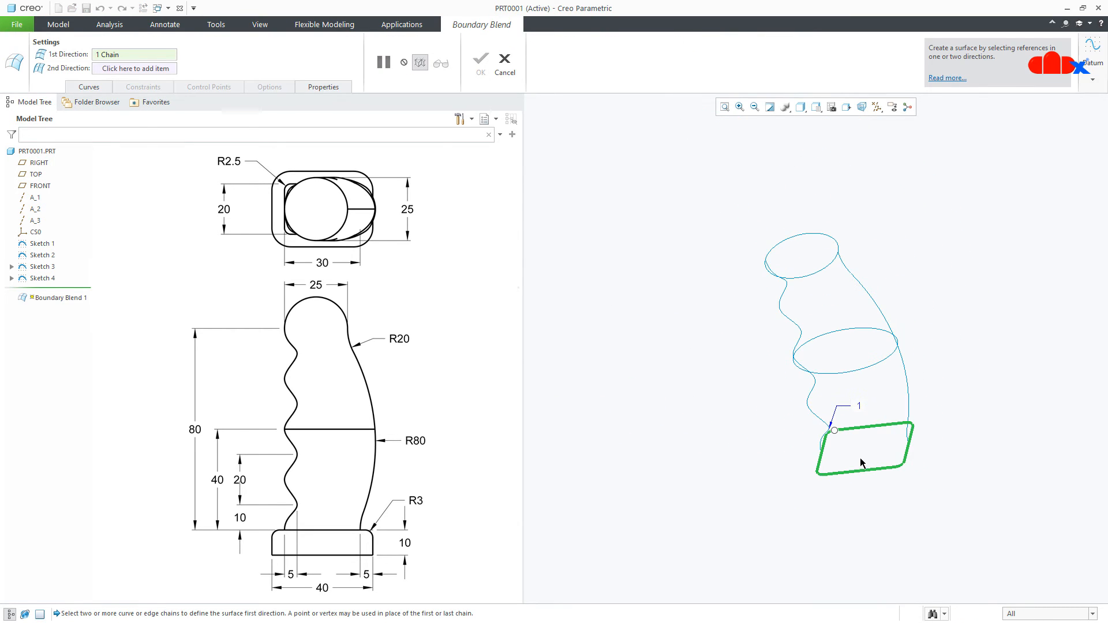
pyautogui.keyDown('ctrl'); pyautogui.click(874, 366); pyautogui.keyUp('ctrl')
pyautogui.keyDown('ctrl'); pyautogui.click(827, 267); pyautogui.keyUp('ctrl')
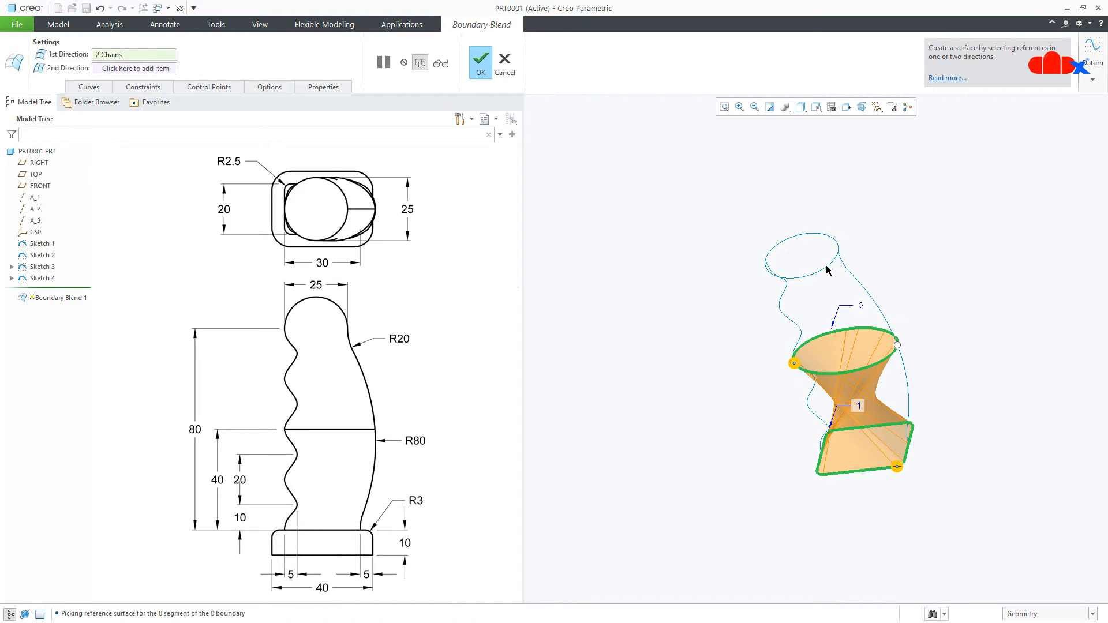
# - Define a control point set matching the smooth profile curve's points on the rounded rectangle, the ellipse and the top circle
pyautogui.click(209, 88)
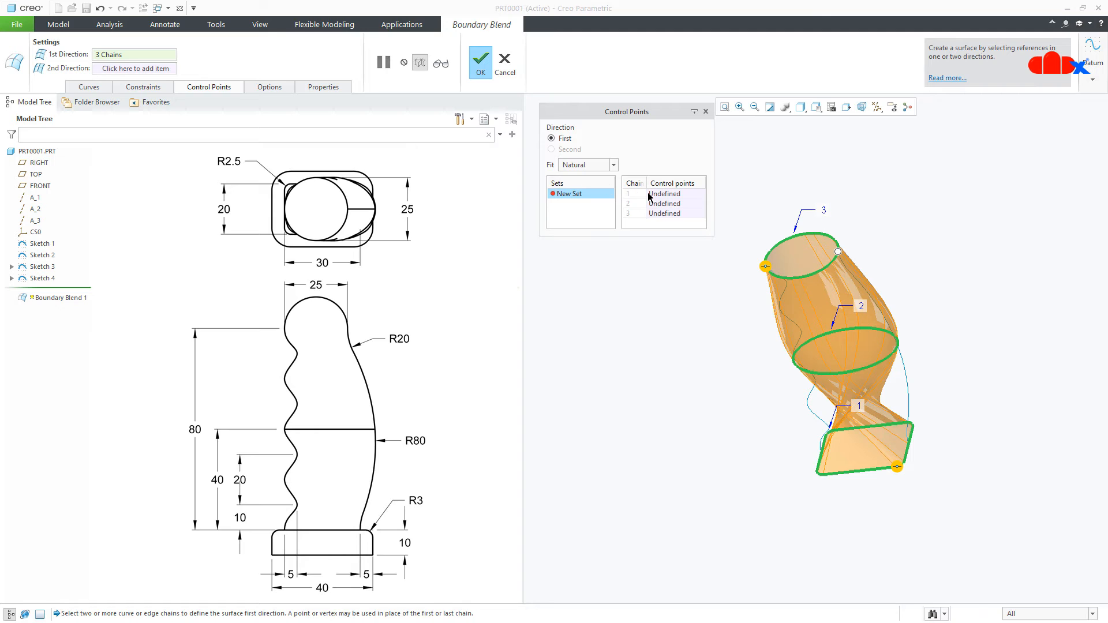
pyautogui.click(659, 196)
pyautogui.scroll(-2, 846, 448)
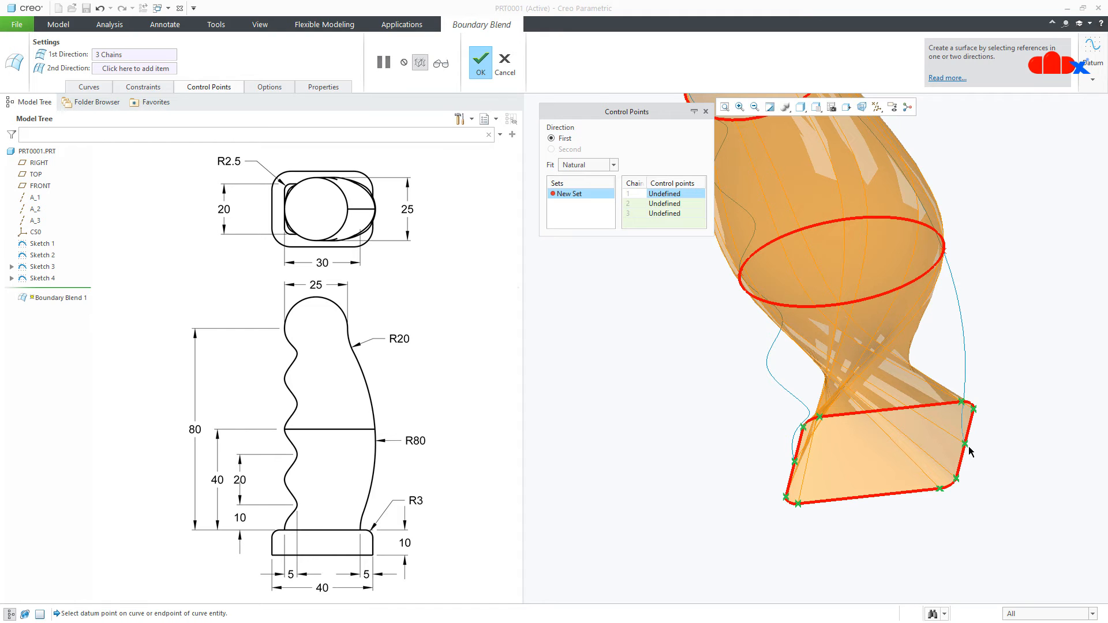
pyautogui.moveTo(970, 450); pyautogui.dragTo(968, 484, button='middle')
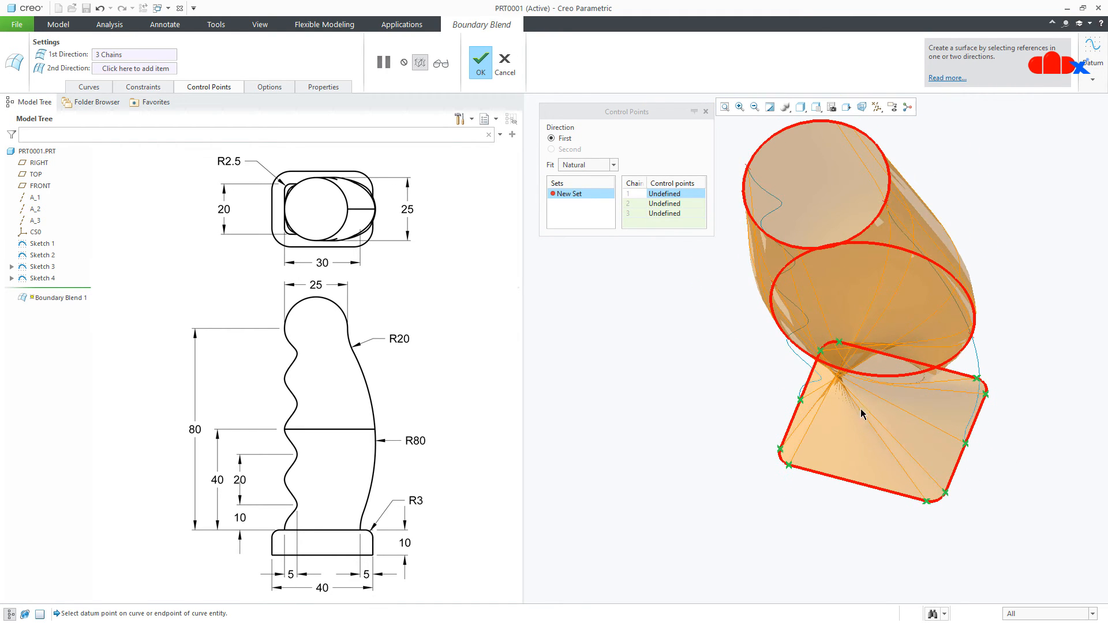
pyautogui.click(665, 195)
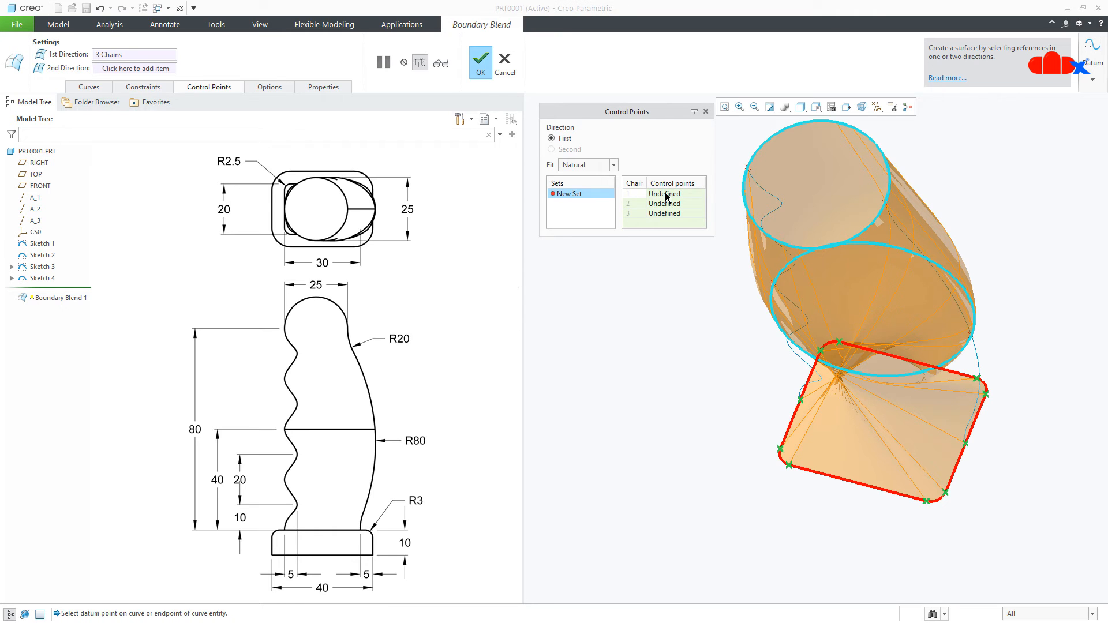
pyautogui.click(966, 444)
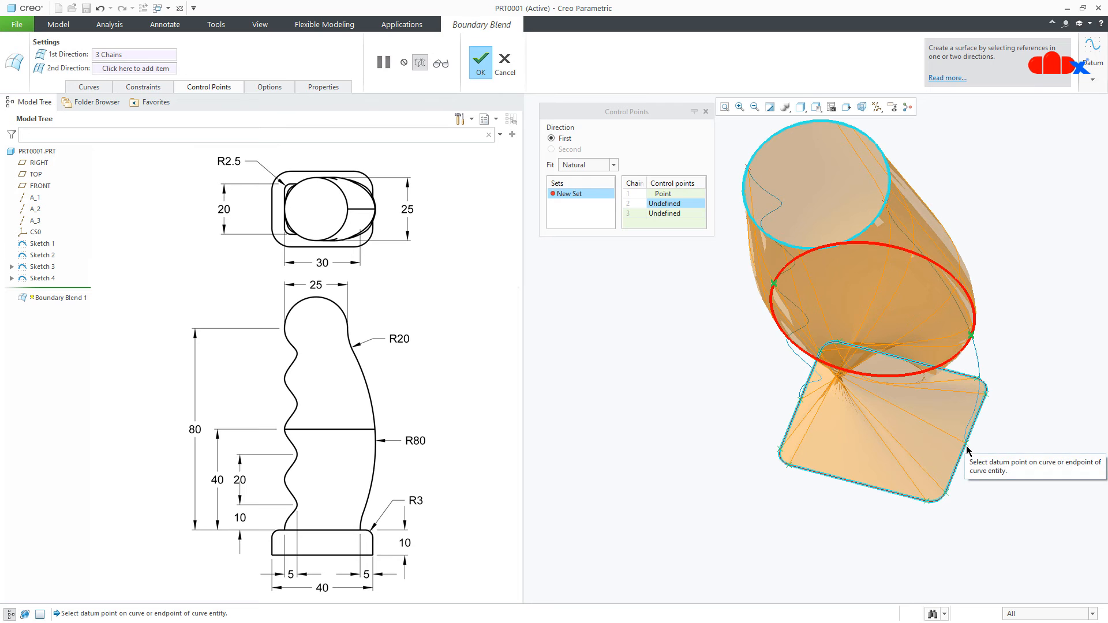
pyautogui.moveTo(969, 447); pyautogui.dragTo(965, 437, button='middle')
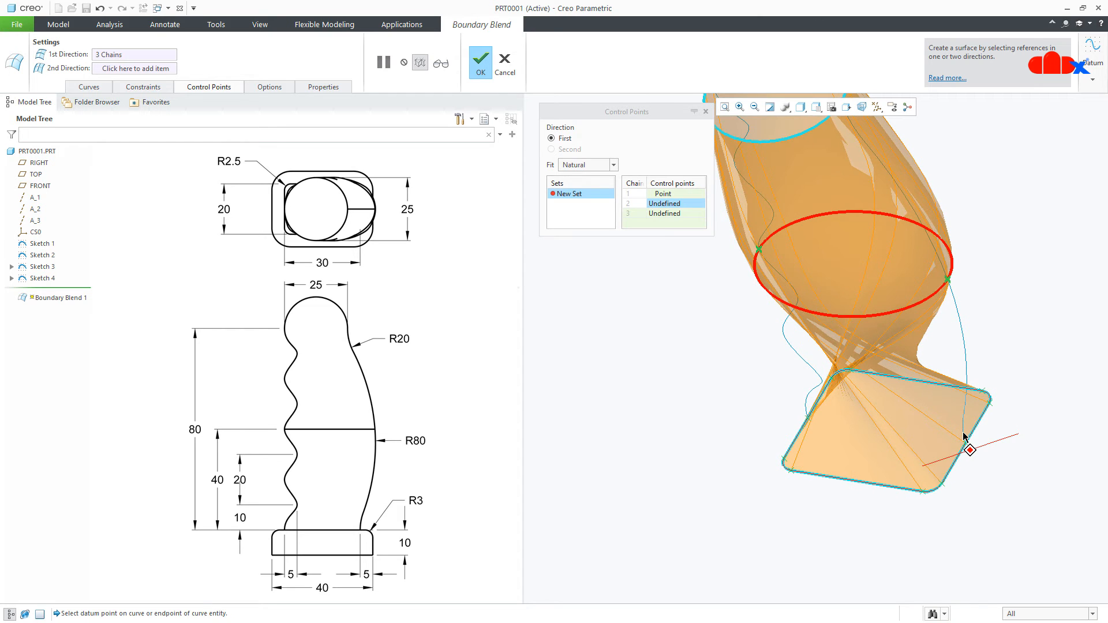
pyautogui.click(948, 281)
pyautogui.moveTo(948, 280); pyautogui.dragTo(960, 453, button='middle')
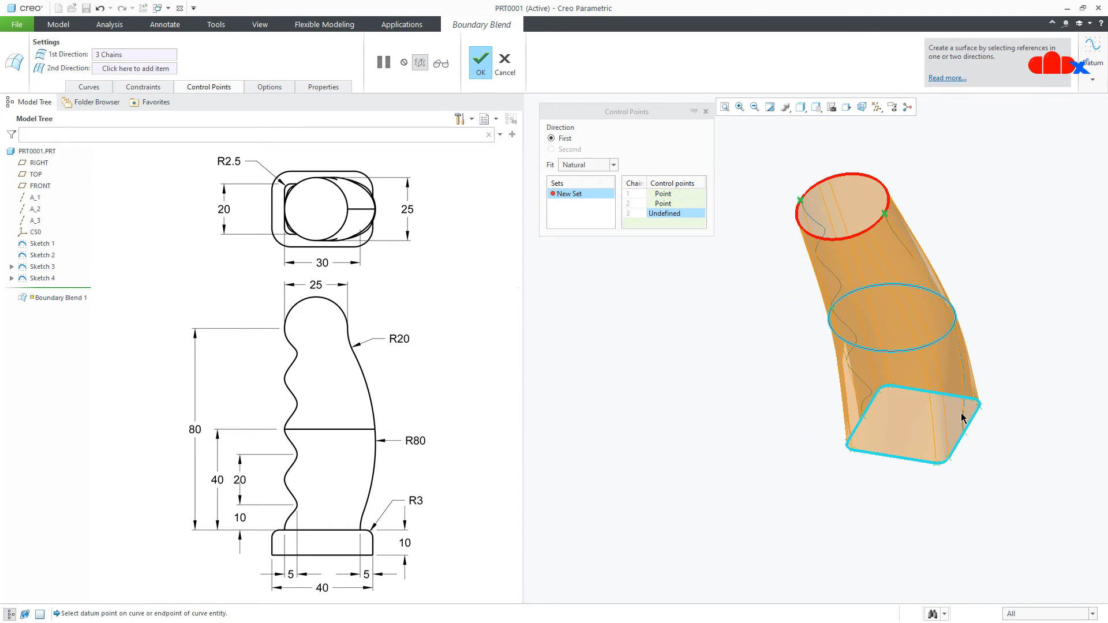
pyautogui.click(887, 213)
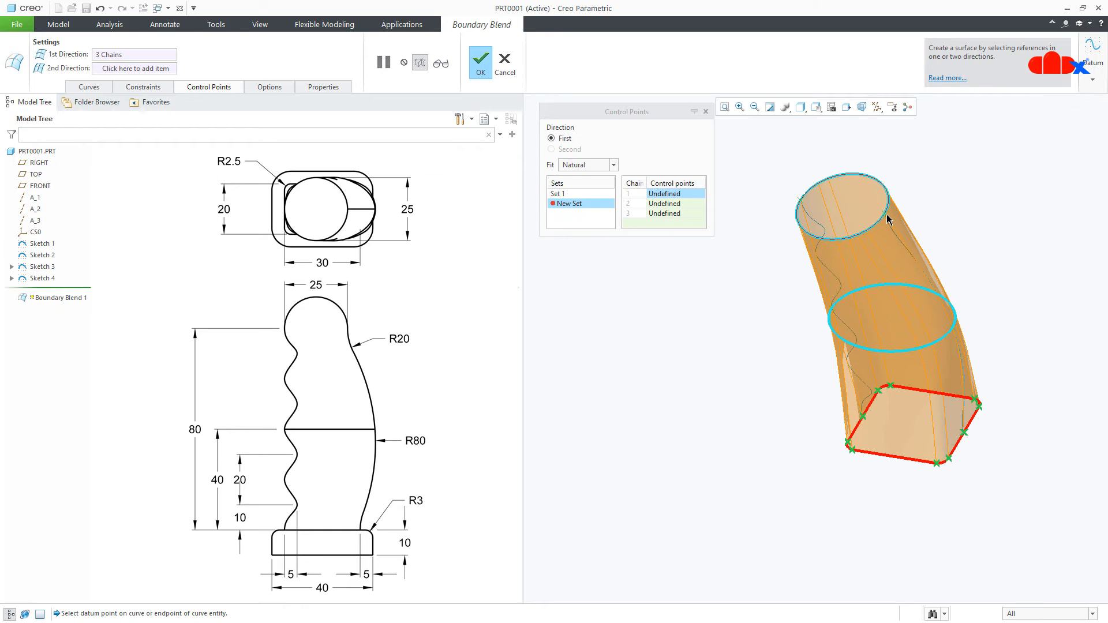
# - Define a second control point set matching the wavy profile curve's points on all three sections, and preview the blend
pyautogui.click(864, 414)
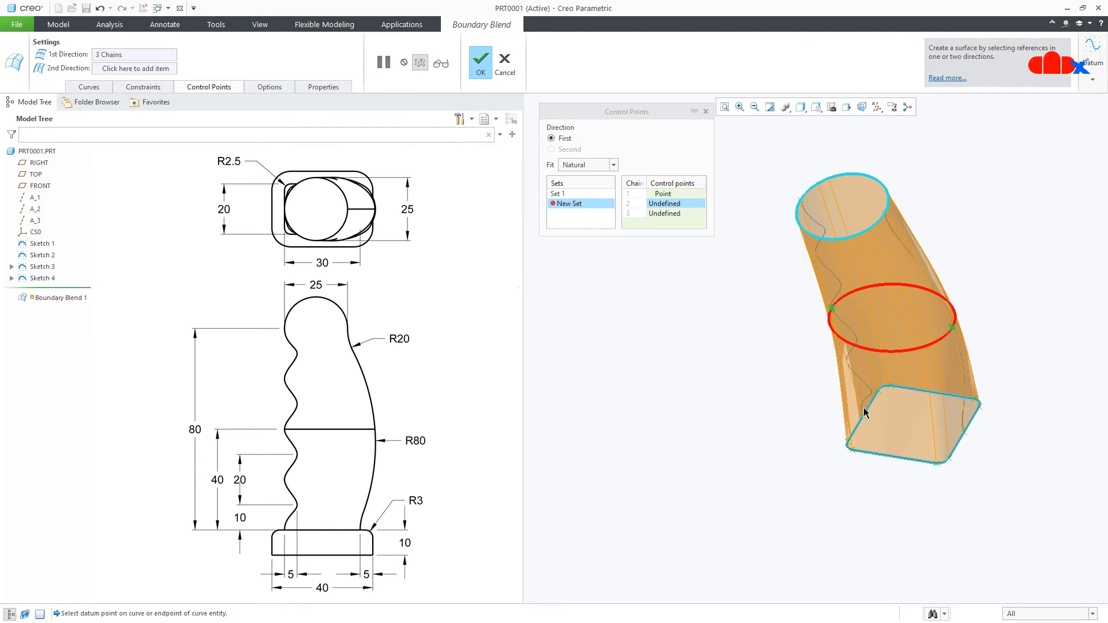
pyautogui.click(832, 310)
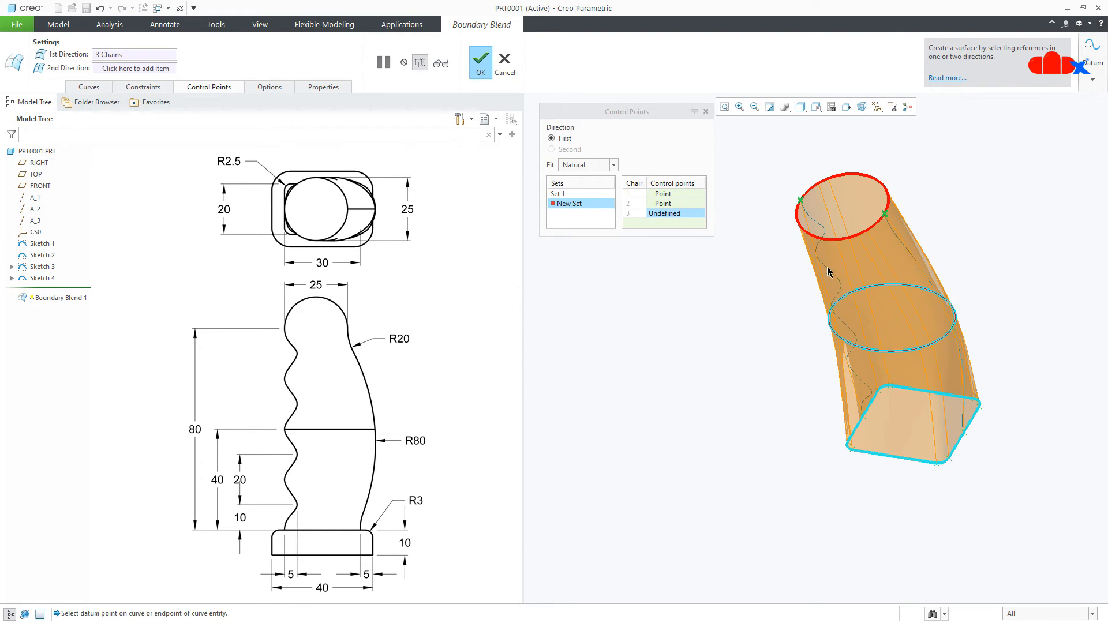
pyautogui.click(802, 205)
pyautogui.moveTo(1001, 432); pyautogui.dragTo(942, 398, button='middle')
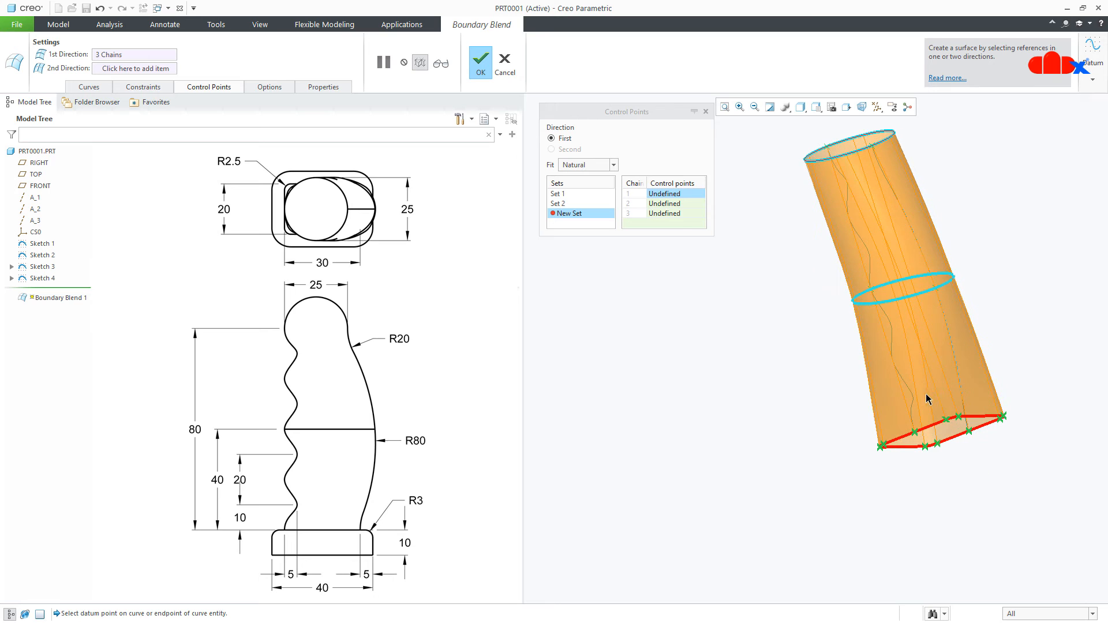
pyautogui.click(441, 63)
pyautogui.moveTo(750, 255); pyautogui.dragTo(1043, 358, button='middle')
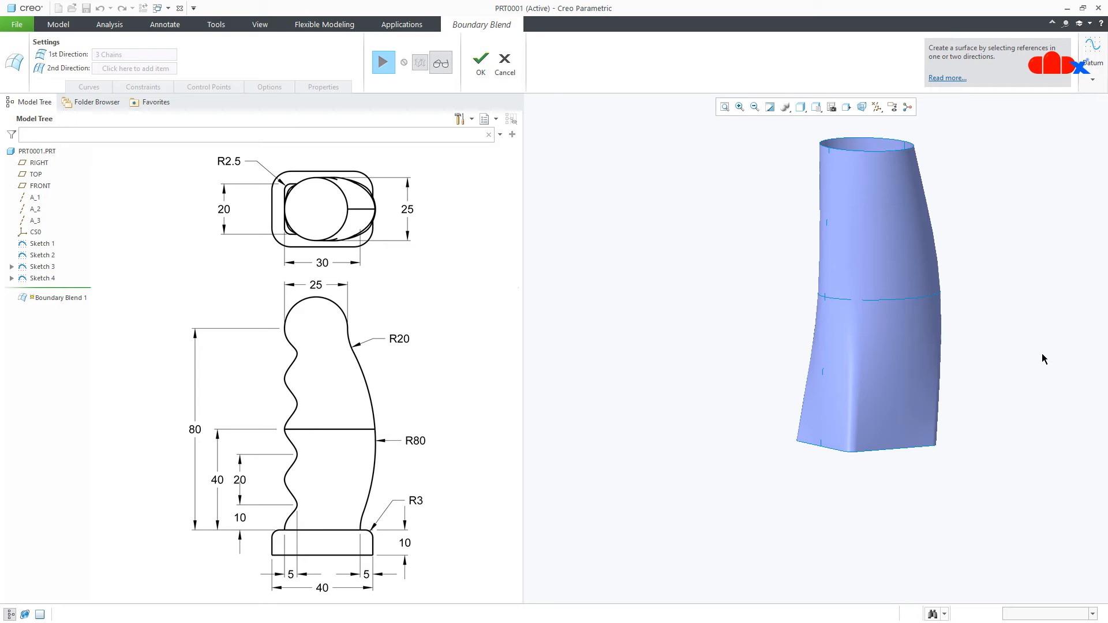
pyautogui.moveTo(999, 361); pyautogui.dragTo(947, 367, button='middle')
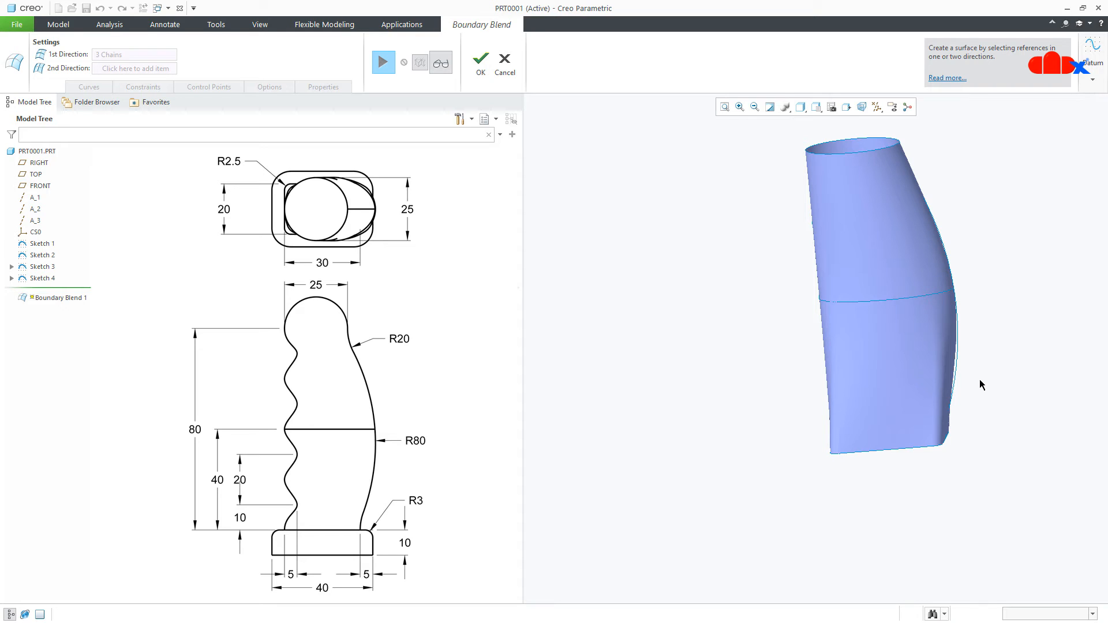
pyautogui.click(383, 62)
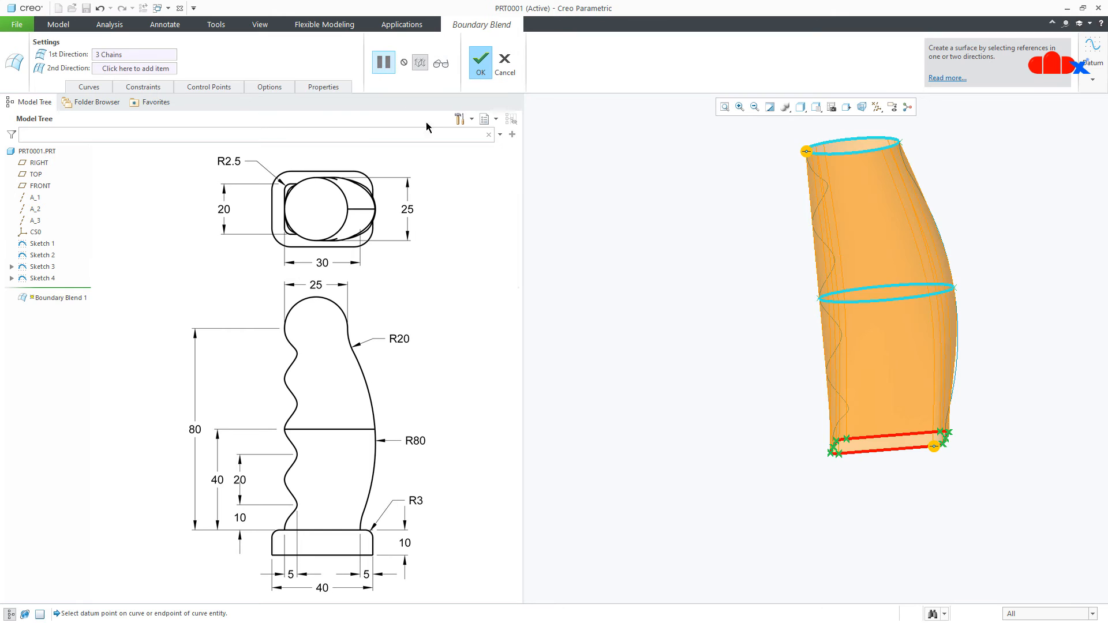
# - Add the wavy profile curve and the smooth profile curve as the blend's second-direction chains
pyautogui.moveTo(754, 448); pyautogui.dragTo(778, 460, button='middle')
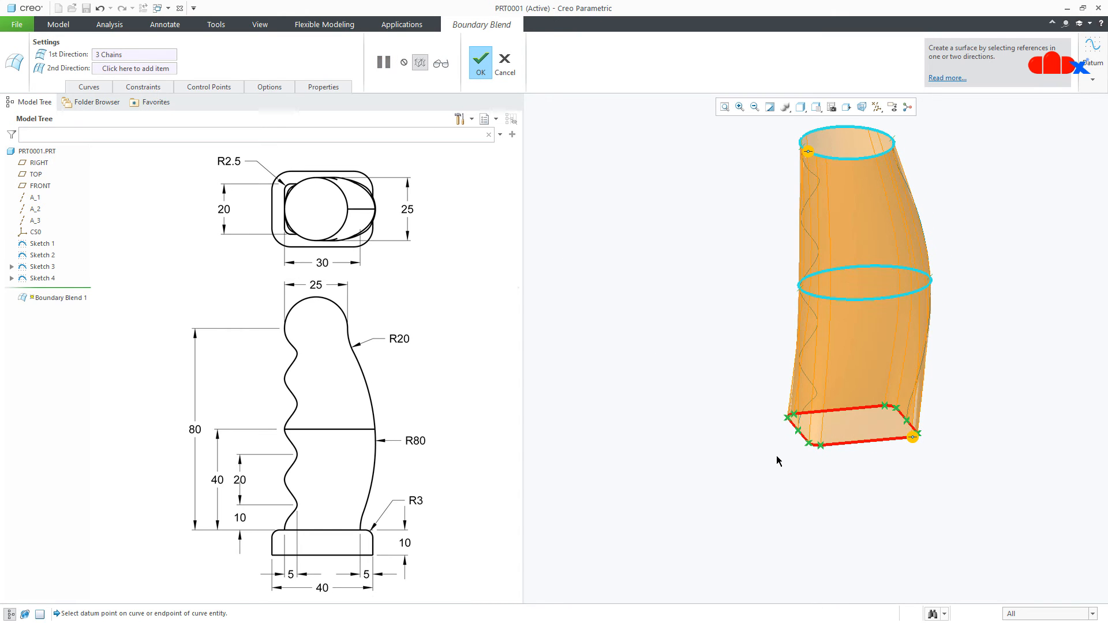
pyautogui.click(120, 68)
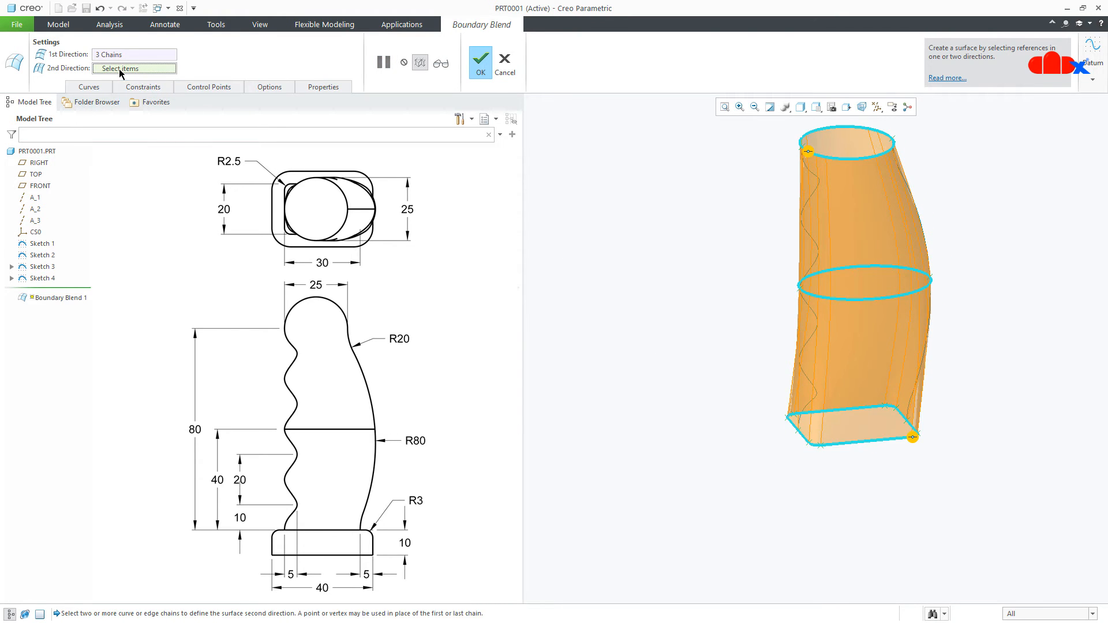
pyautogui.click(803, 372)
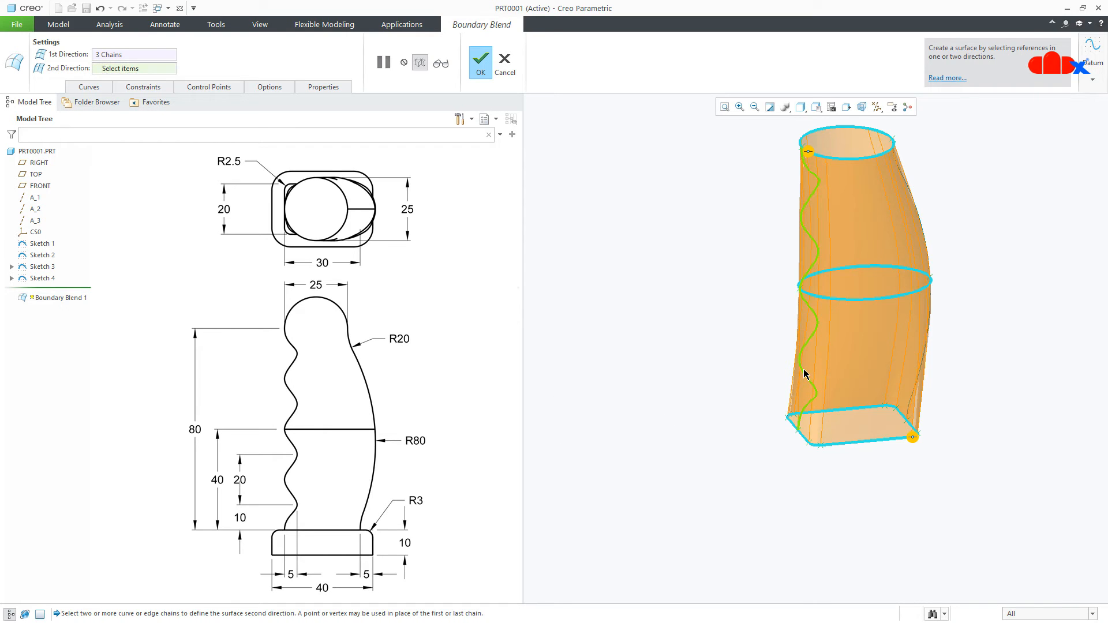
pyautogui.keyDown('ctrl'); pyautogui.click(919, 380); pyautogui.keyUp('ctrl')
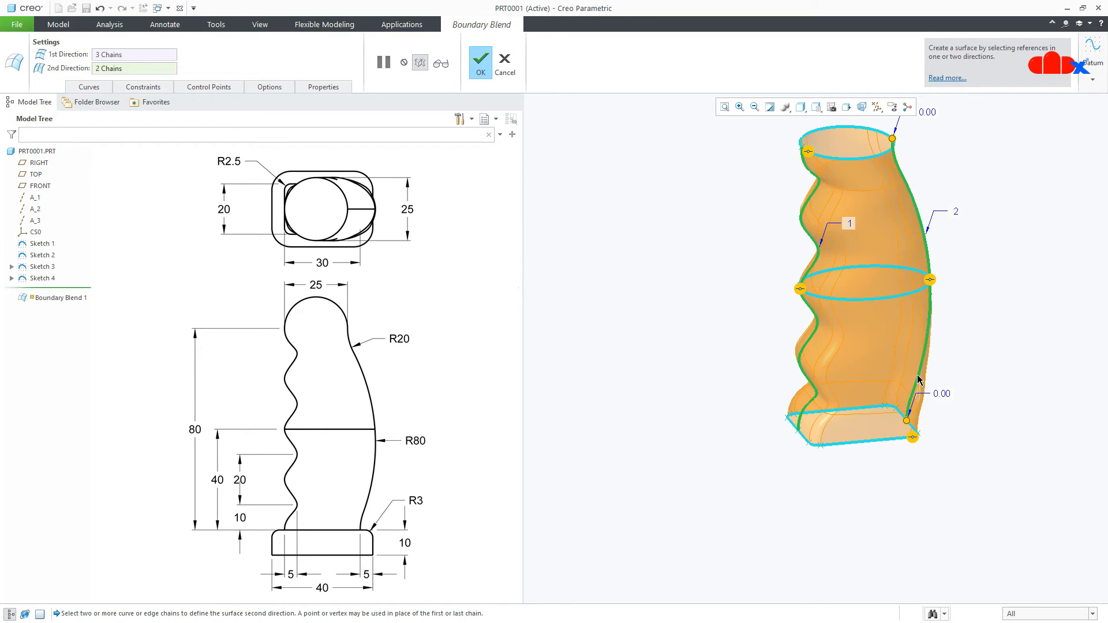
pyautogui.moveTo(908, 518); pyautogui.dragTo(892, 497, button='middle')
# - Preview and complete the boundary blend, then show the model in its default orientation
pyautogui.click(441, 63)
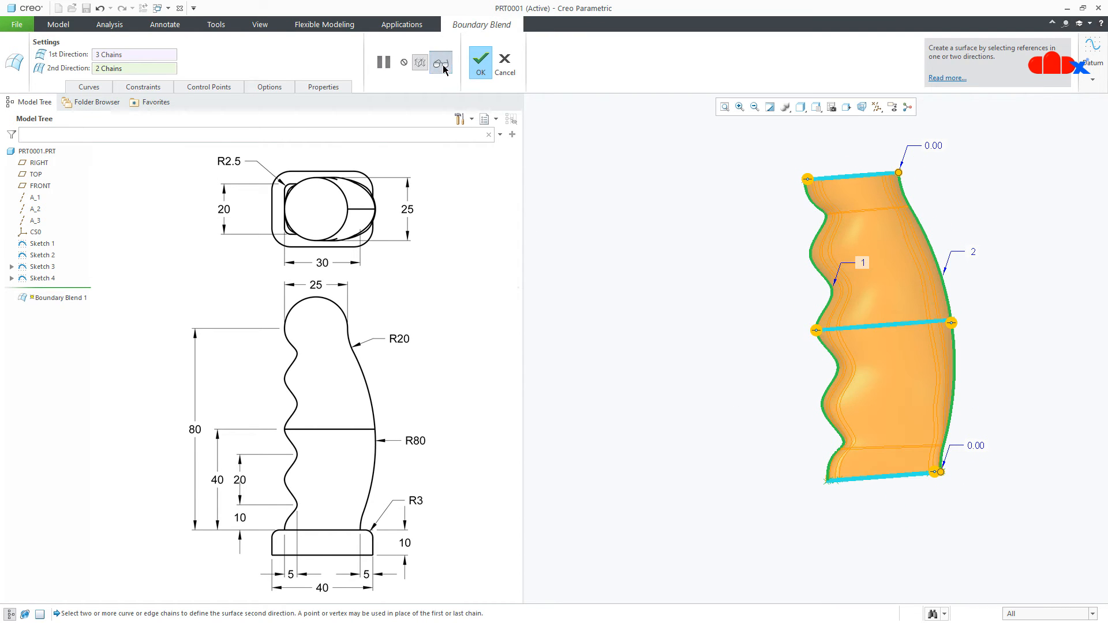
pyautogui.moveTo(904, 414)
pyautogui.mouseDown(button='middle')
pyautogui.moveTo(979, 421)
pyautogui.moveTo(920, 408)
pyautogui.moveTo(833, 420)
pyautogui.moveTo(930, 425)
pyautogui.moveTo(904, 422)
pyautogui.moveTo(904, 391)
pyautogui.moveTo(904, 414)
pyautogui.mouseUp(button='middle')
pyautogui.moveTo(1037, 431)
pyautogui.mouseDown(button='middle')
pyautogui.moveTo(978, 423)
pyautogui.moveTo(988, 428)
pyautogui.mouseUp(button='middle')
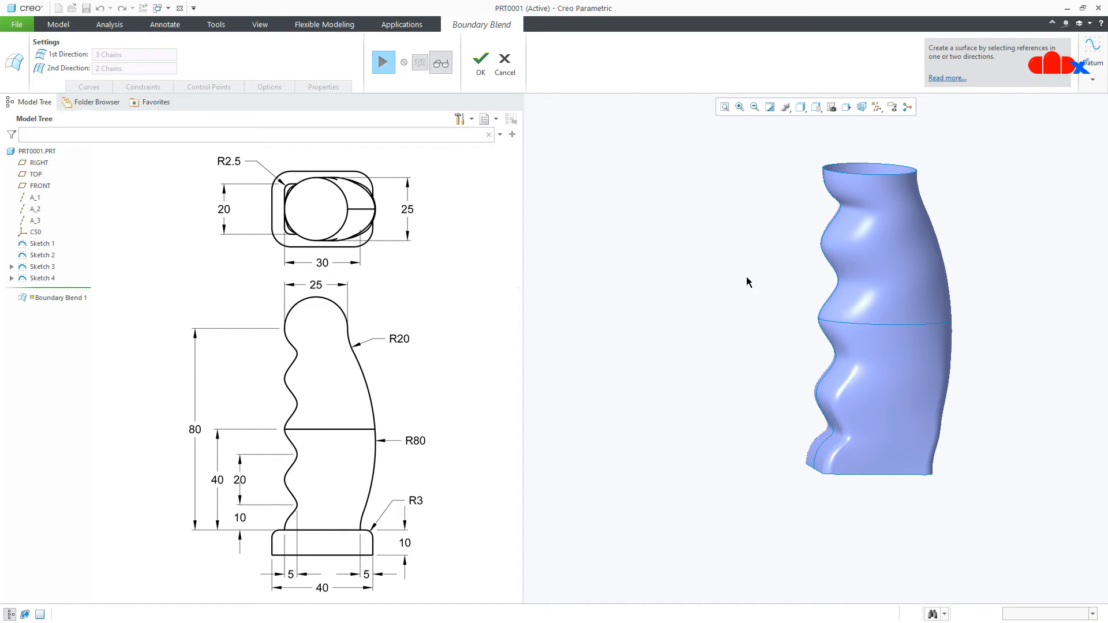
pyautogui.click(481, 60)
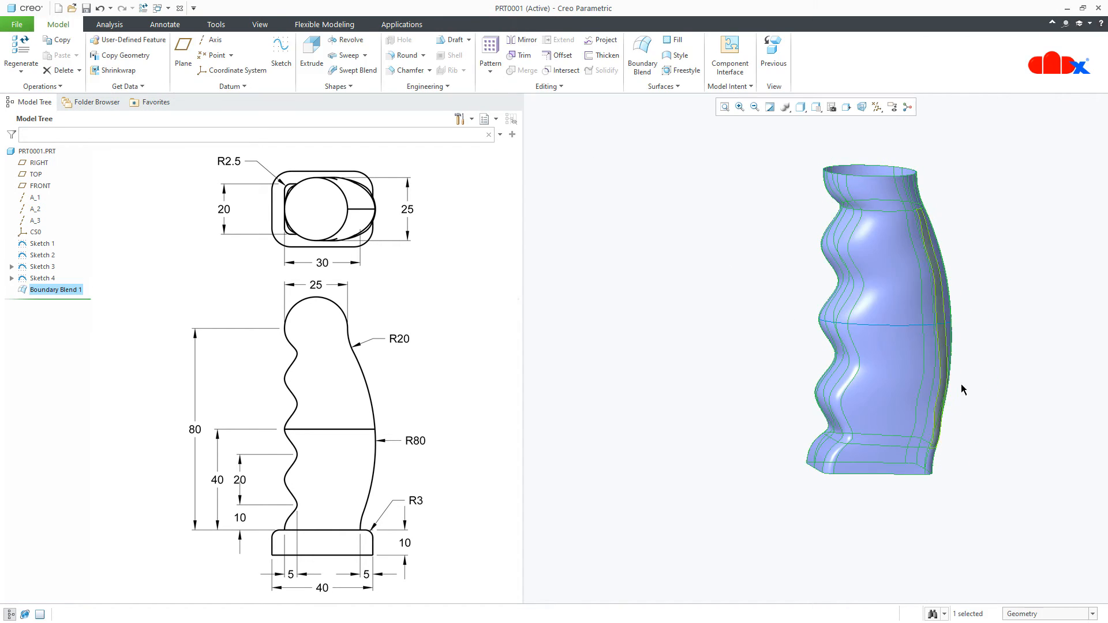
pyautogui.click(1013, 383)
pyautogui.hotkey('ctrl', 'd')
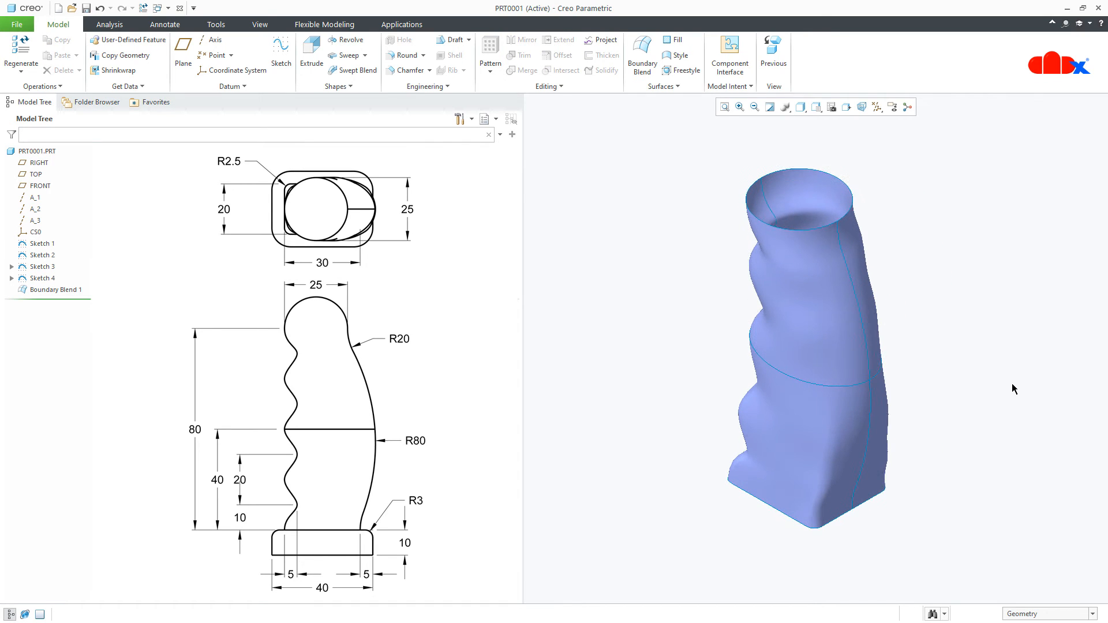
# - Hide the boundary blend surface and the top circle sketch
pyautogui.click(46, 289)
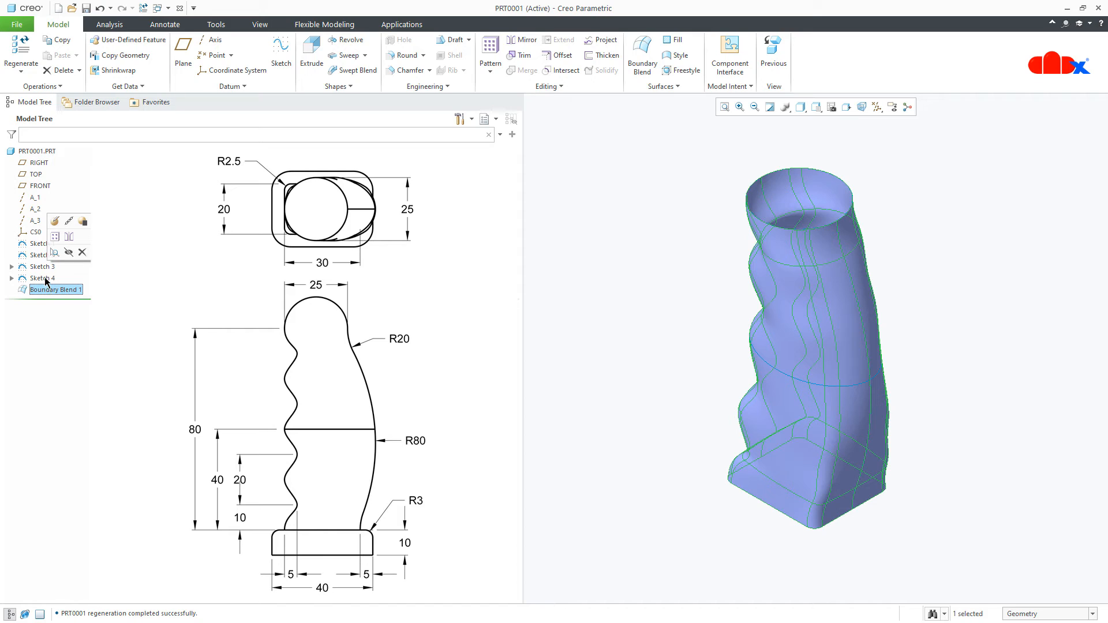
pyautogui.keyDown('ctrl'); pyautogui.click(45, 279); pyautogui.keyUp('ctrl')
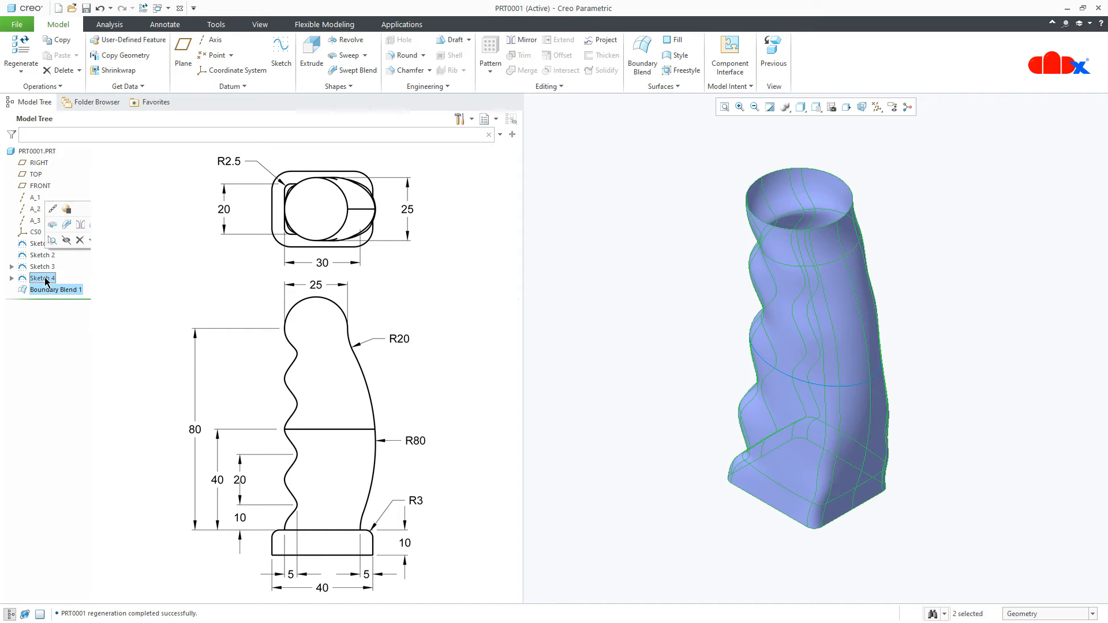
pyautogui.click(67, 239)
pyautogui.click(612, 463)
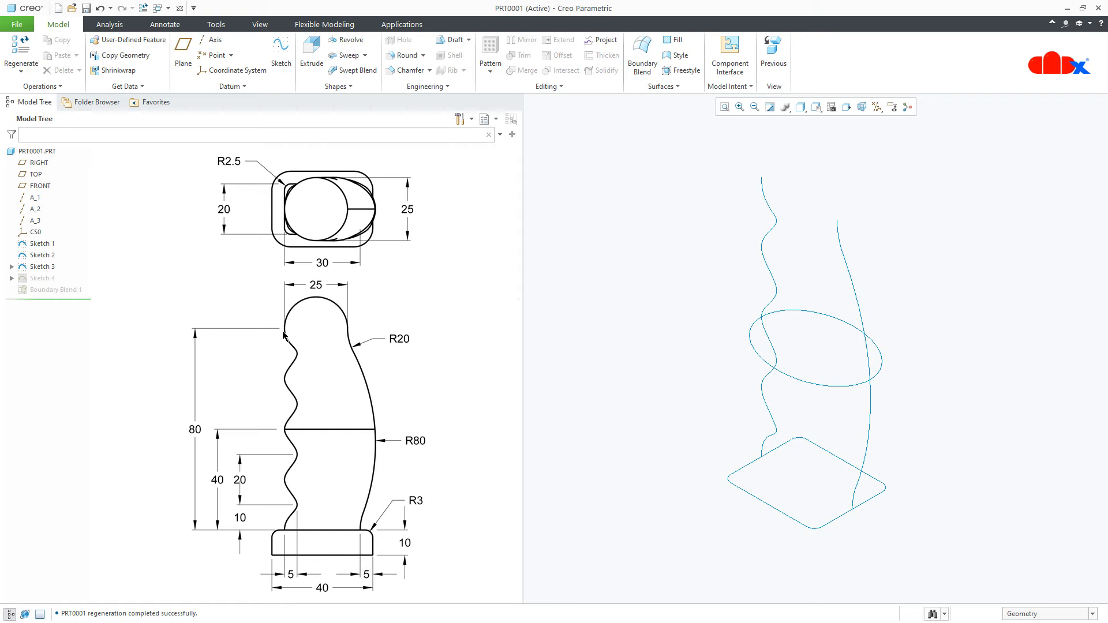
# - Start a Revolve with a section sketch on the FRONT plane, viewed normal to the sketch
pyautogui.click(347, 41)
pyautogui.click(41, 186)
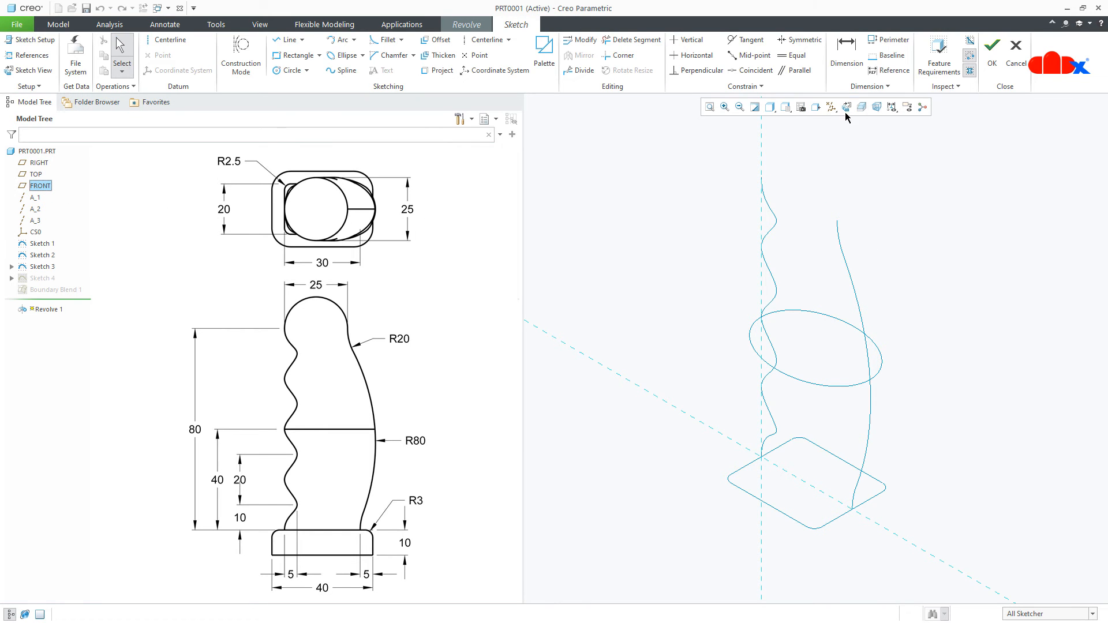
pyautogui.click(848, 107)
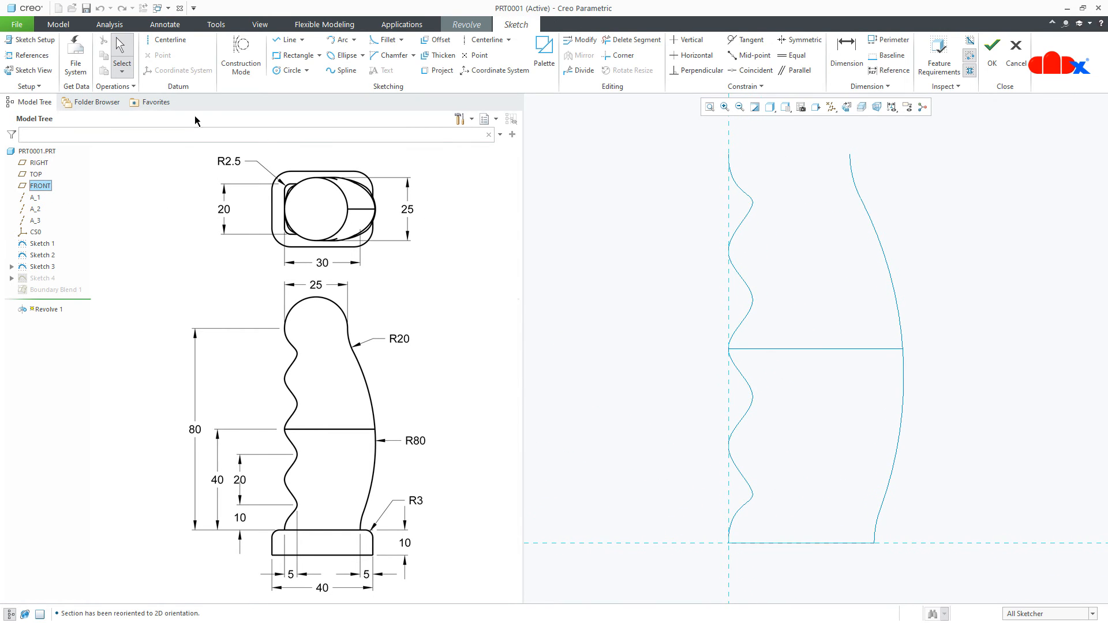
# - Add the upper endpoints of the smooth and wavy profile curves as sketch references and restore the 2D sketch view
pyautogui.click(29, 55)
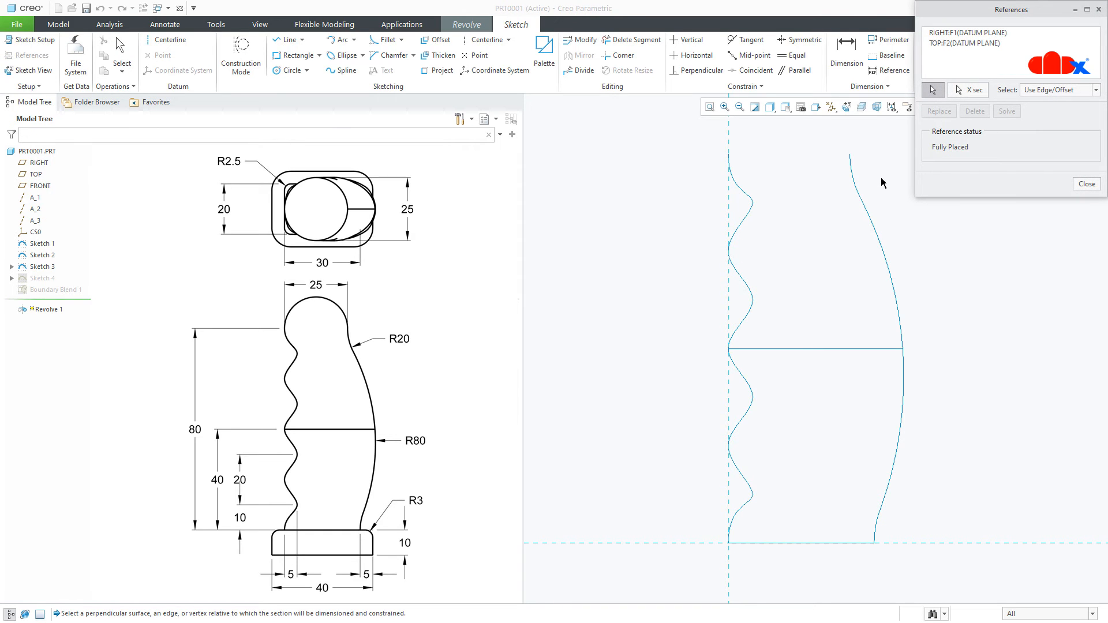
pyautogui.moveTo(861, 162); pyautogui.dragTo(863, 211, button='middle')
pyautogui.scroll(4, 828, 443)
pyautogui.scroll(-3, 827, 303)
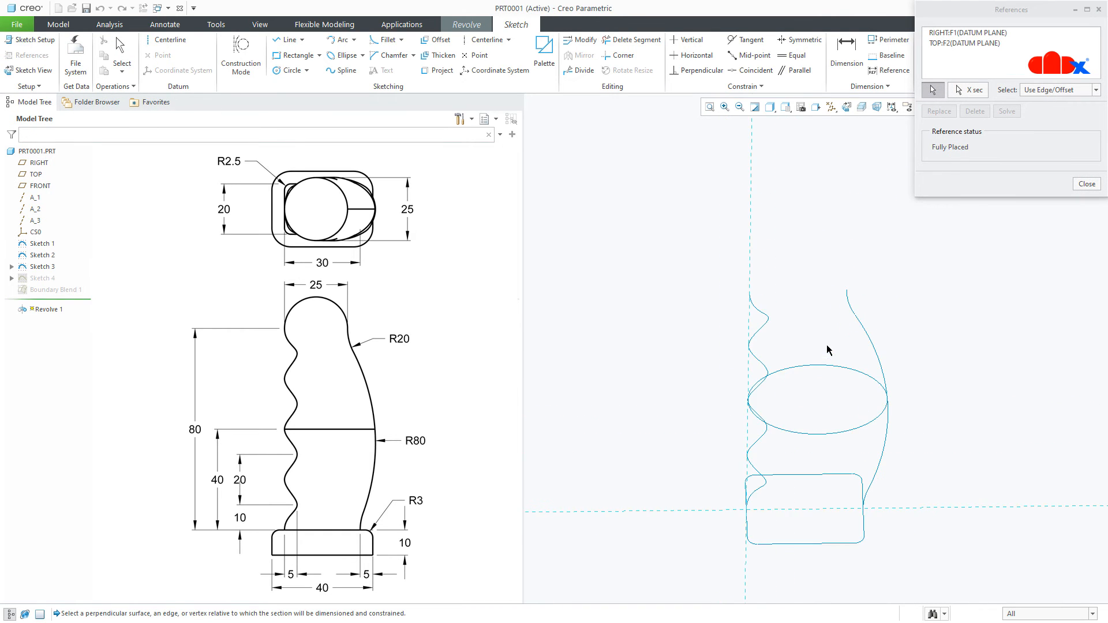
pyautogui.scroll(-1, 849, 291)
pyautogui.click(845, 291)
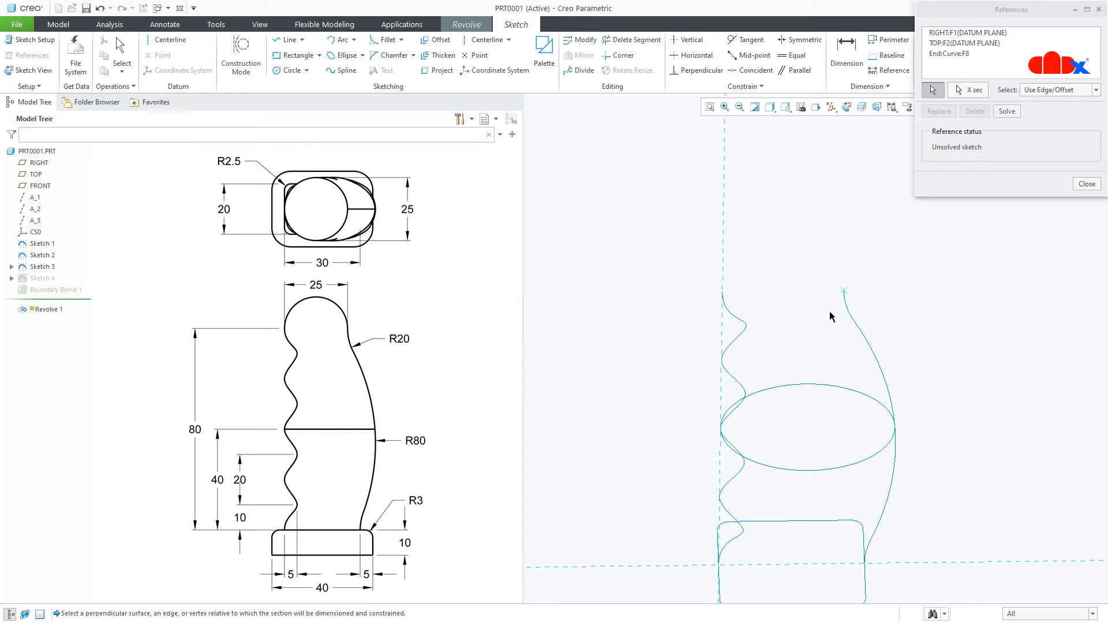
pyautogui.click(722, 292)
pyautogui.middleClick(764, 311)
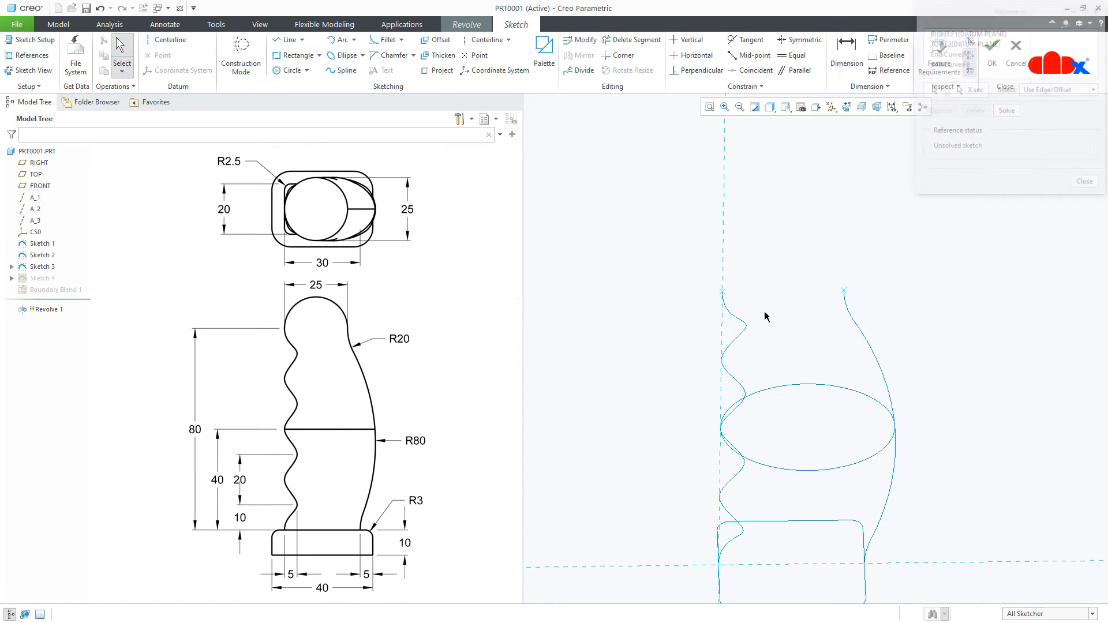
pyautogui.click(846, 107)
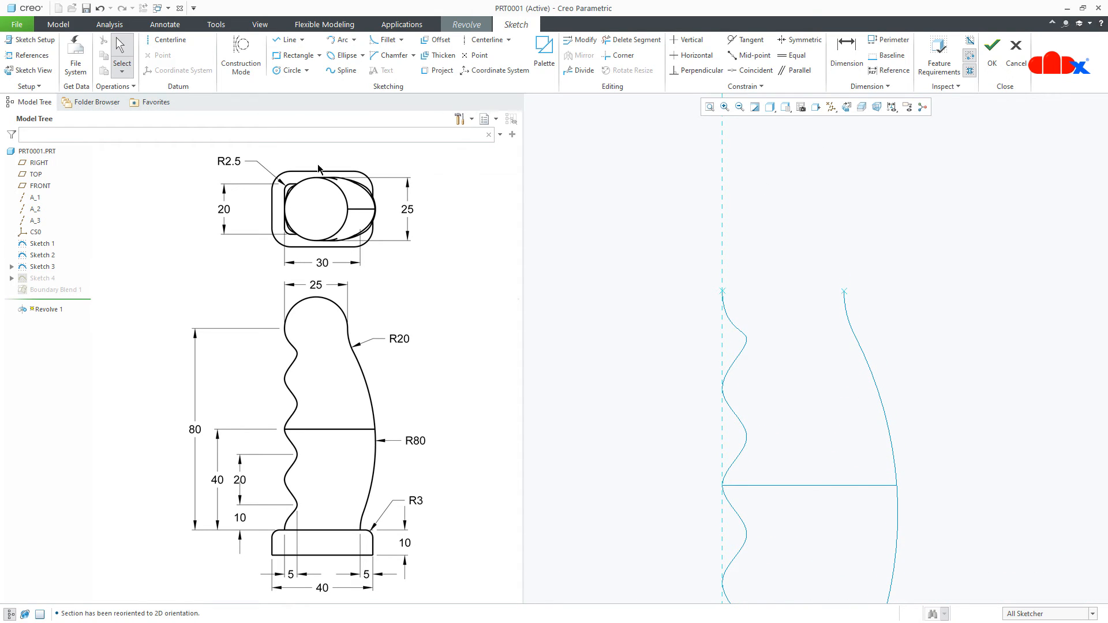
# - Sketch a vertical centerline between the two profile curves as the axis of revolution
pyautogui.click(178, 43)
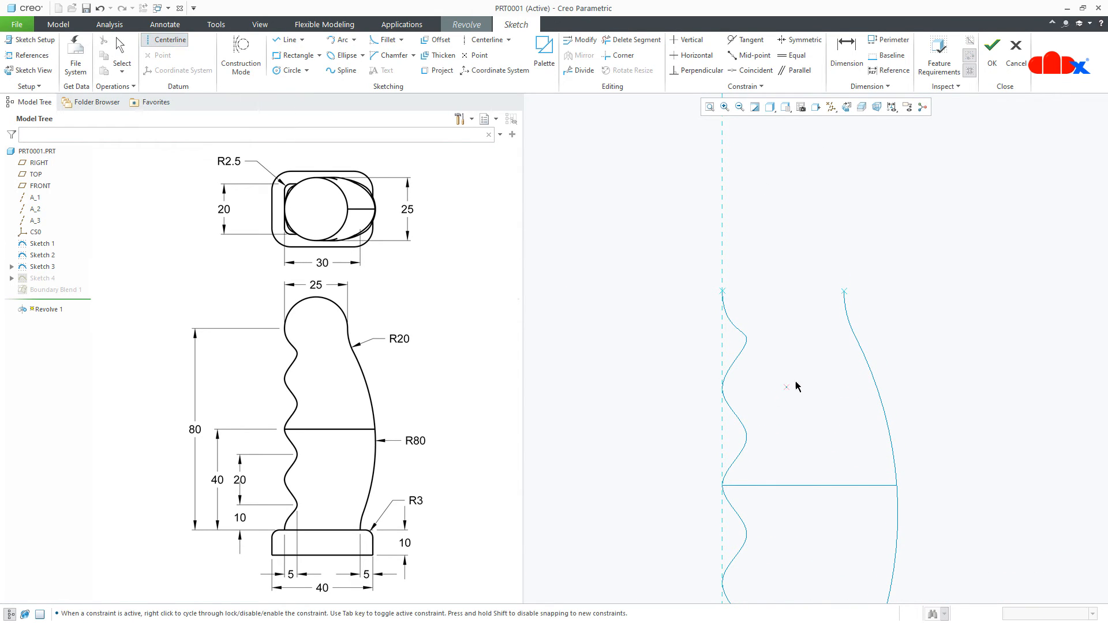
pyautogui.click(804, 368)
pyautogui.click(805, 438)
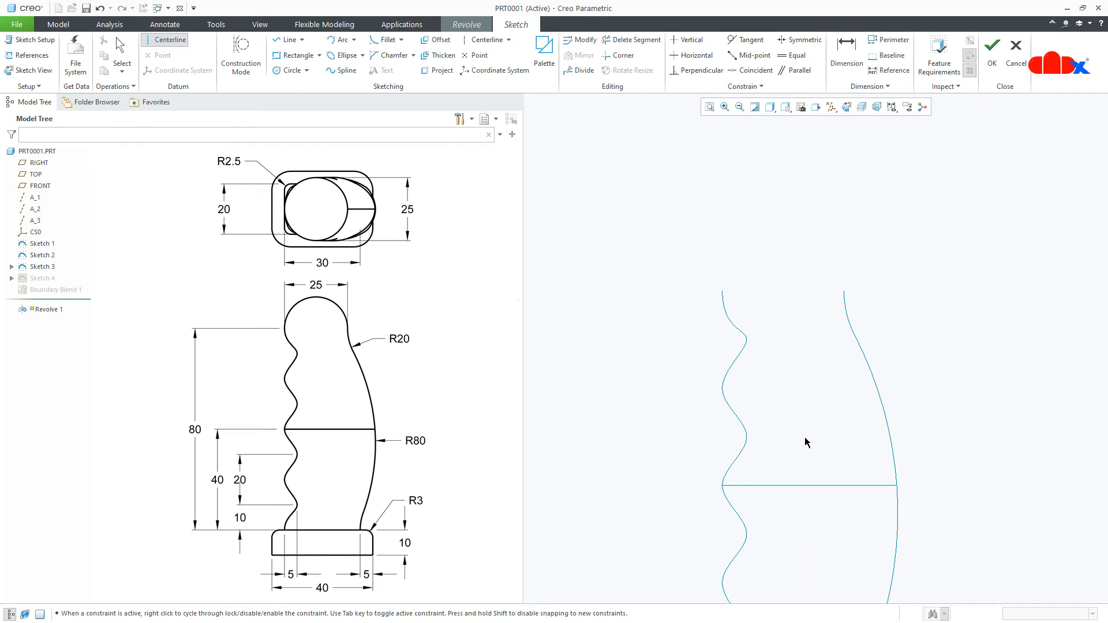
pyautogui.middleClick(950, 365)
pyautogui.scroll(-2, 915, 280)
# - Sketch a horizontal construction centerline through the upper endpoints of the profile curves
pyautogui.rightClick(915, 284)
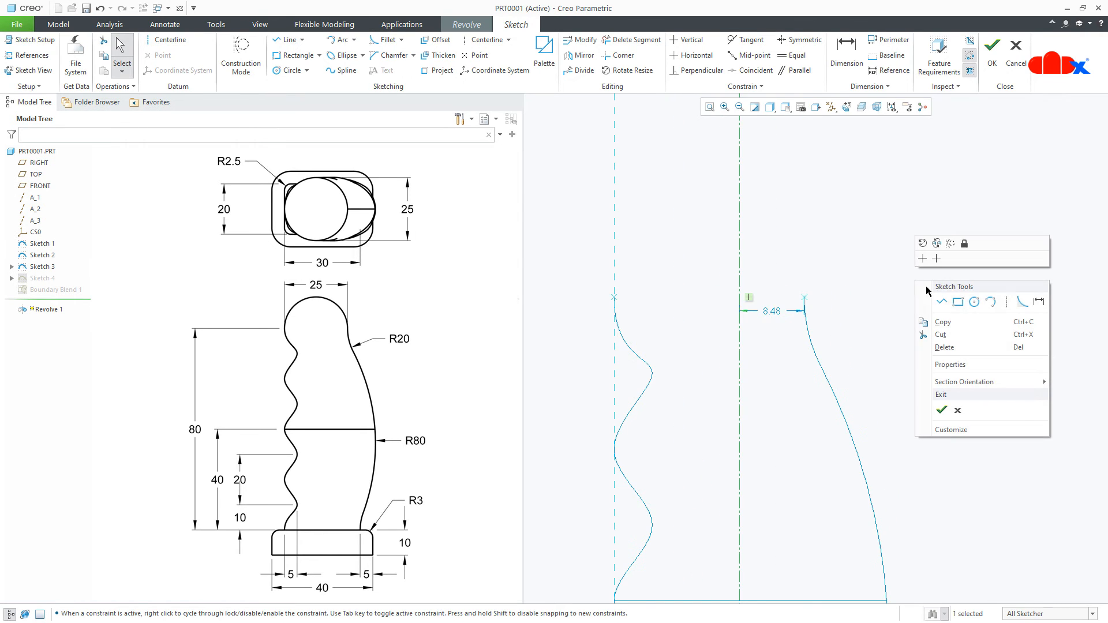
pyautogui.click(1003, 308)
pyautogui.click(805, 298)
pyautogui.click(901, 299)
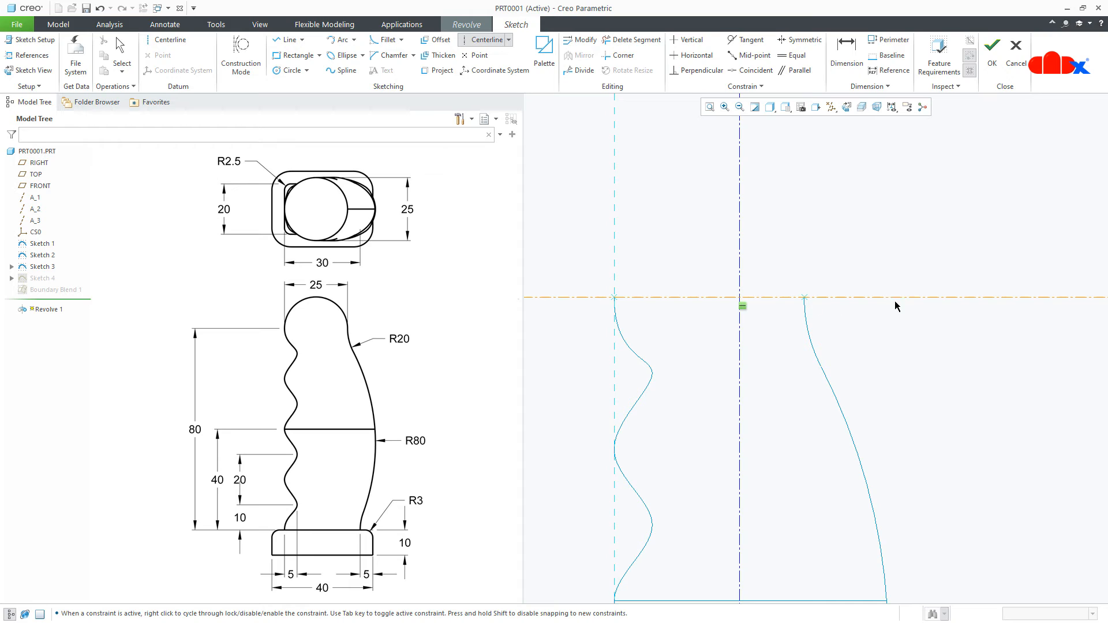
pyautogui.middleClick(971, 358)
pyautogui.click(975, 378)
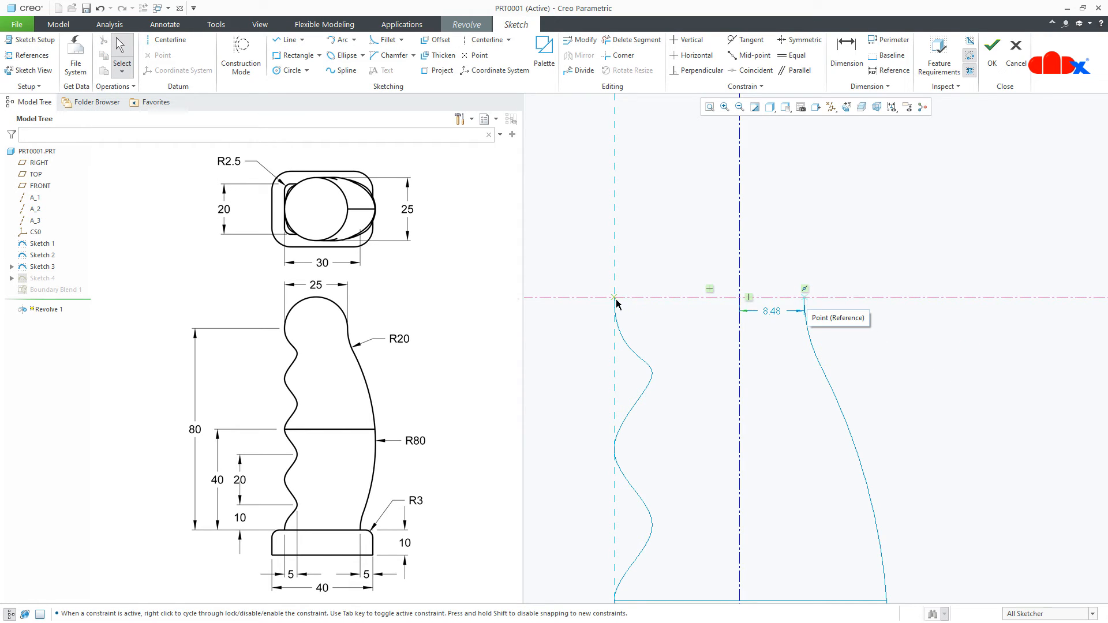
# - Set the distance between the vertical axis and the smooth curve's upper endpoint to 12.5
pyautogui.doubleClick(774, 313)
pyautogui.write('12.5')
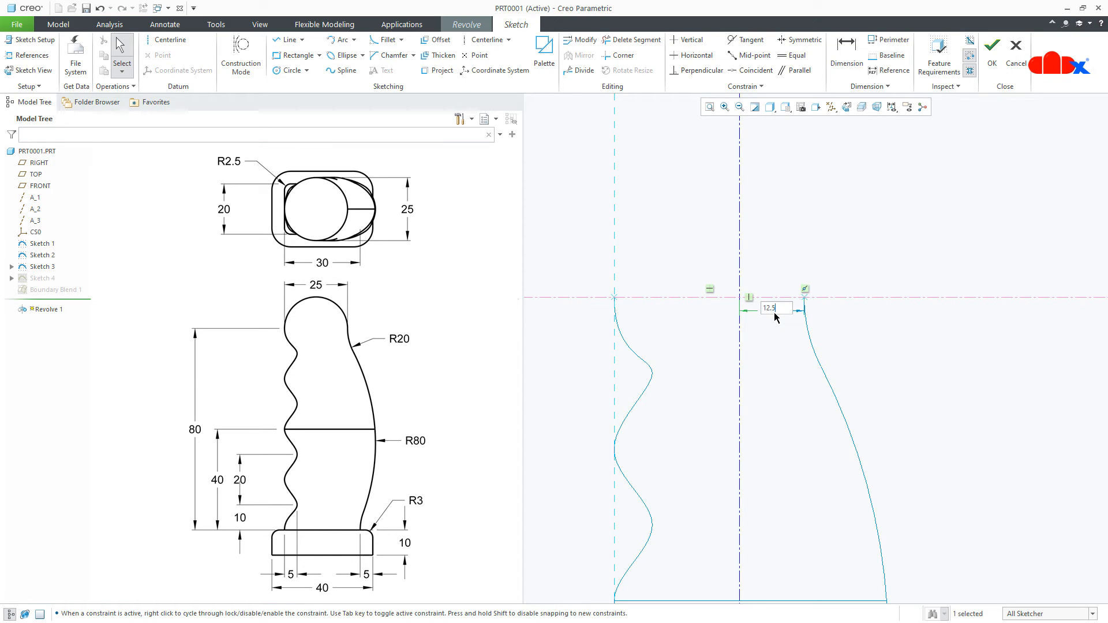
pyautogui.press('Return')
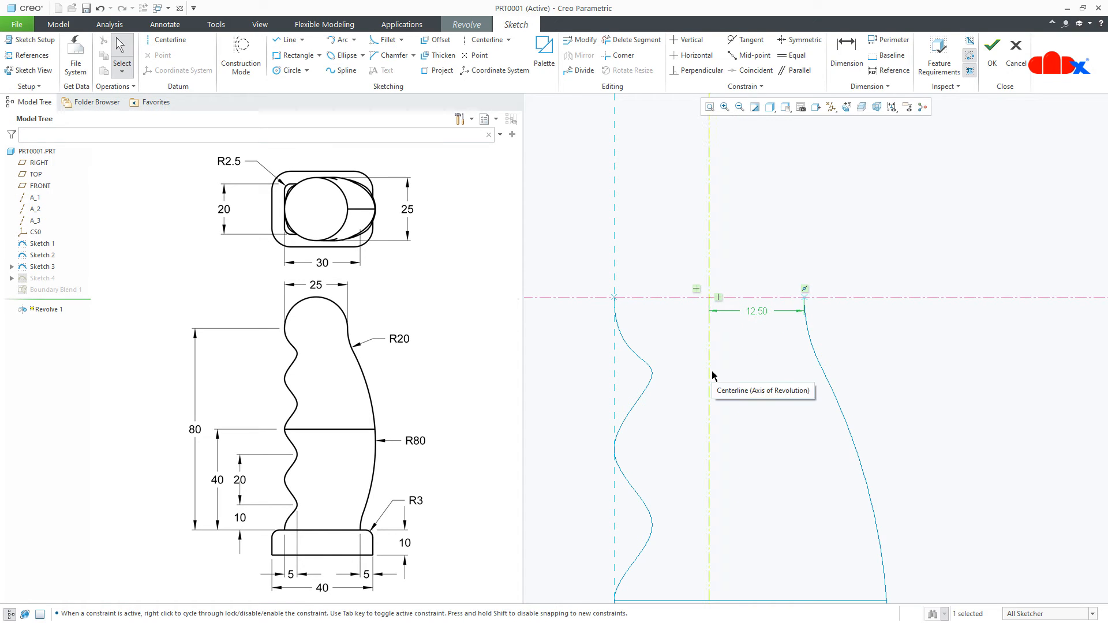
# - Sketch a circle centred where the two centerlines cross and passing through the smooth curve's upper endpoint
pyautogui.rightClick(663, 345)
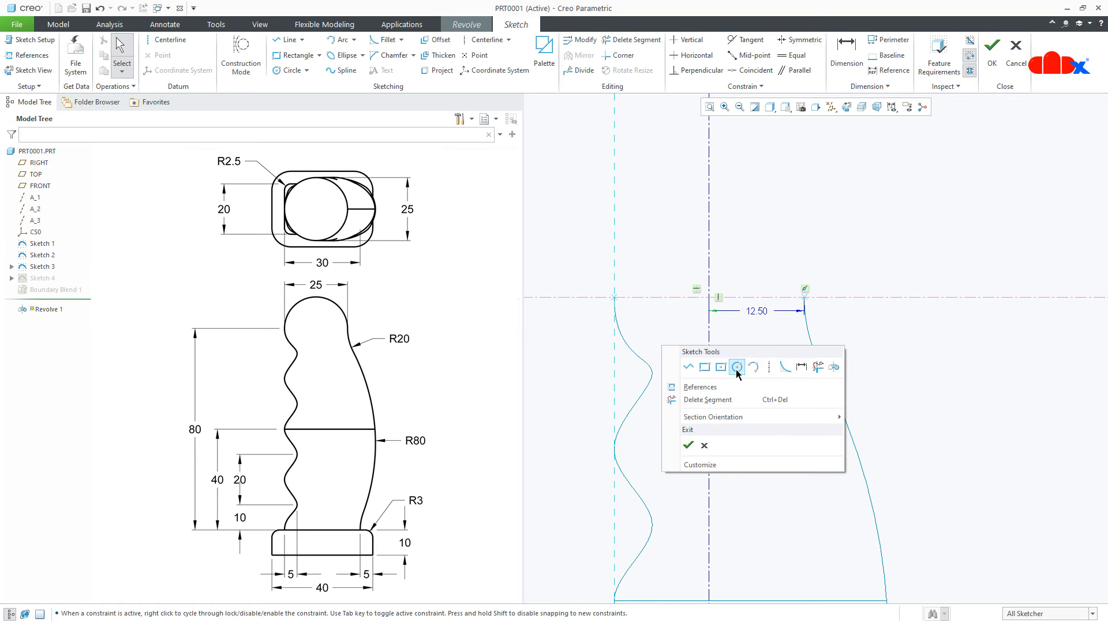
pyautogui.click(737, 374)
pyautogui.click(803, 298)
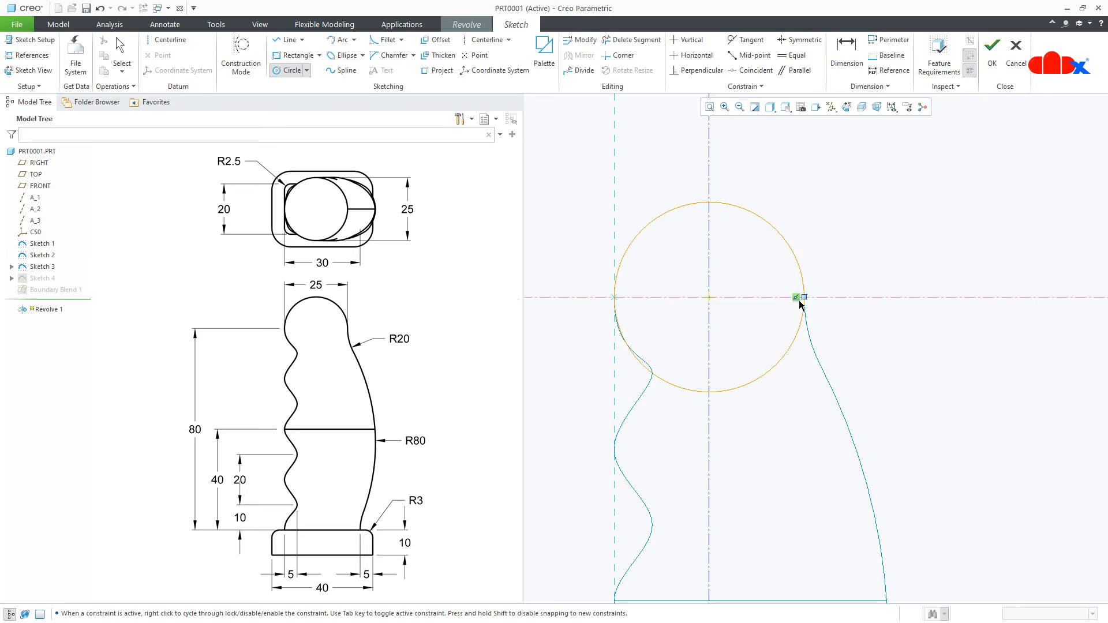
pyautogui.middleClick(867, 327)
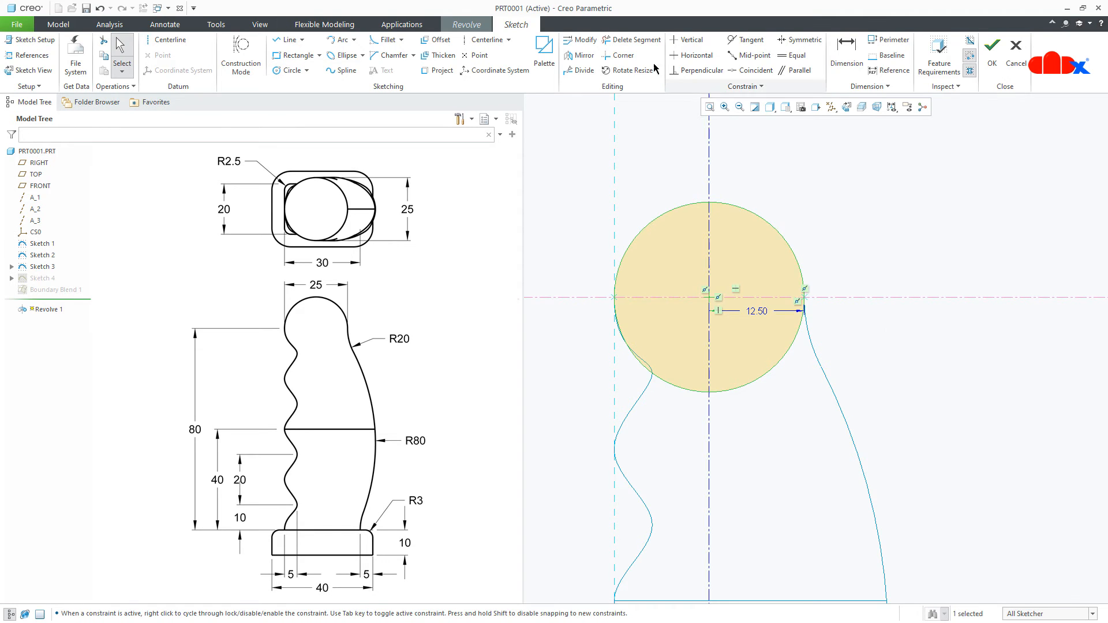
# - Trim the circle to the upper quarter arc on the smooth curve's side of the axis
pyautogui.click(642, 40)
pyautogui.moveTo(625, 373)
pyautogui.mouseDown()
pyautogui.moveTo(715, 390)
pyautogui.moveTo(777, 370)
pyautogui.moveTo(797, 405)
pyautogui.mouseUp()
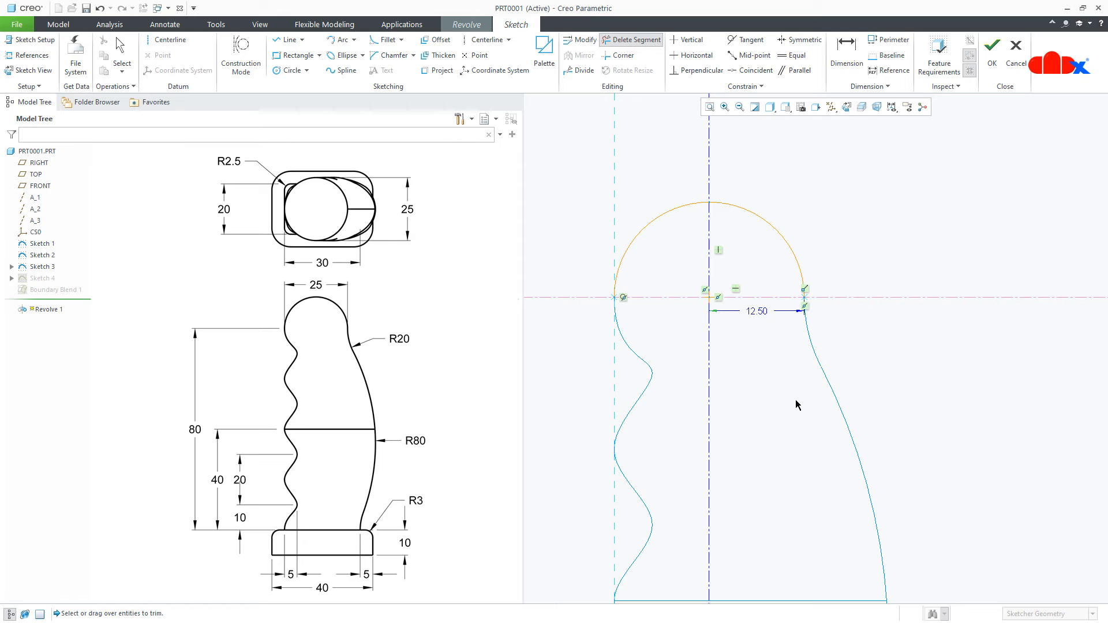
pyautogui.click(629, 226)
pyautogui.middleClick(913, 247)
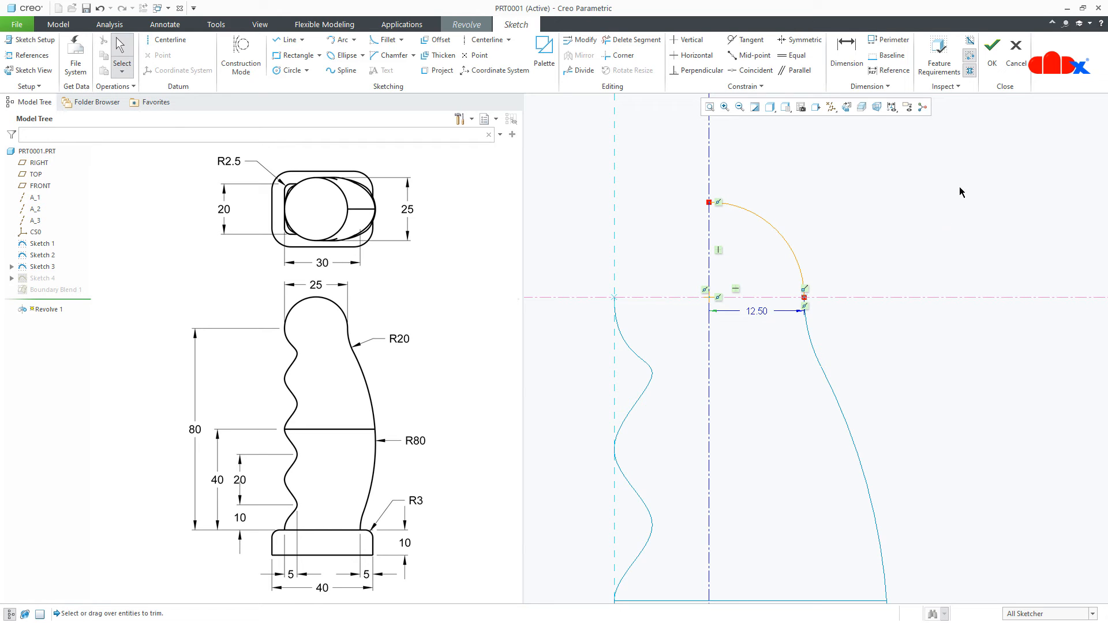
# - Finish the section sketch, accept the switch to a surface, and preview and complete the 360° revolve
pyautogui.click(993, 69)
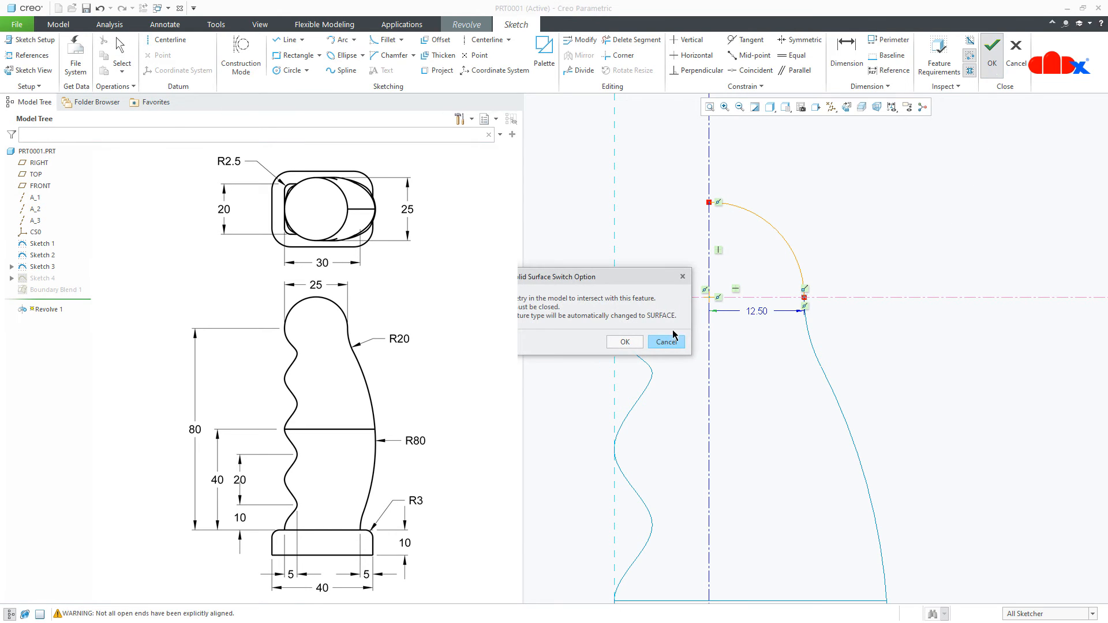
pyautogui.click(639, 345)
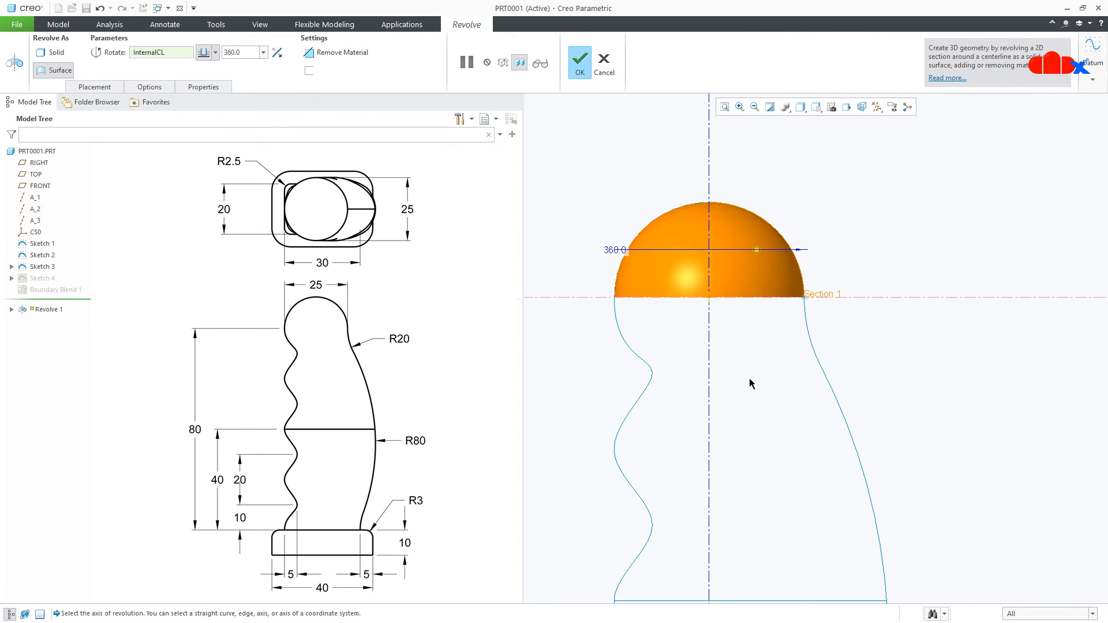
pyautogui.moveTo(749, 384)
pyautogui.mouseDown(button='middle')
pyautogui.moveTo(739, 391)
pyautogui.moveTo(809, 407)
pyautogui.moveTo(832, 321)
pyautogui.mouseUp(button='middle')
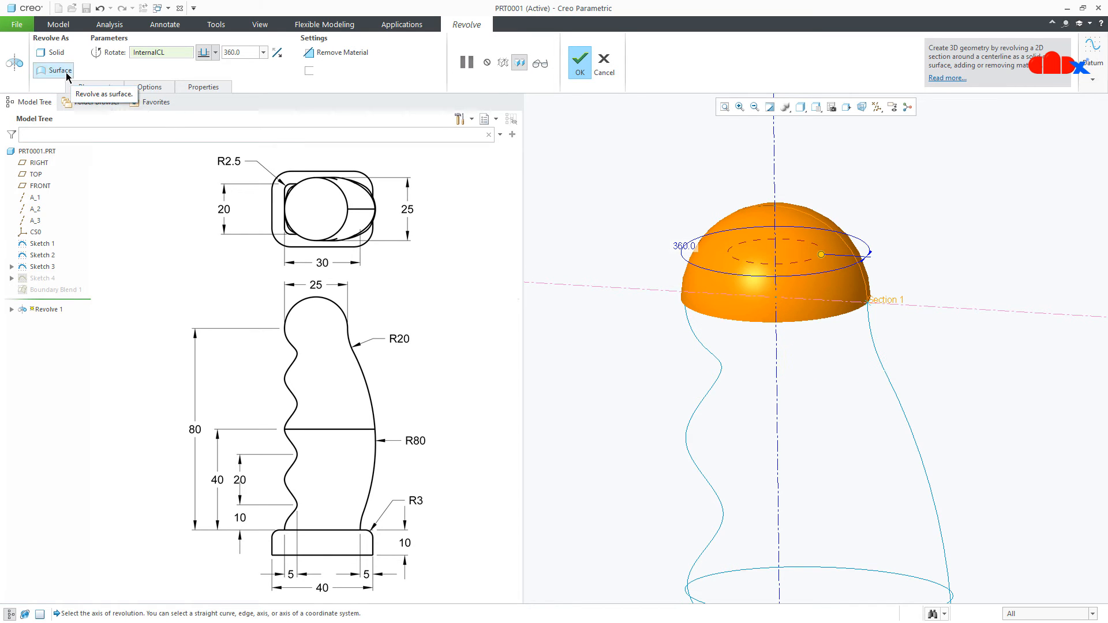
pyautogui.click(540, 64)
pyautogui.click(580, 65)
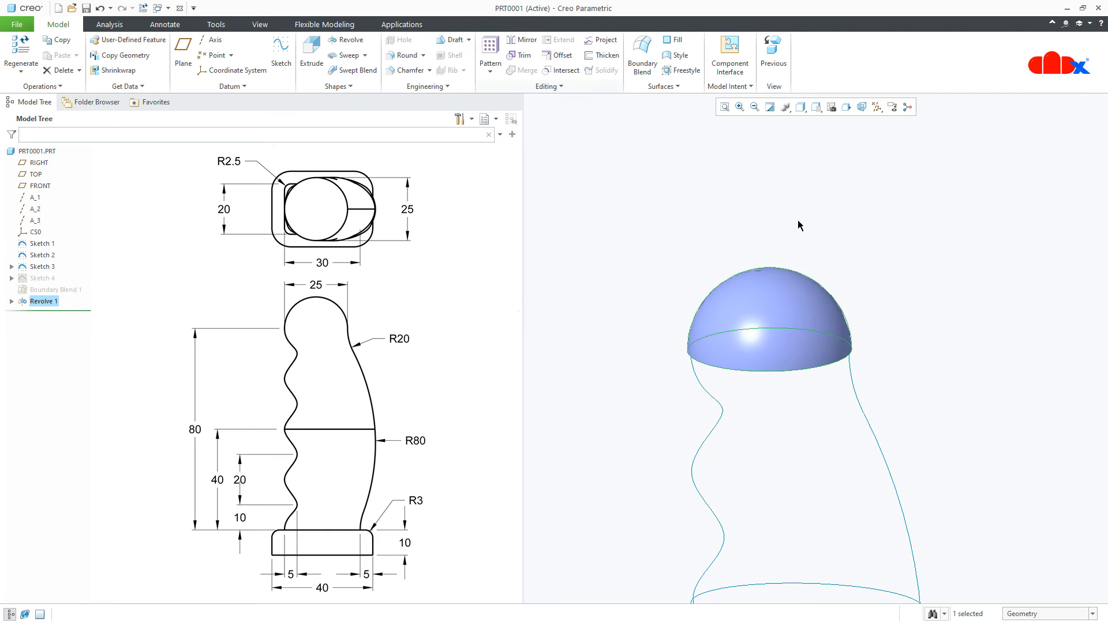
# - Start a Boundary Blend using the base rectangle, the middle oval and the dome's lower edge as first-direction chains
pyautogui.click(852, 264)
pyautogui.scroll(2, 836, 267)
pyautogui.moveTo(827, 375)
pyautogui.mouseDown(button='middle')
pyautogui.moveTo(853, 350)
pyautogui.moveTo(836, 278)
pyautogui.moveTo(819, 369)
pyautogui.moveTo(810, 356)
pyautogui.mouseUp(button='middle')
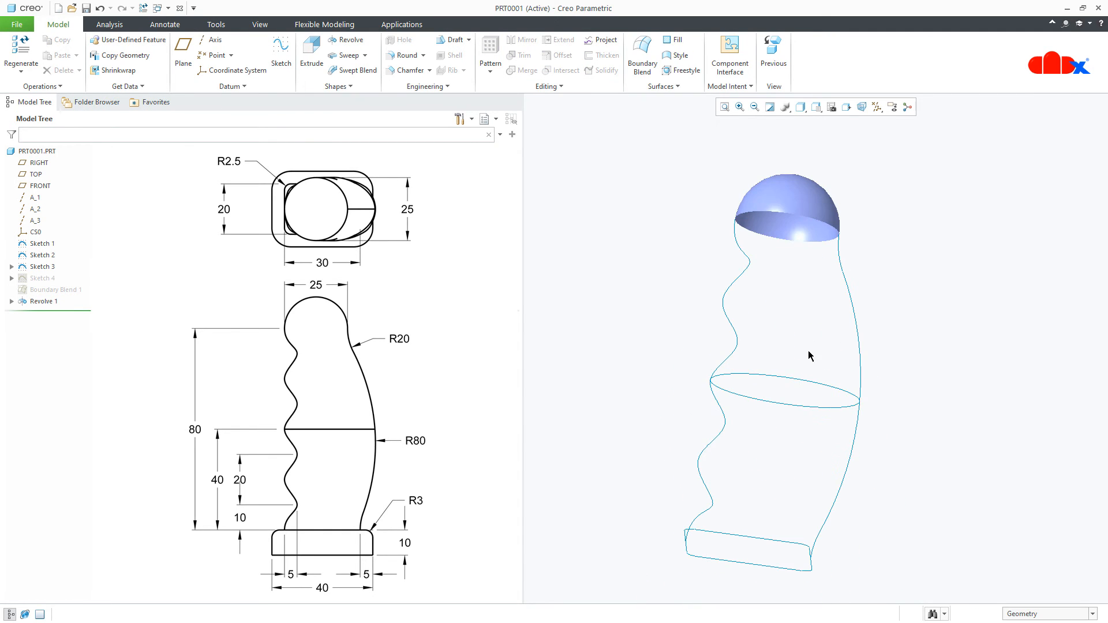
pyautogui.click(775, 241)
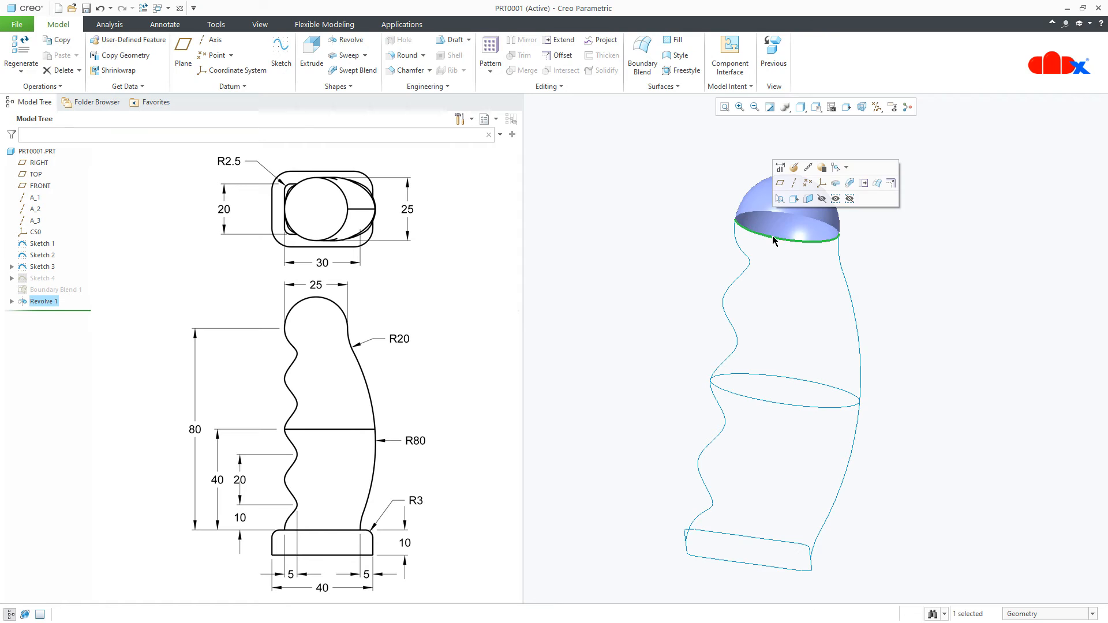
pyautogui.click(889, 286)
pyautogui.click(642, 58)
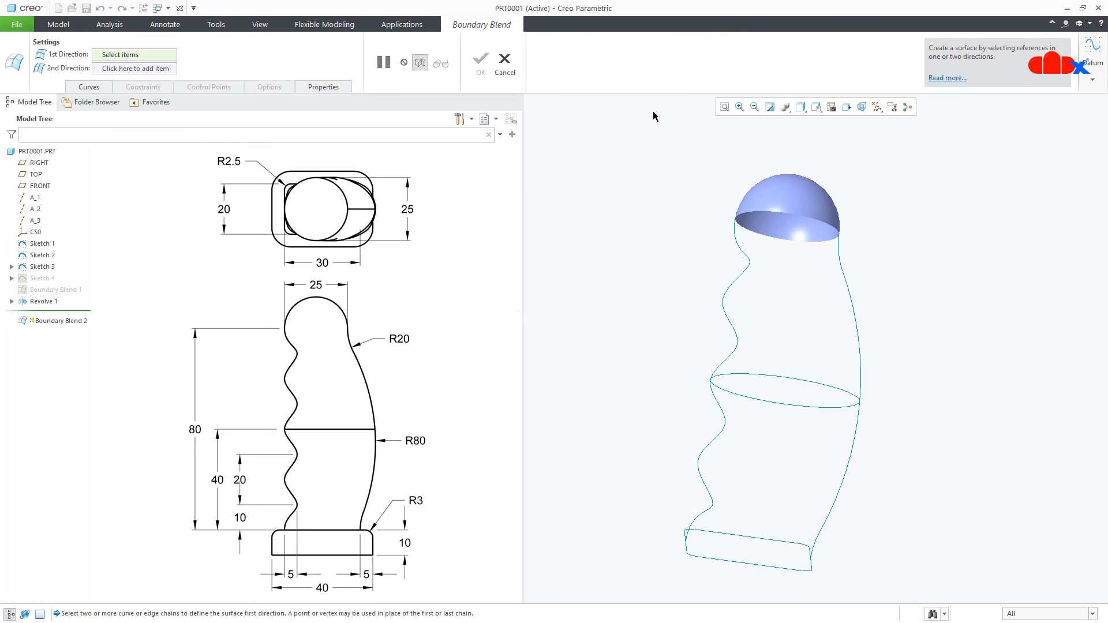
pyautogui.click(762, 534)
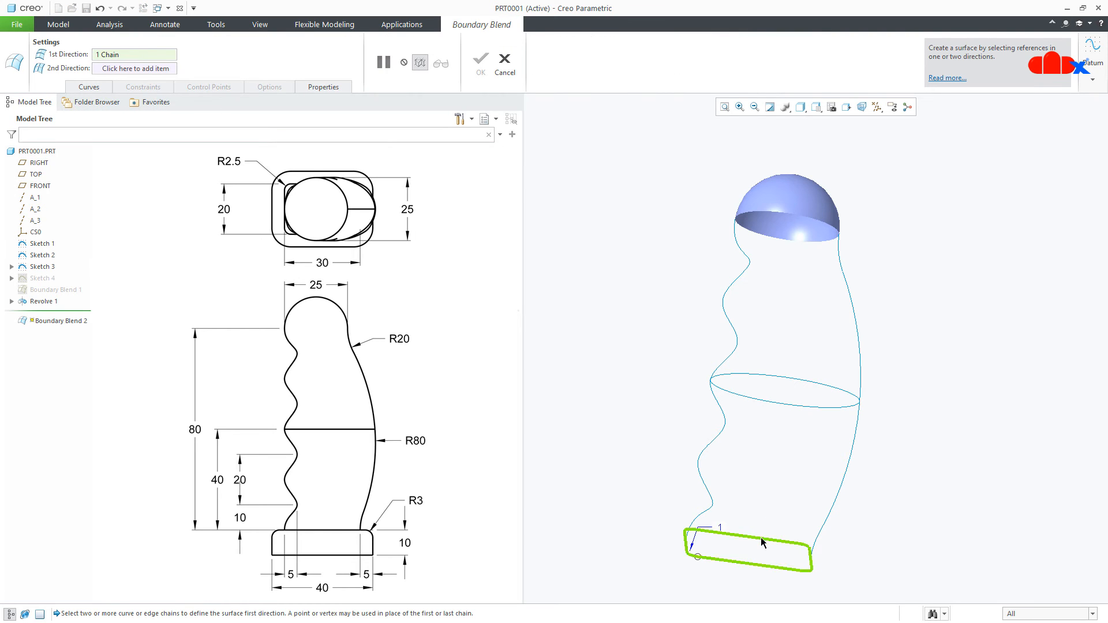
pyautogui.click(792, 406)
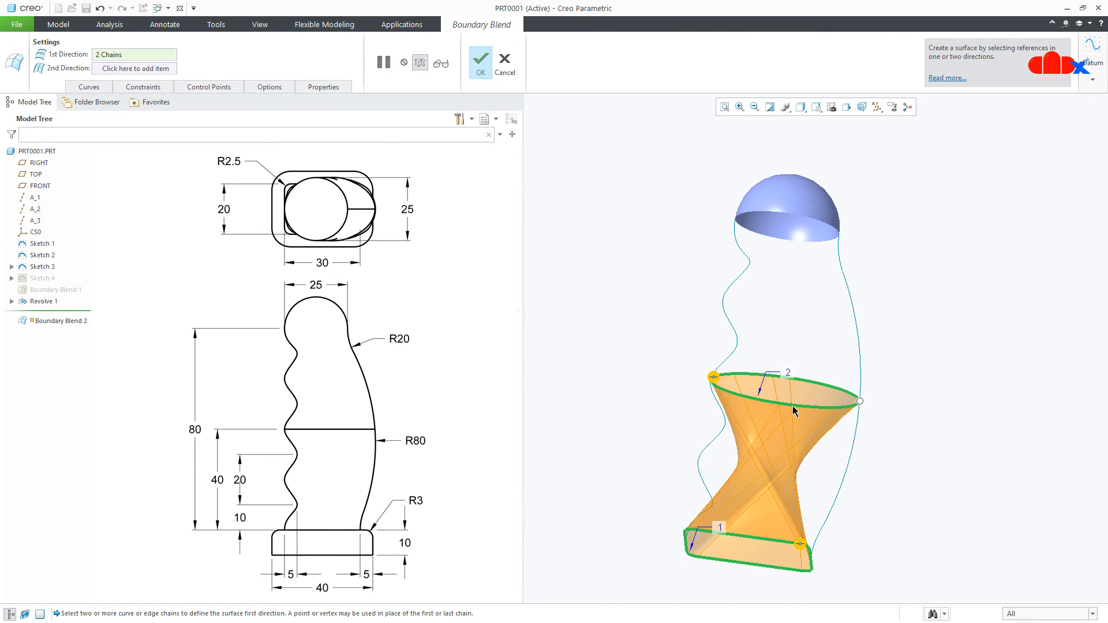
pyautogui.rightClick(797, 242)
pyautogui.keyDown('ctrl'); pyautogui.click(797, 243); pyautogui.keyUp('ctrl')
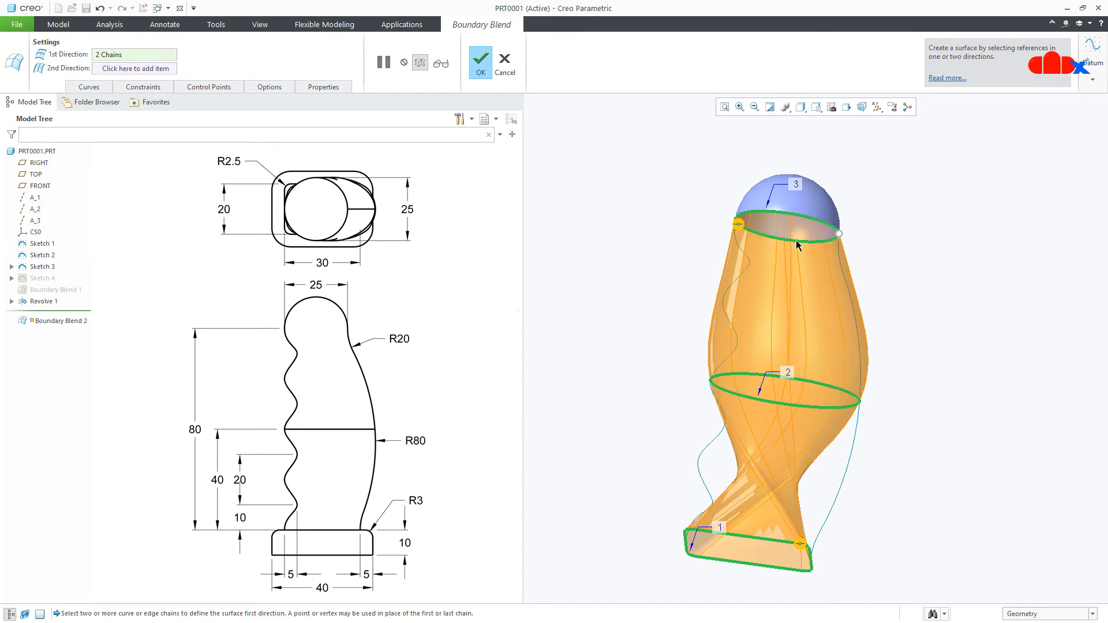
# - Add the wavy and smooth profile curves as the second-direction chains of the boundary blend
pyautogui.moveTo(907, 395); pyautogui.dragTo(932, 395, button='middle')
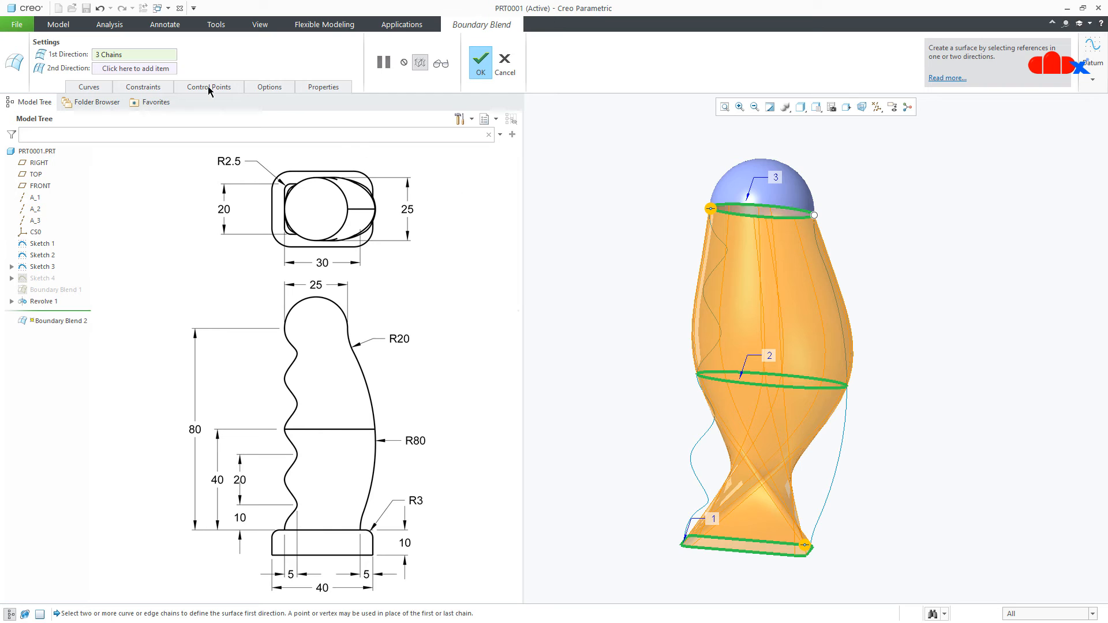
pyautogui.click(157, 69)
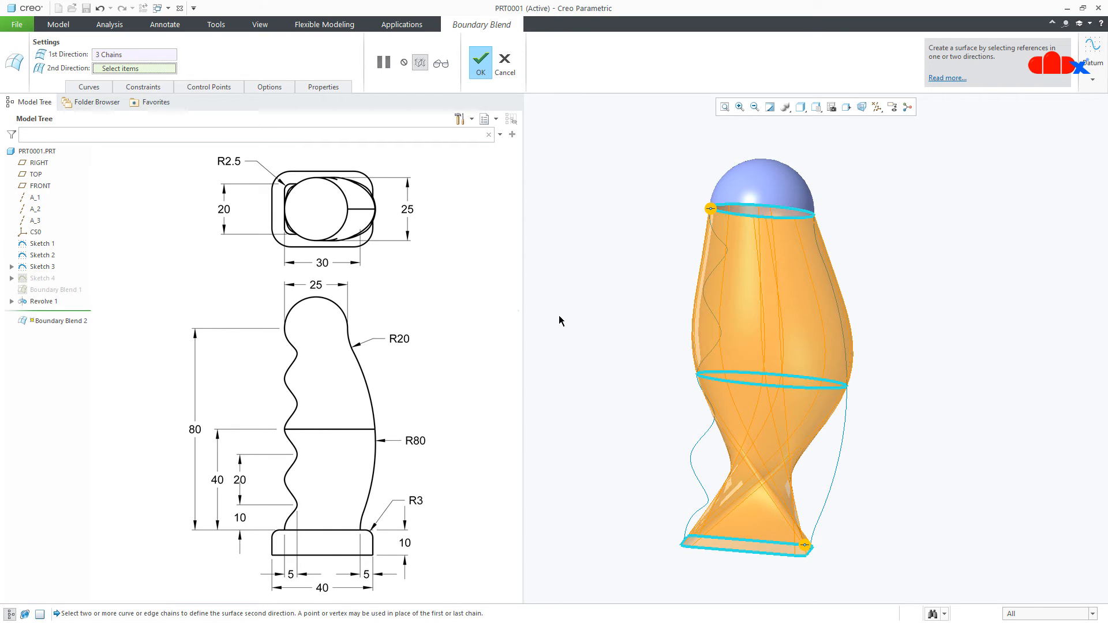
pyautogui.click(708, 307)
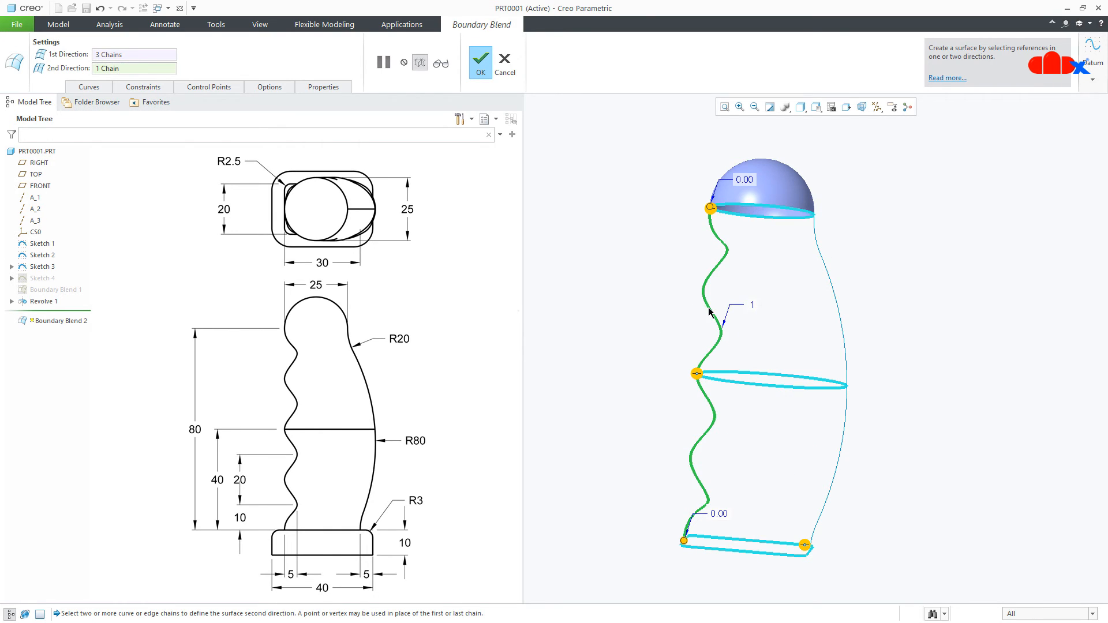
pyautogui.click(839, 319)
# - Preview the boundary blend surface, check its transition into the dome, and complete the feature
pyautogui.moveTo(882, 376)
pyautogui.mouseDown(button='middle')
pyautogui.moveTo(920, 417)
pyautogui.moveTo(892, 387)
pyautogui.mouseUp(button='middle')
pyautogui.scroll(-2, 777, 207)
pyautogui.moveTo(777, 211); pyautogui.dragTo(752, 258, button='middle')
pyautogui.click(442, 64)
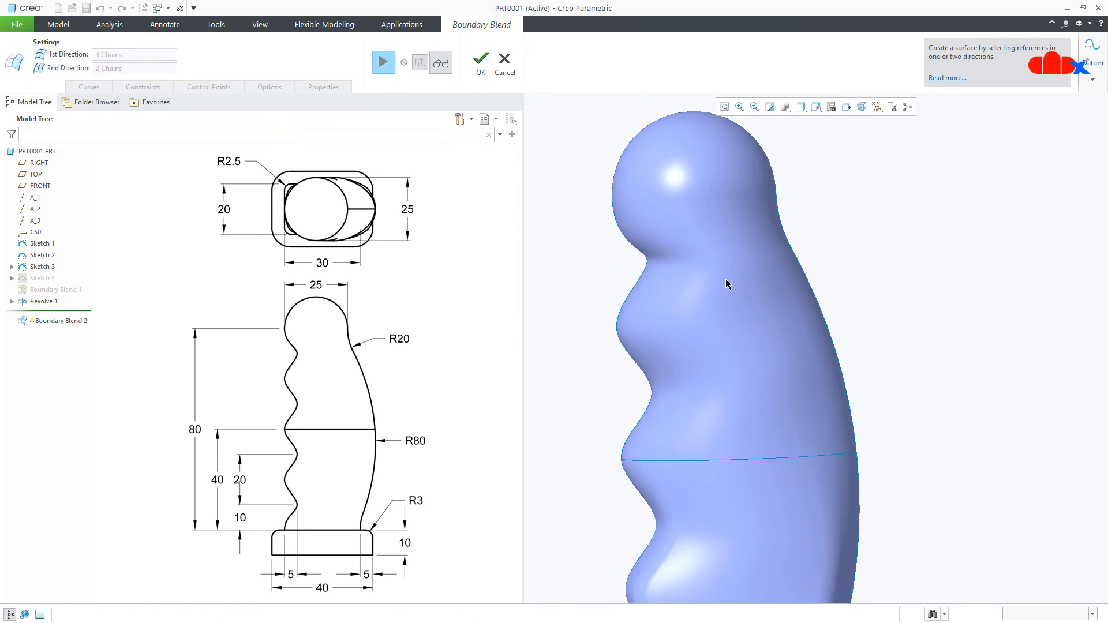
pyautogui.moveTo(725, 279)
pyautogui.mouseDown(button='middle')
pyautogui.moveTo(668, 275)
pyautogui.moveTo(592, 312)
pyautogui.moveTo(732, 263)
pyautogui.moveTo(711, 266)
pyautogui.mouseUp(button='middle')
pyautogui.click(481, 68)
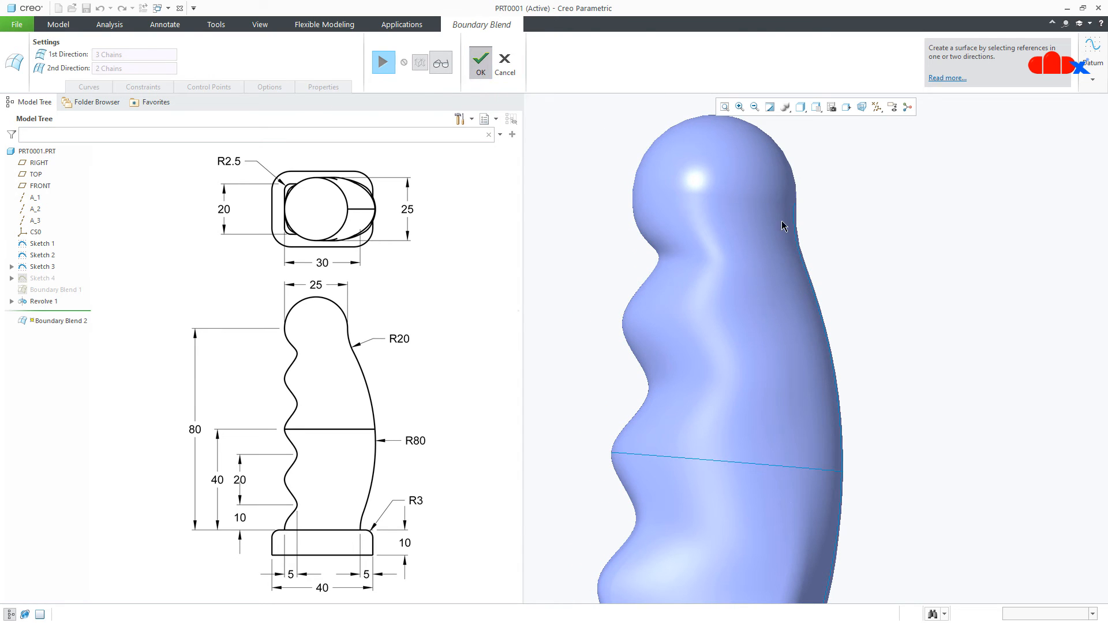
# - Hide the second boundary blend surface
pyautogui.scroll(-3, 782, 415)
pyautogui.moveTo(782, 415); pyautogui.dragTo(725, 442, button='middle')
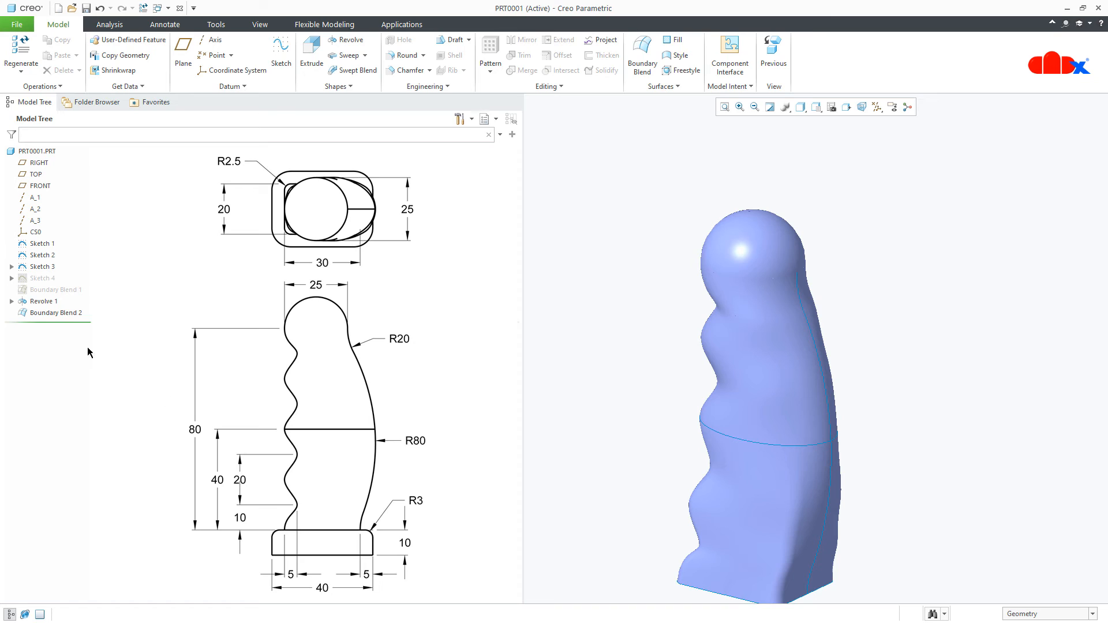
pyautogui.click(70, 314)
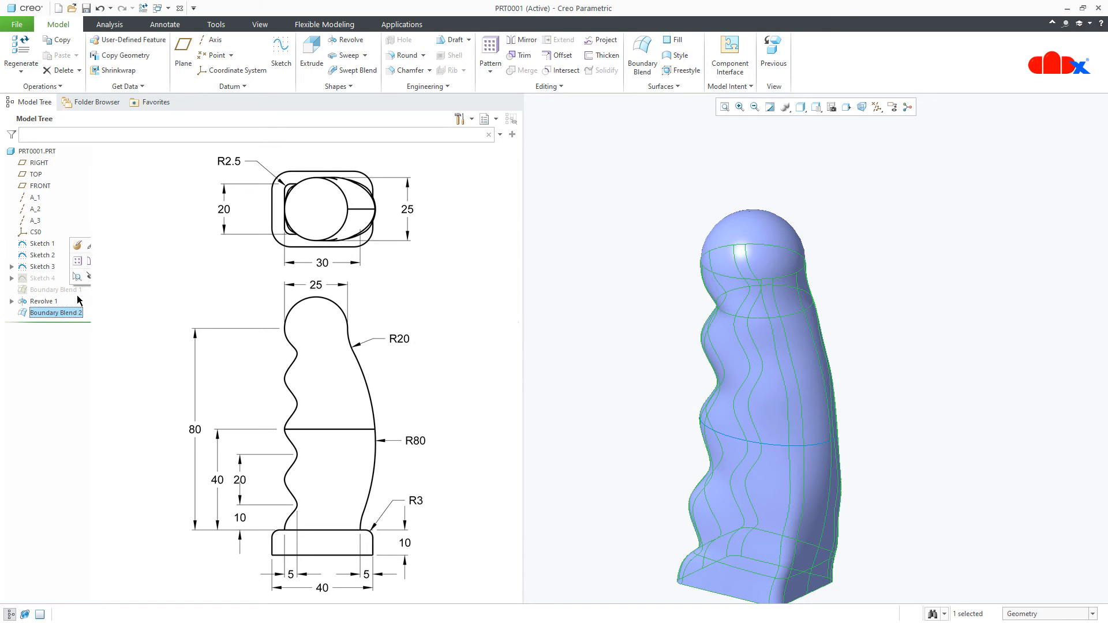
pyautogui.click(89, 278)
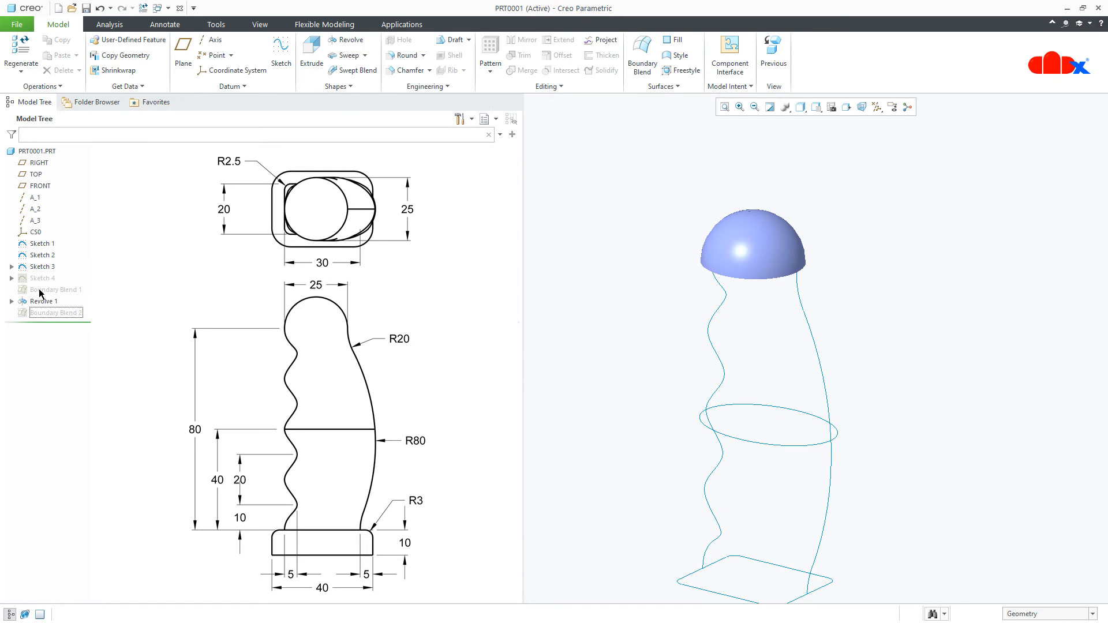
# - Show the first boundary blend surface again, inspect its junction with the dome, and restore the default orientation
pyautogui.click(40, 293)
pyautogui.click(86, 254)
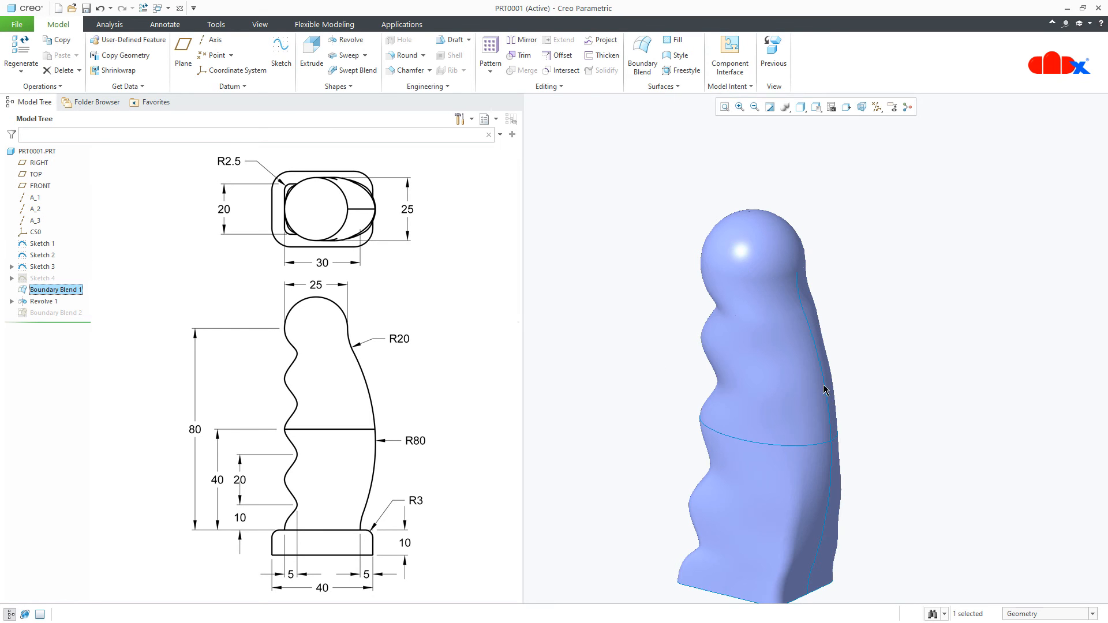
pyautogui.click(967, 365)
pyautogui.moveTo(967, 365)
pyautogui.mouseDown(button='middle')
pyautogui.moveTo(787, 292)
pyautogui.moveTo(797, 272)
pyautogui.moveTo(794, 295)
pyautogui.moveTo(727, 307)
pyautogui.moveTo(824, 317)
pyautogui.moveTo(848, 296)
pyautogui.moveTo(843, 339)
pyautogui.mouseUp(button='middle')
pyautogui.scroll(-3, 733, 282)
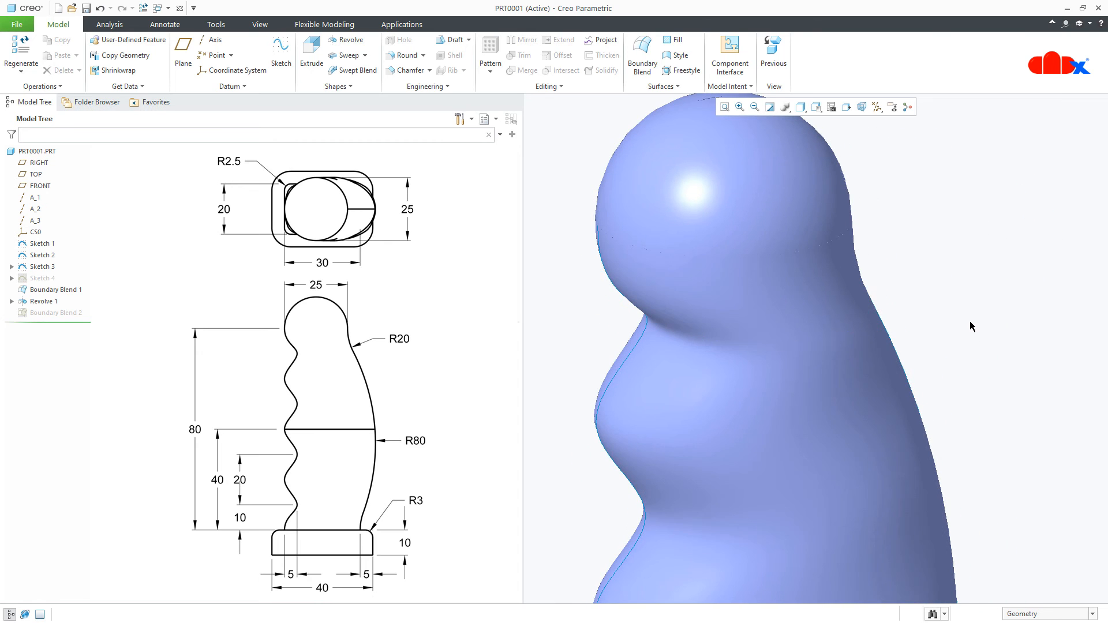
pyautogui.scroll(3, 952, 320)
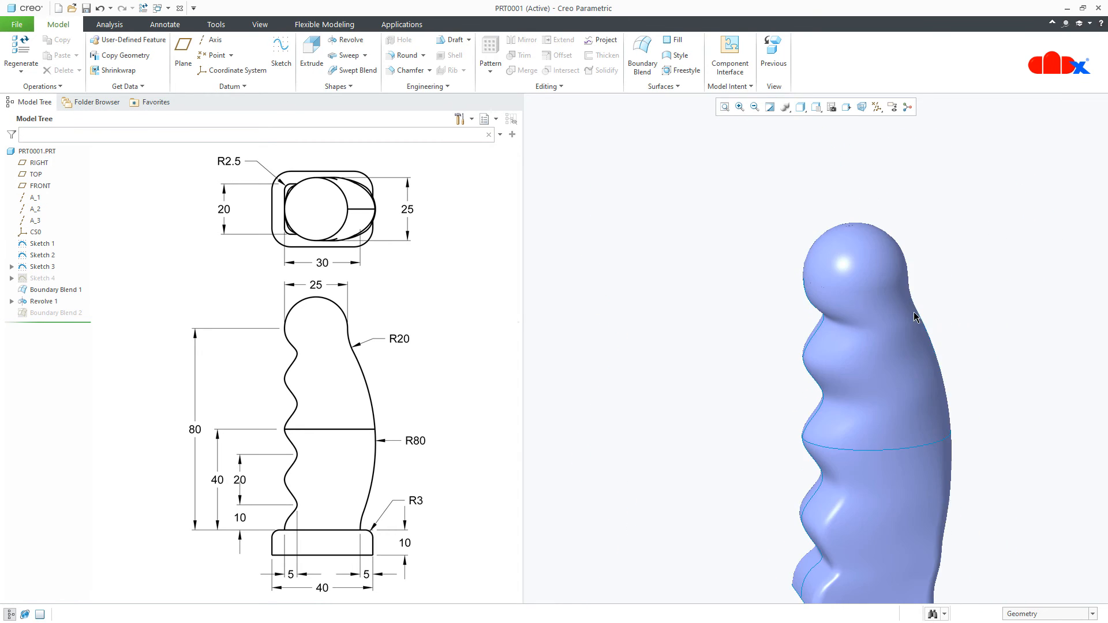
pyautogui.moveTo(918, 315)
pyautogui.mouseDown(button='middle')
pyautogui.moveTo(822, 364)
pyautogui.moveTo(857, 374)
pyautogui.mouseUp(button='middle')
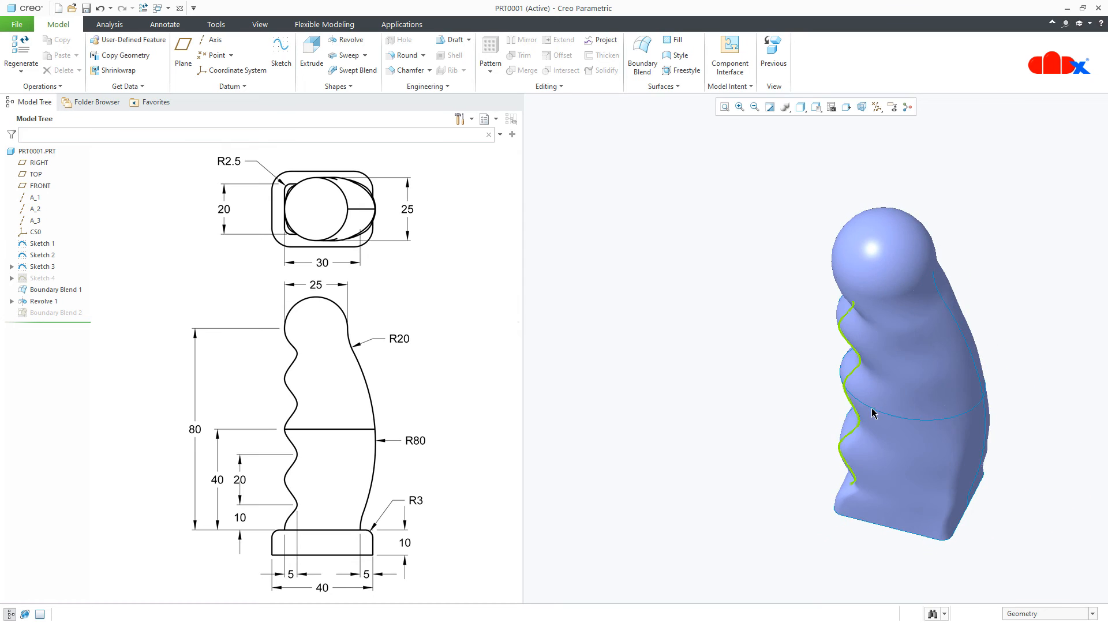
pyautogui.hotkey('ctrl', 'd')
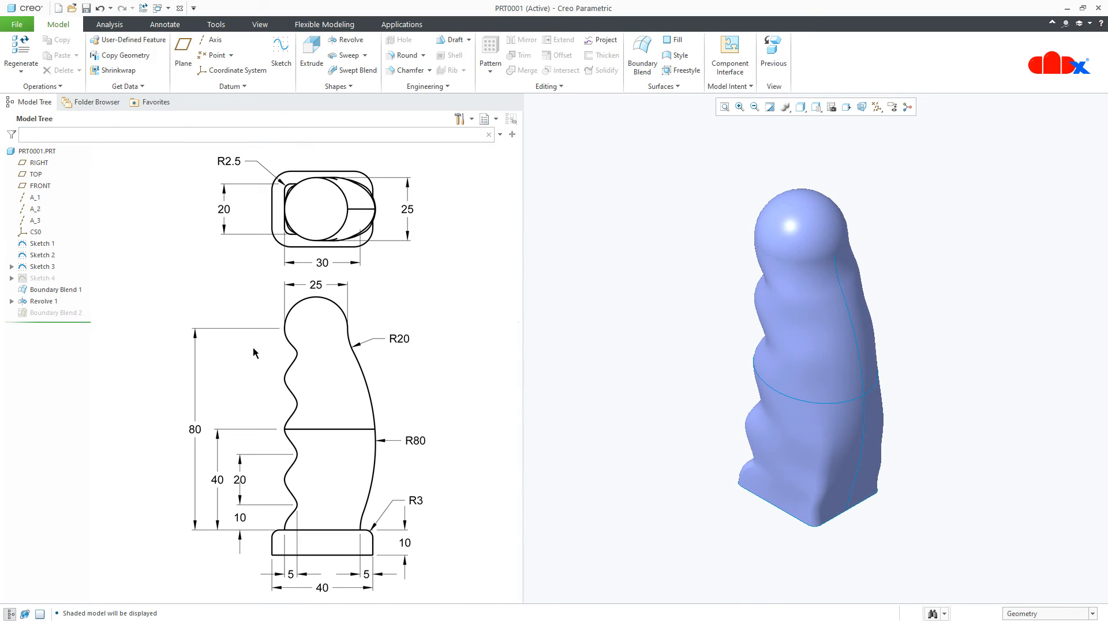
# - Hide the first boundary blend surface and show the second one
pyautogui.click(58, 290)
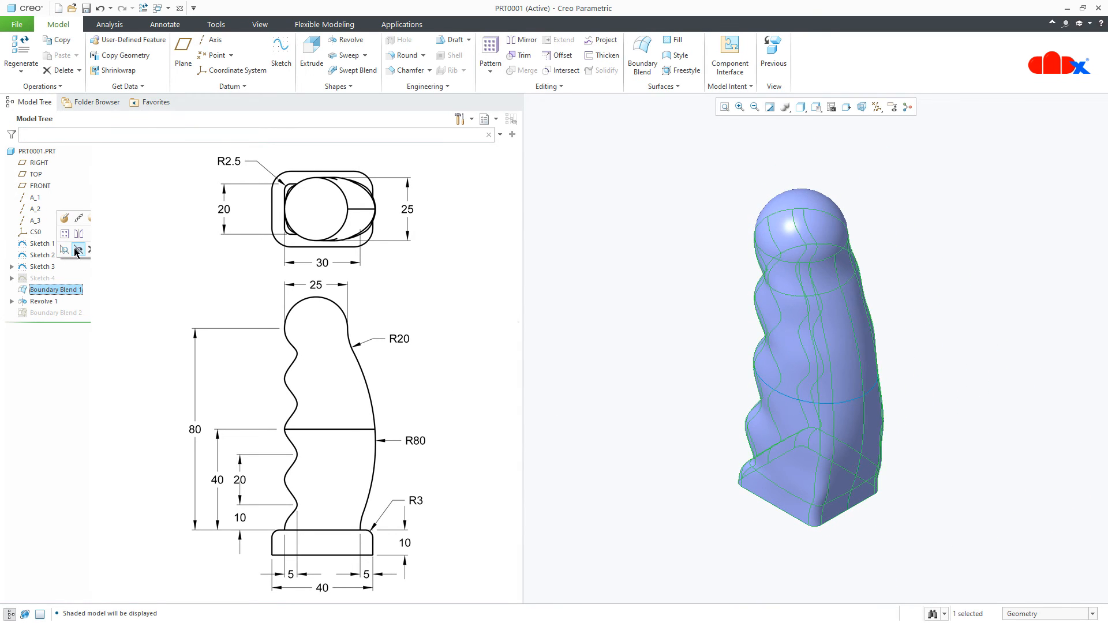
pyautogui.click(75, 249)
pyautogui.click(38, 313)
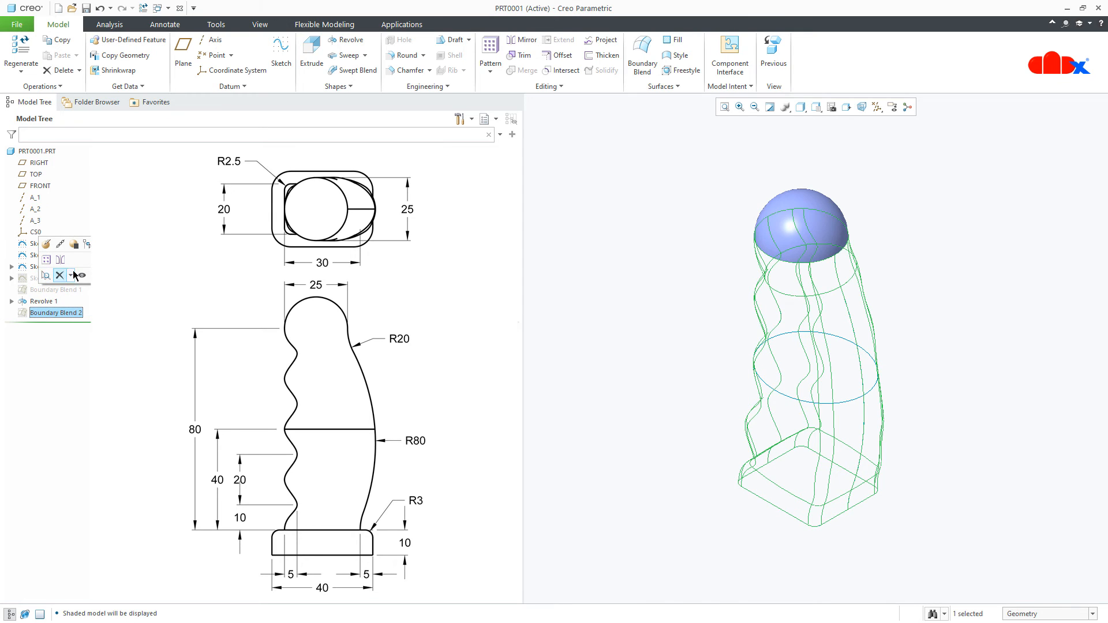
pyautogui.click(79, 273)
# - Redefine the second boundary blend with a Tangent condition where its top chain meets the dome
pyautogui.rightClick(44, 312)
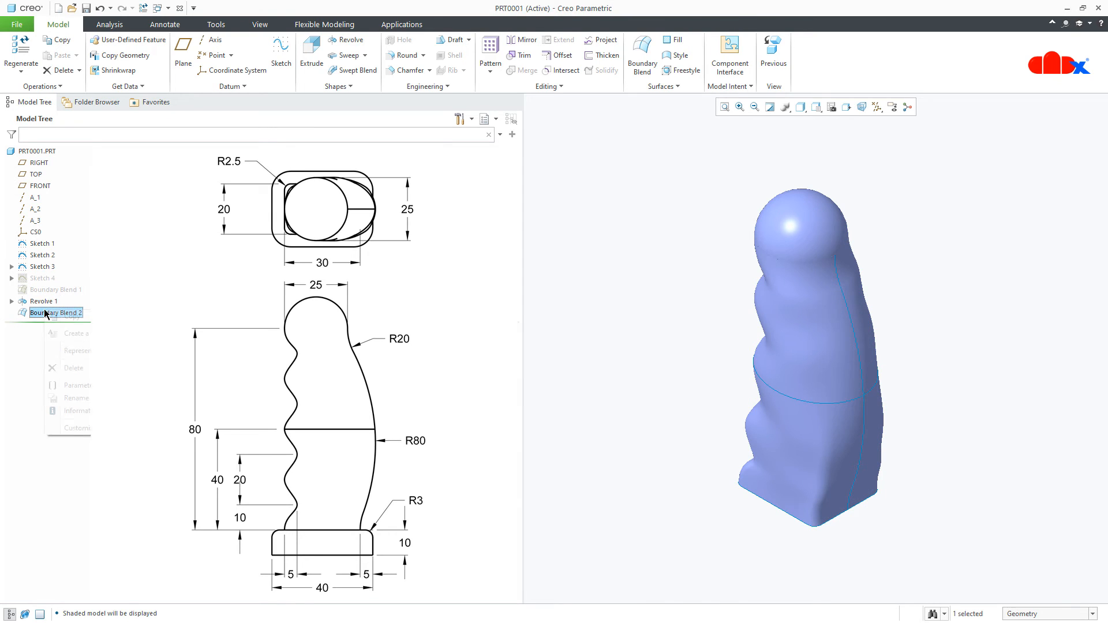
pyautogui.click(66, 256)
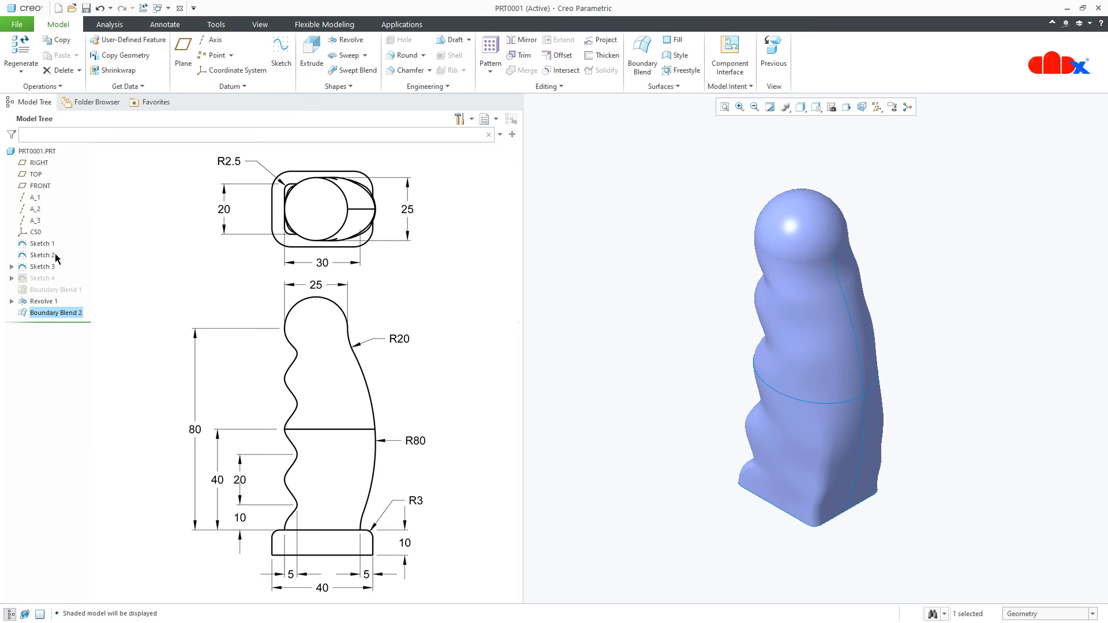
pyautogui.scroll(-5, 794, 196)
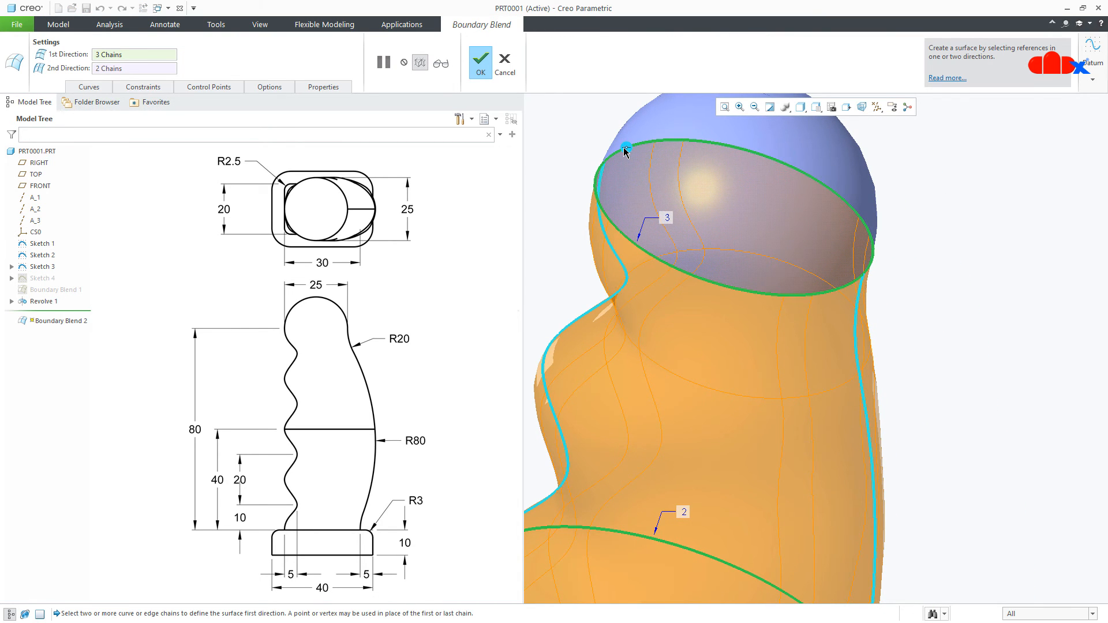
pyautogui.rightClick(625, 150)
pyautogui.click(634, 168)
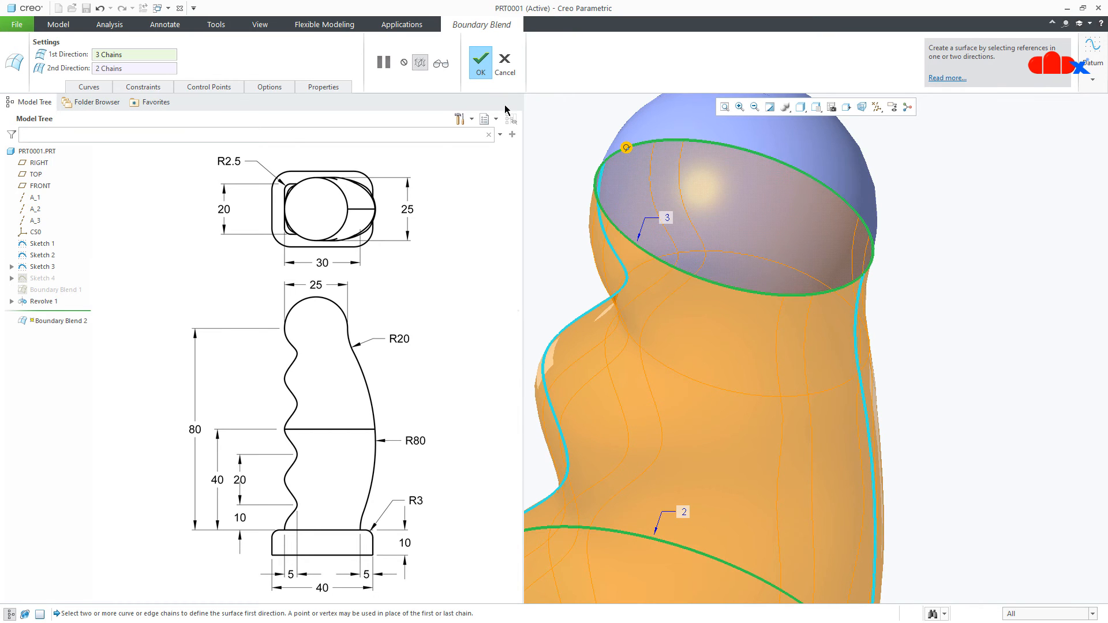
pyautogui.click(482, 75)
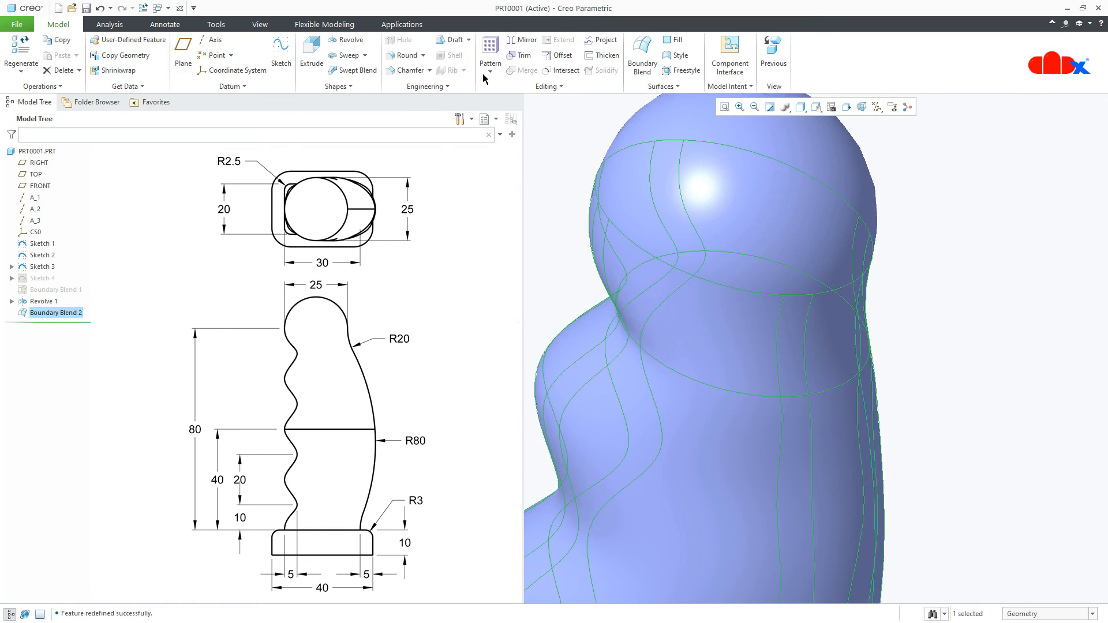
# - Inspect the second boundary blend's transition into the dome from several close-up angles
pyautogui.click(1005, 343)
pyautogui.scroll(-8, 799, 323)
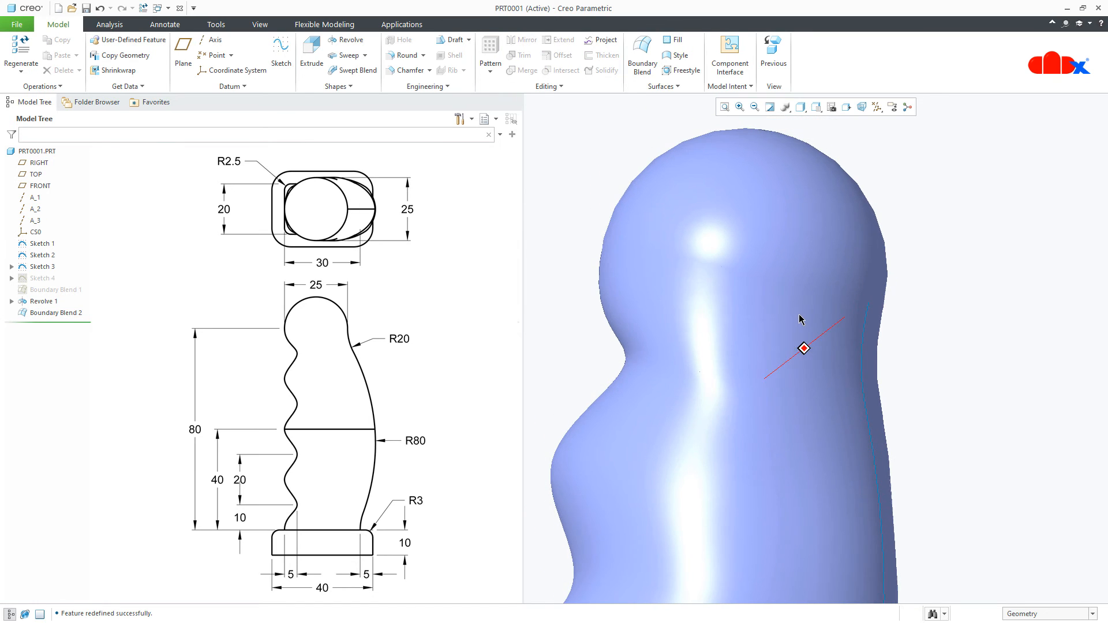
pyautogui.scroll(5, 709, 295)
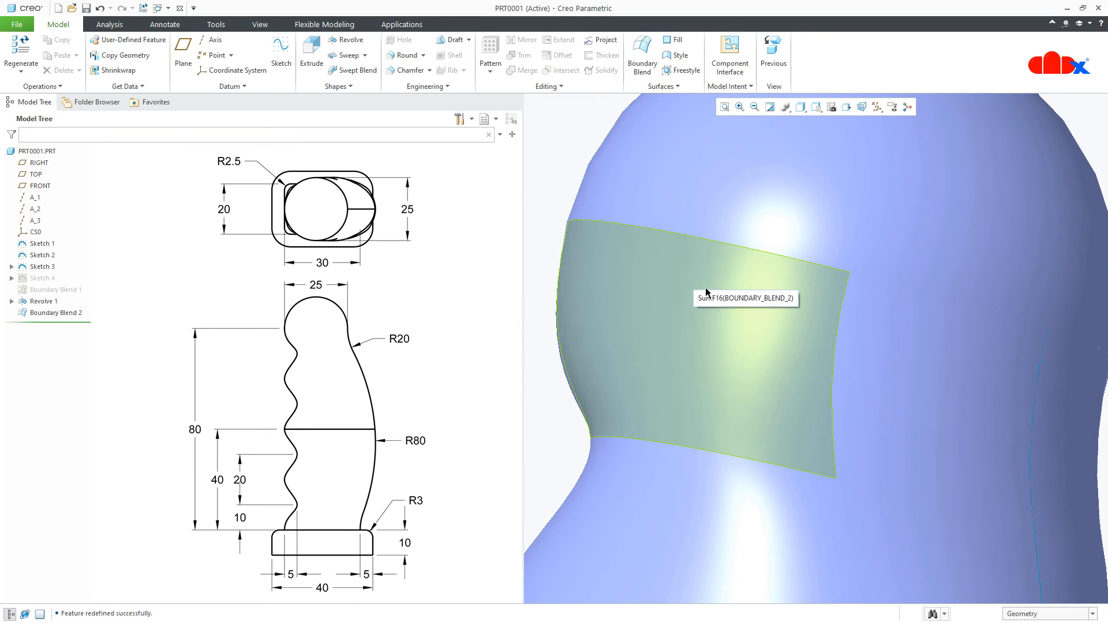
pyautogui.scroll(-5, 857, 295)
pyautogui.scroll(3, 843, 317)
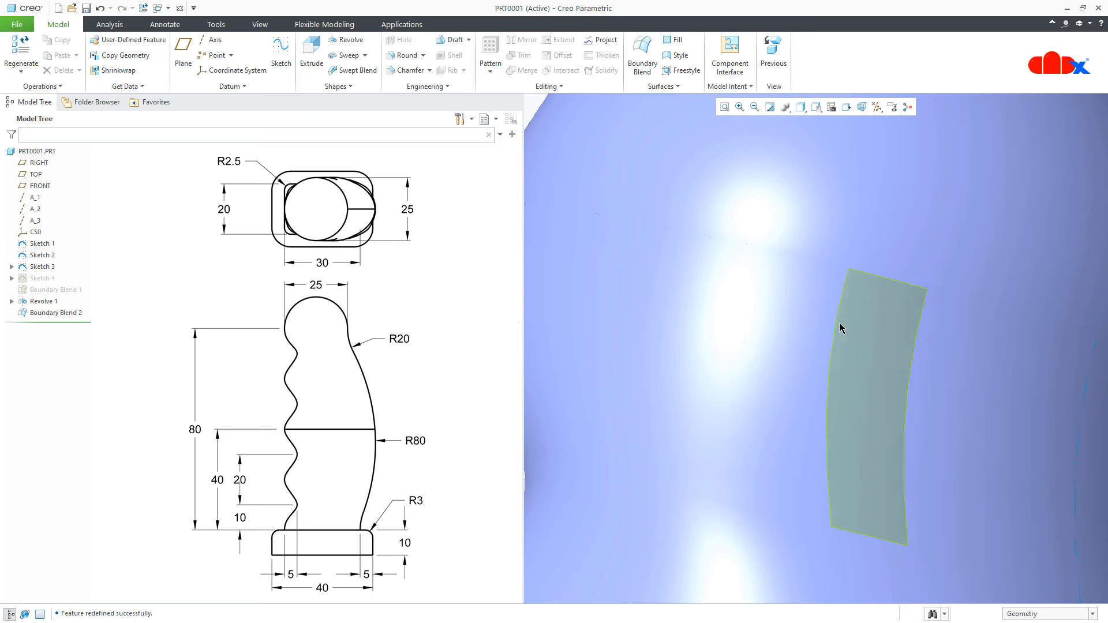
pyautogui.scroll(-4, 826, 335)
pyautogui.moveTo(816, 341); pyautogui.dragTo(787, 351, button='middle')
pyautogui.scroll(4, 780, 288)
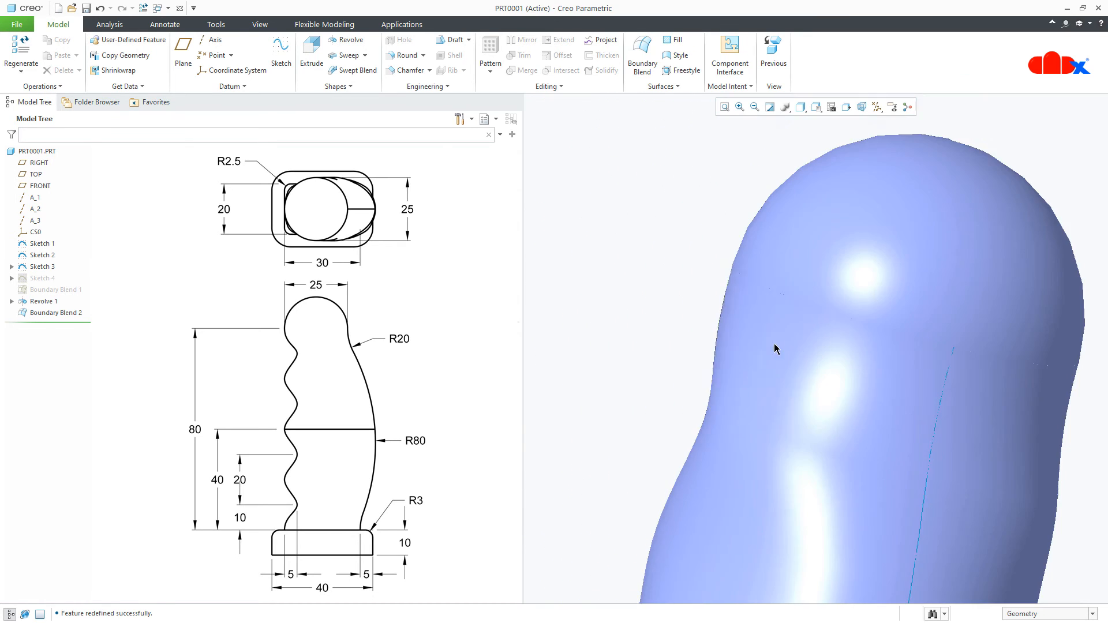
pyautogui.scroll(-1, 923, 393)
pyautogui.moveTo(988, 409)
pyautogui.mouseDown(button='middle')
pyautogui.moveTo(963, 411)
pyautogui.moveTo(1074, 440)
pyautogui.mouseUp(button='middle')
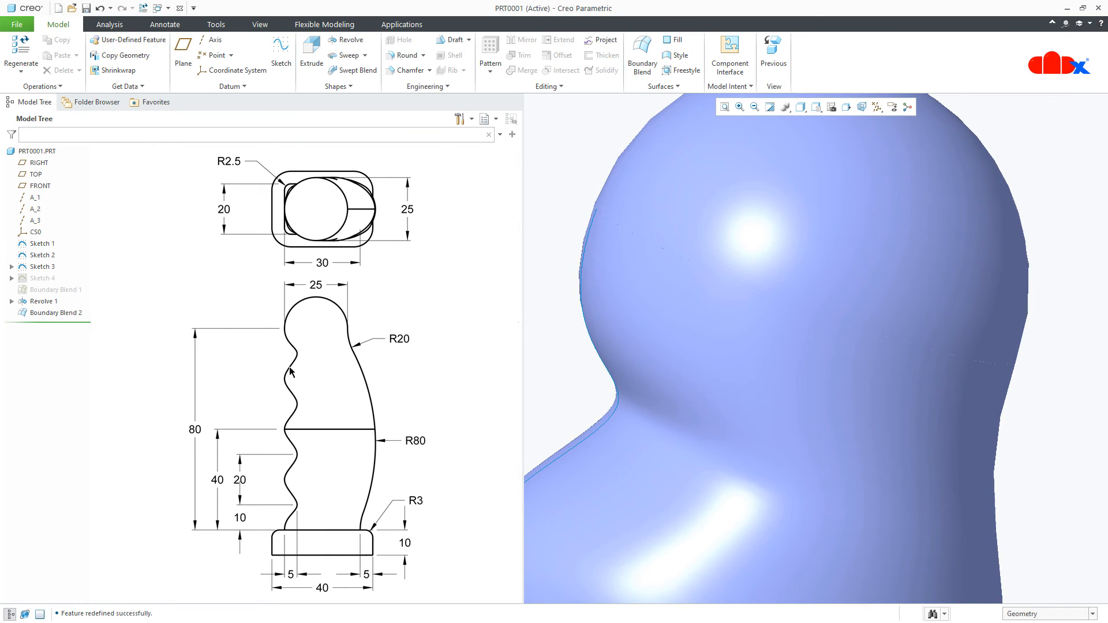
# - Swap the display from the second boundary blend to the first and examine its junction with the dome for comparison
pyautogui.click(26, 315)
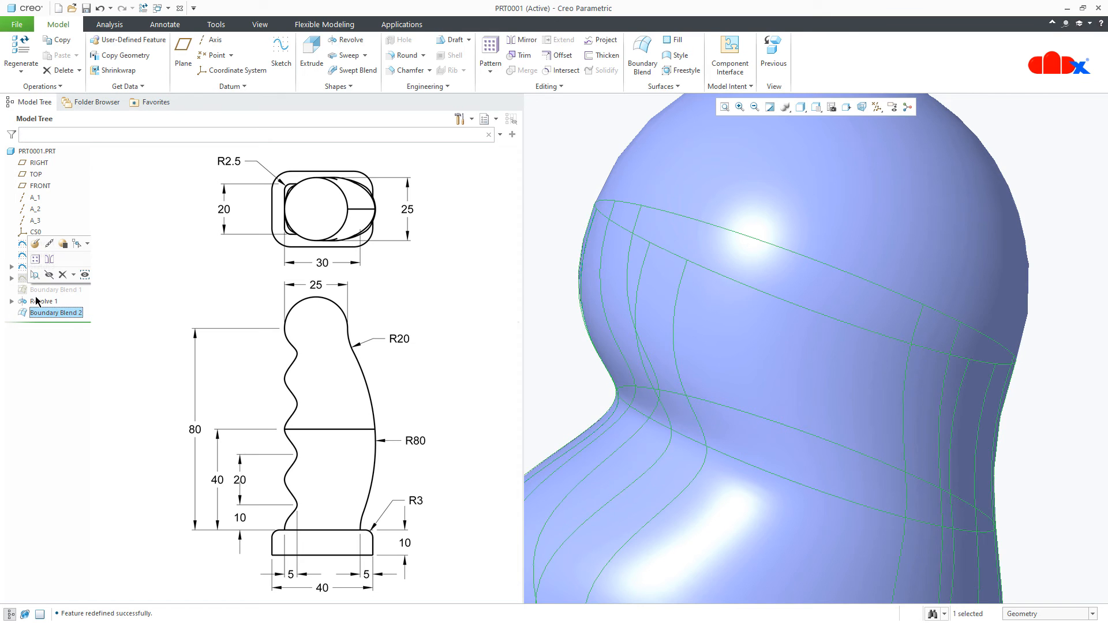
pyautogui.click(52, 273)
pyautogui.click(46, 291)
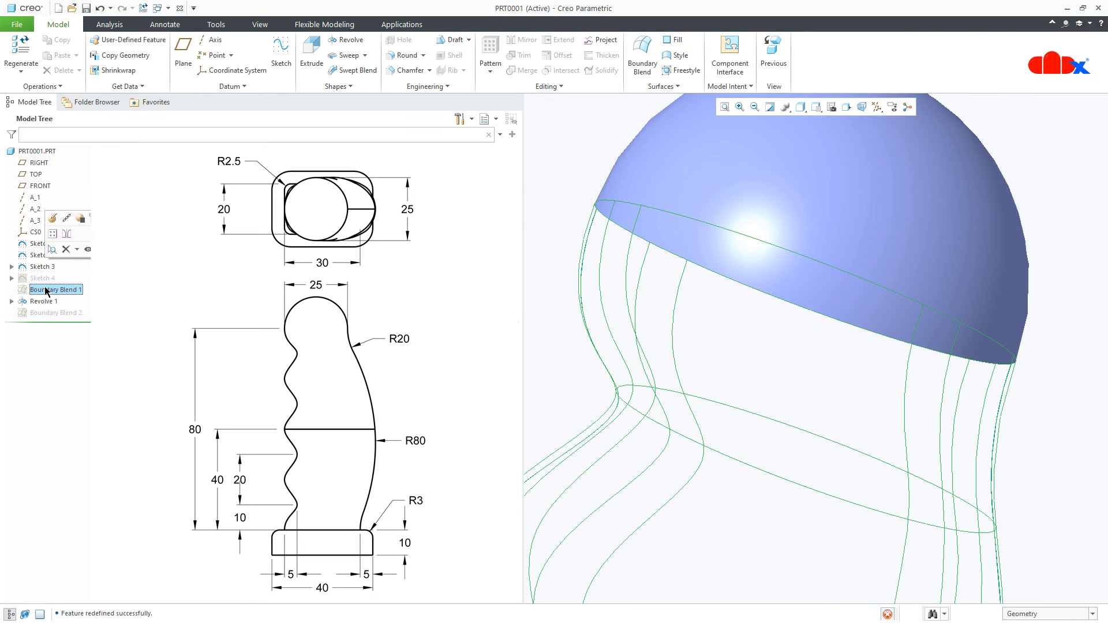
pyautogui.click(89, 249)
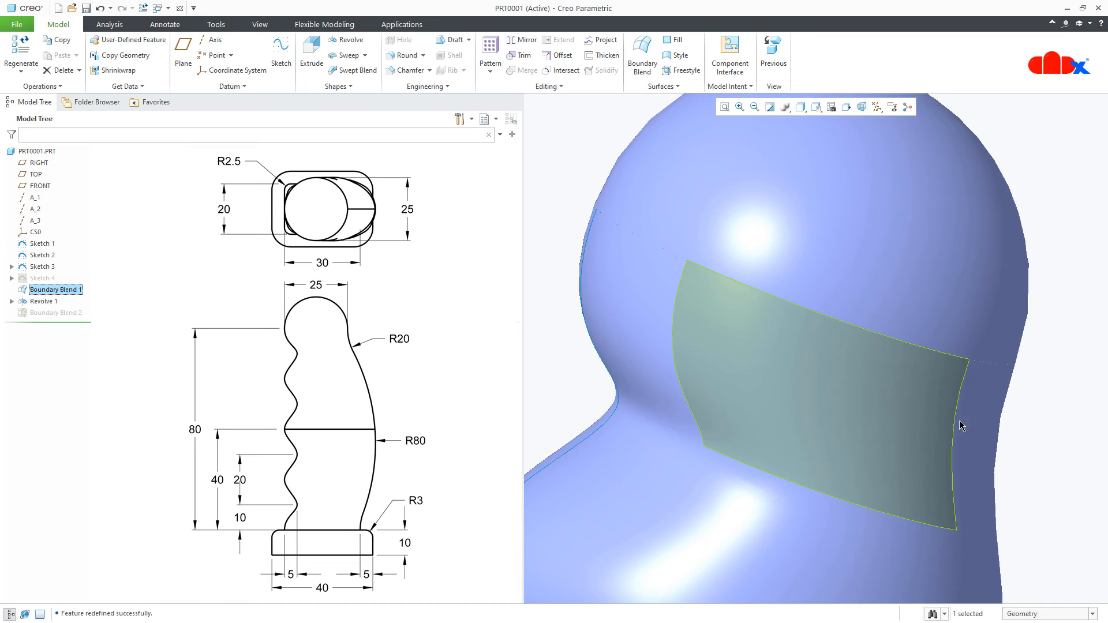
pyautogui.click(1076, 428)
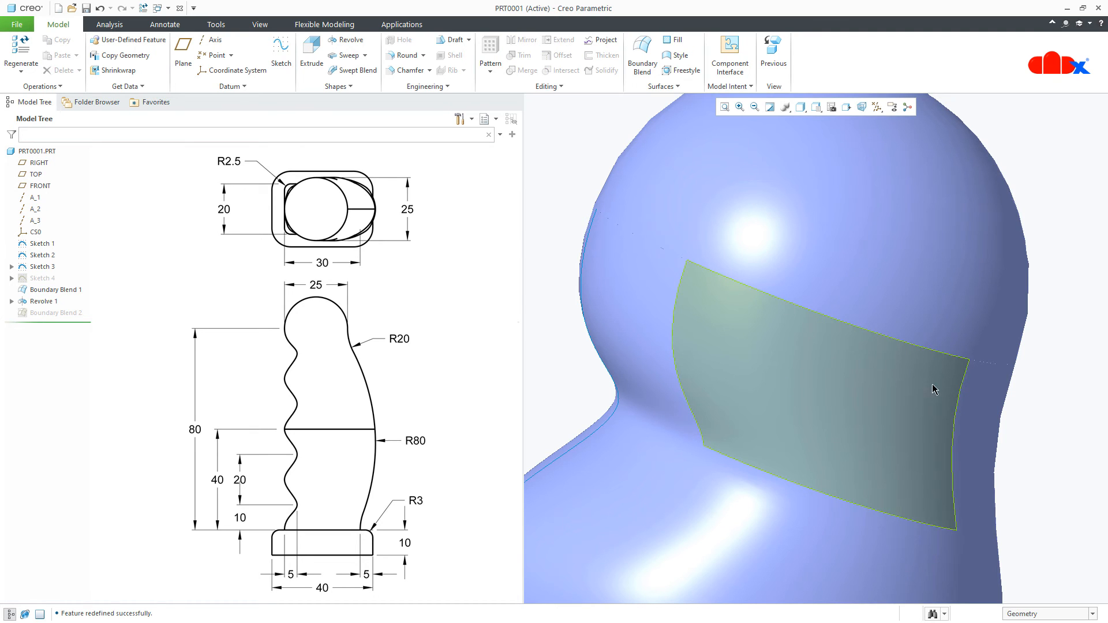
pyautogui.moveTo(1048, 411)
pyautogui.mouseDown(button='middle')
pyautogui.moveTo(1025, 411)
pyautogui.moveTo(1021, 399)
pyautogui.mouseUp(button='middle')
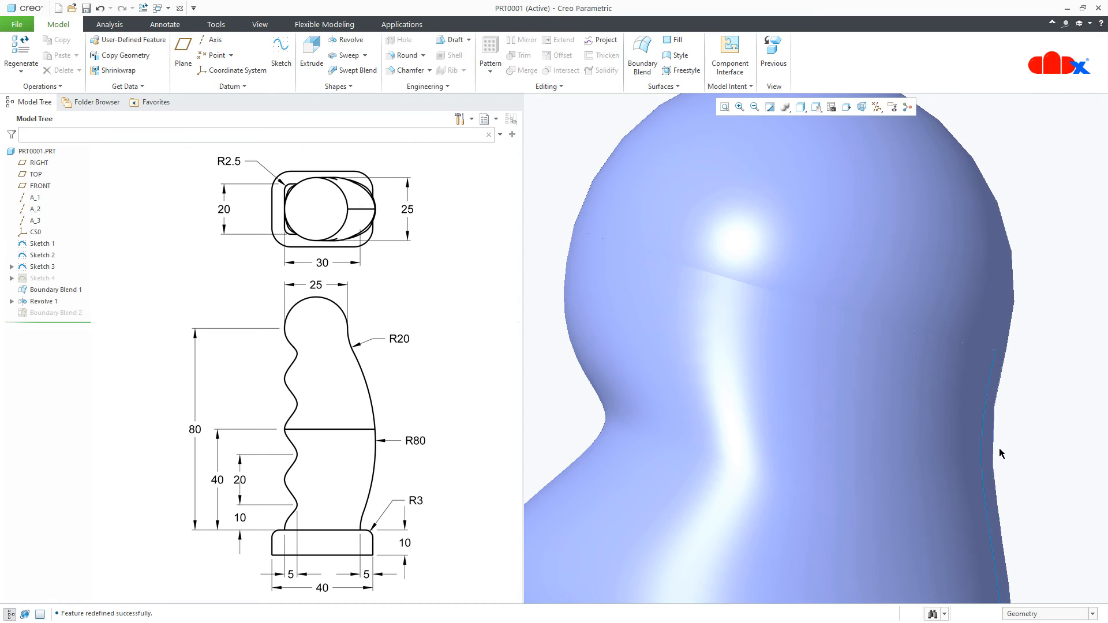
pyautogui.moveTo(993, 452)
pyautogui.mouseDown(button='middle')
pyautogui.moveTo(950, 441)
pyautogui.moveTo(962, 446)
pyautogui.mouseUp(button='middle')
pyautogui.scroll(5, 962, 447)
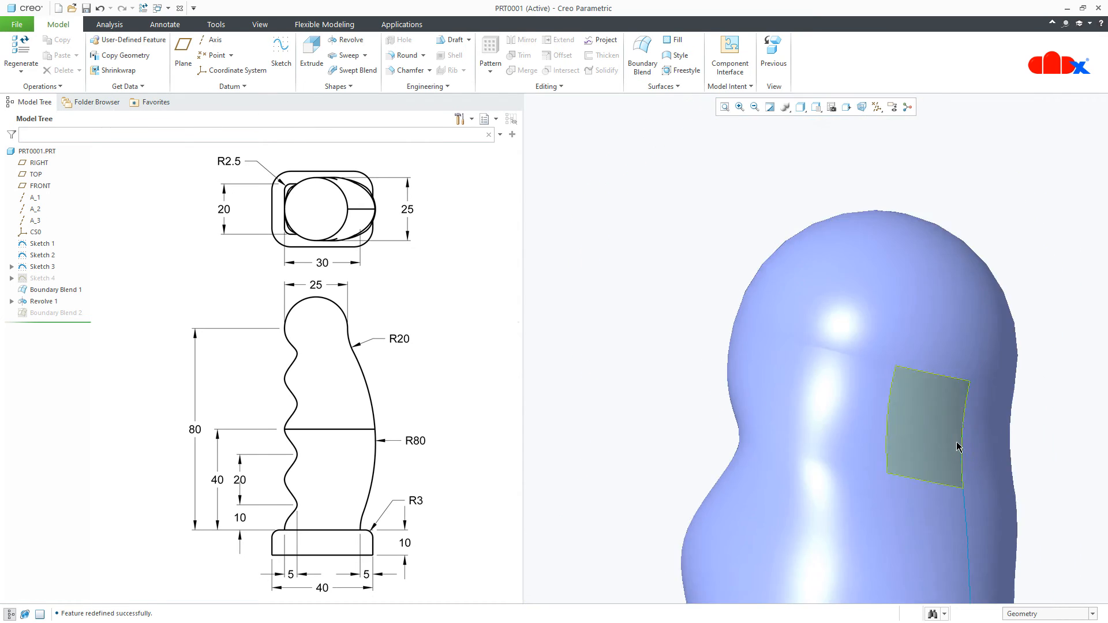
# - Try to apply a Tangent condition to the top chain of the first boundary blend, and discard the edit
pyautogui.click(50, 290)
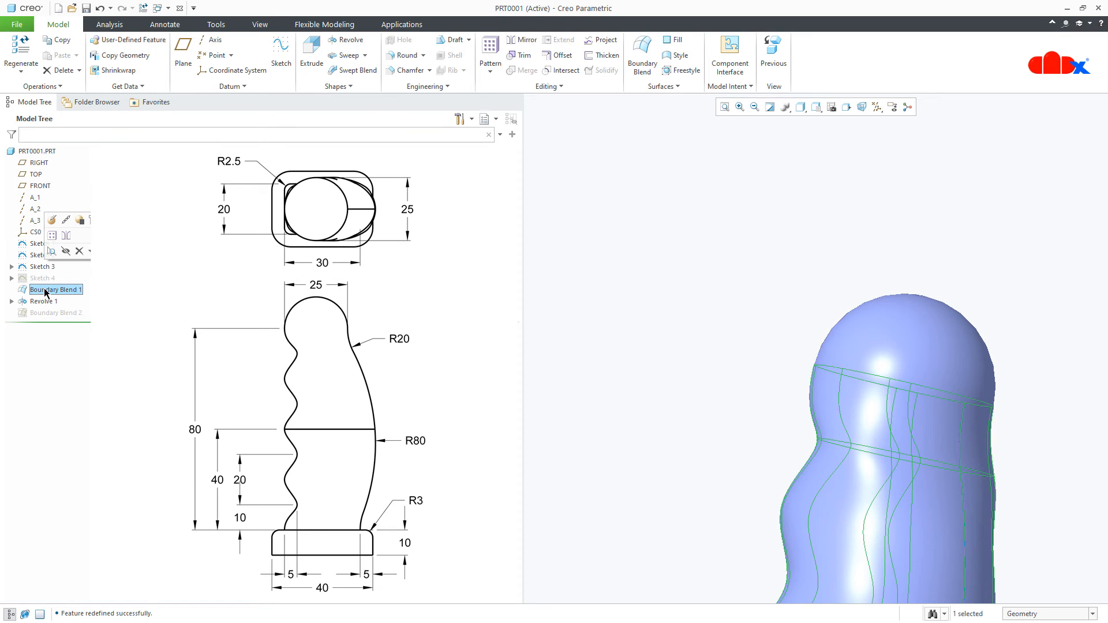
pyautogui.click(56, 222)
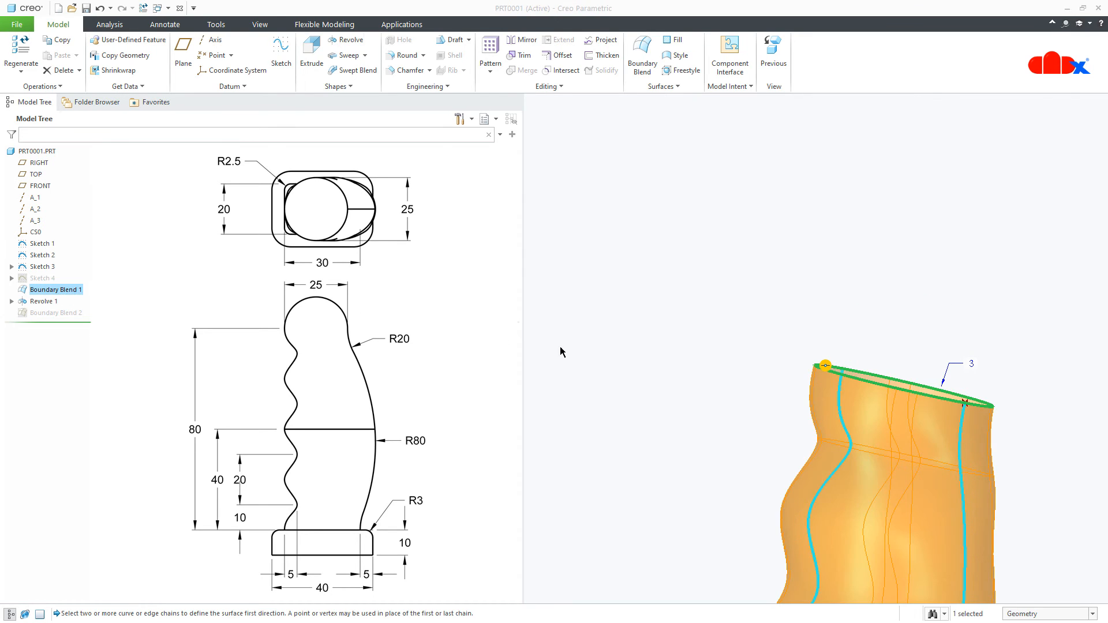
pyautogui.rightClick(826, 368)
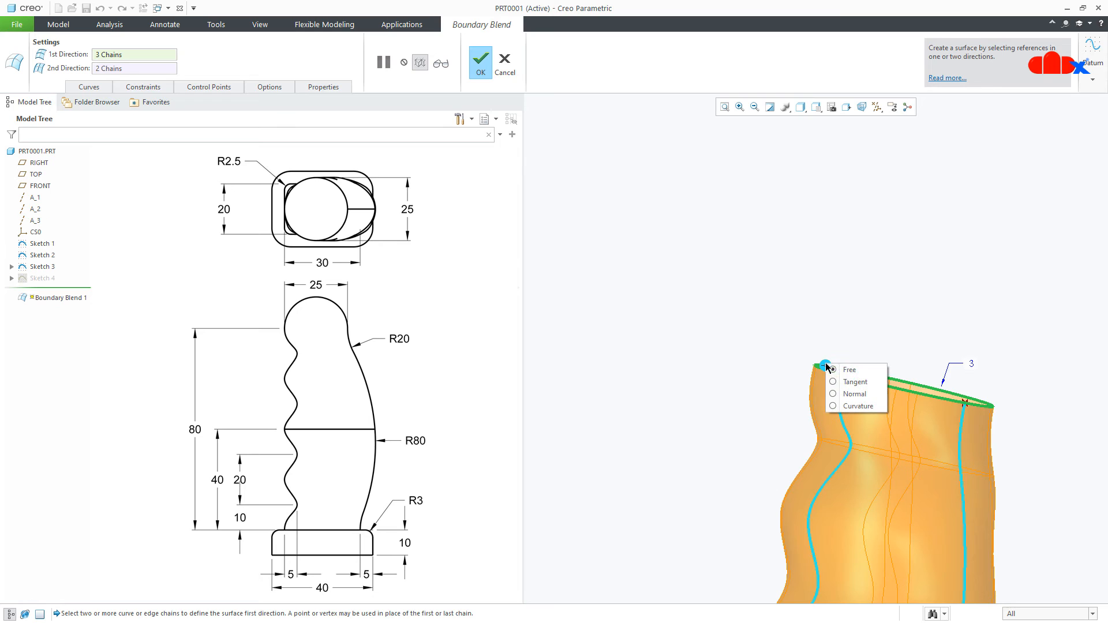
pyautogui.click(836, 383)
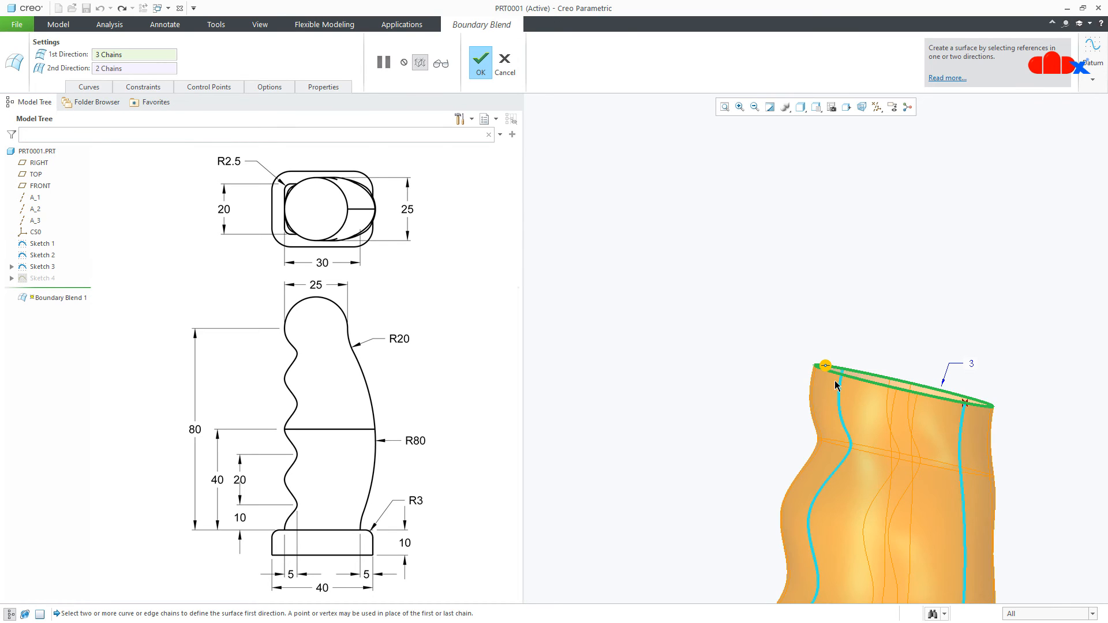
pyautogui.moveTo(836, 386); pyautogui.dragTo(910, 400, button='middle')
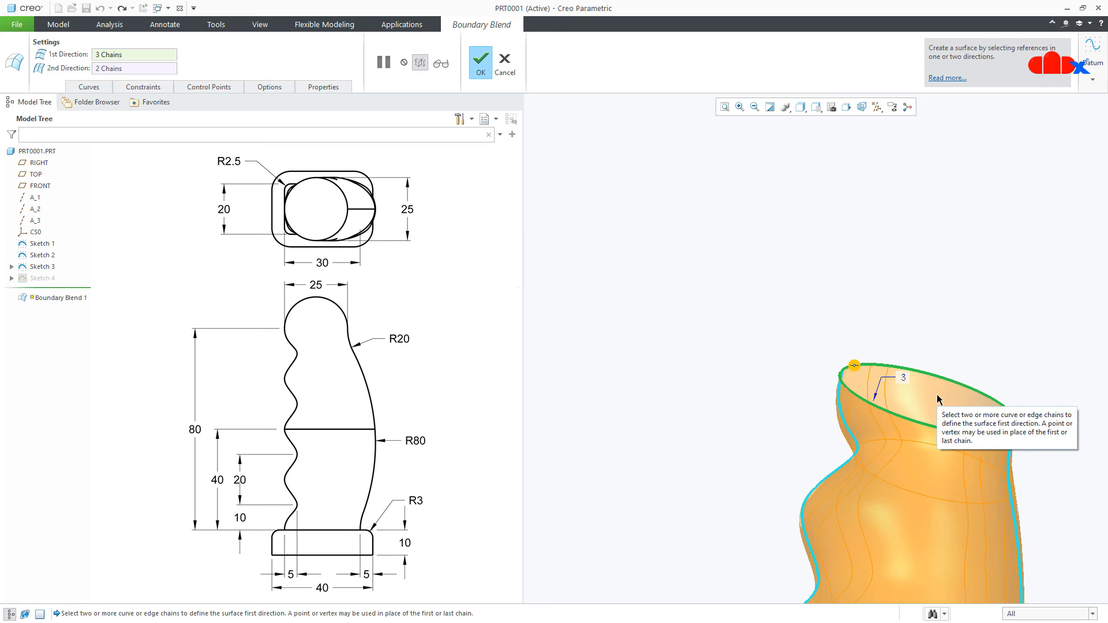
pyautogui.moveTo(937, 399); pyautogui.dragTo(940, 317, button='middle')
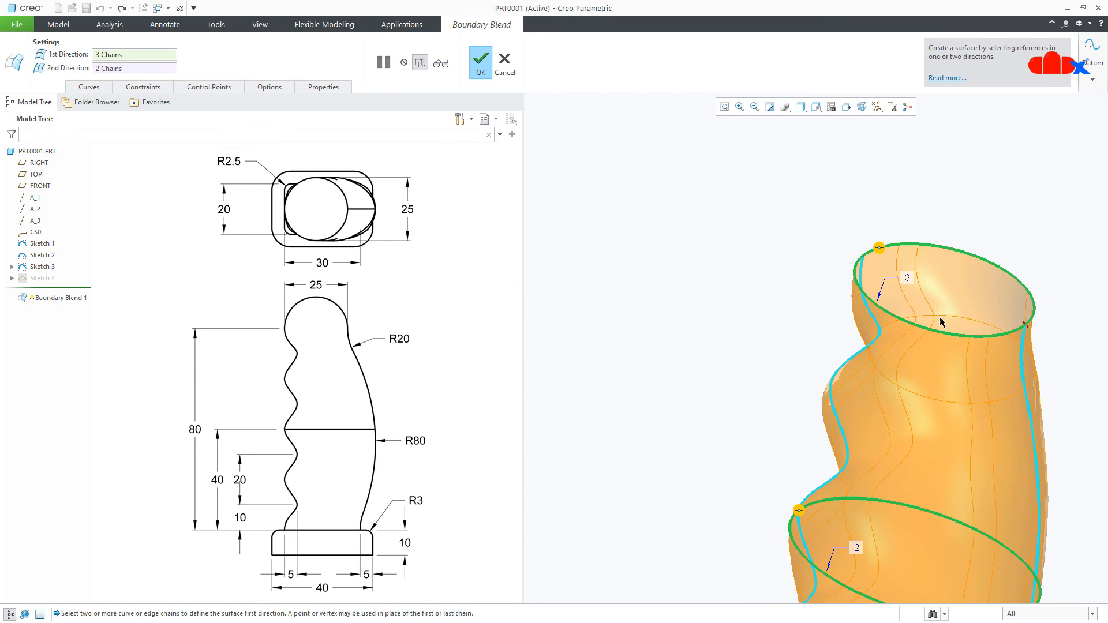
pyautogui.click(505, 63)
pyautogui.click(563, 340)
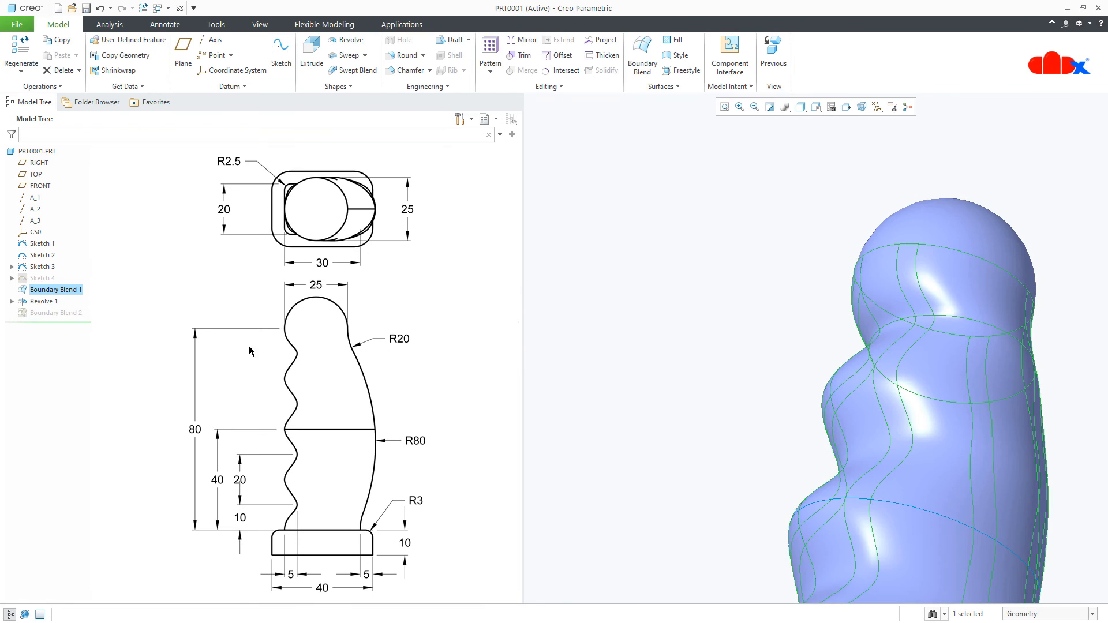
# - Hide the first boundary blend, show the second one again, and inspect where it meets the dome
pyautogui.doubleClick(41, 290)
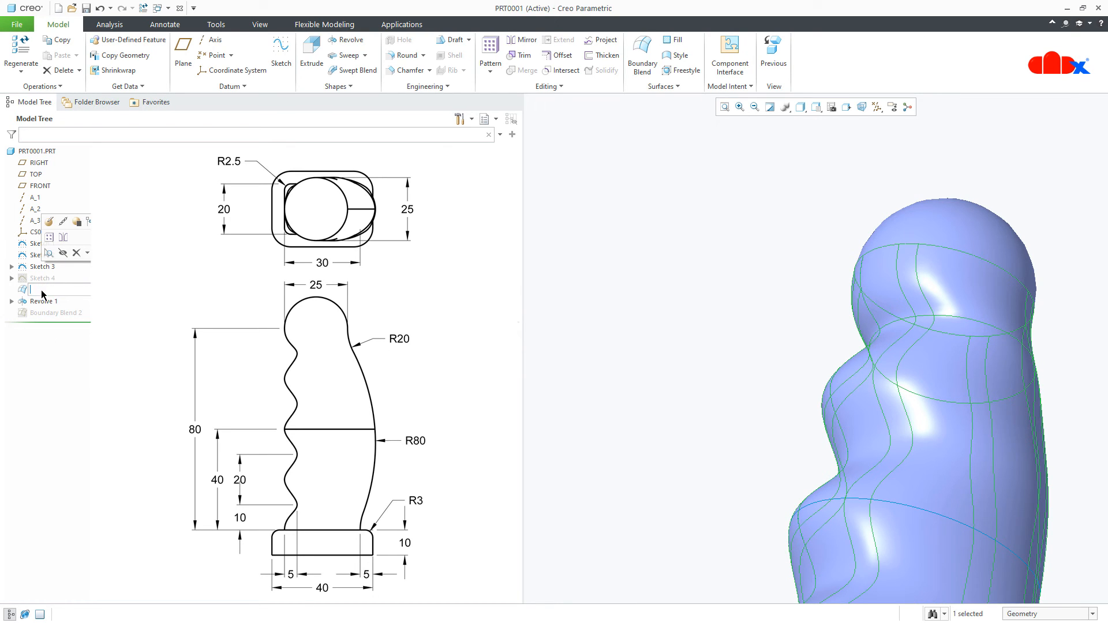
pyautogui.click(63, 252)
pyautogui.click(40, 315)
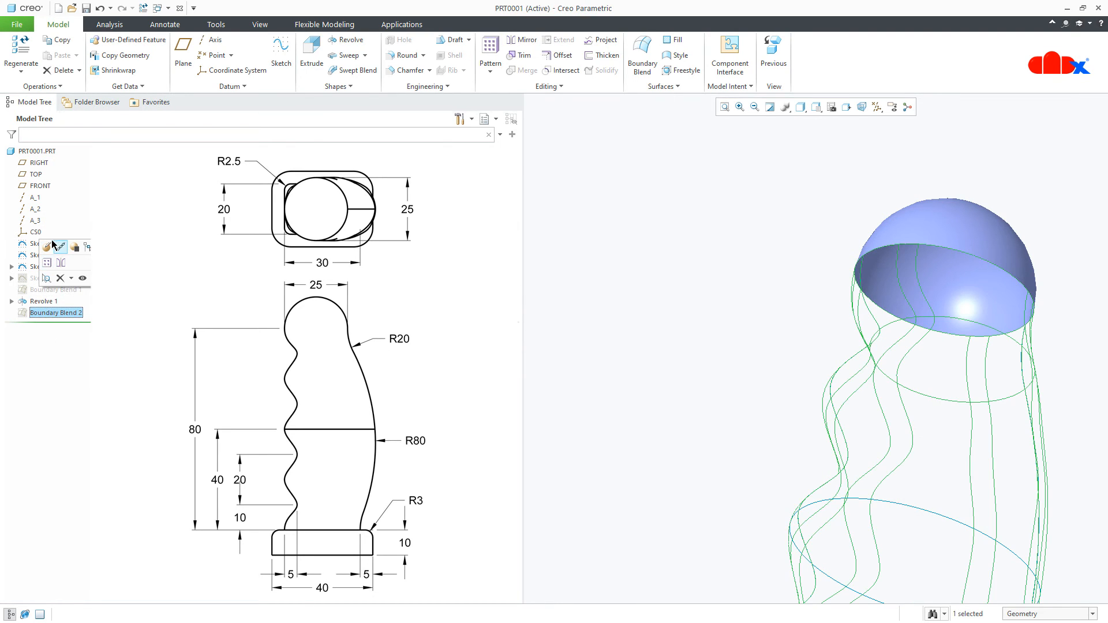
pyautogui.click(82, 278)
pyautogui.moveTo(946, 474); pyautogui.dragTo(852, 495, button='middle')
pyautogui.scroll(3, 671, 466)
pyautogui.scroll(-3, 817, 392)
pyautogui.click(894, 278)
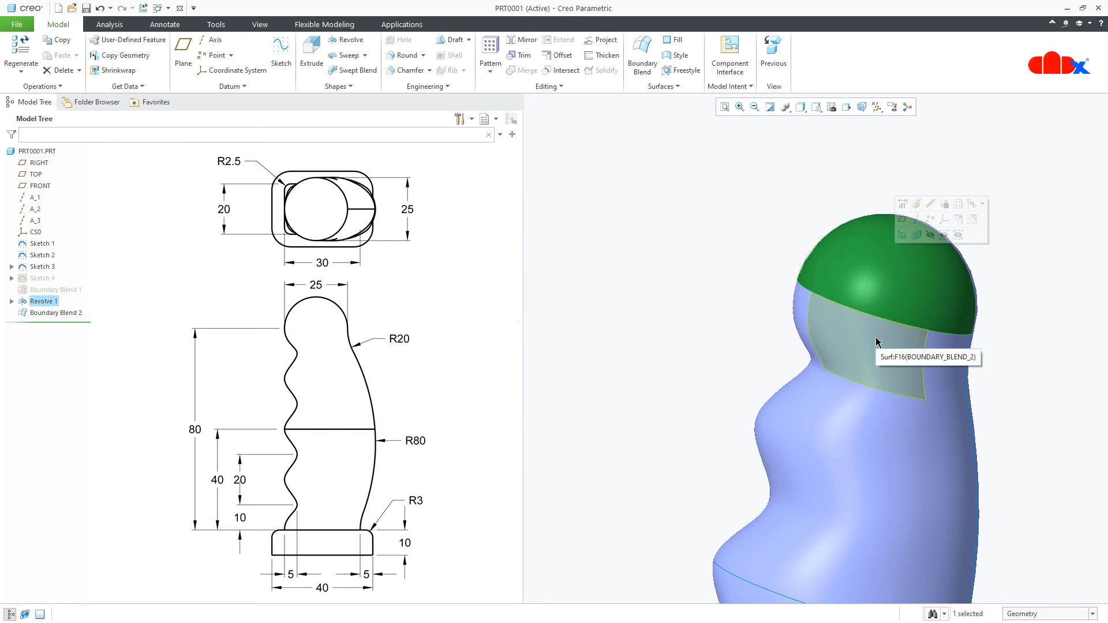
pyautogui.click(663, 316)
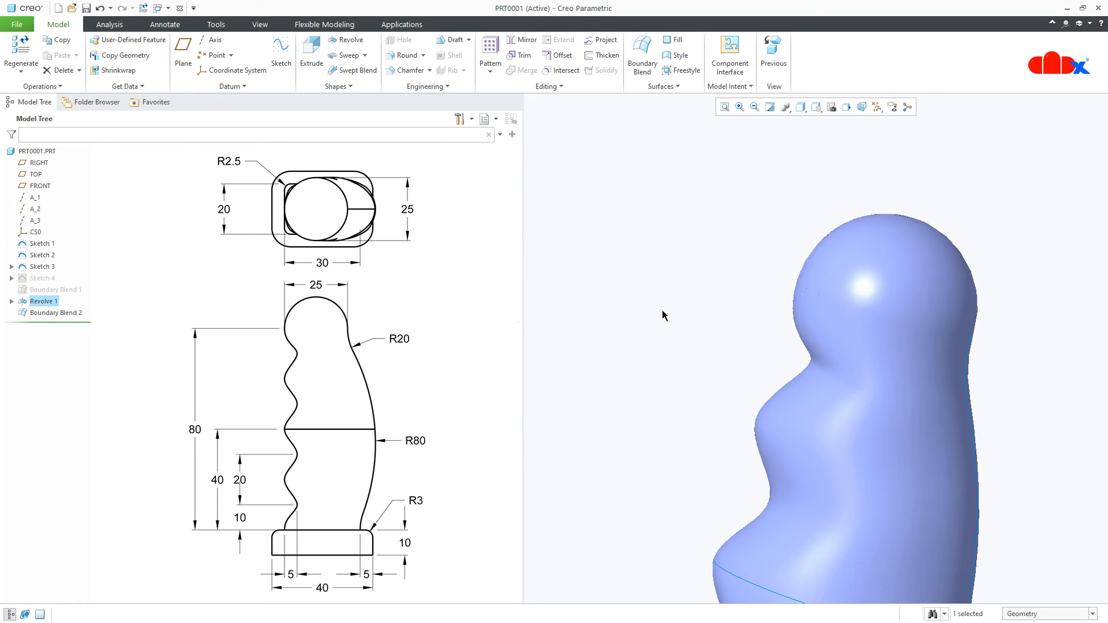
# - Reopen the second boundary blend's definition to examine its top chain against the dome edge, and close it without changes
pyautogui.click(50, 312)
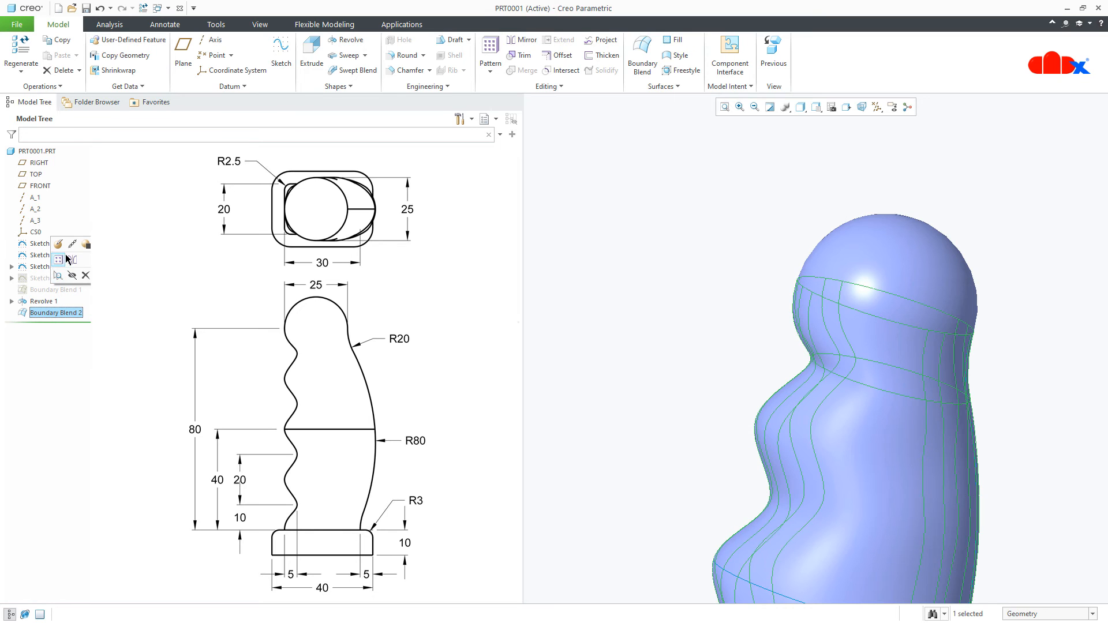
pyautogui.click(60, 245)
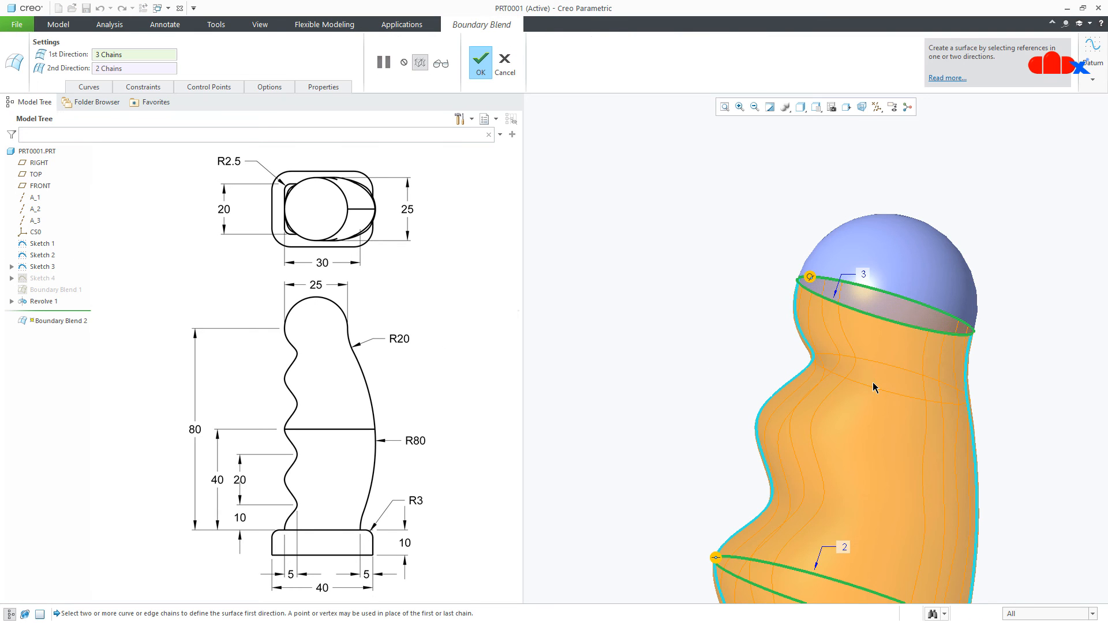
pyautogui.scroll(-1, 861, 317)
pyautogui.moveTo(906, 358)
pyautogui.mouseDown(button='middle')
pyautogui.moveTo(893, 324)
pyautogui.moveTo(910, 323)
pyautogui.moveTo(906, 345)
pyautogui.mouseUp(button='middle')
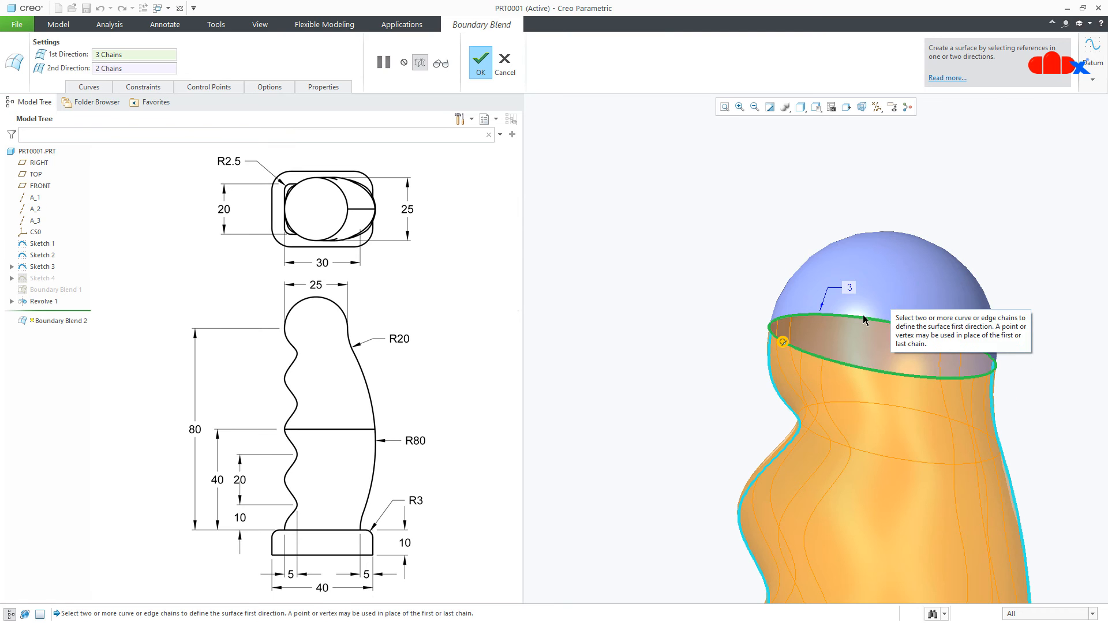
pyautogui.click(504, 64)
pyautogui.click(556, 342)
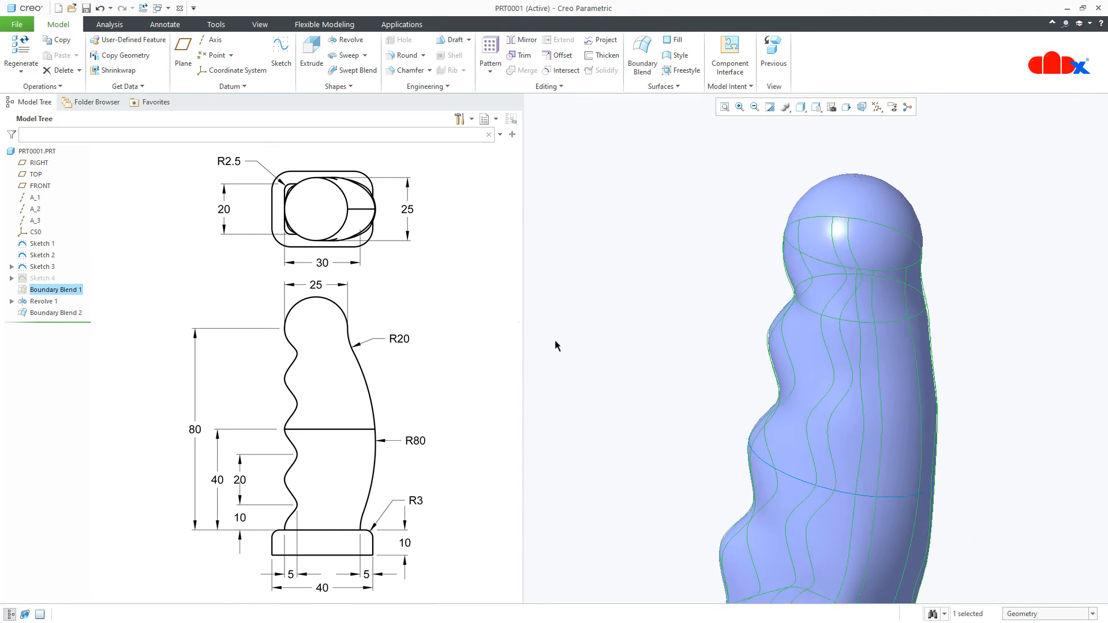
# - Suppress the first boundary blend together with Sketch 4, and view the remaining handle surfaces
pyautogui.click(40, 291)
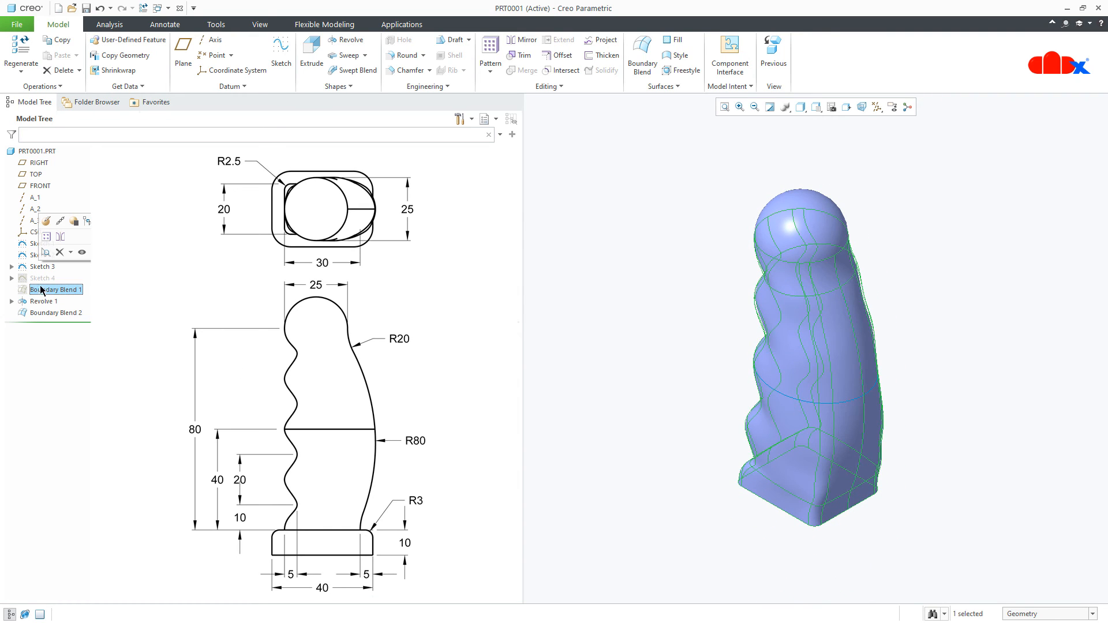
pyautogui.keyDown('ctrl'); pyautogui.click(42, 278); pyautogui.keyUp('ctrl')
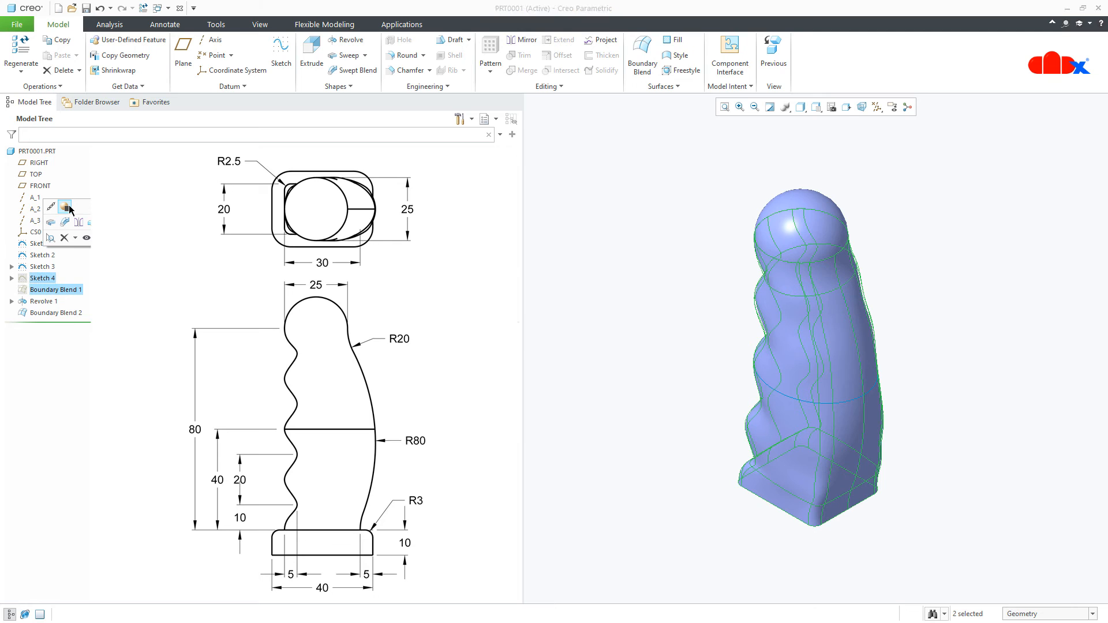
pyautogui.click(65, 207)
pyautogui.click(532, 333)
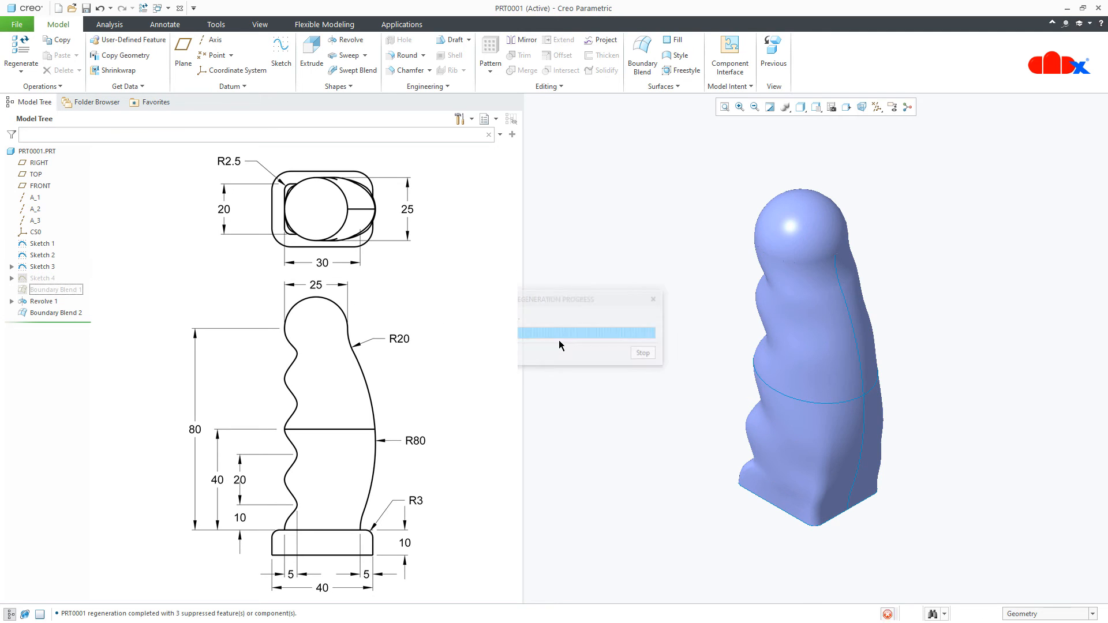
pyautogui.scroll(-3, 813, 434)
pyautogui.moveTo(813, 434); pyautogui.dragTo(839, 389, button='middle')
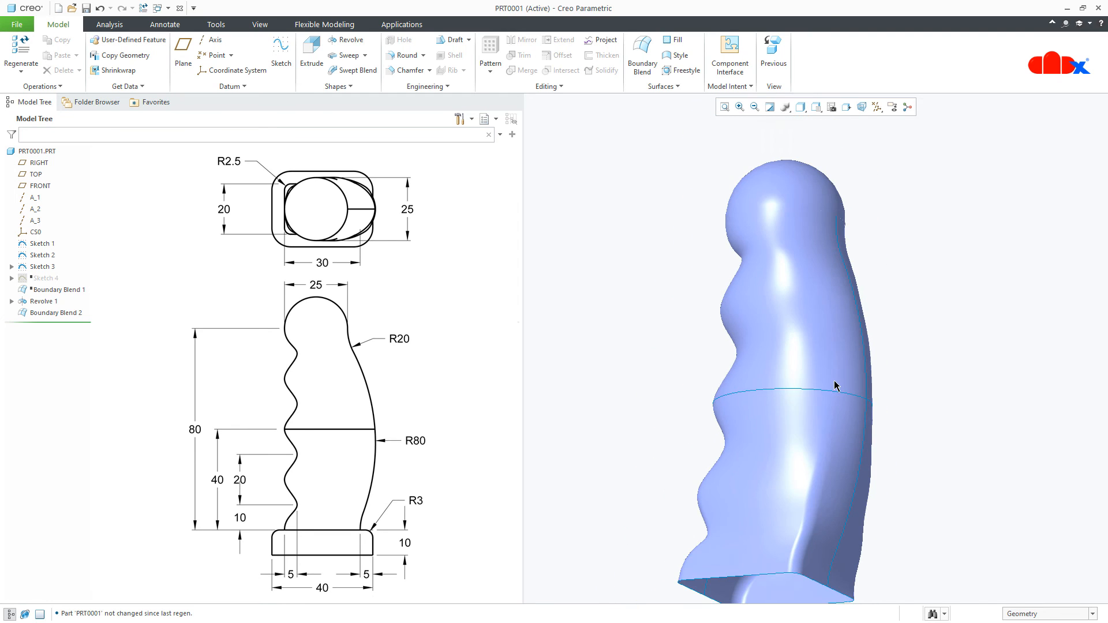
# - Reopen the second boundary blend's definition to examine its tangent condition at the dome, and accept it without changes
pyautogui.click(766, 518)
pyautogui.click(775, 448)
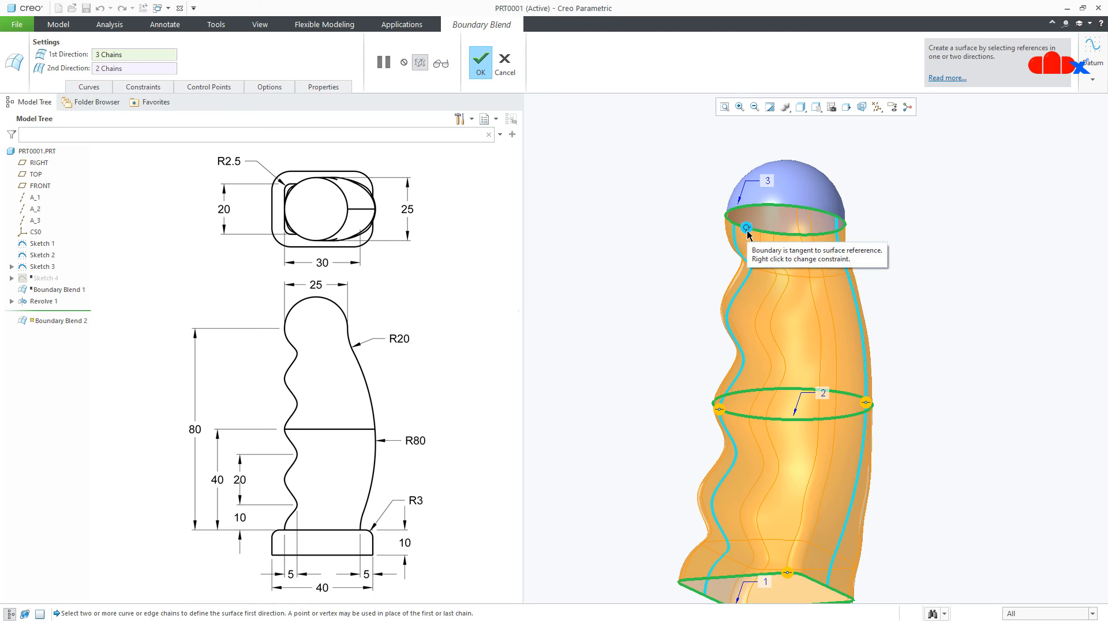
pyautogui.click(479, 63)
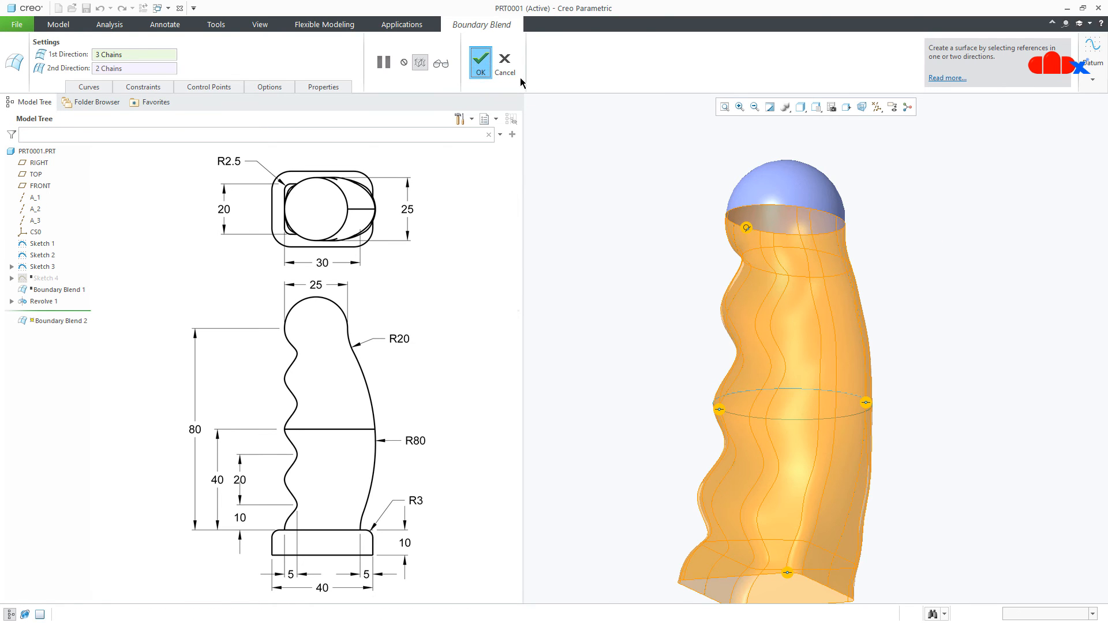
pyautogui.moveTo(903, 407); pyautogui.dragTo(816, 497, button='middle')
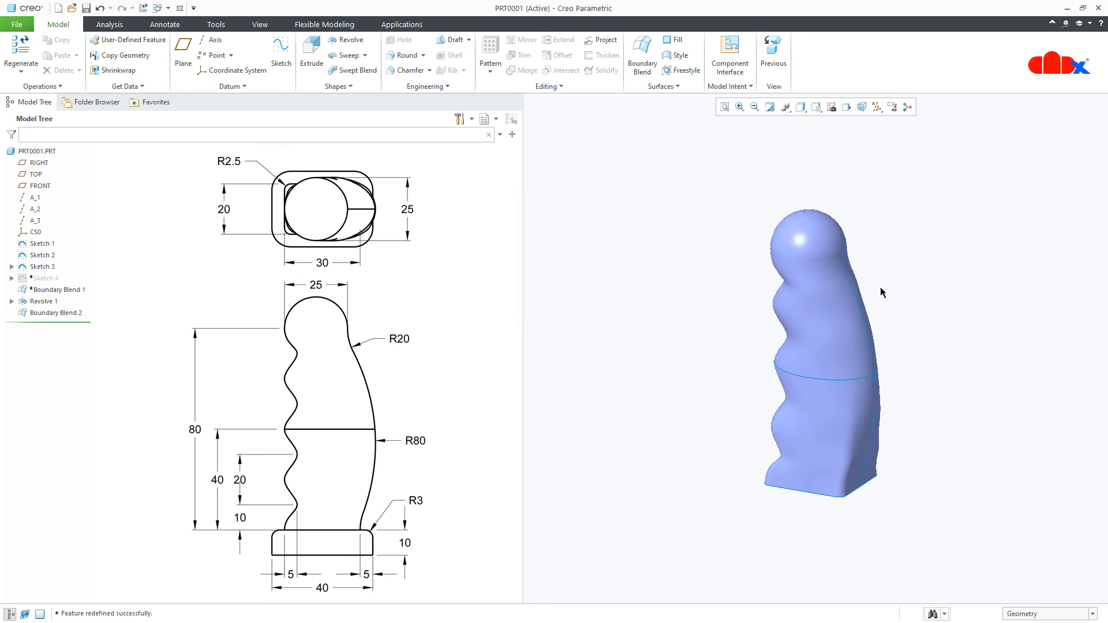
# - Show the datum features and start an extrude sketch on the TOP plane at the handle's base
pyautogui.click(877, 107)
pyautogui.click(892, 116)
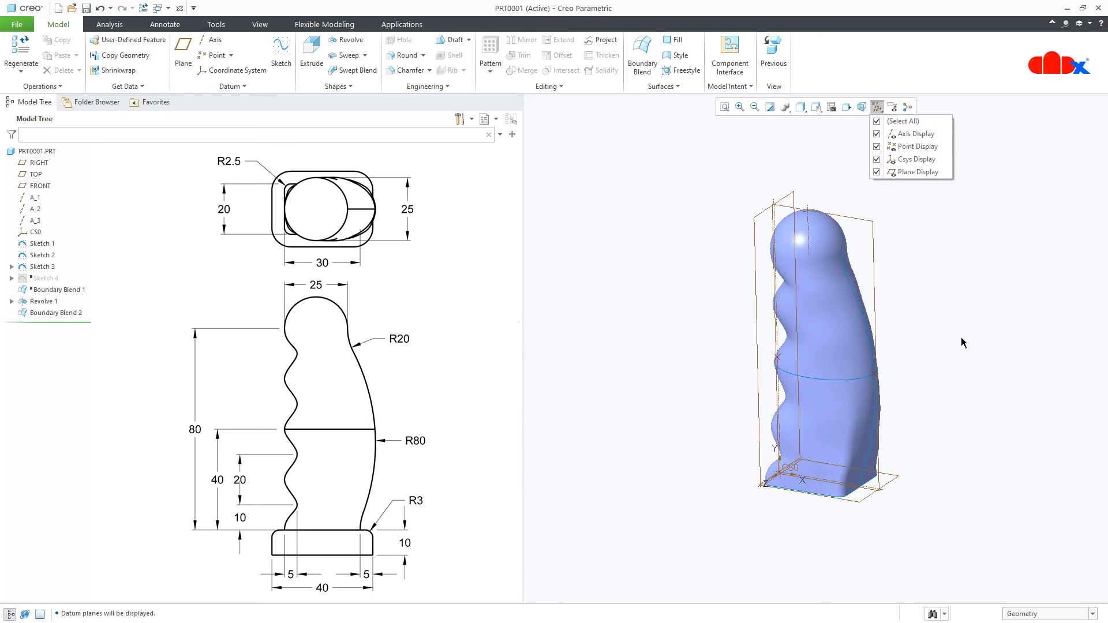
pyautogui.click(899, 477)
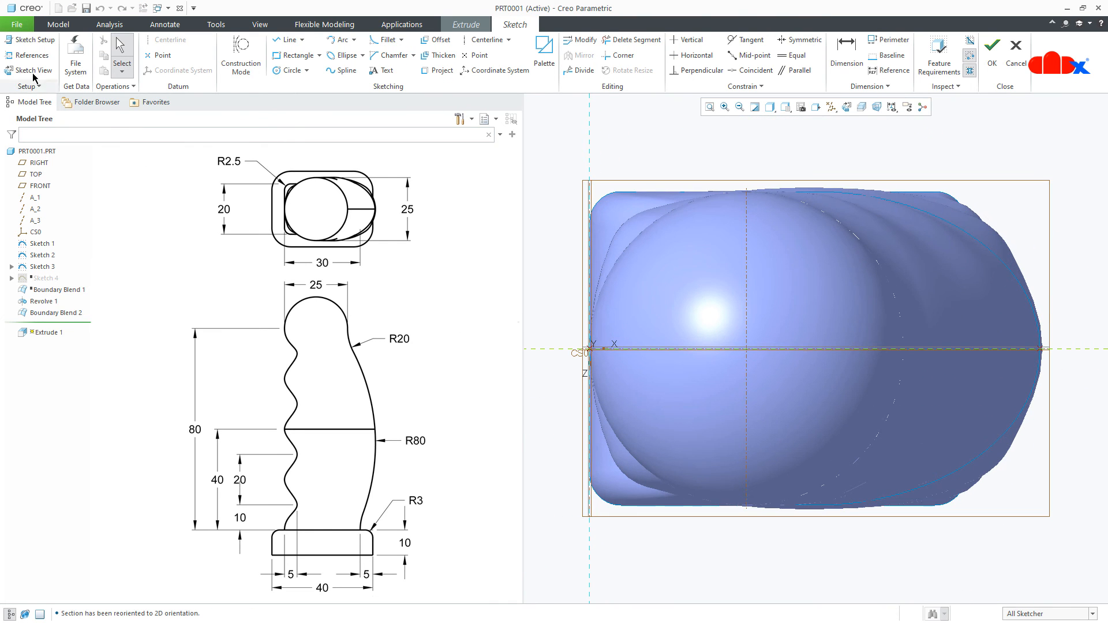
# - Add the second boundary blend's bottom edge vertex, on the handle's back side, as a sketch reference
pyautogui.click(29, 55)
pyautogui.scroll(5, 839, 375)
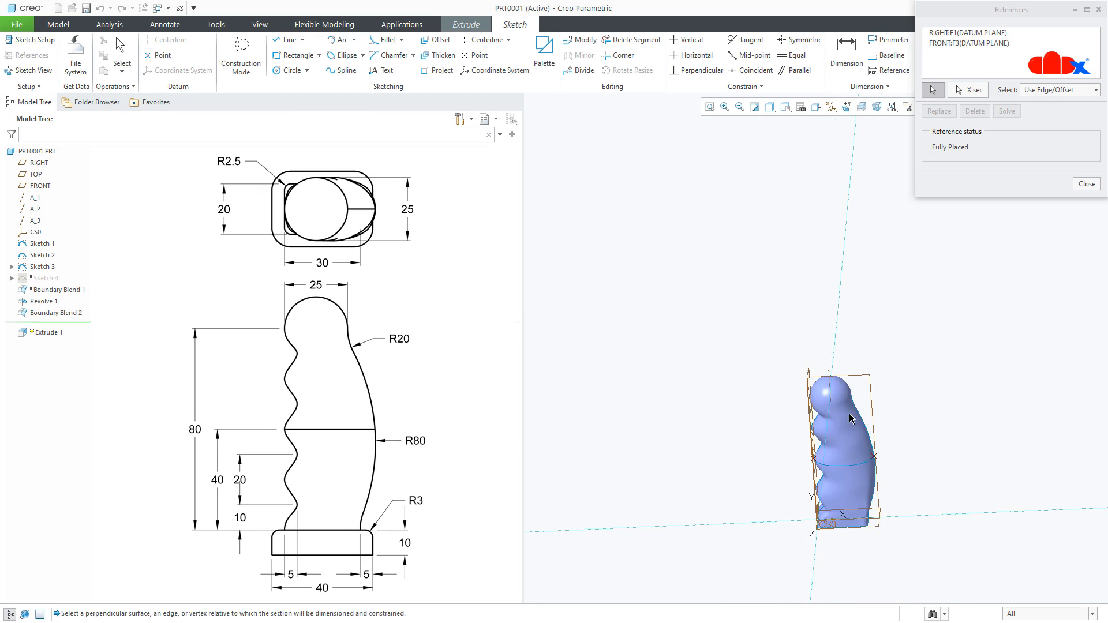
pyautogui.scroll(-7, 873, 520)
pyautogui.scroll(3, 880, 455)
pyautogui.scroll(-5, 877, 462)
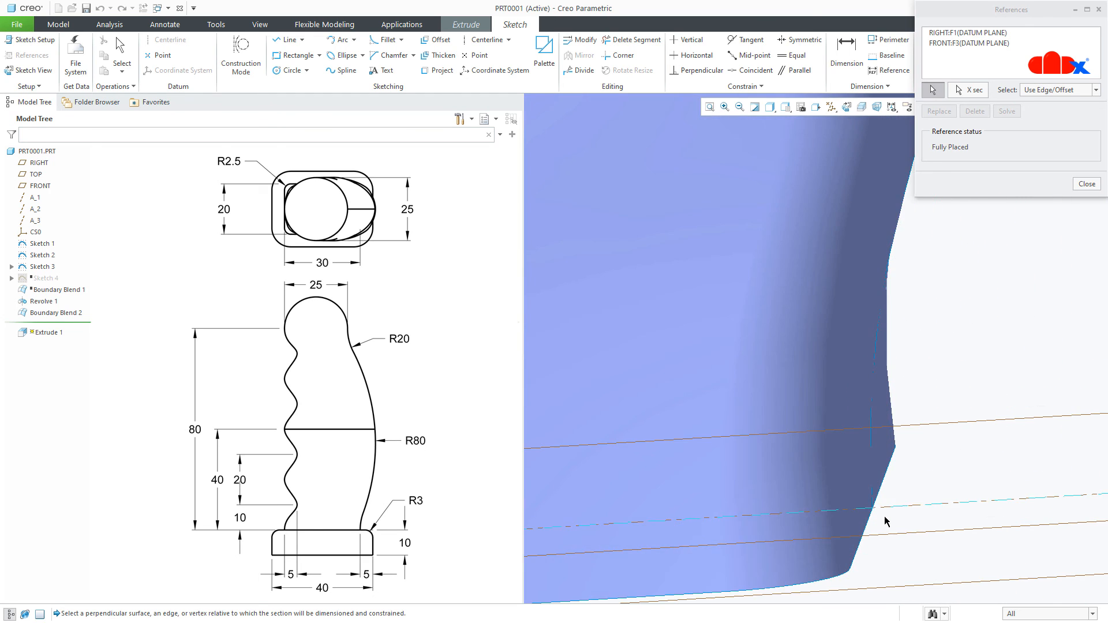
pyautogui.moveTo(870, 494); pyautogui.dragTo(870, 465, button='middle')
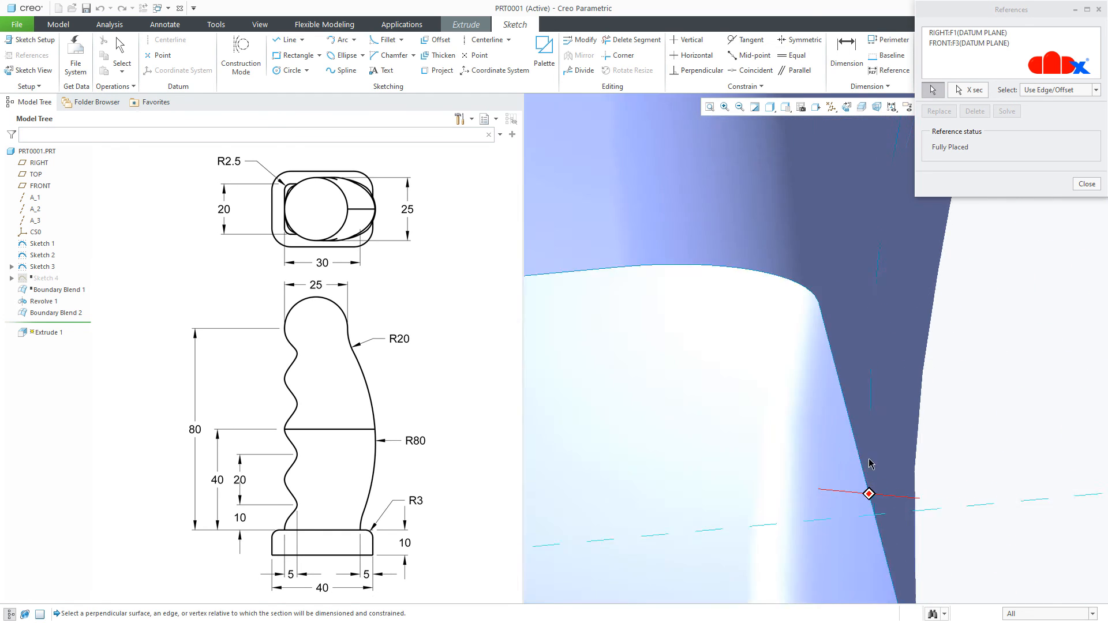
pyautogui.scroll(-3, 873, 467)
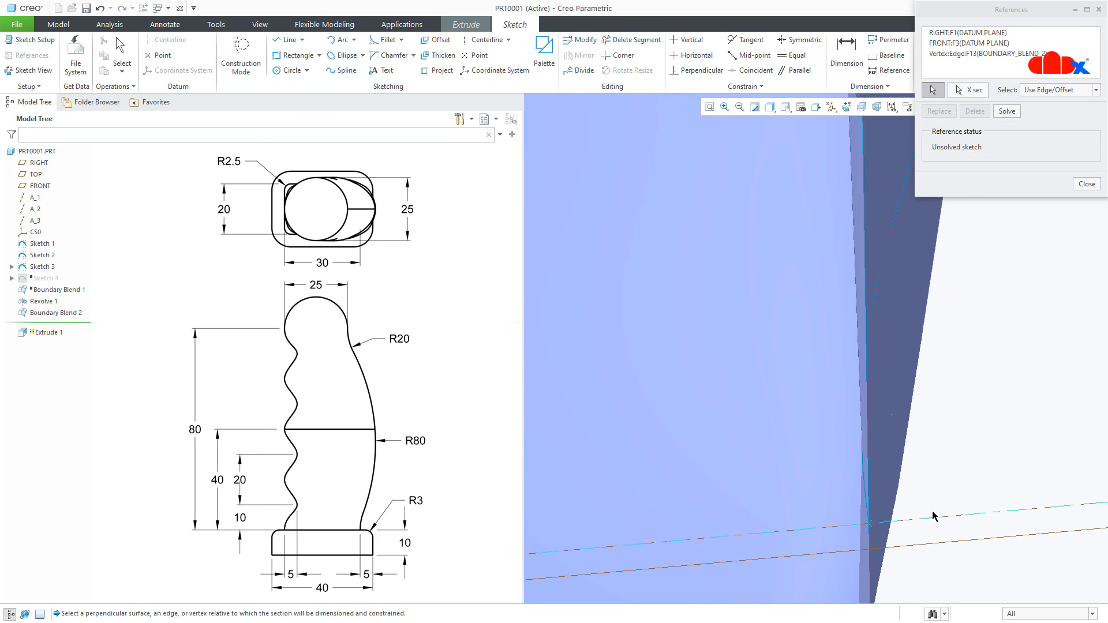
pyautogui.middleClick(940, 487)
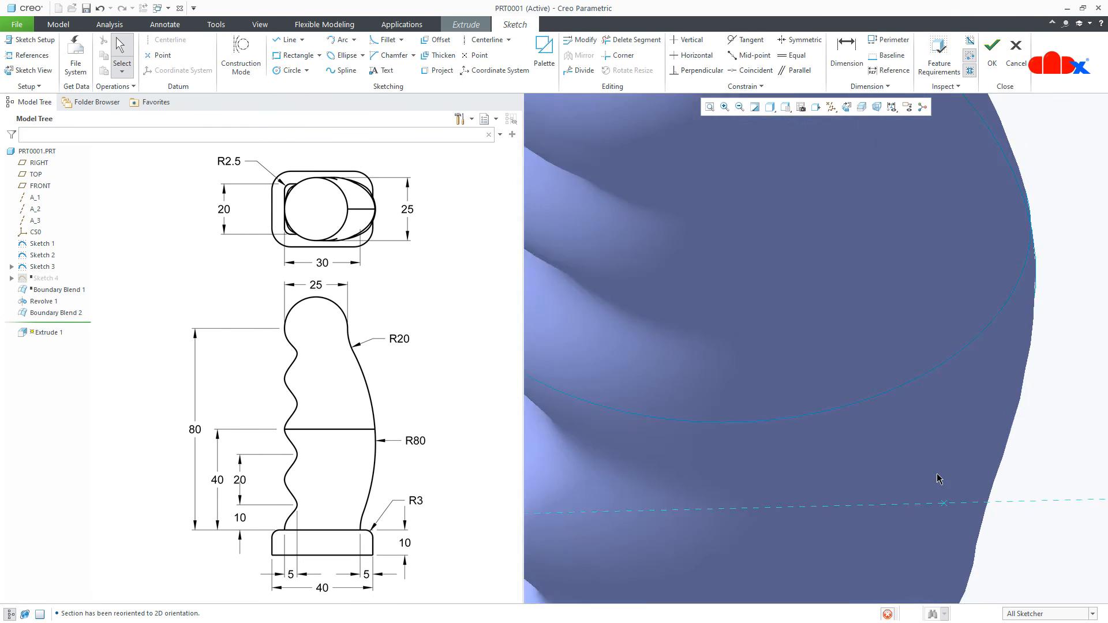
# - Hide the datum features and sketch a center rectangle about 44 by 29 around the handle, centered on the horizontal reference
pyautogui.click(832, 107)
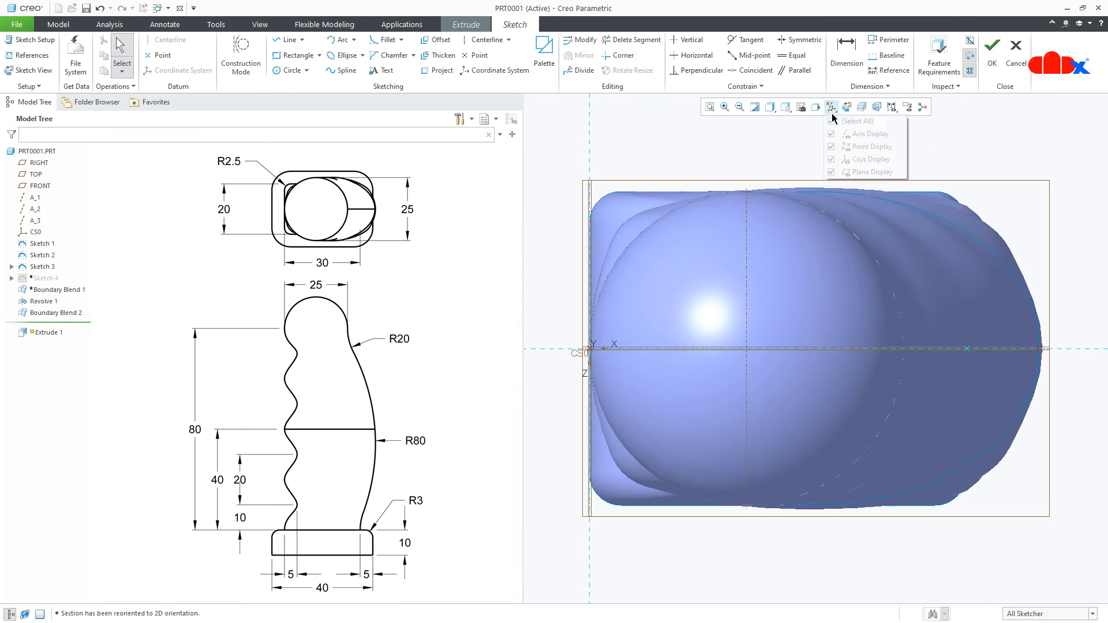
pyautogui.click(855, 121)
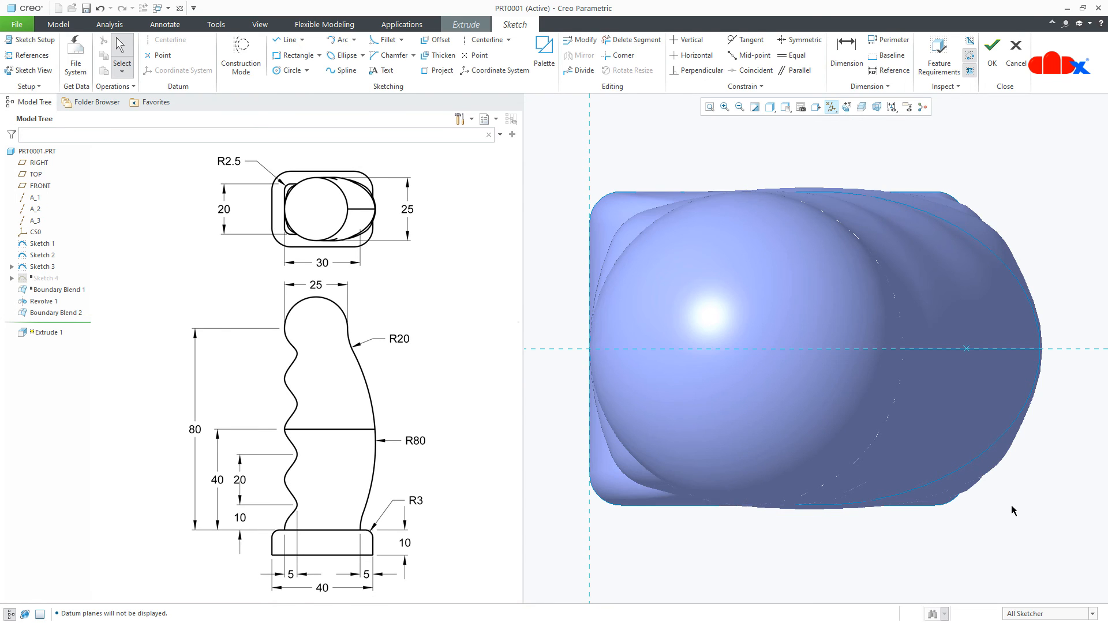
pyautogui.scroll(1, 1012, 509)
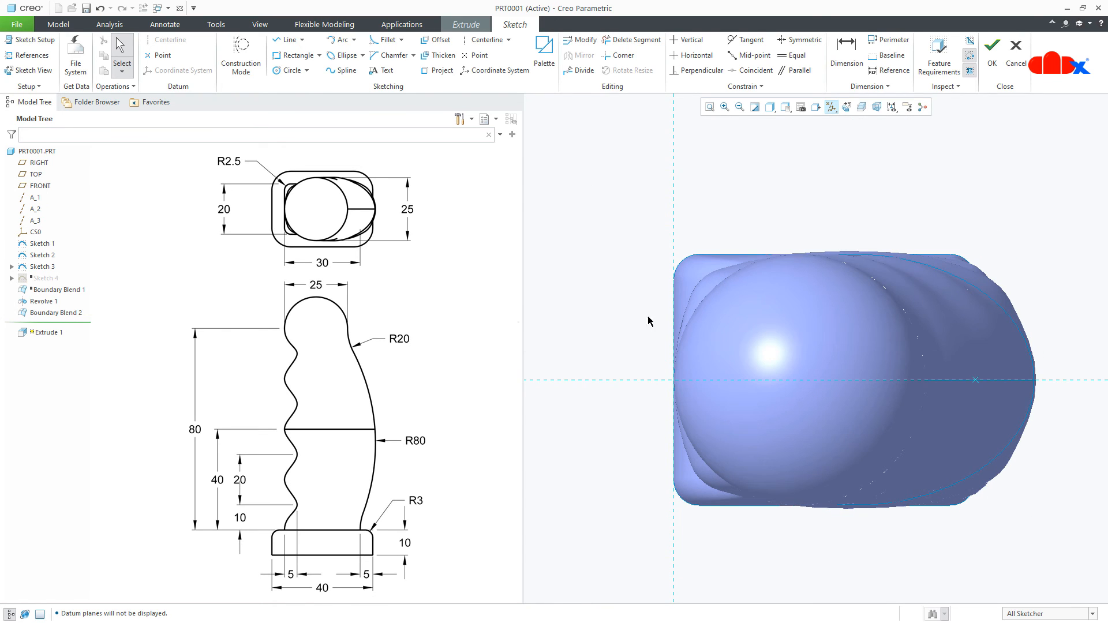
pyautogui.click(319, 55)
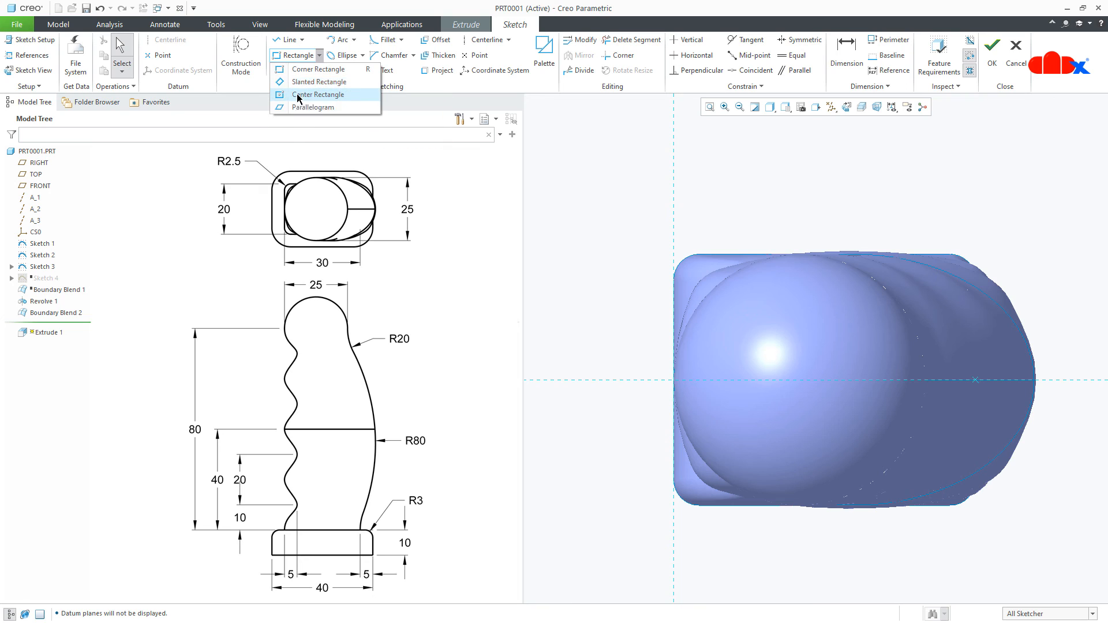
pyautogui.click(324, 101)
pyautogui.click(832, 380)
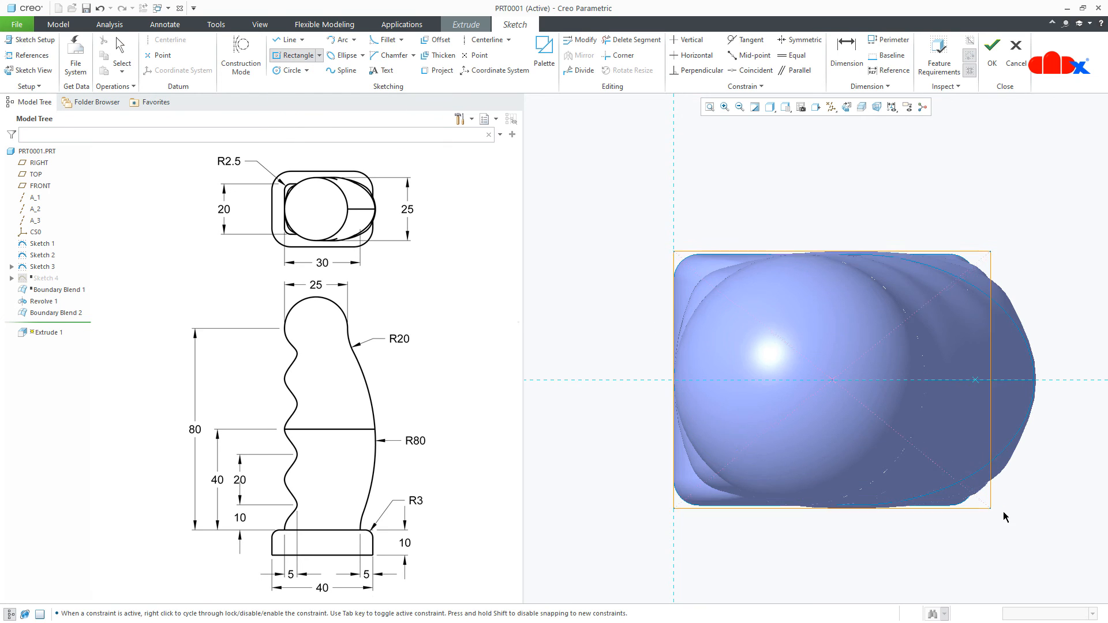
pyautogui.click(1052, 526)
pyautogui.middleClick(1085, 456)
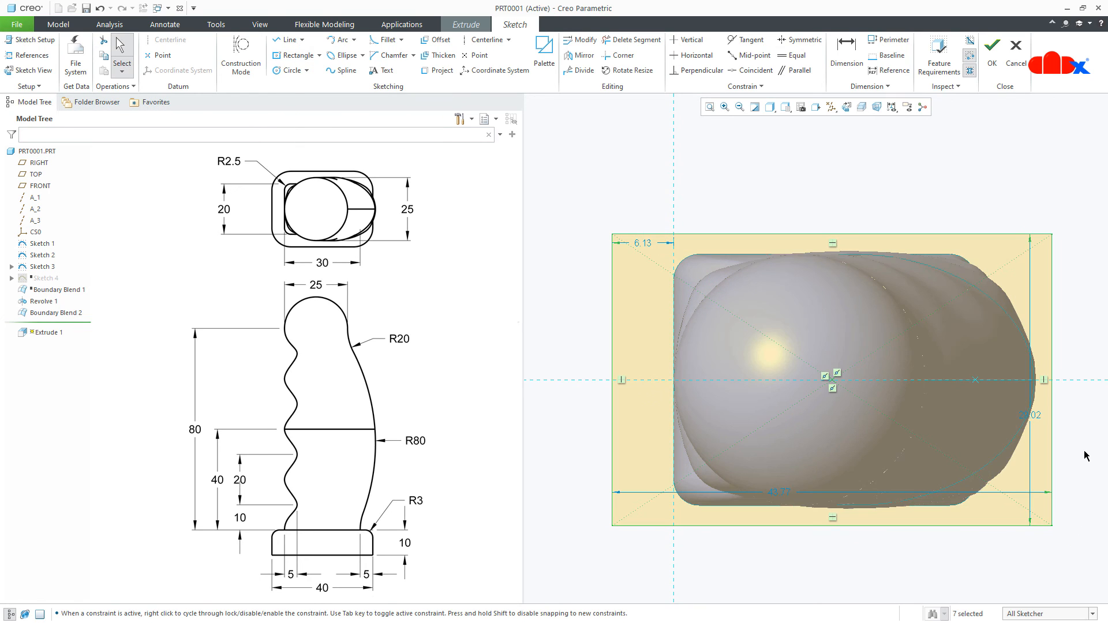
# - Dimension the rectangle's back edge 5 from the referenced bottom vertex of the handle
pyautogui.rightClick(1086, 456)
pyautogui.click(1073, 472)
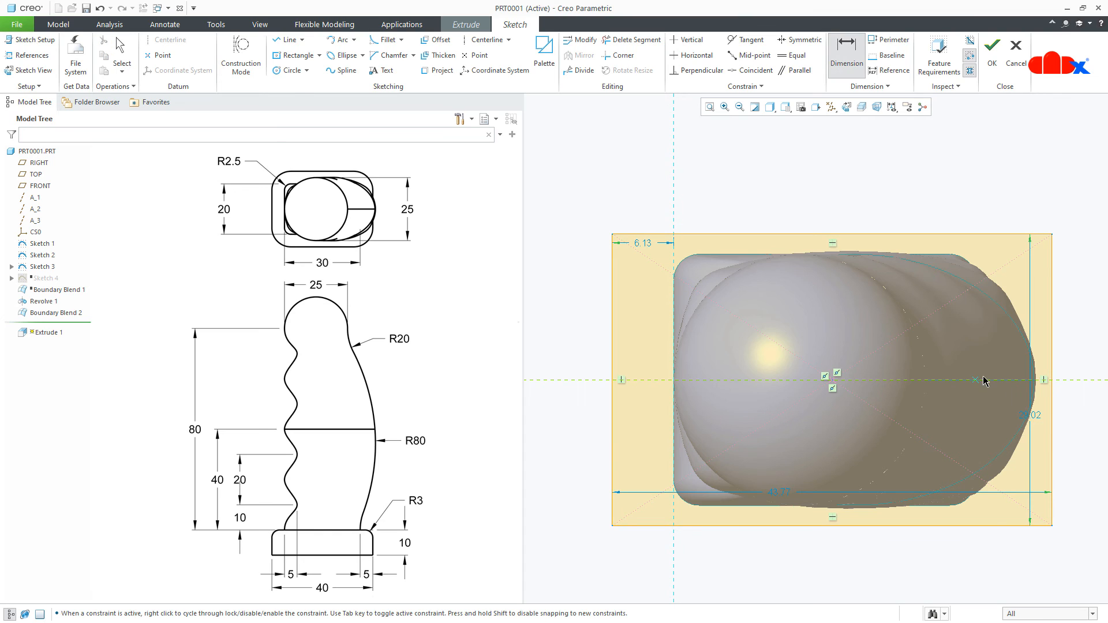
pyautogui.click(1046, 406)
pyautogui.middleClick(1035, 414)
pyautogui.press('Return')
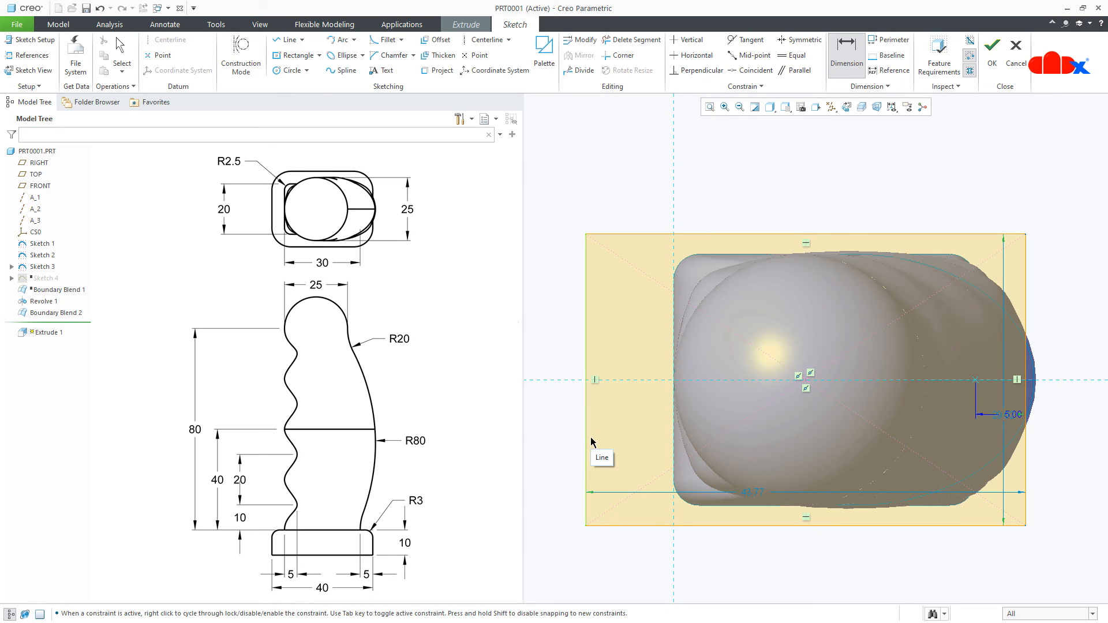
# - Dimension the base rectangle 40 long and 30 wide, and finish the sketch
pyautogui.click(1027, 518)
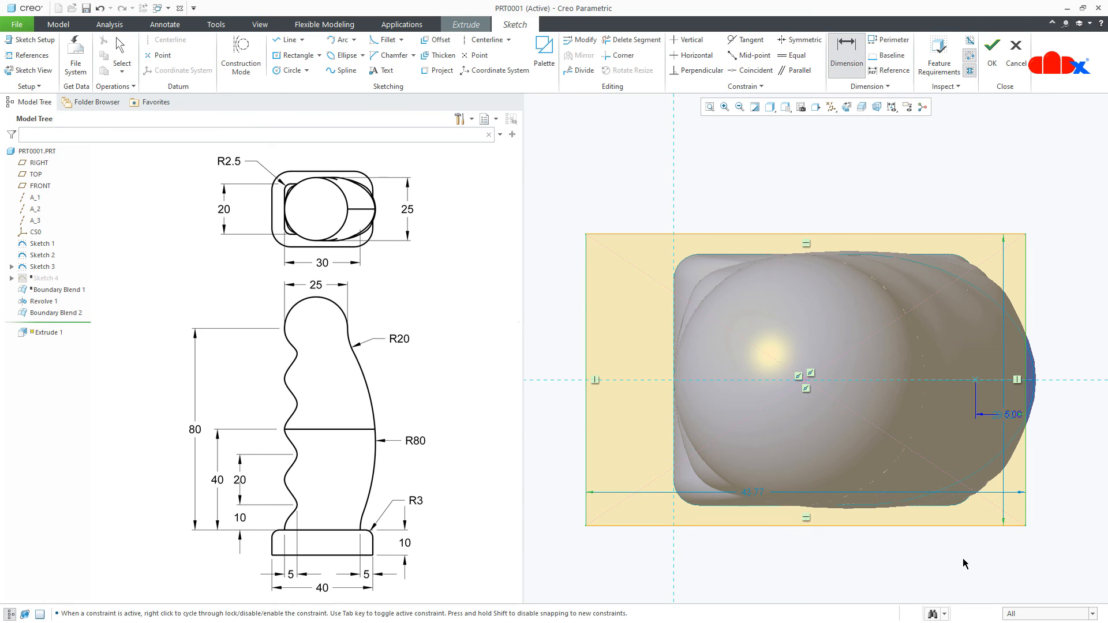
pyautogui.middleClick(958, 557)
pyautogui.write('40')
pyautogui.press('Return')
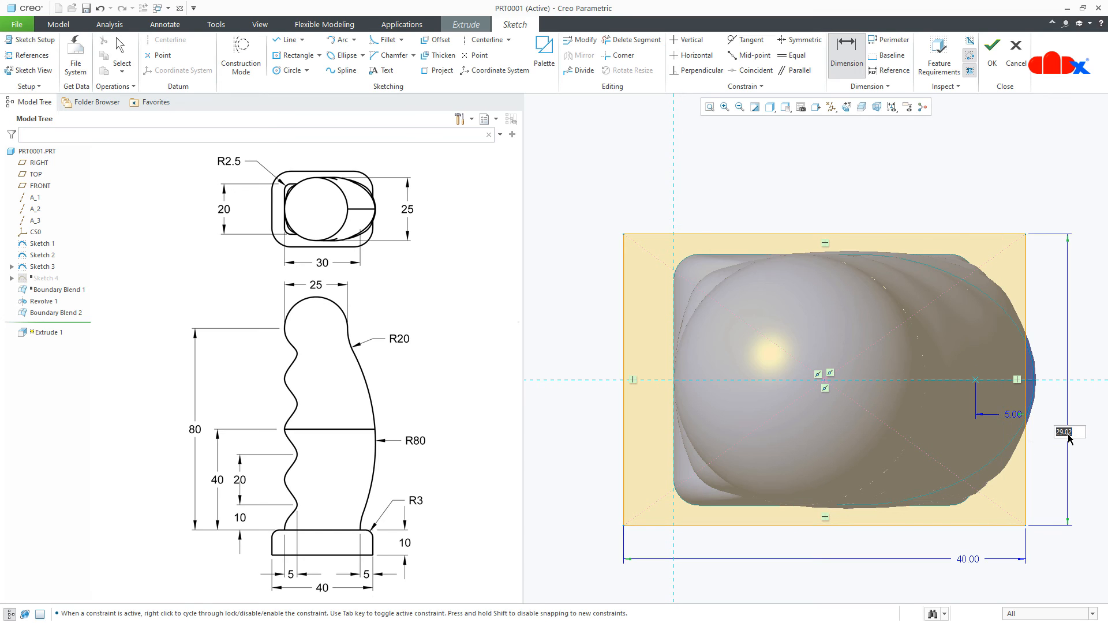
pyautogui.middleClick(1068, 438)
pyautogui.write('30')
pyautogui.press('Return')
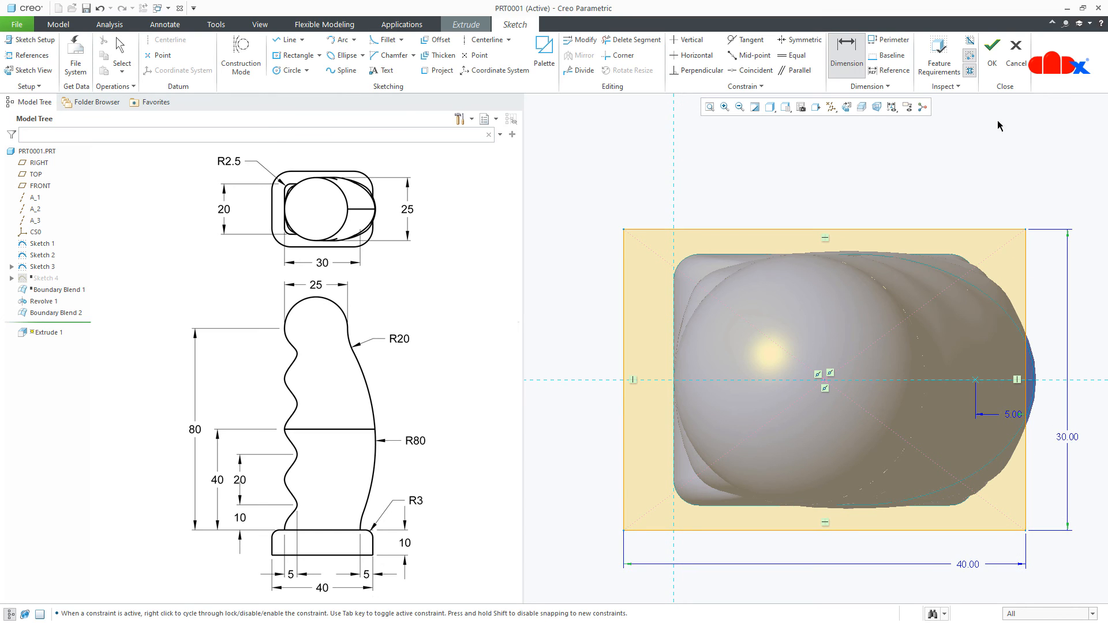
pyautogui.click(993, 52)
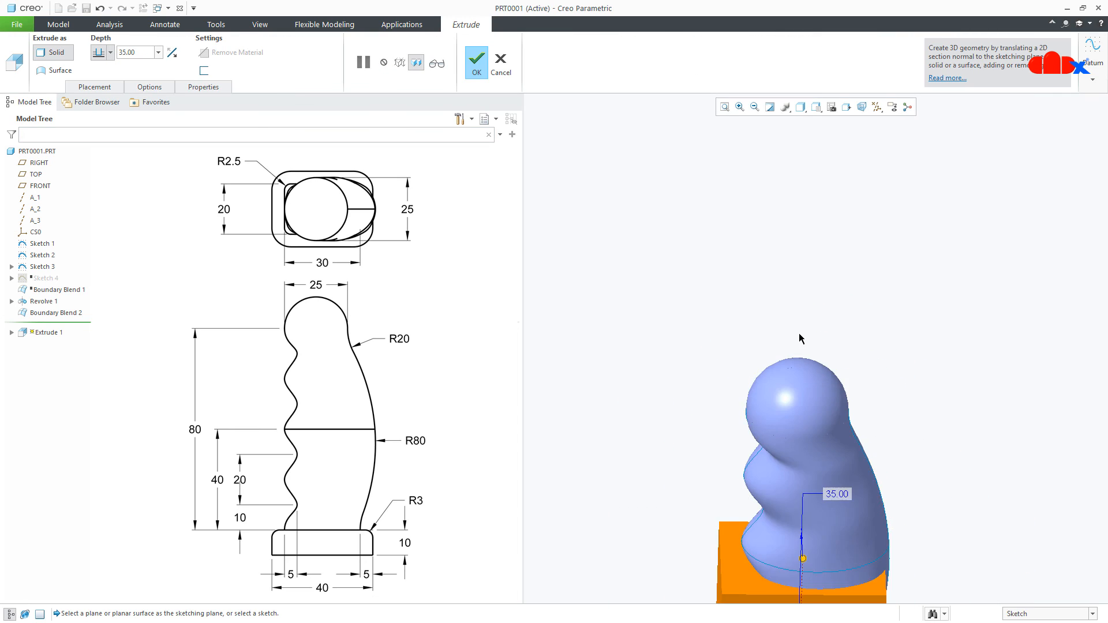
# - Extrude the base rectangle as a solid 10 deep, downward away from the handle, and return to the default view
pyautogui.scroll(5, 831, 520)
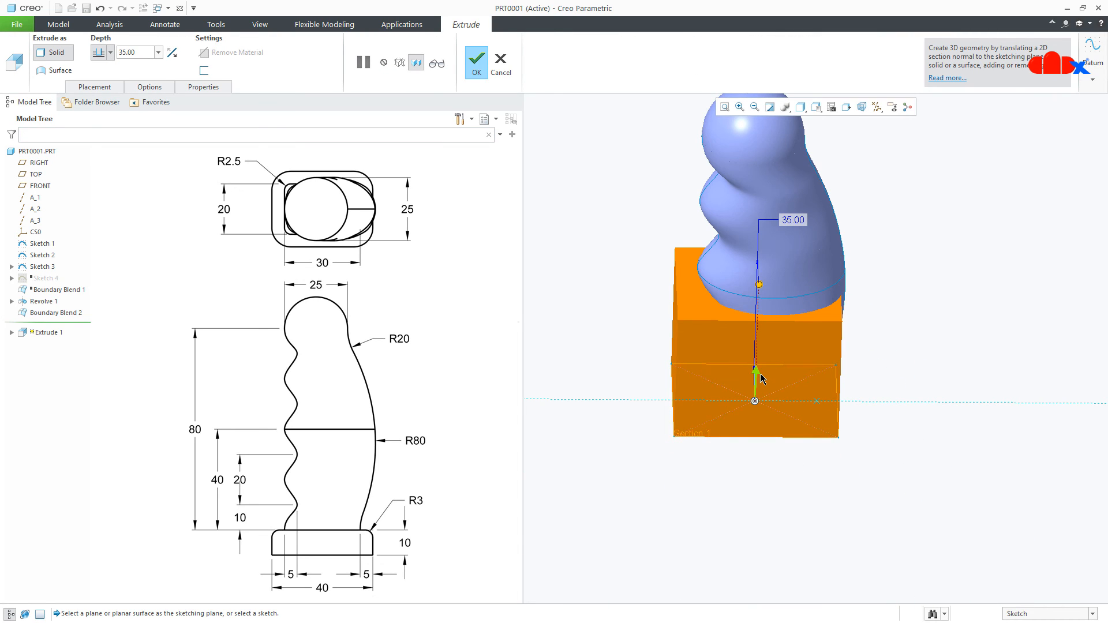
pyautogui.click(761, 379)
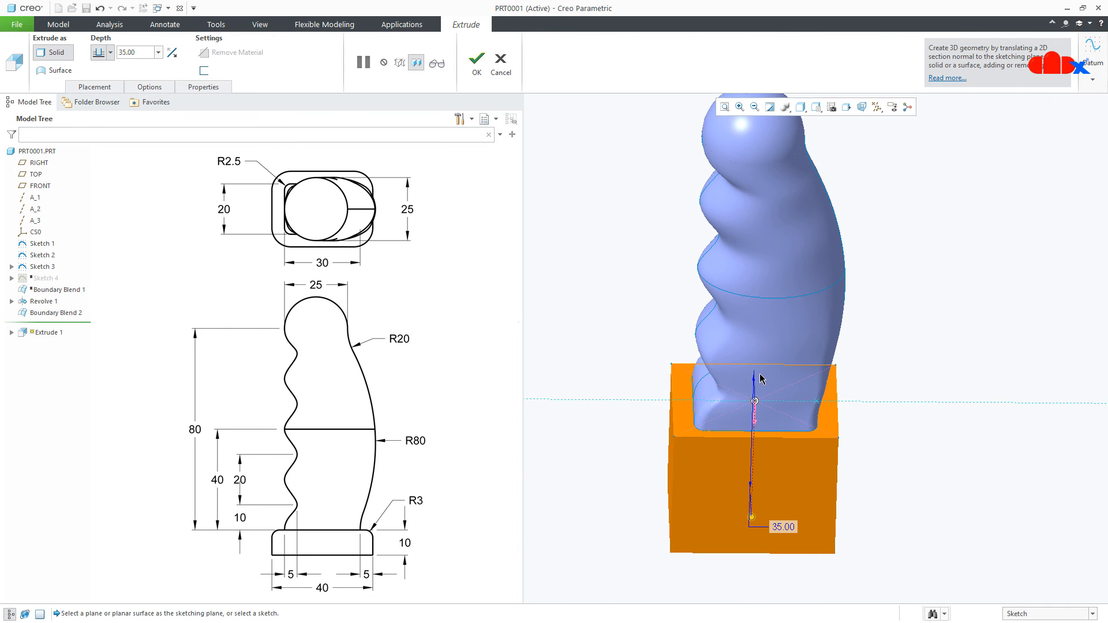
pyautogui.doubleClick(784, 526)
pyautogui.write('1')
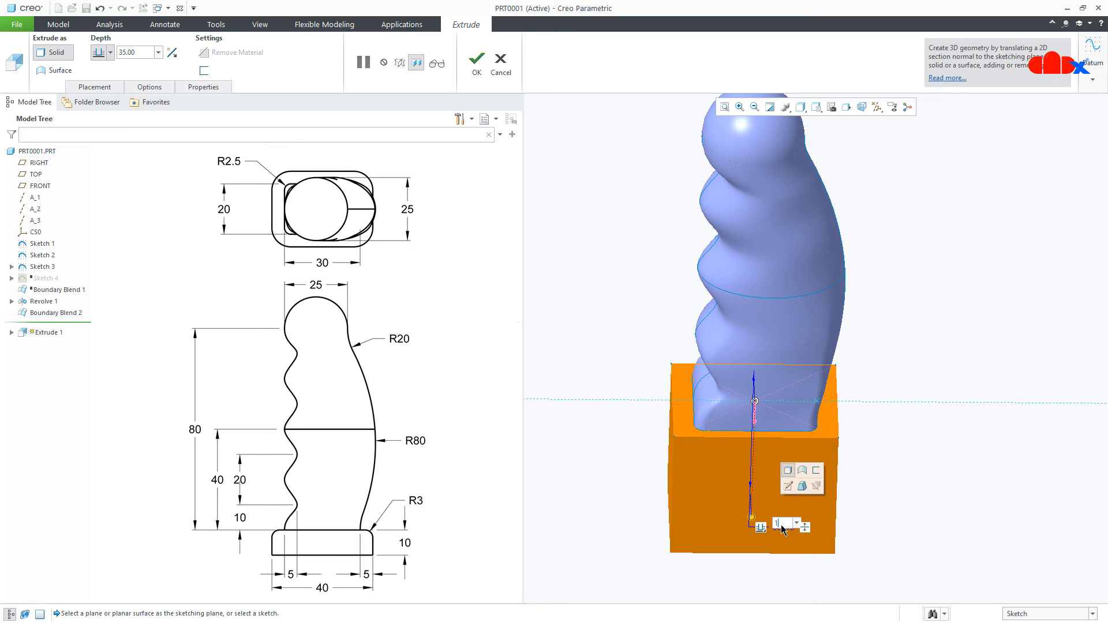
pyautogui.write('0')
pyautogui.press('Return')
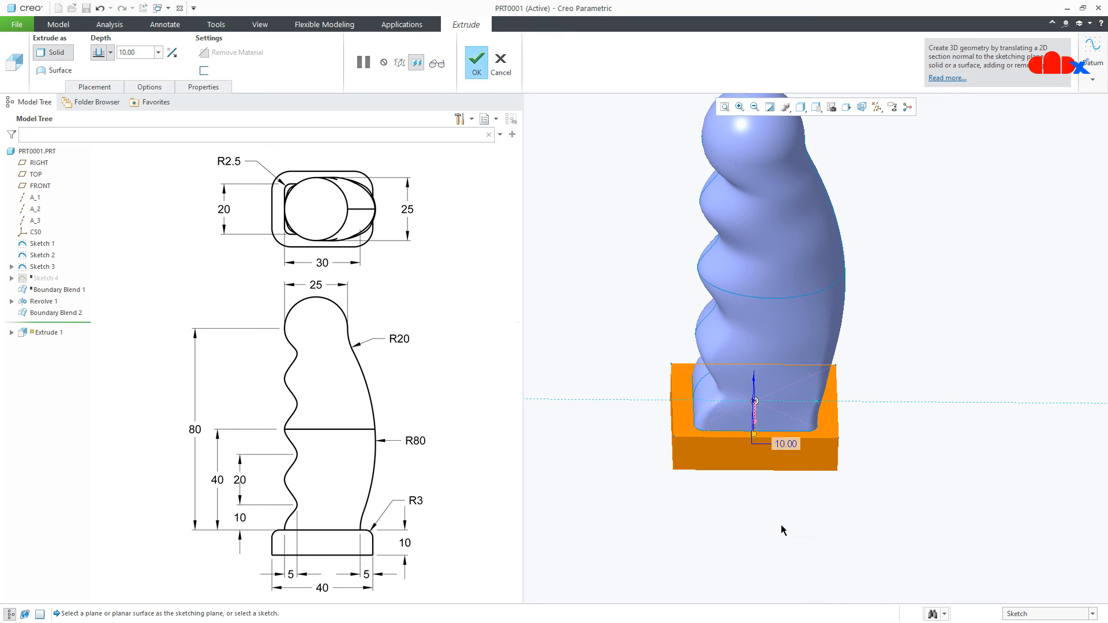
pyautogui.click(467, 60)
pyautogui.hotkey('ctrl', 'd')
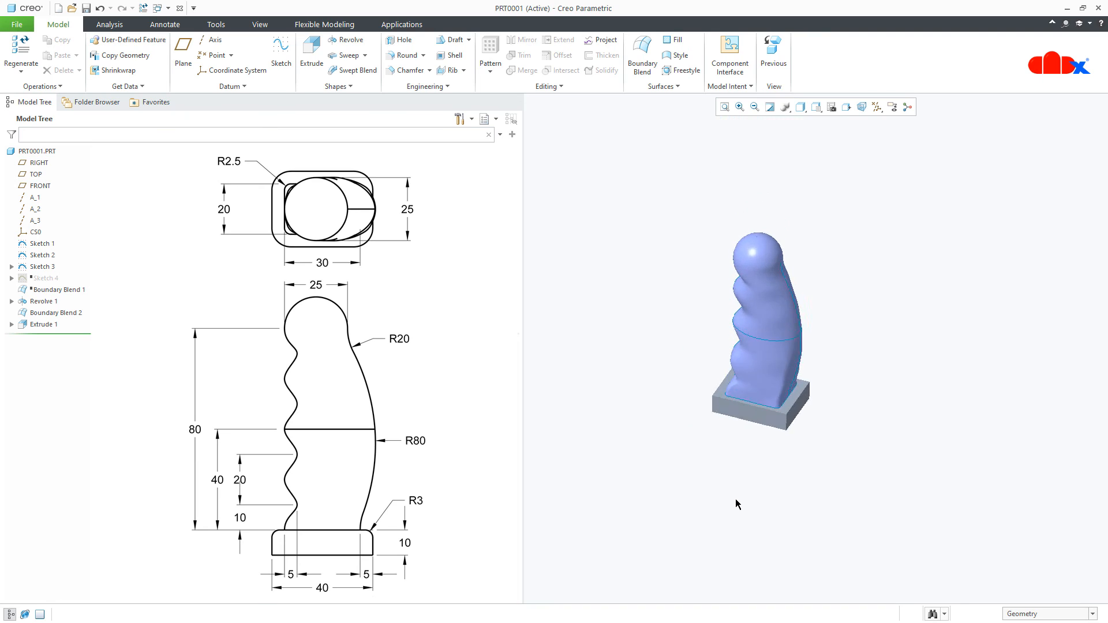
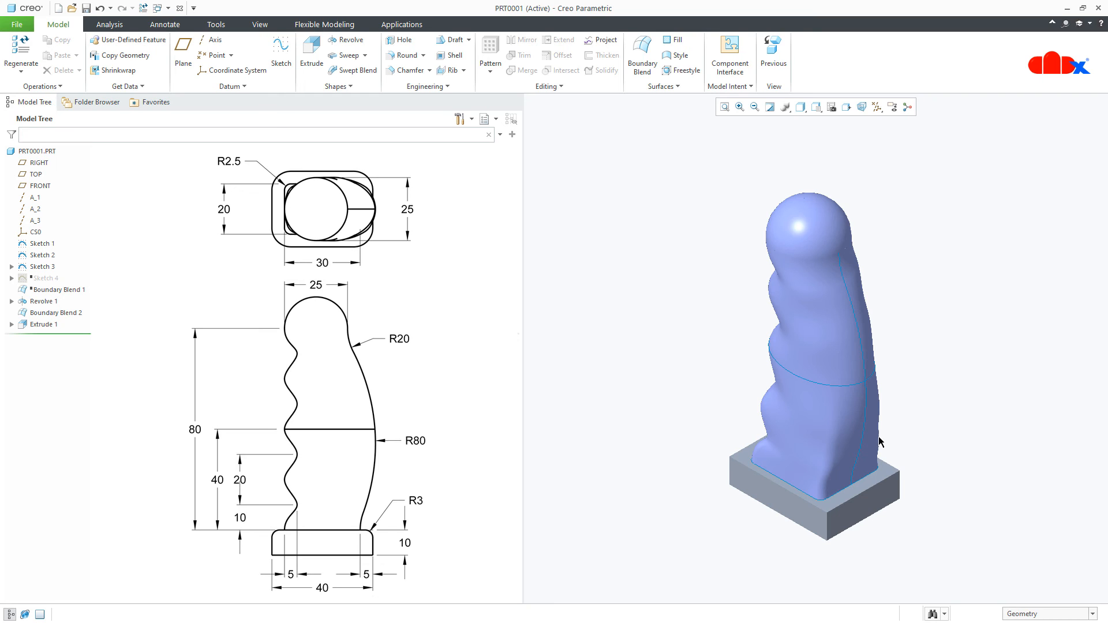
# - Check the surface patches of the handle and dome, and hide the second boundary blend
pyautogui.click(852, 389)
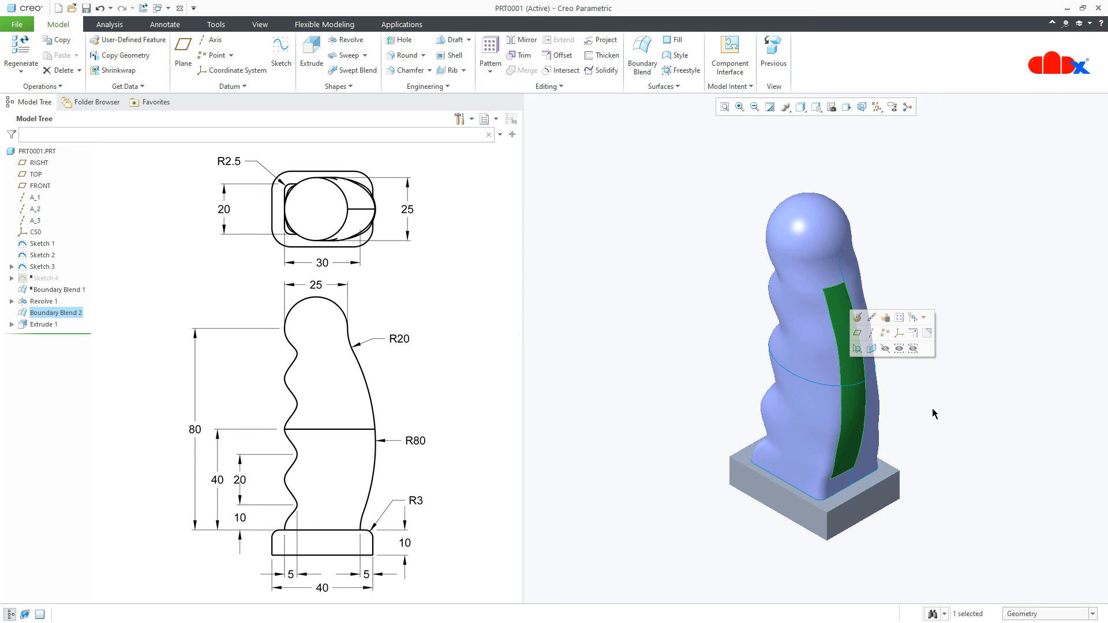
pyautogui.click(816, 223)
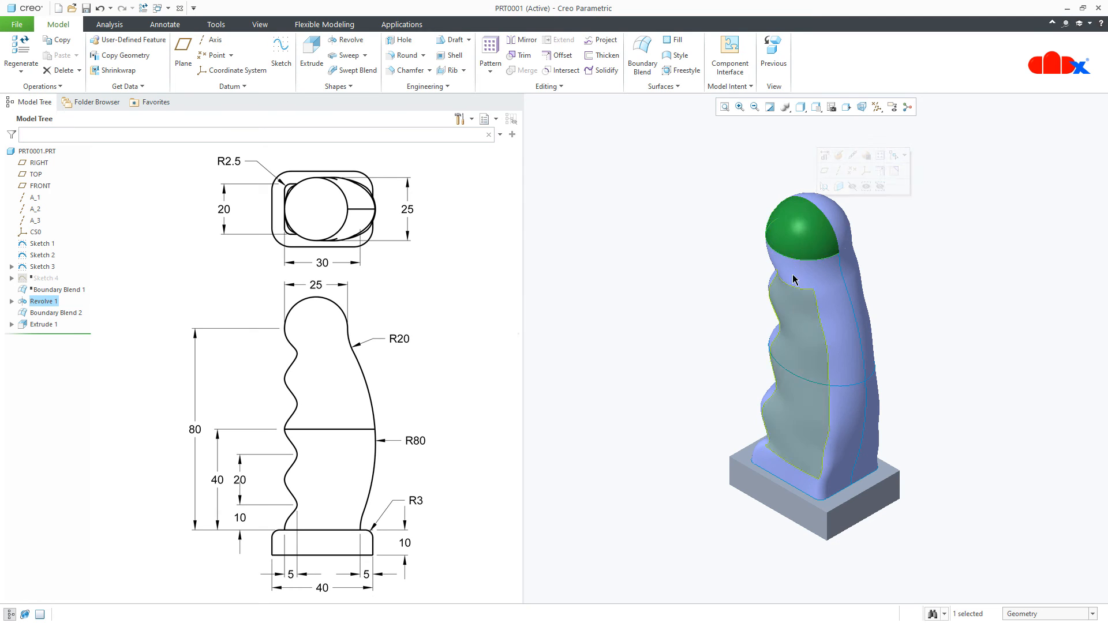
pyautogui.click(37, 313)
pyautogui.click(57, 279)
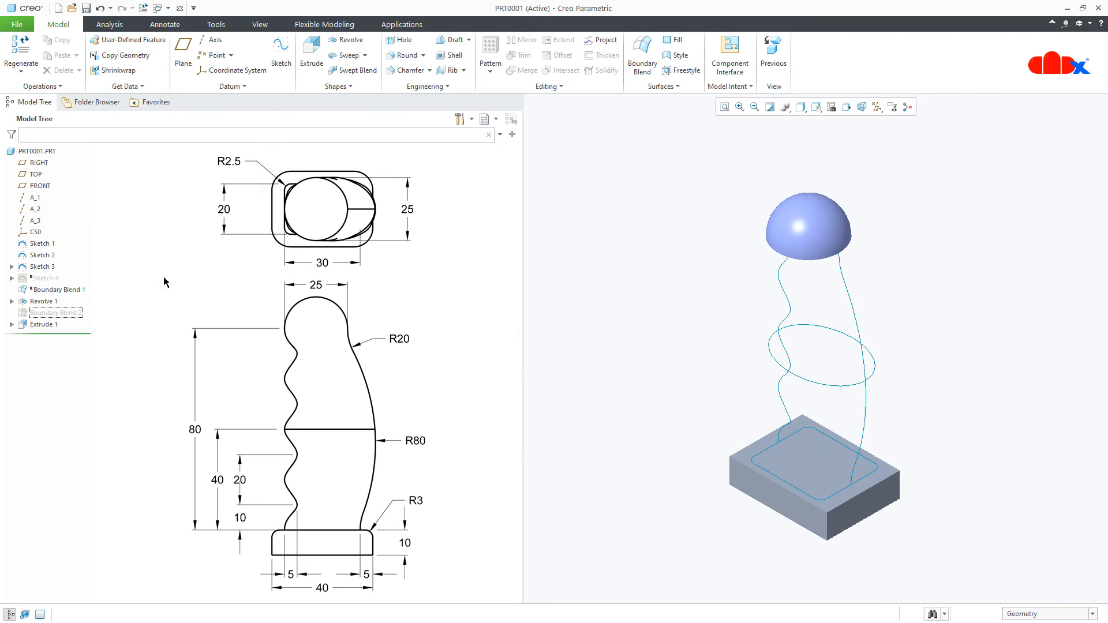
# - Show the second boundary blend again and inspect how it meets the revolved dome
pyautogui.moveTo(910, 289); pyautogui.dragTo(785, 307, button='middle')
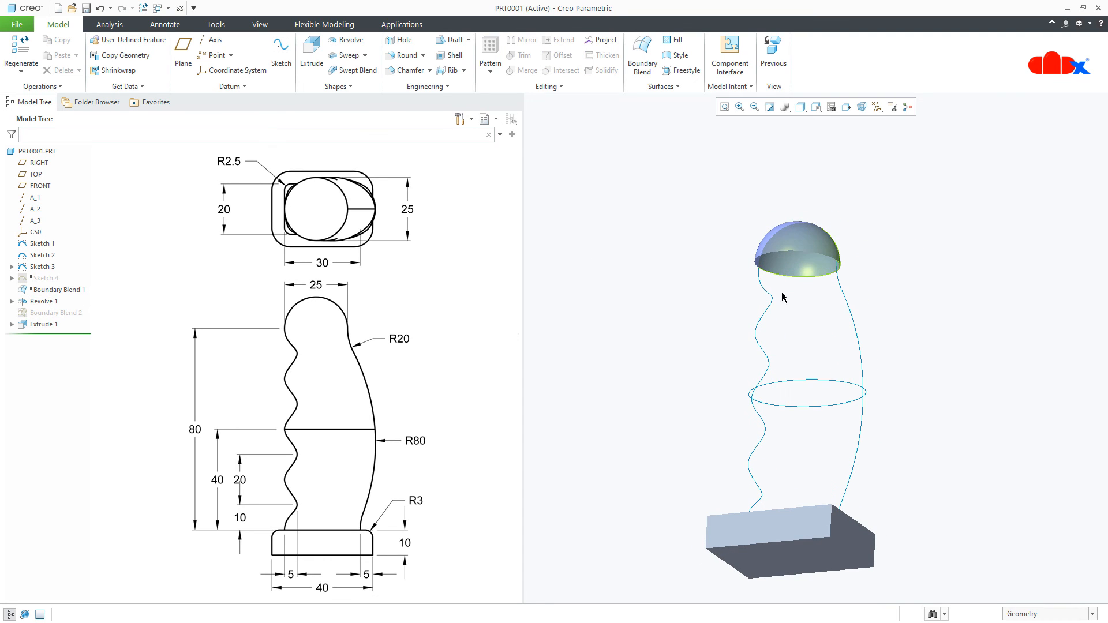
pyautogui.click(45, 313)
pyautogui.click(80, 277)
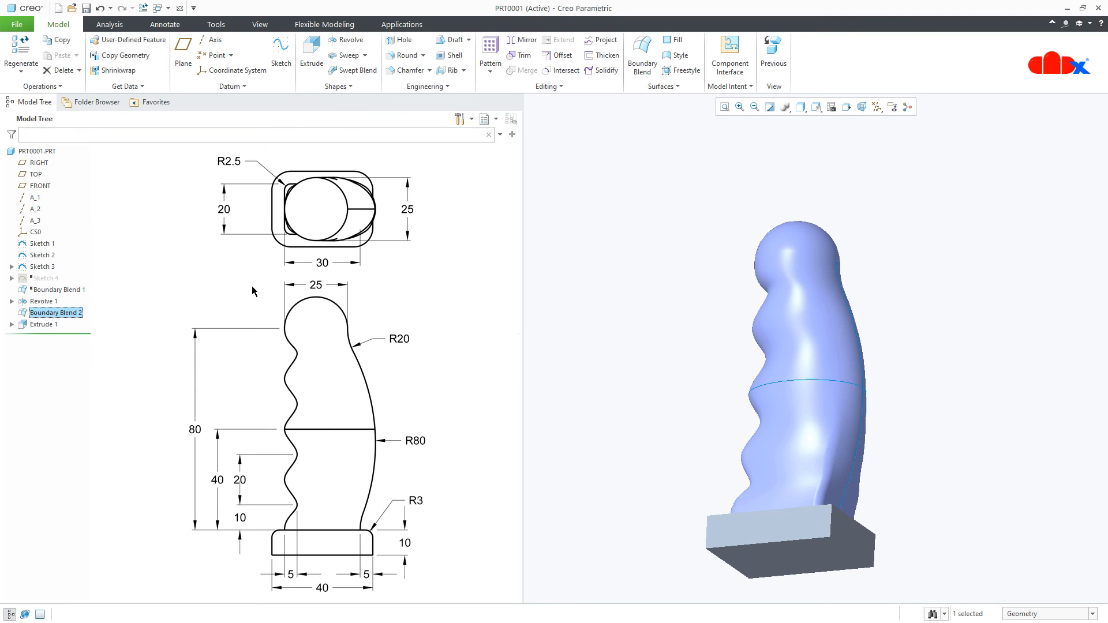
pyautogui.click(889, 267)
pyautogui.moveTo(889, 267); pyautogui.dragTo(881, 310, button='middle')
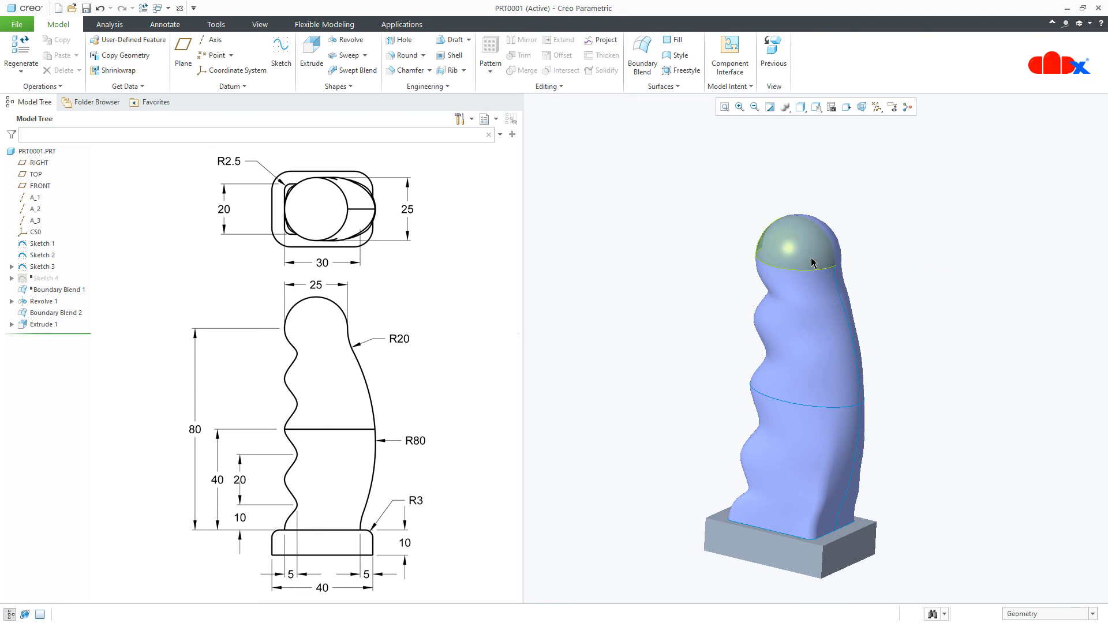
pyautogui.click(810, 259)
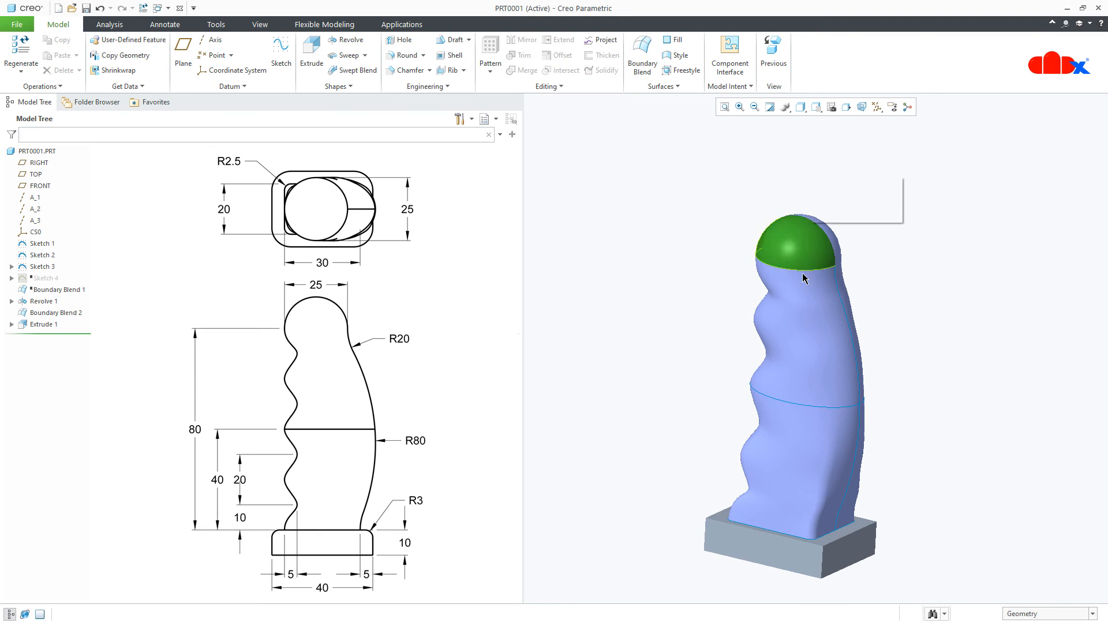
pyautogui.click(883, 310)
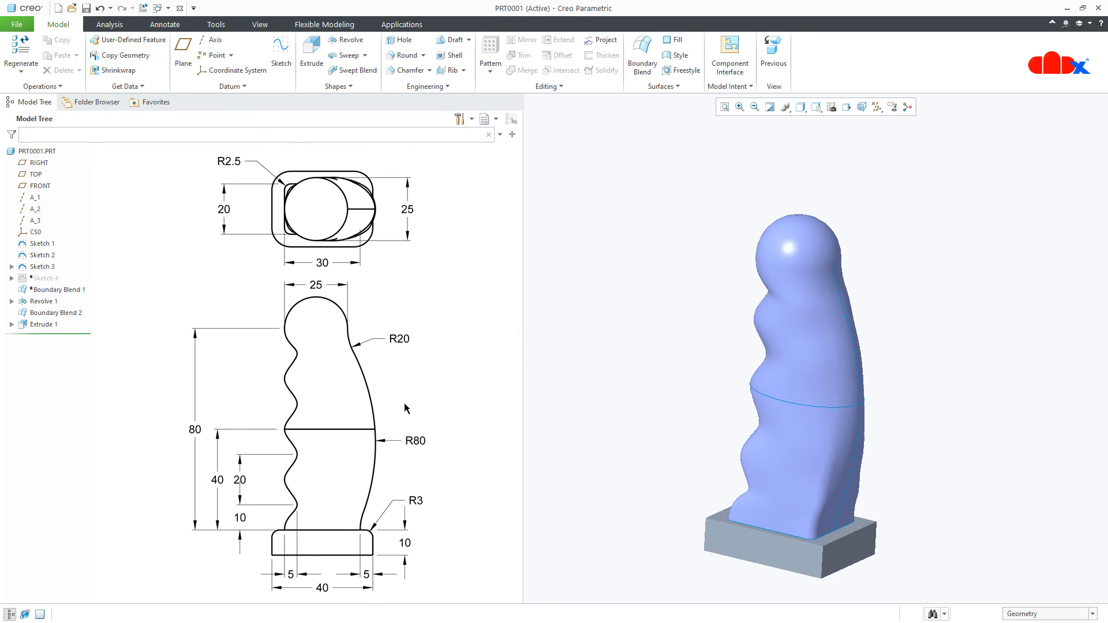
# - Merge the second boundary blend and the revolved dome into one quilt, previewing the result before accepting it
pyautogui.click(45, 316)
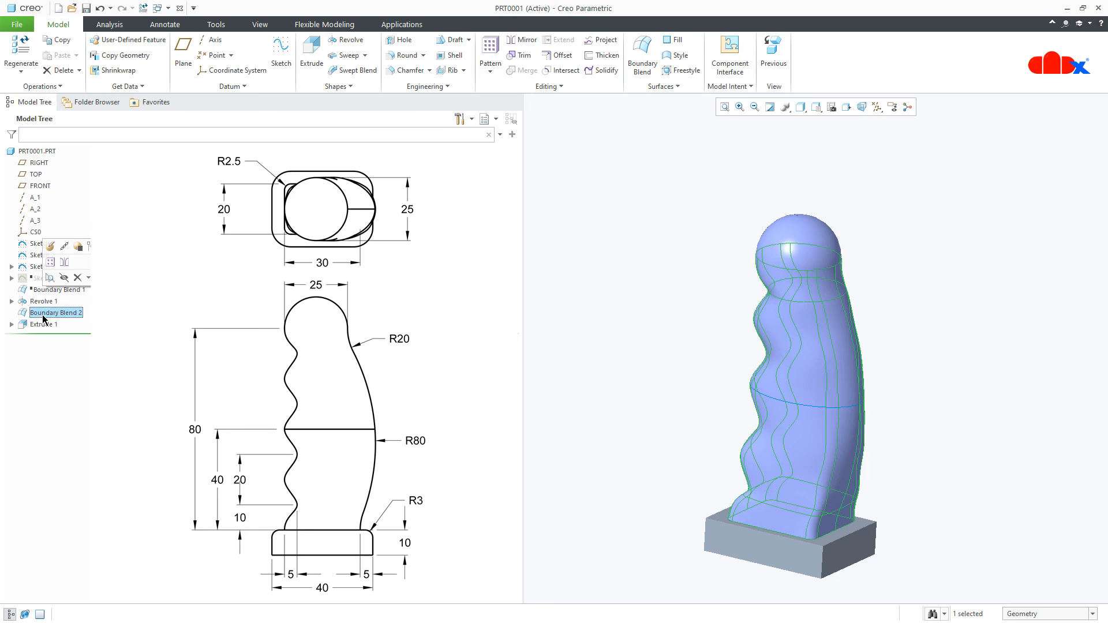
pyautogui.keyDown('ctrl'); pyautogui.click(44, 301); pyautogui.keyUp('ctrl')
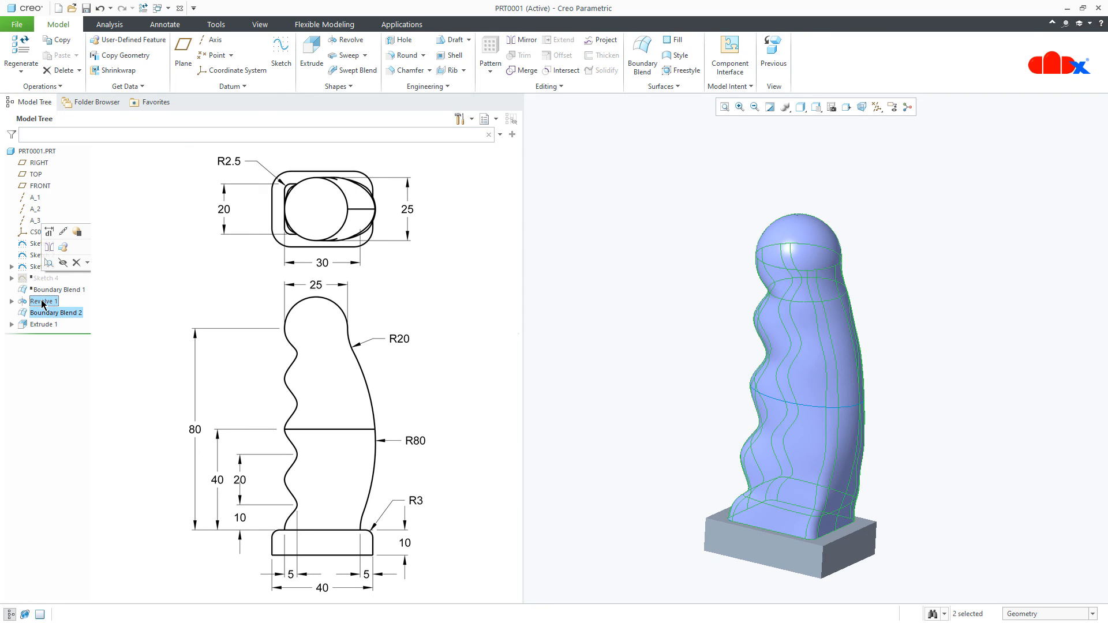
pyautogui.click(522, 70)
pyautogui.moveTo(653, 342)
pyautogui.mouseDown(button='middle')
pyautogui.moveTo(681, 377)
pyautogui.moveTo(671, 382)
pyautogui.mouseUp(button='middle')
pyautogui.click(323, 68)
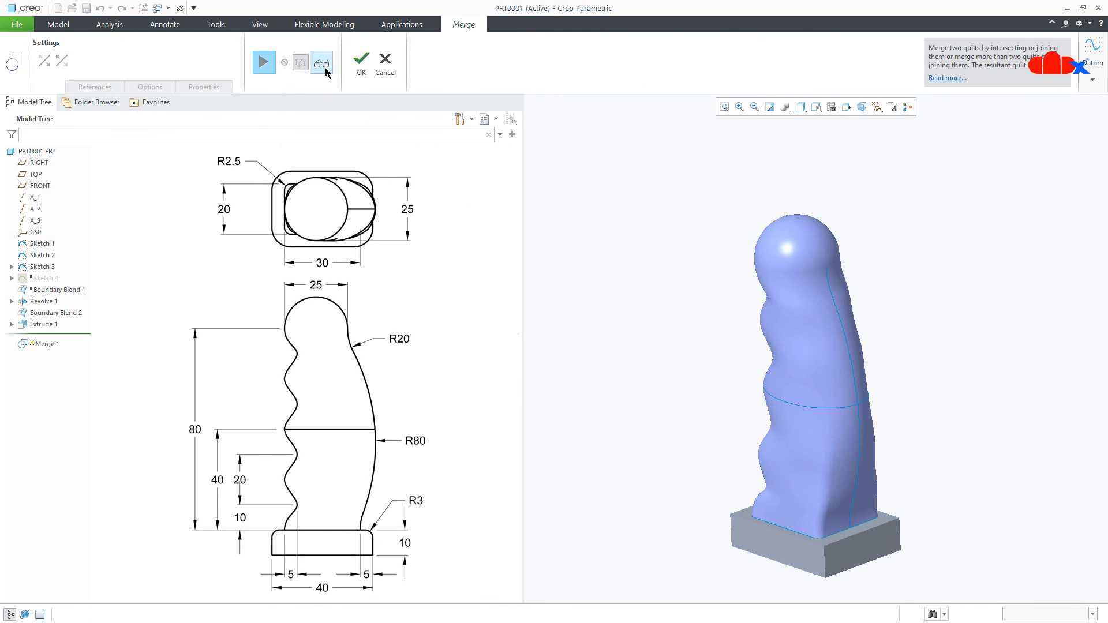
pyautogui.moveTo(671, 313)
pyautogui.mouseDown(button='middle')
pyautogui.moveTo(705, 324)
pyautogui.moveTo(698, 327)
pyautogui.moveTo(742, 315)
pyautogui.moveTo(759, 327)
pyautogui.moveTo(685, 326)
pyautogui.mouseUp(button='middle')
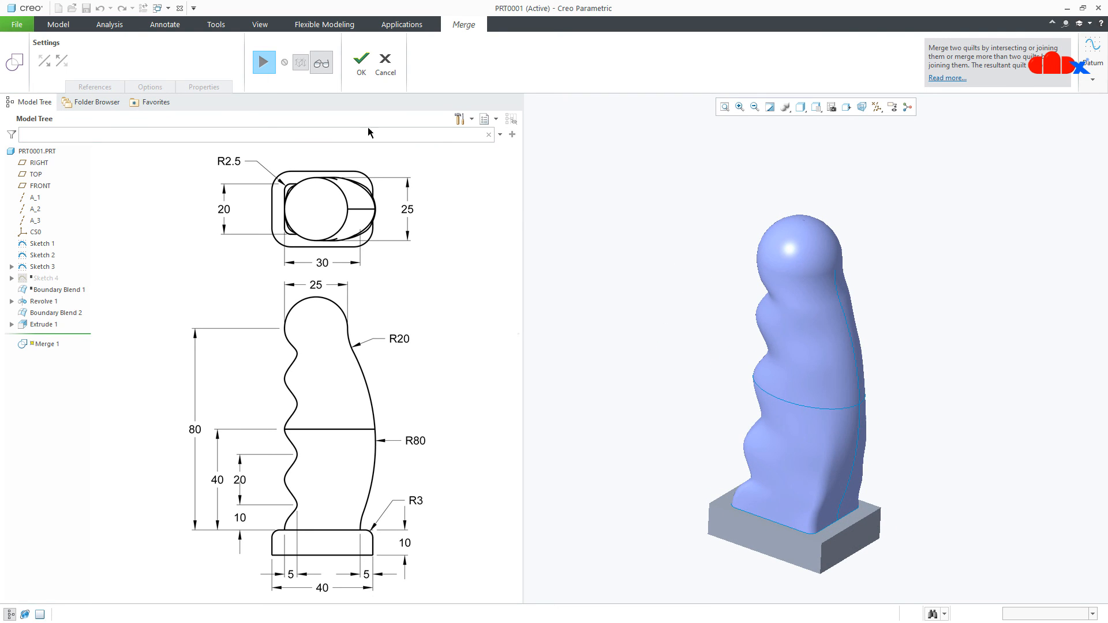
pyautogui.click(268, 66)
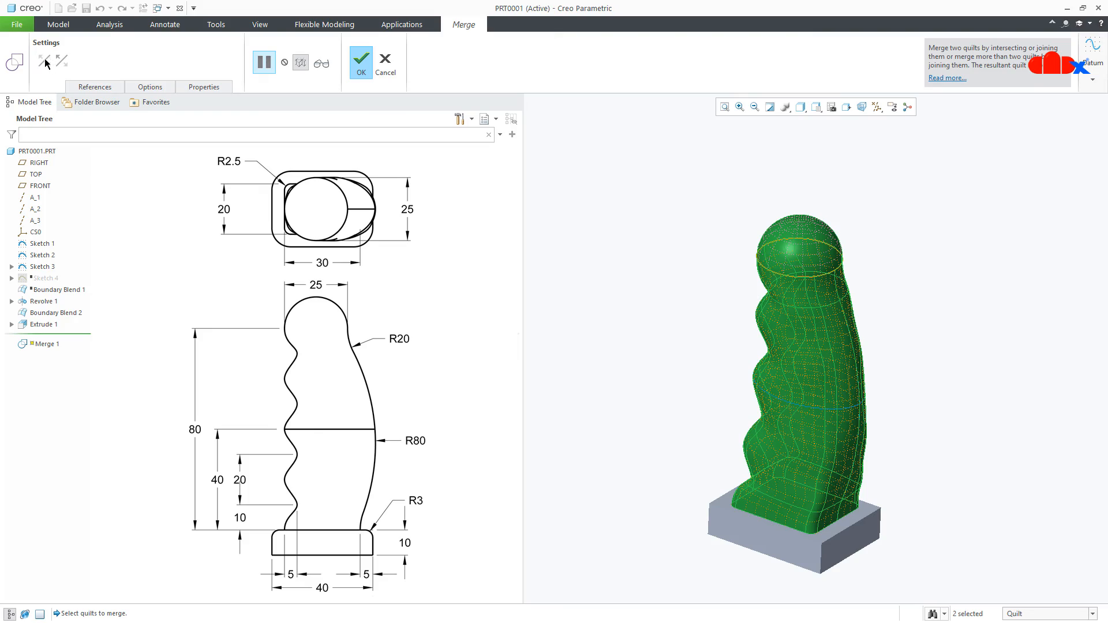
pyautogui.scroll(-3, 848, 406)
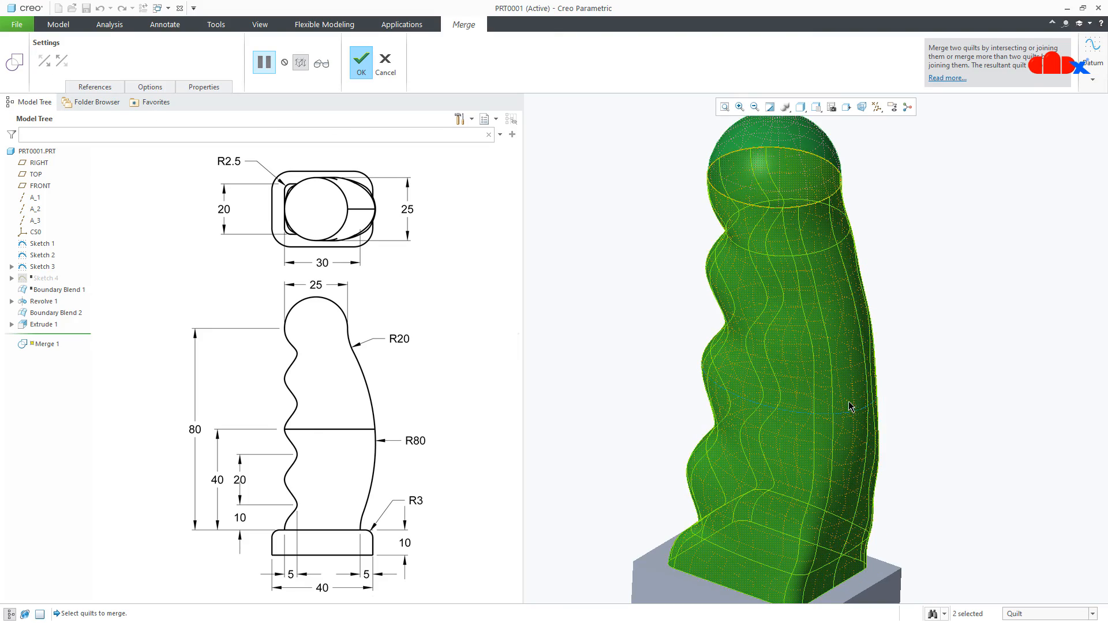
pyautogui.moveTo(849, 406)
pyautogui.mouseDown(button='middle')
pyautogui.moveTo(838, 383)
pyautogui.moveTo(873, 396)
pyautogui.moveTo(836, 411)
pyautogui.mouseUp(button='middle')
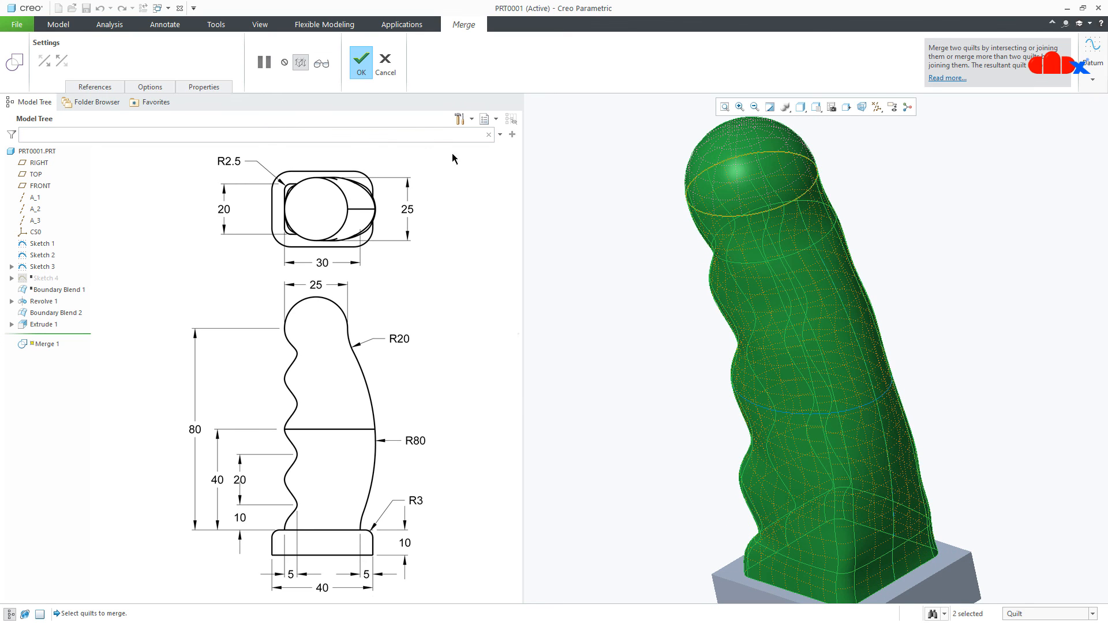
pyautogui.click(361, 61)
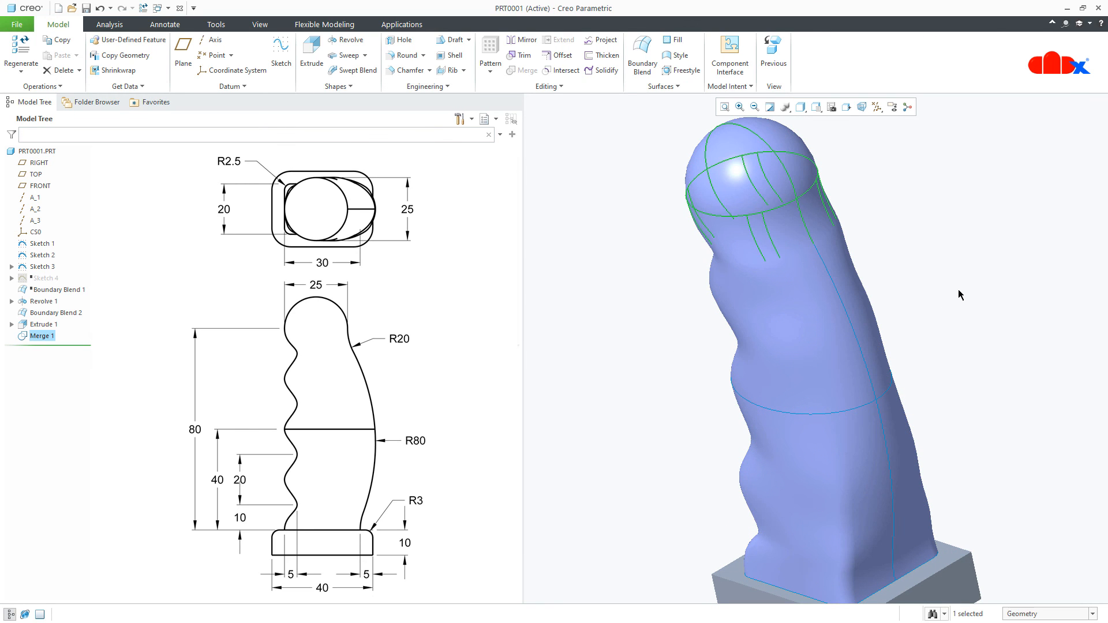
# - Examine the merged handle quilt from several angles, especially where its lower edge meets the base block
pyautogui.click(931, 302)
pyautogui.click(41, 336)
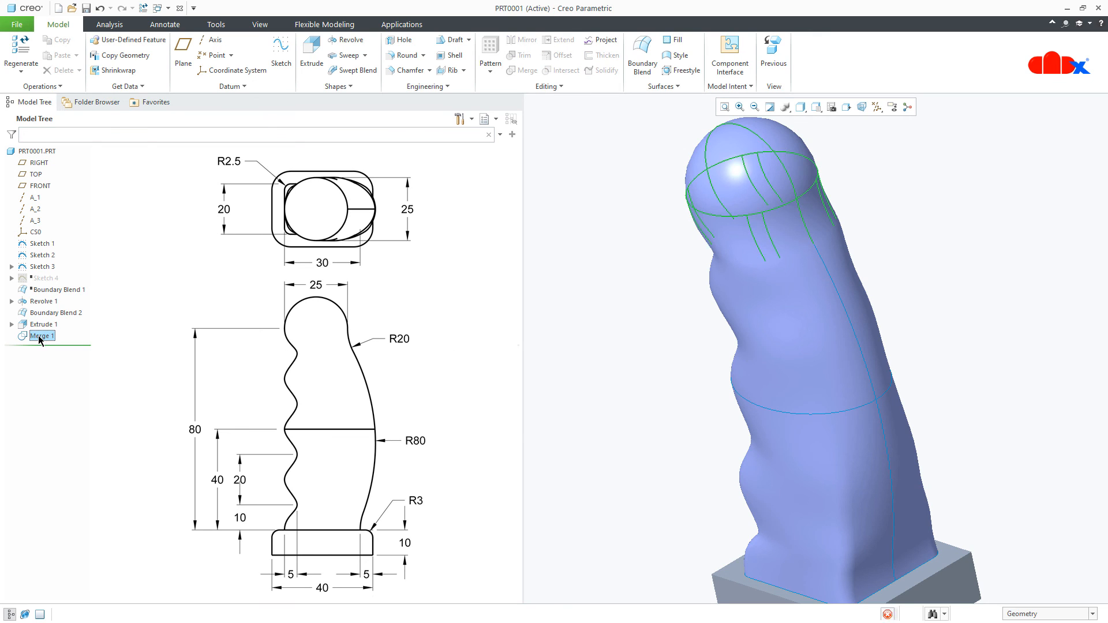
pyautogui.scroll(-3, 965, 373)
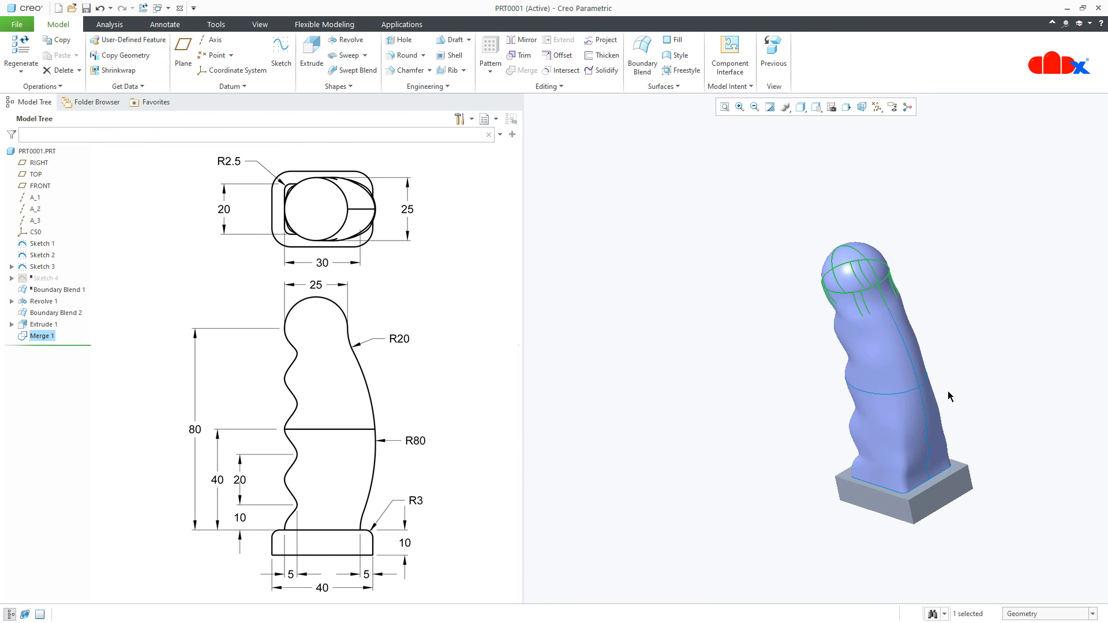
pyautogui.moveTo(948, 390); pyautogui.dragTo(976, 396, button='middle')
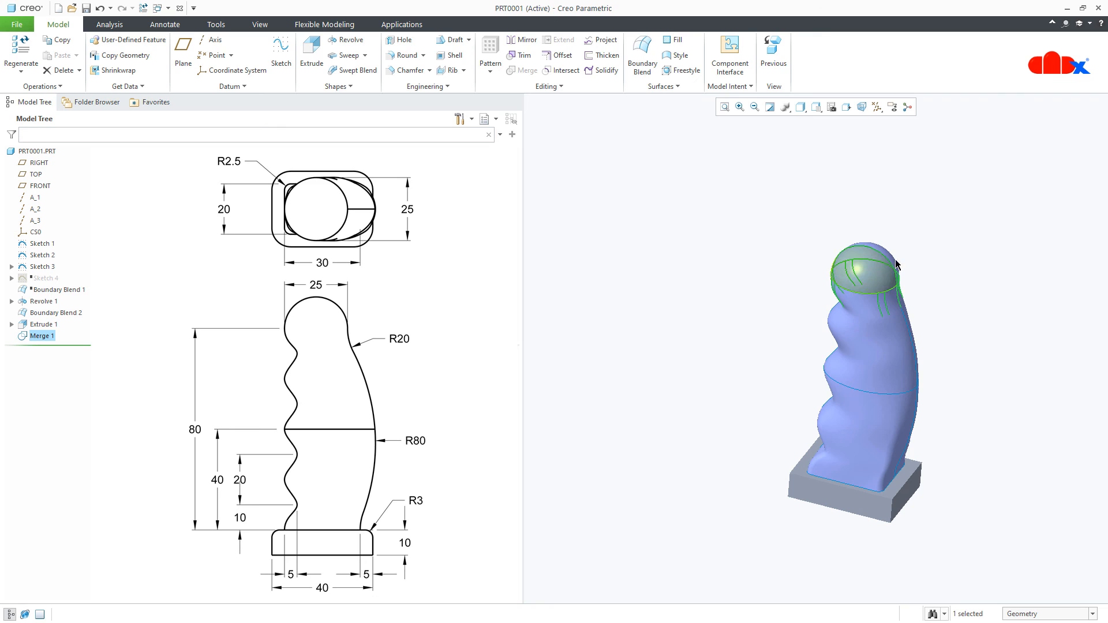
pyautogui.scroll(2, 854, 542)
pyautogui.scroll(2, 824, 526)
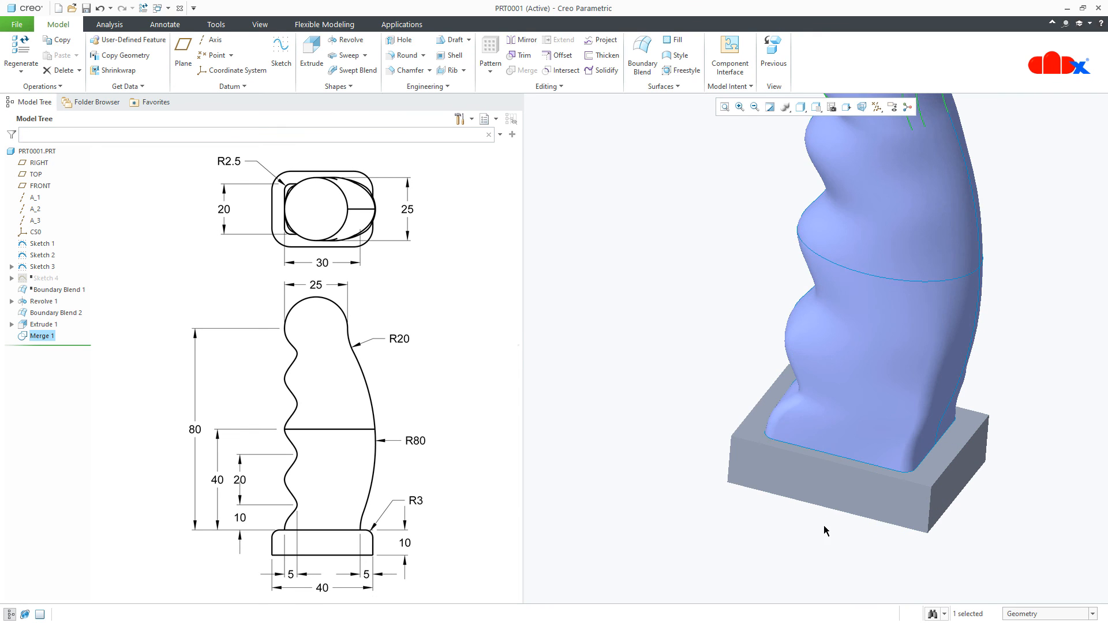
pyautogui.moveTo(986, 487); pyautogui.dragTo(1005, 438, button='middle')
pyautogui.scroll(-3, 1004, 438)
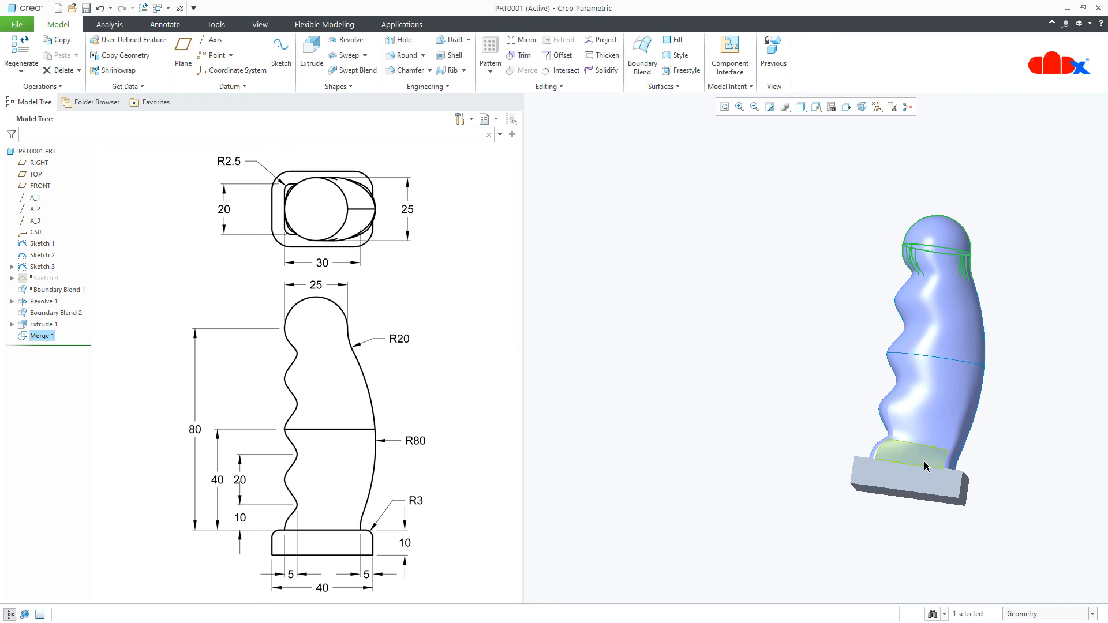
pyautogui.moveTo(896, 465)
pyautogui.mouseDown(button='middle')
pyautogui.moveTo(927, 477)
pyautogui.moveTo(901, 485)
pyautogui.mouseUp(button='middle')
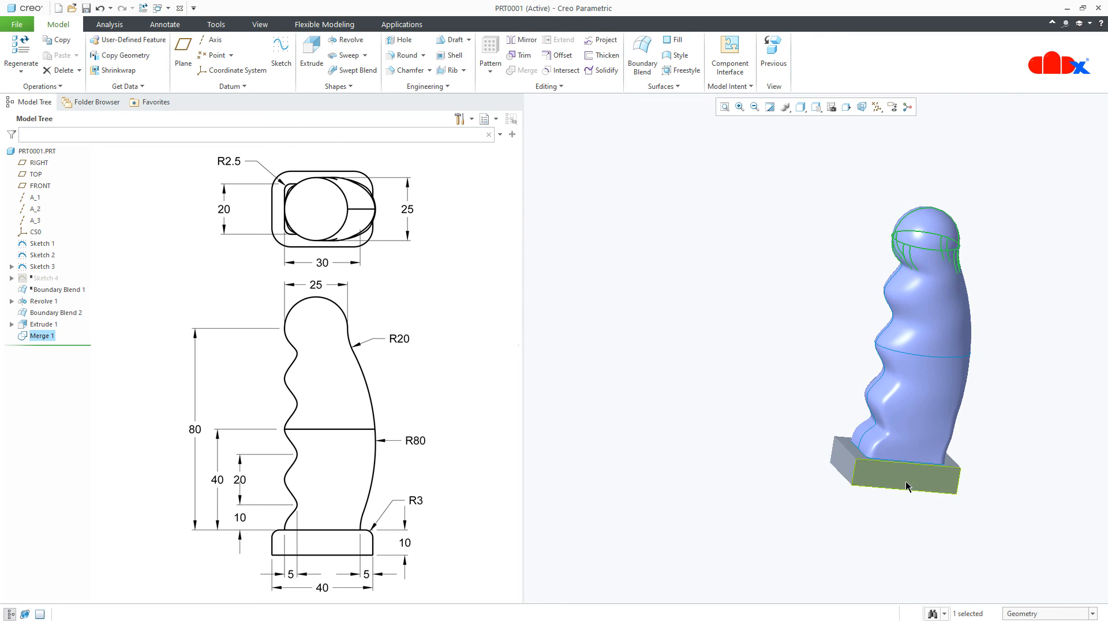
pyautogui.scroll(4, 886, 442)
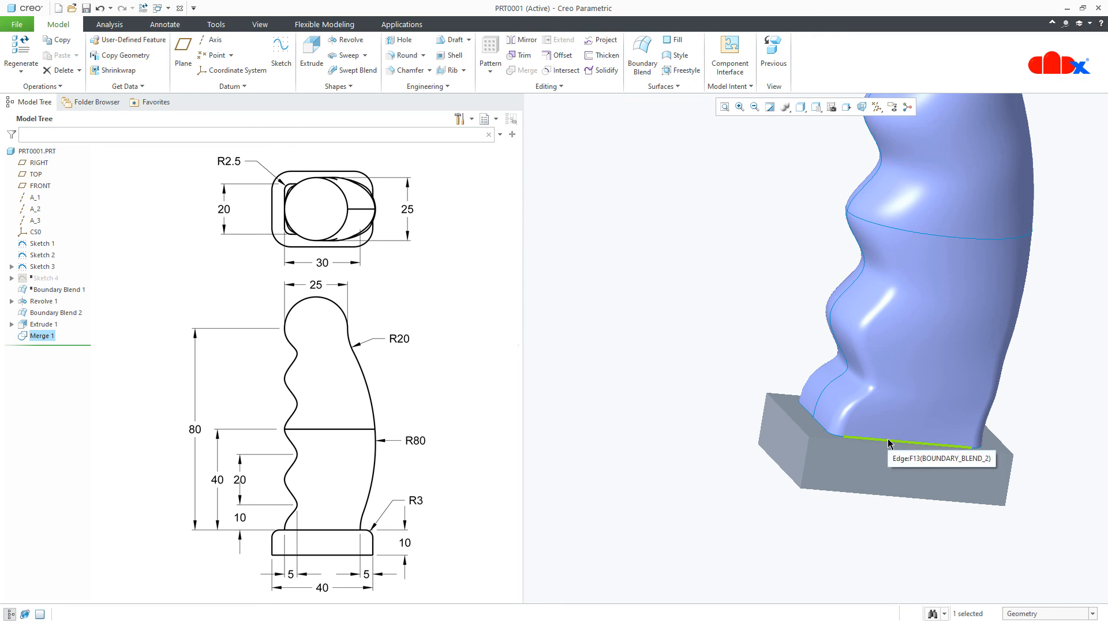
pyautogui.scroll(-3, 784, 507)
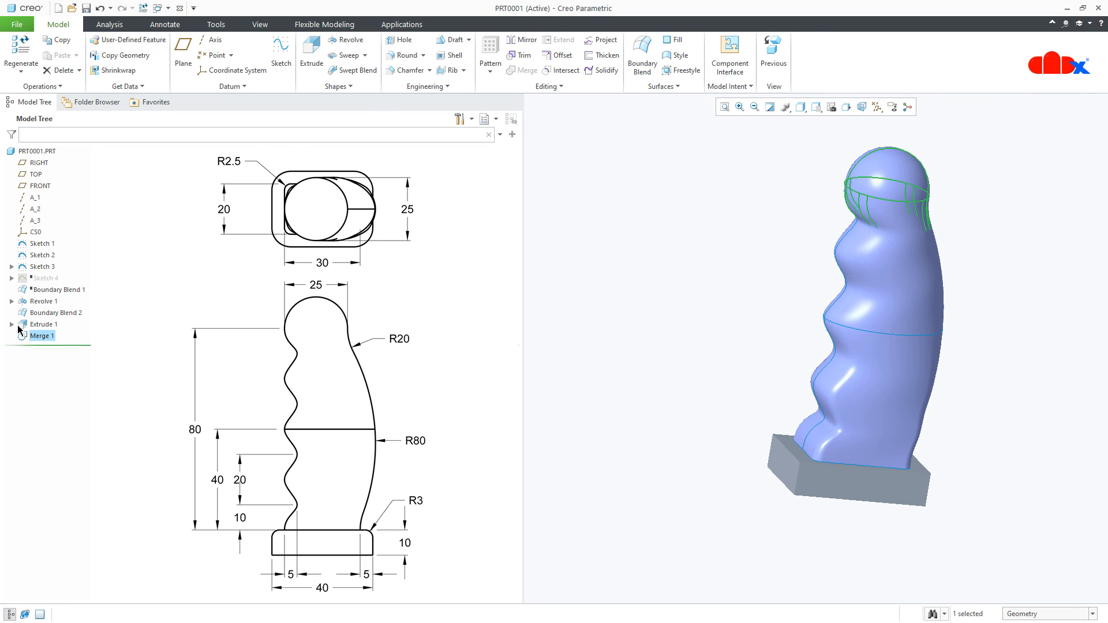
# - Reorder the merge ahead of the base extrusion, and roll the model back to just before that extrusion
pyautogui.moveTo(43, 340)
pyautogui.mouseDown()
pyautogui.moveTo(46, 319)
pyautogui.moveTo(74, 327)
pyautogui.mouseUp()
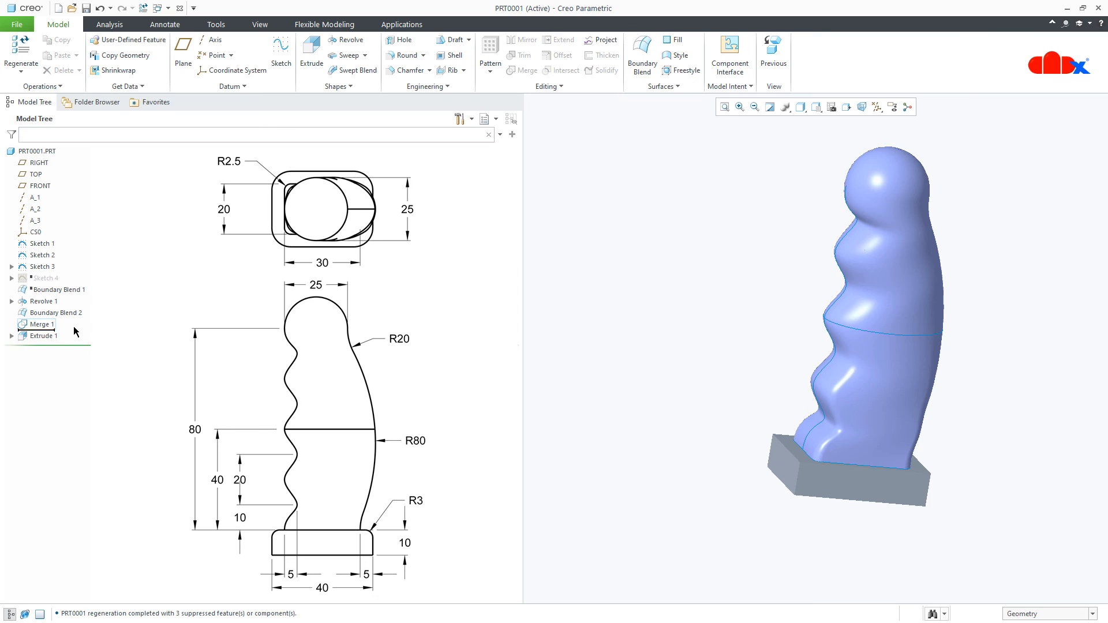
pyautogui.moveTo(961, 409); pyautogui.dragTo(862, 564, button='middle')
pyautogui.scroll(-3, 885, 522)
pyautogui.moveTo(871, 490)
pyautogui.mouseDown(button='middle')
pyautogui.moveTo(898, 492)
pyautogui.moveTo(896, 468)
pyautogui.moveTo(886, 477)
pyautogui.mouseUp(button='middle')
pyautogui.scroll(2, 865, 483)
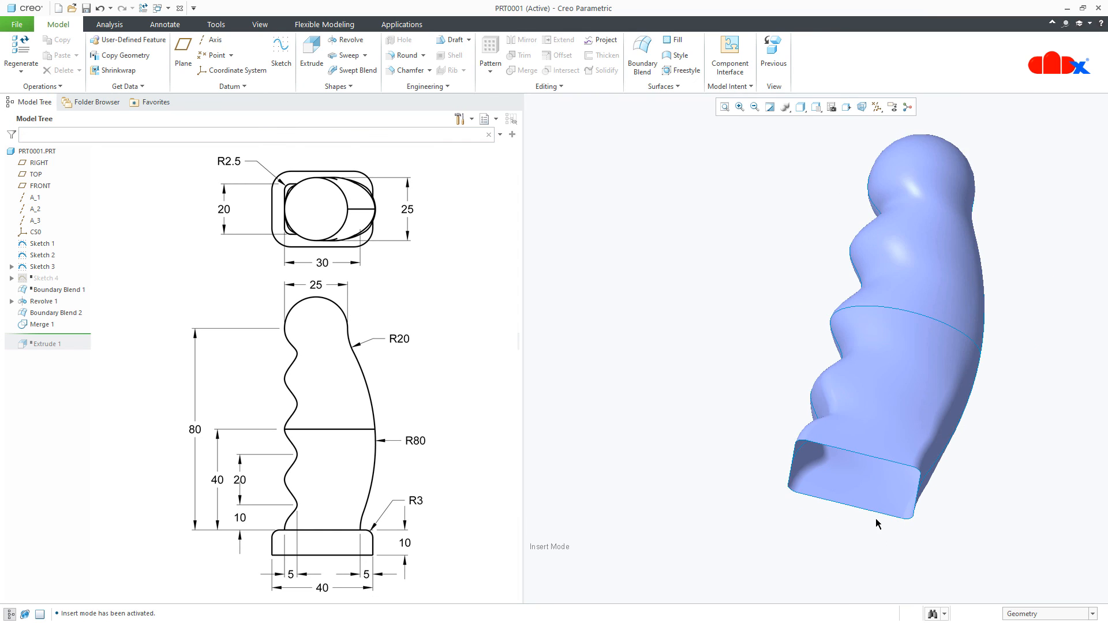
pyautogui.moveTo(877, 523)
pyautogui.mouseDown(button='middle')
pyautogui.moveTo(879, 511)
pyautogui.moveTo(908, 507)
pyautogui.moveTo(882, 503)
pyautogui.moveTo(886, 517)
pyautogui.mouseUp(button='middle')
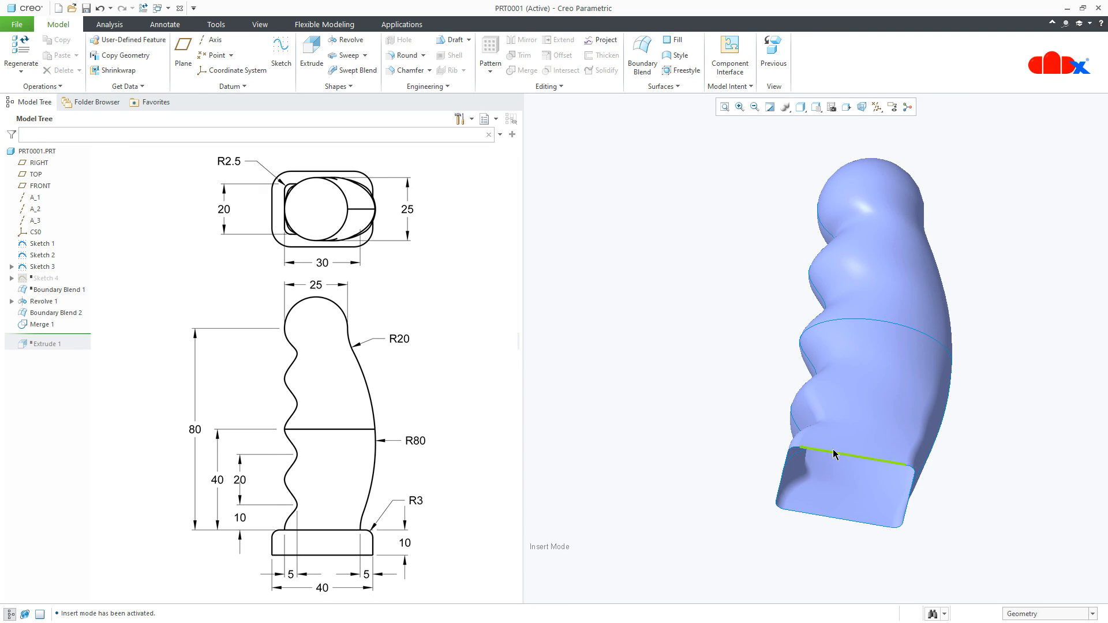
pyautogui.moveTo(777, 491)
pyautogui.mouseDown(button='middle')
pyautogui.moveTo(760, 507)
pyautogui.moveTo(738, 506)
pyautogui.mouseUp(button='middle')
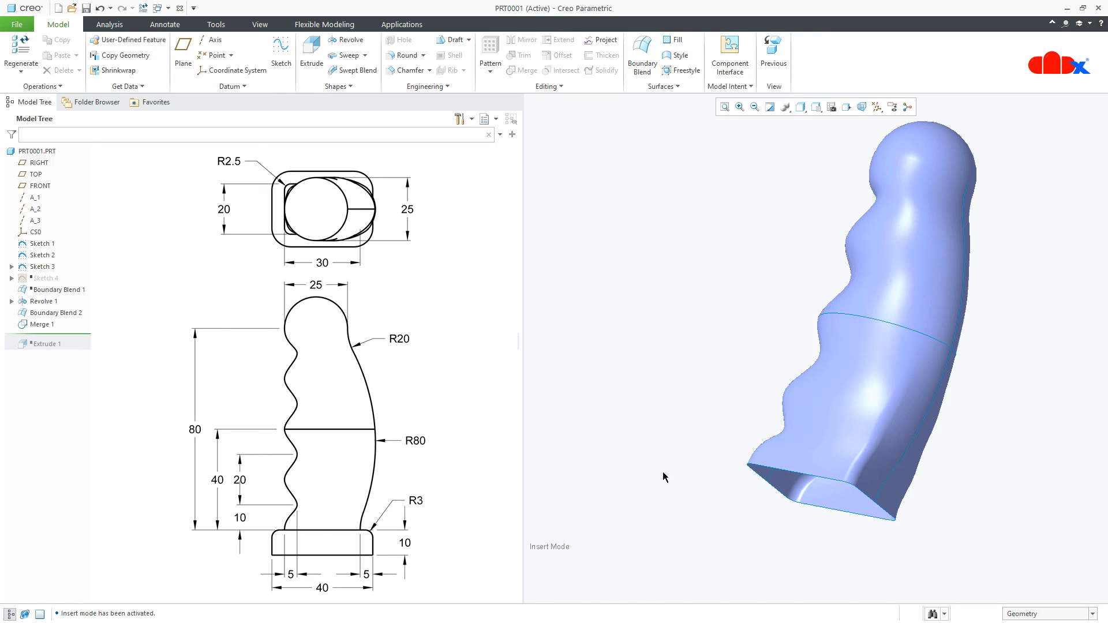
# - Close the handle's open bottom with a Fill surface made from Sketch 2
pyautogui.click(44, 257)
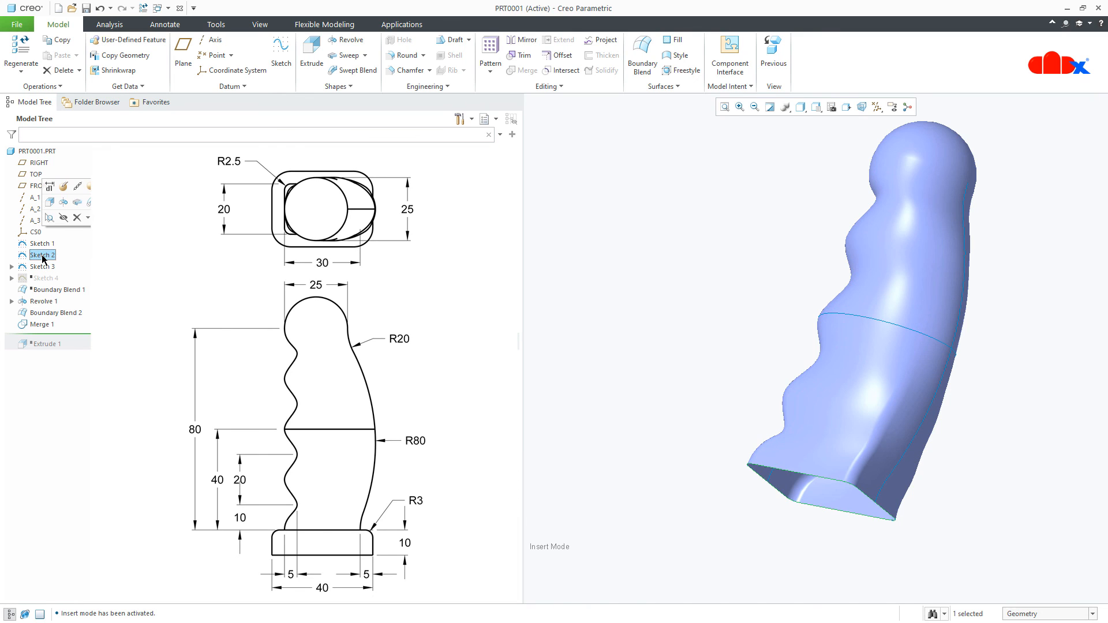
pyautogui.click(675, 42)
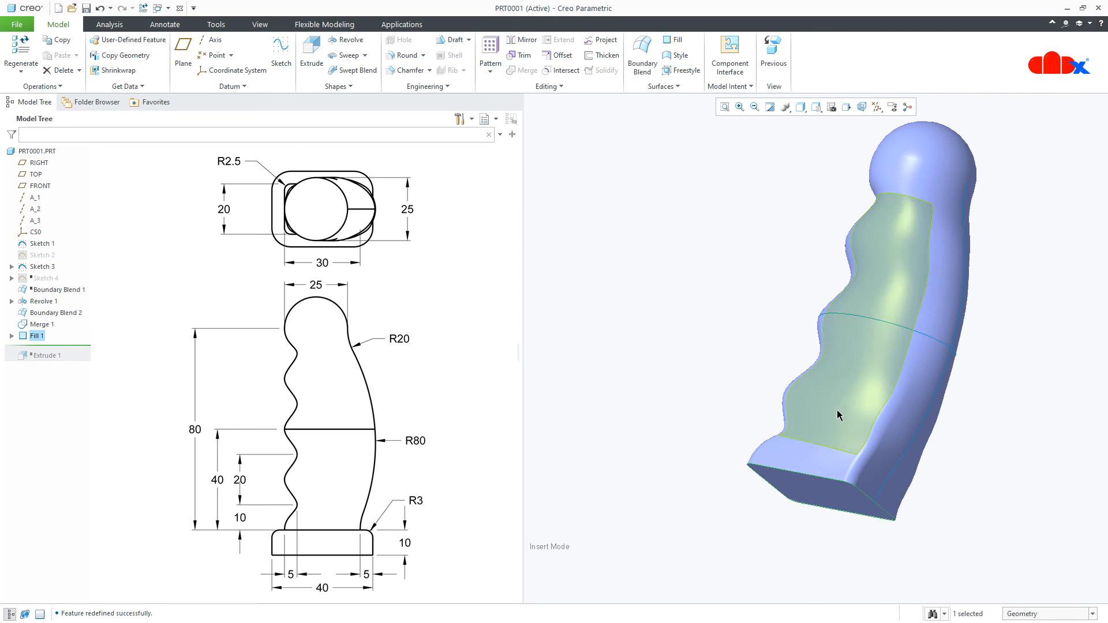
pyautogui.moveTo(837, 410)
pyautogui.mouseDown(button='middle')
pyautogui.moveTo(834, 381)
pyautogui.moveTo(810, 376)
pyautogui.moveTo(871, 428)
pyautogui.moveTo(901, 428)
pyautogui.moveTo(878, 436)
pyautogui.moveTo(901, 452)
pyautogui.moveTo(887, 488)
pyautogui.mouseUp(button='middle')
pyautogui.click(652, 534)
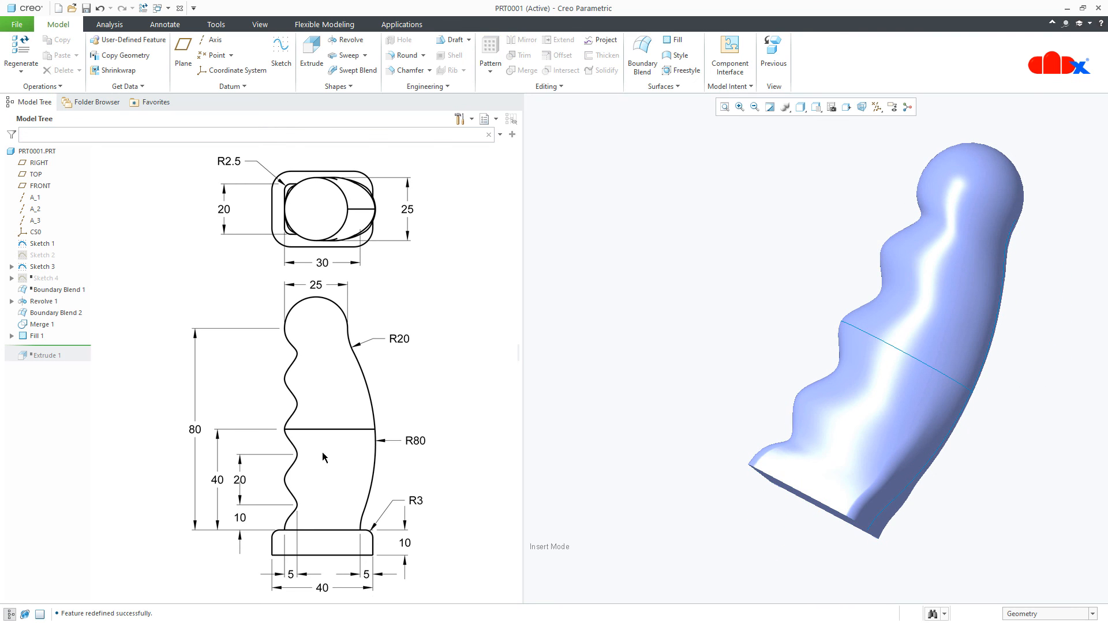
# - Merge the handle quilt with the bottom fill surface into one closed quilt
pyautogui.click(37, 325)
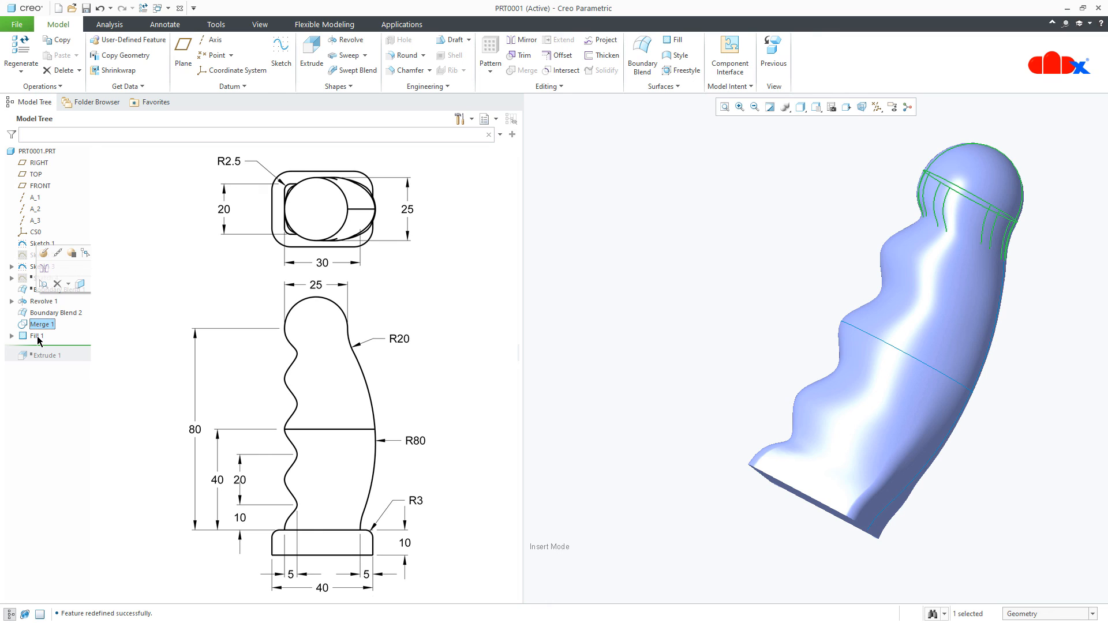
pyautogui.keyDown('ctrl'); pyautogui.click(37, 337); pyautogui.keyUp('ctrl')
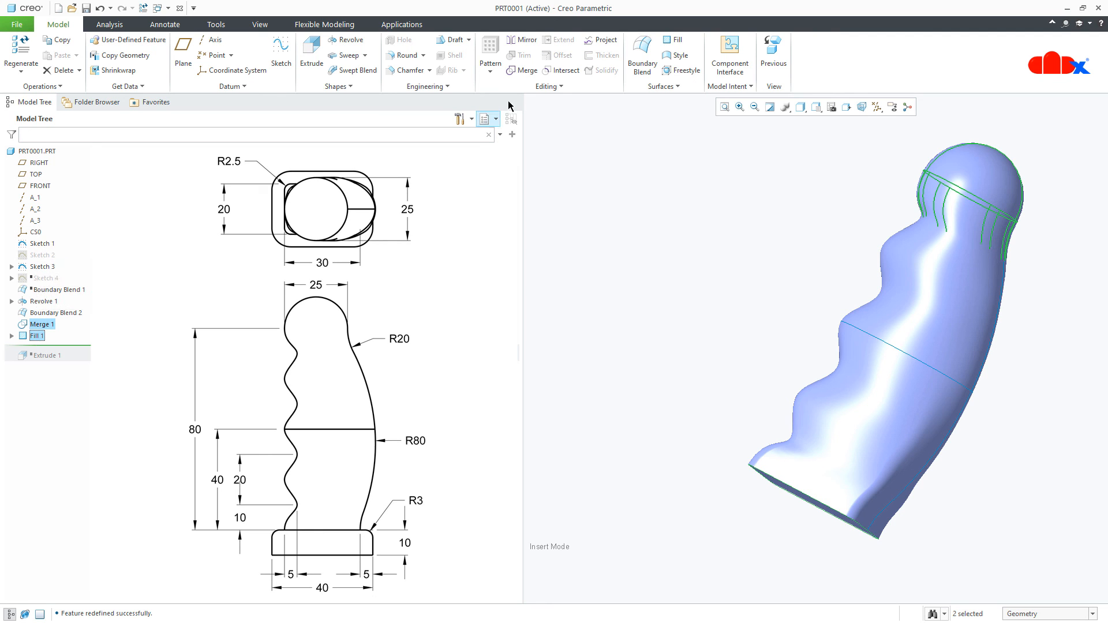
pyautogui.click(522, 70)
pyautogui.moveTo(646, 374)
pyautogui.mouseDown(button='middle')
pyautogui.moveTo(631, 421)
pyautogui.moveTo(631, 390)
pyautogui.mouseUp(button='middle')
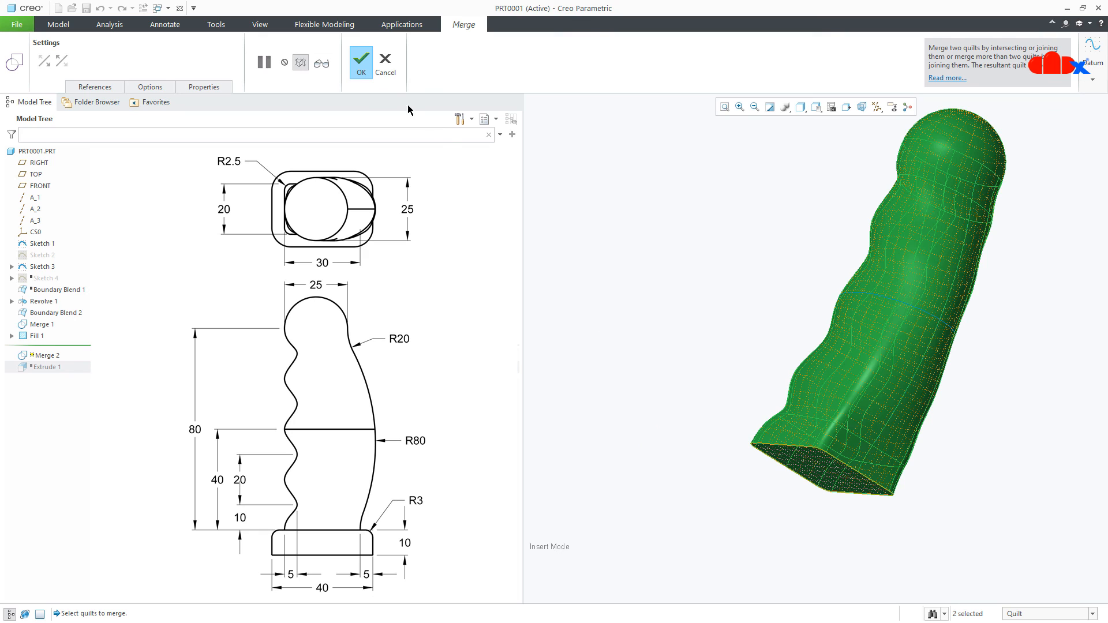
pyautogui.click(362, 74)
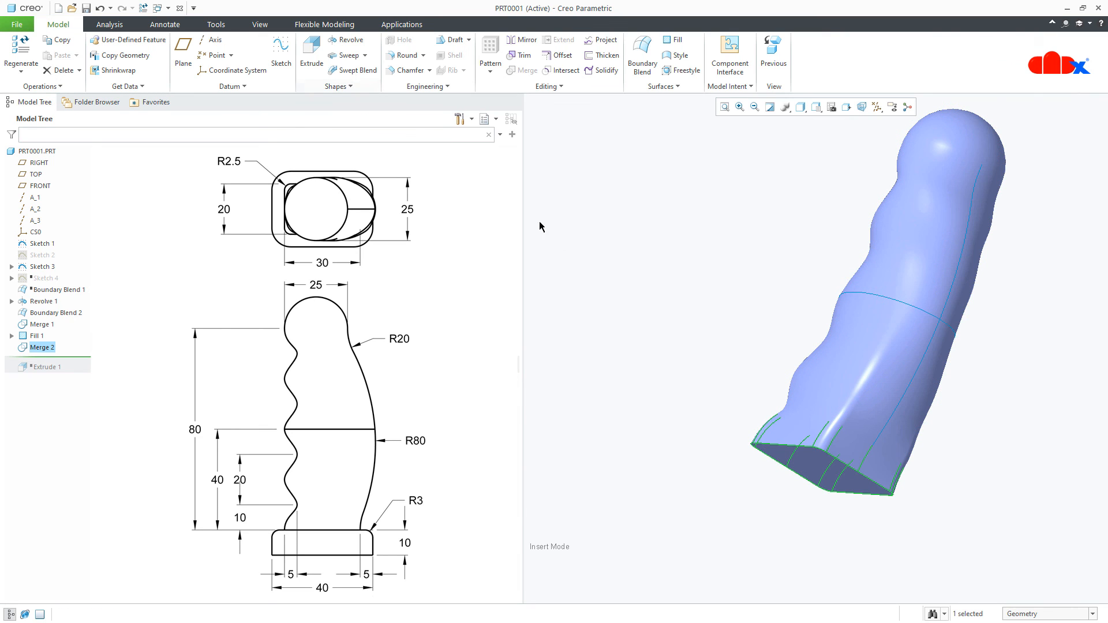
# - Solidify the closed handle quilt by filling it with solid material
pyautogui.click(646, 359)
pyautogui.click(43, 348)
pyautogui.moveTo(685, 430); pyautogui.dragTo(703, 416, button='middle')
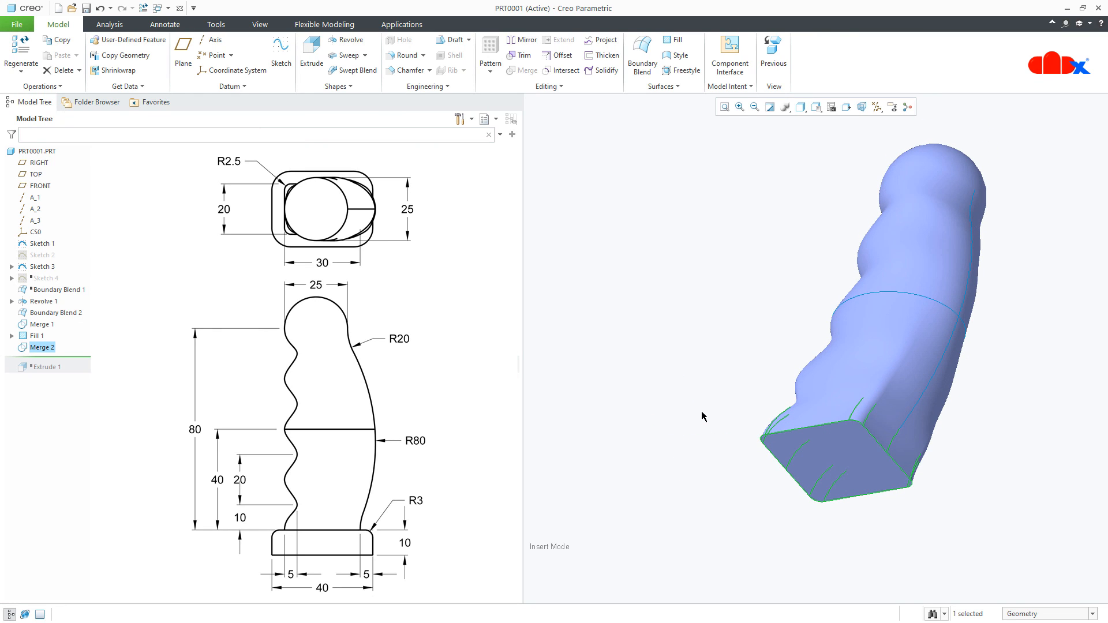
pyautogui.click(605, 70)
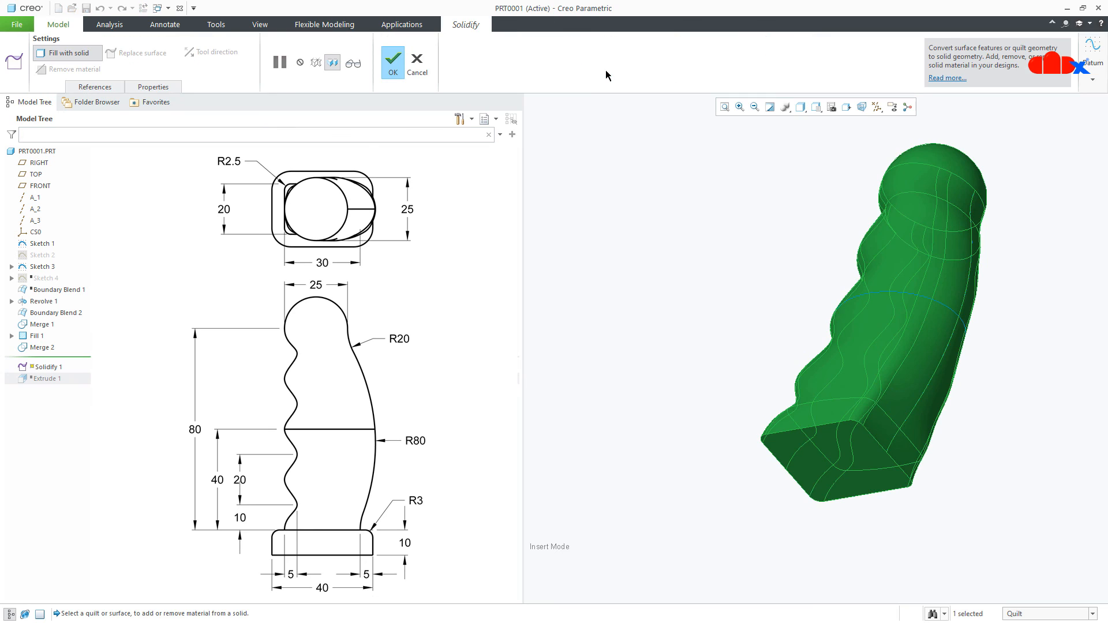
pyautogui.click(353, 64)
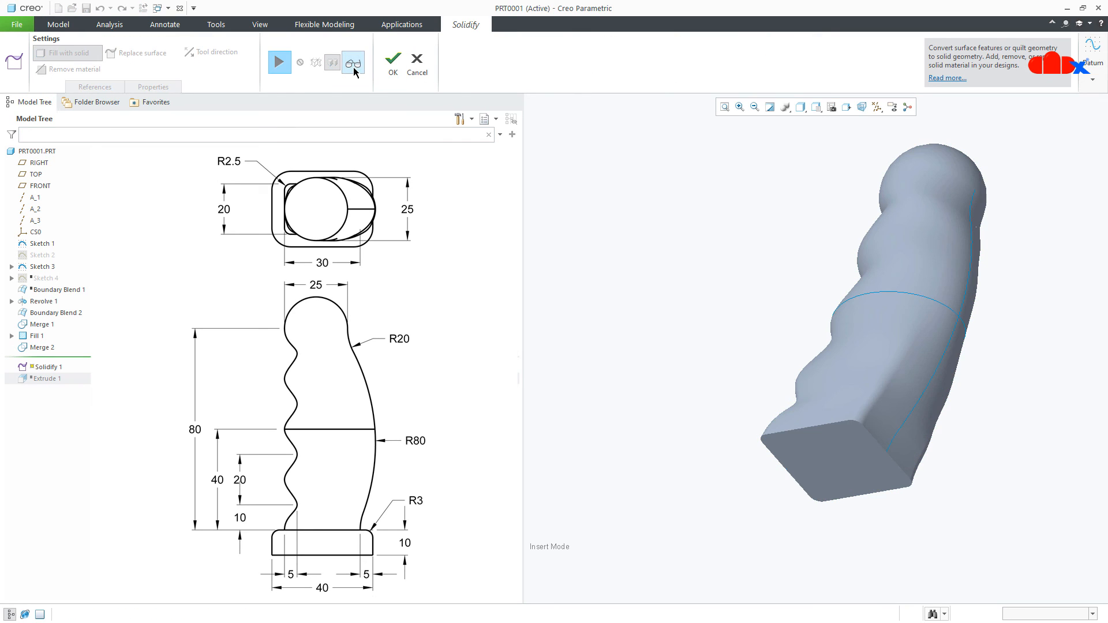
pyautogui.moveTo(789, 341)
pyautogui.mouseDown(button='middle')
pyautogui.moveTo(835, 362)
pyautogui.moveTo(800, 332)
pyautogui.moveTo(775, 381)
pyautogui.moveTo(753, 372)
pyautogui.mouseUp(button='middle')
pyautogui.click(391, 63)
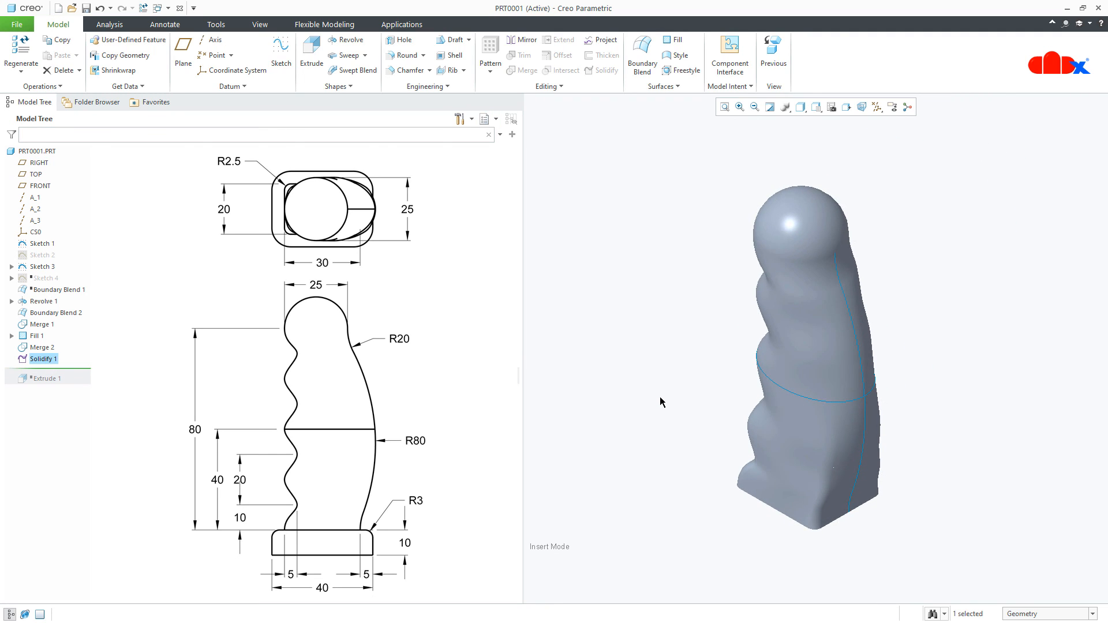
# - Delete the Fill 1, Merge 2 and Solidify 1 features, and roll the model forward to include the base extrusion
pyautogui.keyDown('ctrl'); pyautogui.click(42, 347); pyautogui.keyUp('ctrl')
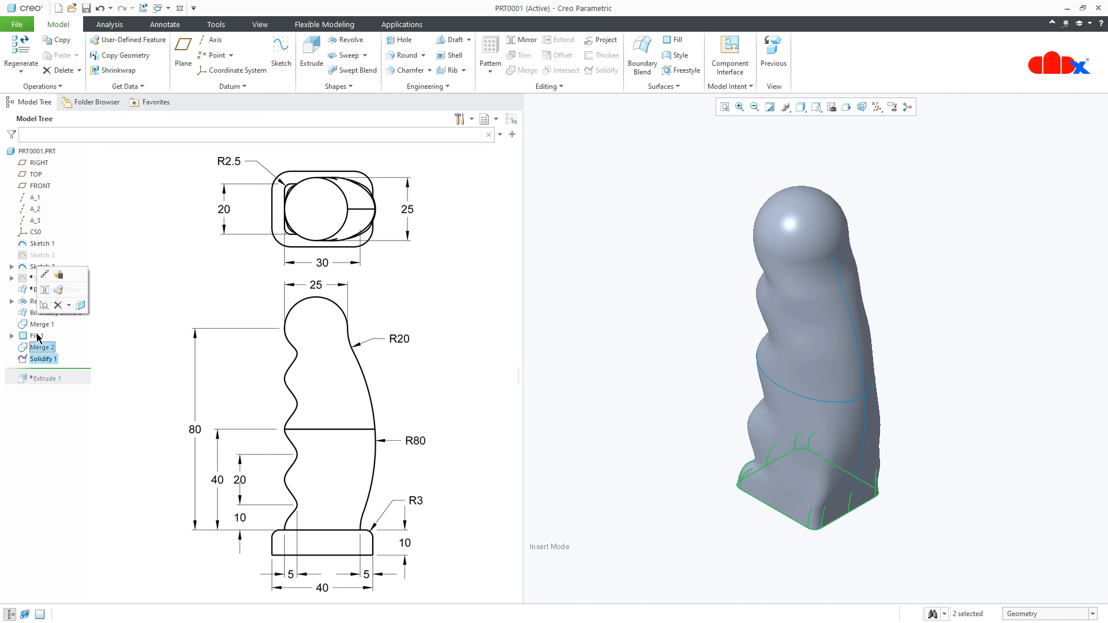
pyautogui.keyDown('ctrl'); pyautogui.click(36, 336); pyautogui.keyUp('ctrl')
pyautogui.click(71, 296)
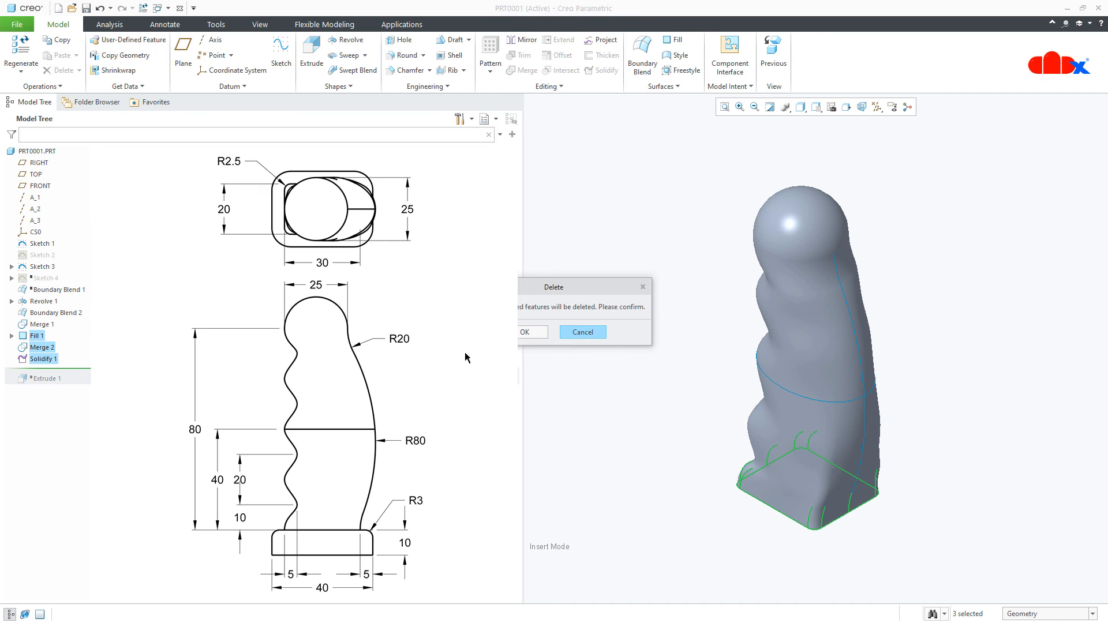
pyautogui.click(577, 332)
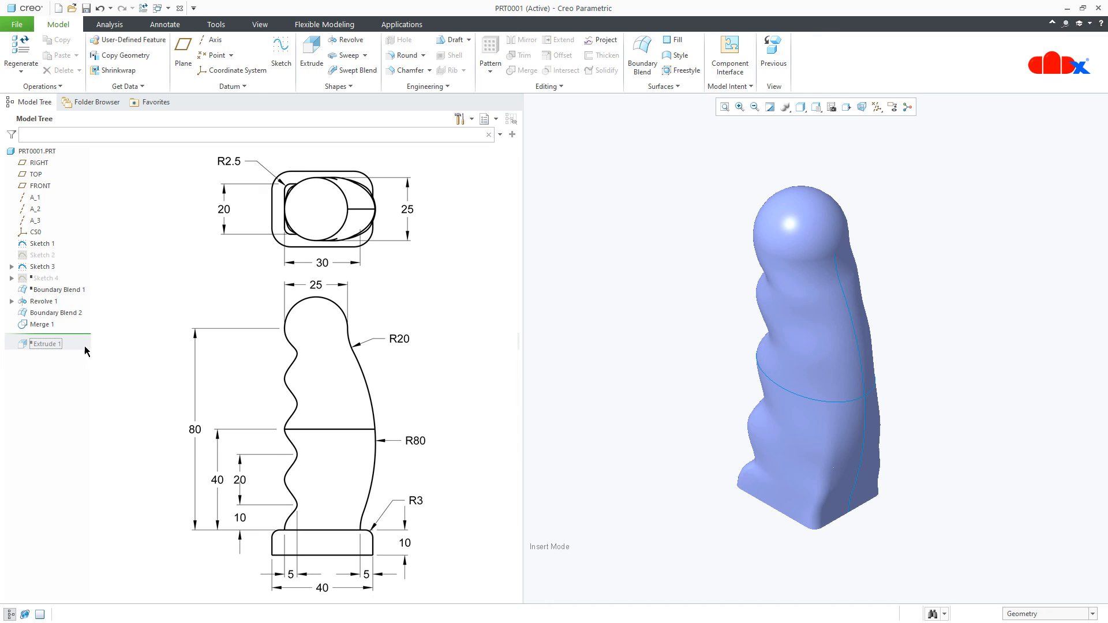
pyautogui.moveTo(78, 333); pyautogui.dragTo(78, 349)
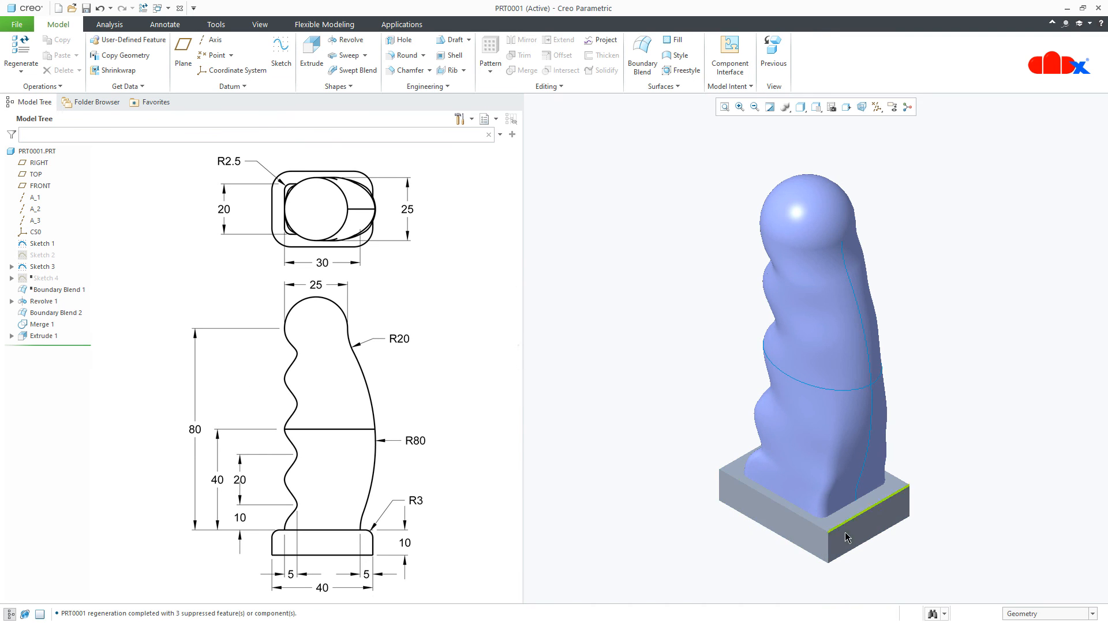
# - Set up a Solidify of the Merge 1 quilt against the base block with the Fill with solid option, and preview it
pyautogui.moveTo(847, 537); pyautogui.dragTo(830, 510, button='middle')
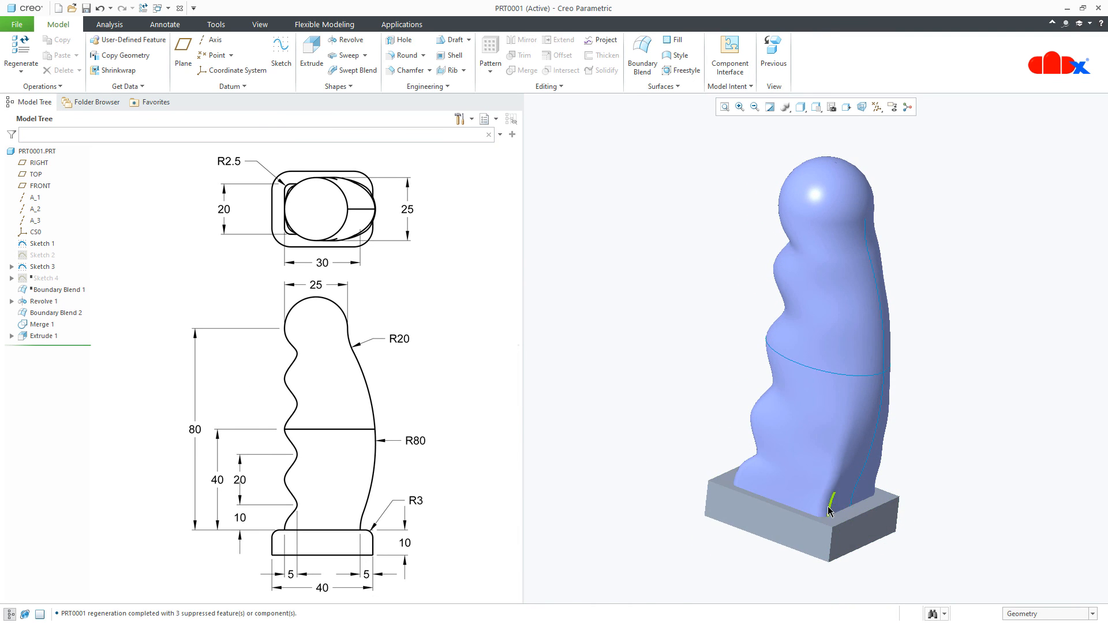
pyautogui.moveTo(913, 527); pyautogui.dragTo(913, 545, button='middle')
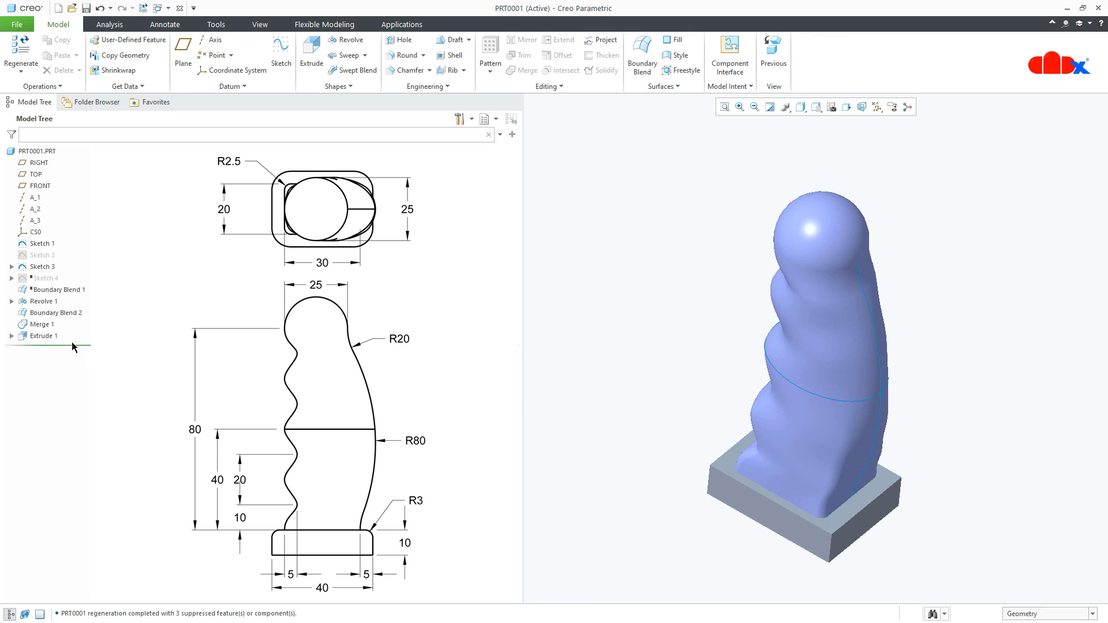
pyautogui.click(46, 326)
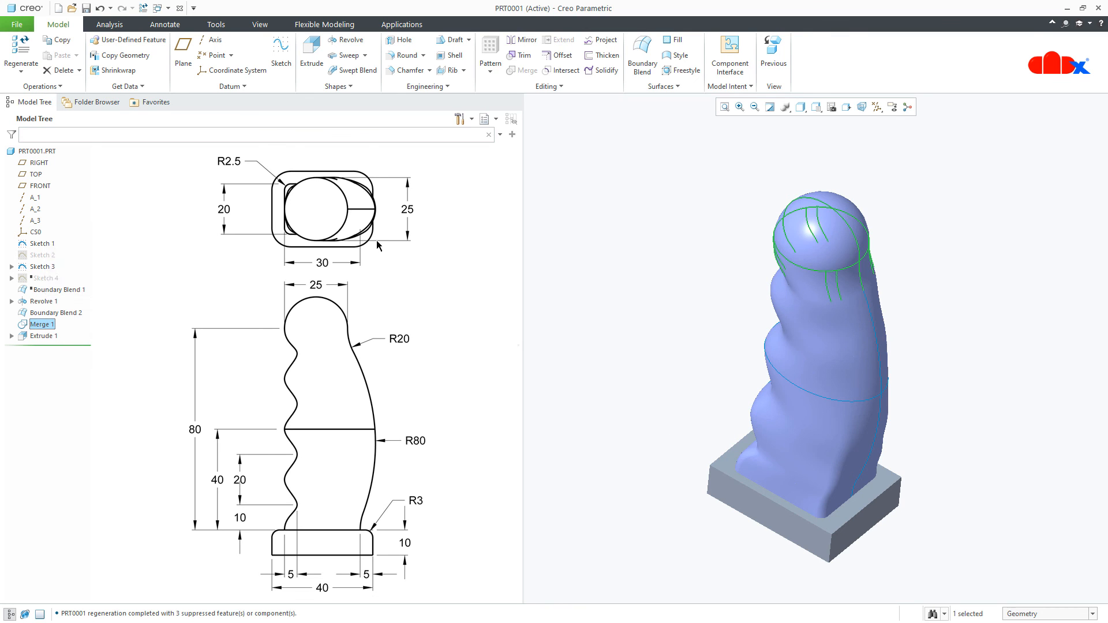
pyautogui.click(602, 70)
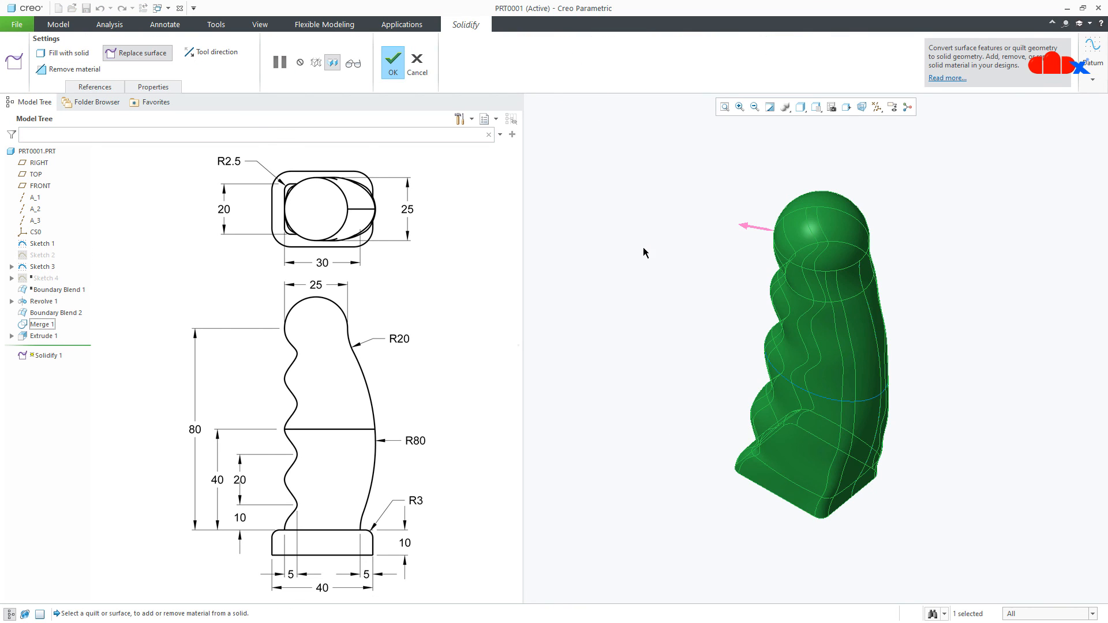
pyautogui.moveTo(643, 247)
pyautogui.mouseDown(button='middle')
pyautogui.moveTo(685, 308)
pyautogui.moveTo(705, 293)
pyautogui.mouseUp(button='middle')
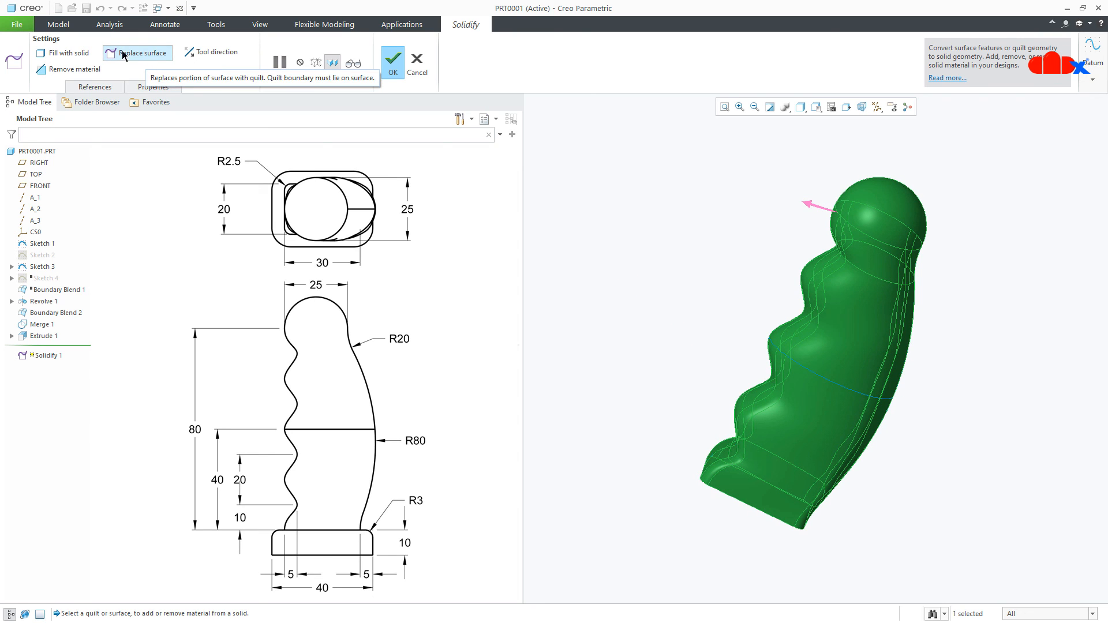
pyautogui.click(65, 55)
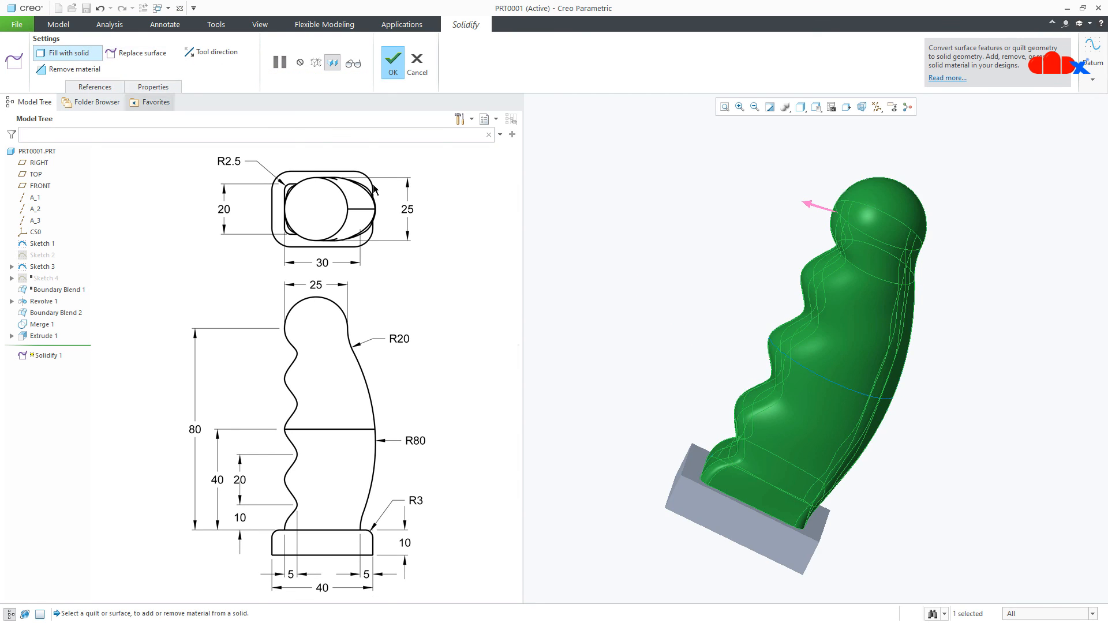
pyautogui.click(352, 65)
pyautogui.moveTo(680, 389); pyautogui.dragTo(632, 352, button='middle')
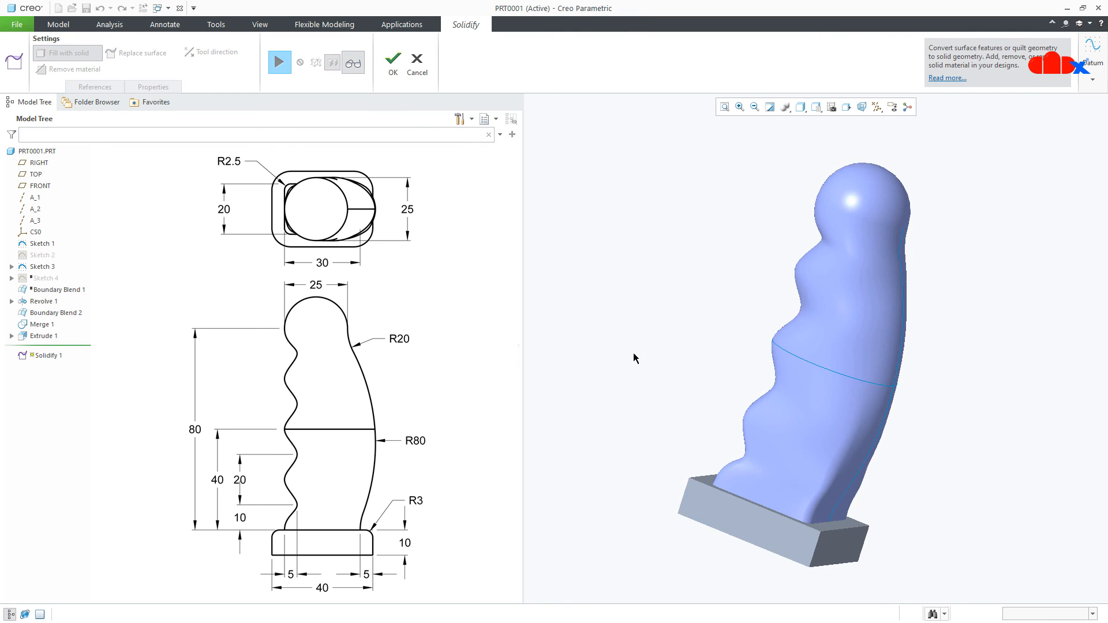
# - Flip the Solidify material direction toward the inside of the handle, preview the result and complete the feature
pyautogui.click(281, 61)
pyautogui.click(781, 189)
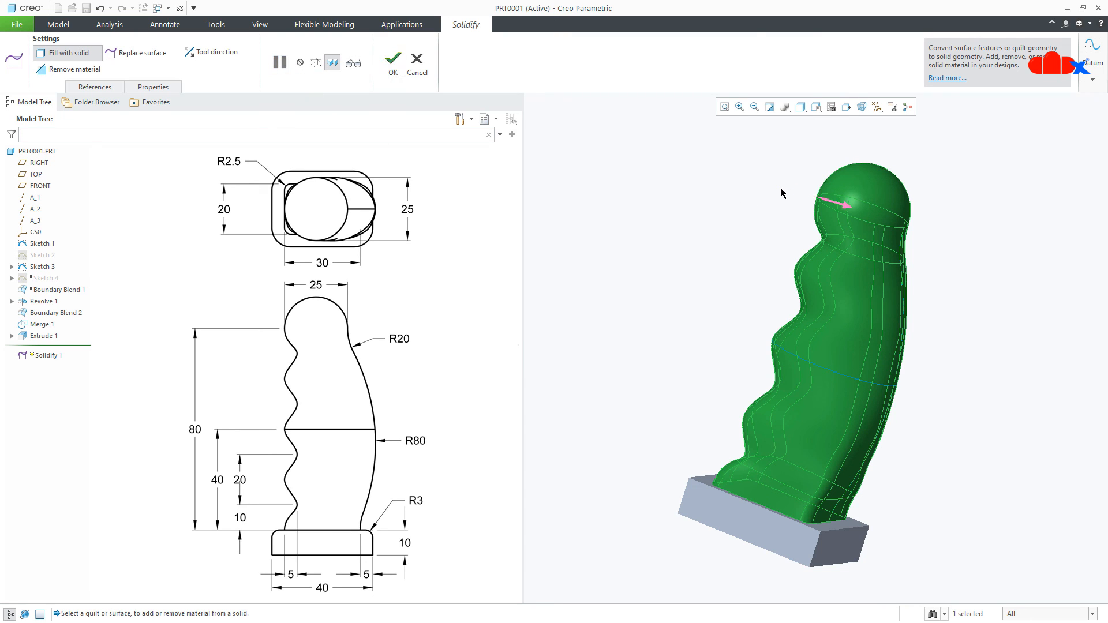
pyautogui.click(357, 64)
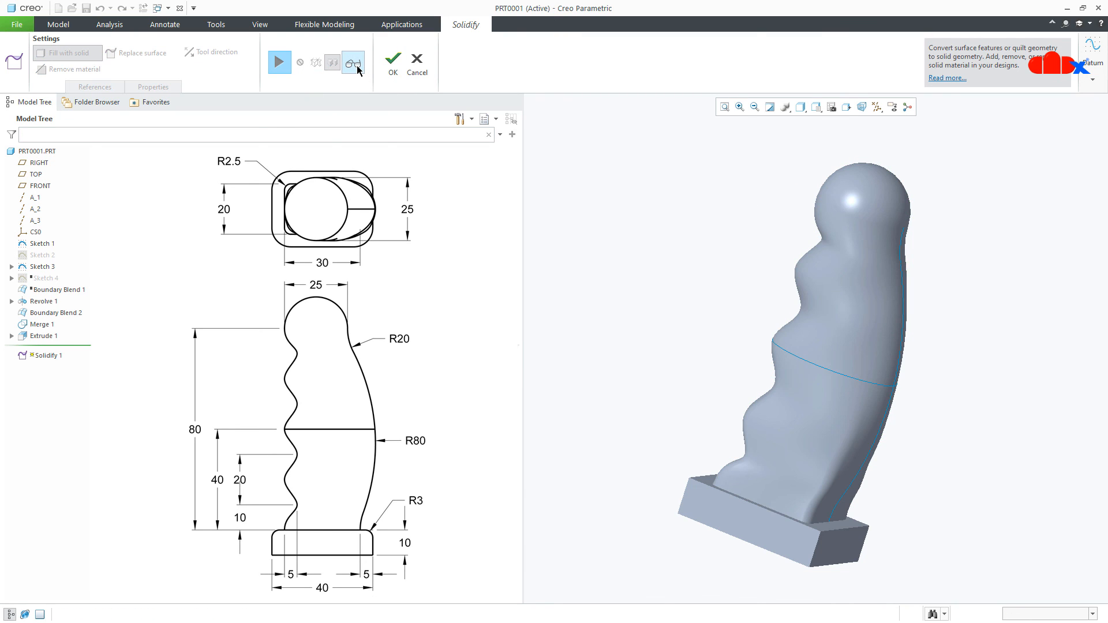
pyautogui.moveTo(773, 297); pyautogui.dragTo(834, 346, button='middle')
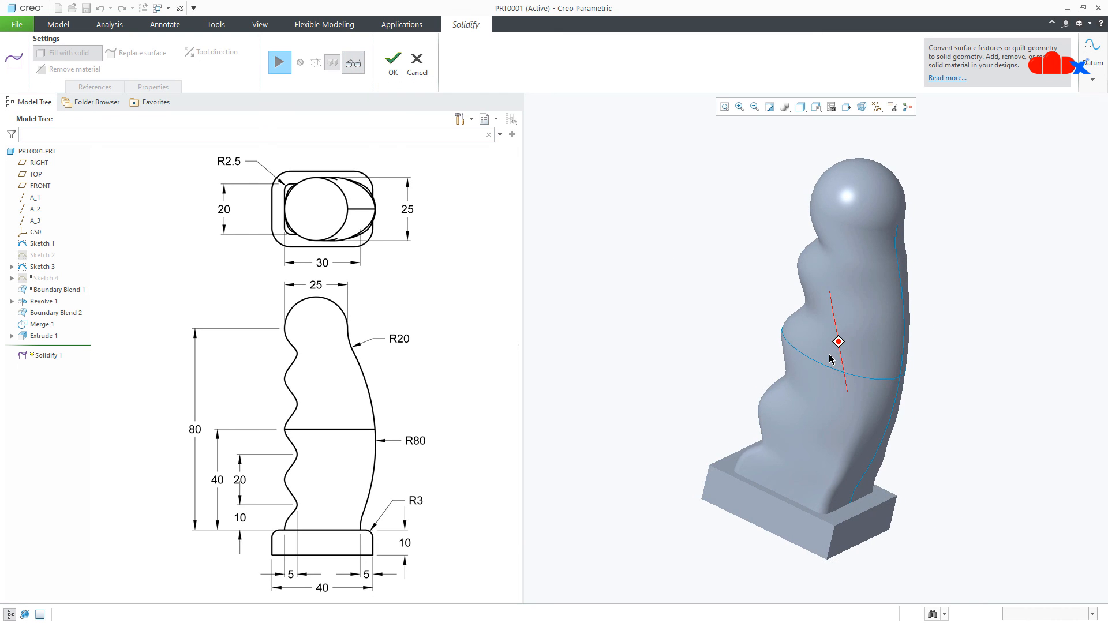
pyautogui.click(393, 60)
# - Round the four vertical corner edges of the base block with a radius of 7.5
pyautogui.moveTo(709, 377); pyautogui.dragTo(776, 508, button='middle')
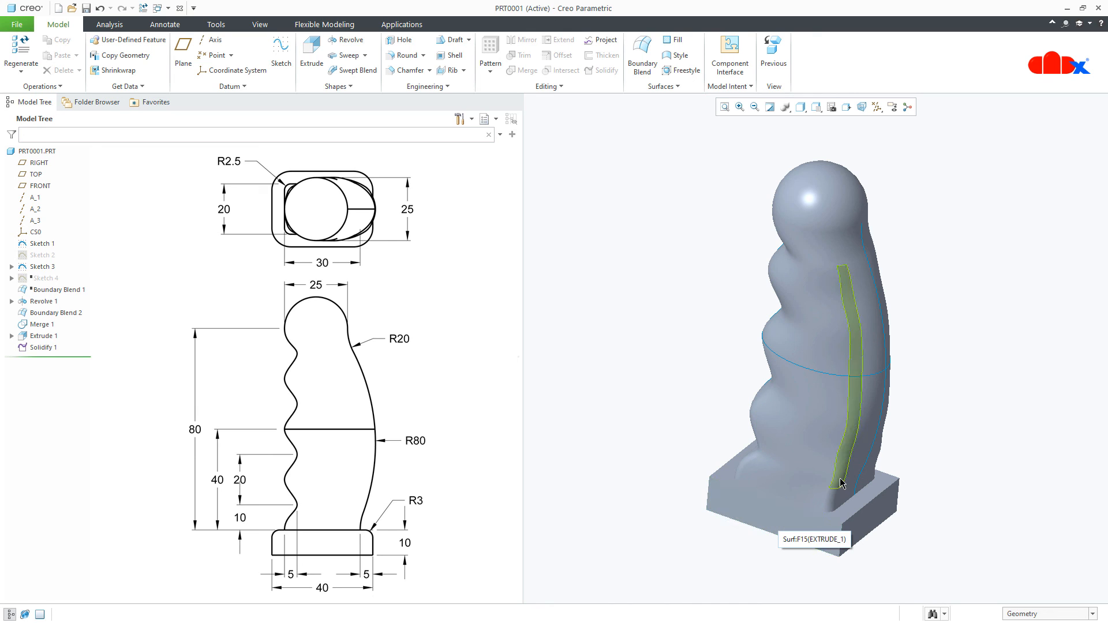
pyautogui.moveTo(844, 485)
pyautogui.mouseDown(button='middle')
pyautogui.moveTo(850, 458)
pyautogui.moveTo(891, 478)
pyautogui.mouseUp(button='middle')
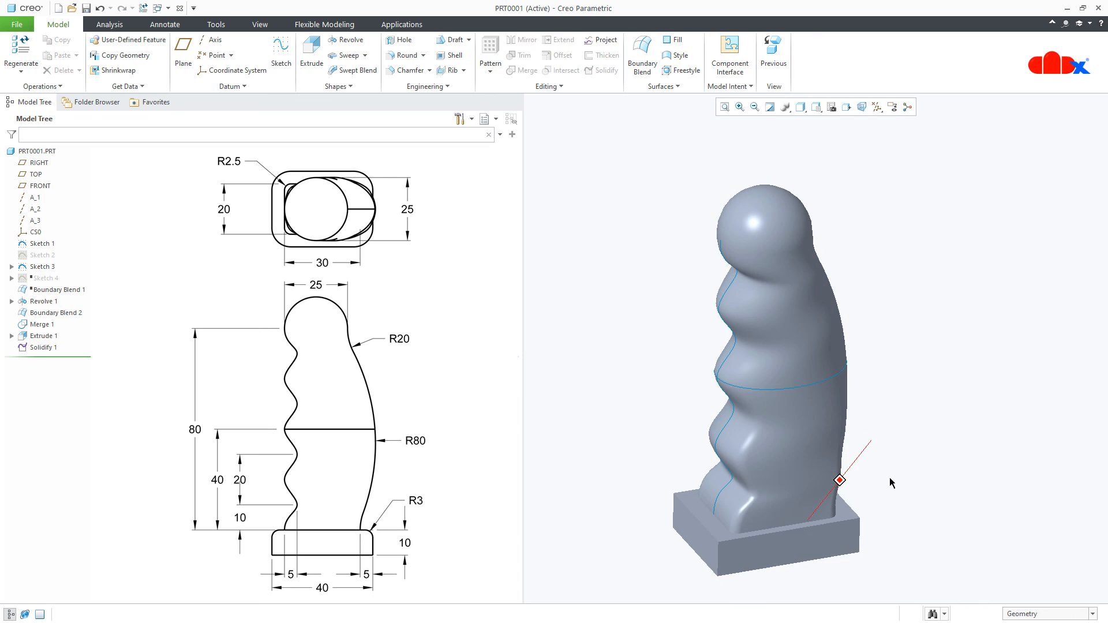
pyautogui.click(404, 55)
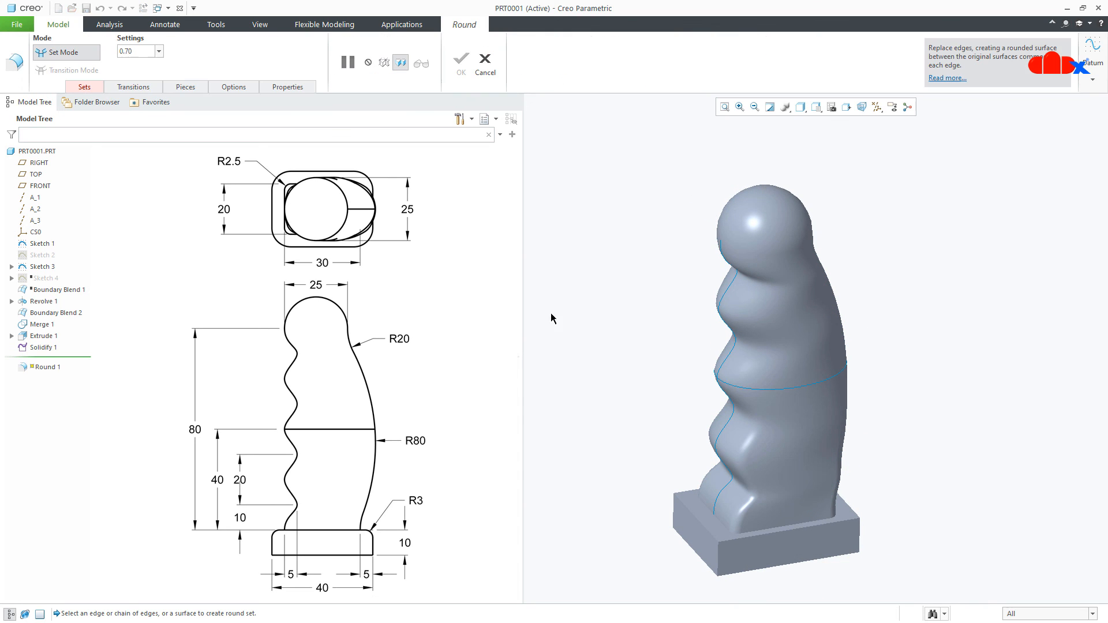
pyautogui.click(719, 566)
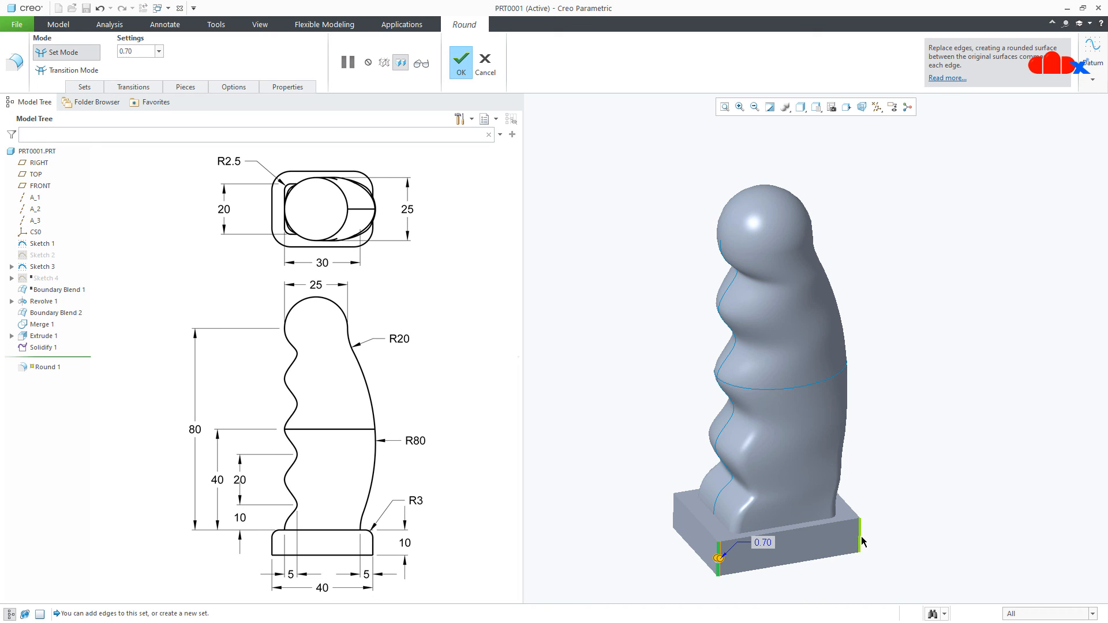
pyautogui.keyDown('ctrl'); pyautogui.click(859, 537); pyautogui.keyUp('ctrl')
pyautogui.keyDown('ctrl'); pyautogui.click(676, 515); pyautogui.keyUp('ctrl')
pyautogui.moveTo(677, 517); pyautogui.dragTo(614, 388, button='middle')
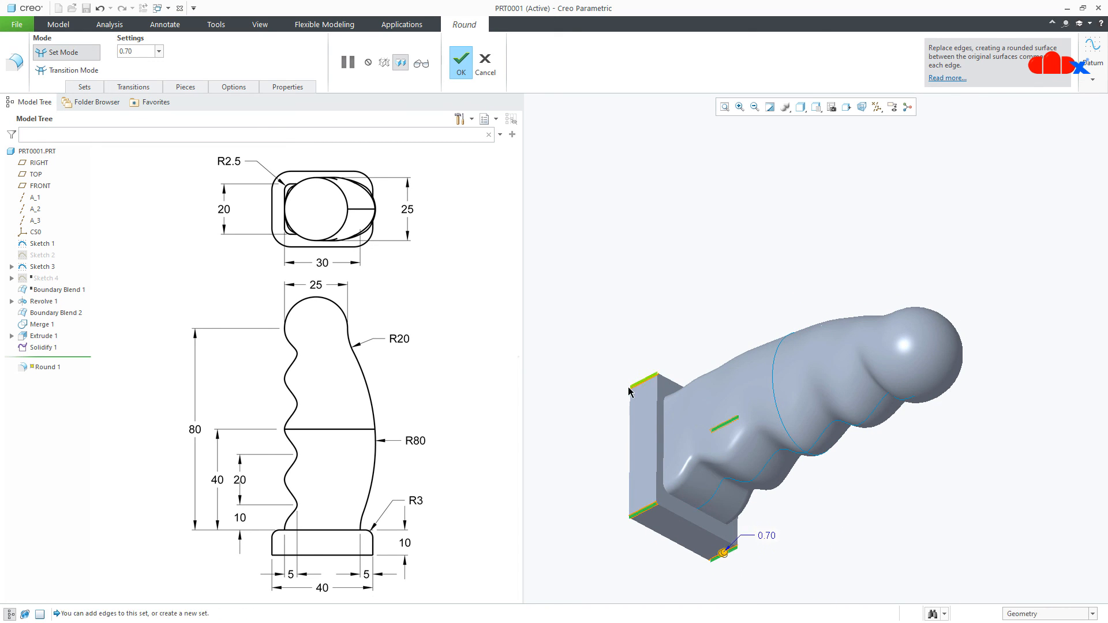
pyautogui.doubleClick(776, 538)
pyautogui.write('7.5')
pyautogui.press('Return')
pyautogui.middleClick(774, 539)
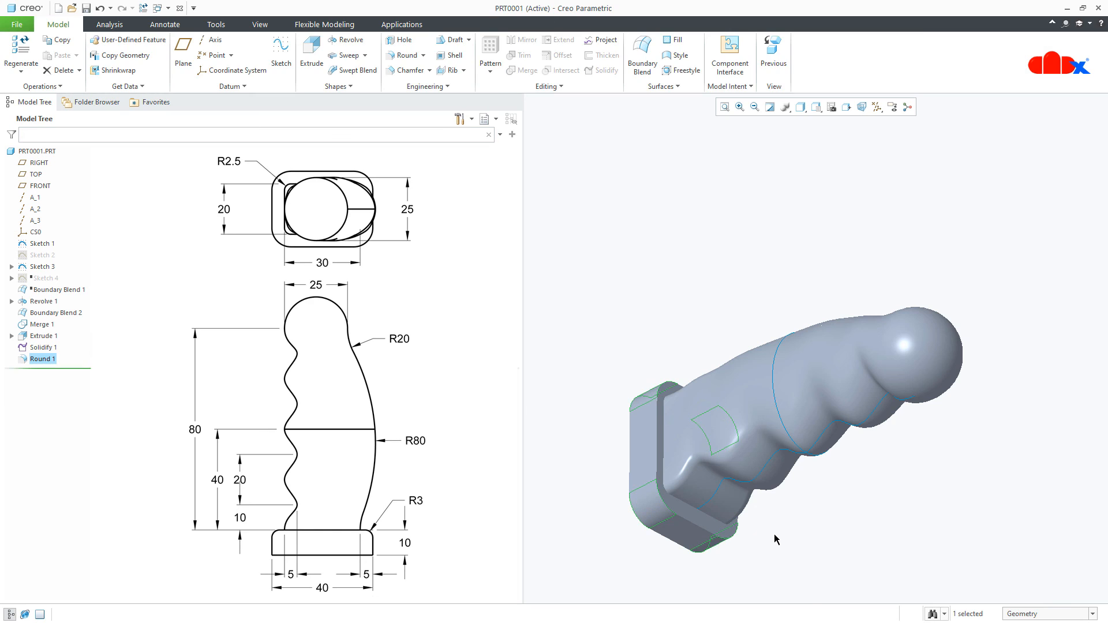
# - Round the upper perimeter edge of the base block with a radius of 3, and restore the default view
pyautogui.click(398, 55)
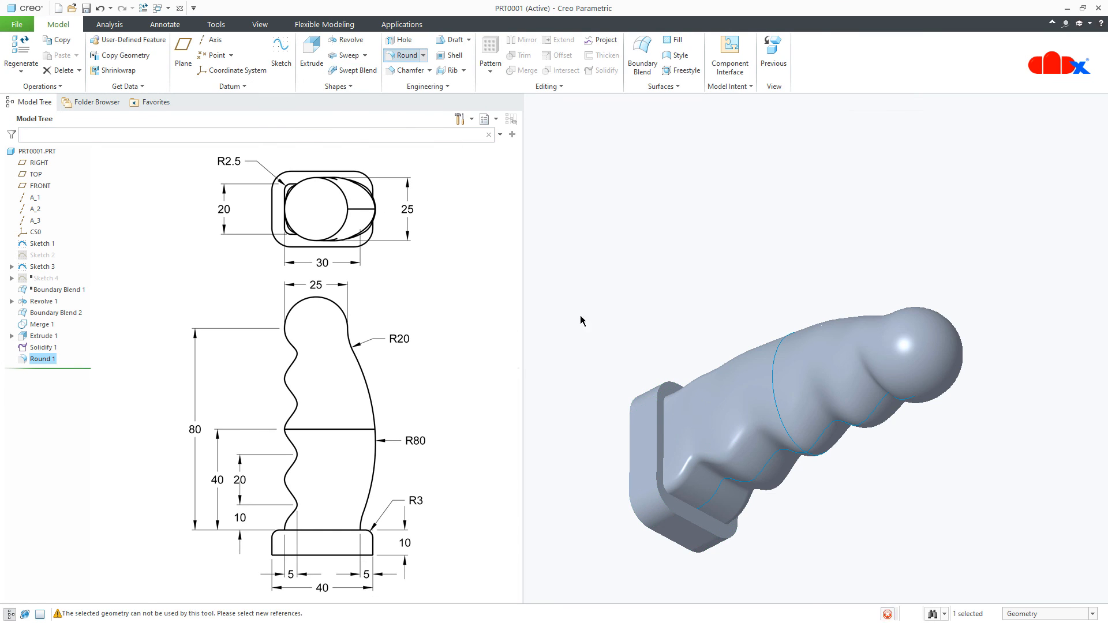
pyautogui.click(658, 448)
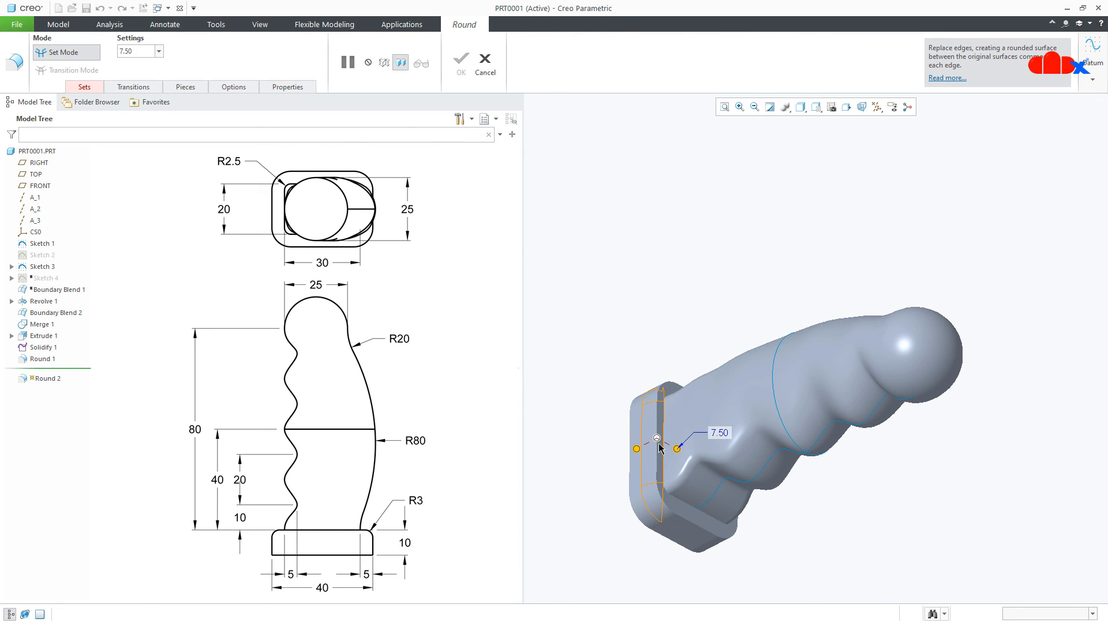
pyautogui.doubleClick(718, 433)
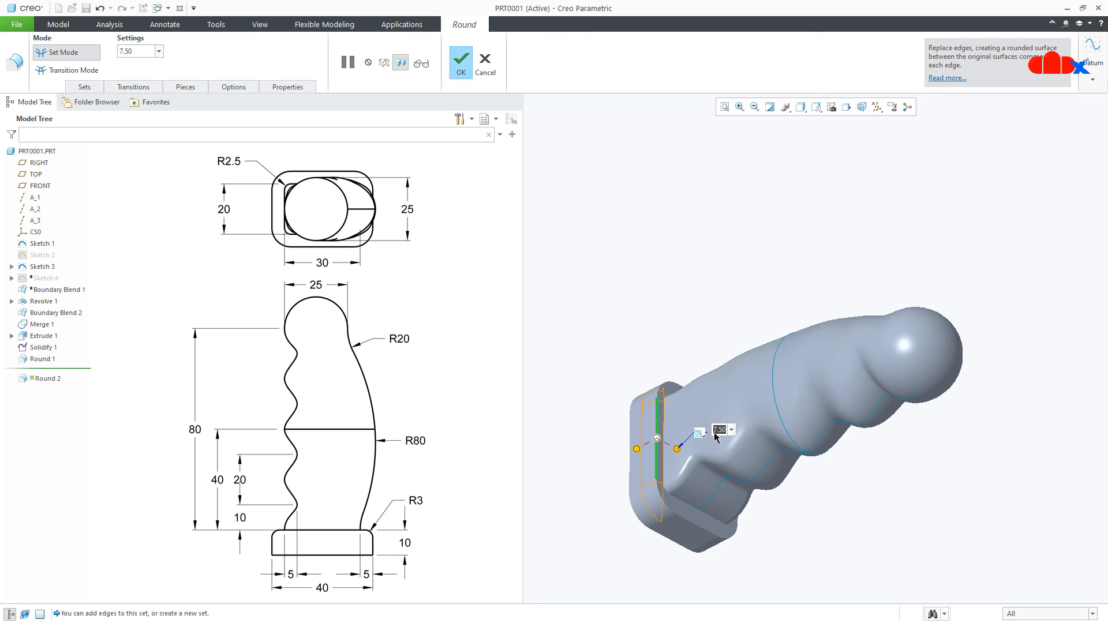
pyautogui.write('3')
pyautogui.press('Return')
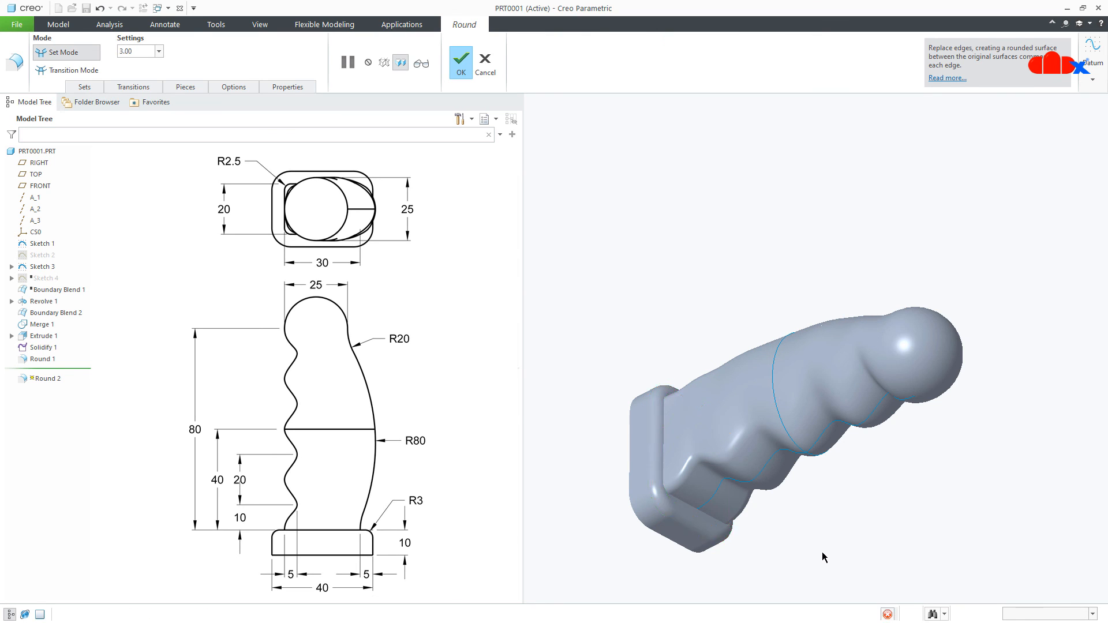
pyautogui.middleClick(823, 558)
pyautogui.hotkey('ctrl', 'd')
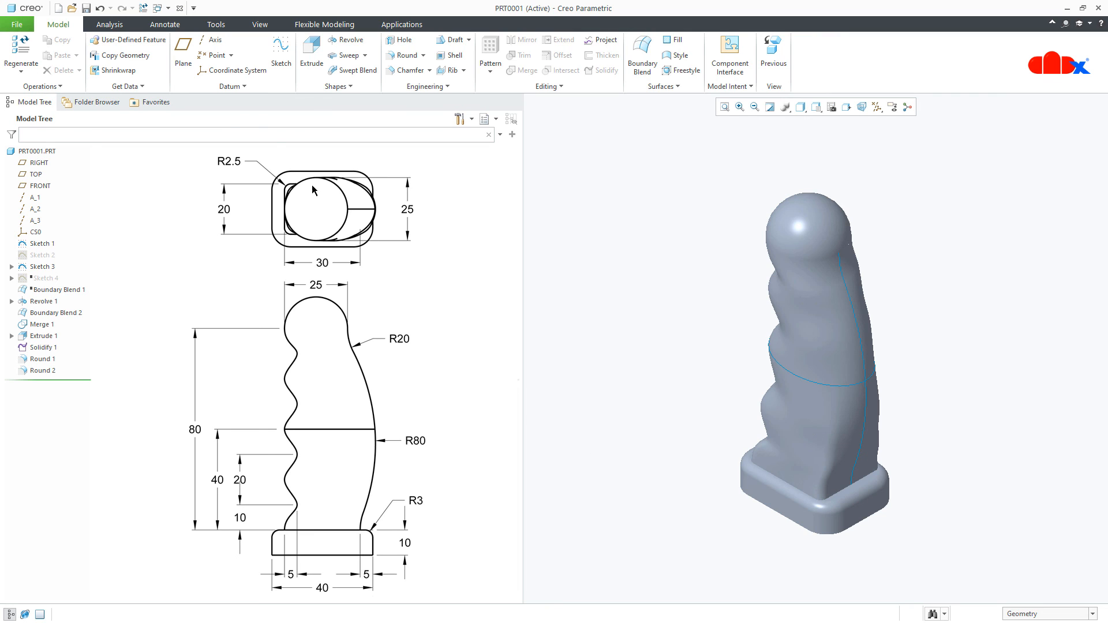
# - Look at the CRANE-HOOK.PRT model in its own window and return to PRT0001.PRT
pyautogui.click(167, 8)
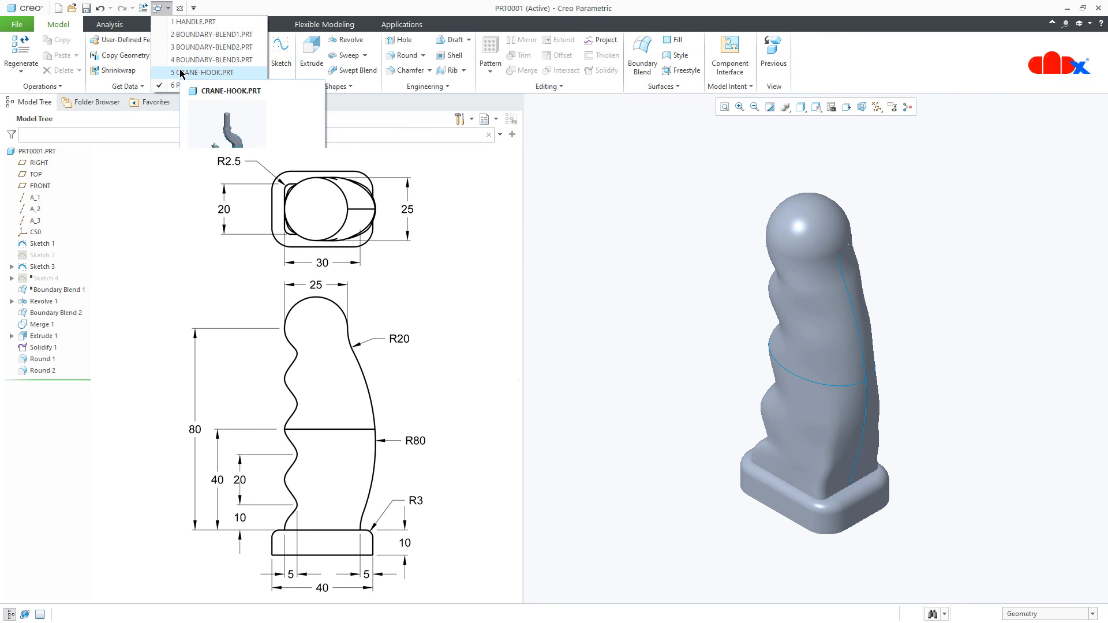
pyautogui.click(181, 73)
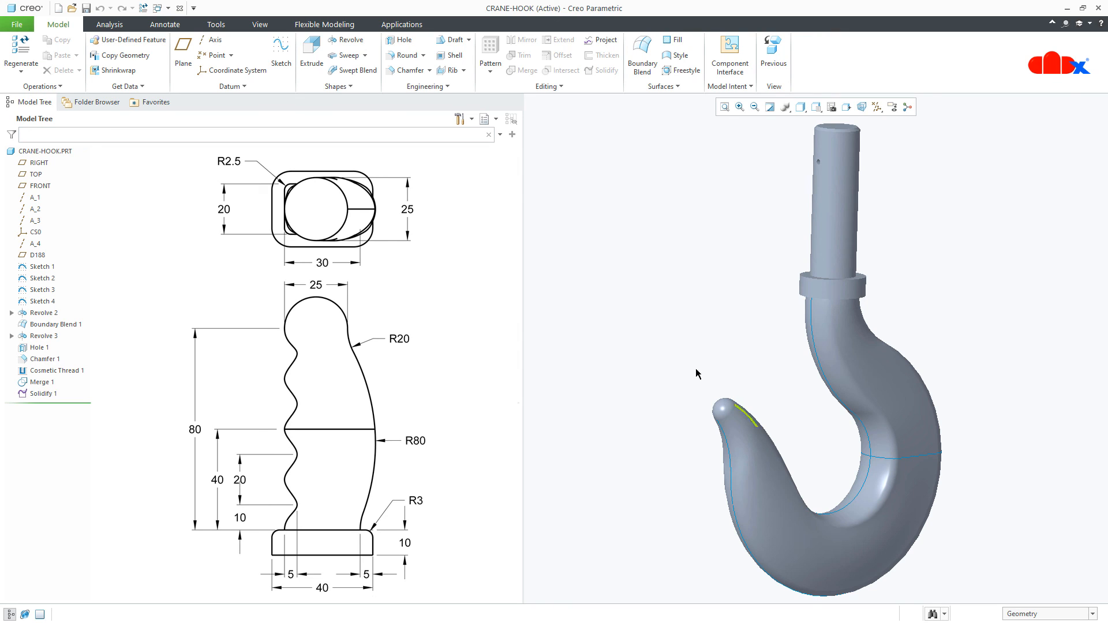
pyautogui.click(167, 8)
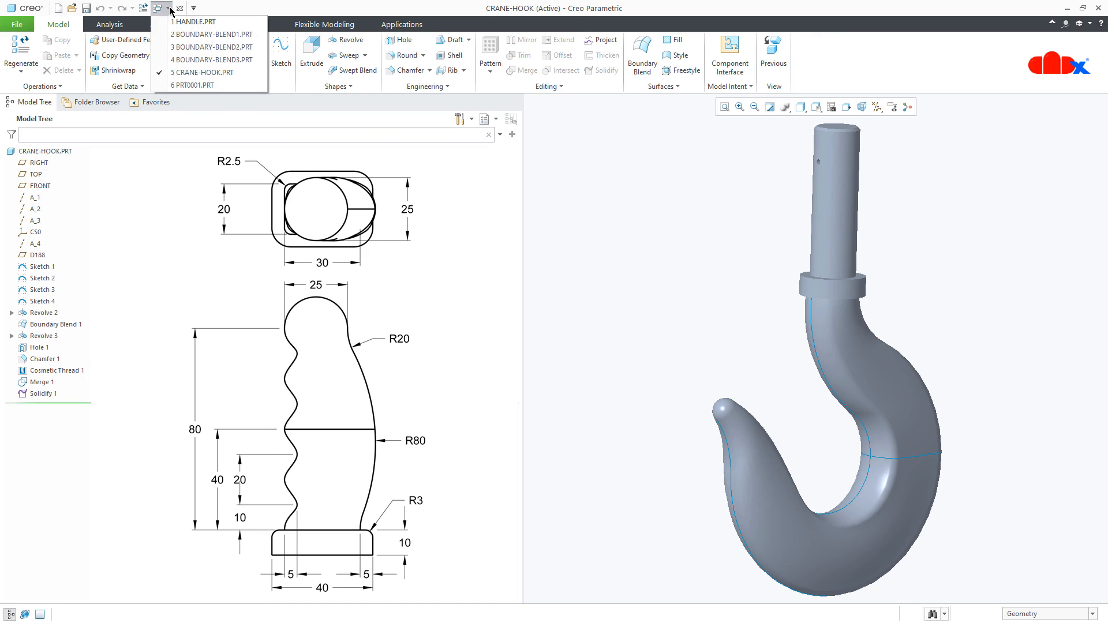
pyautogui.click(188, 85)
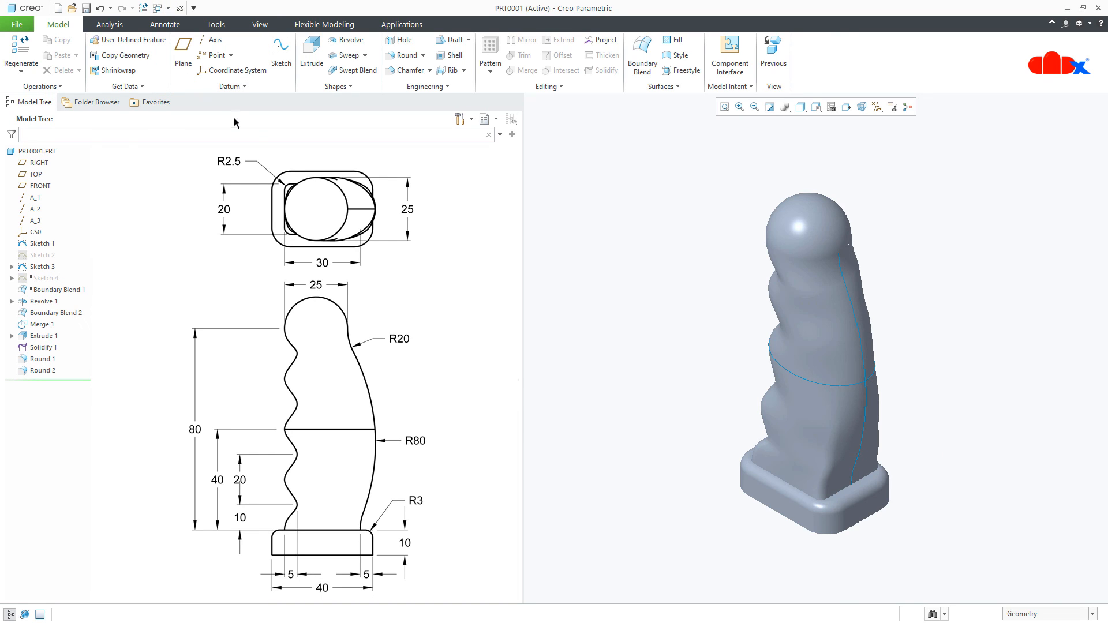